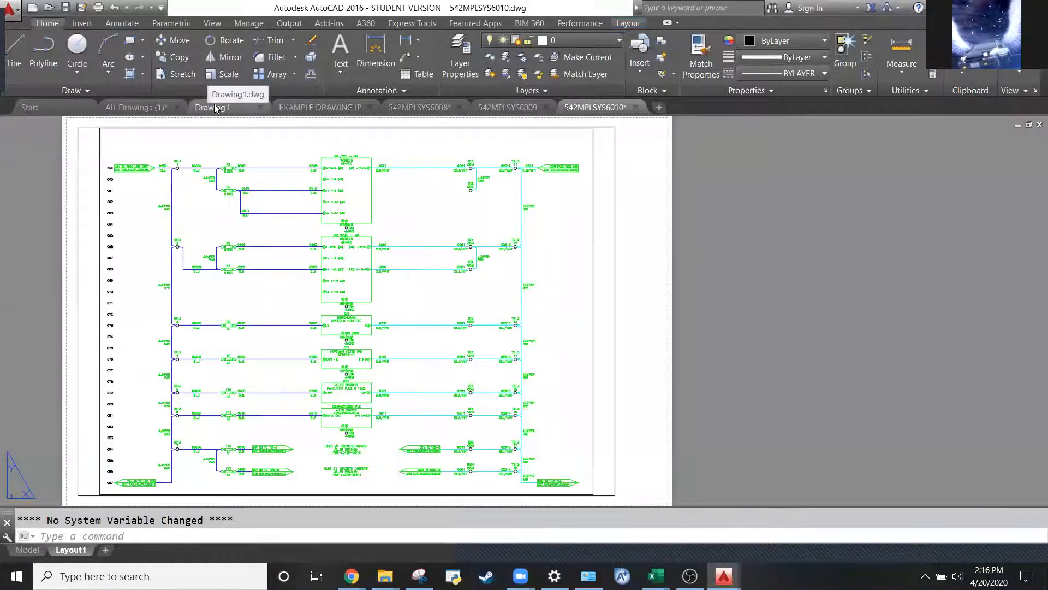
# Switch to the EXAMPLE DRAWING IP drawing and view its two drawing frames side by side
pyautogui.click(313, 108)
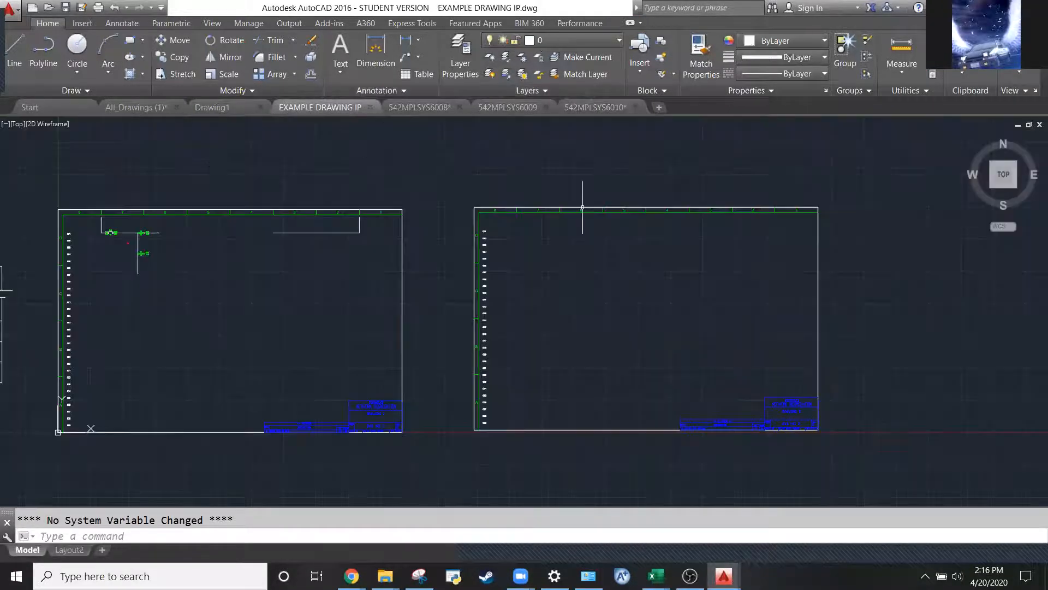
pyautogui.scroll(-4, 655, 241)
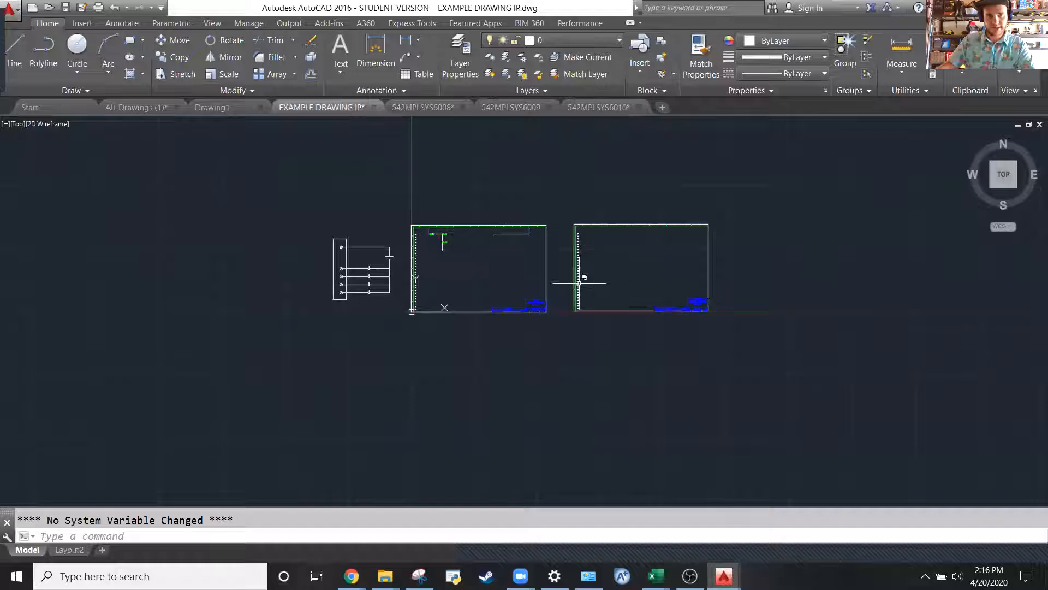
pyautogui.scroll(2, 578, 282)
pyautogui.scroll(2, 621, 300)
pyautogui.scroll(-2, 539, 375)
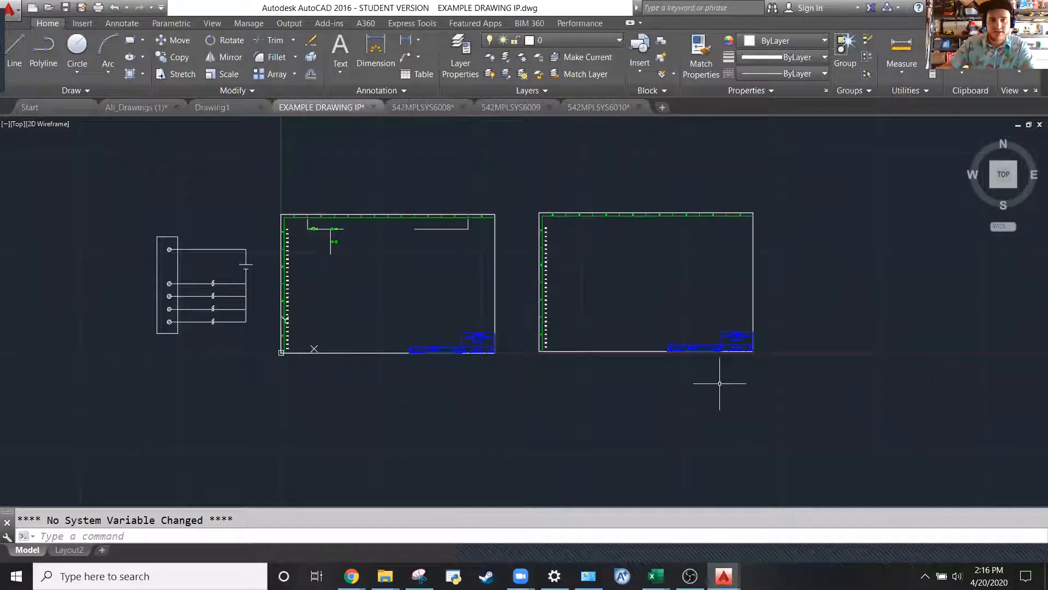
pyautogui.click(856, 431)
pyautogui.click(267, 163)
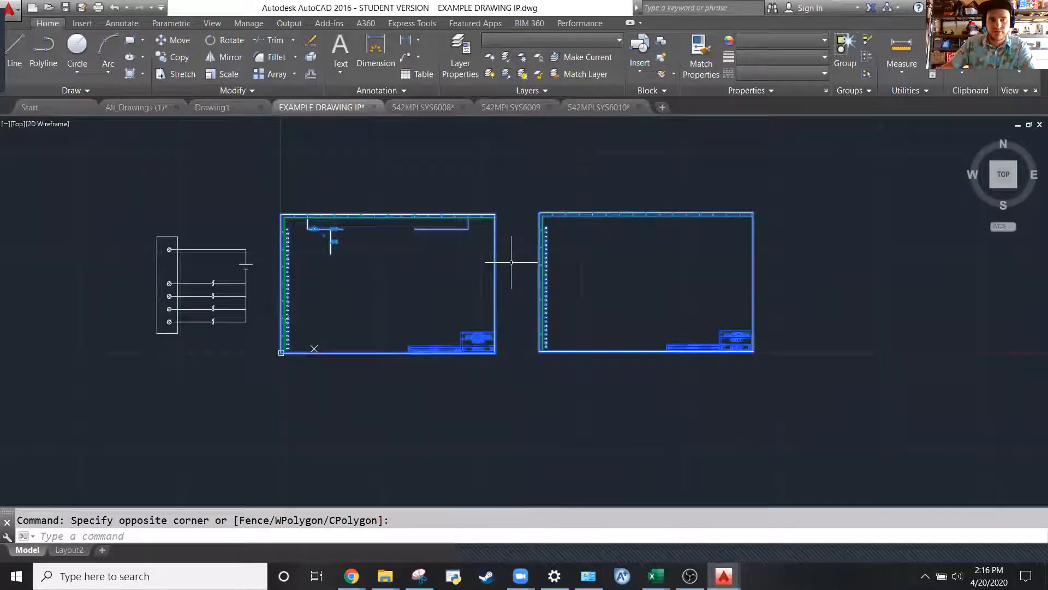
pyautogui.press('Escape')
pyautogui.click(255, 352)
pyautogui.click(103, 210)
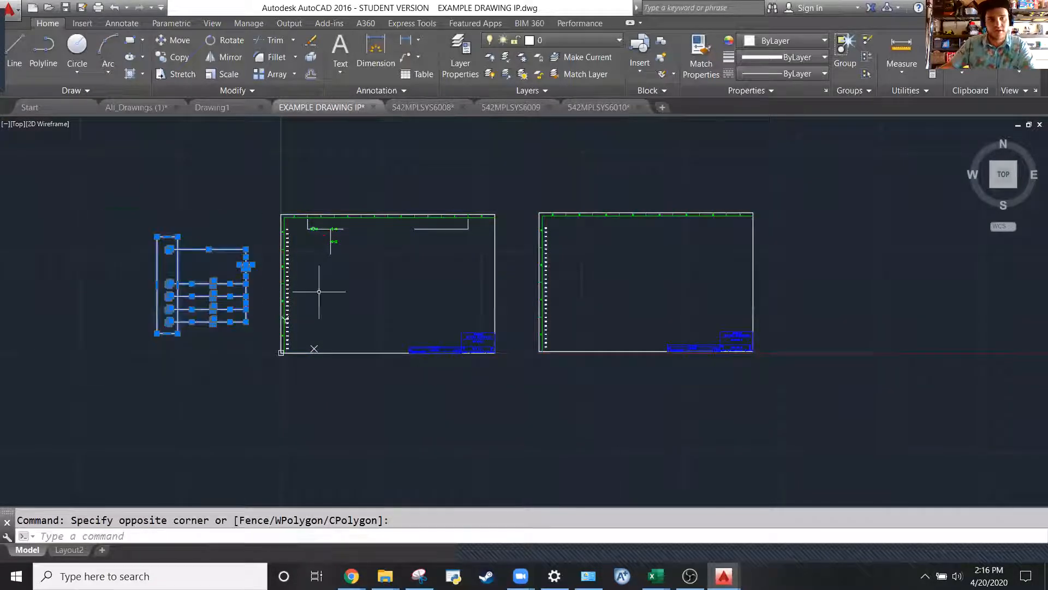
pyautogui.press('Escape')
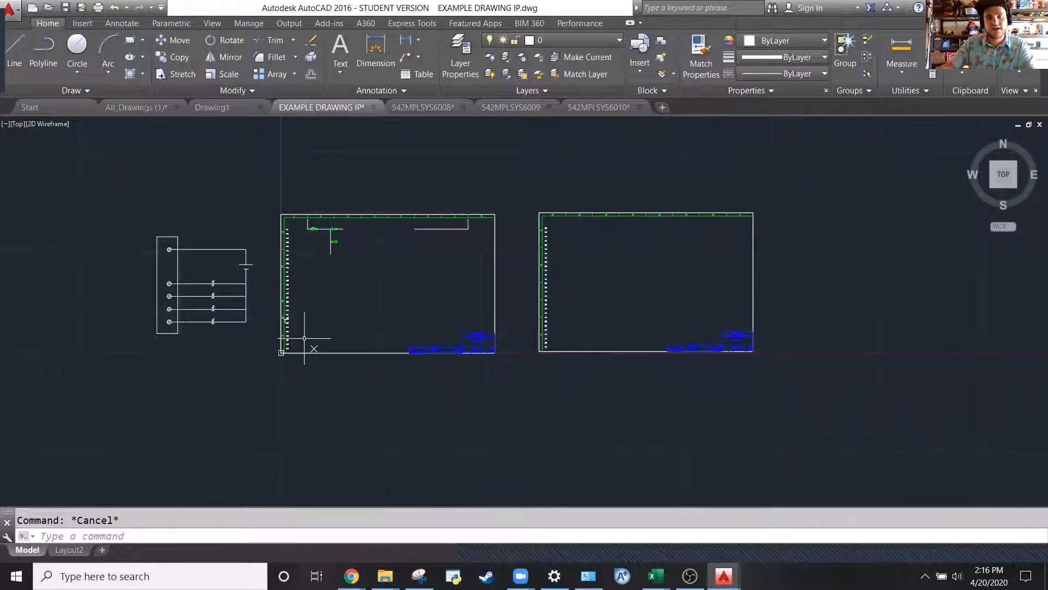
# Examine the numbered rungs and the partial circuit with breaker CB1 and the F1 fuses in the first frame
pyautogui.scroll(8, 280, 254)
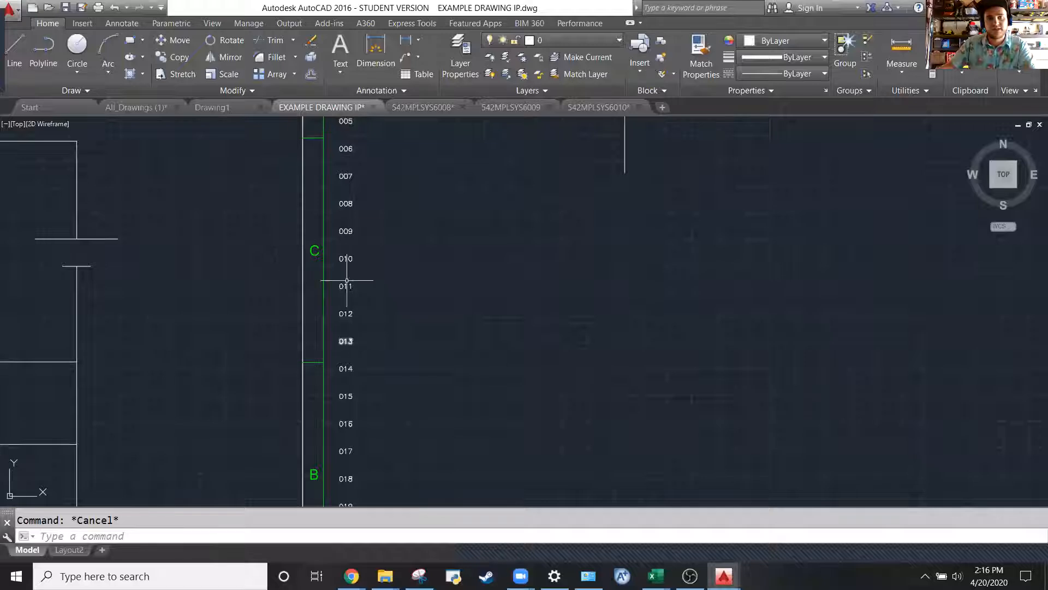
pyautogui.scroll(-5, 311, 400)
pyautogui.scroll(2, 852, 273)
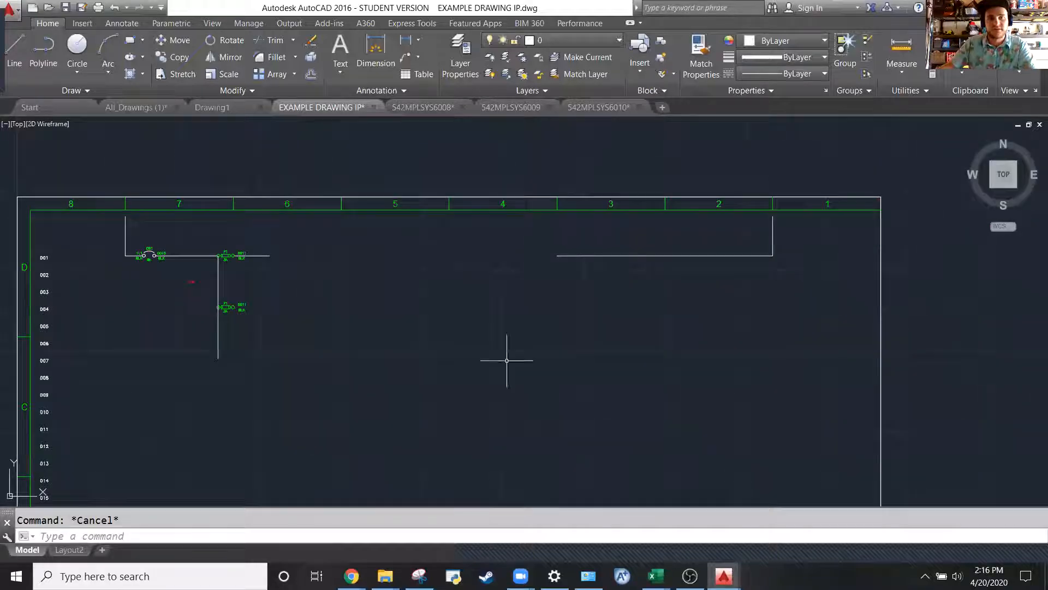
pyautogui.scroll(-5, 246, 216)
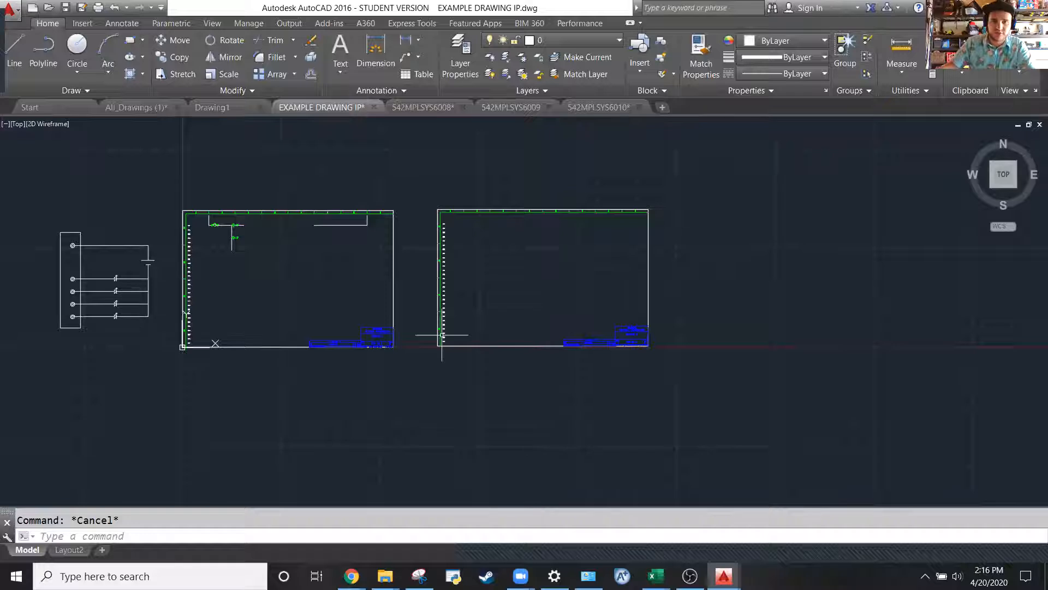
pyautogui.scroll(4, 206, 229)
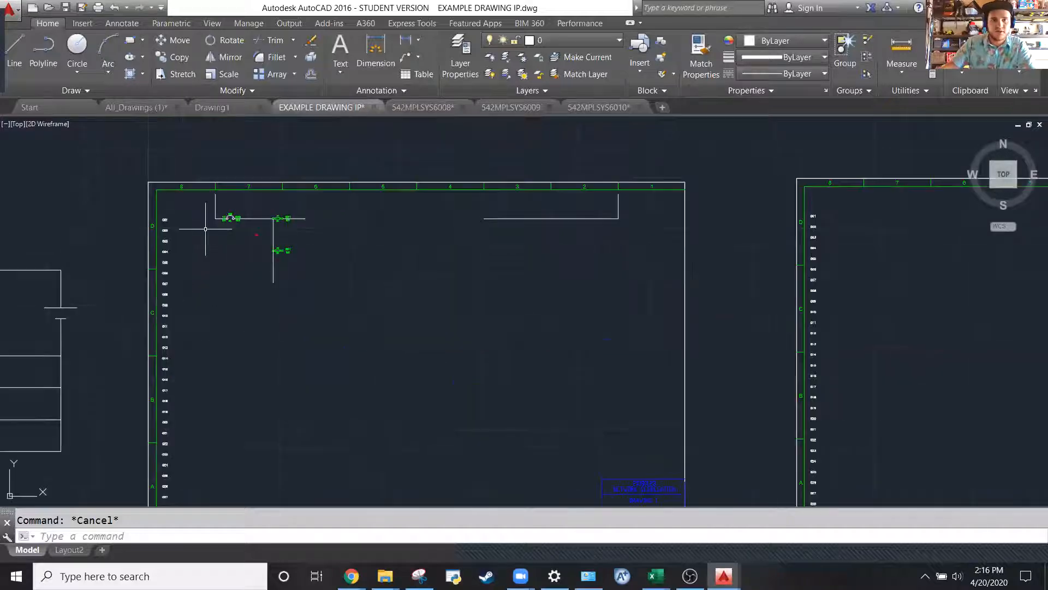
pyautogui.scroll(2, 321, 266)
pyautogui.scroll(2, 148, 163)
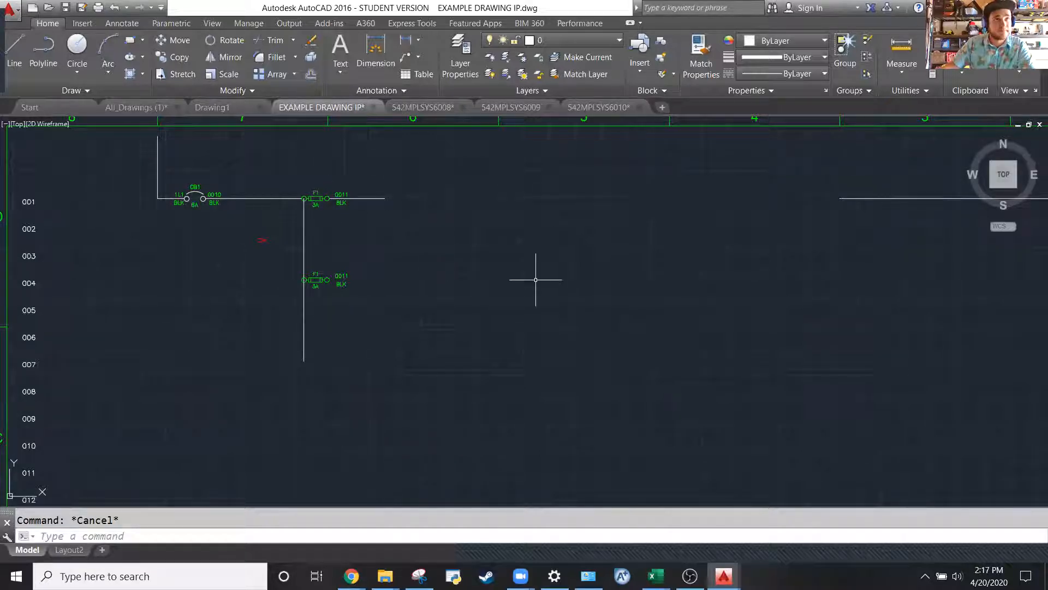
pyautogui.click(293, 234)
pyautogui.press('Escape')
pyautogui.click(270, 236)
pyautogui.press('Escape')
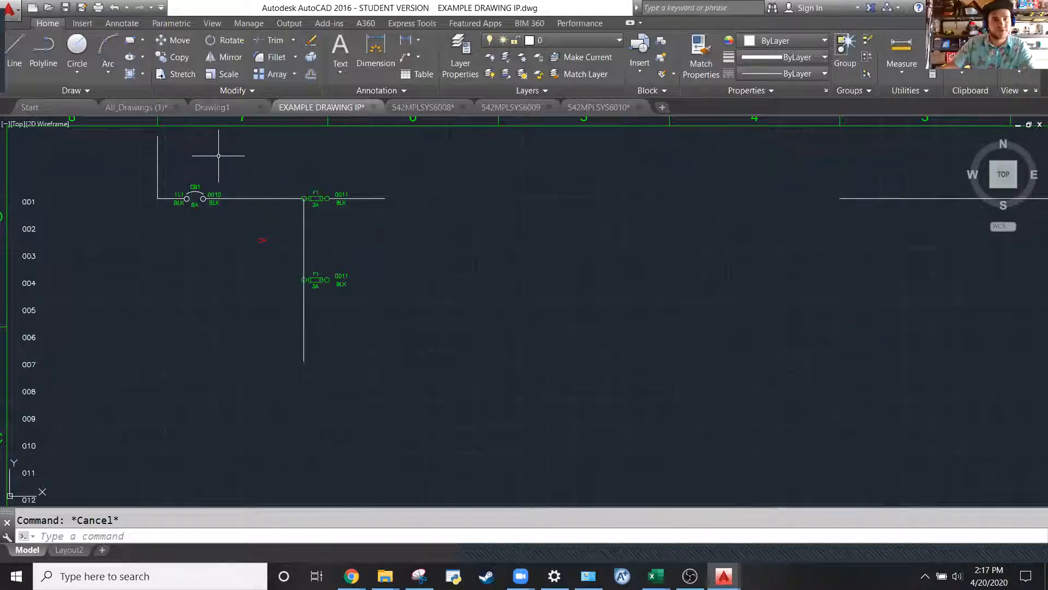
pyautogui.scroll(2, 132, 150)
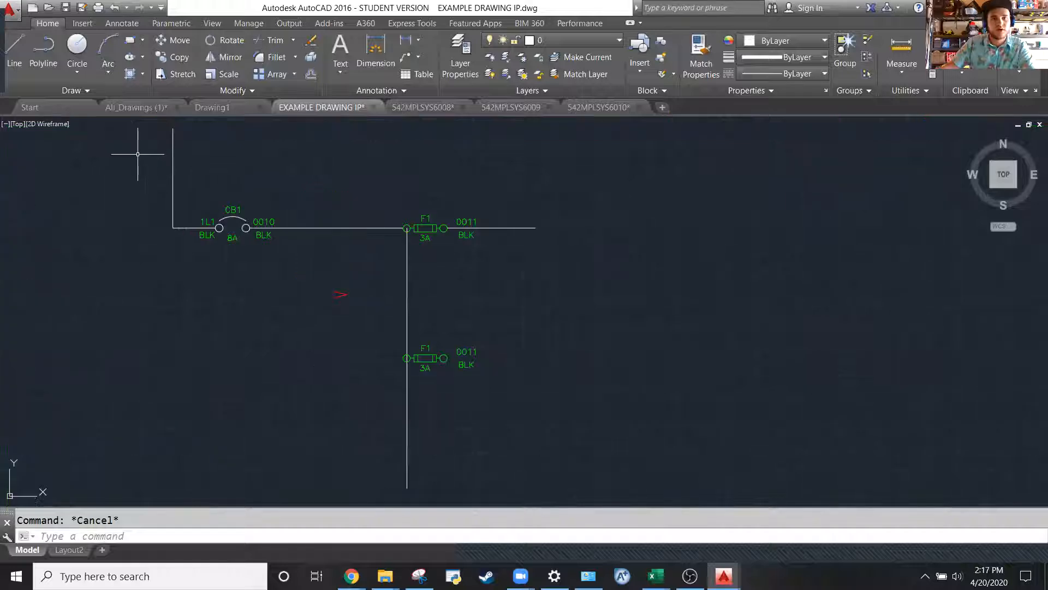
pyautogui.scroll(-2, 138, 154)
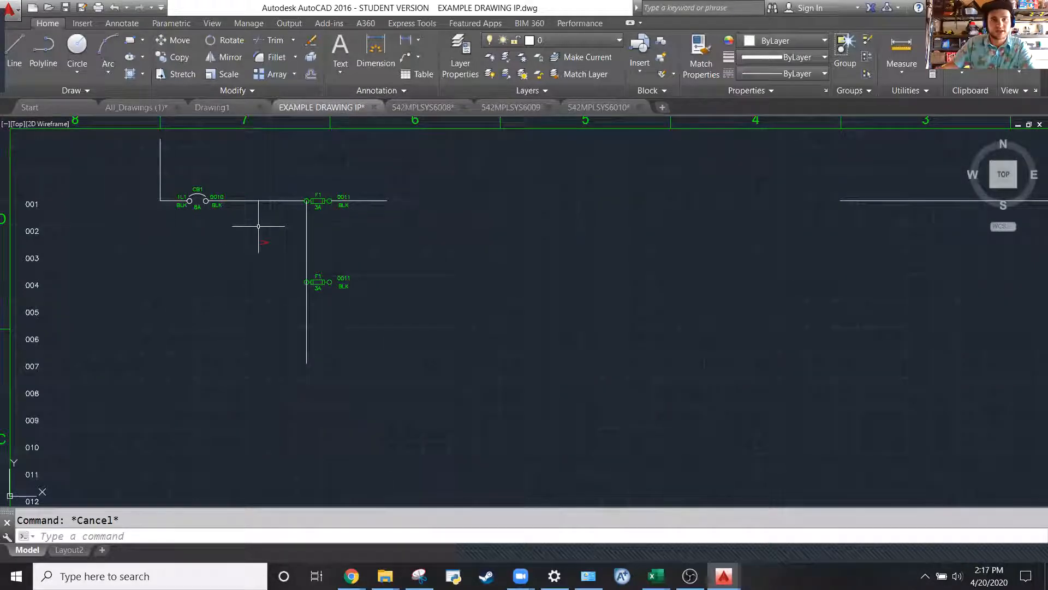
# Switch to the 542MPLSYS6008 drawing and view its finished power distribution schematic for reference
pyautogui.click(424, 107)
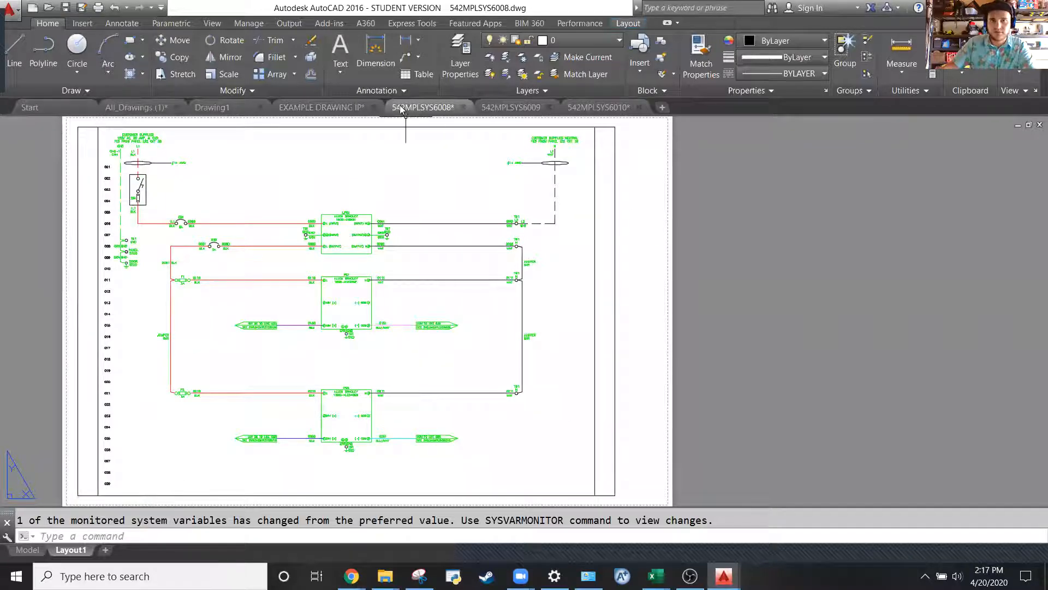
pyautogui.moveTo(626, 112)
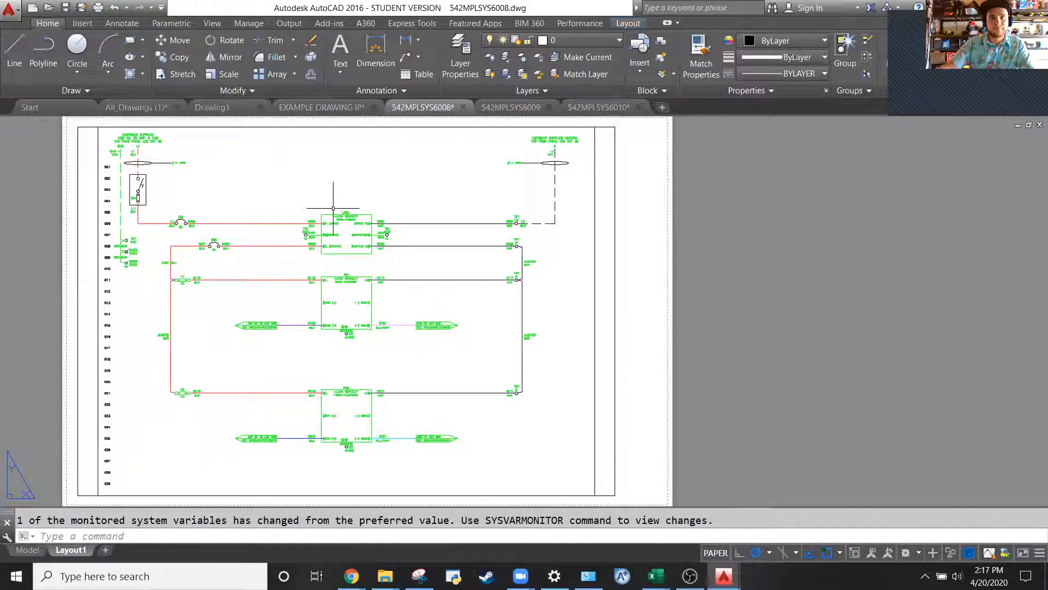
# Switch to Drawing1 and close it without saving its changes
pyautogui.click(228, 109)
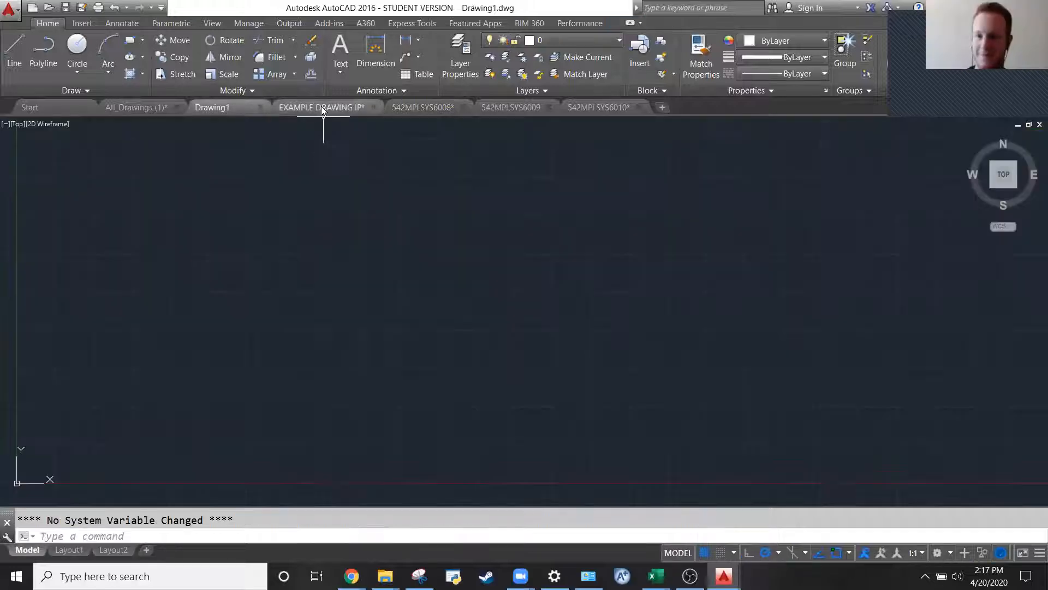
pyautogui.scroll(-3, 709, 248)
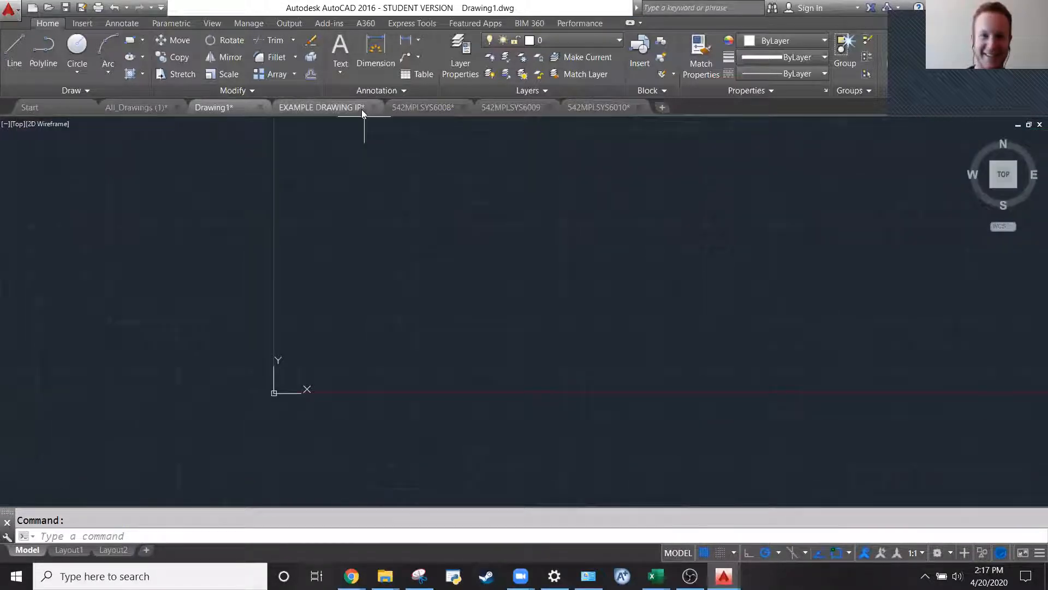
pyautogui.click(260, 107)
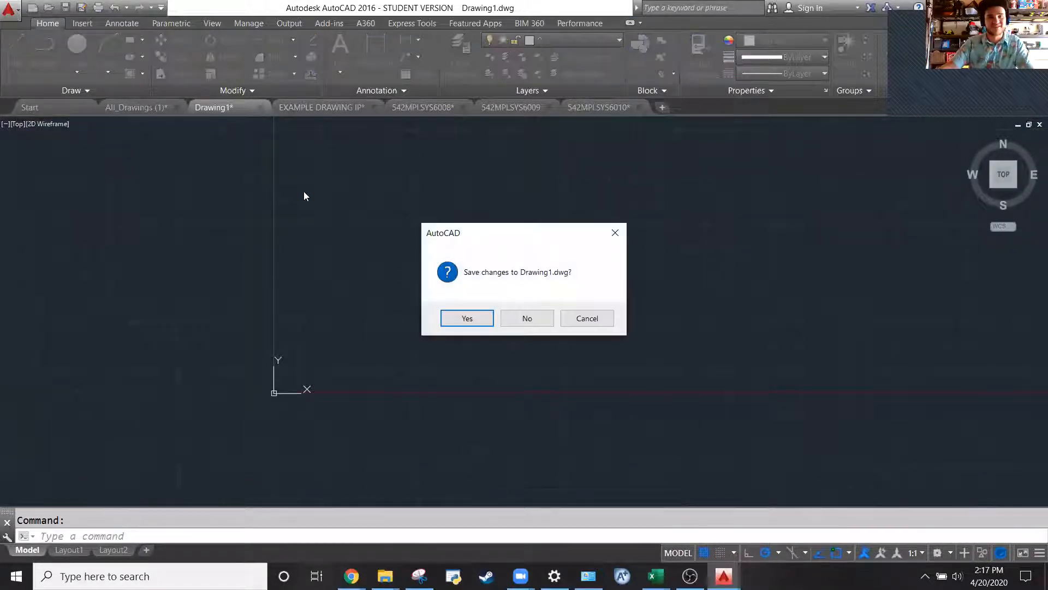
pyautogui.click(531, 320)
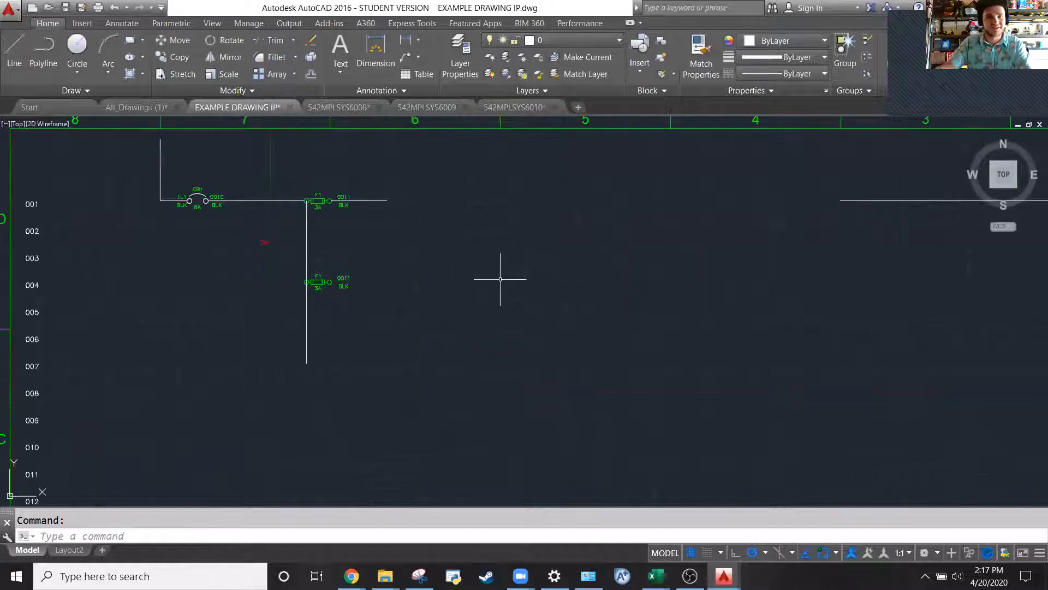
# In EXAMPLE DRAWING IP, move the whole partial CB1 and fuse circuit out of the first frame to the empty area above the battery circuit
pyautogui.click(333, 108)
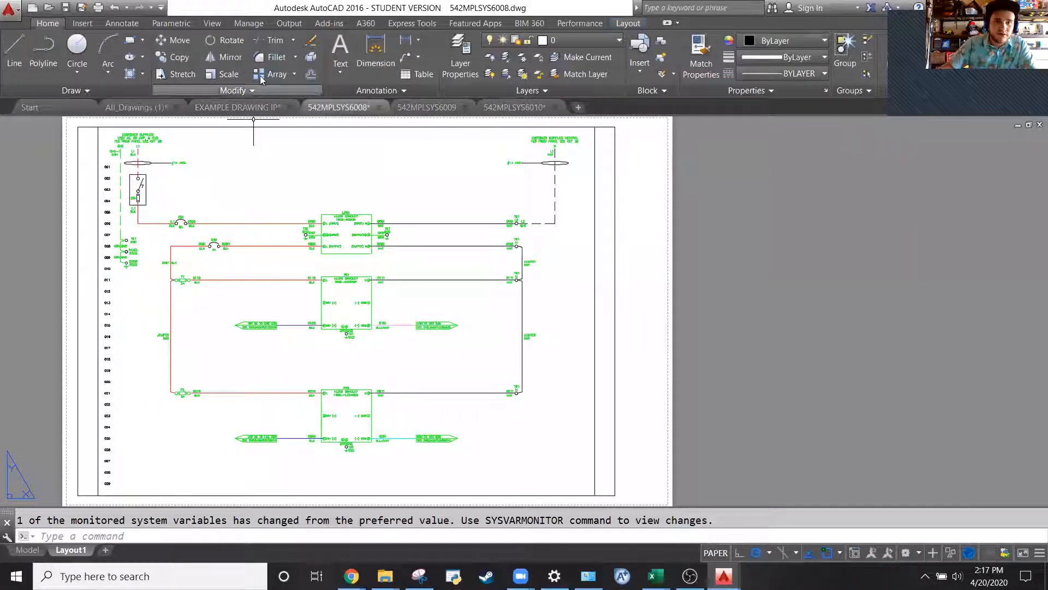
pyautogui.click(237, 107)
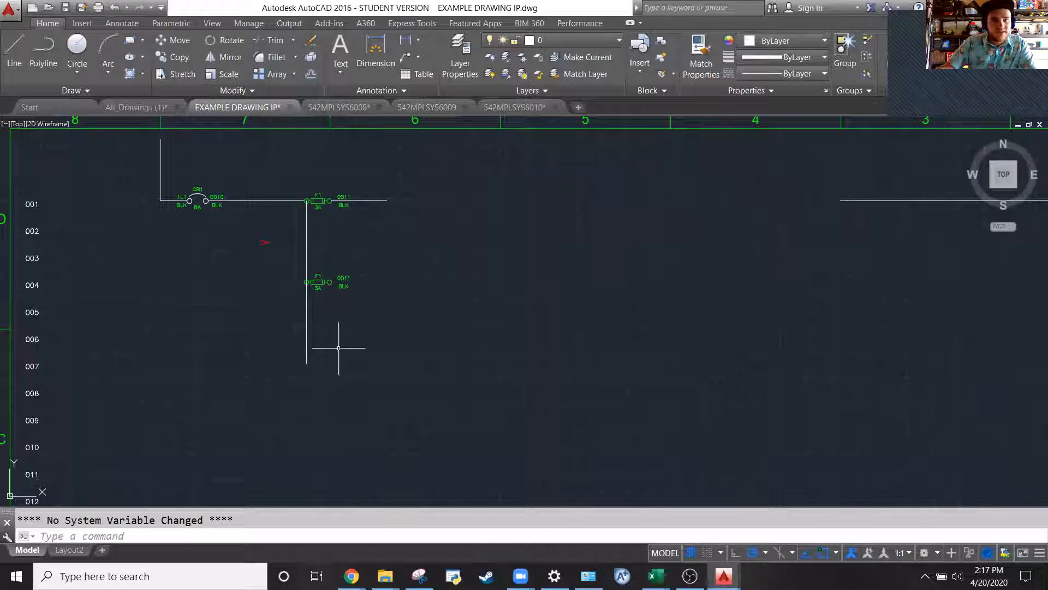
pyautogui.scroll(-2, 519, 334)
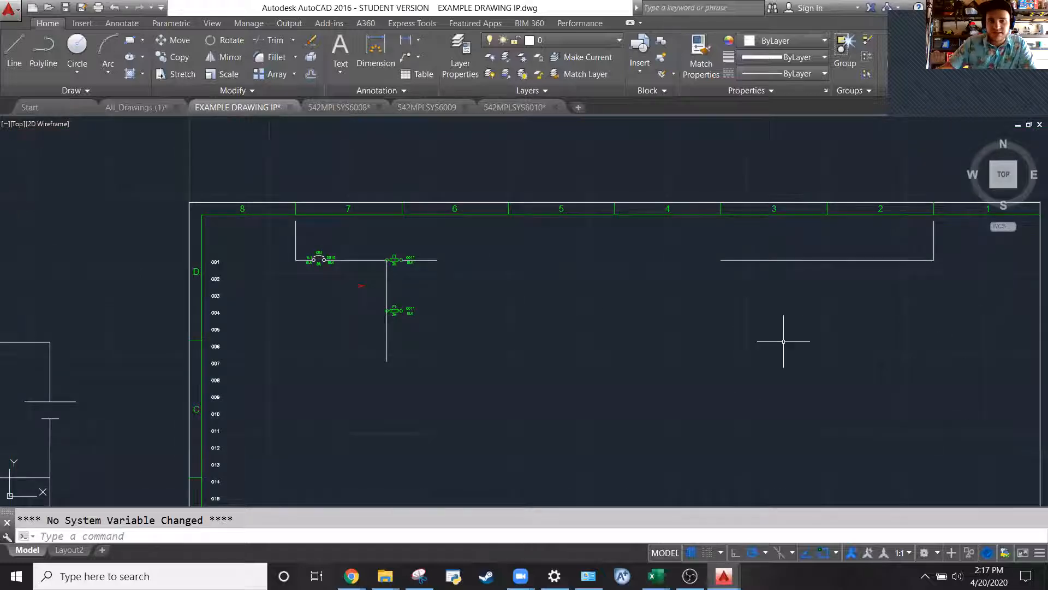
pyautogui.click(872, 415)
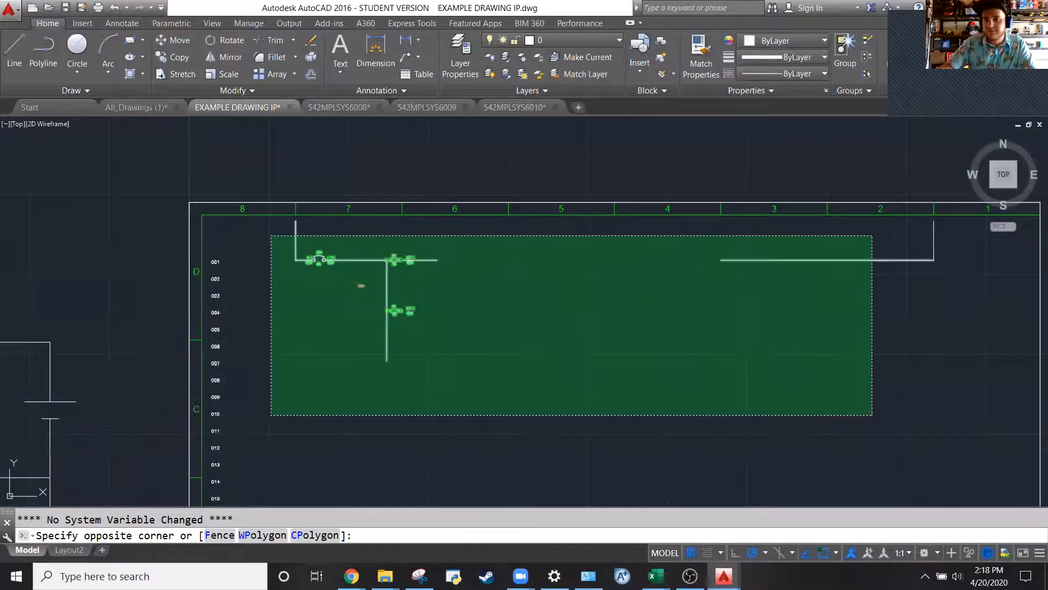
pyautogui.click(263, 234)
pyautogui.click(981, 312)
pyautogui.click(887, 230)
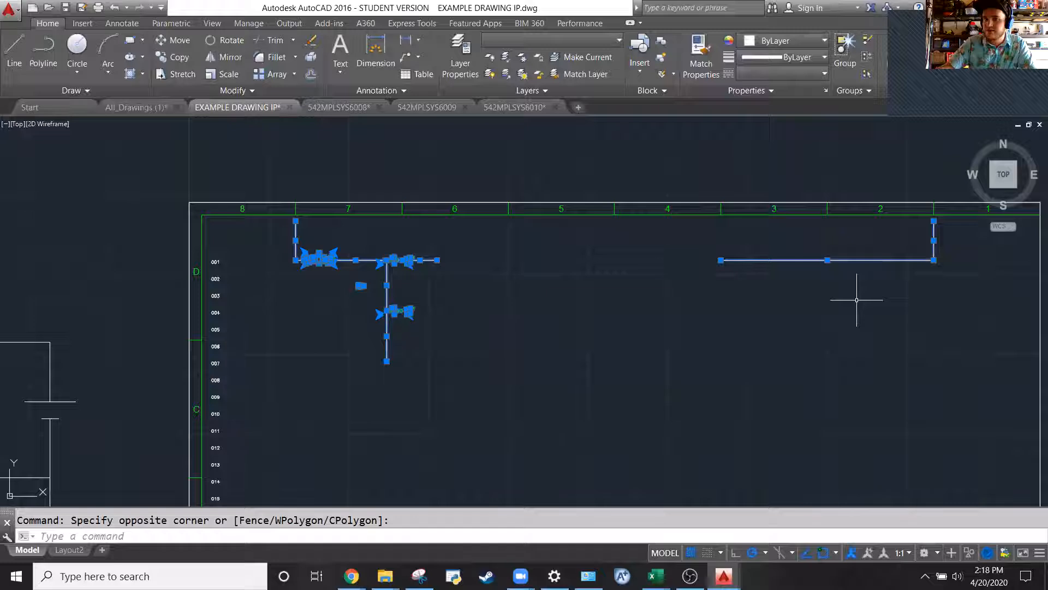
pyautogui.scroll(-2, 860, 297)
pyautogui.moveTo(857, 288); pyautogui.dragTo(502, 184)
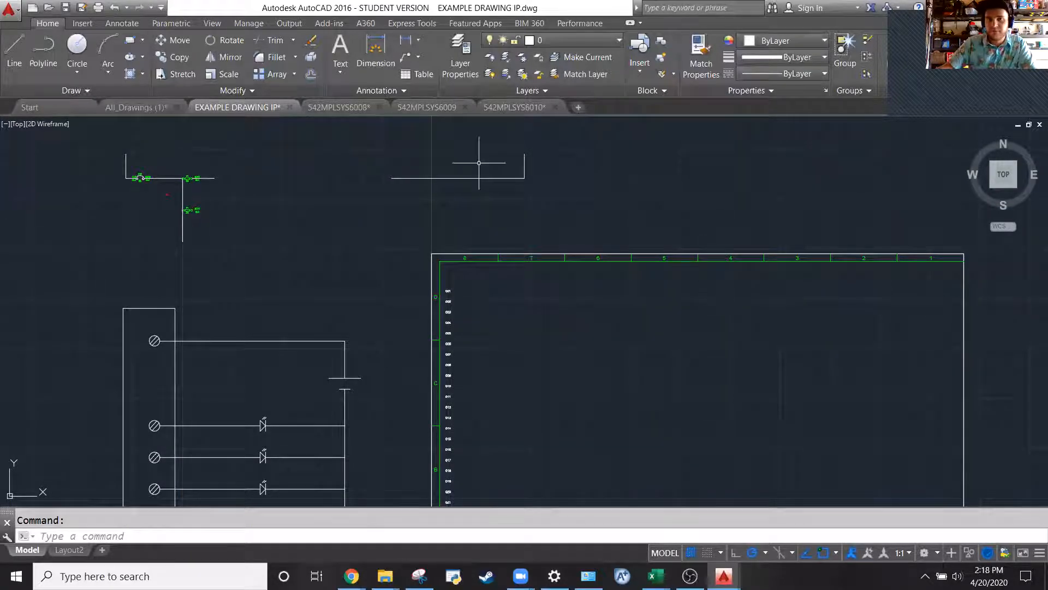
# Open the 542MPLSYS6008 drawing in model space and view the incoming L1 supply with disconnect and breaker CB1
pyautogui.click(338, 107)
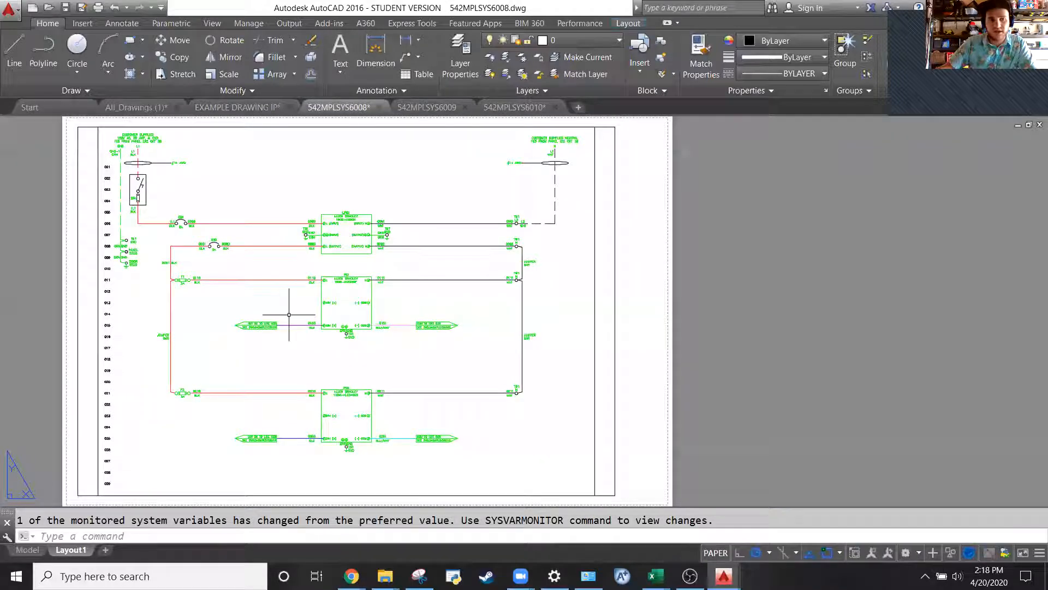
pyautogui.click(27, 549)
pyautogui.scroll(3, 135, 226)
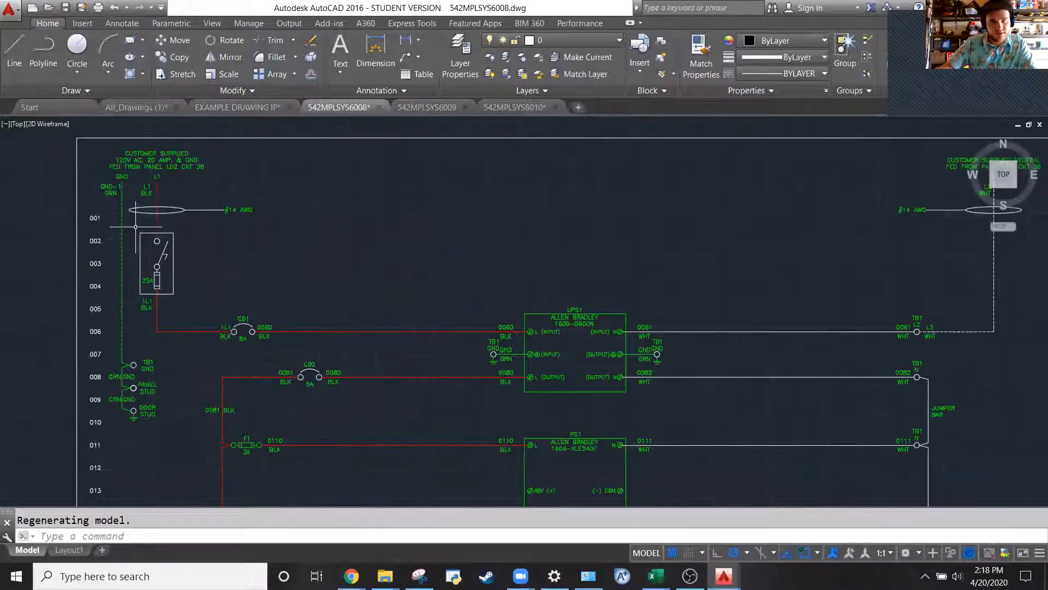
pyautogui.scroll(2, 144, 232)
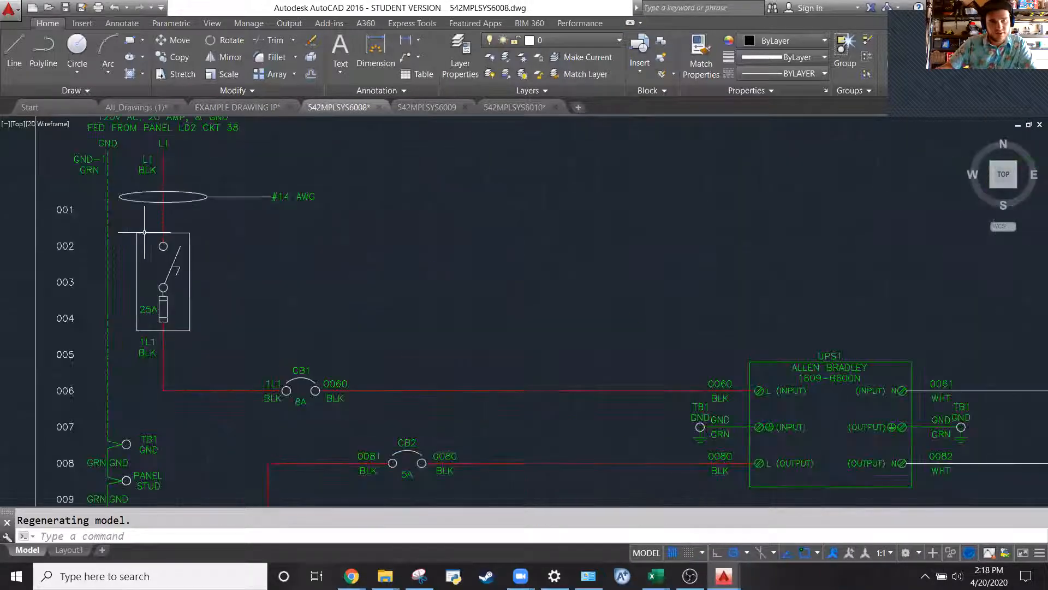
pyautogui.click(363, 425)
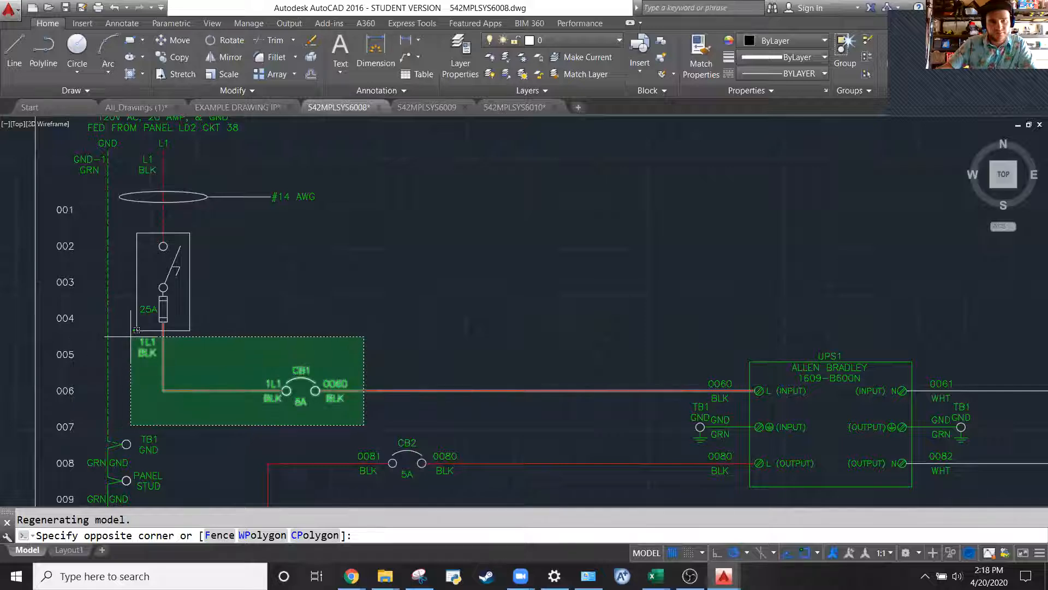
pyautogui.click(136, 330)
pyautogui.scroll(-2, 100, 368)
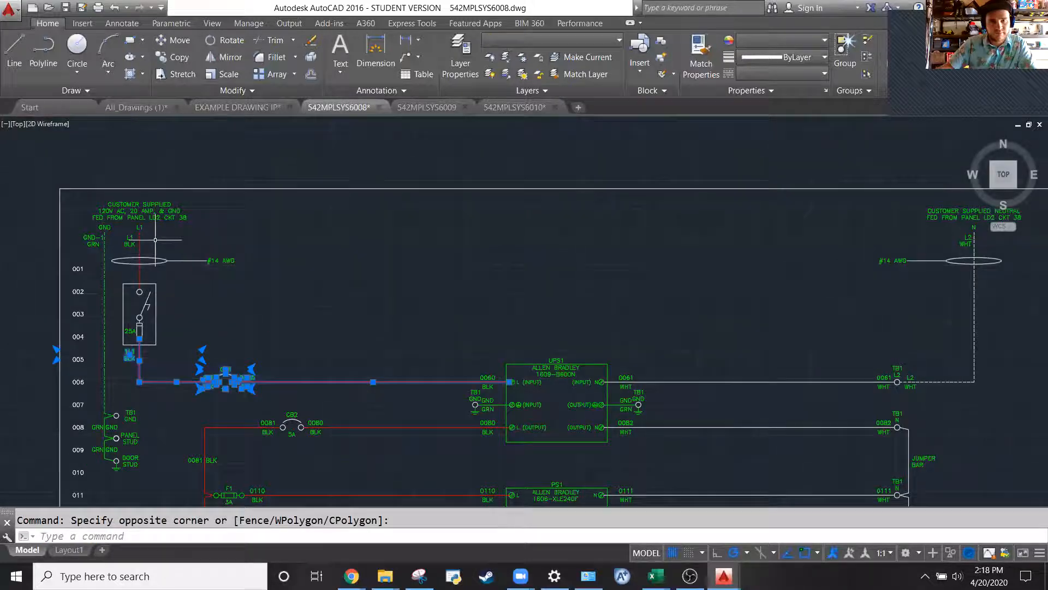
pyautogui.scroll(-4, 155, 239)
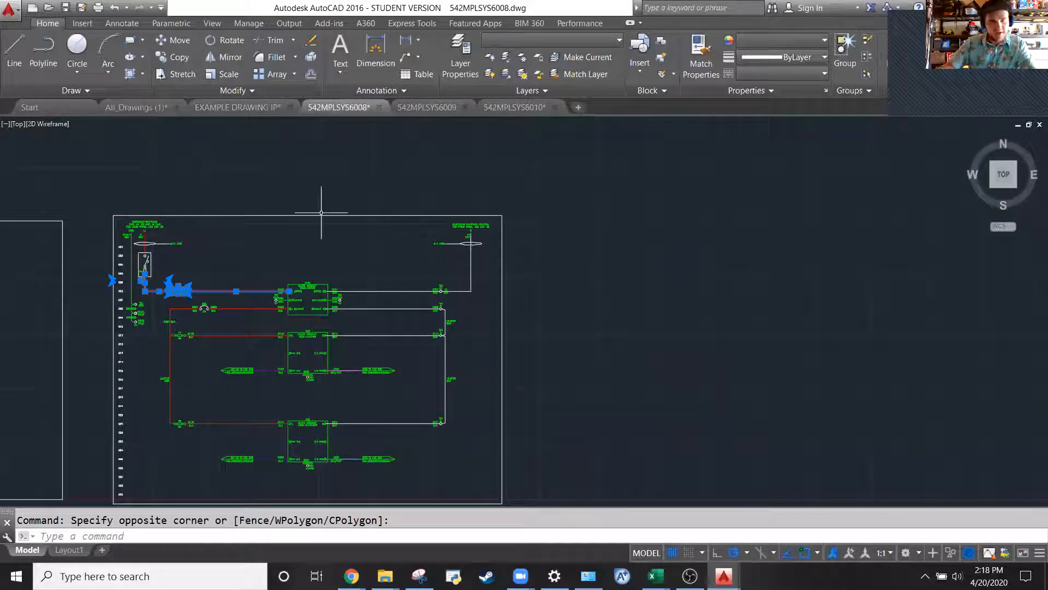
pyautogui.press('Escape')
# Copy the whole framed power schematic in 542MPLSYS6008 to the clipboard, leaving out the table frame beside it
pyautogui.scroll(-2, 606, 218)
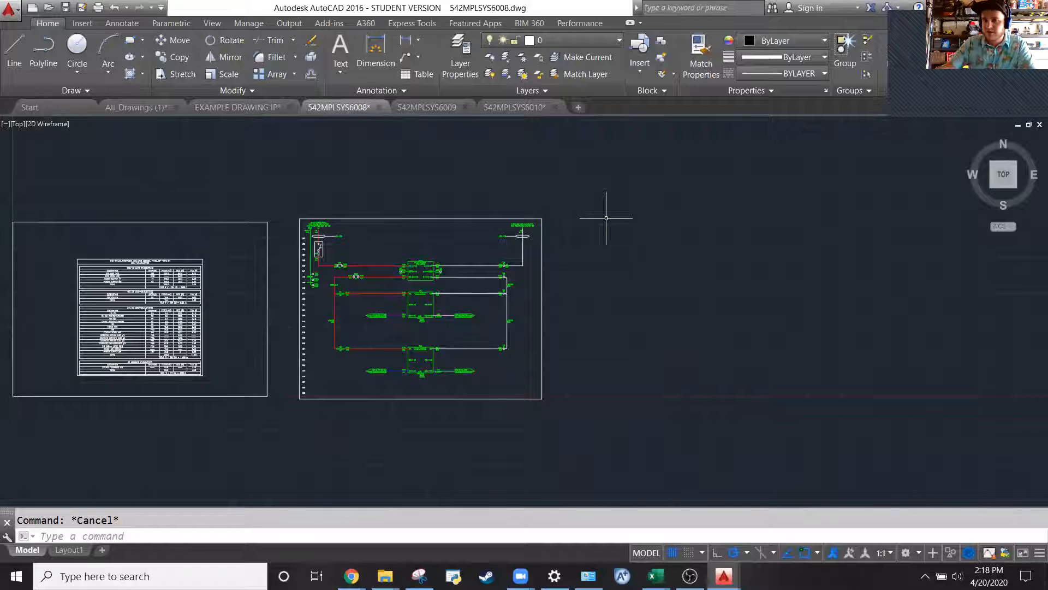
pyautogui.scroll(-2, 606, 217)
pyautogui.scroll(2, 588, 345)
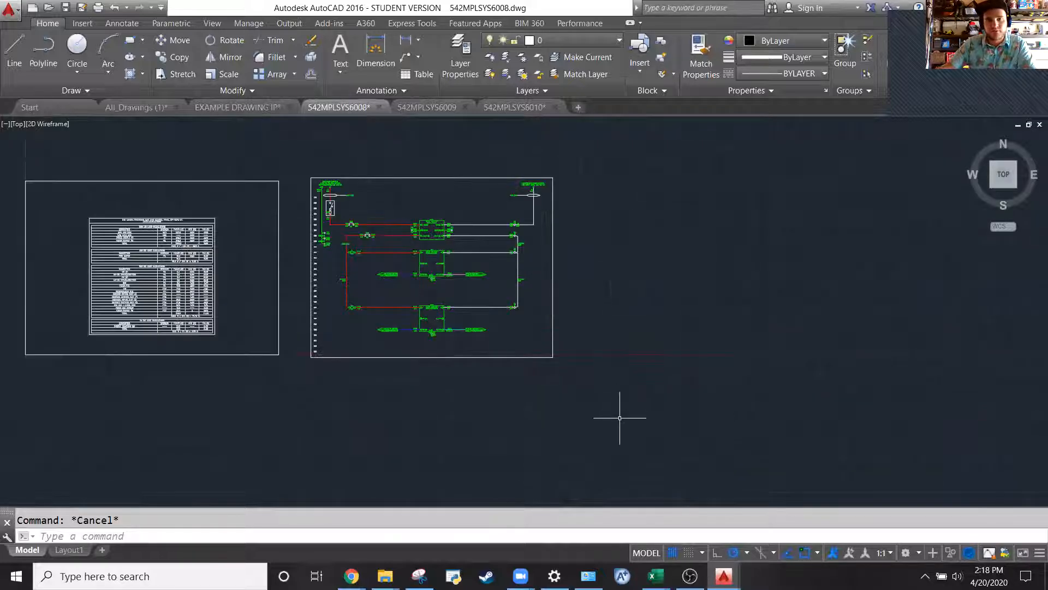
pyautogui.click(620, 418)
pyautogui.click(293, 154)
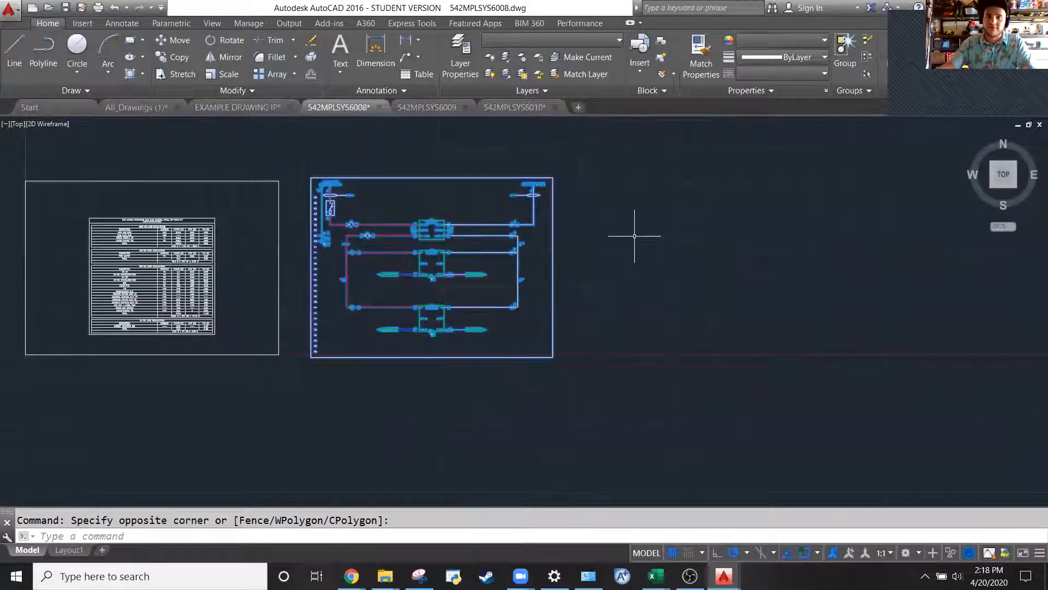
pyautogui.hotkey('ctrl', 'c')
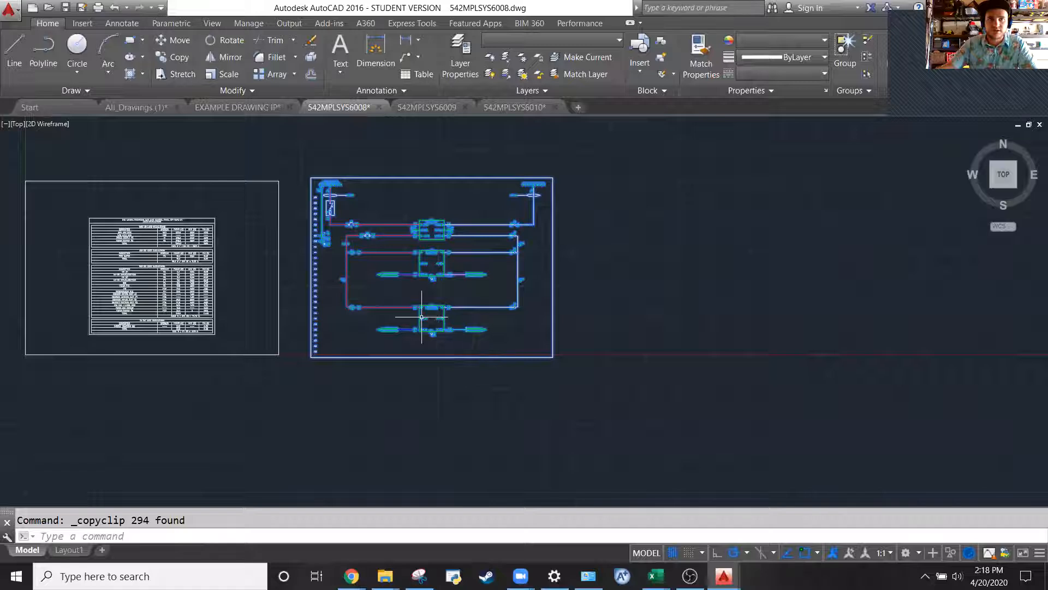
# Paste the copied schematic into EXAMPLE DRAWING IP, in the empty area to the right of the second frame
pyautogui.click(237, 107)
pyautogui.hotkey('ctrl', 'v')
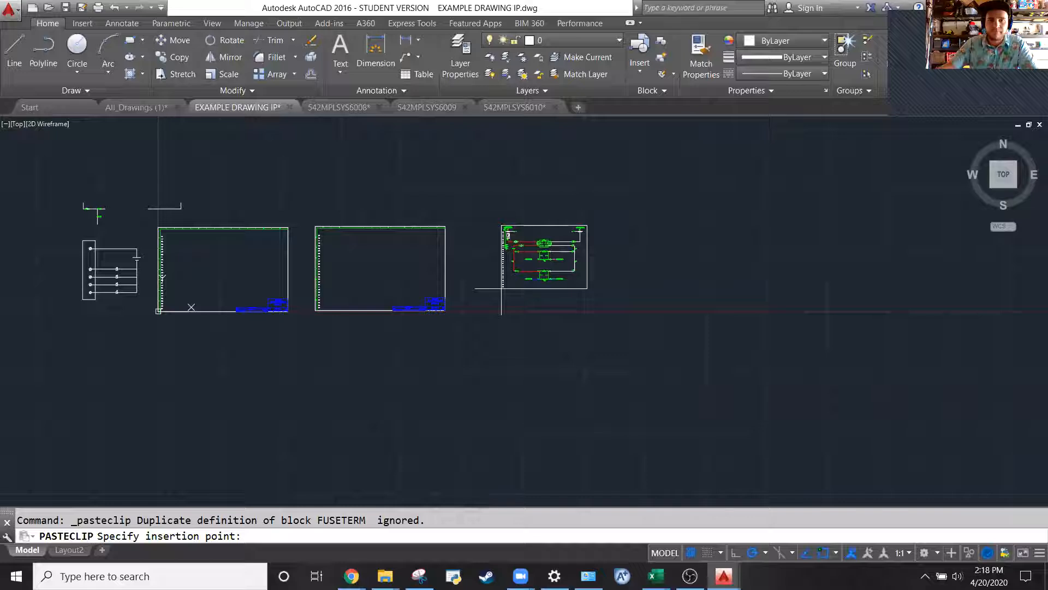
pyautogui.click(501, 288)
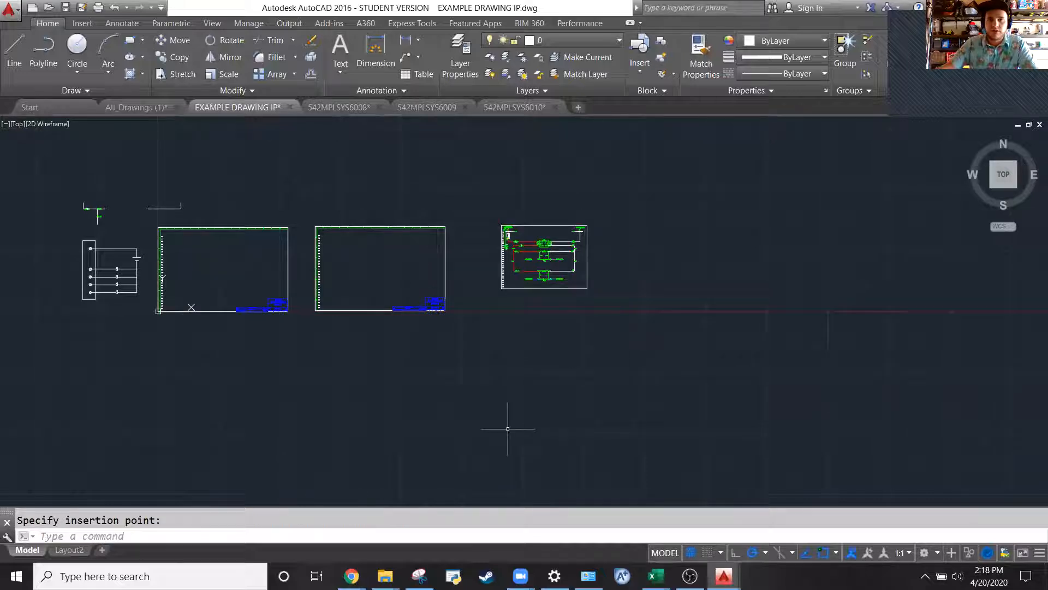
pyautogui.click(613, 300)
pyautogui.click(478, 191)
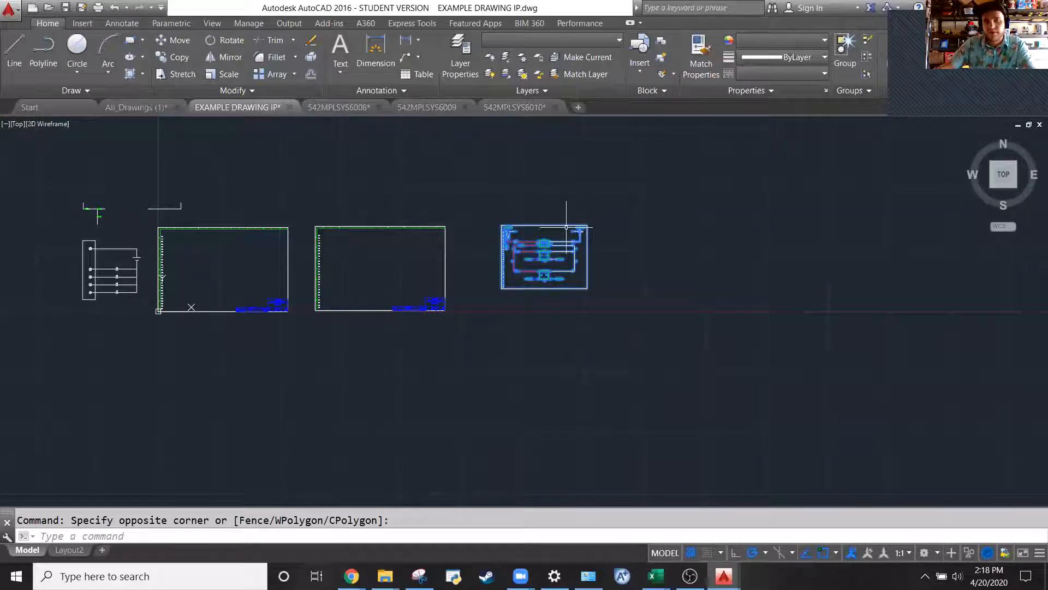
pyautogui.scroll(4, 580, 233)
pyautogui.press('Escape')
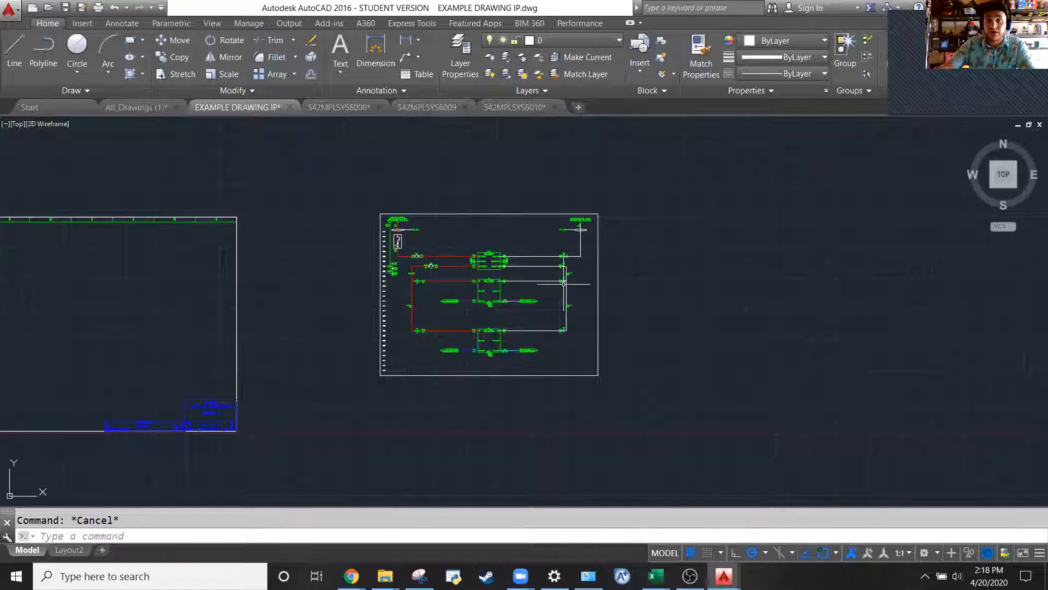
pyautogui.scroll(-4, 603, 265)
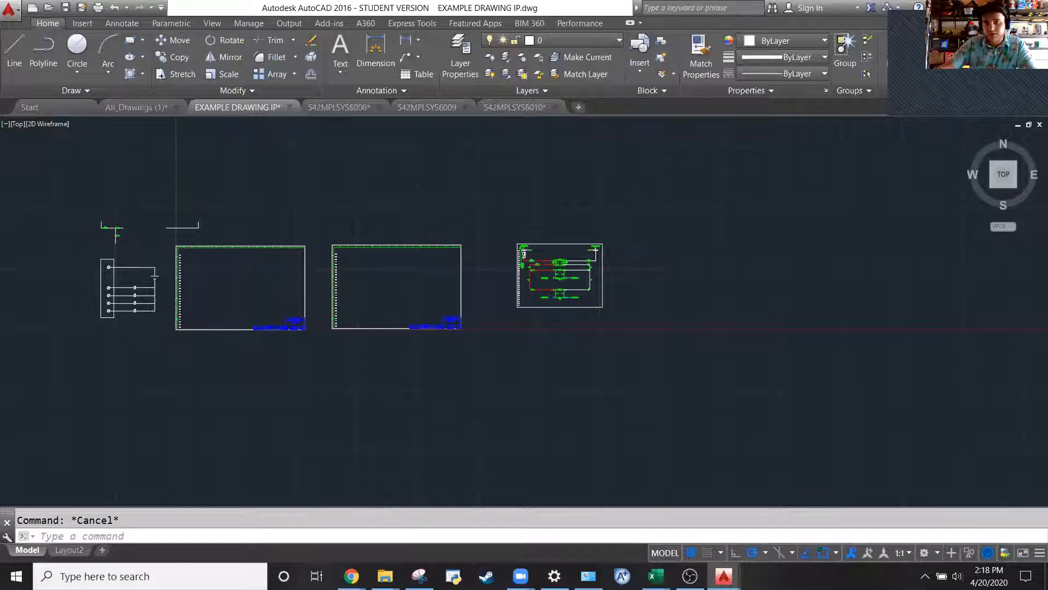
# Move the whole pasted schematic so its frame's upper-left corner meets the second frame's upper-right corner
pyautogui.scroll(2, 497, 310)
pyautogui.click(689, 320)
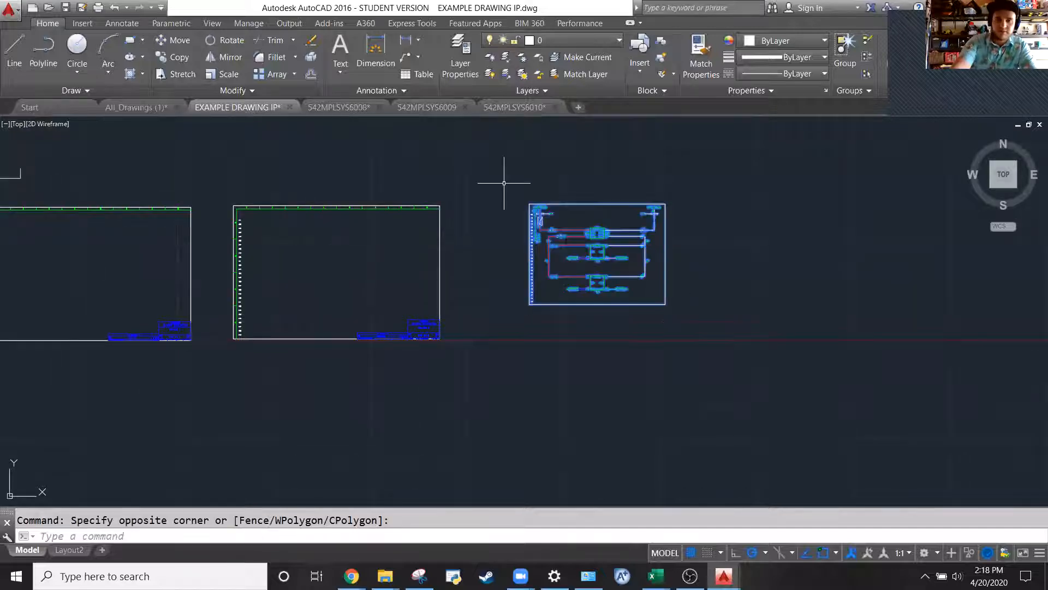
pyautogui.click(504, 183)
pyautogui.write('move')
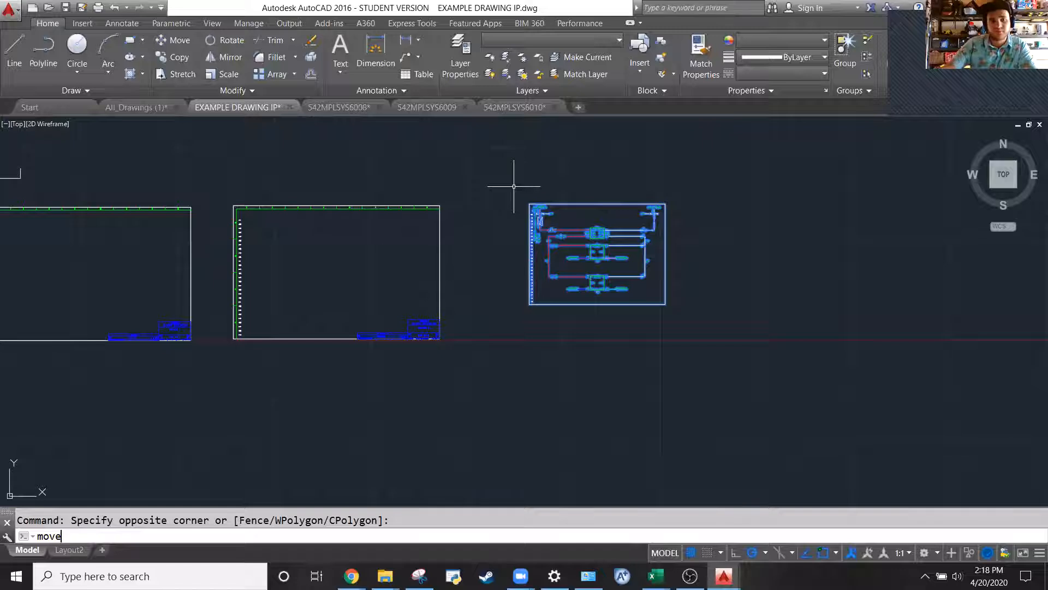
pyautogui.press('Return')
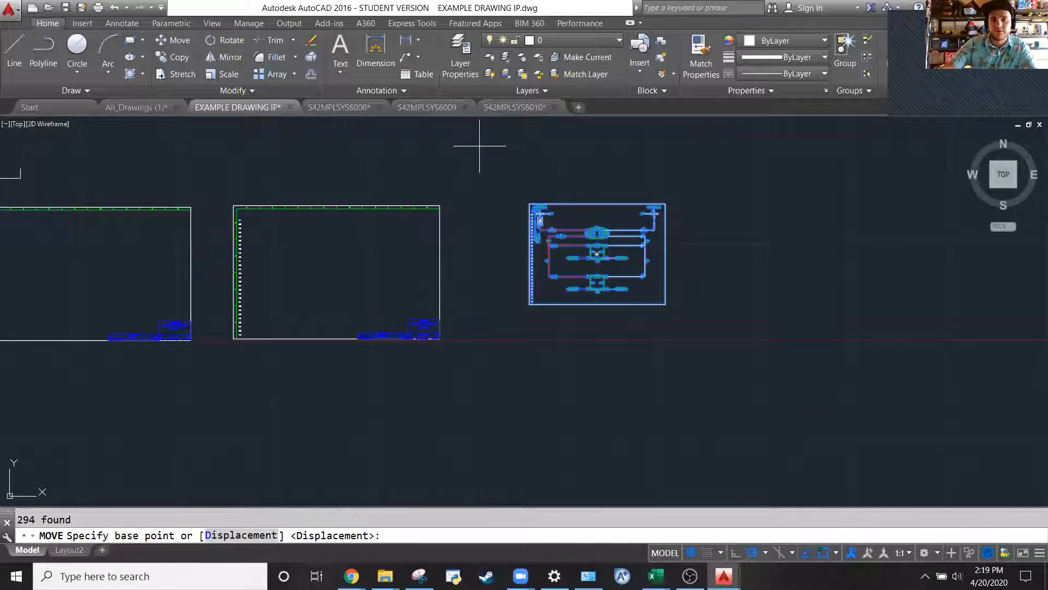
pyautogui.scroll(2, 502, 213)
pyautogui.click(534, 192)
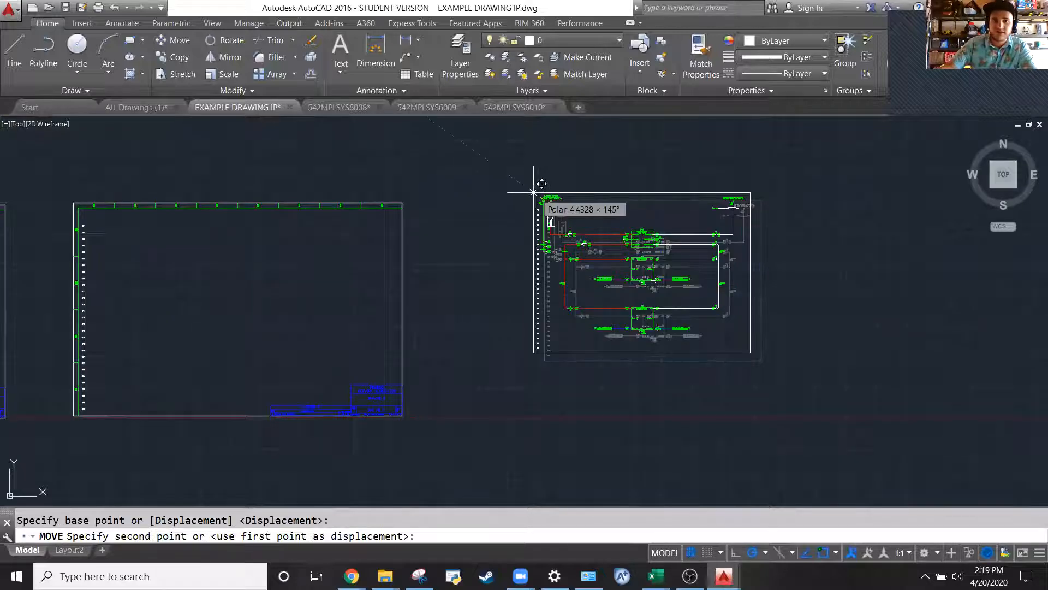
pyautogui.click(410, 194)
pyautogui.scroll(2, 419, 232)
pyautogui.press('Escape')
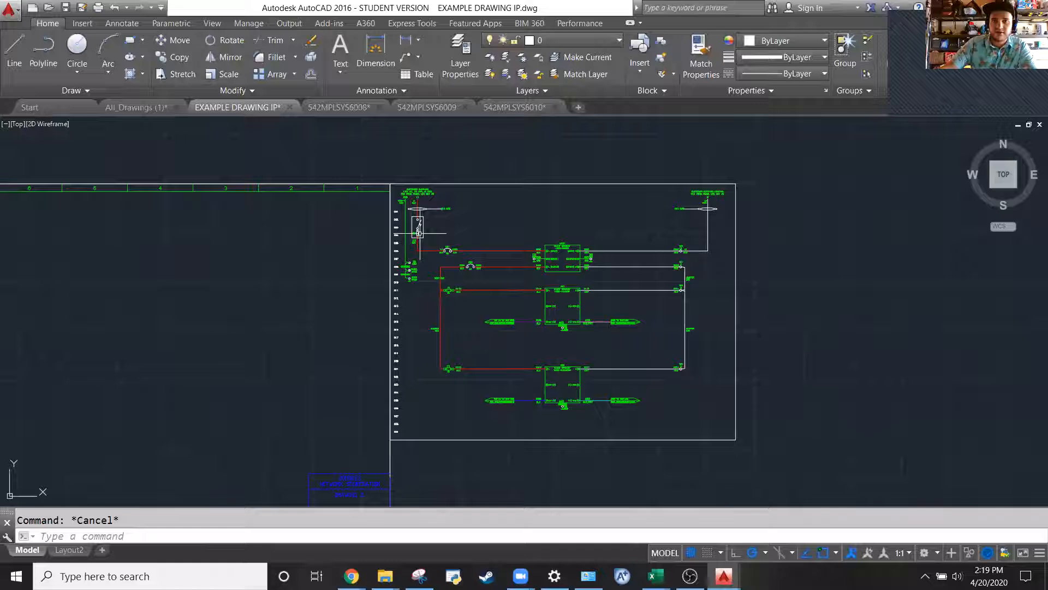
# Scale the pasted schematic by reference about its upper-left corner so its left edge matches the second frame's full height
pyautogui.click(810, 481)
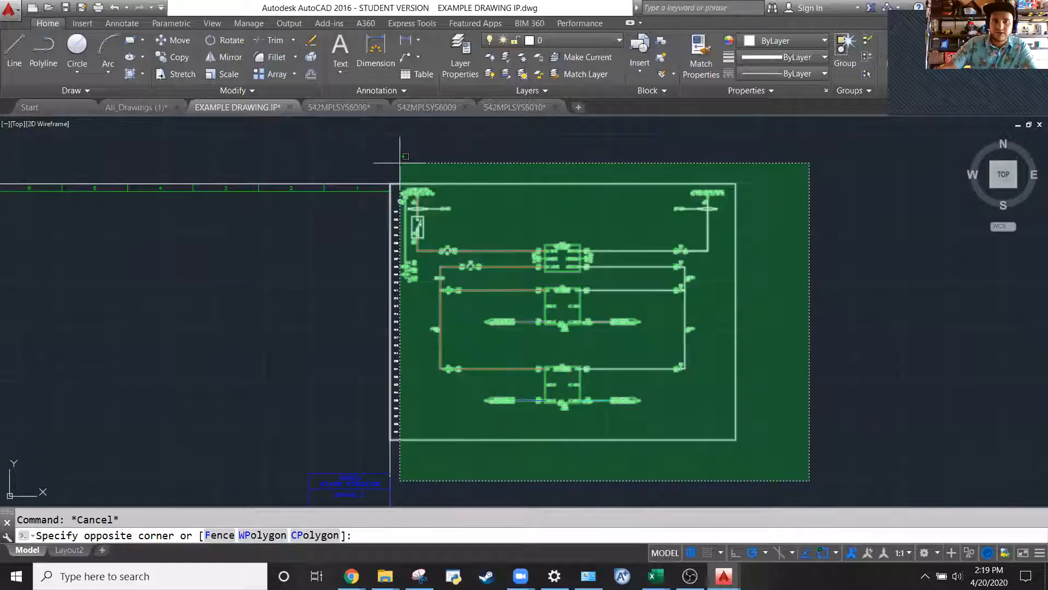
pyautogui.click(400, 162)
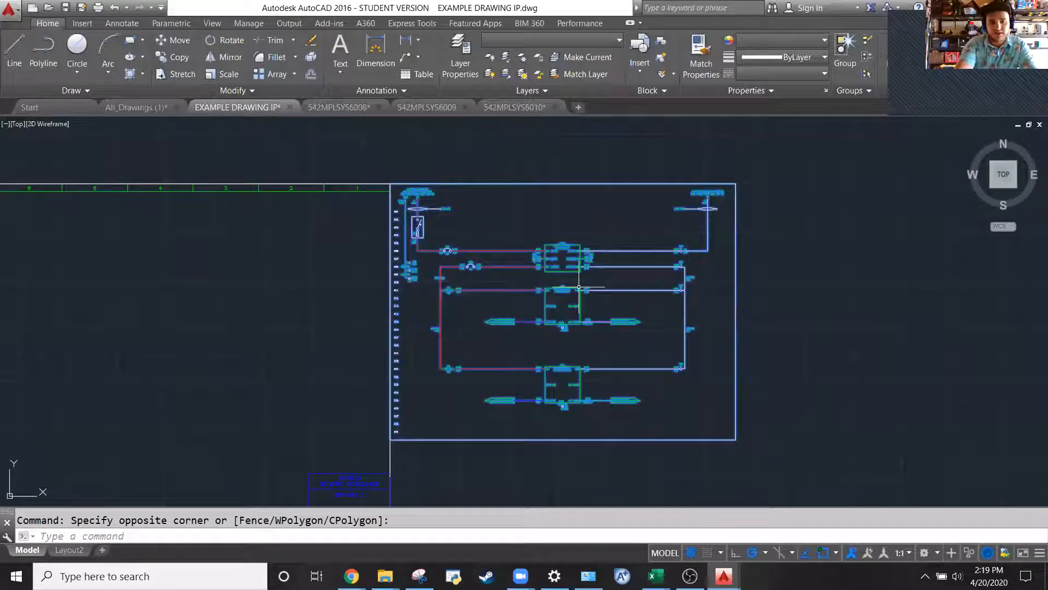
pyautogui.write('sc')
pyautogui.press('Return')
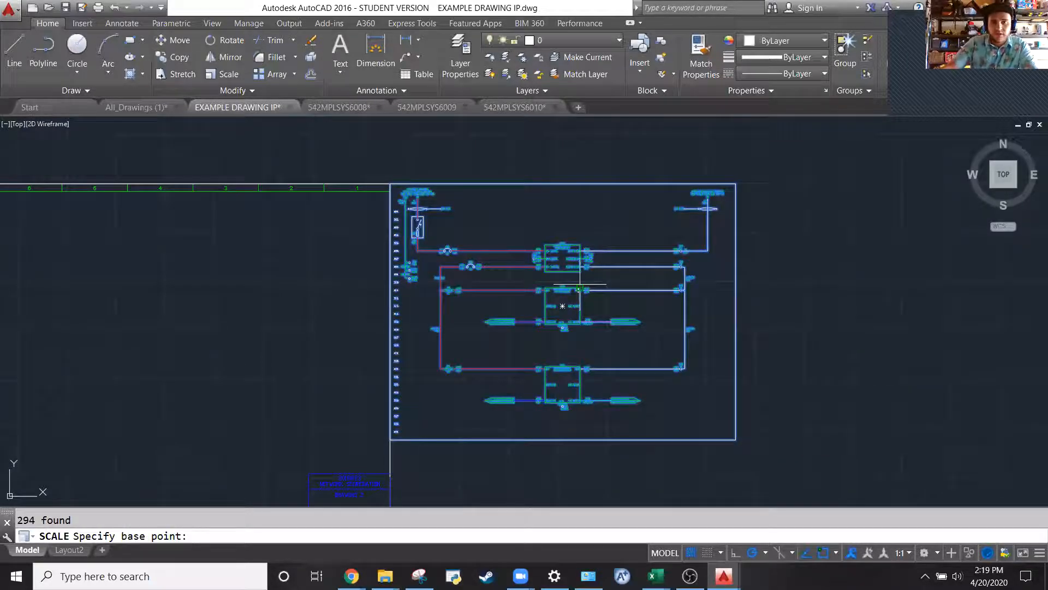
pyautogui.click(390, 184)
pyautogui.write('r')
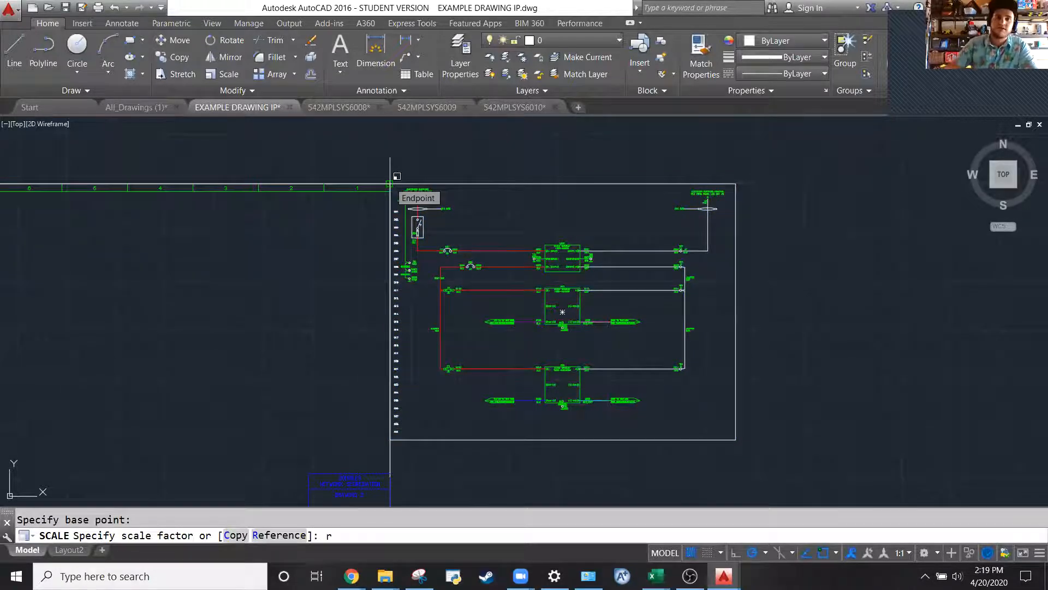
pyautogui.press('Return')
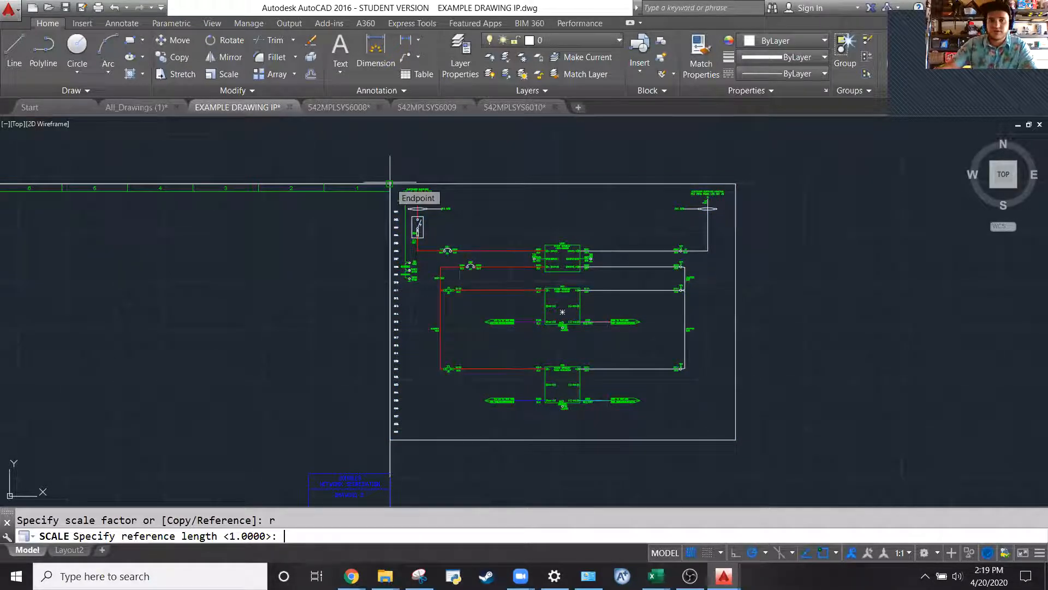
pyautogui.click(390, 185)
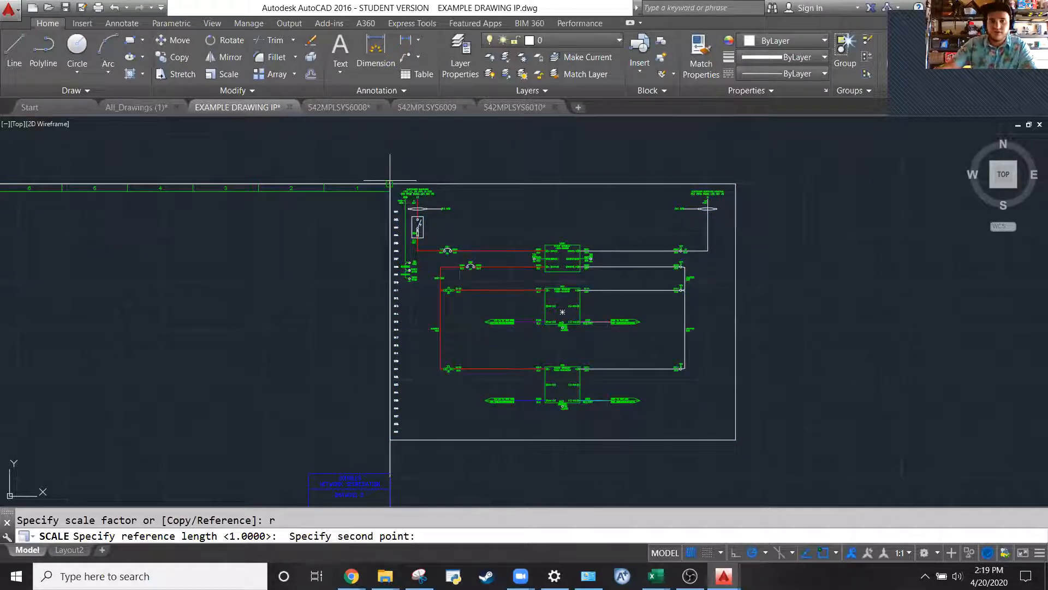
pyautogui.click(390, 432)
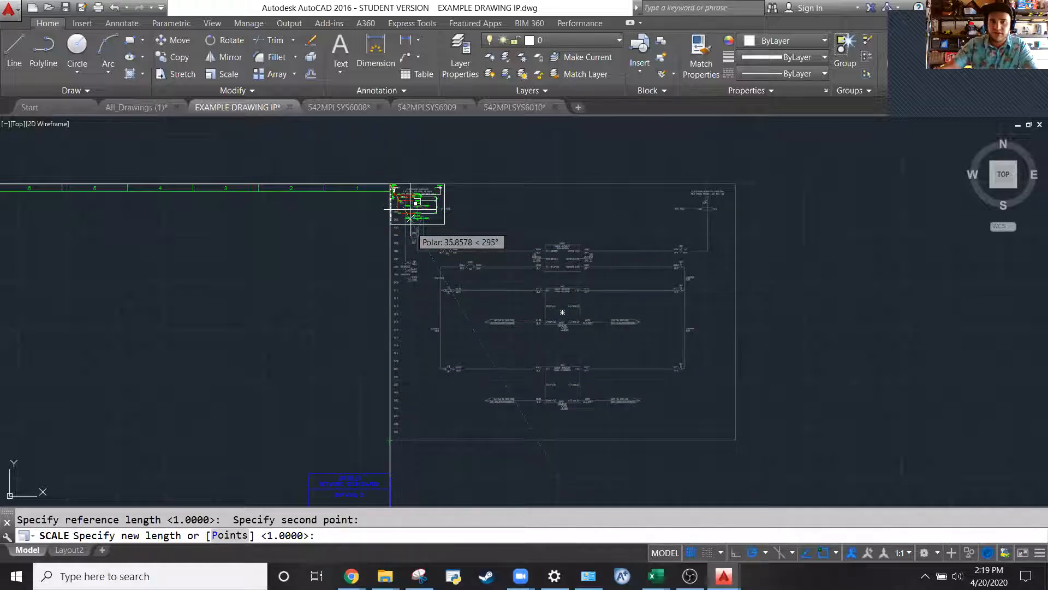
pyautogui.scroll(-3, 419, 276)
pyautogui.scroll(3, 415, 274)
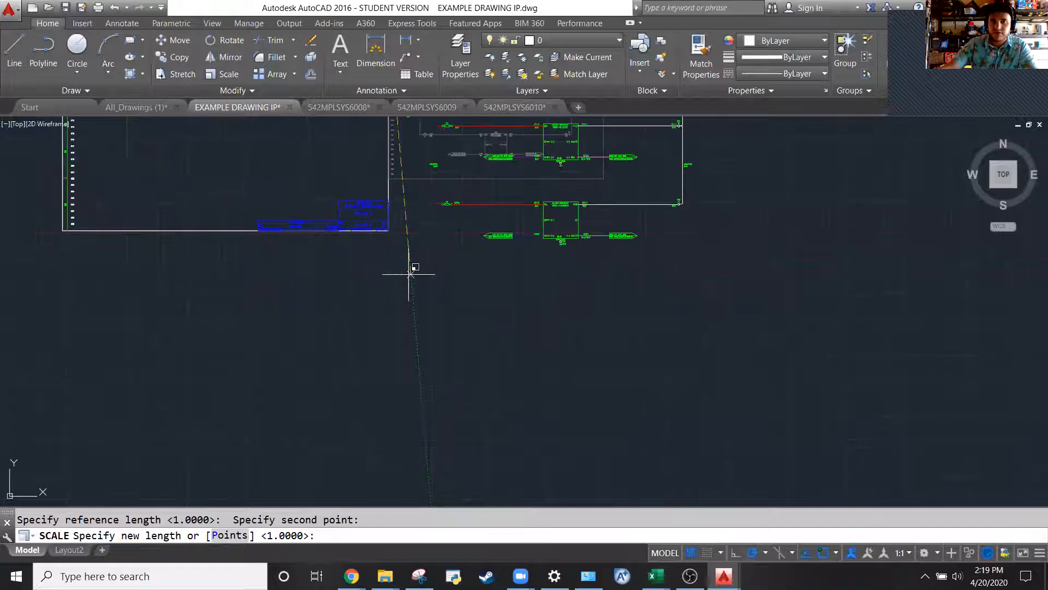
pyautogui.scroll(3, 391, 230)
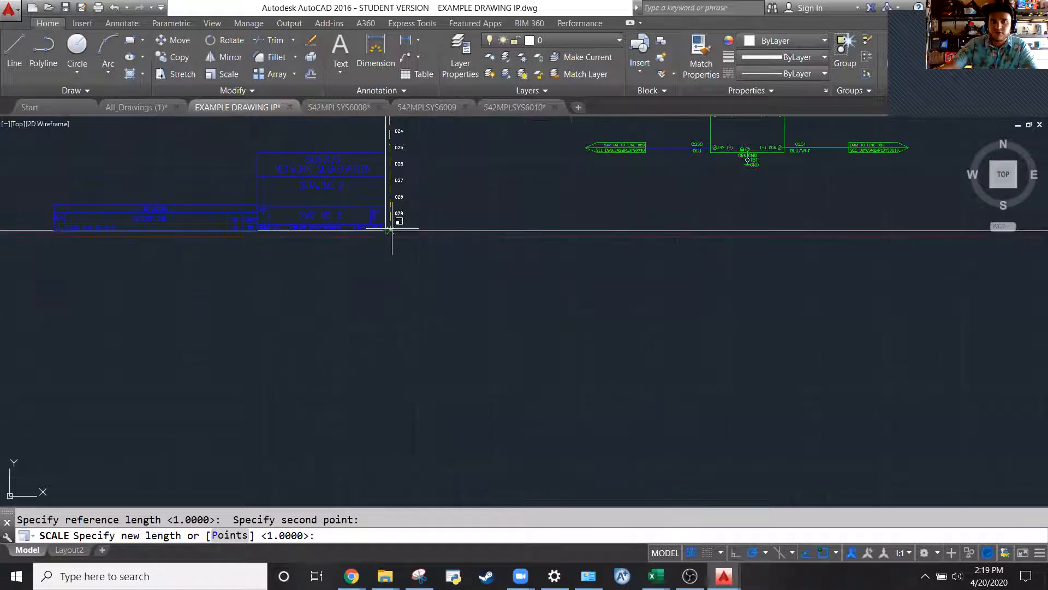
pyautogui.click(385, 230)
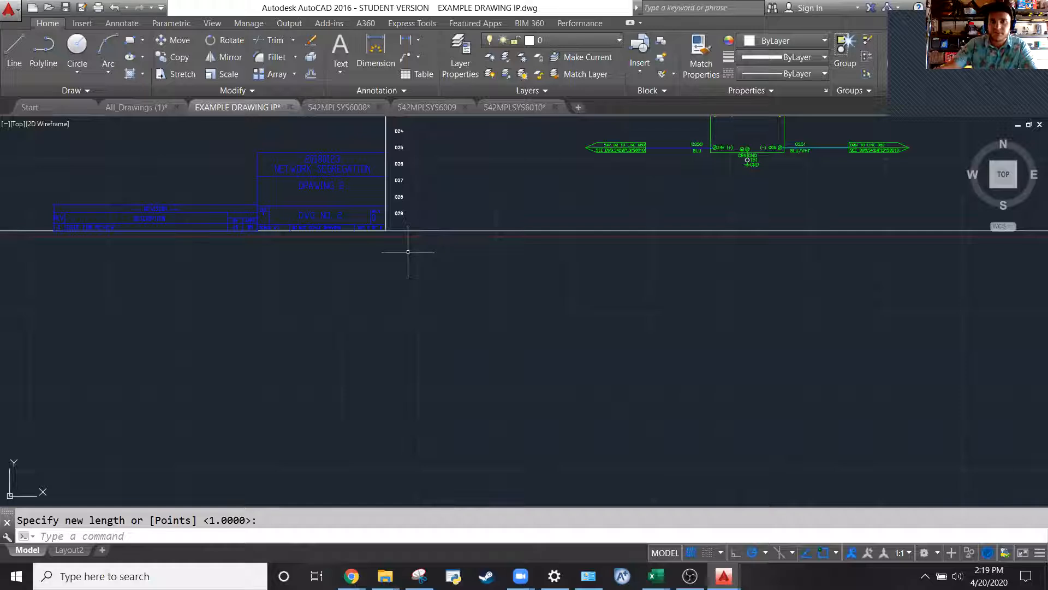
# Move the whole scaled schematic directly below the first frame, with their left edges aligned
pyautogui.scroll(-5, 480, 339)
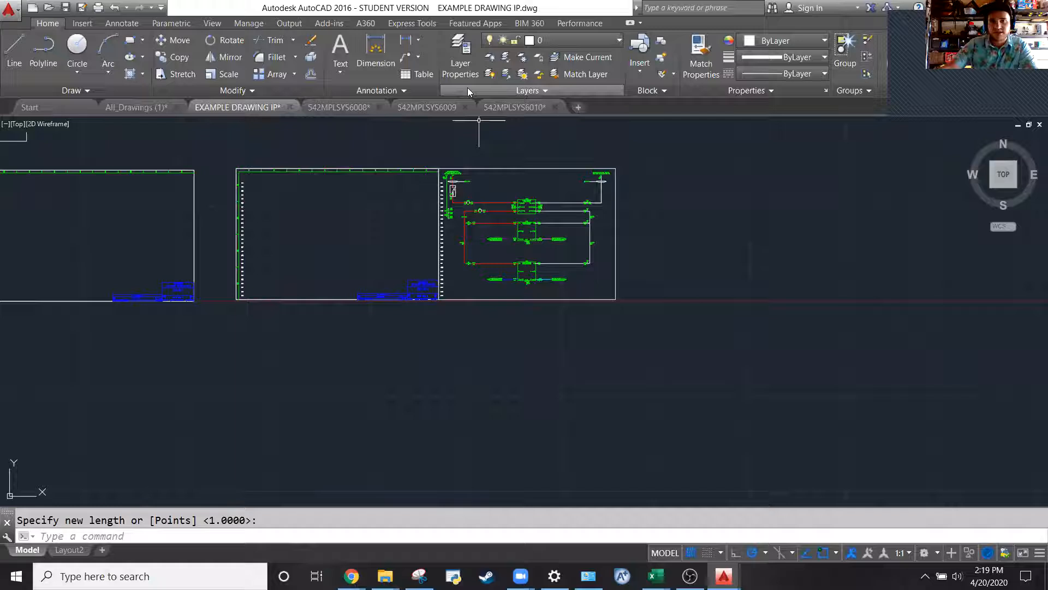
pyautogui.click(716, 389)
pyautogui.click(441, 135)
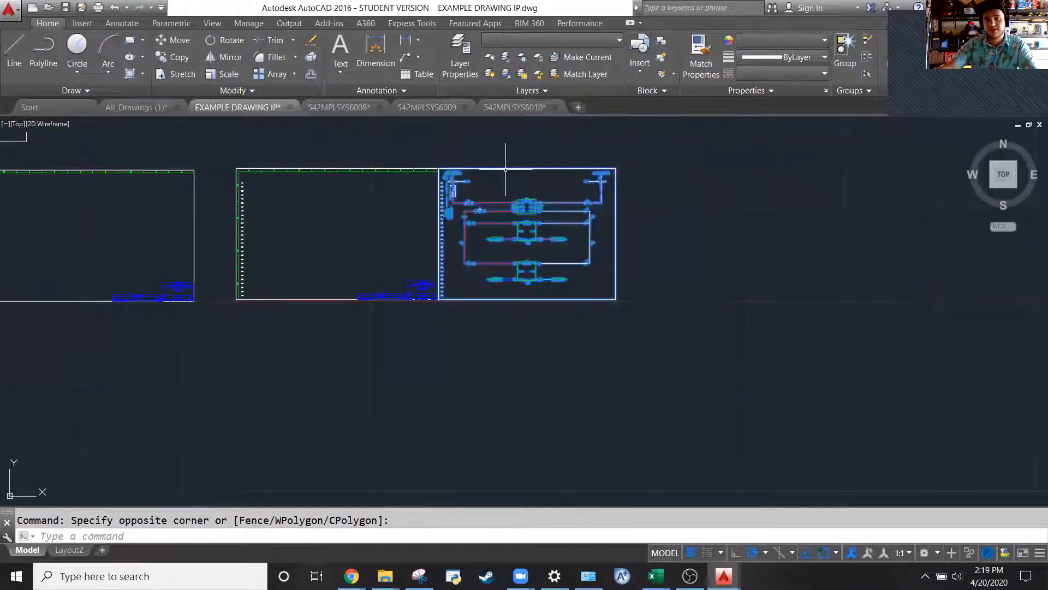
pyautogui.scroll(-2, 830, 182)
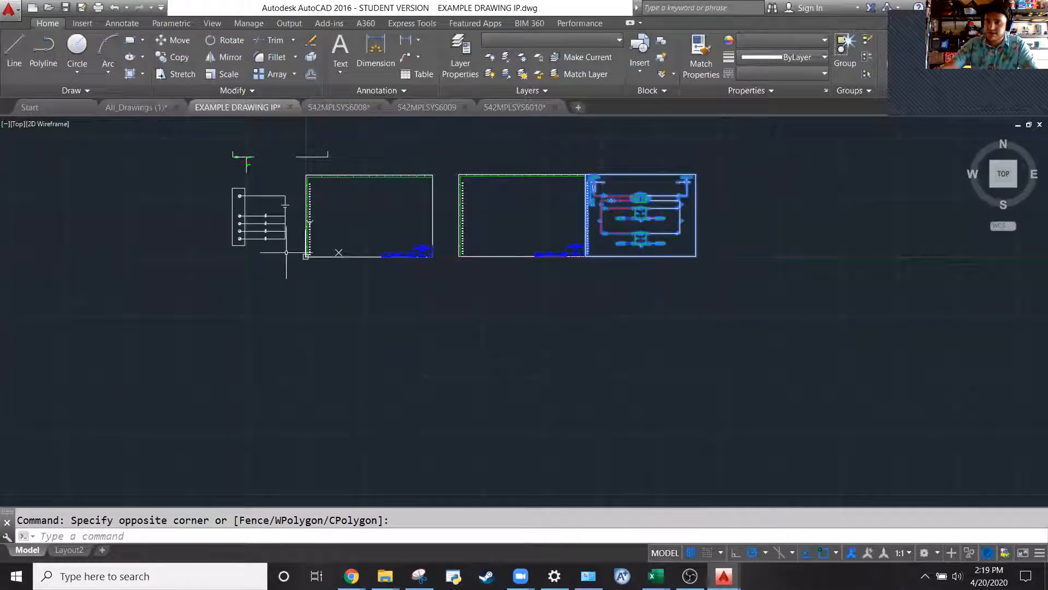
pyautogui.scroll(2, 286, 253)
pyautogui.moveTo(877, 202); pyautogui.dragTo(418, 421)
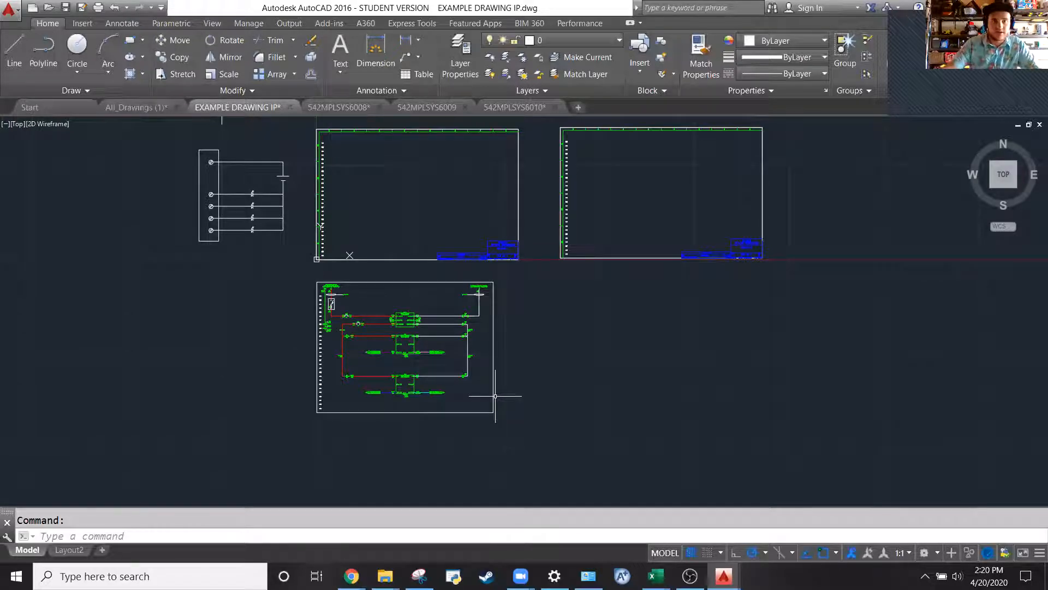
# Examine the upper rungs of the reference schematic, from the customer supply and disconnect to the breakers and first Allen Bradley unit
pyautogui.moveTo(644, 256)
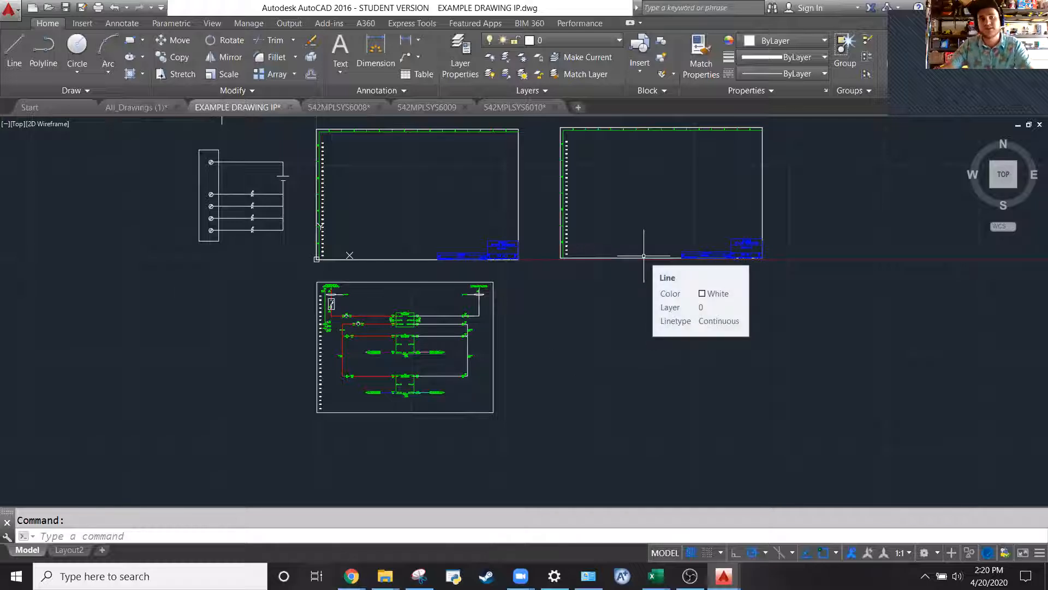
pyautogui.scroll(4, 320, 293)
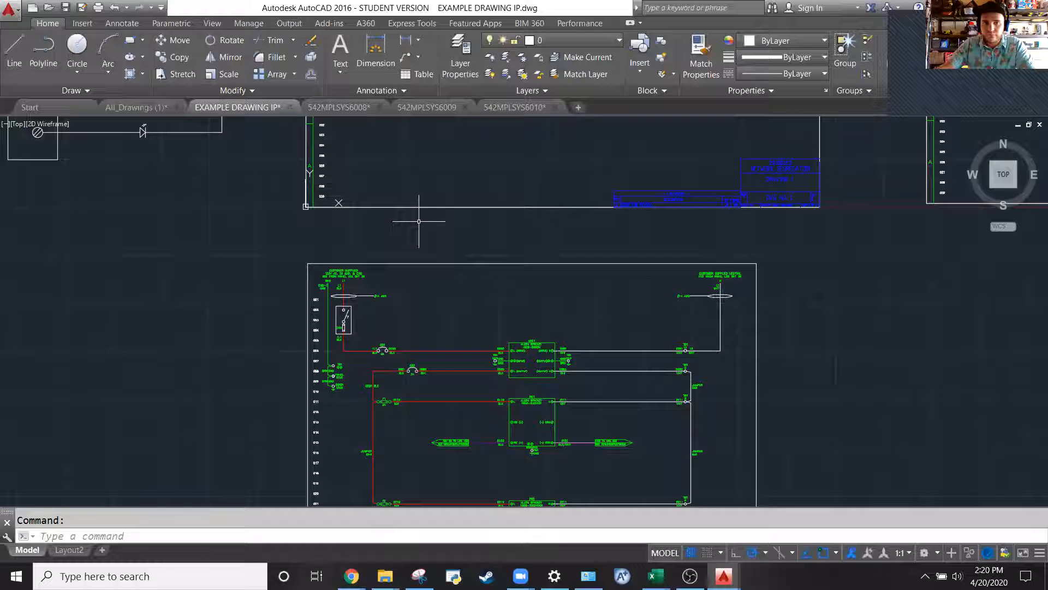
pyautogui.scroll(3, 496, 278)
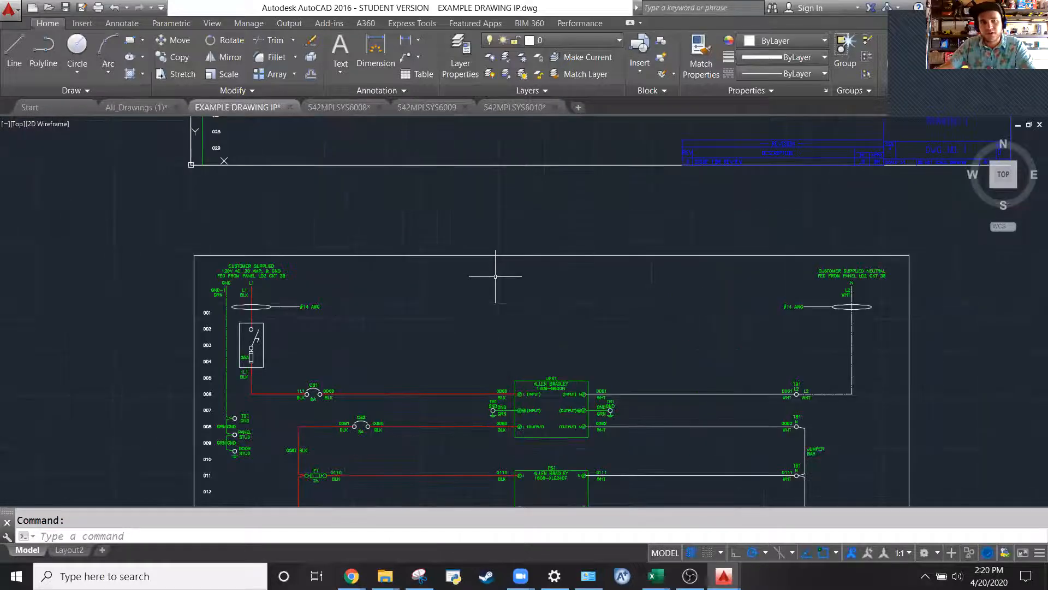
pyautogui.scroll(-1, 495, 277)
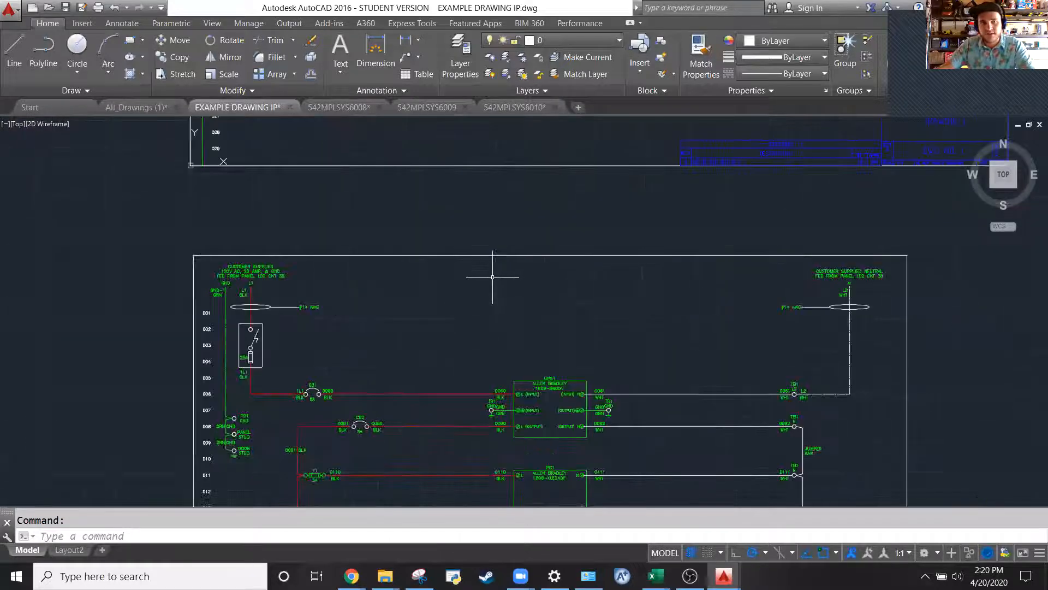
pyautogui.click(208, 260)
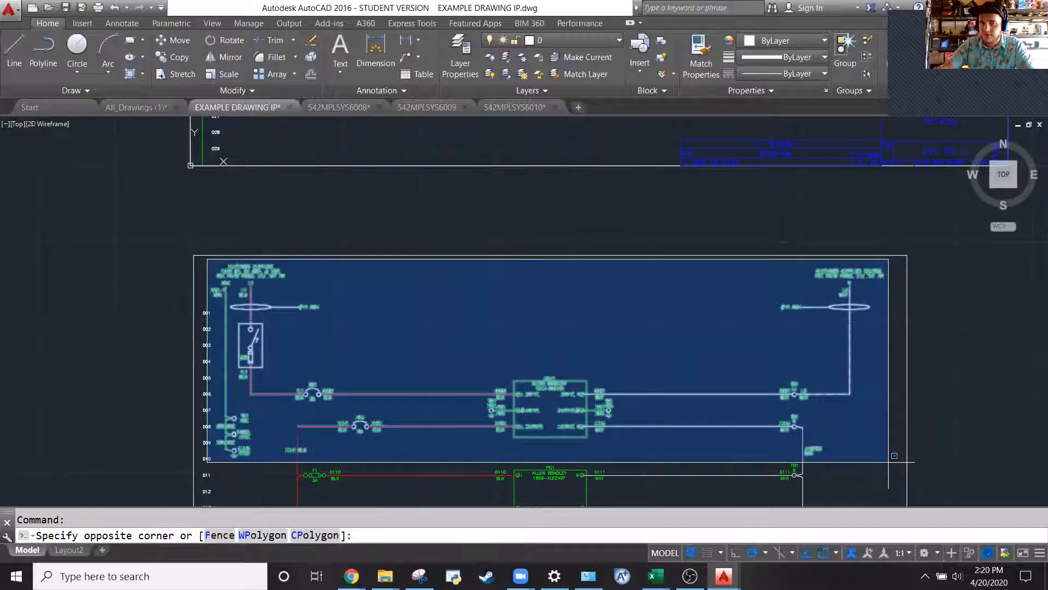
pyautogui.press('Escape')
# Draw a vertical line from the midpoint of the first frame's top edge down to just below its bottom edge
pyautogui.scroll(-5, 872, 462)
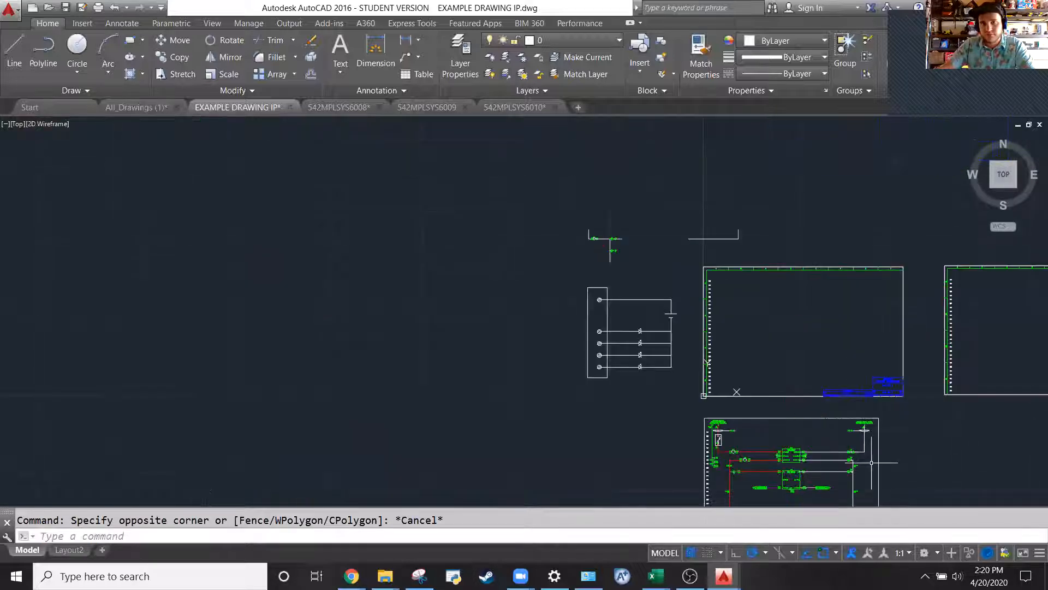
pyautogui.write('l')
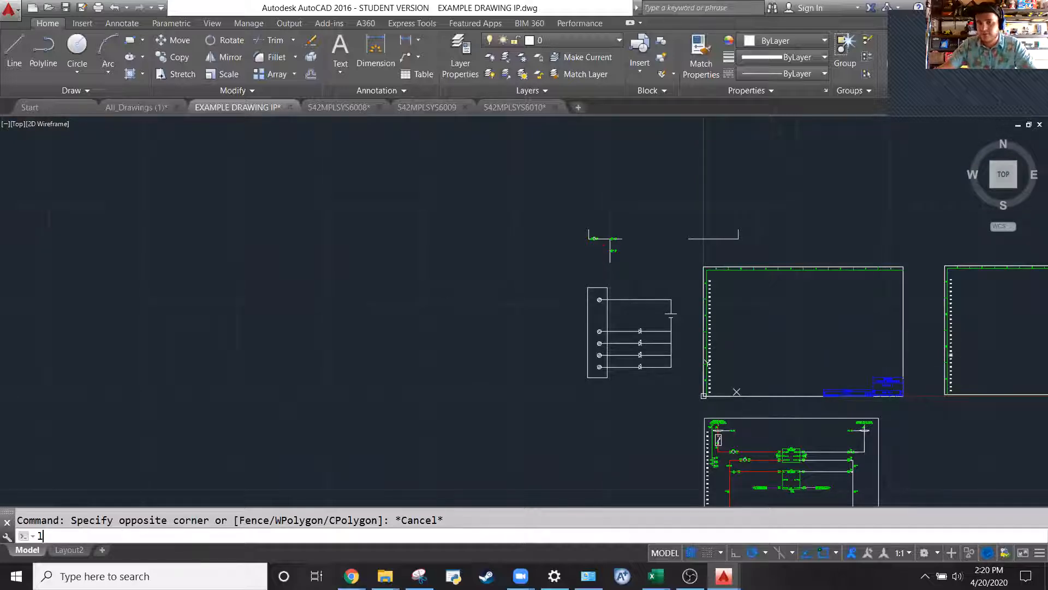
pyautogui.press('Return')
pyautogui.scroll(2, 1032, 298)
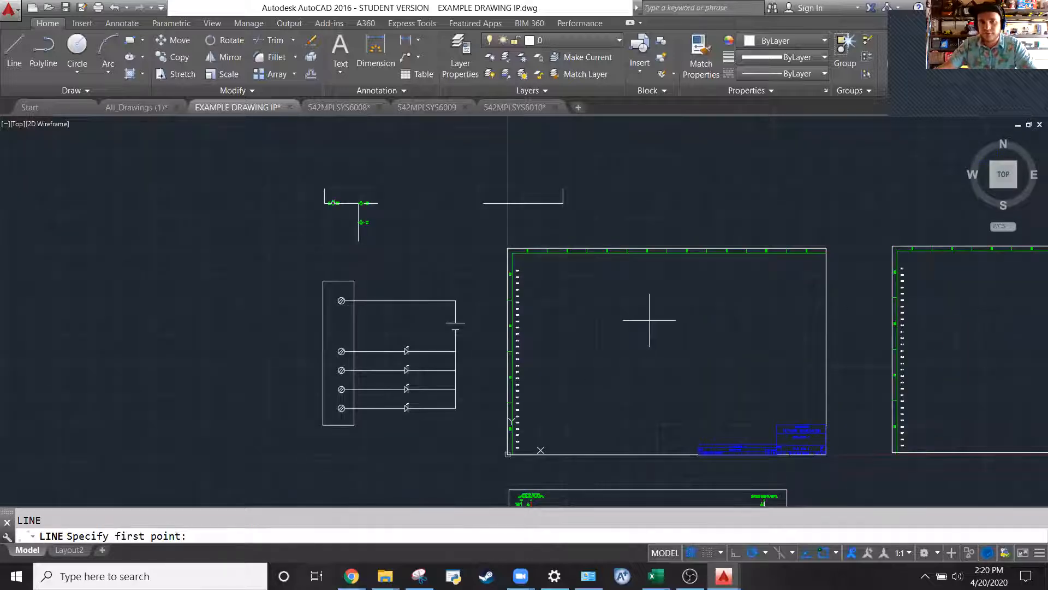
pyautogui.scroll(2, 649, 320)
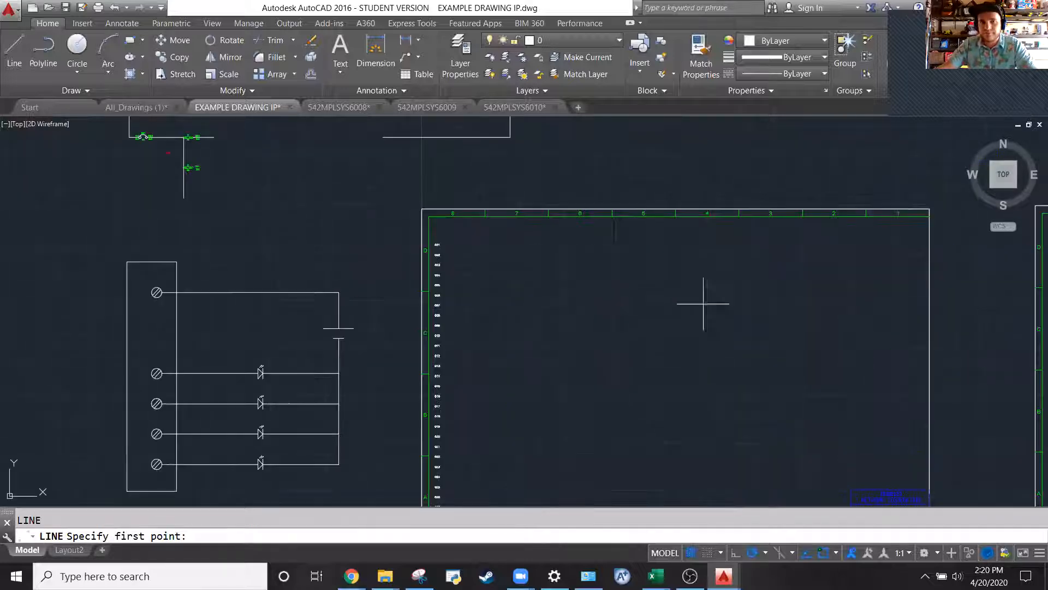
pyautogui.click(675, 210)
pyautogui.scroll(-6, 680, 225)
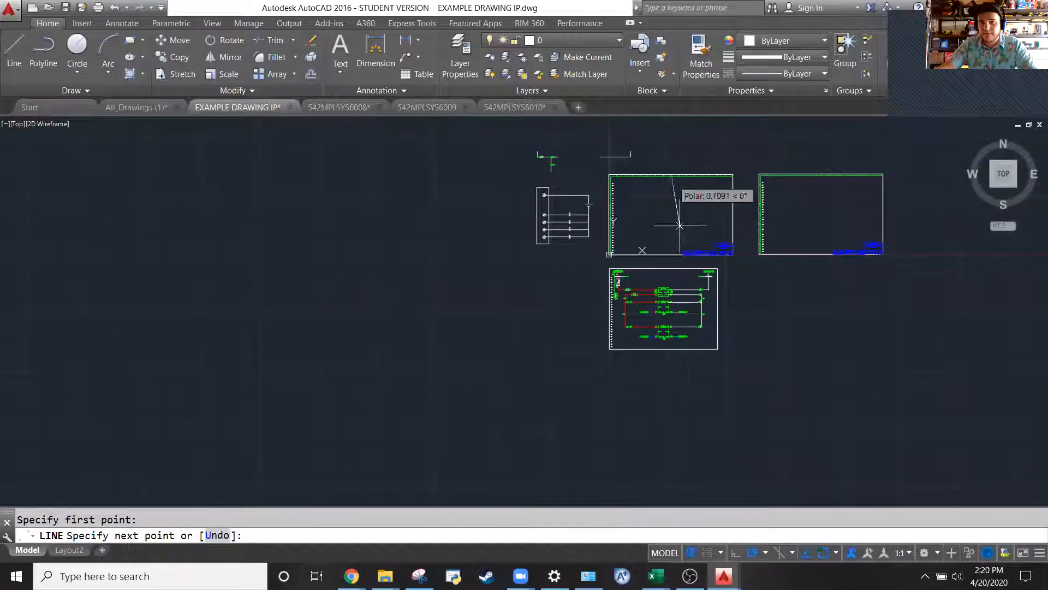
pyautogui.scroll(6, 670, 252)
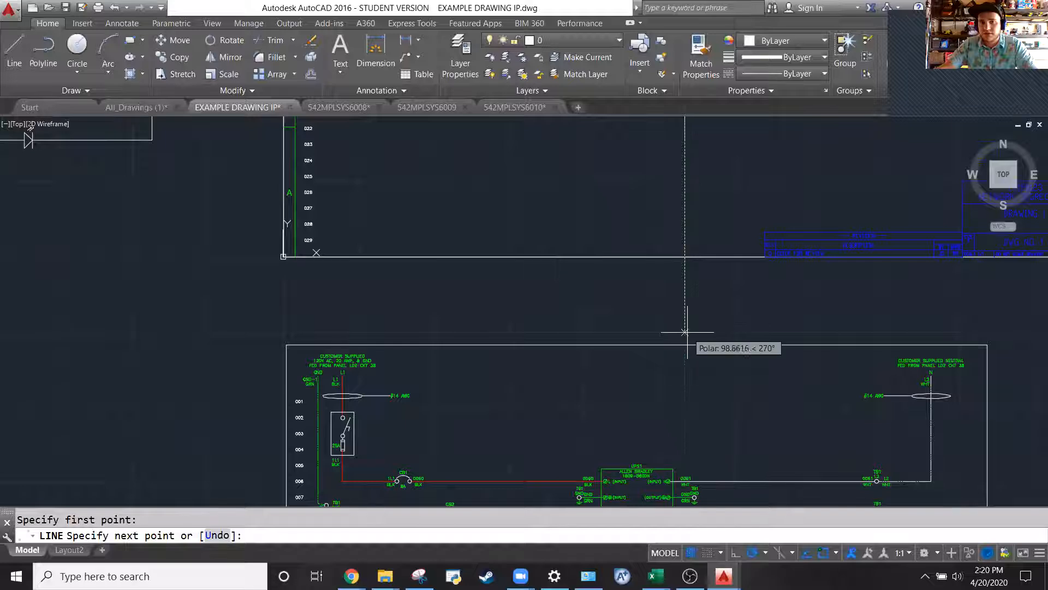
pyautogui.click(685, 293)
pyautogui.press('Escape')
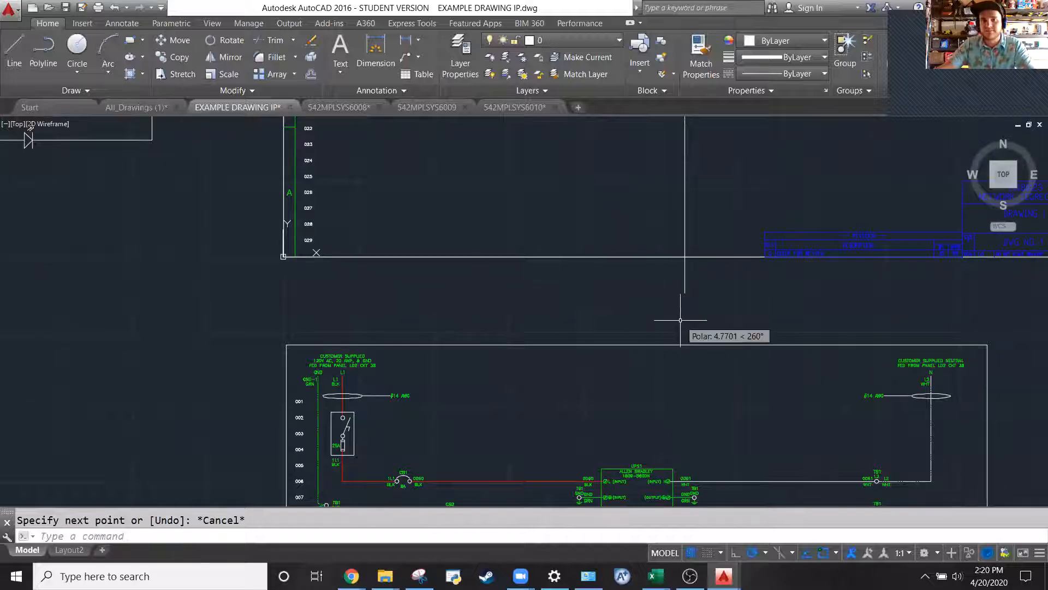
pyautogui.scroll(-2, 678, 325)
pyautogui.scroll(-4, 441, 336)
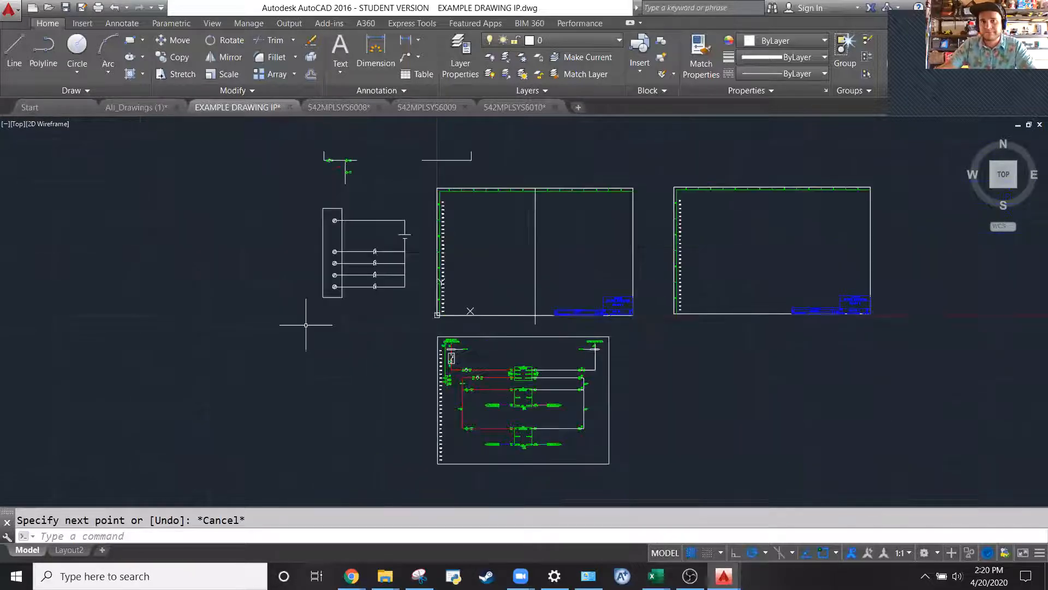
# Assign the vertical centre line in the first frame to the stuff layer
pyautogui.click(536, 256)
pyautogui.click(468, 245)
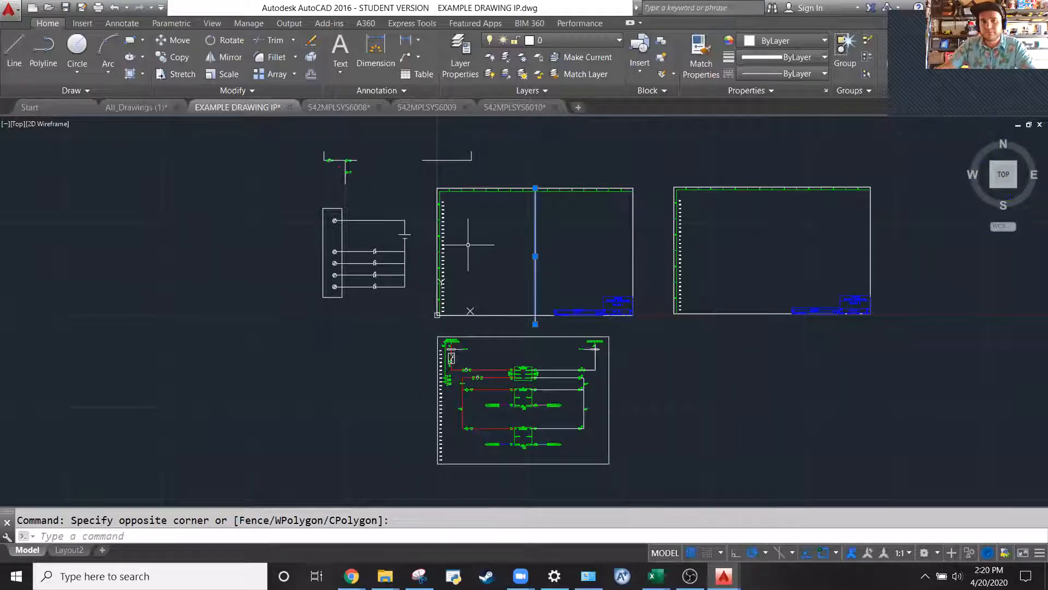
pyautogui.click(573, 41)
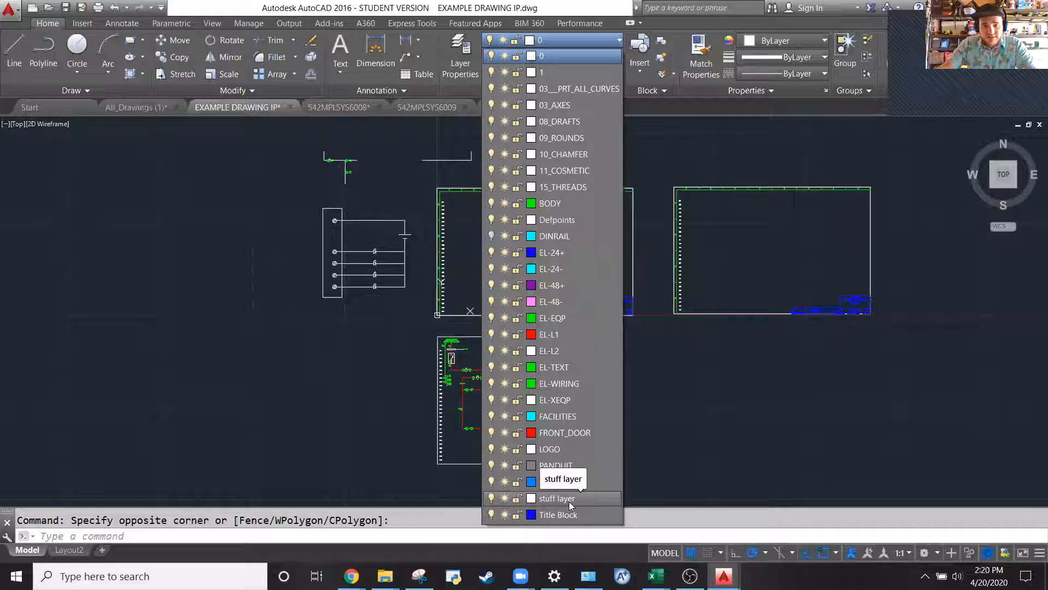
pyautogui.press('Escape')
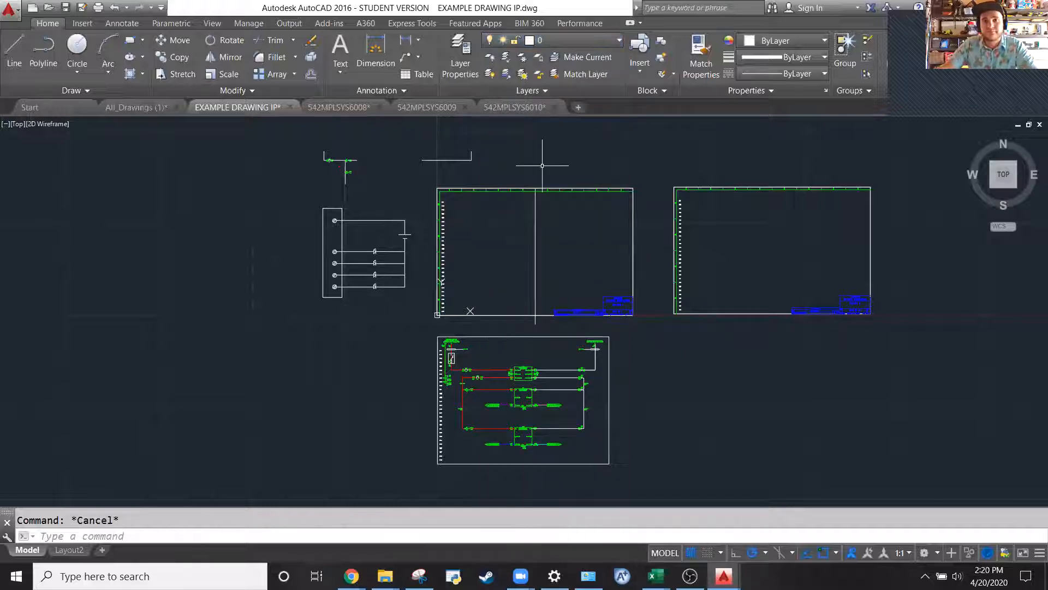
pyautogui.click(462, 47)
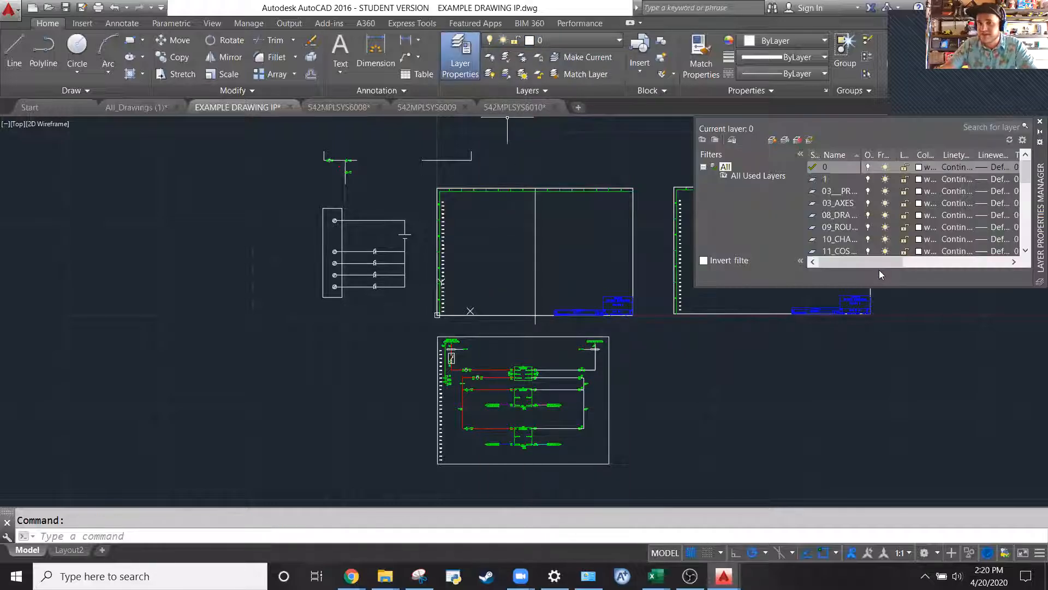
pyautogui.scroll(-8, 847, 226)
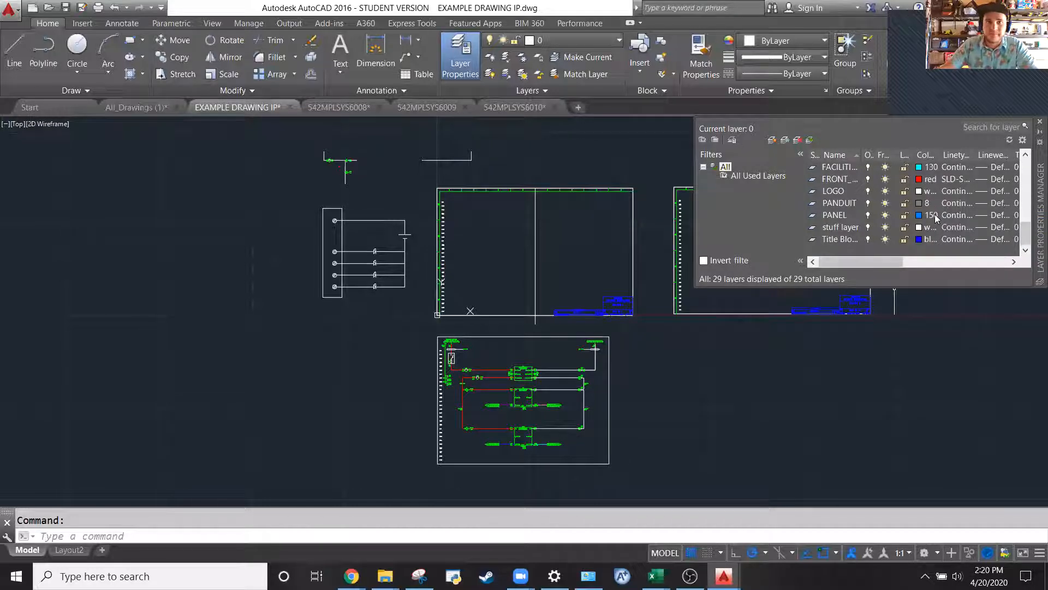
pyautogui.press('Escape')
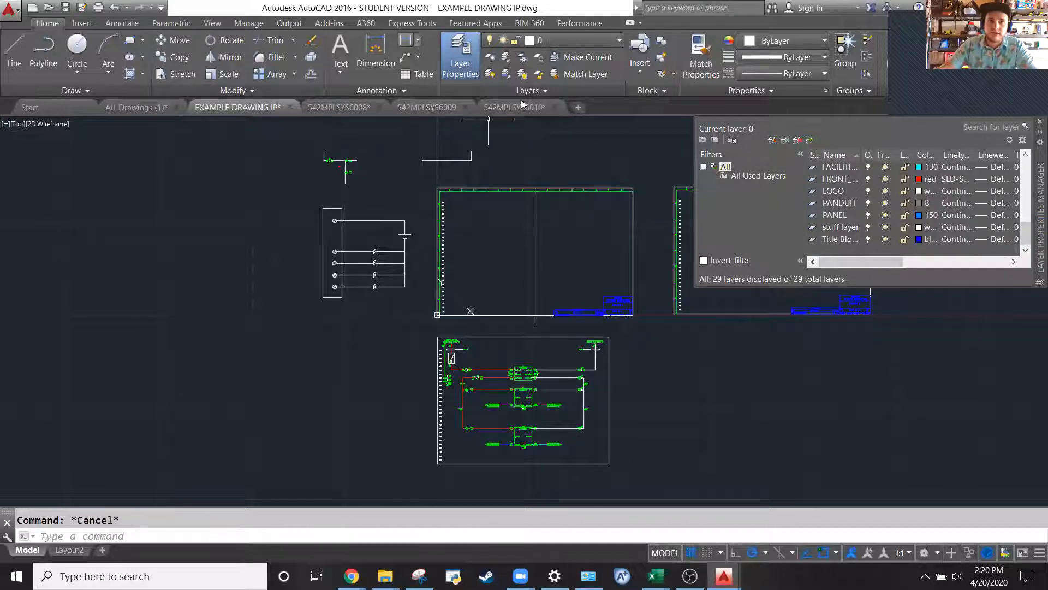
pyautogui.click(1039, 122)
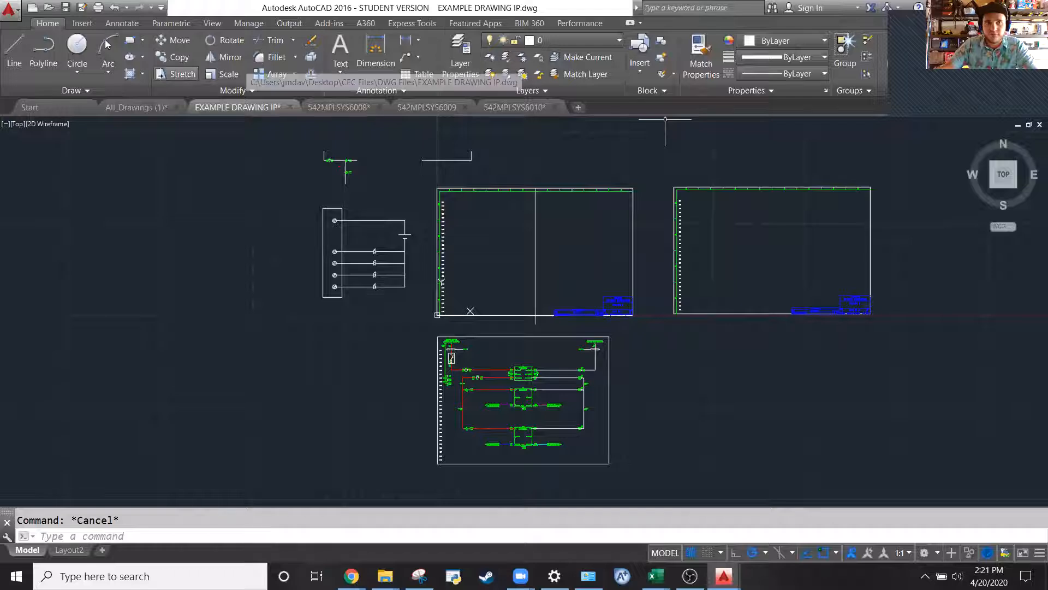
# Set the stuff layer's colour to yellow and make it the current layer
pyautogui.click(460, 55)
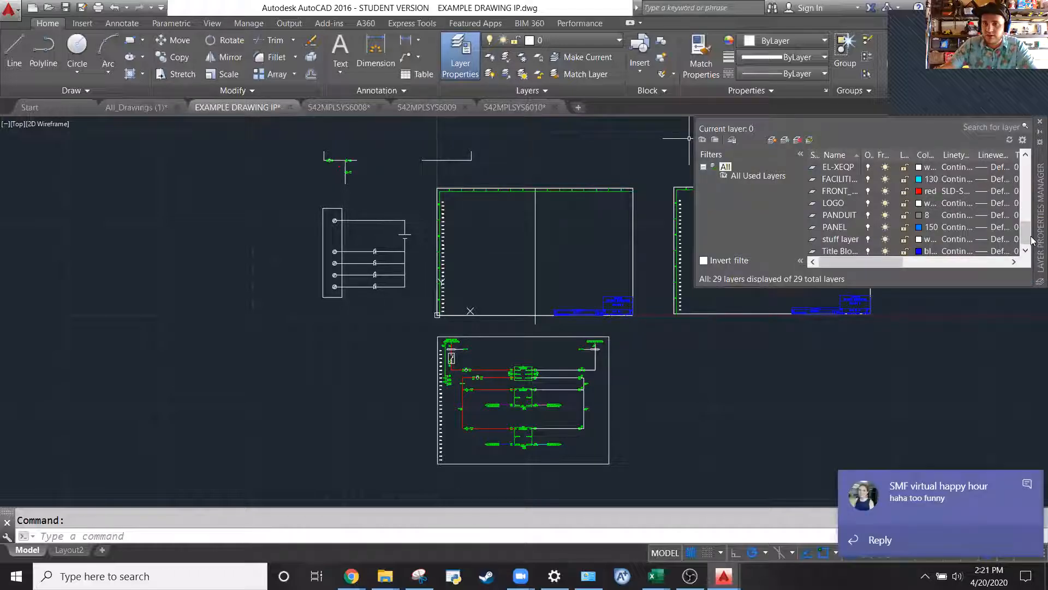
pyautogui.click(1027, 486)
pyautogui.click(854, 241)
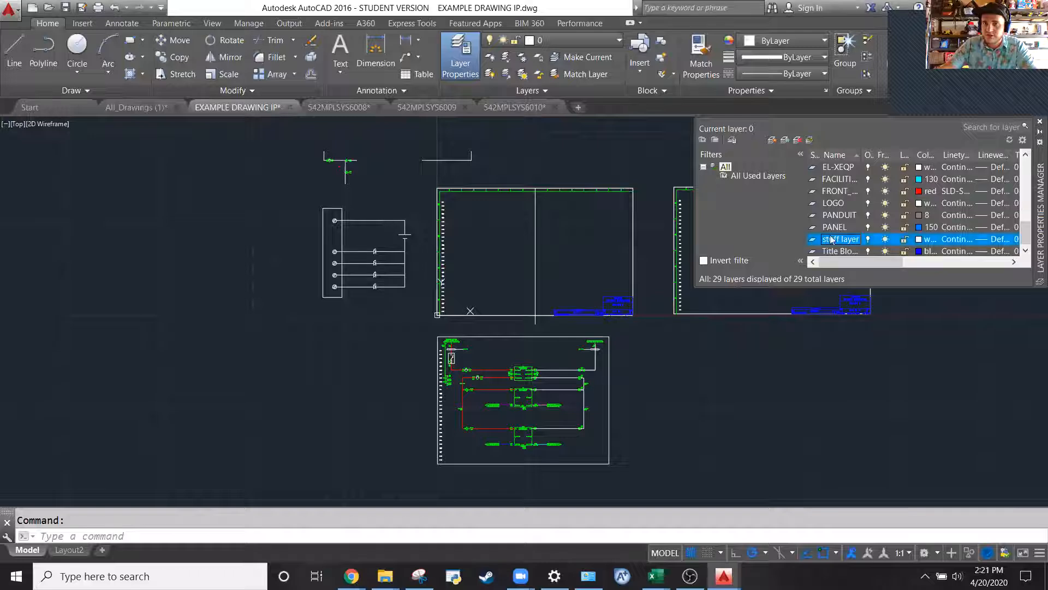
pyautogui.click(925, 239)
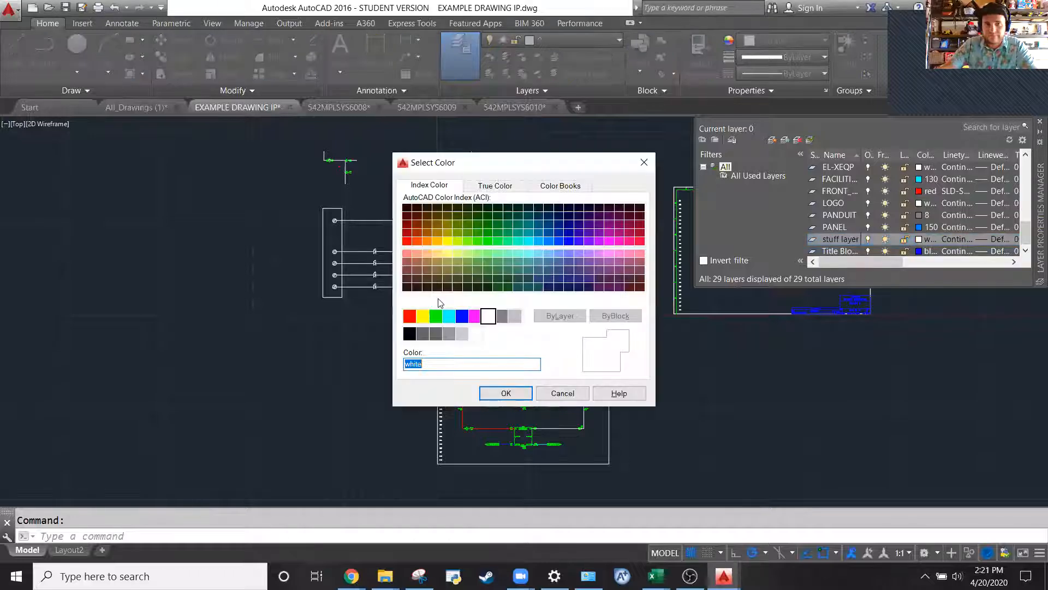
pyautogui.click(422, 316)
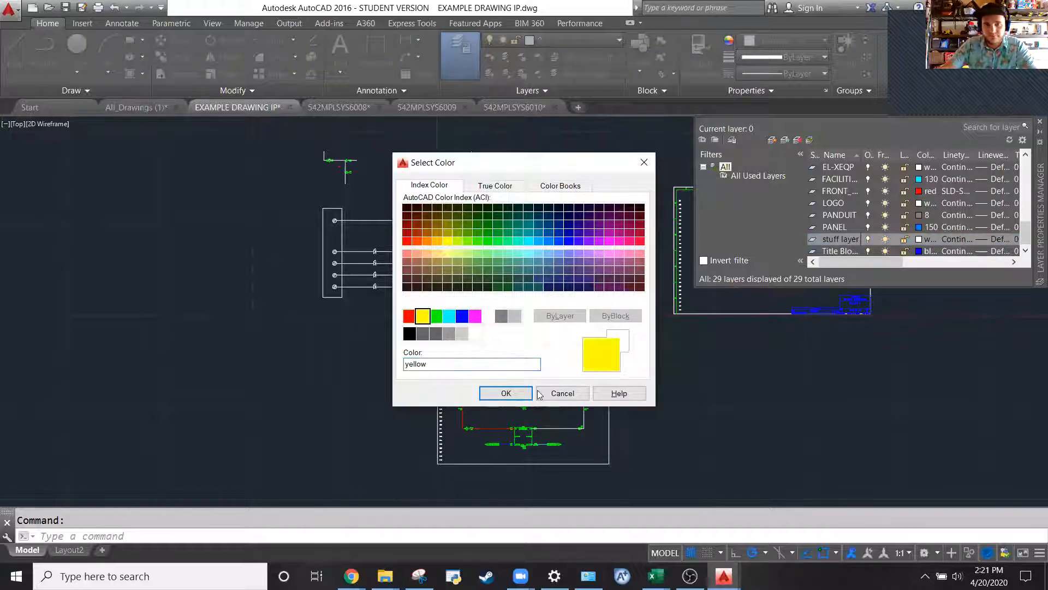
pyautogui.click(507, 394)
pyautogui.doubleClick(841, 241)
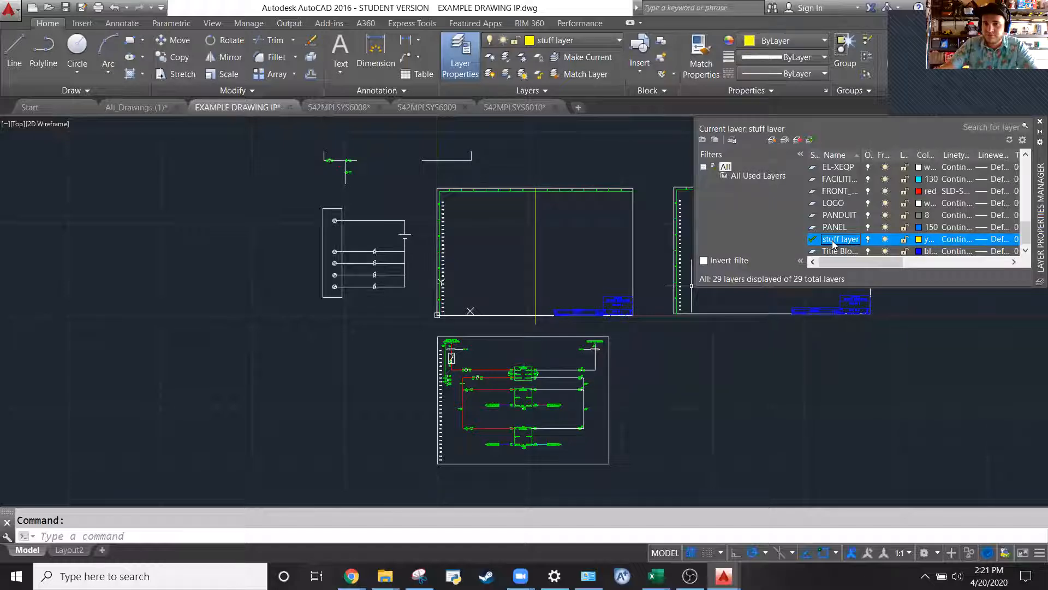
# Rename the stuff layer as Reference and close the layer manager
pyautogui.rightClick(827, 242)
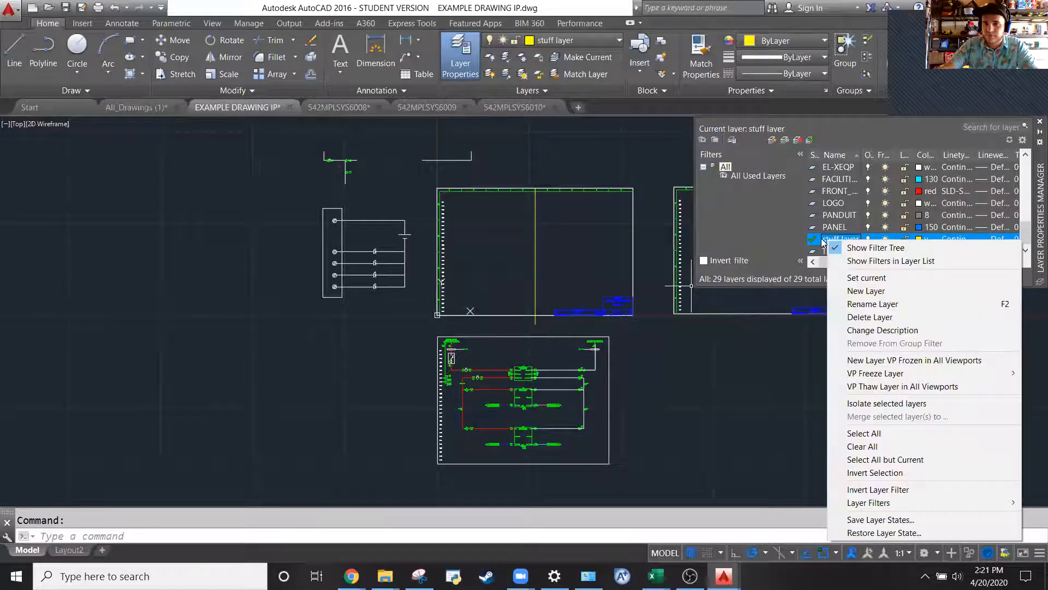
pyautogui.click(862, 303)
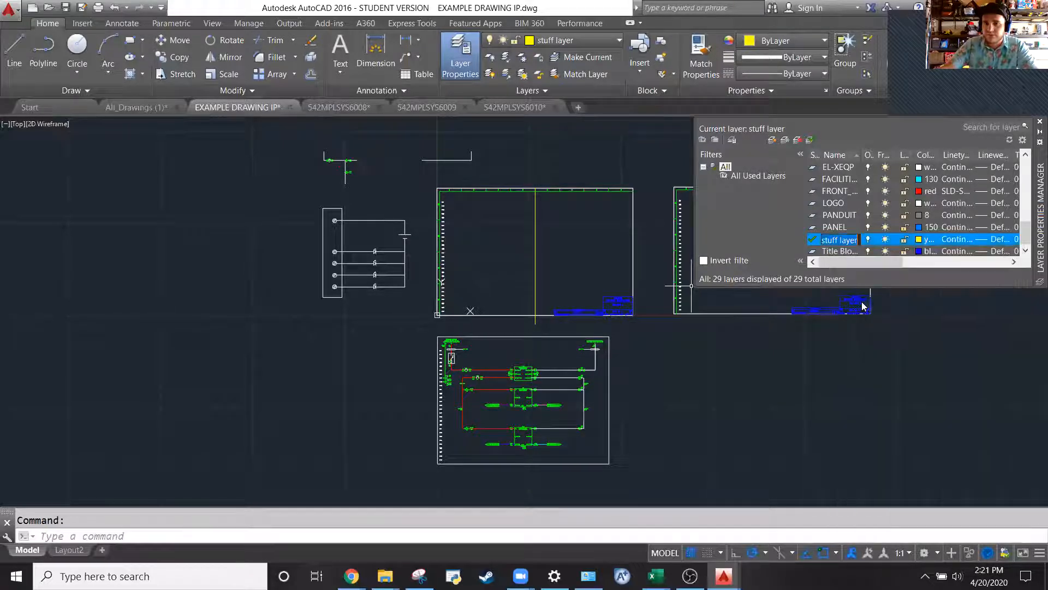
pyautogui.write('Reference')
pyautogui.press('Return')
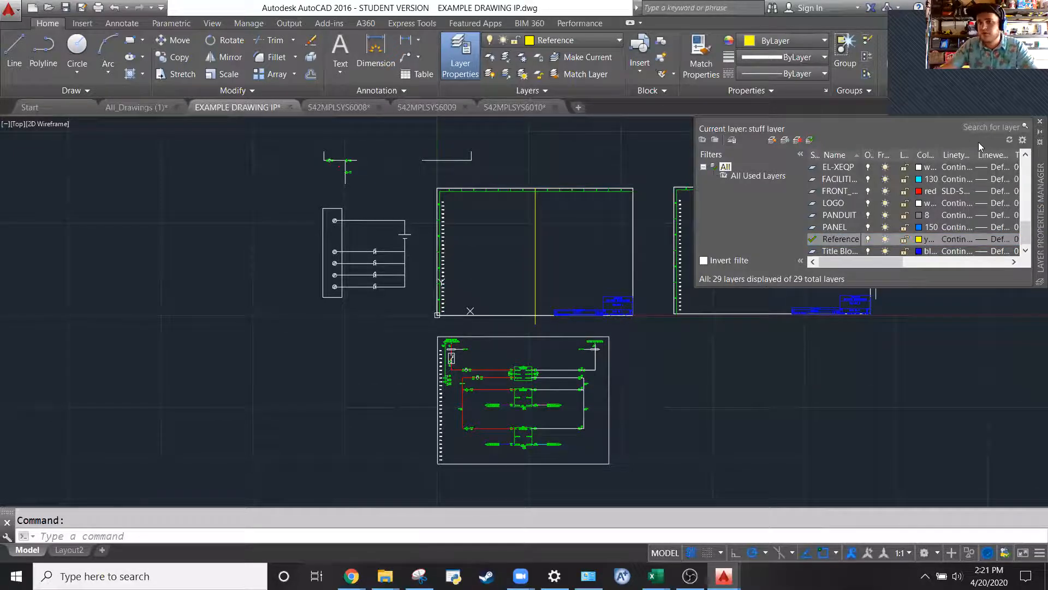
pyautogui.click(1039, 121)
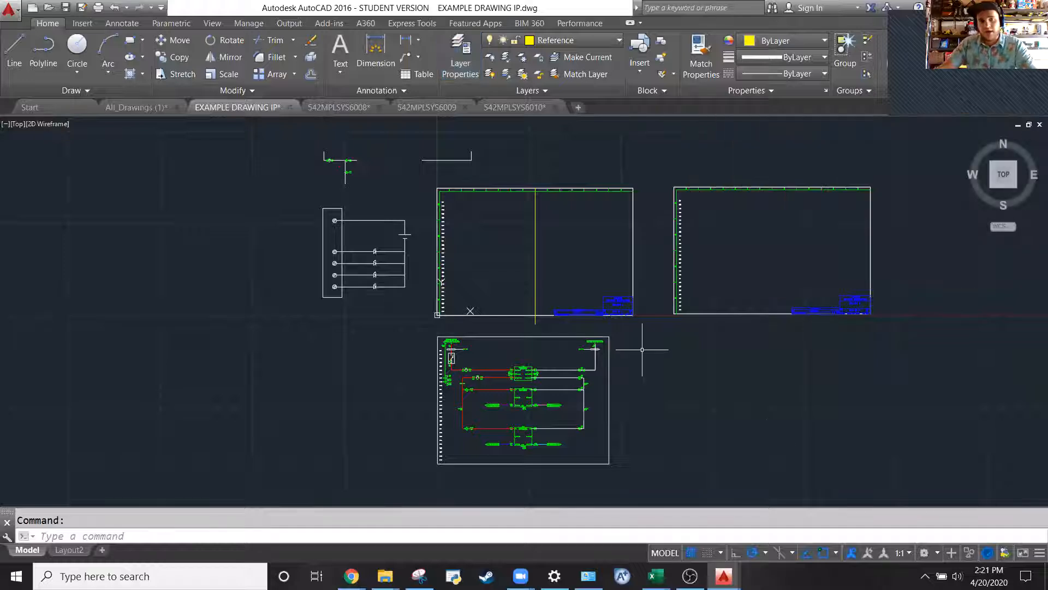
pyautogui.press('Escape')
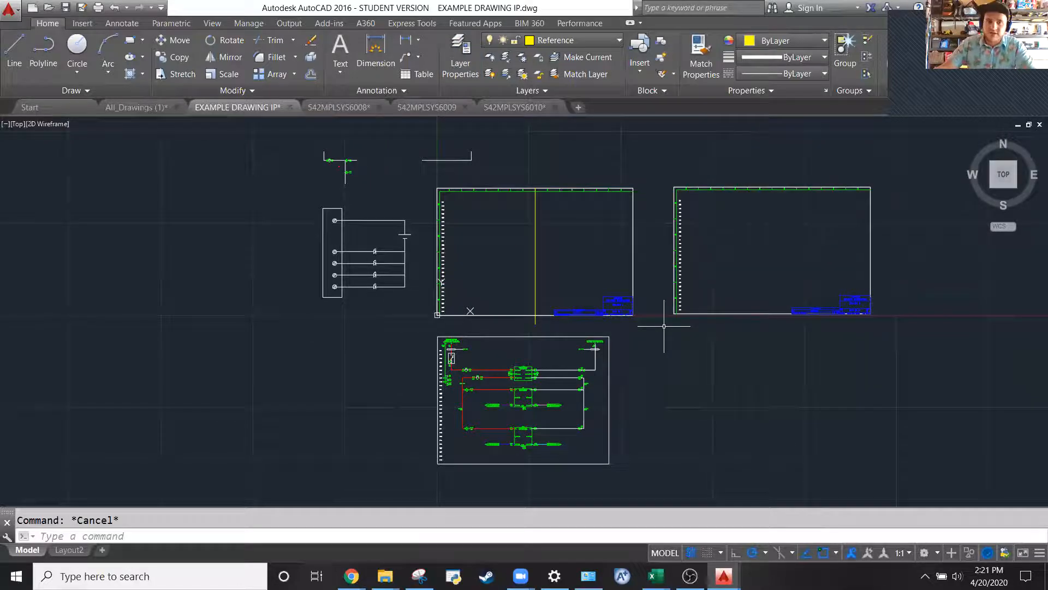
# Copy the reference schematic's rungs down to line 011, including the GND-1 label, from the UPS block's bottom midpoint onto the first frame's yellow centre line
pyautogui.scroll(2, 553, 338)
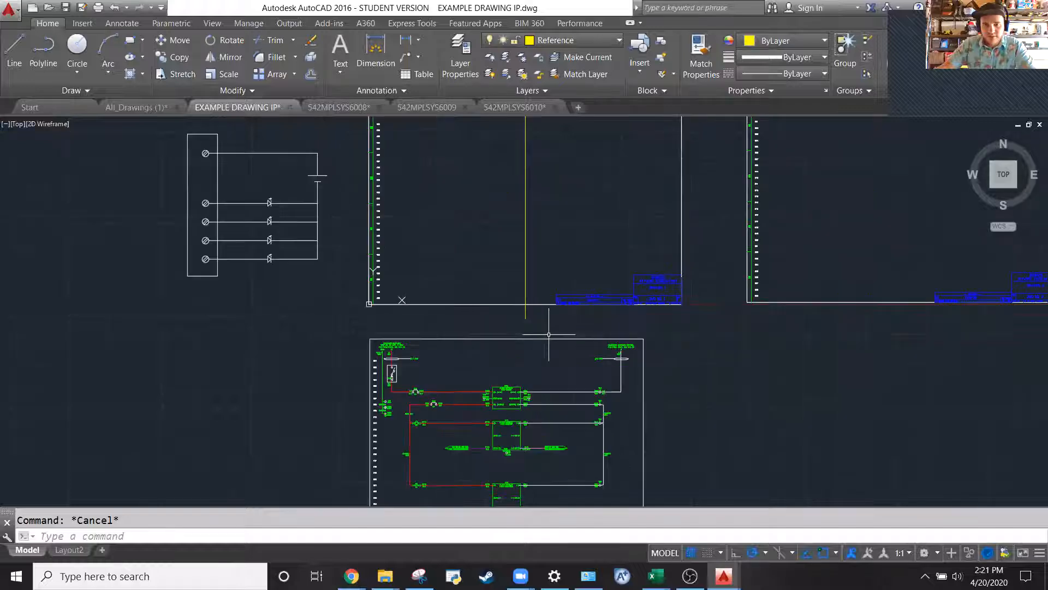
pyautogui.scroll(-2, 636, 169)
pyautogui.scroll(4, 534, 312)
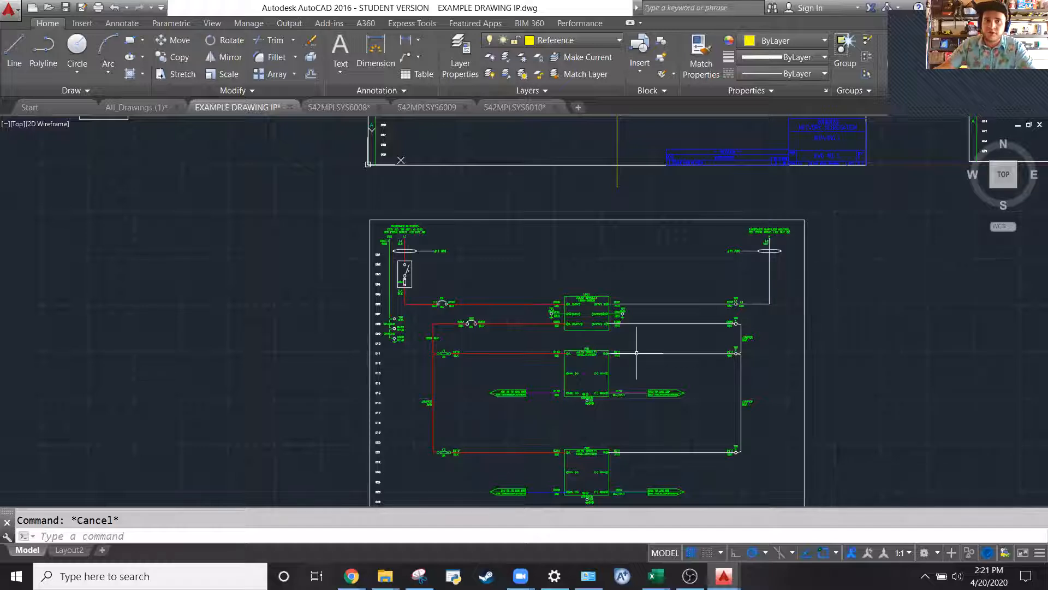
pyautogui.scroll(2, 388, 257)
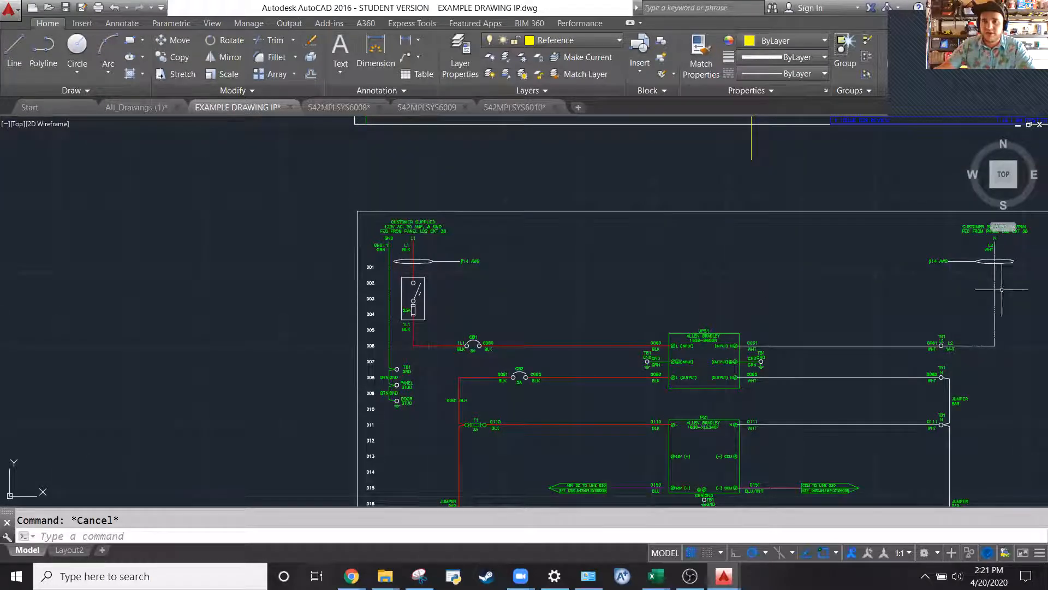
pyautogui.click(375, 214)
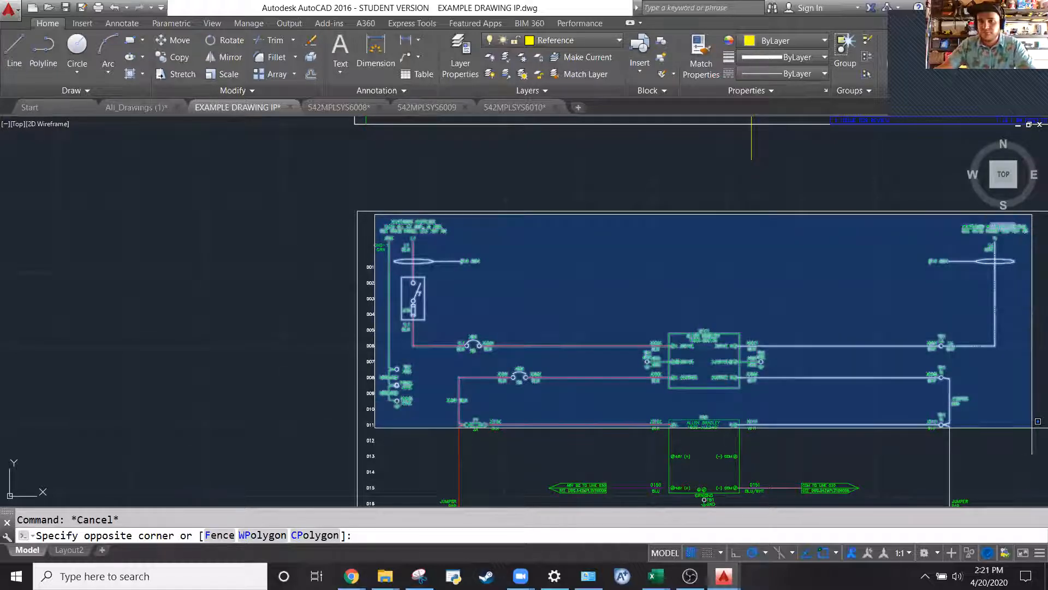
pyautogui.click(1038, 422)
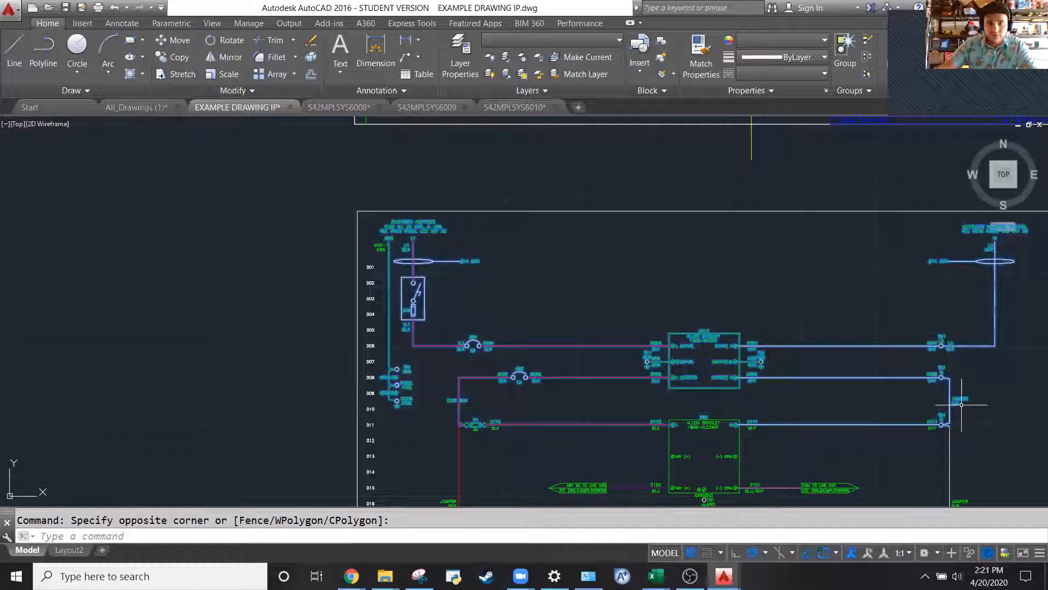
pyautogui.scroll(2, 451, 243)
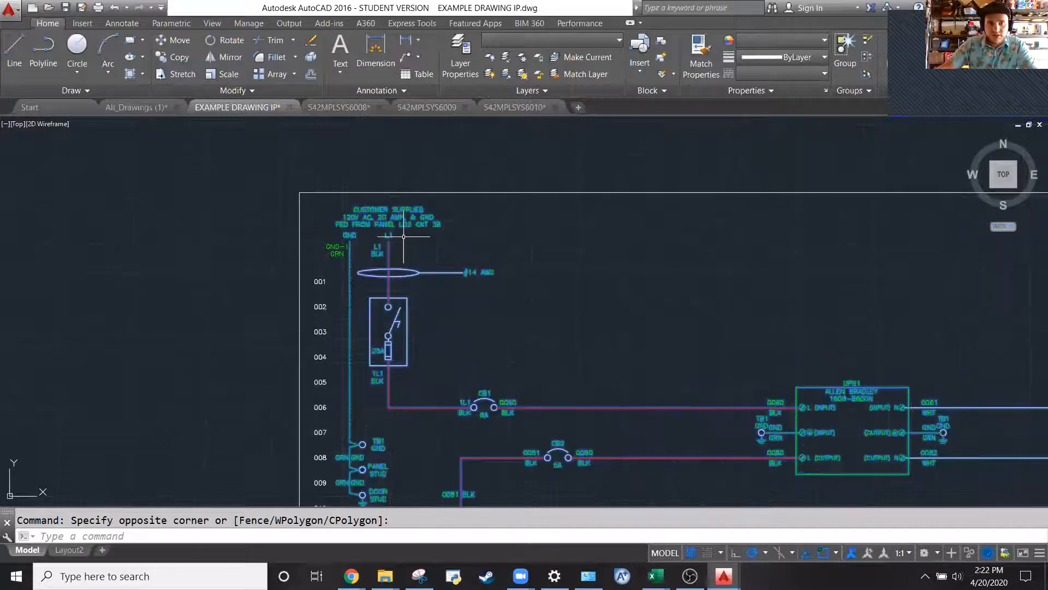
pyautogui.press('Escape')
pyautogui.click(366, 264)
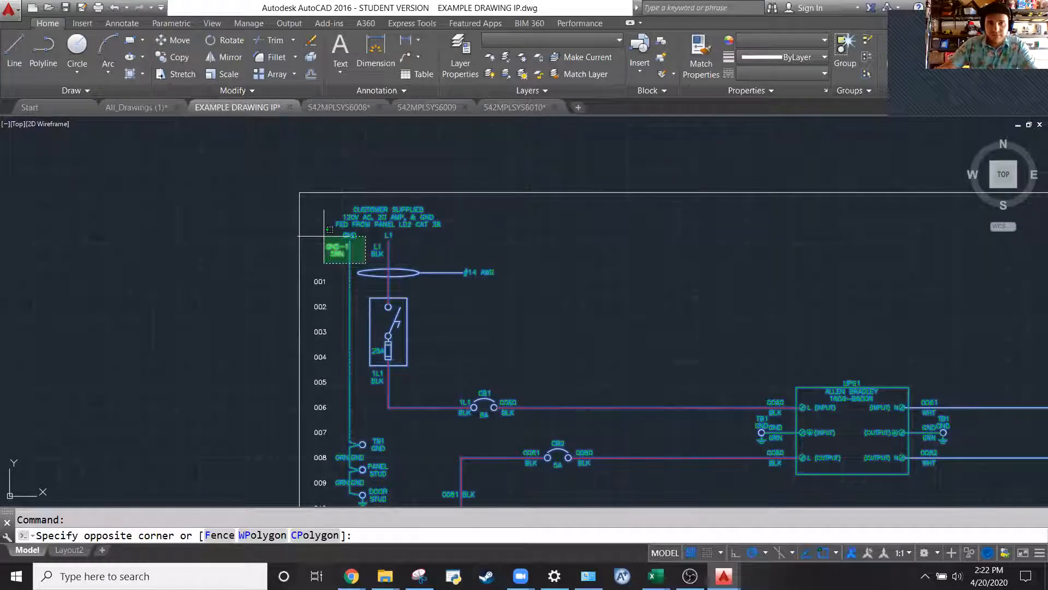
pyautogui.click(325, 236)
pyautogui.scroll(-4, 294, 203)
pyautogui.write('copy')
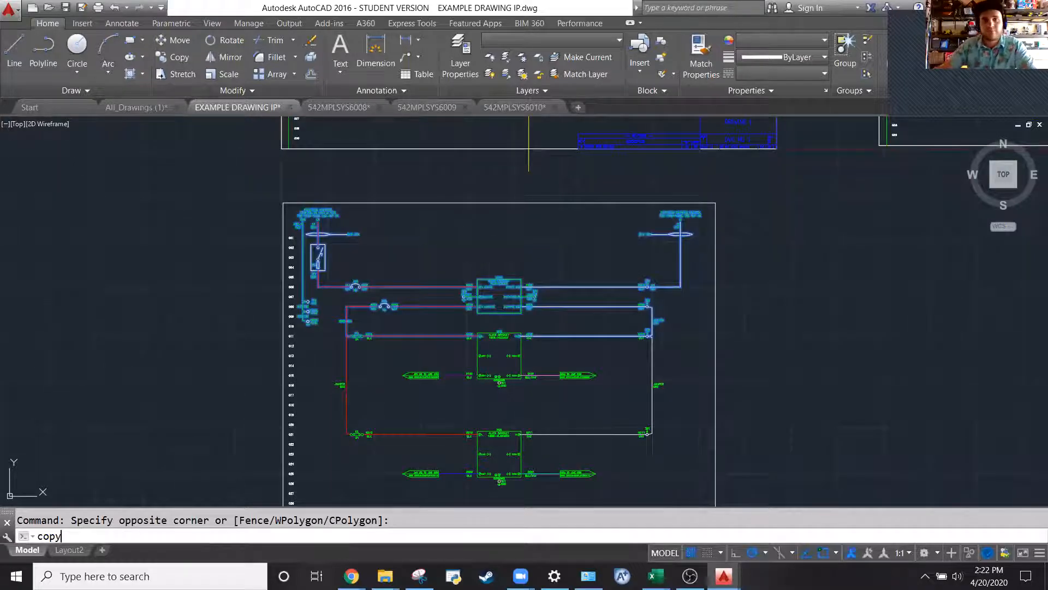
pyautogui.press('Return')
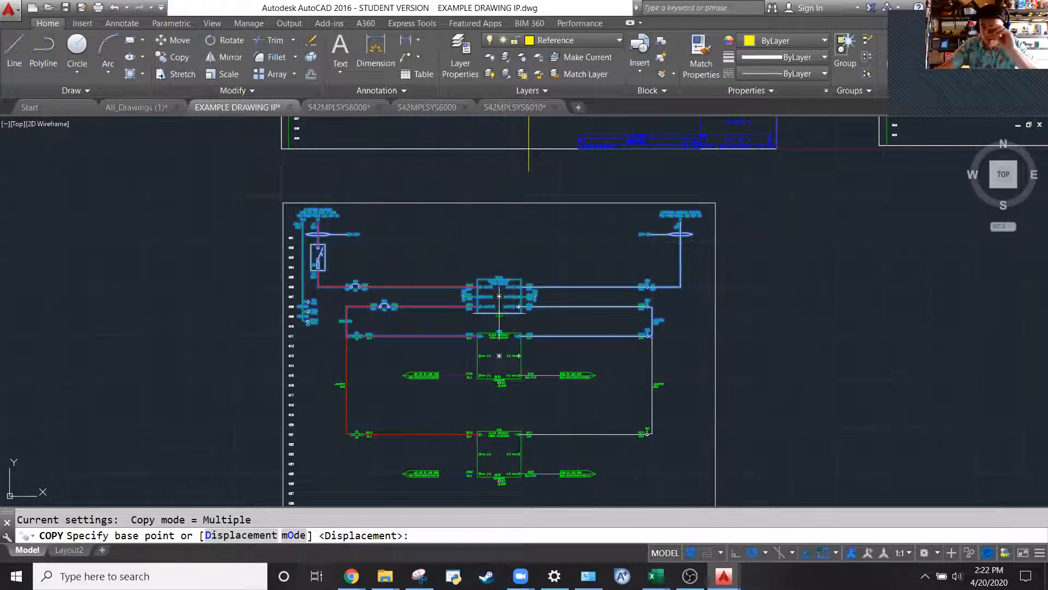
pyautogui.scroll(2, 645, 279)
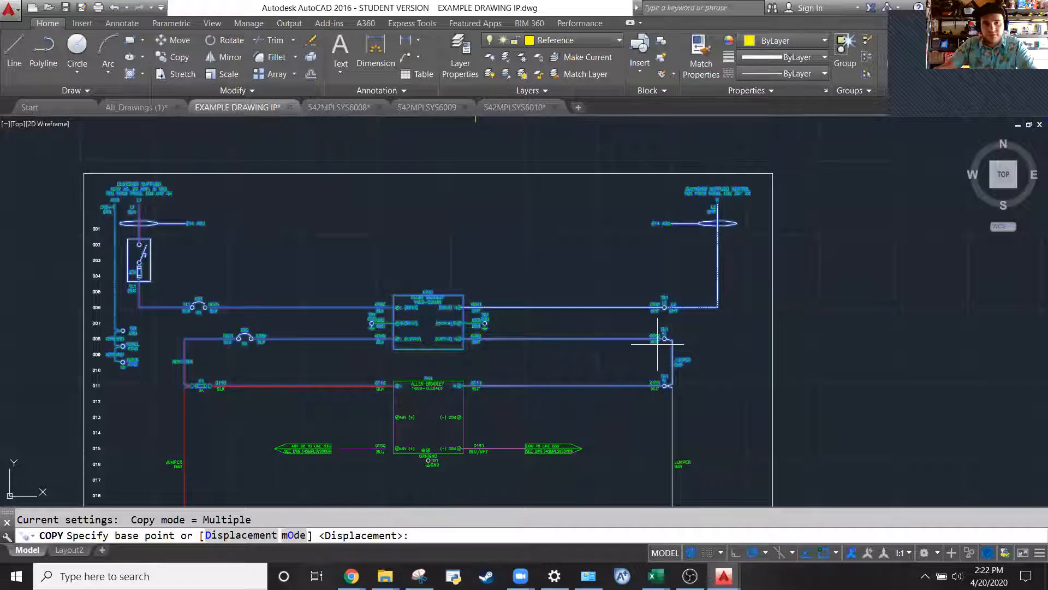
pyautogui.scroll(2, 529, 384)
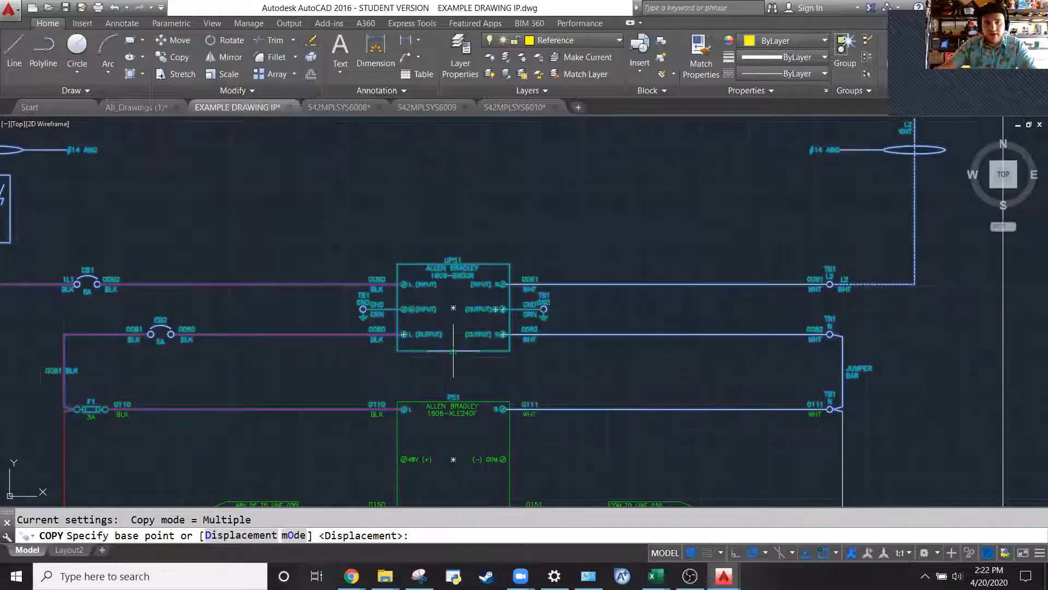
pyautogui.click(454, 351)
pyautogui.scroll(-2, 605, 409)
pyautogui.scroll(-5, 612, 407)
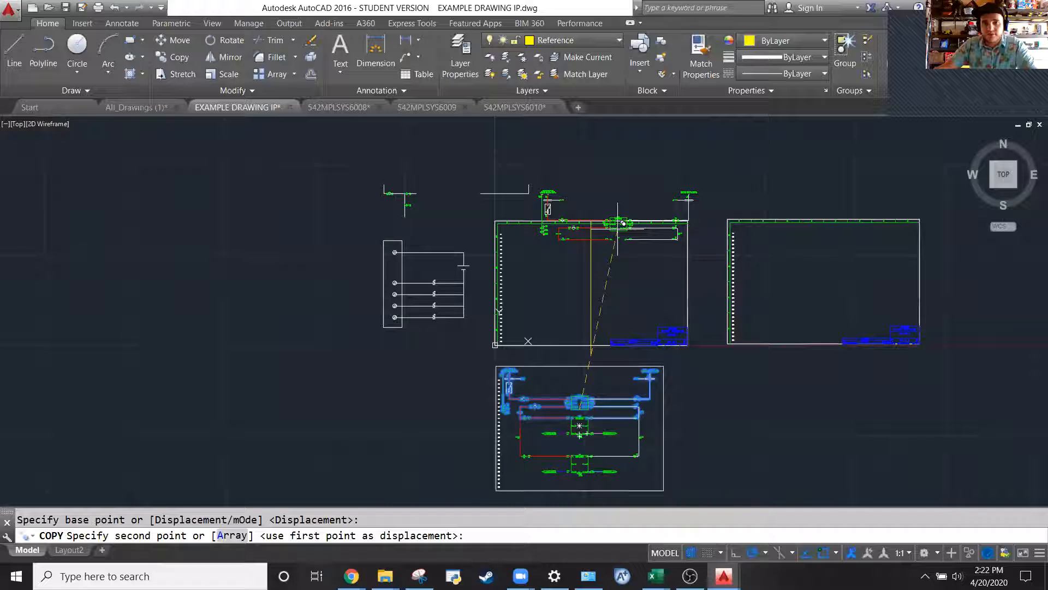
pyautogui.scroll(2, 613, 240)
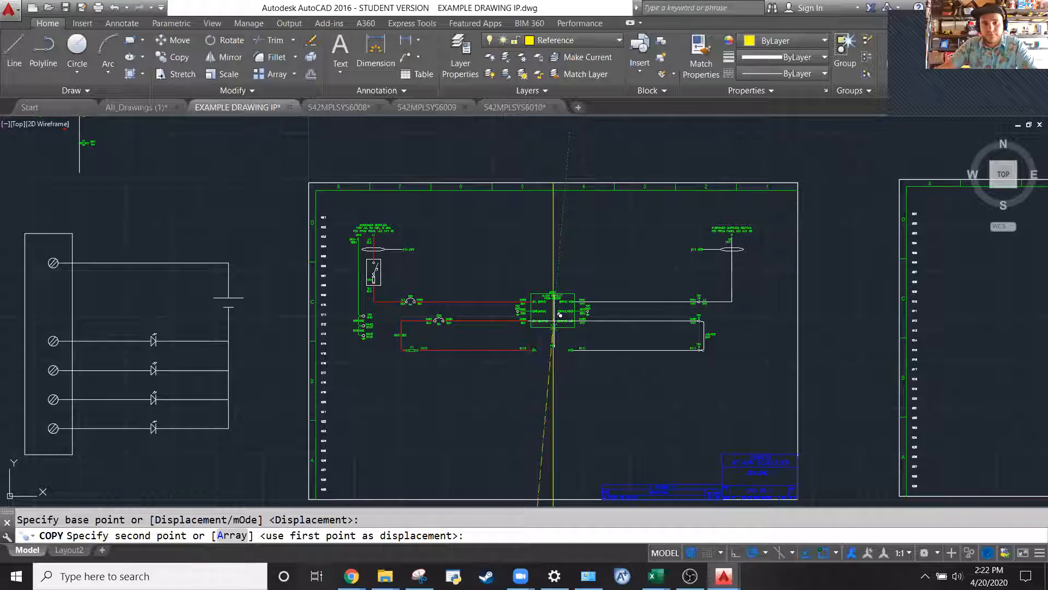
pyautogui.click(553, 323)
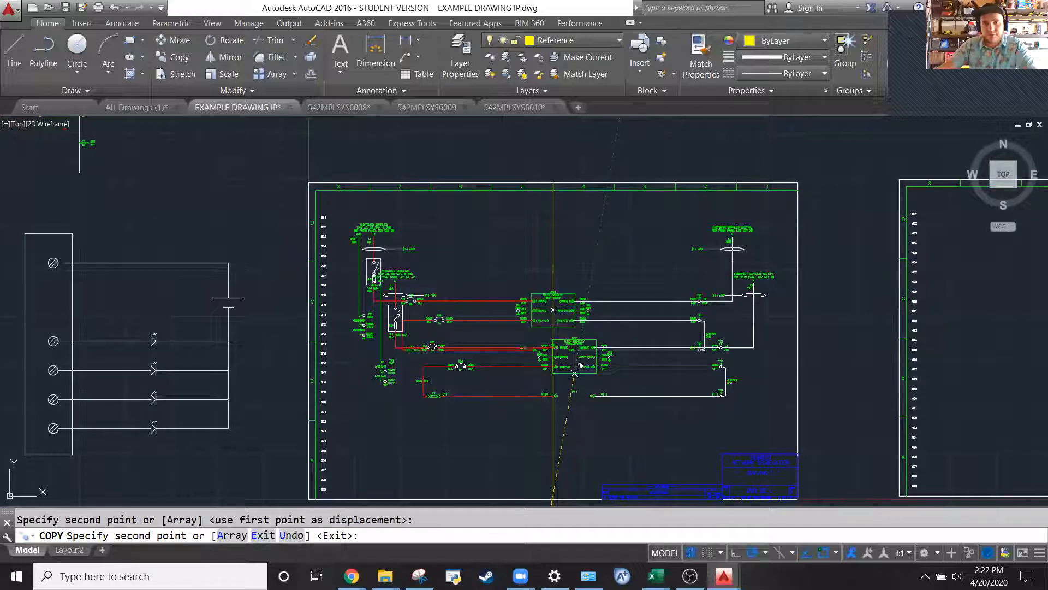
pyautogui.press('Escape')
# Examine the copied customer supply, disconnect and breaker circuitry against the first frame's line numbers
pyautogui.scroll(2, 582, 347)
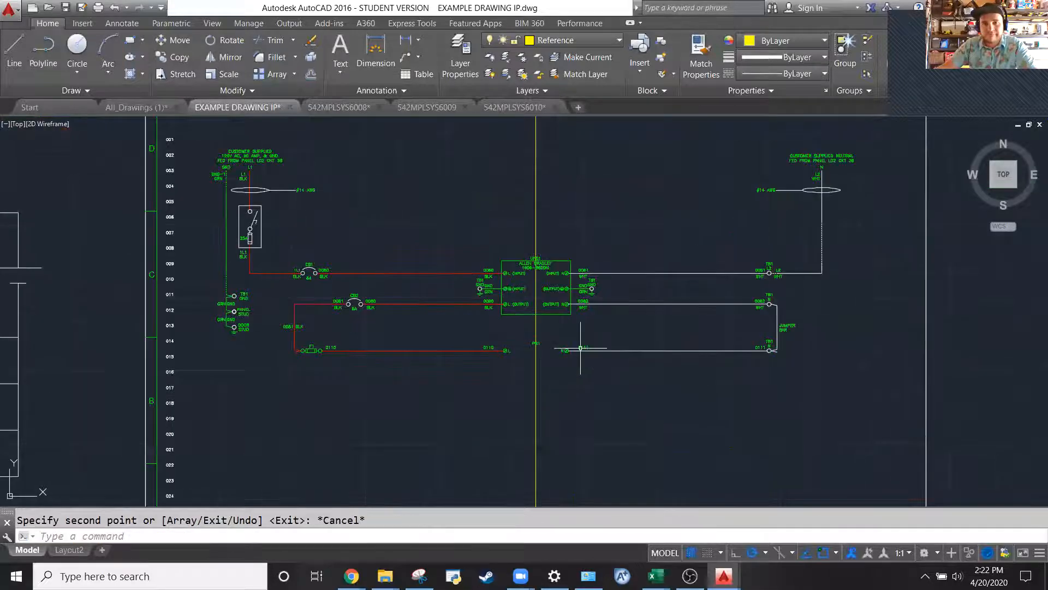
pyautogui.scroll(-2, 330, 333)
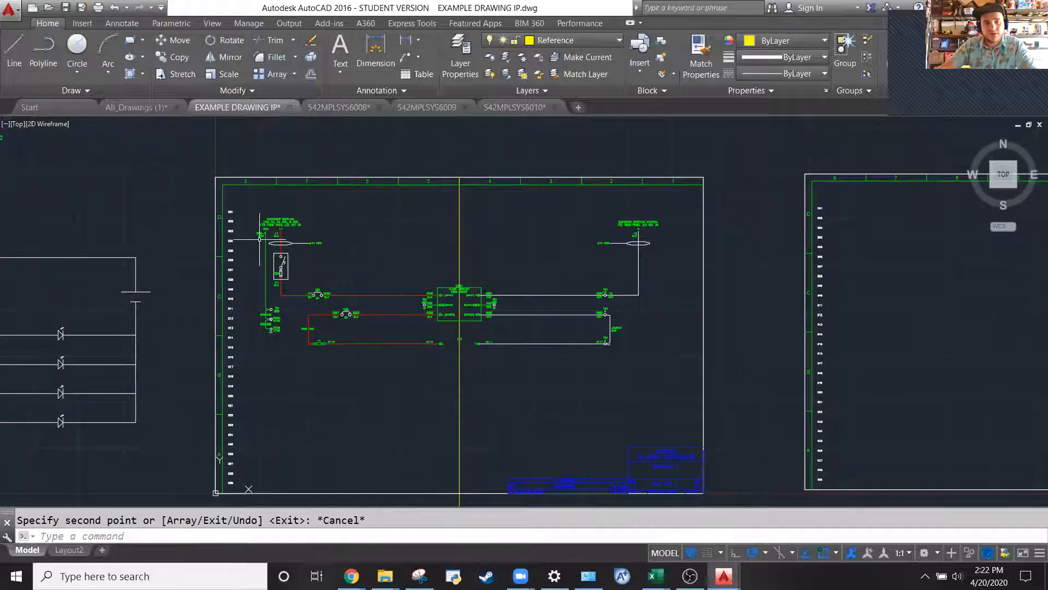
pyautogui.scroll(2, 234, 244)
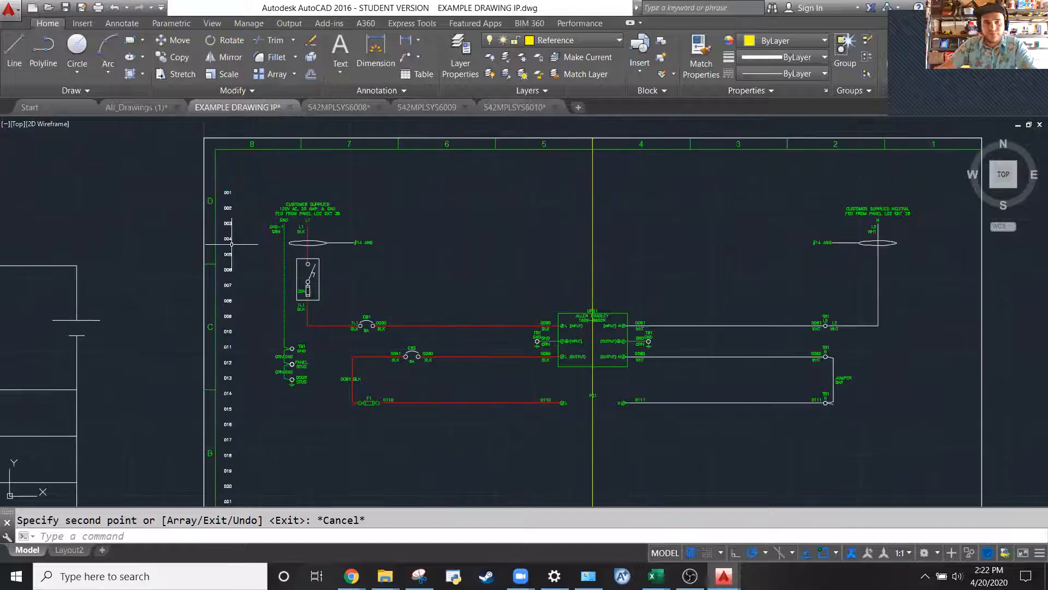
pyautogui.scroll(2, 231, 244)
pyautogui.scroll(2, 416, 321)
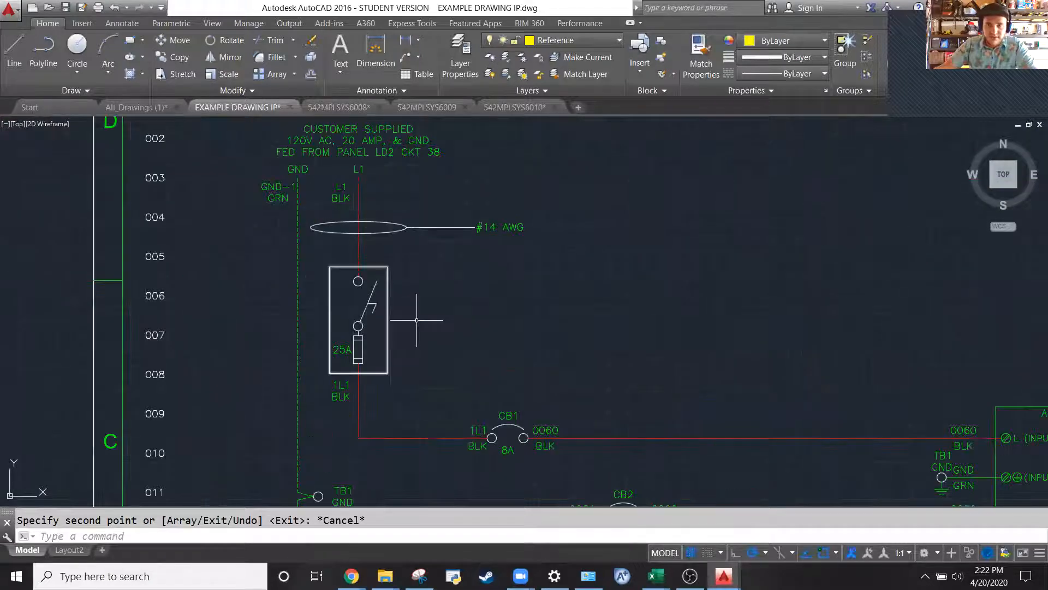
pyautogui.scroll(2, 540, 327)
pyautogui.scroll(-2, 715, 238)
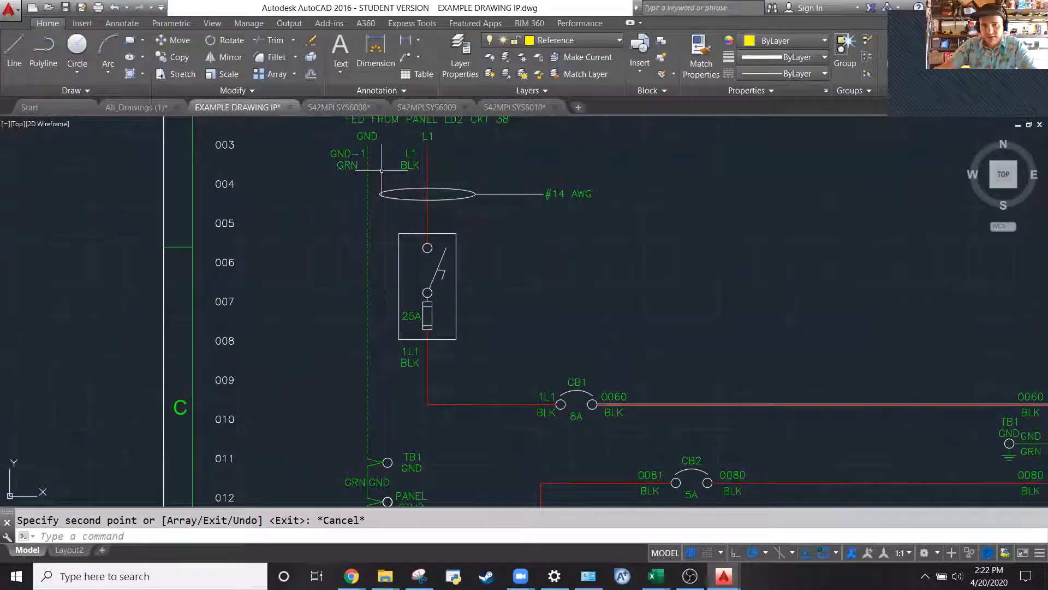
pyautogui.scroll(-3, 303, 250)
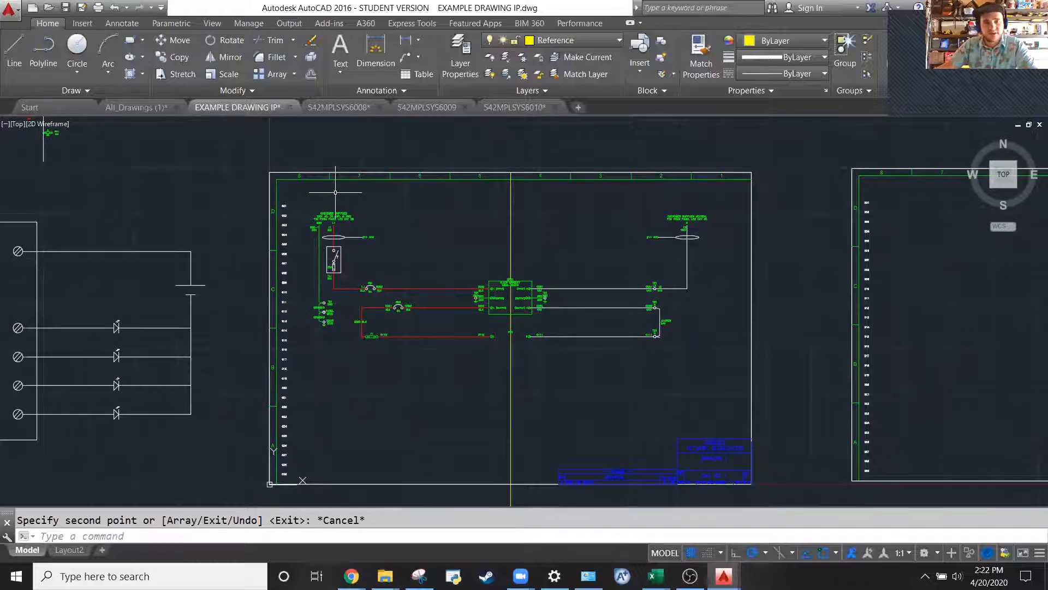
# Delete the boxed disconnect switch with its 25A fuse and the 1L1 BLK label below it from the first frame's L1 line
pyautogui.scroll(6, 333, 261)
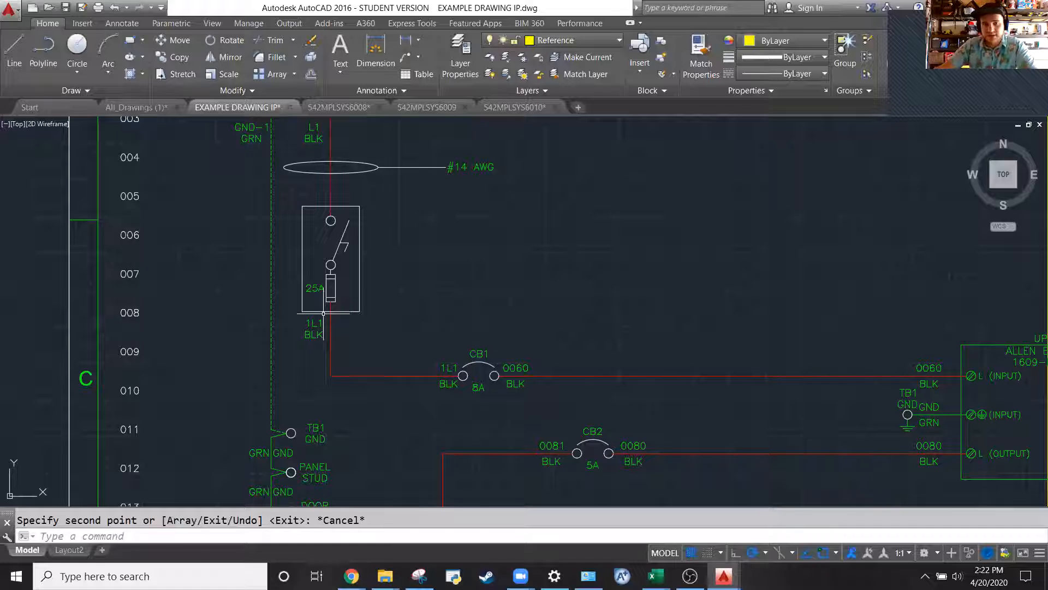
pyautogui.click(285, 190)
pyautogui.click(377, 362)
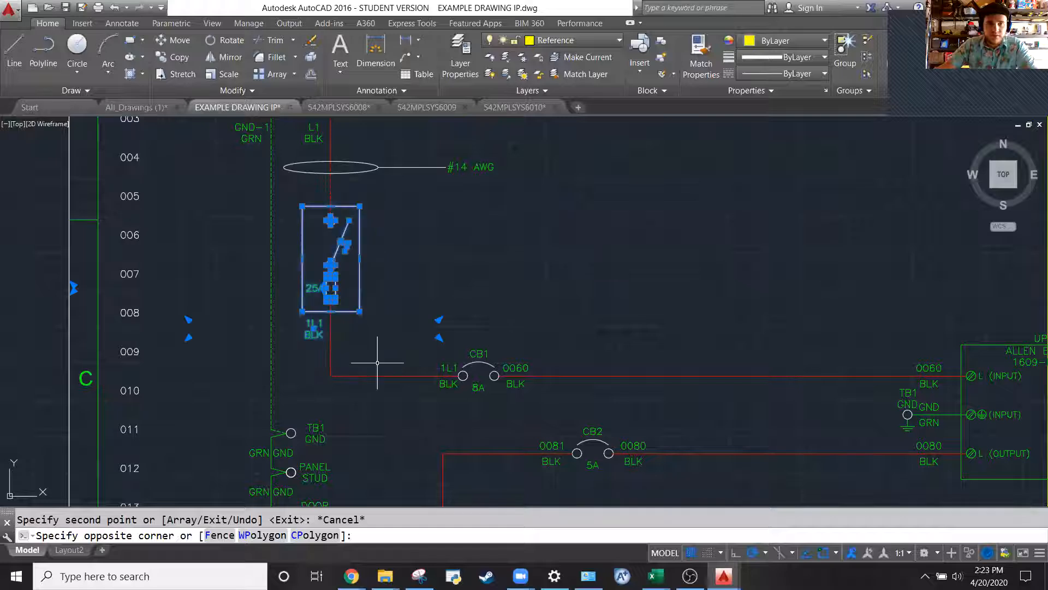
pyautogui.press('Escape')
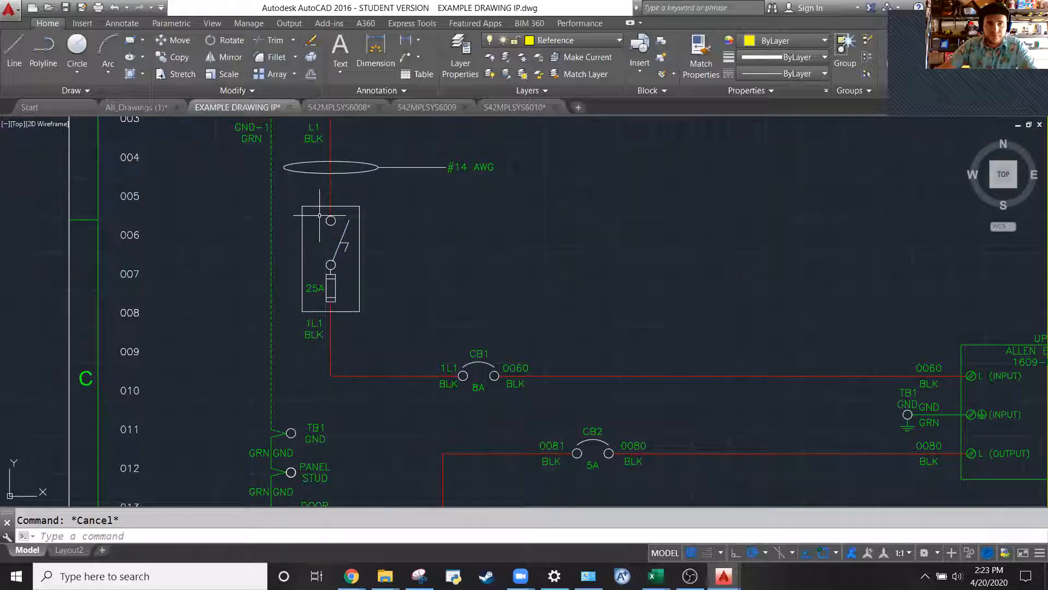
pyautogui.click(285, 189)
pyautogui.click(363, 356)
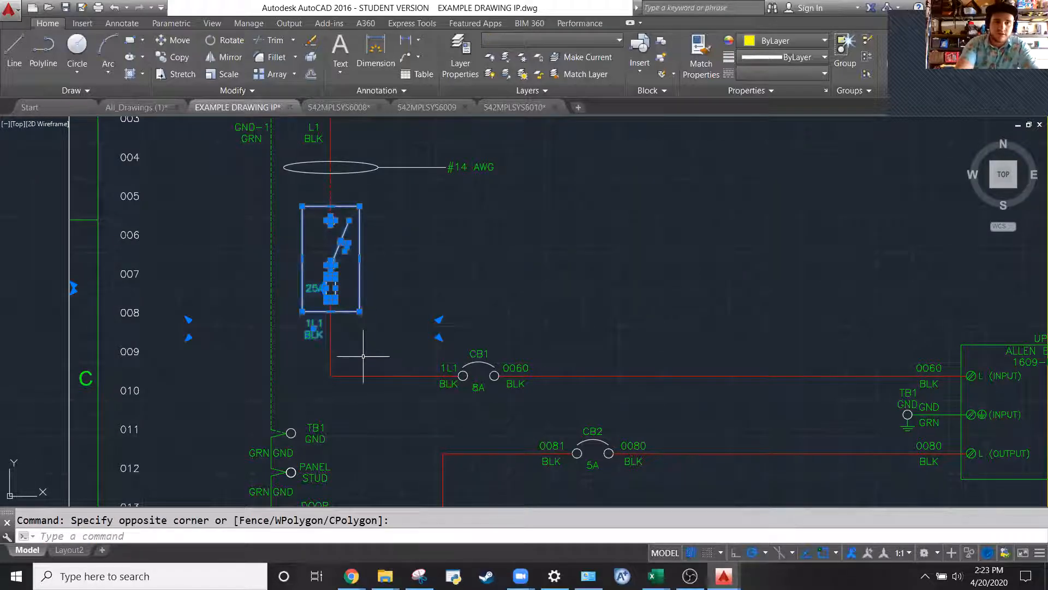
pyautogui.press('Delete')
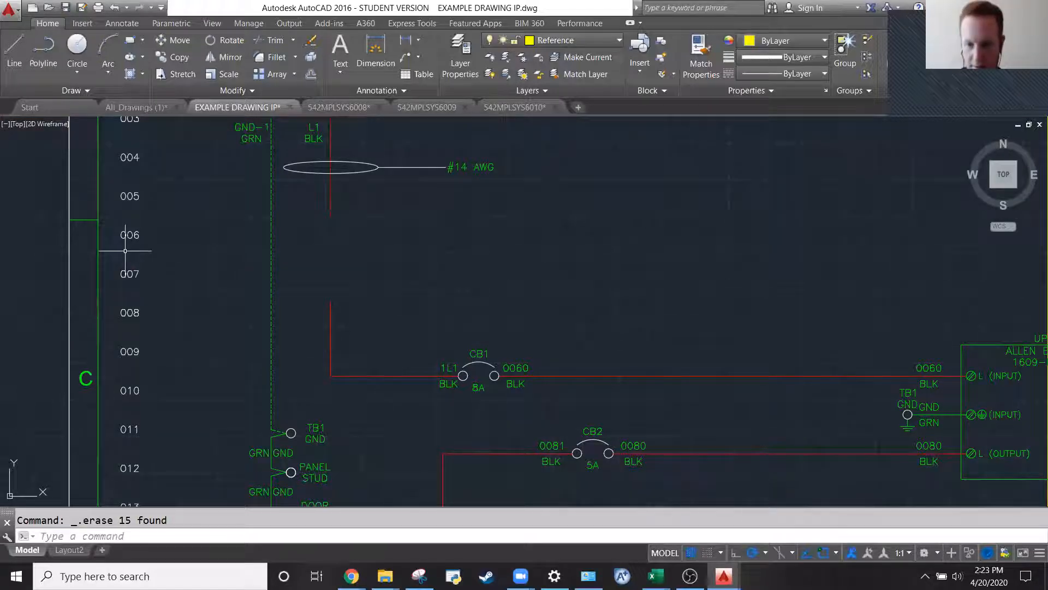
# Examine the copied rungs in the first frame, from the ground terminals across the UPS input rung to the neutral side
pyautogui.scroll(-3, 382, 257)
pyautogui.scroll(-3, 832, 257)
pyautogui.press('Escape')
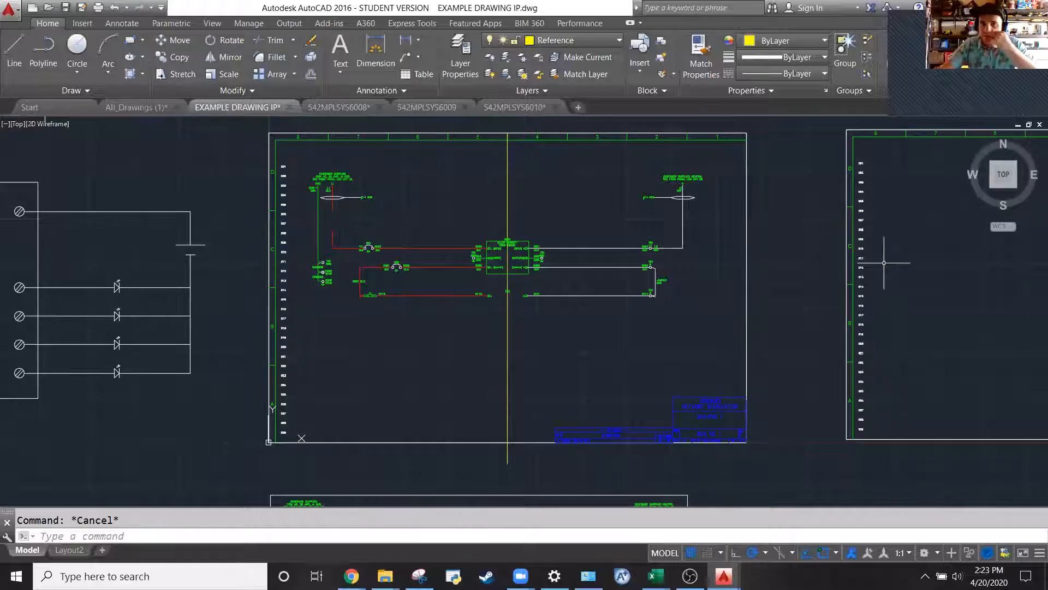
pyautogui.scroll(3, 847, 230)
pyautogui.scroll(-3, 907, 252)
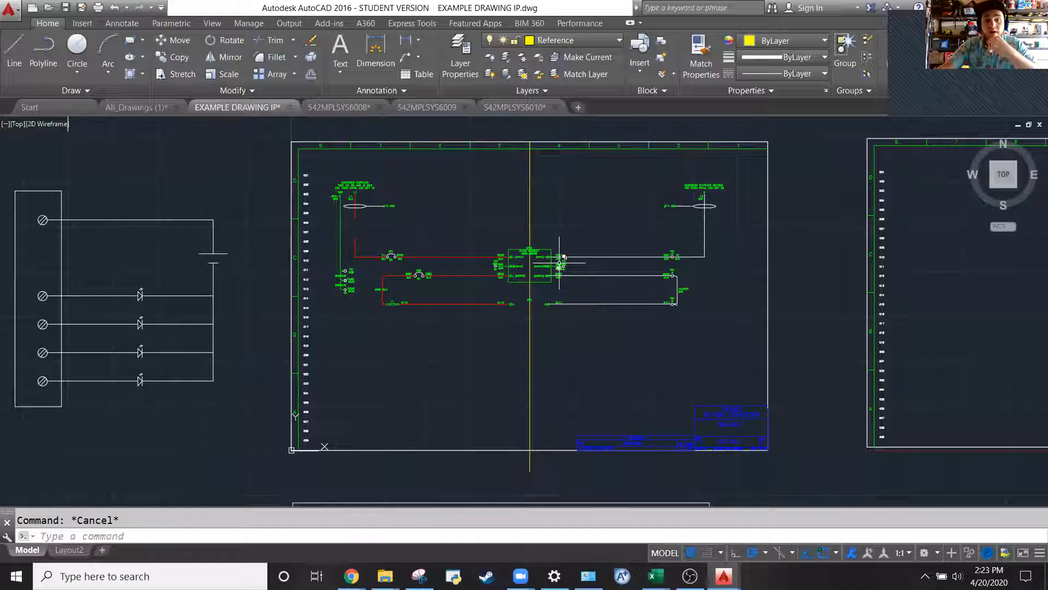
pyautogui.scroll(2, 563, 263)
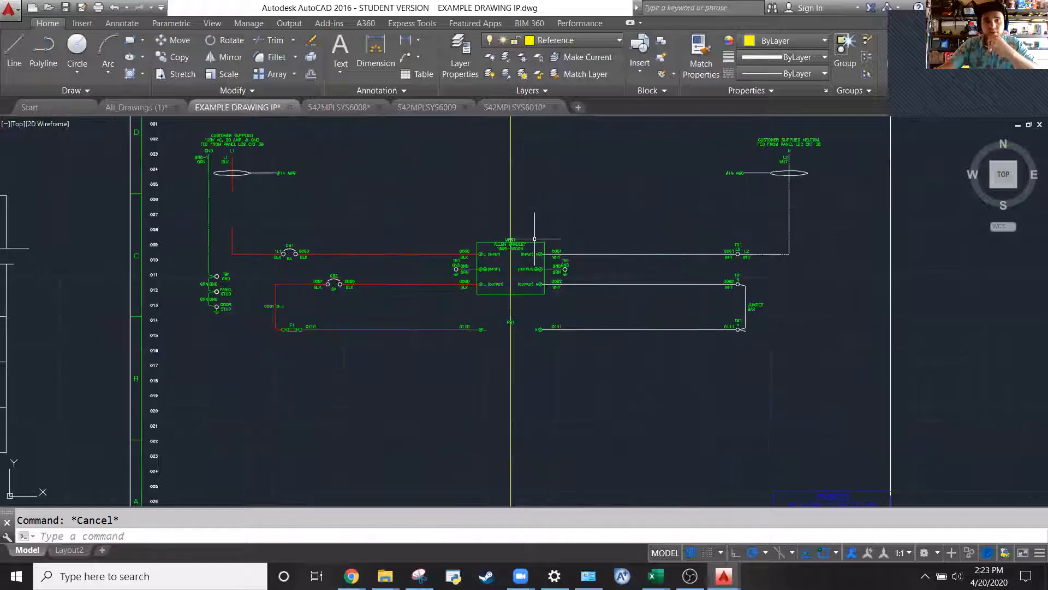
pyautogui.click(229, 337)
pyautogui.click(204, 269)
pyautogui.press('Escape')
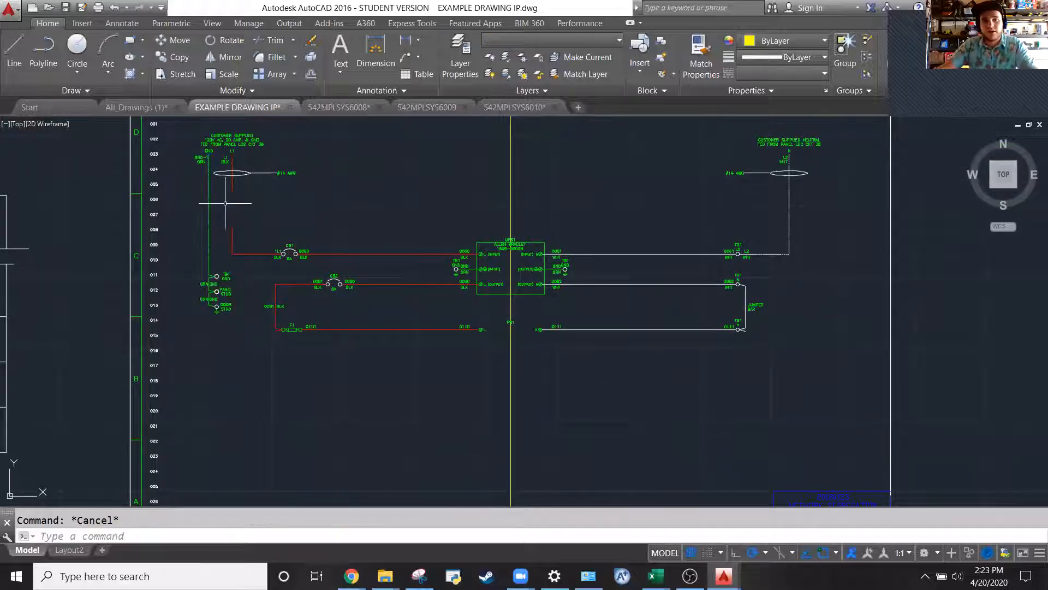
pyautogui.click(225, 204)
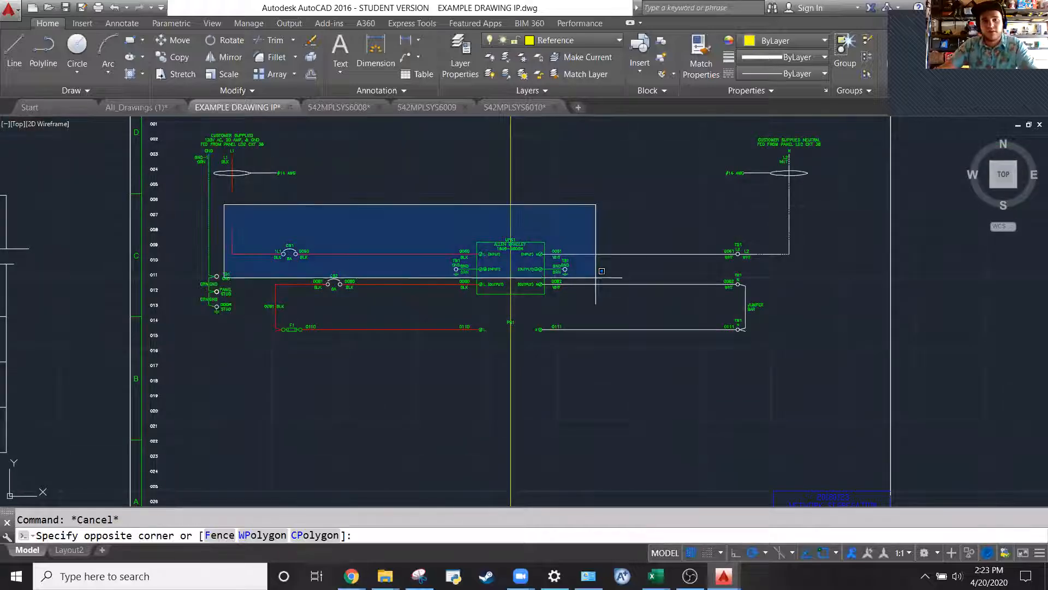
pyautogui.click(867, 269)
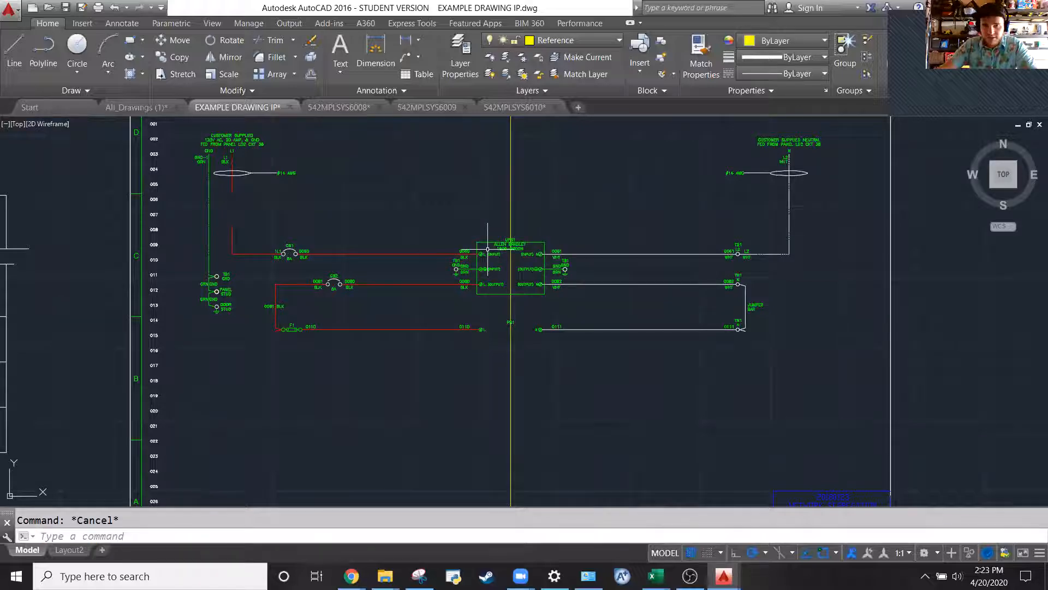
# Inspect the UPS and power supply rungs in the reference schematic below the first frame
pyautogui.scroll(-4, 617, 161)
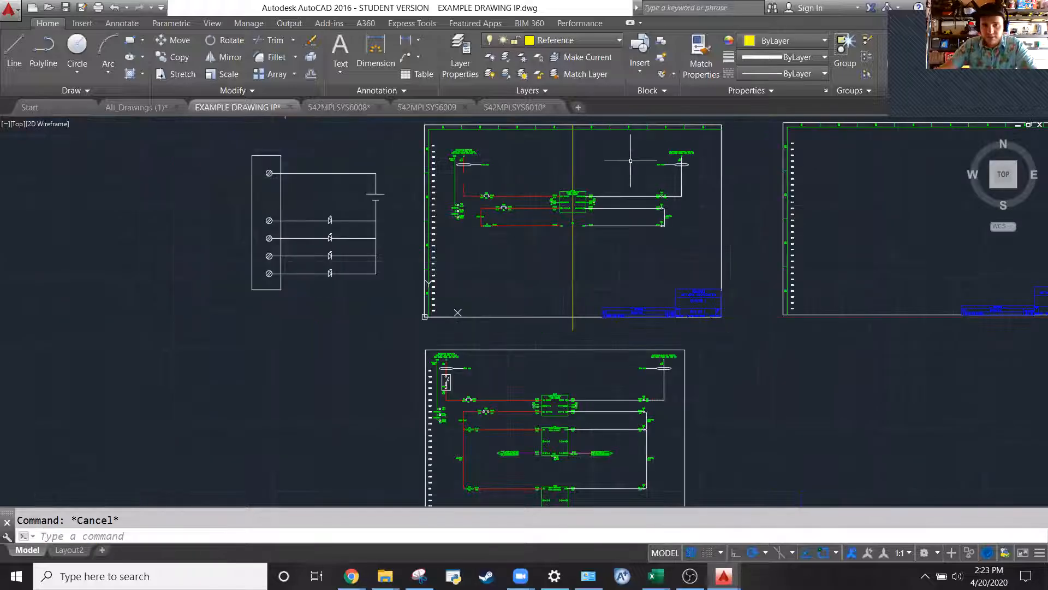
pyautogui.click(560, 415)
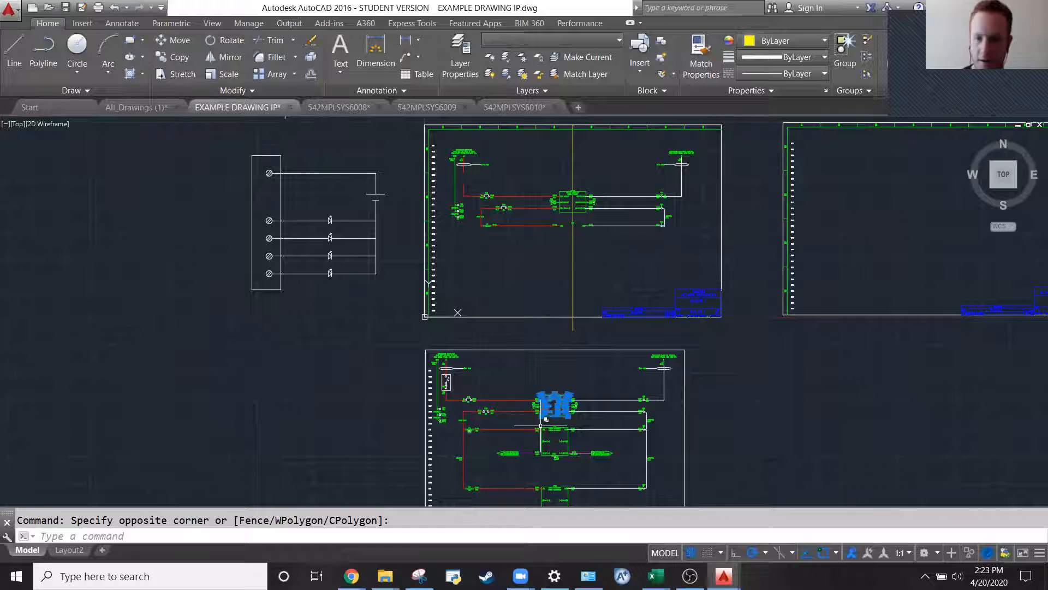
pyautogui.press('Escape')
pyautogui.moveTo(609, 502); pyautogui.dragTo(568, 415, button='middle')
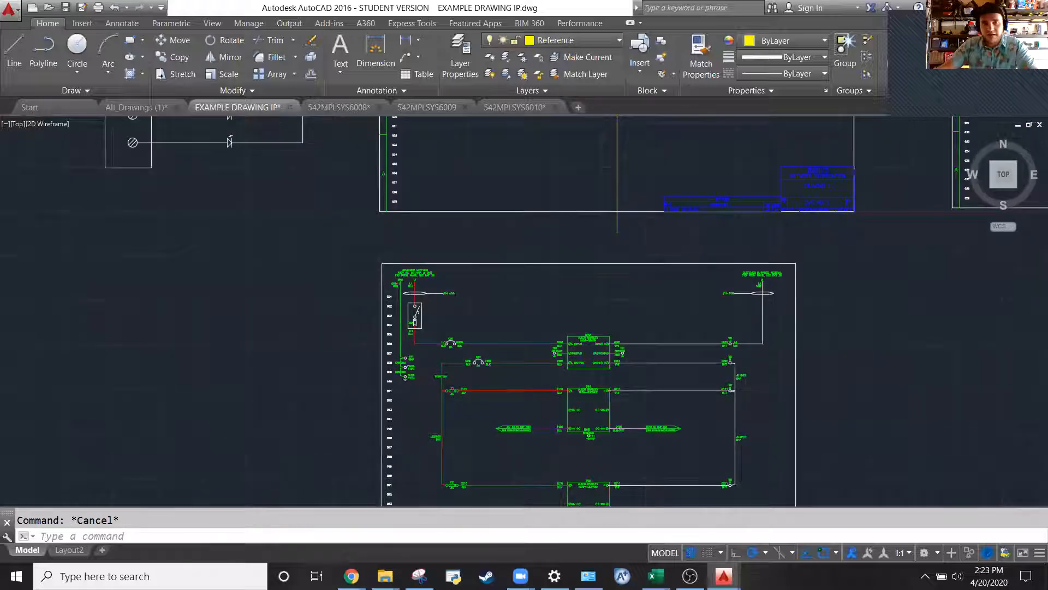
pyautogui.scroll(5, 527, 246)
pyautogui.scroll(-4, 350, 383)
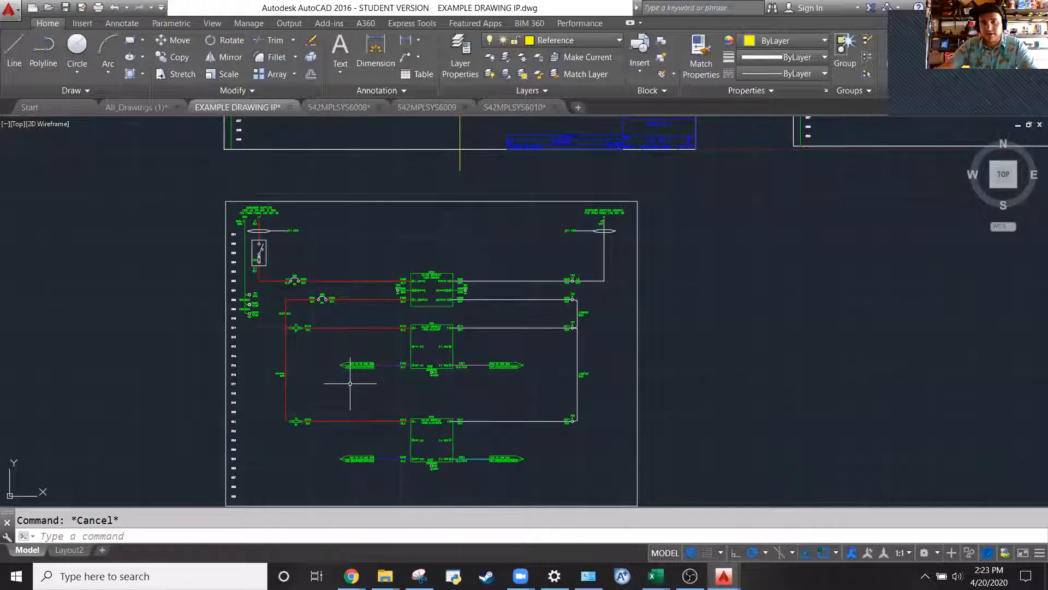
# Review the UPS output rung and the PS1 rung below it in the first frame
pyautogui.scroll(-3, 416, 286)
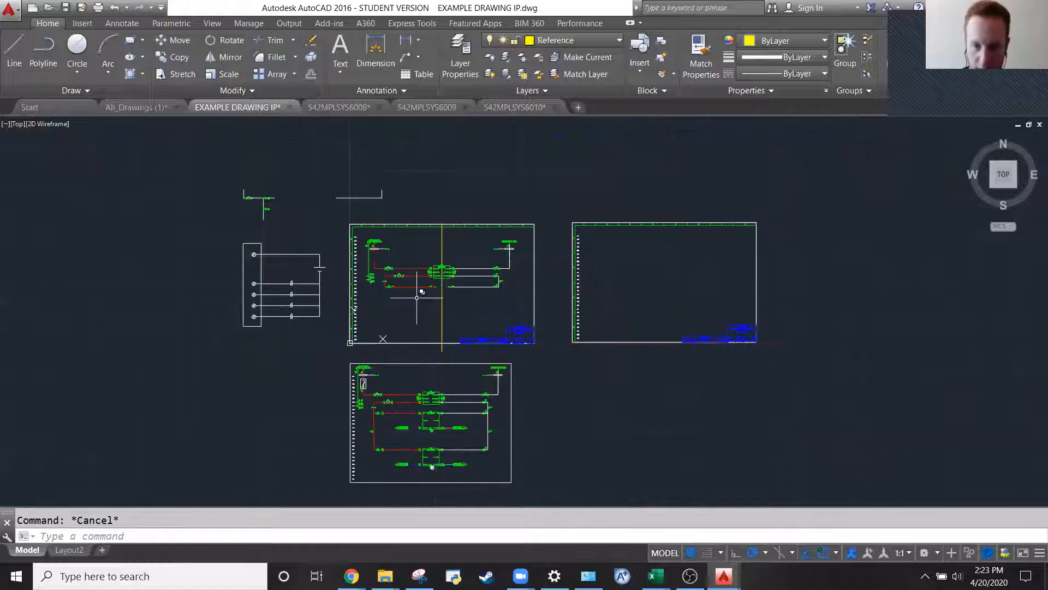
pyautogui.scroll(4, 461, 280)
pyautogui.scroll(2, 525, 260)
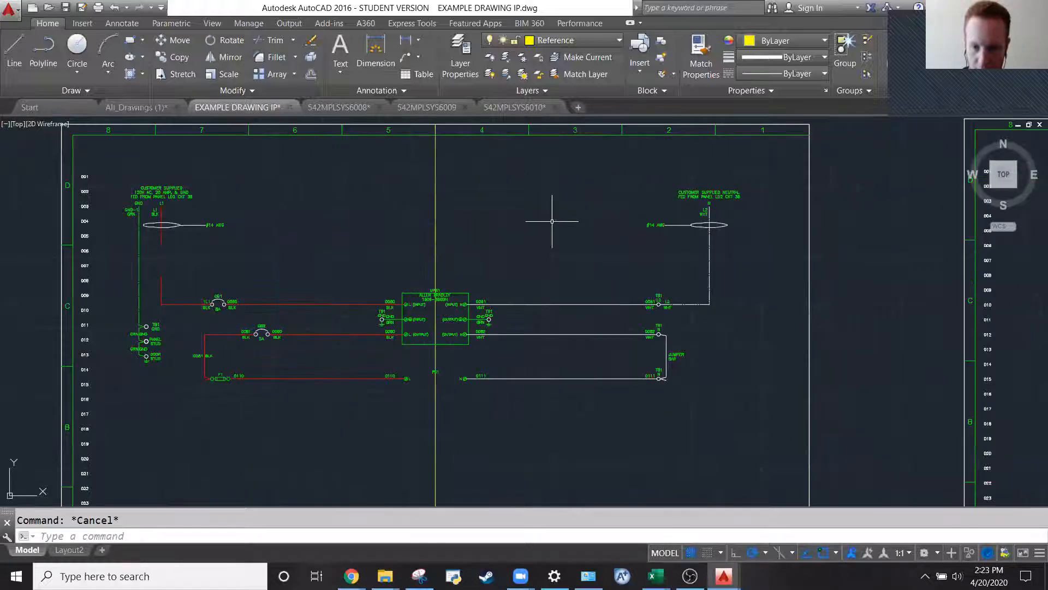
pyautogui.click(193, 324)
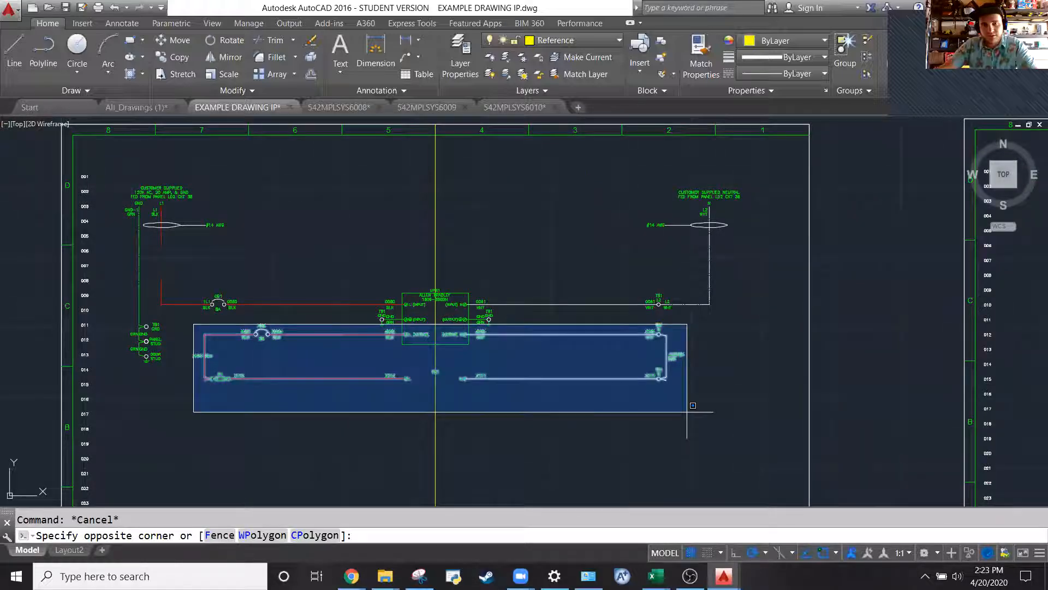
pyautogui.press('Escape')
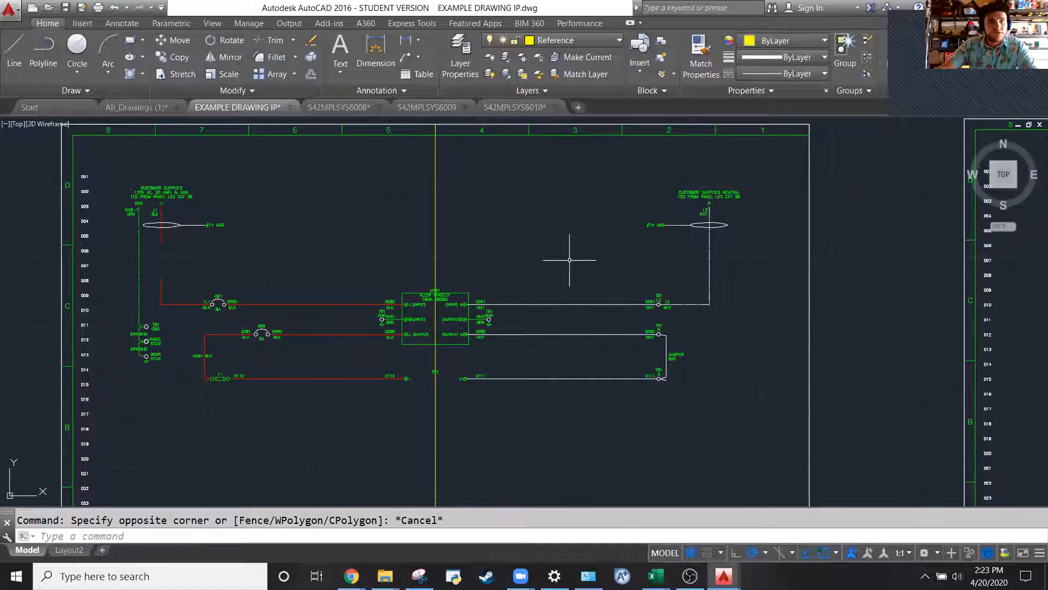
# Inspect the two vertical L1 segments above the CB1 rung and their layer and linetype properties
pyautogui.scroll(4, 117, 227)
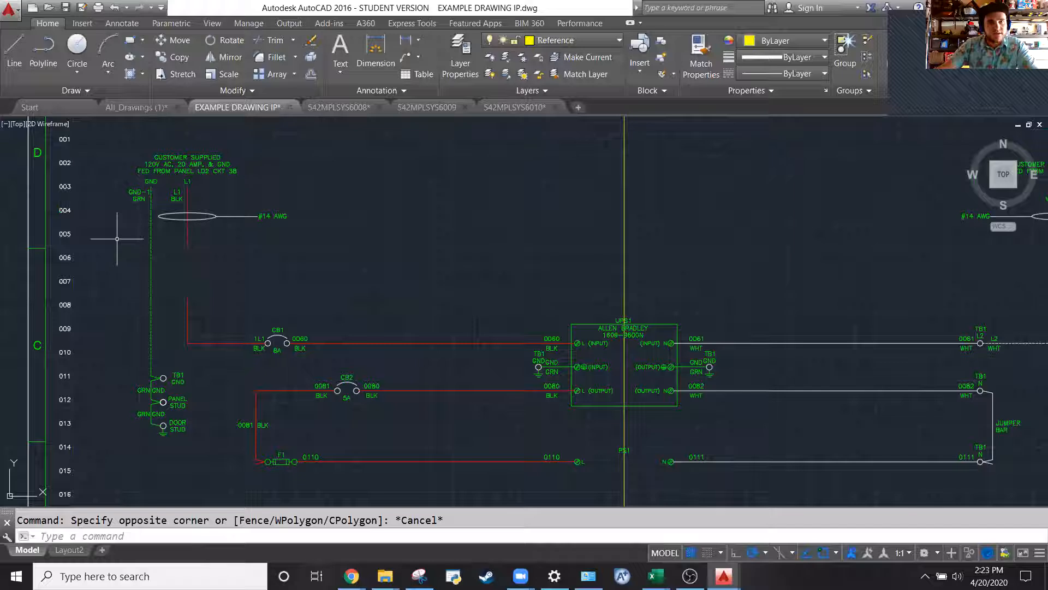
pyautogui.scroll(2, 118, 223)
pyautogui.click(275, 273)
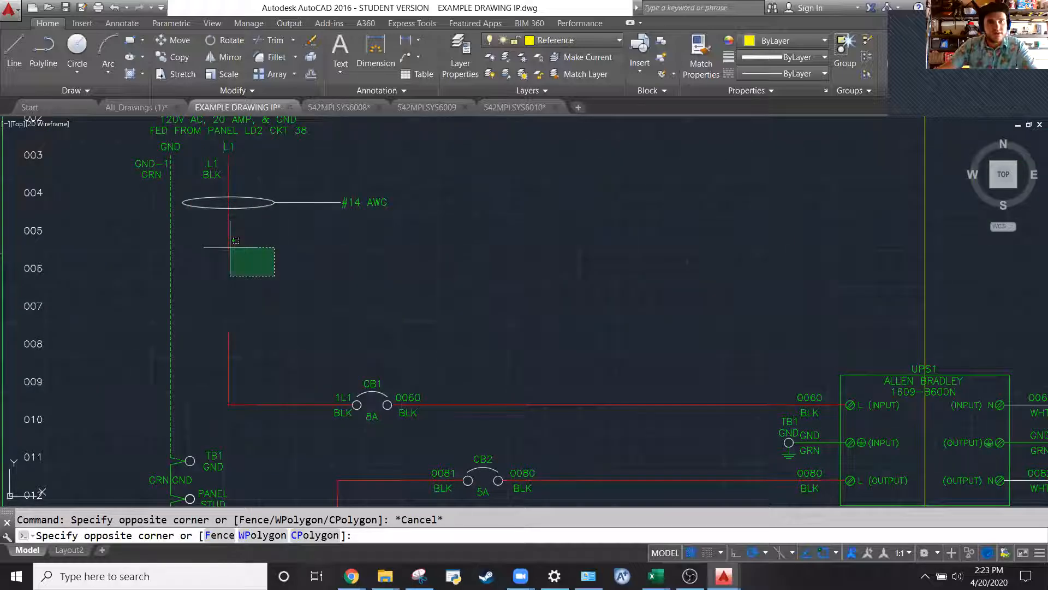
pyautogui.click(221, 241)
pyautogui.press('Escape')
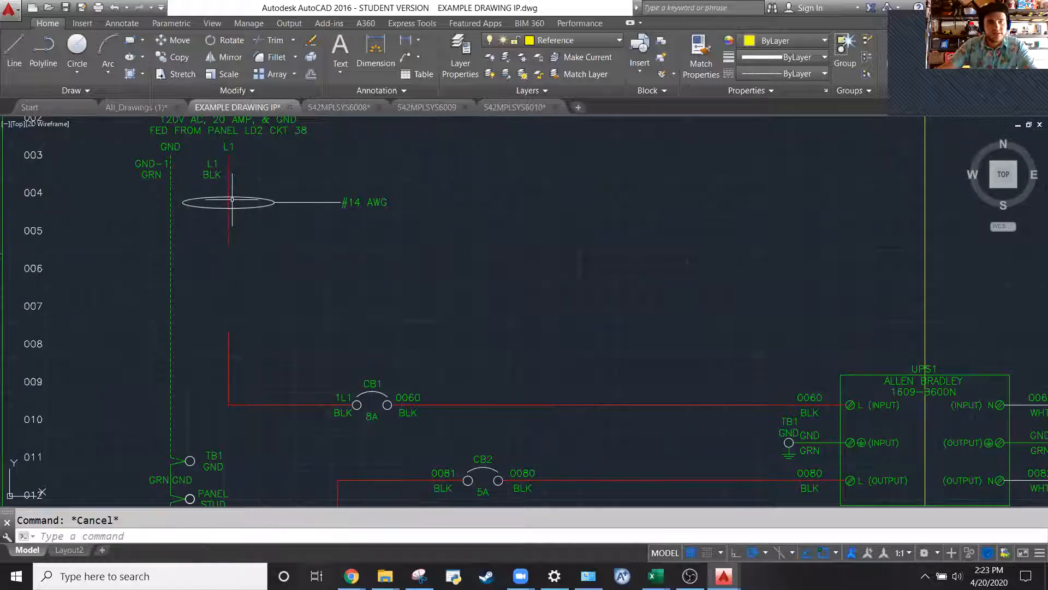
pyautogui.scroll(2, 243, 363)
pyautogui.click(217, 303)
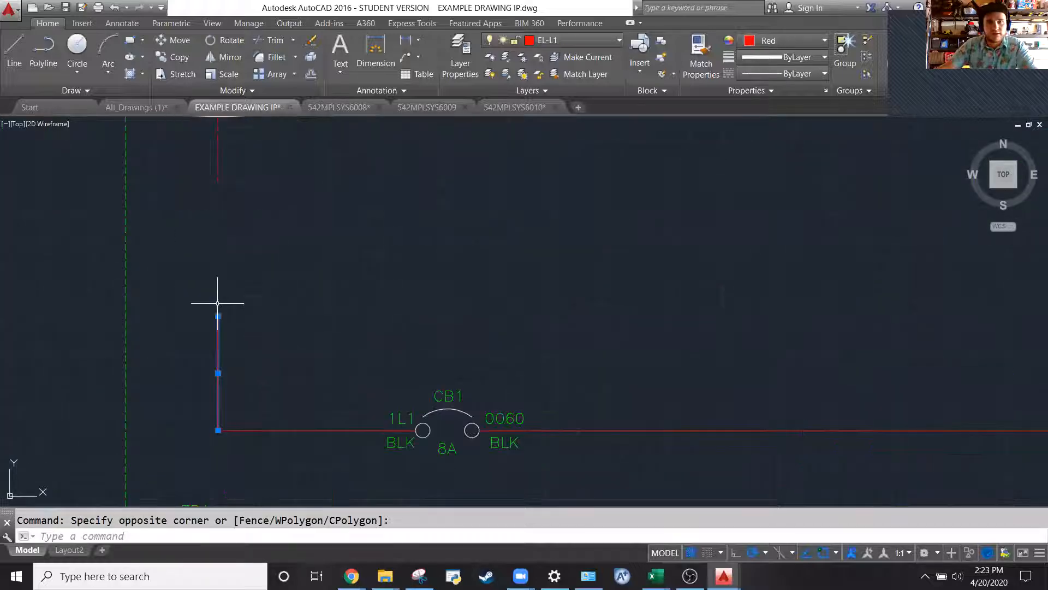
pyautogui.press('Escape')
pyautogui.click(259, 225)
pyautogui.click(190, 162)
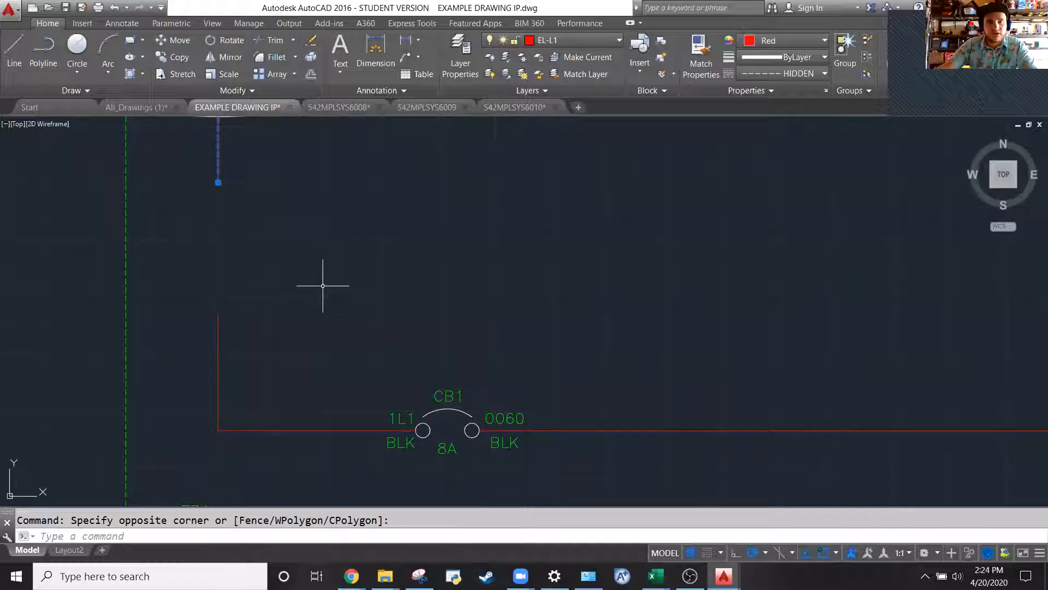
pyautogui.press('Escape')
pyautogui.click(304, 321)
pyautogui.press('Escape')
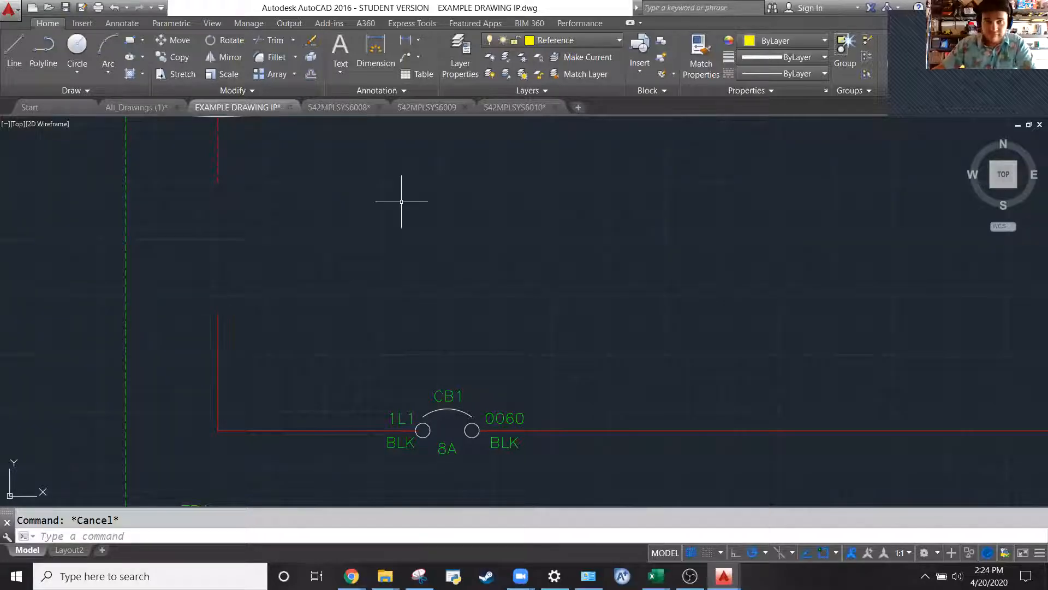
# Examine the ends of the L1 segments on both sides of the gap around lines 006 and 007
pyautogui.scroll(-4, 408, 314)
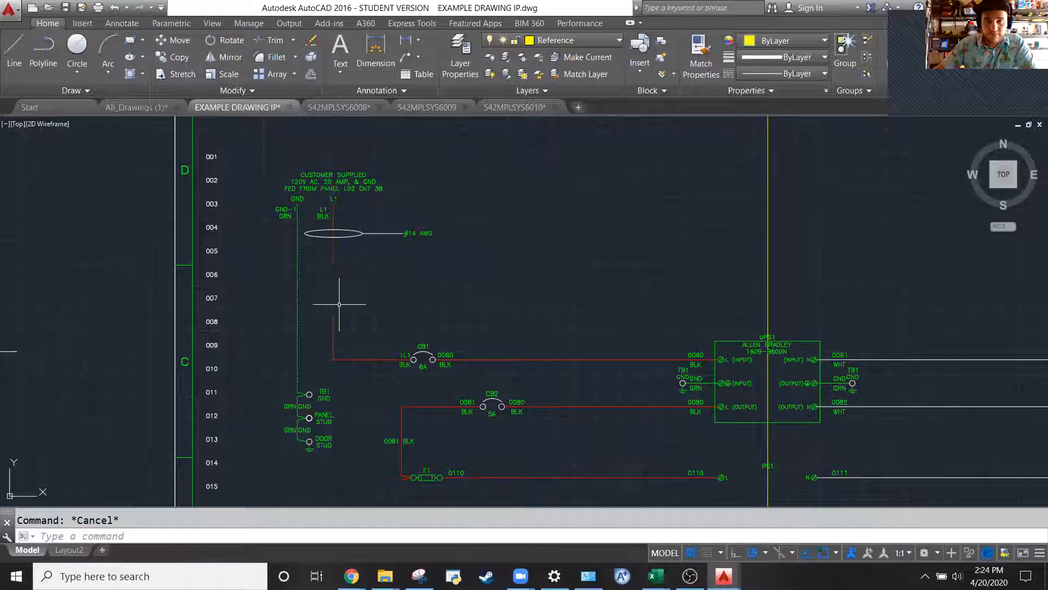
pyautogui.scroll(2, 339, 304)
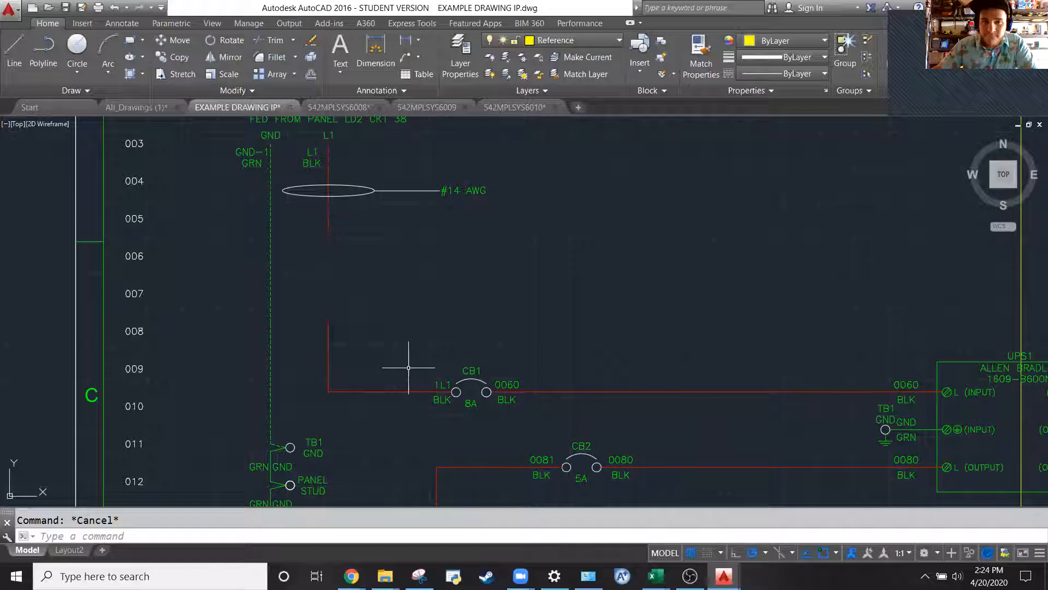
pyautogui.click(362, 246)
pyautogui.click(298, 224)
pyautogui.press('Escape')
pyautogui.click(350, 362)
pyautogui.click(320, 340)
pyautogui.press('Escape')
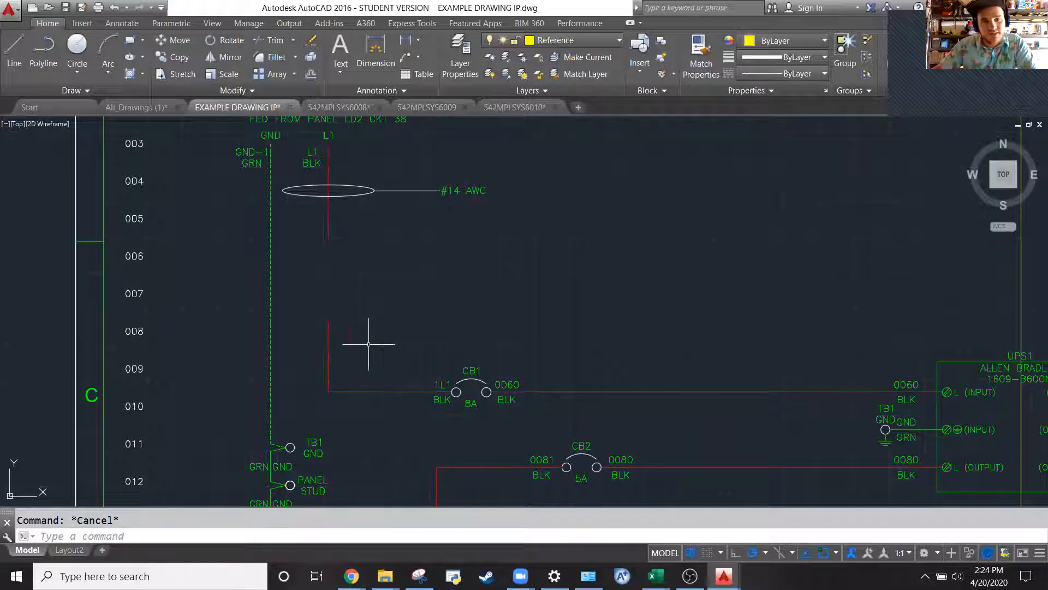
pyautogui.click(426, 295)
pyautogui.click(217, 215)
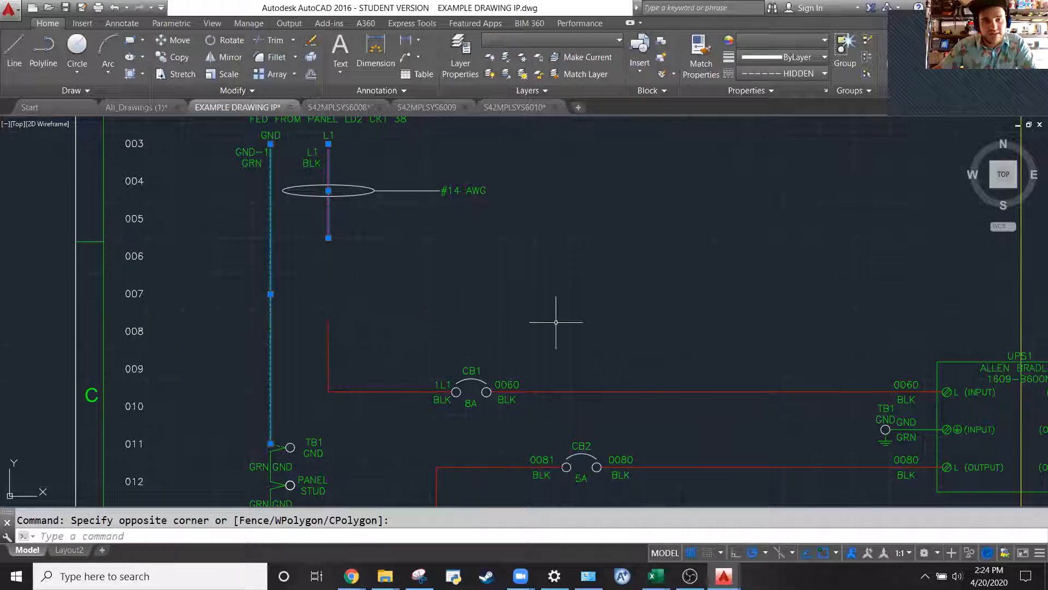
pyautogui.press('Escape')
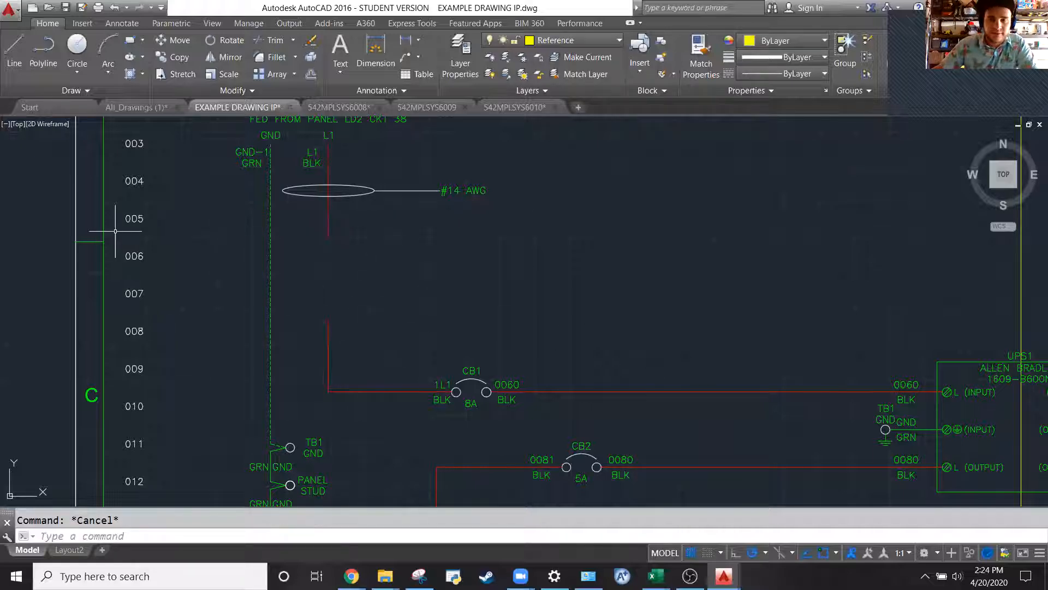
# Compare the dashed ground line and upper L1 segment with the solid wiring near the CB1 rung
pyautogui.click(365, 263)
pyautogui.press('Escape')
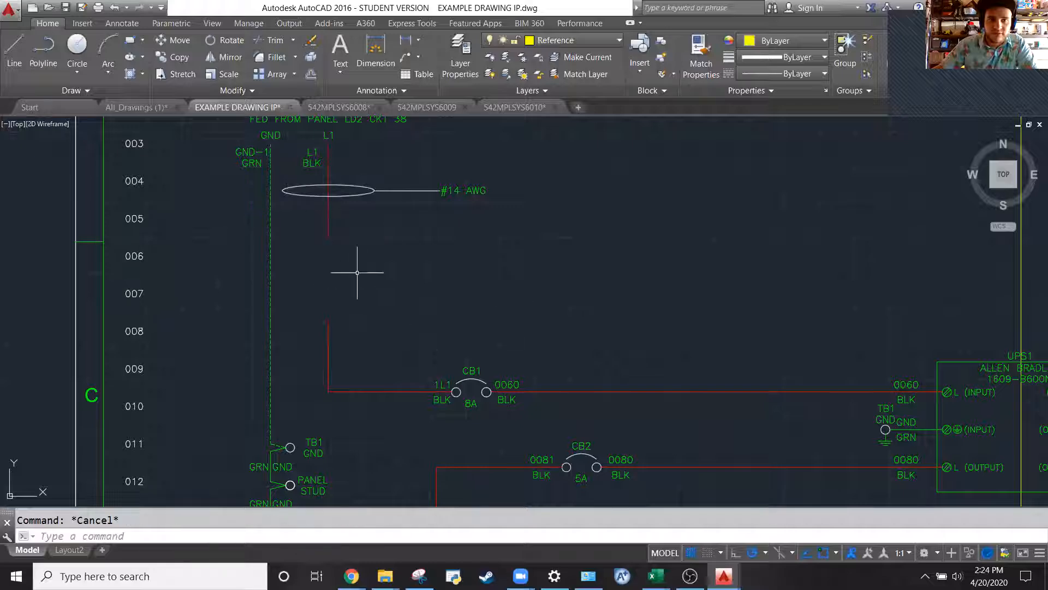
pyautogui.click(357, 272)
pyautogui.click(245, 205)
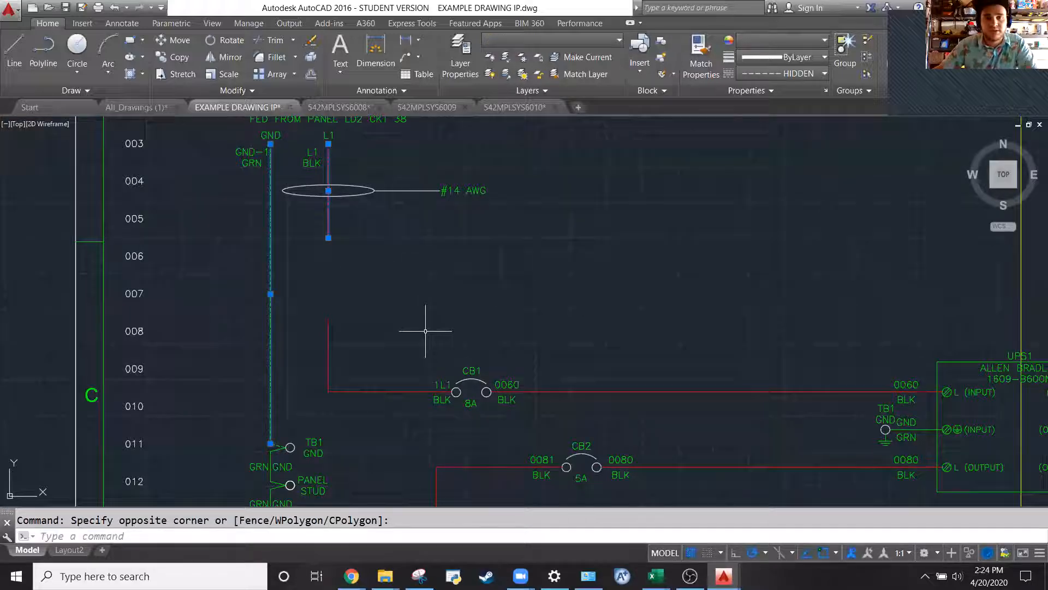
pyautogui.press('Escape')
pyautogui.scroll(4, 375, 405)
pyautogui.click(423, 435)
pyautogui.click(195, 339)
pyautogui.press('Escape')
pyautogui.scroll(-4, 428, 438)
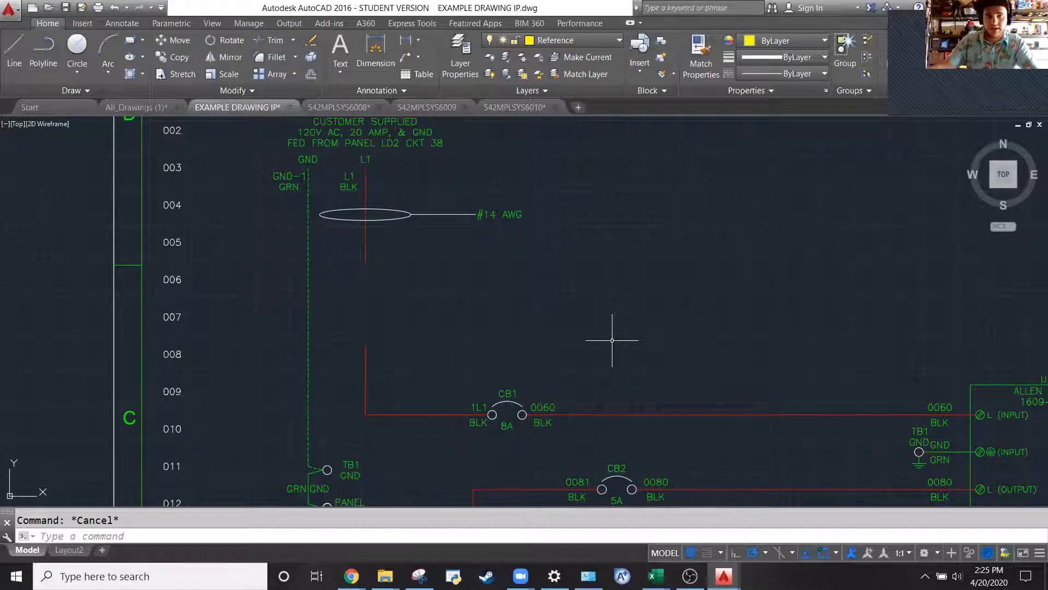
# Try deleting the solid vertical L1 segment above the CB1 rung, and undo the deletion
pyautogui.click(426, 228)
pyautogui.click(276, 272)
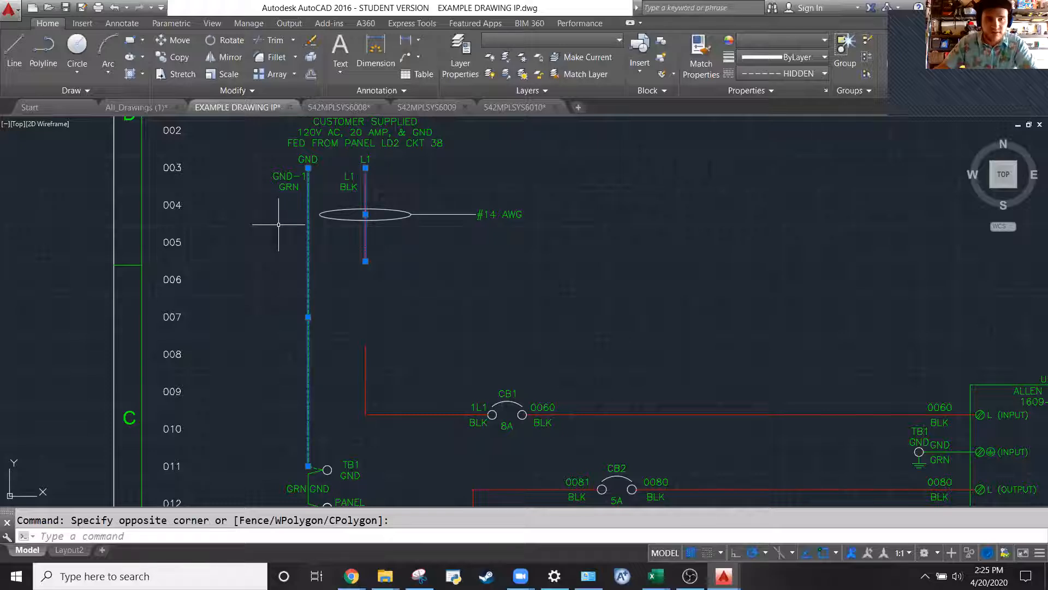
pyautogui.press('Escape')
pyautogui.click(430, 386)
pyautogui.click(363, 339)
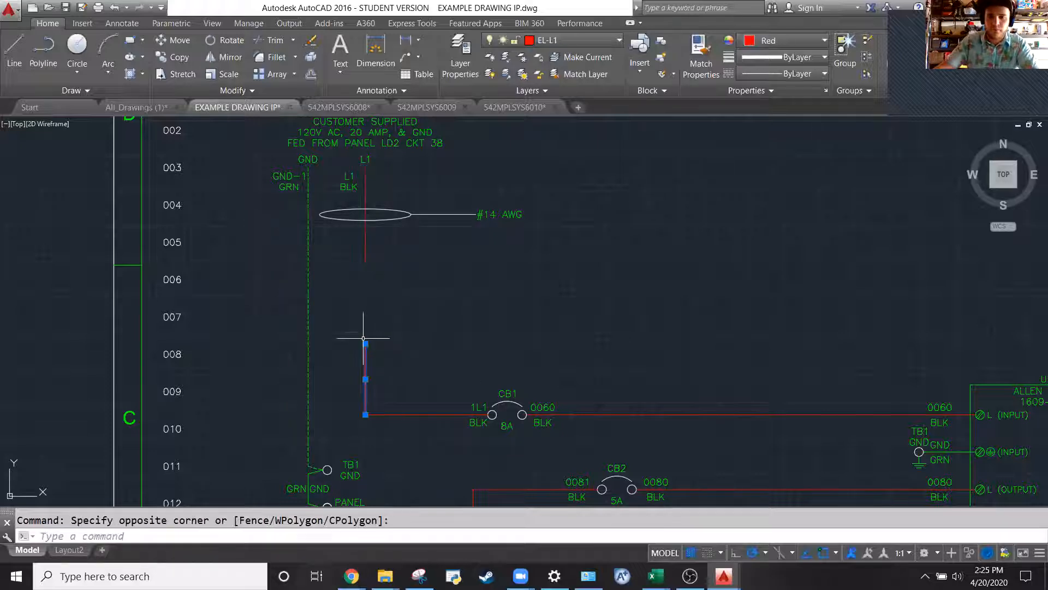
pyautogui.press('Delete')
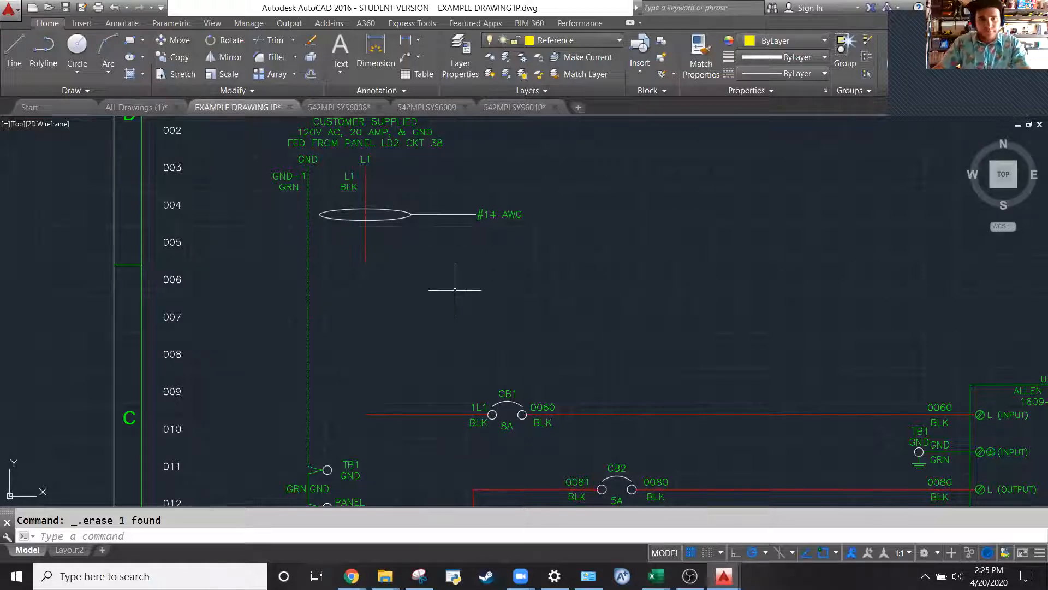
pyautogui.hotkey('ctrl', 'z')
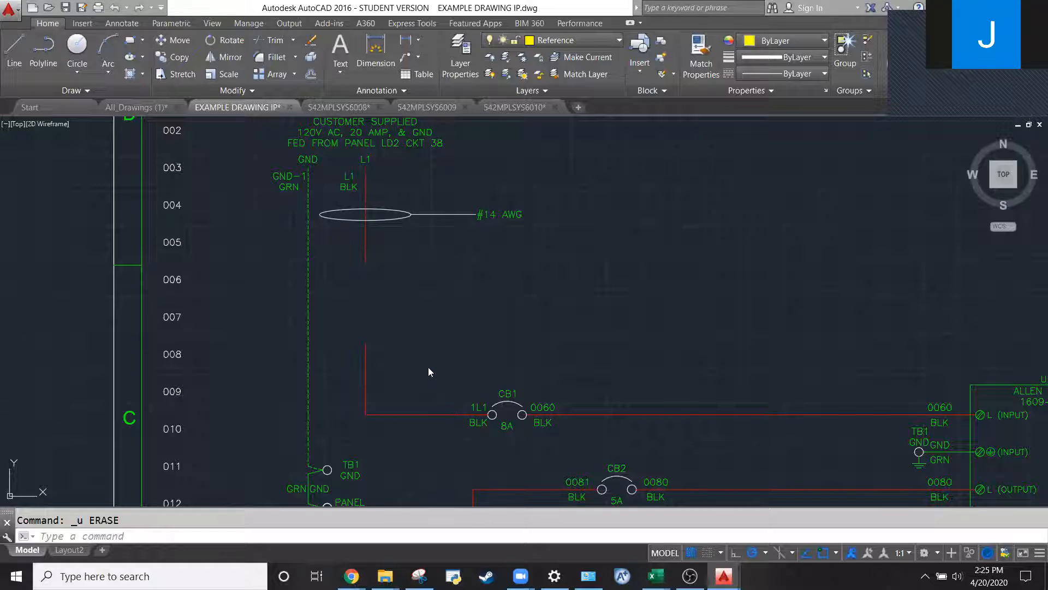
# Try to replace the solid vertical L1 segment by stretching the dashed upper segment down to the CB1 rung, and undo the attempt
pyautogui.click(444, 370)
pyautogui.click(345, 342)
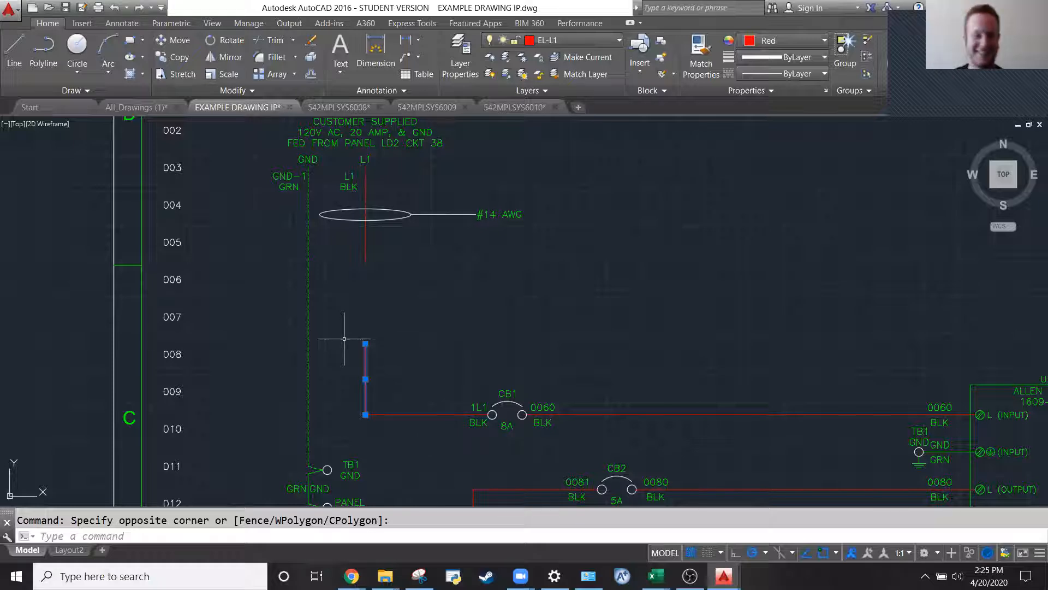
pyautogui.press('Delete')
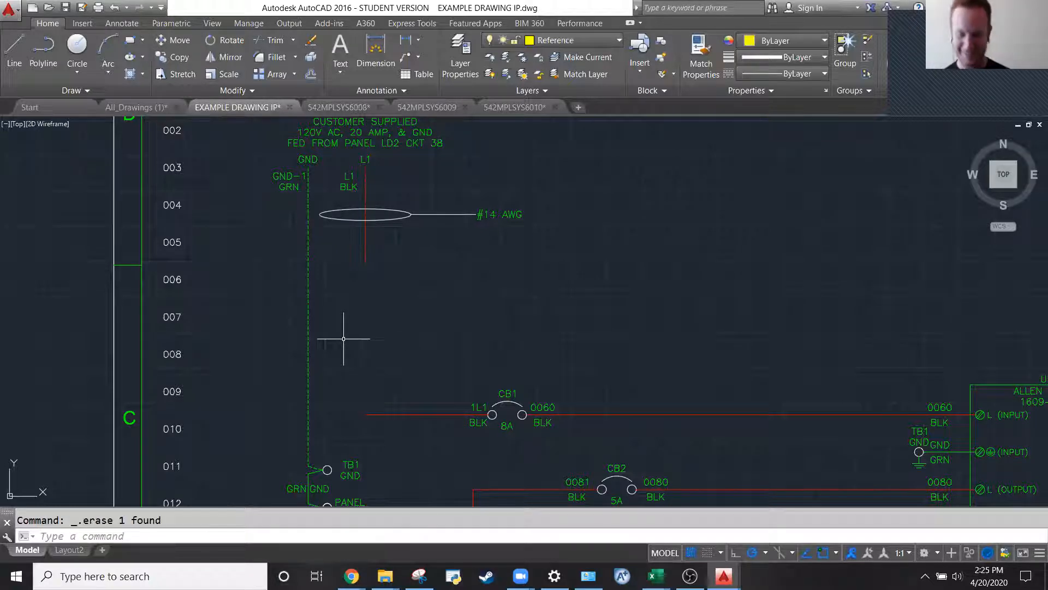
pyautogui.click(414, 297)
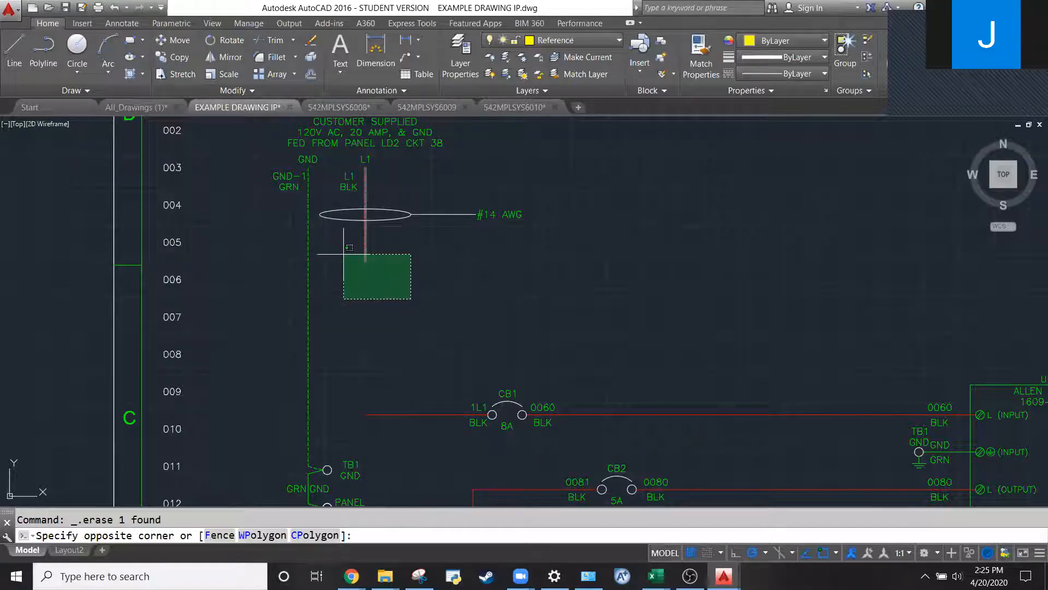
pyautogui.click(343, 250)
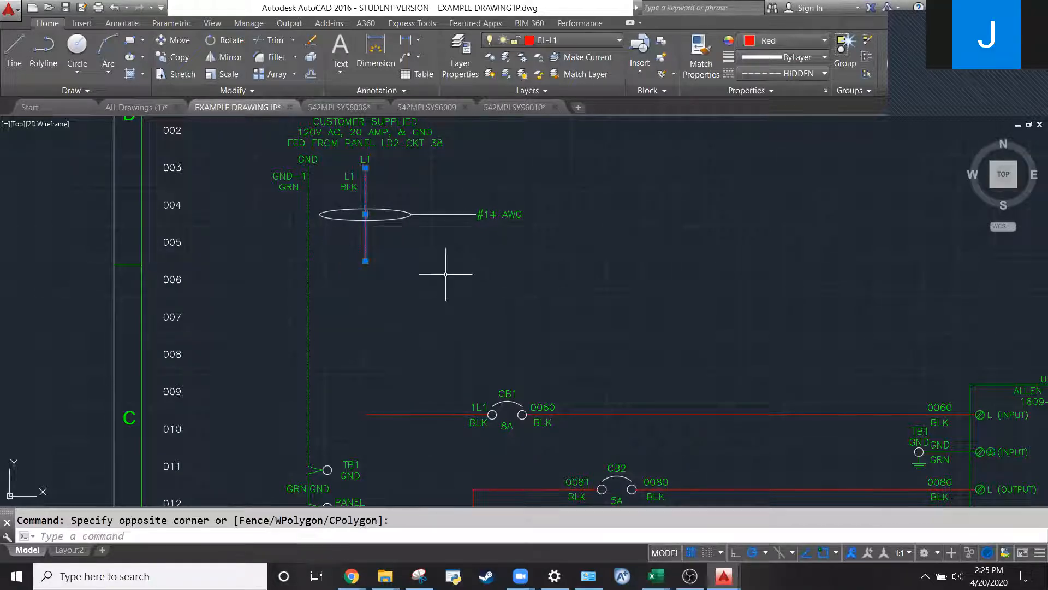
pyautogui.click(366, 261)
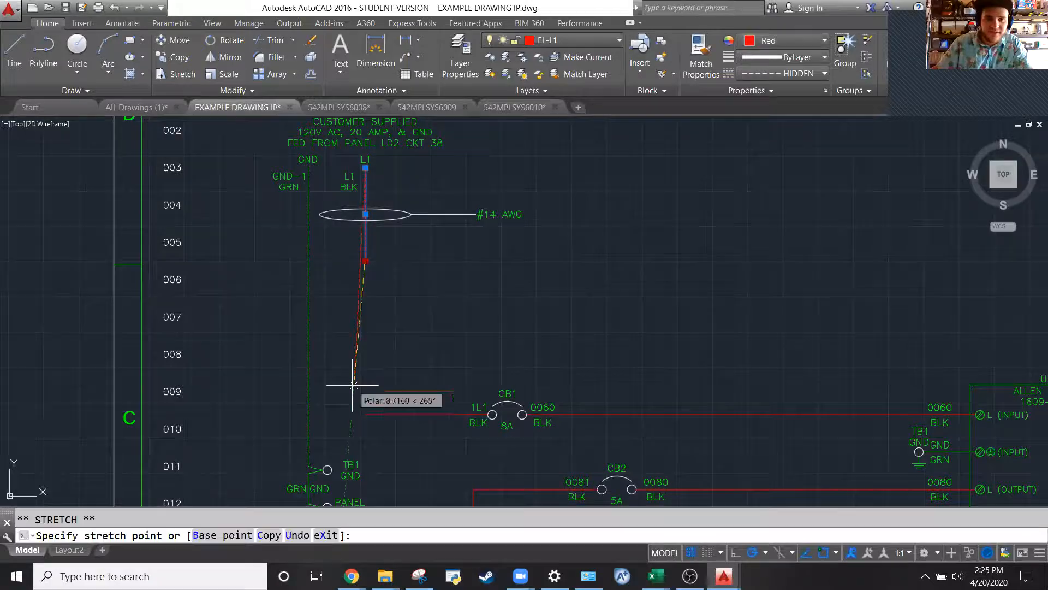
pyautogui.press('Escape')
pyautogui.press('Escape')
pyautogui.hotkey('ctrl', 'z')
pyautogui.hotkey('ctrl', 'z')
# Delete the solid vertical L1 segment that runs down to the start of the CB1 rung
pyautogui.scroll(3, 462, 293)
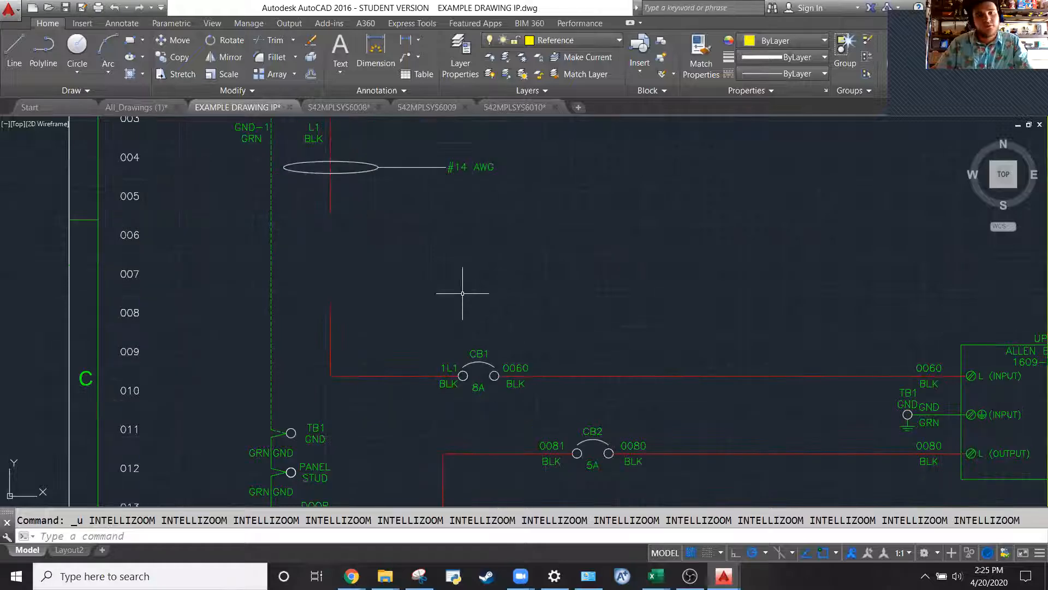
pyautogui.click(368, 336)
pyautogui.click(304, 302)
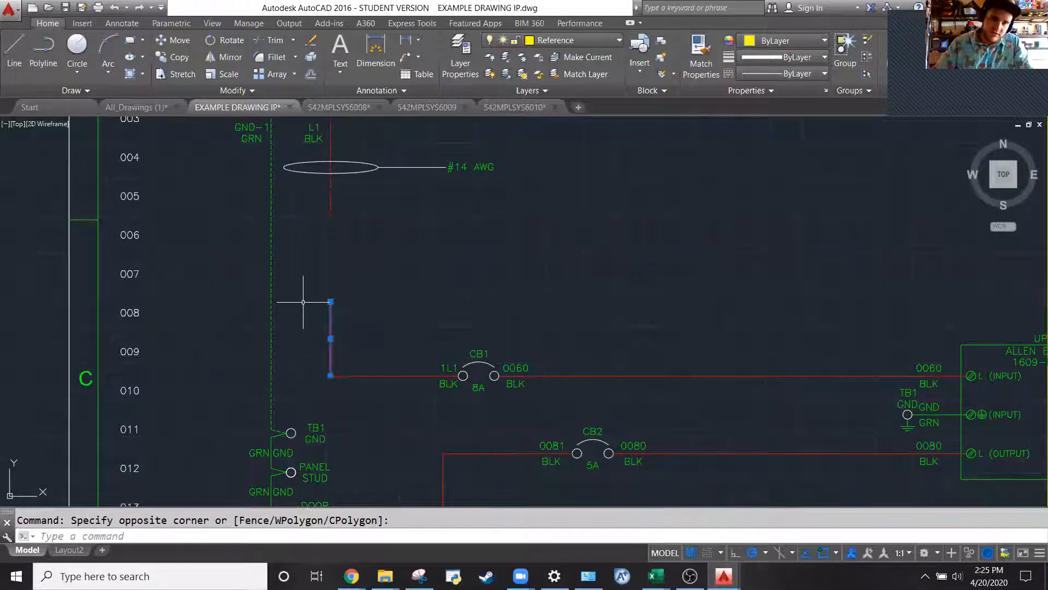
pyautogui.press('Delete')
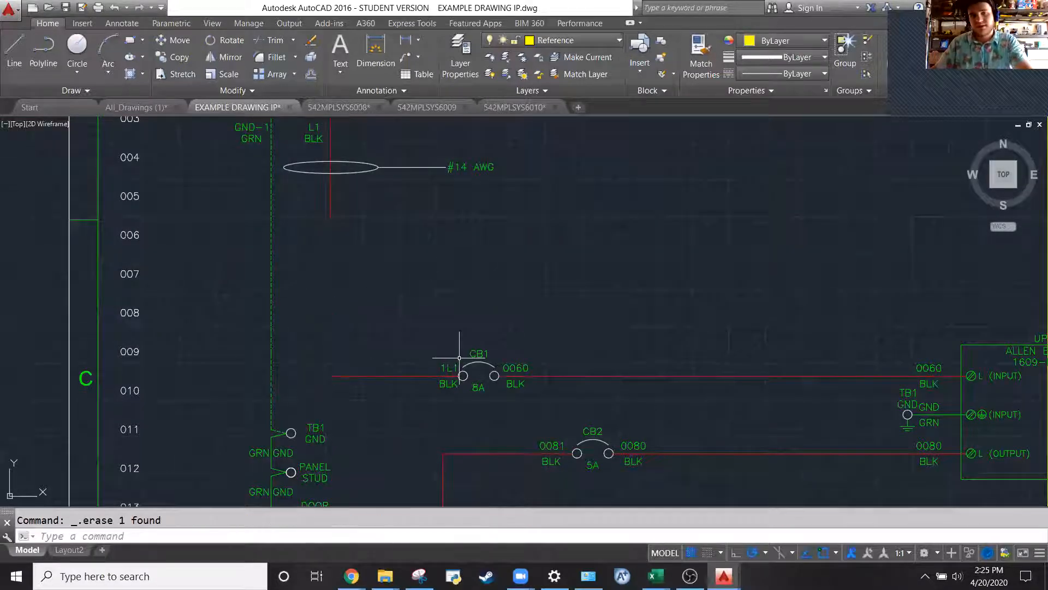
pyautogui.click(399, 254)
pyautogui.click(299, 206)
pyautogui.press('Escape')
pyautogui.click(347, 235)
pyautogui.click(321, 198)
pyautogui.press('Escape')
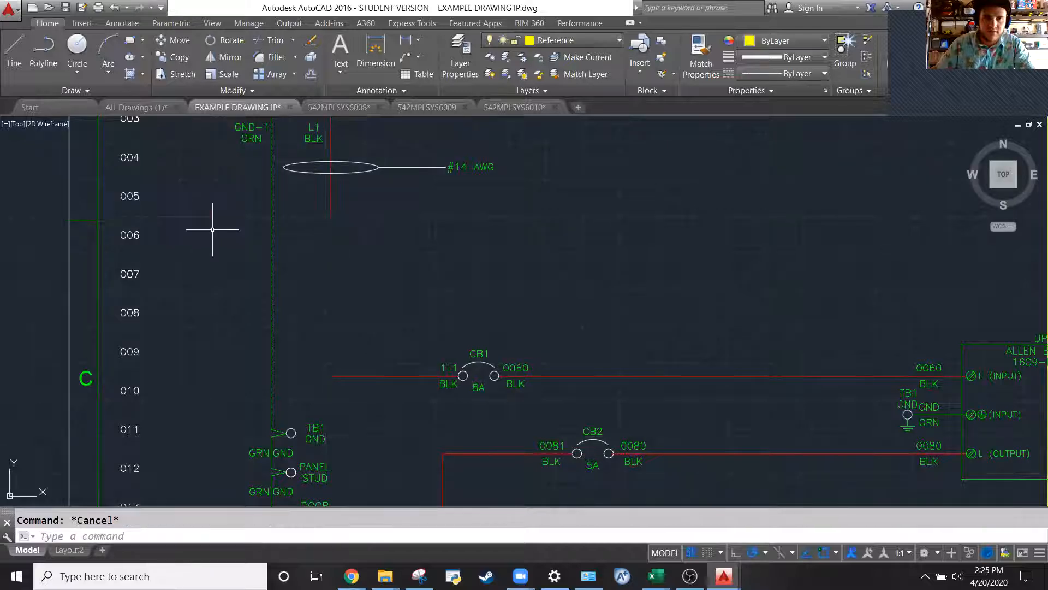
pyautogui.scroll(-3, 229, 229)
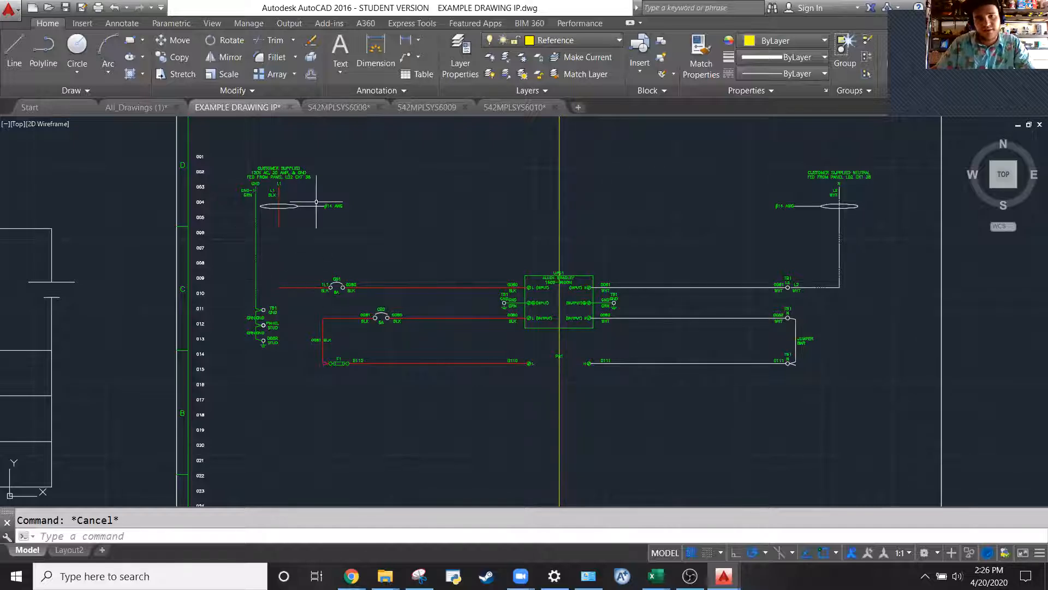
pyautogui.scroll(-4, 342, 263)
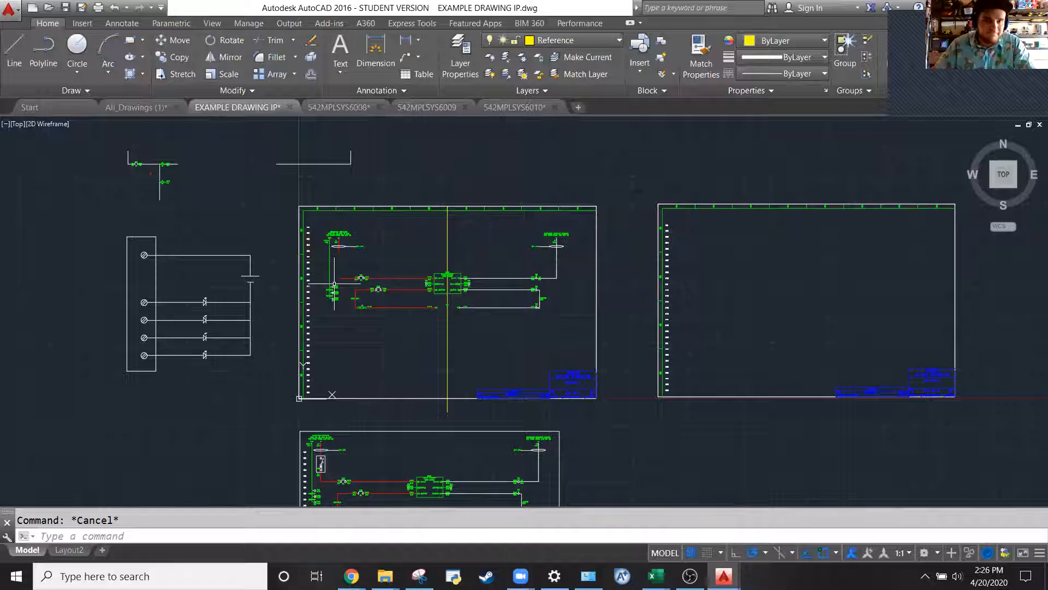
pyautogui.scroll(2, 524, 290)
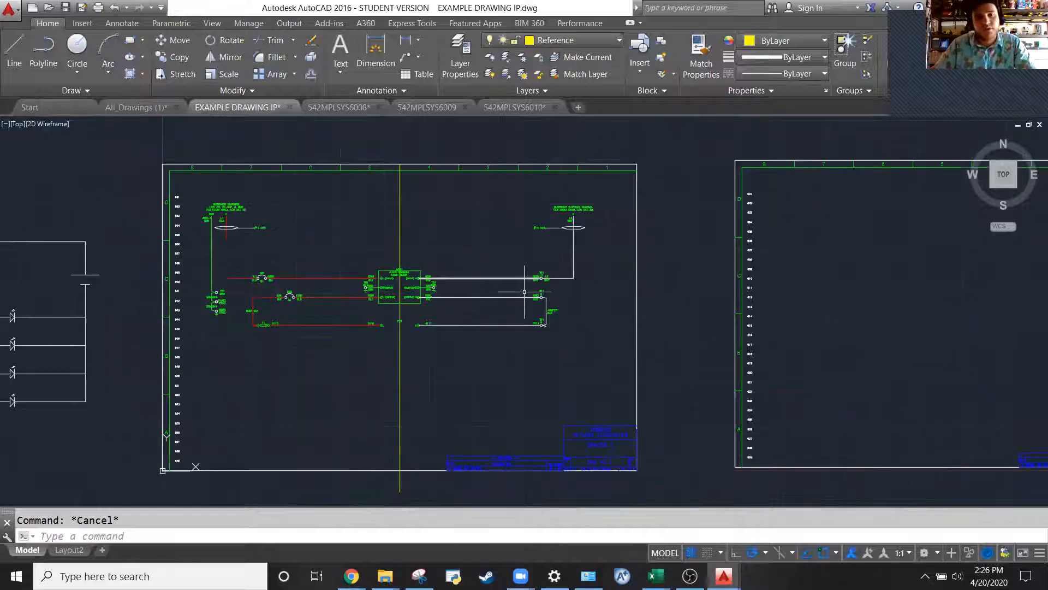
pyautogui.click(200, 247)
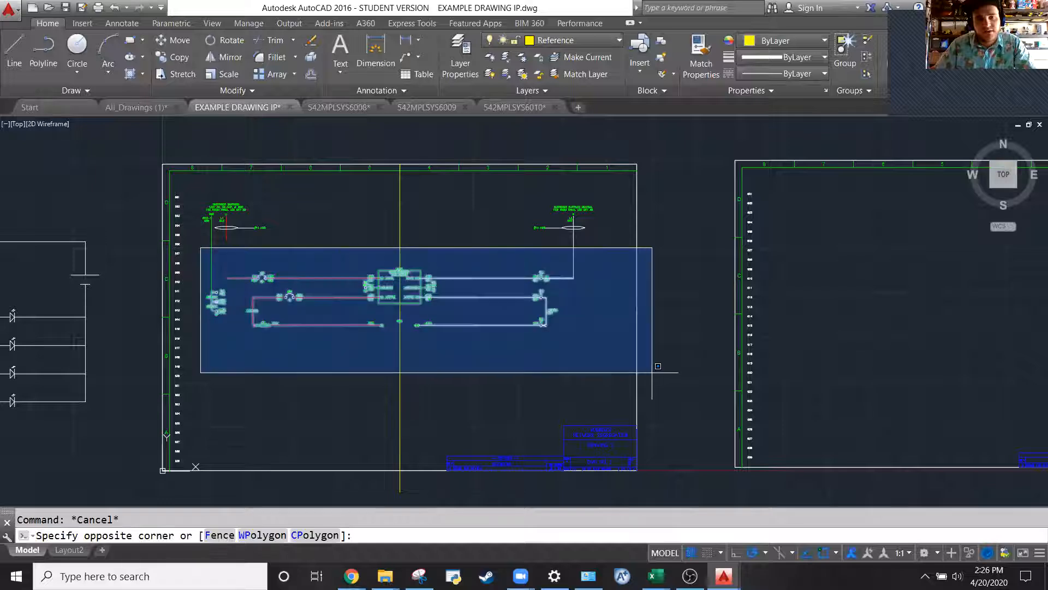
pyautogui.click(632, 349)
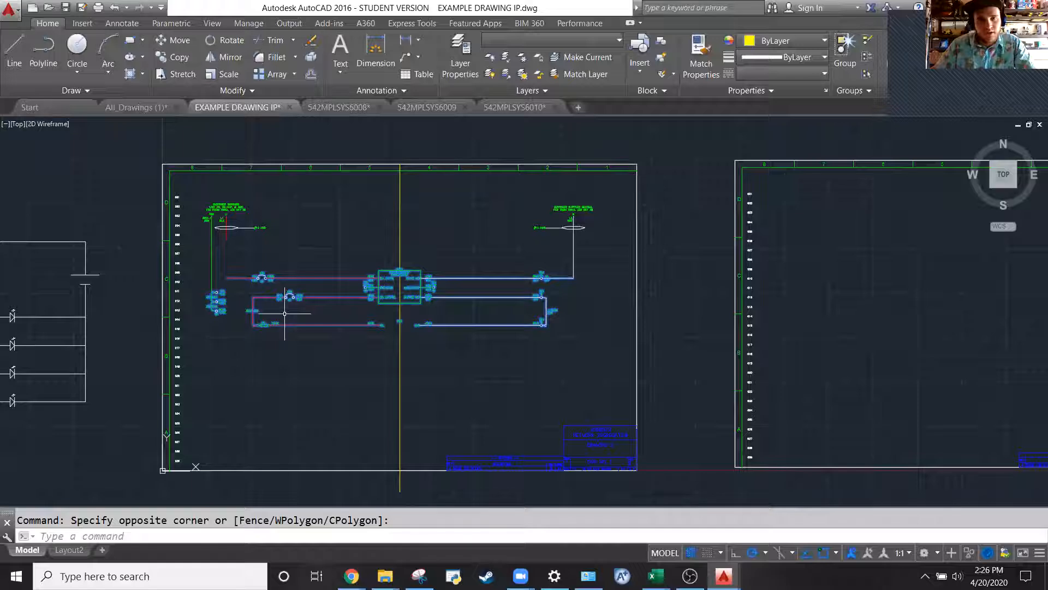
pyautogui.scroll(2, 284, 254)
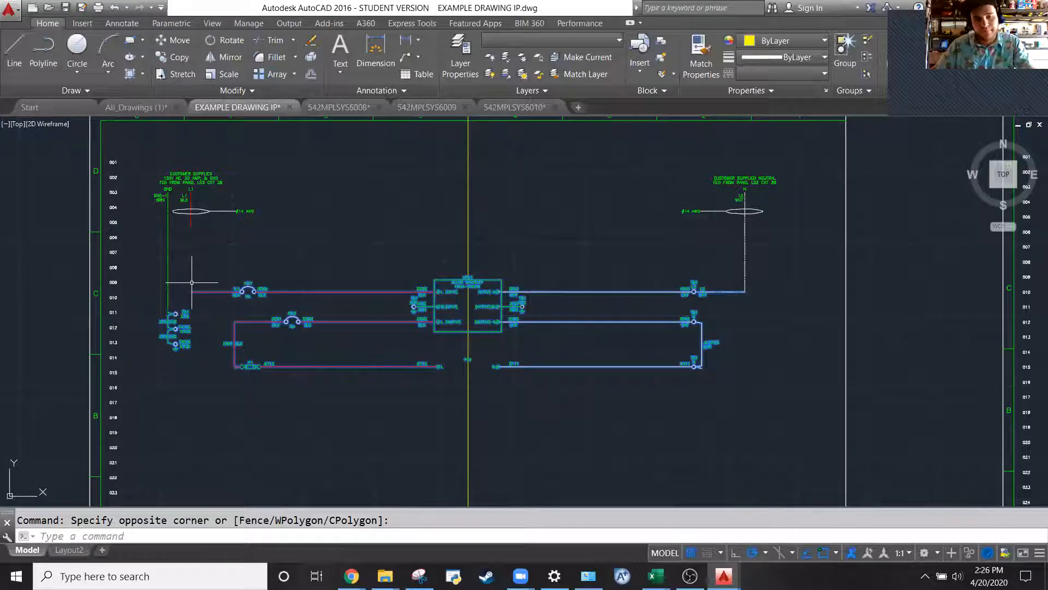
pyautogui.press('Escape')
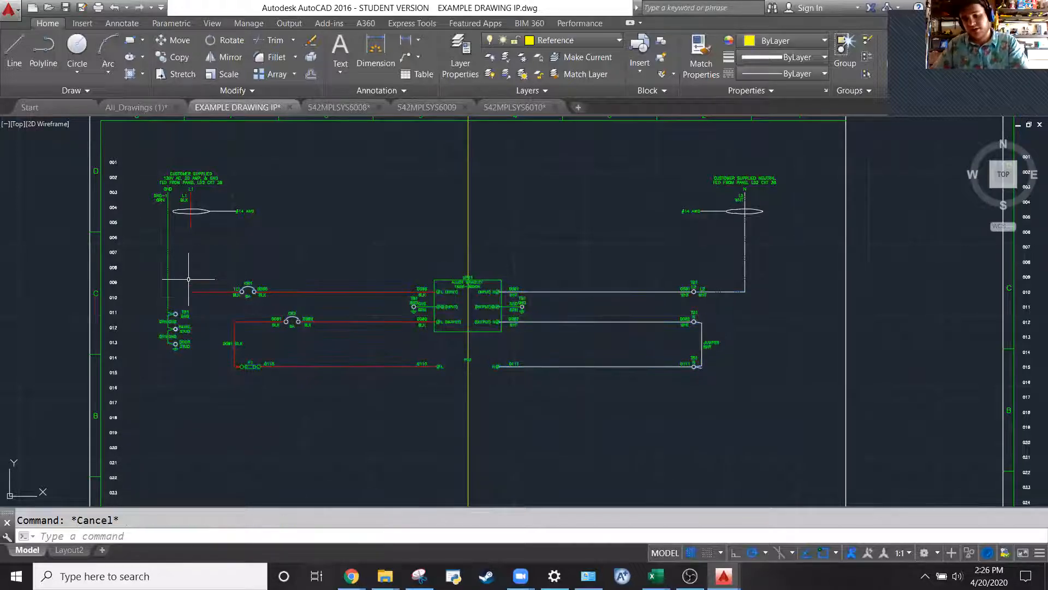
# Draw a horizontal reference line from the upper end of the ground line across to beyond the neutral line
pyautogui.write('l')
pyautogui.press('Return')
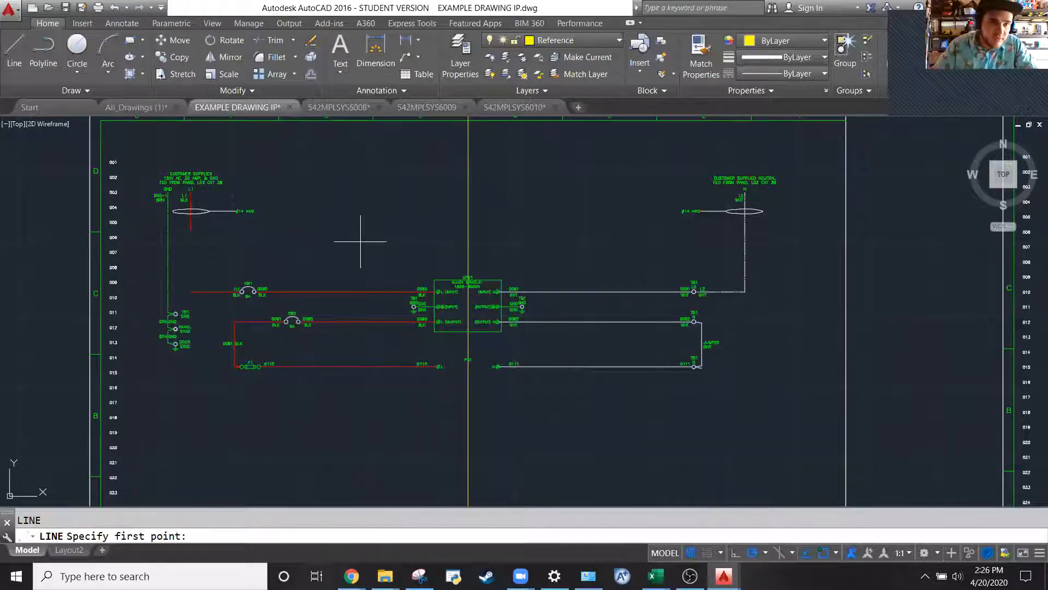
pyautogui.scroll(4, 161, 186)
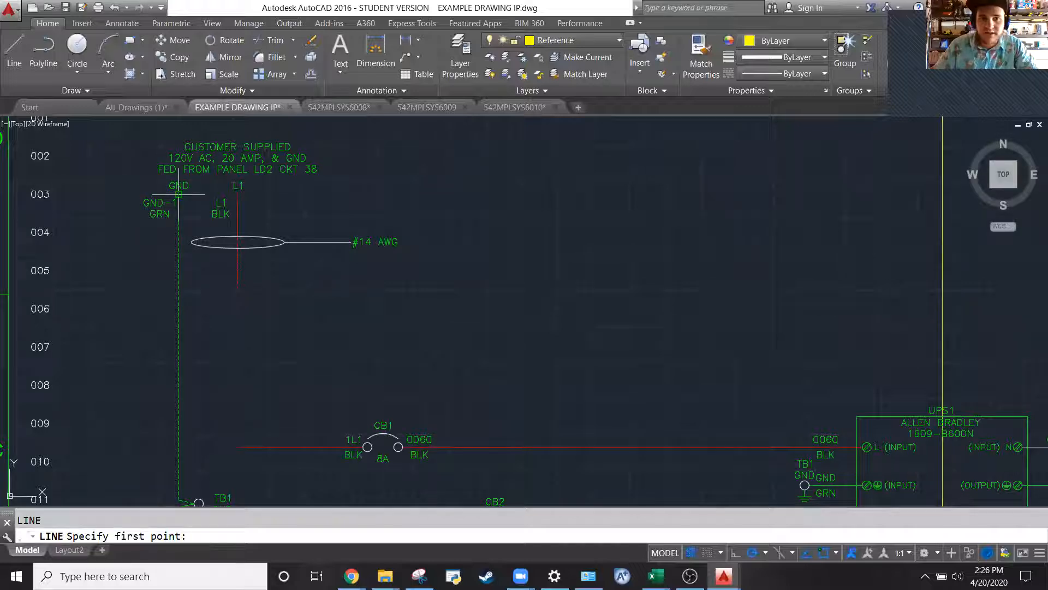
pyautogui.click(179, 194)
pyautogui.scroll(-5, 179, 194)
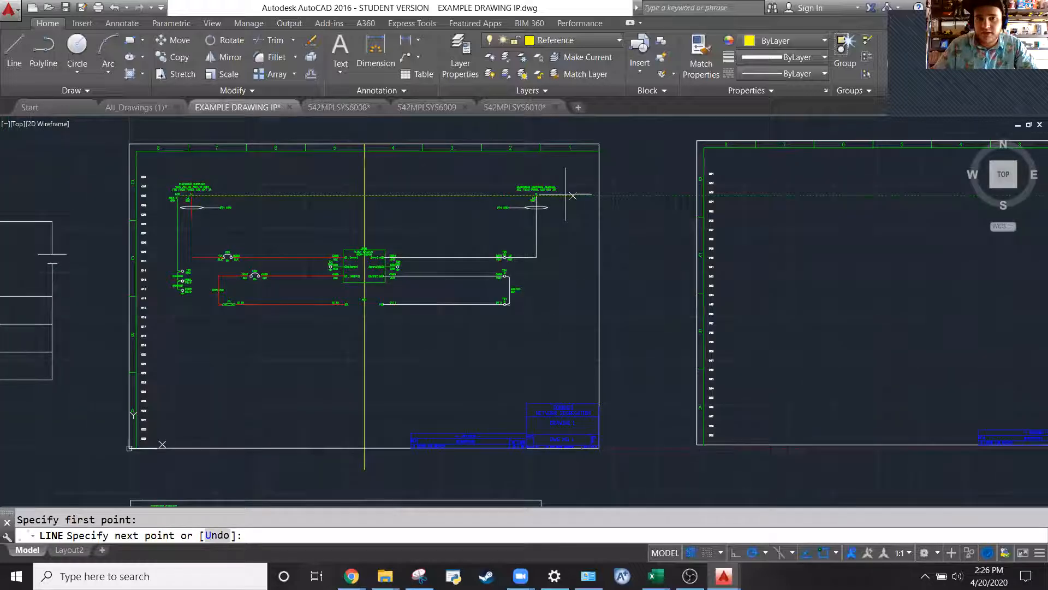
pyautogui.scroll(8, 572, 195)
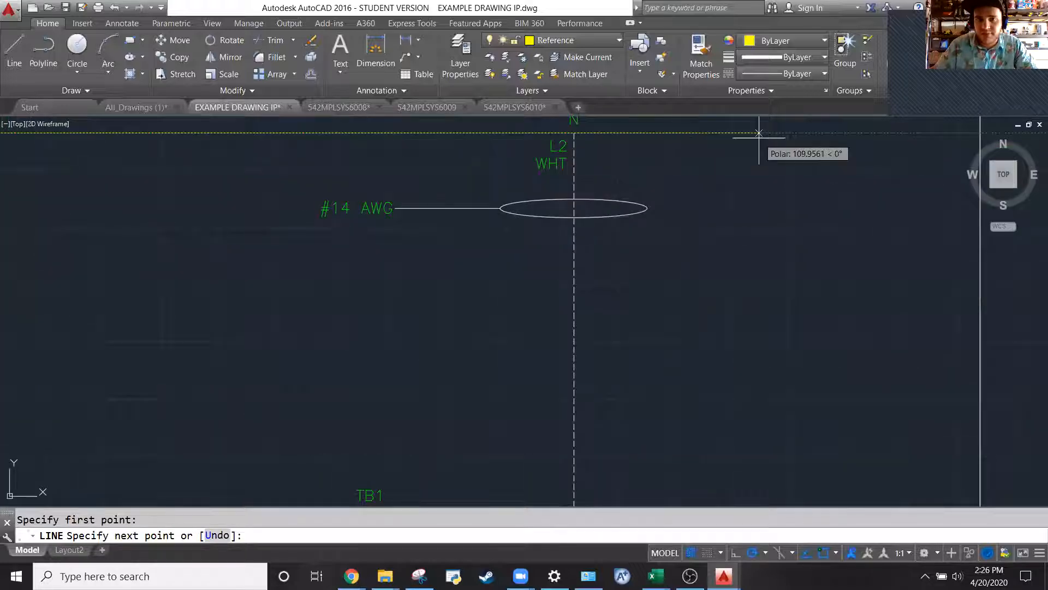
pyautogui.click(820, 133)
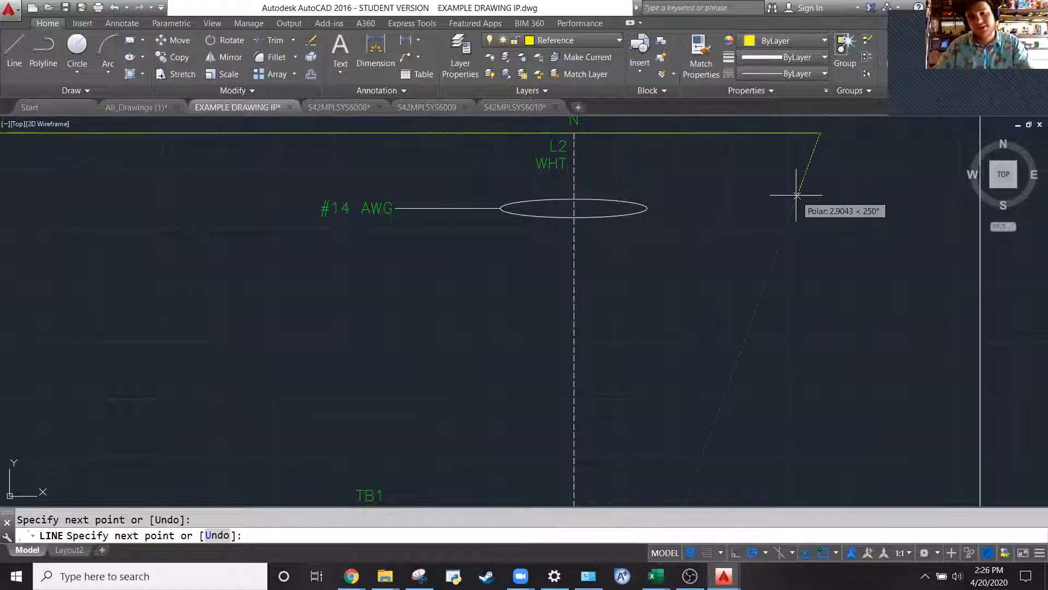
pyautogui.press('Escape')
pyautogui.scroll(-4, 841, 153)
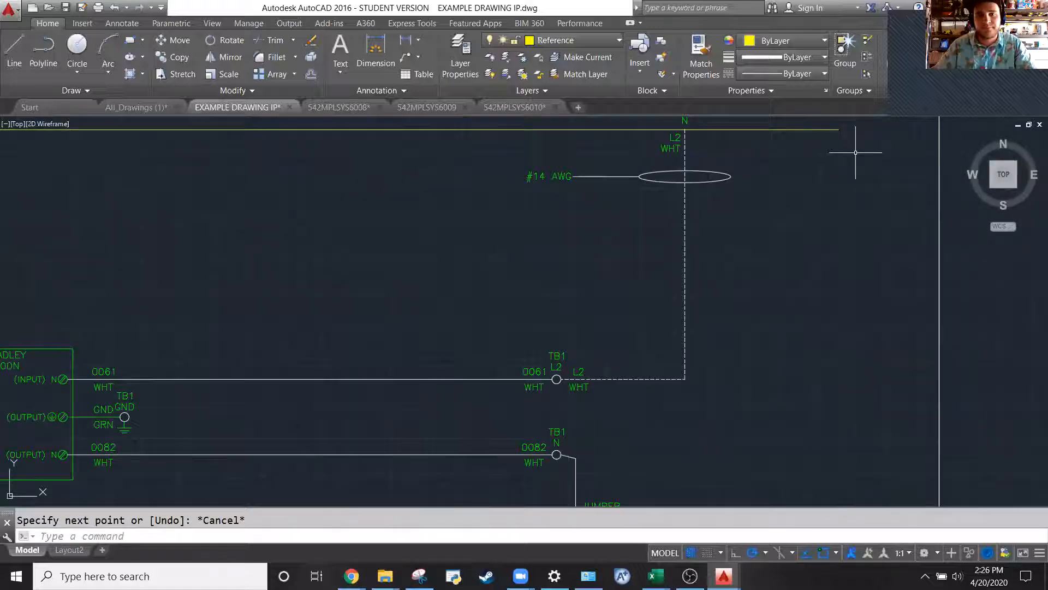
# Move the circuit, including the ground and neutral lines, up so the CB1 rung meets the lower end of the L1 segment
pyautogui.scroll(-3, 854, 159)
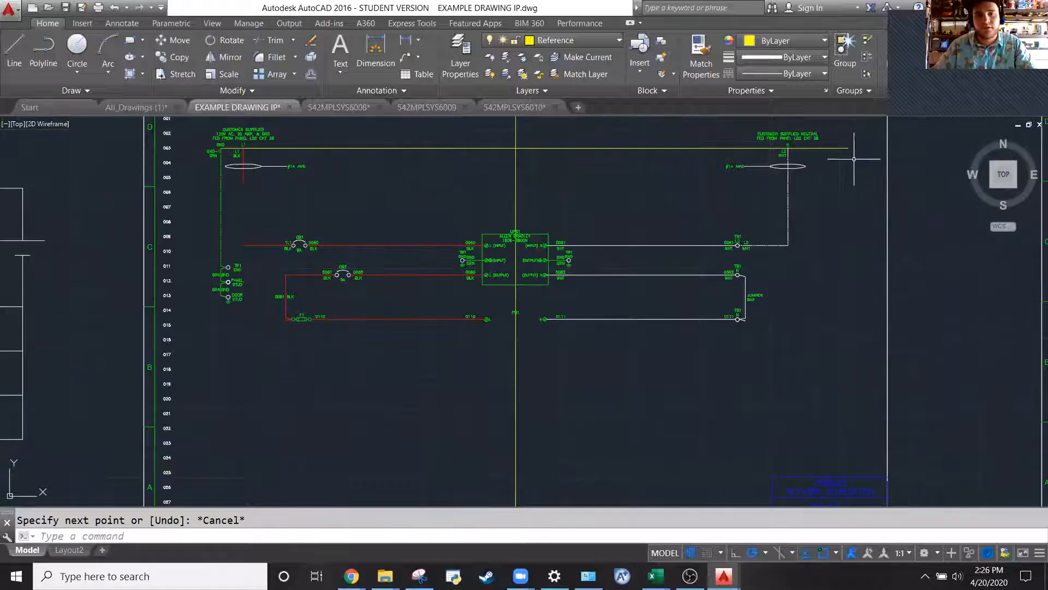
pyautogui.click(199, 209)
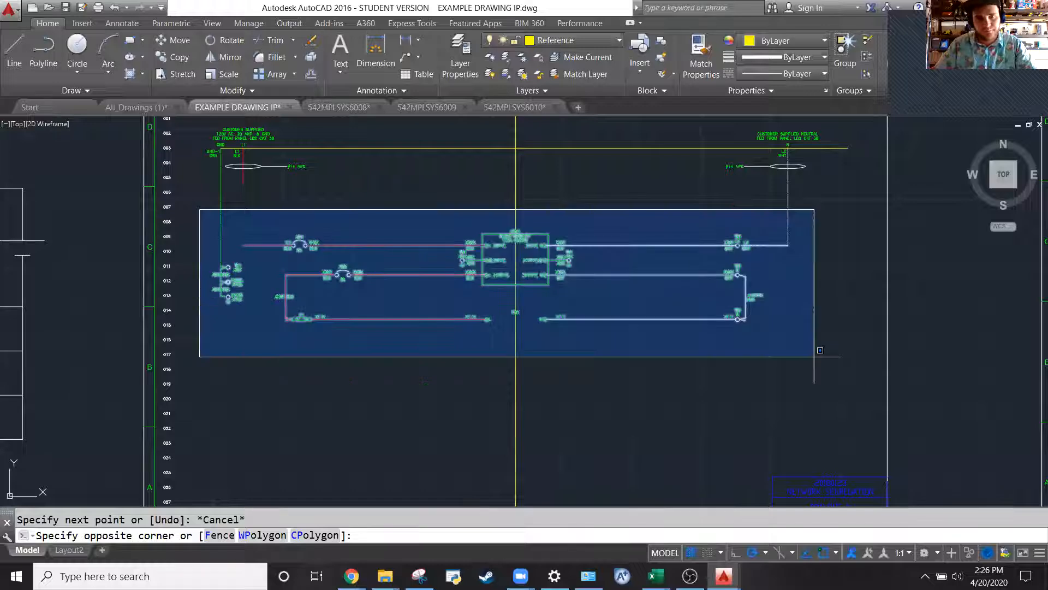
pyautogui.click(814, 357)
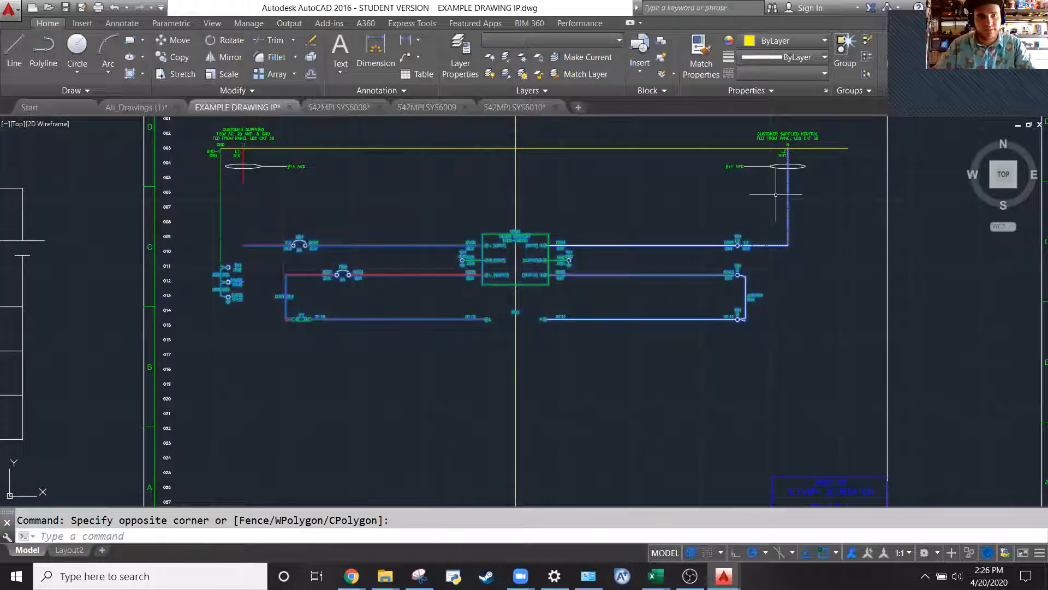
pyautogui.click(242, 217)
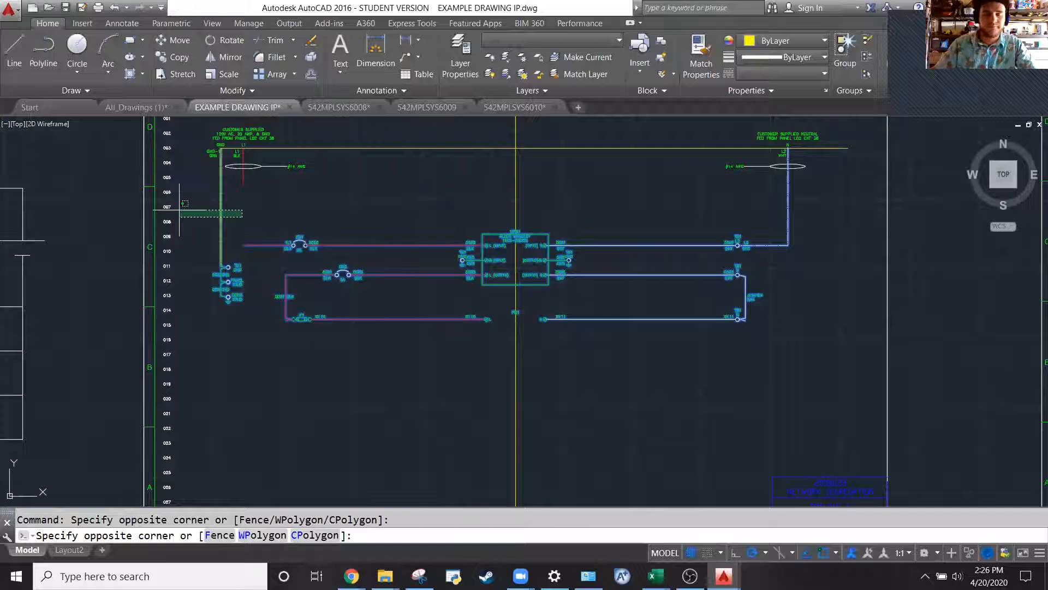
pyautogui.click(199, 218)
pyautogui.write('move')
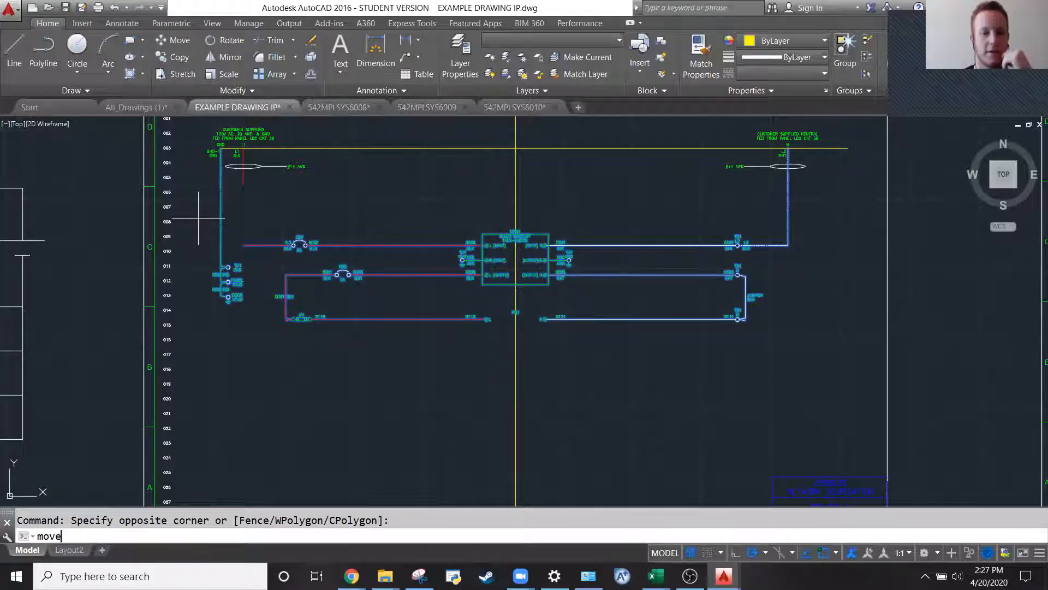
pyautogui.press('Return')
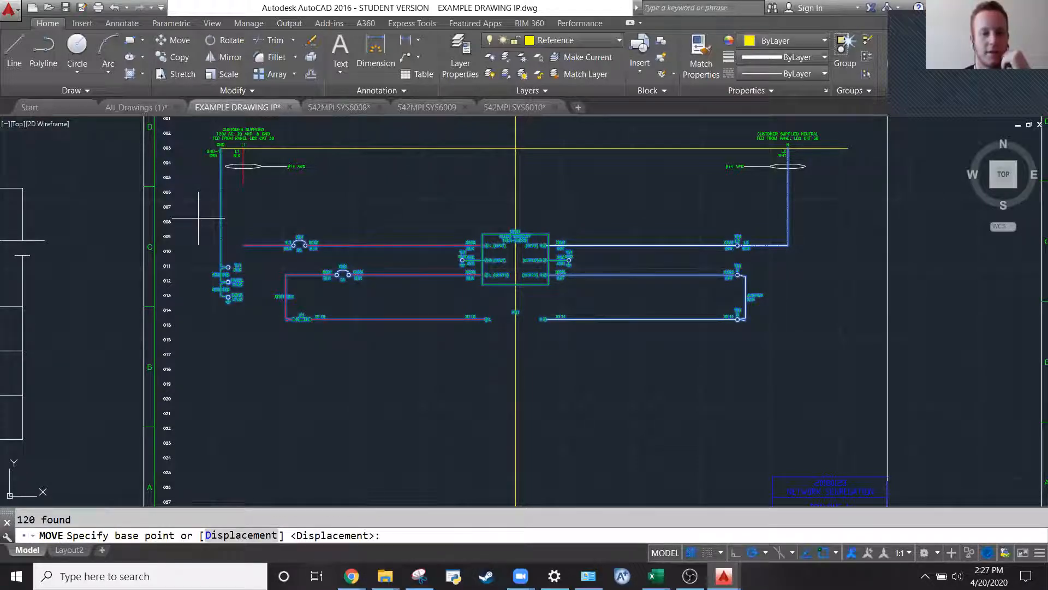
pyautogui.click(243, 245)
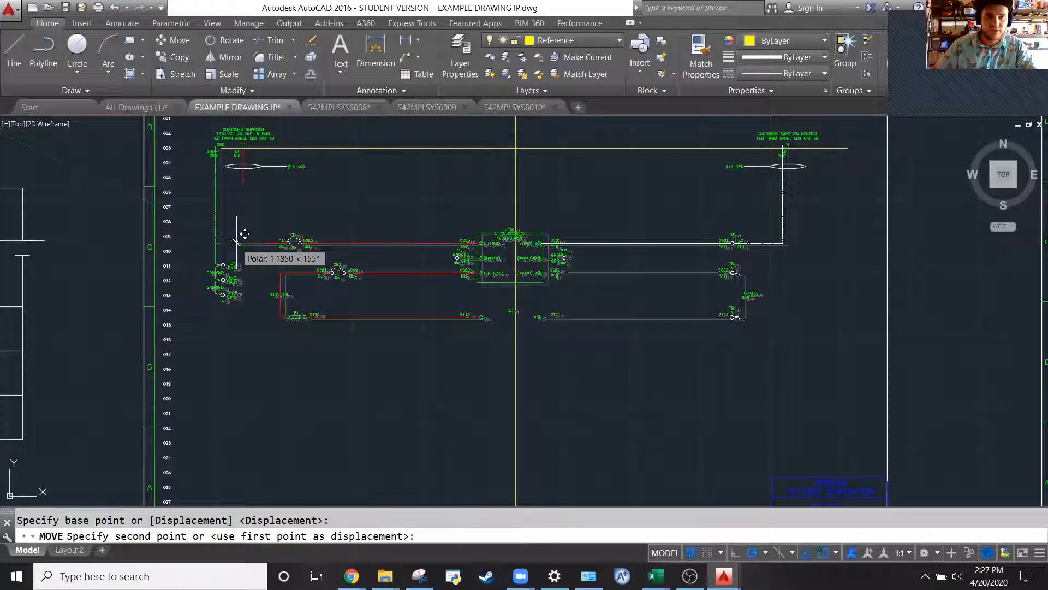
pyautogui.click(251, 175)
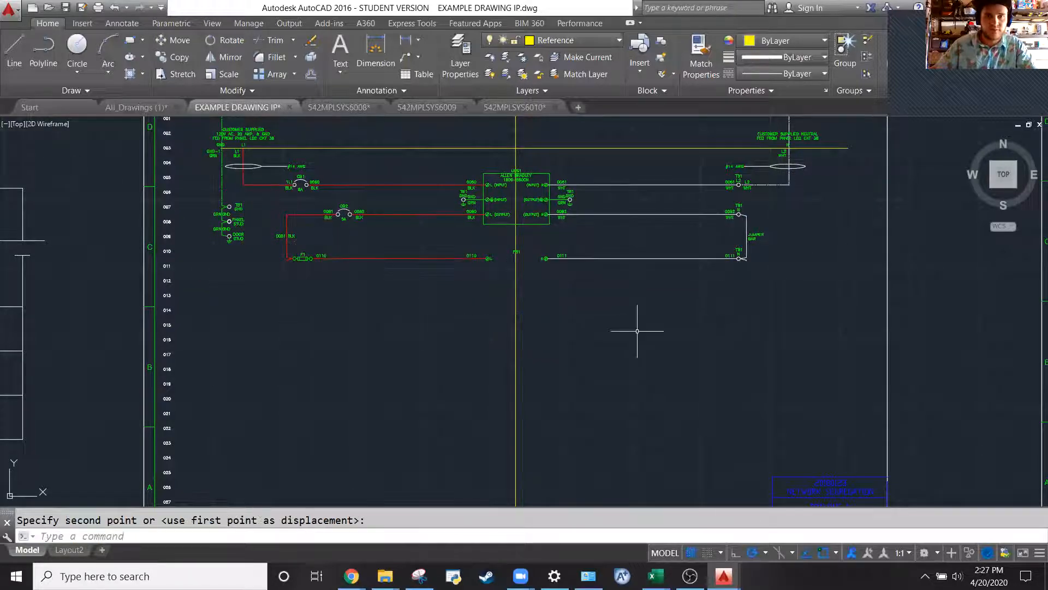
# Trim the ground and neutral verticals where they extend above the horizontal reference line
pyautogui.scroll(-2, 249, 319)
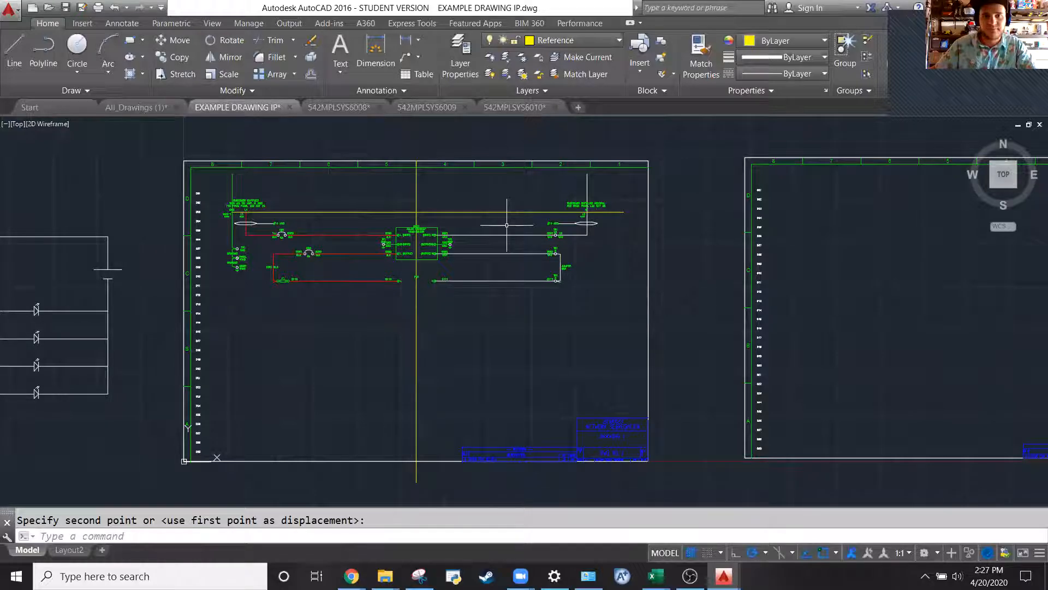
pyautogui.press('Escape')
pyautogui.scroll(2, 473, 168)
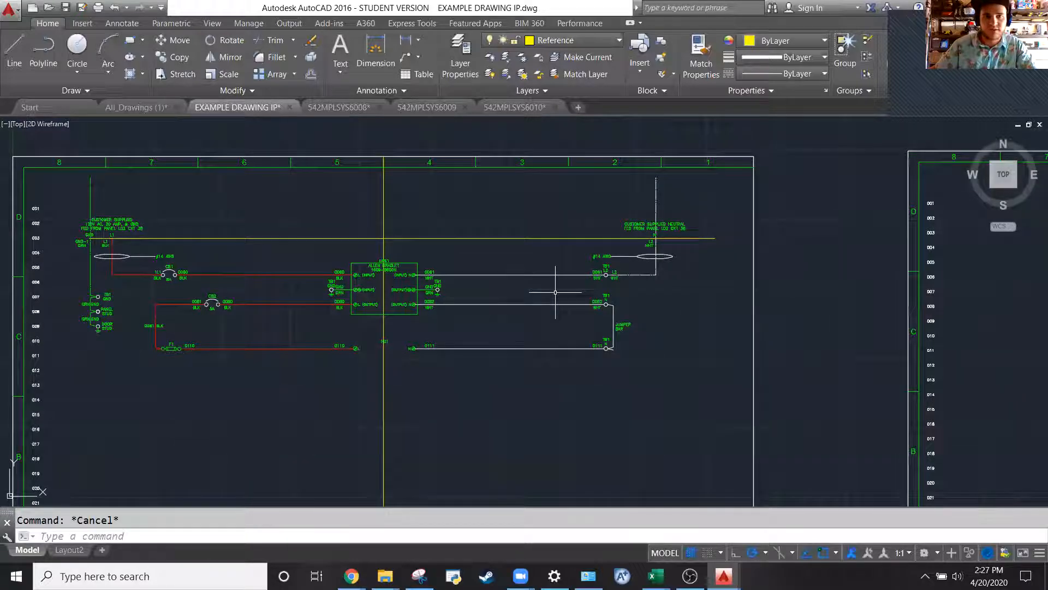
pyautogui.click(526, 247)
pyautogui.click(493, 206)
pyautogui.write('tr')
pyautogui.press('Return')
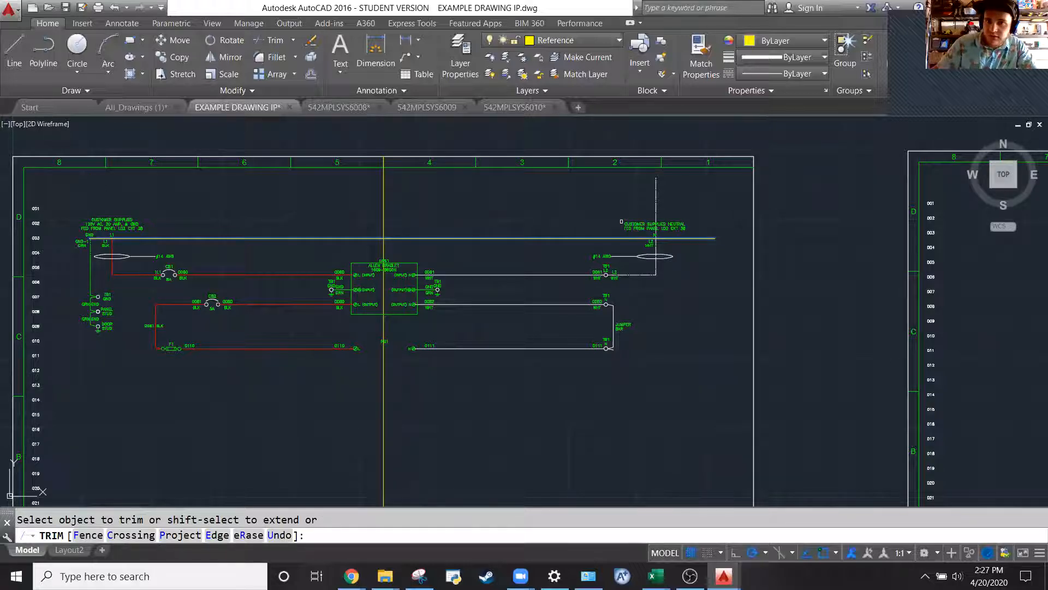
pyautogui.click(657, 203)
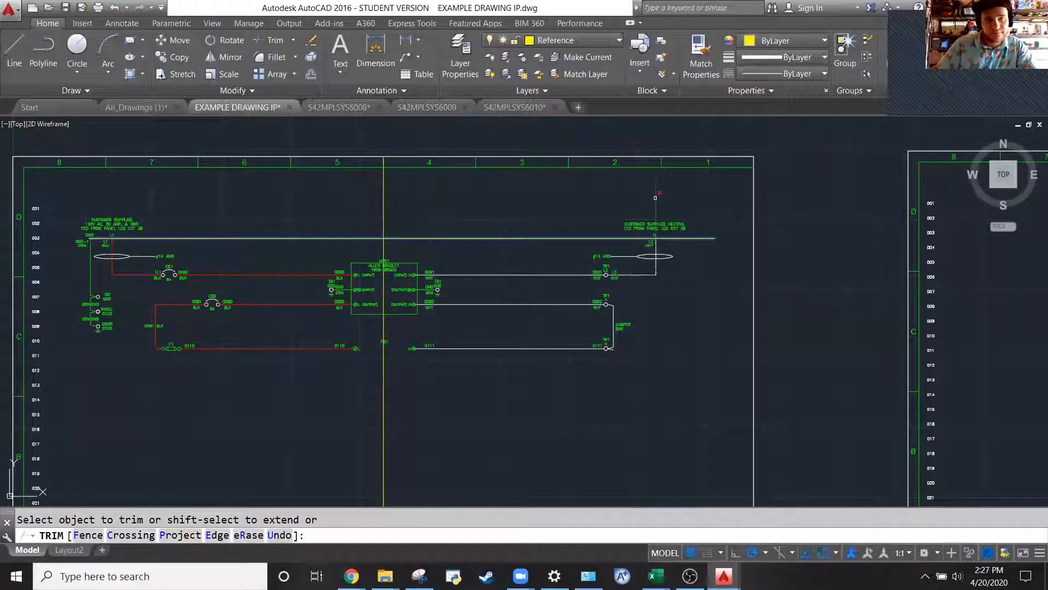
pyautogui.press('Escape')
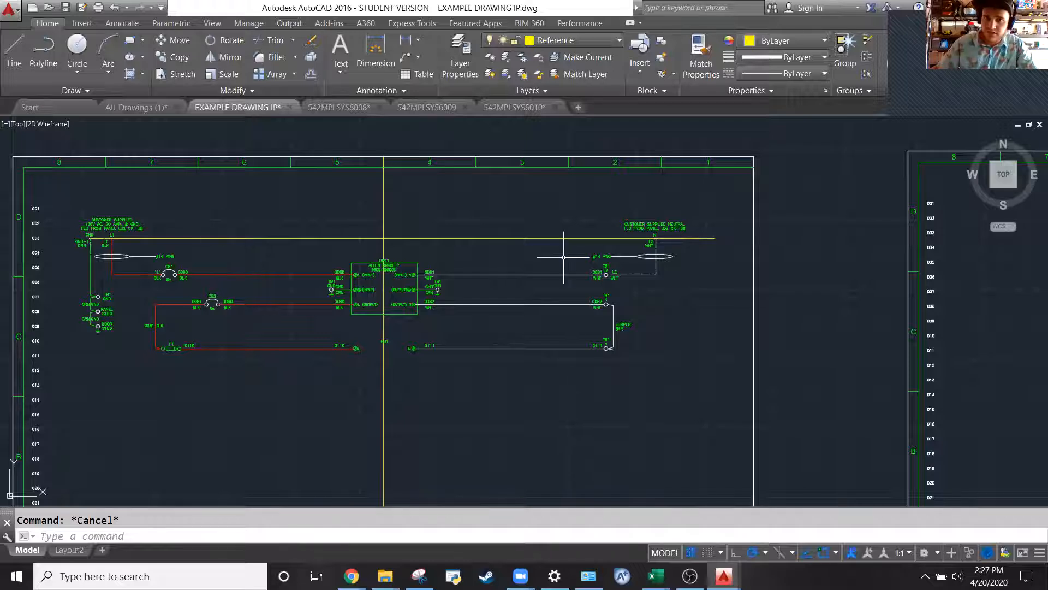
# Set the linetype of the horizontal wire segment between L1 and CB1 to HIDDEN
pyautogui.scroll(5, 382, 309)
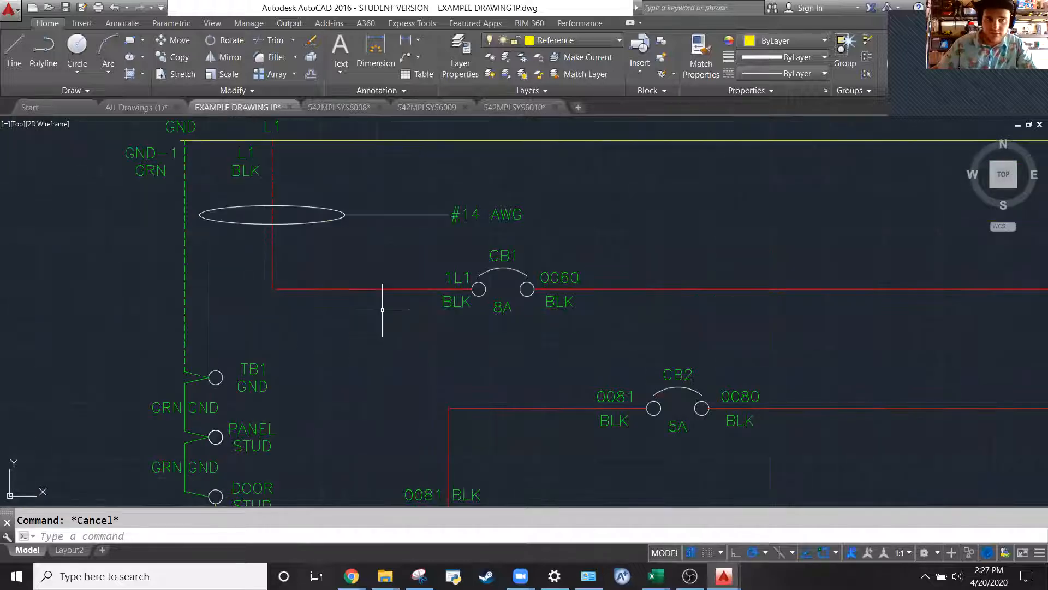
pyautogui.click(418, 353)
pyautogui.click(347, 280)
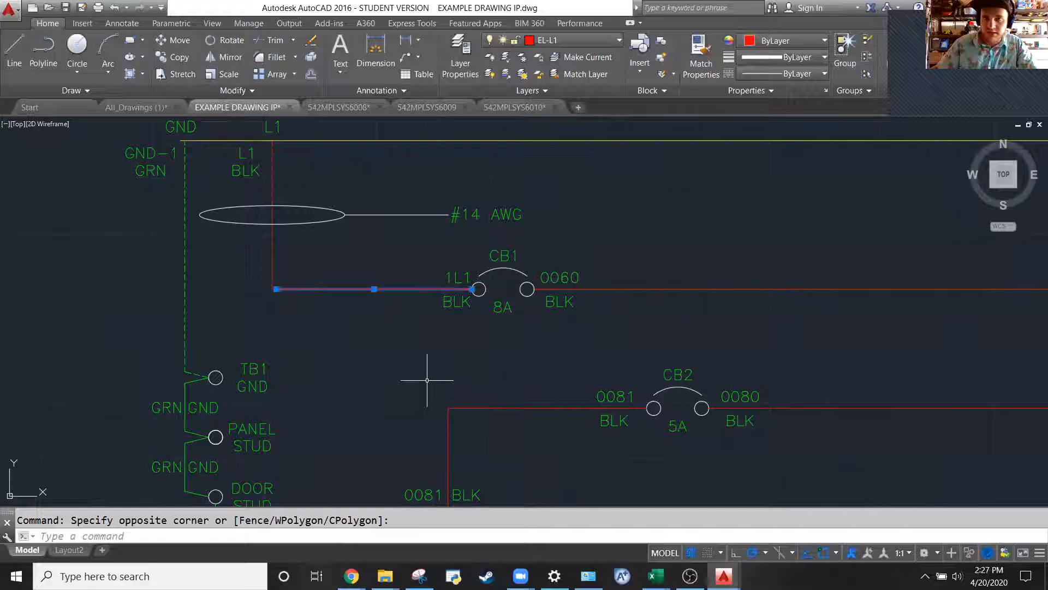
pyautogui.click(794, 78)
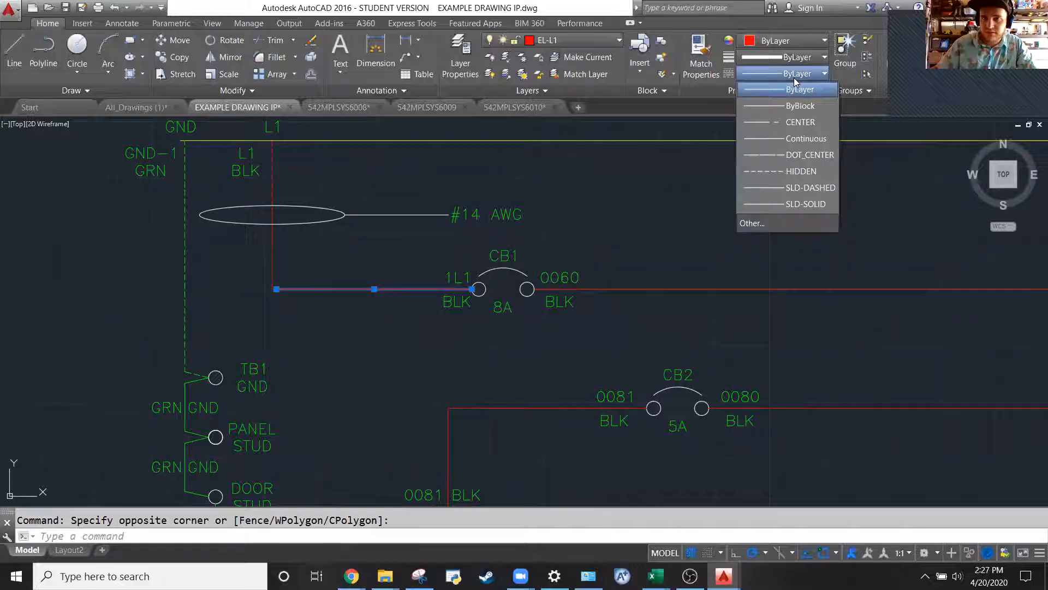
pyautogui.click(823, 174)
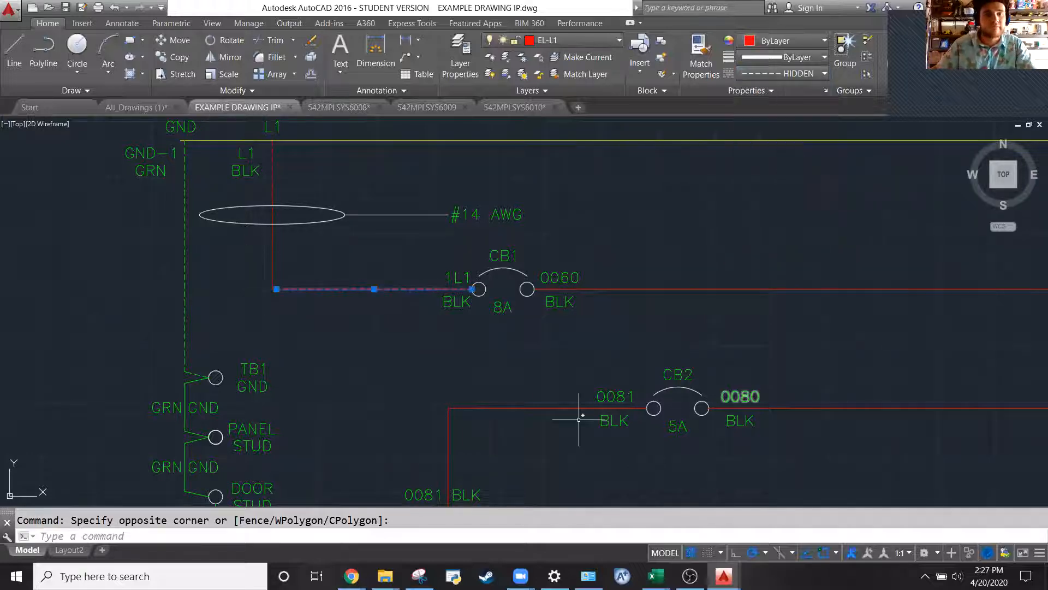
pyautogui.press('Escape')
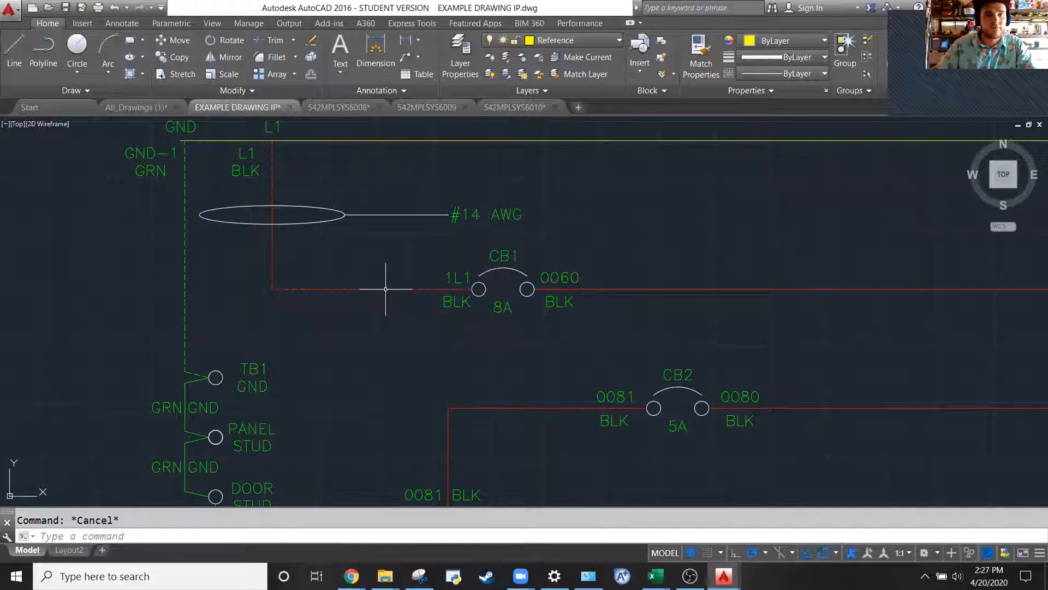
# Stretch the open end of the dashed CB1 rung segment to the lower end of the vertical L1 line
pyautogui.click(298, 311)
pyautogui.click(295, 278)
pyautogui.scroll(5, 363, 273)
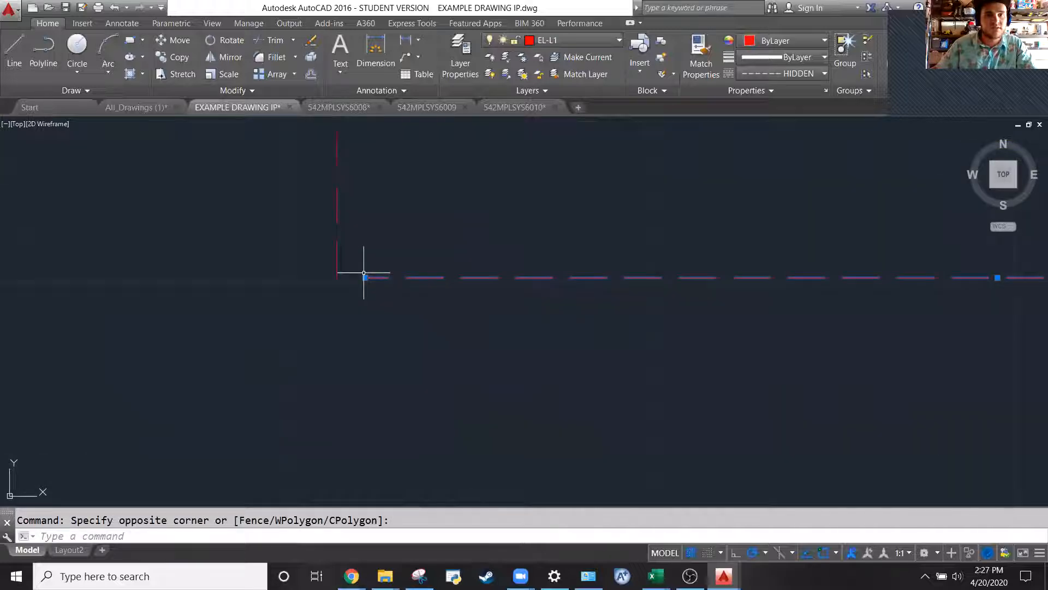
pyautogui.click(365, 277)
pyautogui.press('Escape')
pyautogui.press('Escape')
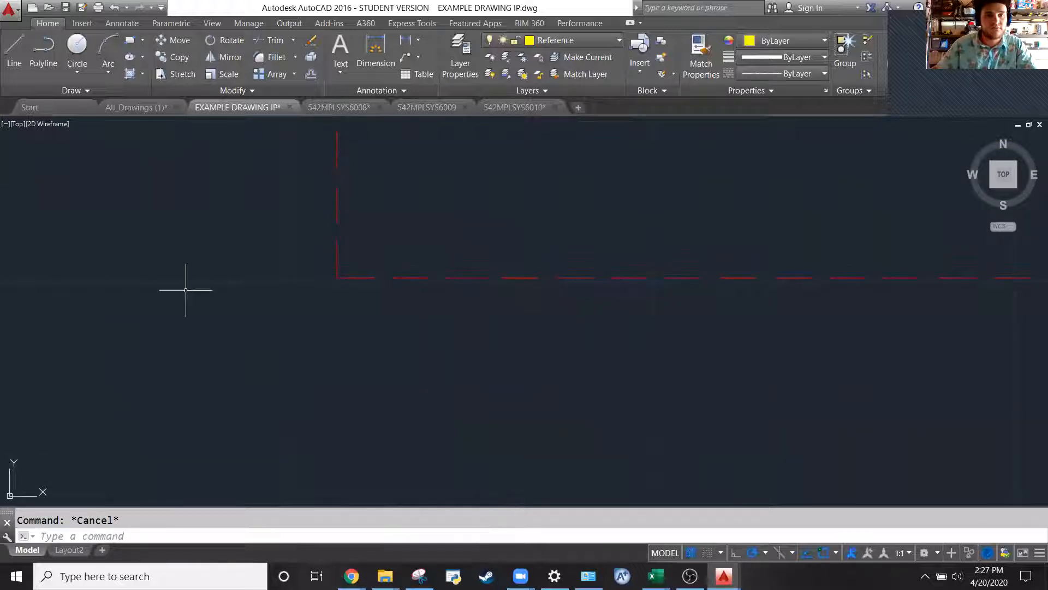
# Check the corner where the dashed vertical neutral line meets the horizontal L2 segment
pyautogui.scroll(-3, 185, 290)
pyautogui.scroll(-4, 183, 284)
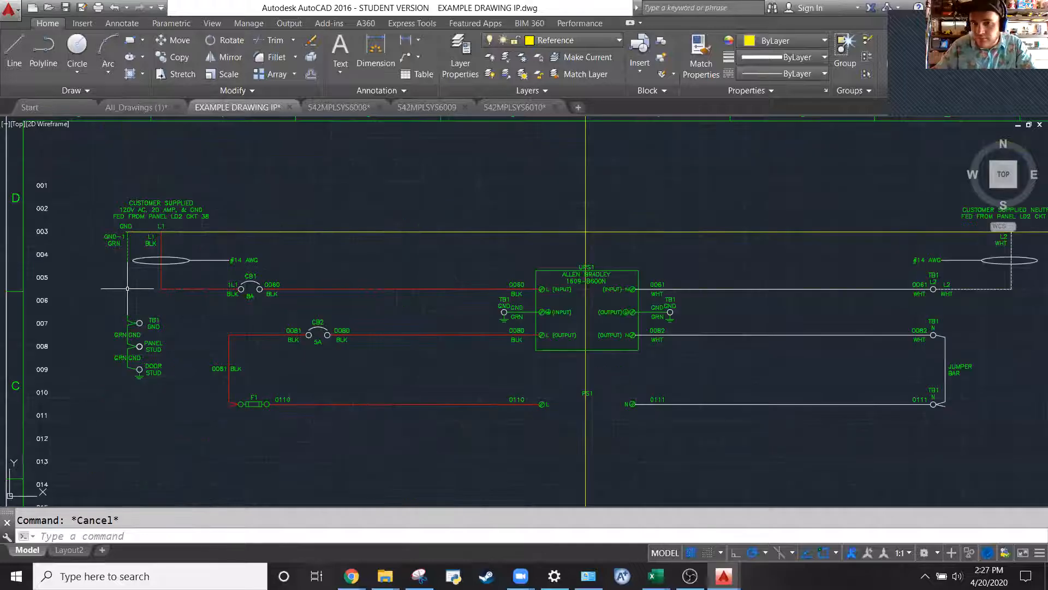
pyautogui.scroll(-3, 194, 304)
pyautogui.scroll(10, 749, 295)
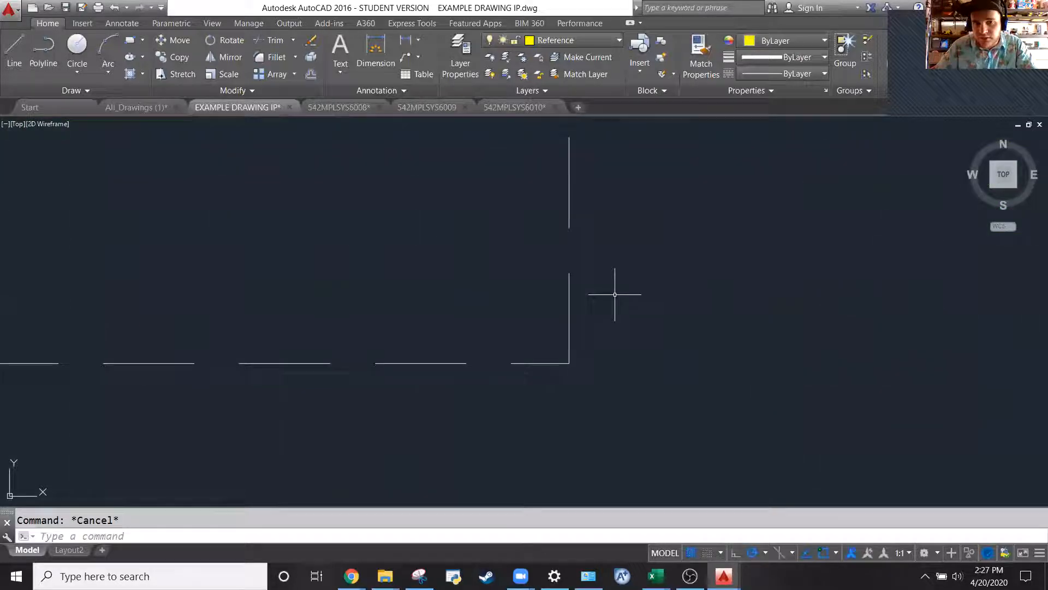
# Check the dashed neutral and L1 corners, then review the circuit's overall placement inside the drawing border
pyautogui.scroll(-6, 832, 339)
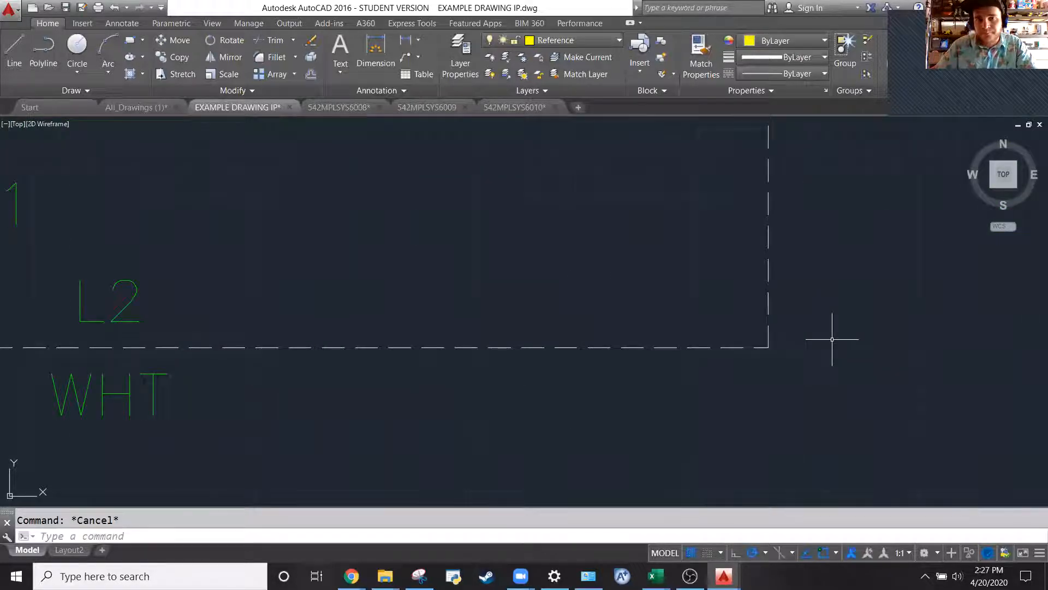
pyautogui.scroll(-7, 841, 273)
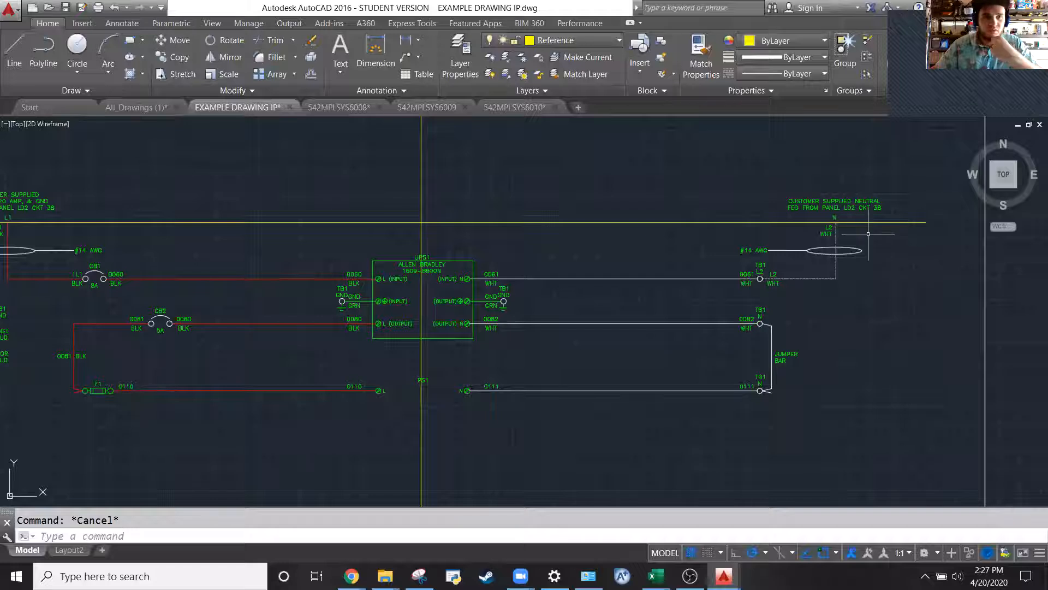
pyautogui.scroll(-2, 912, 308)
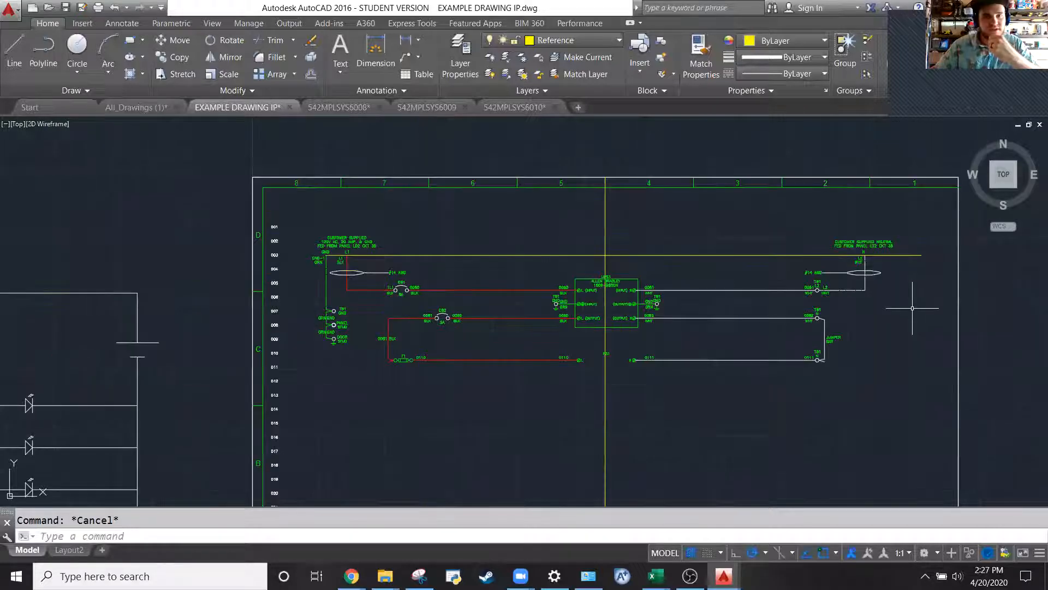
pyautogui.scroll(12, 339, 291)
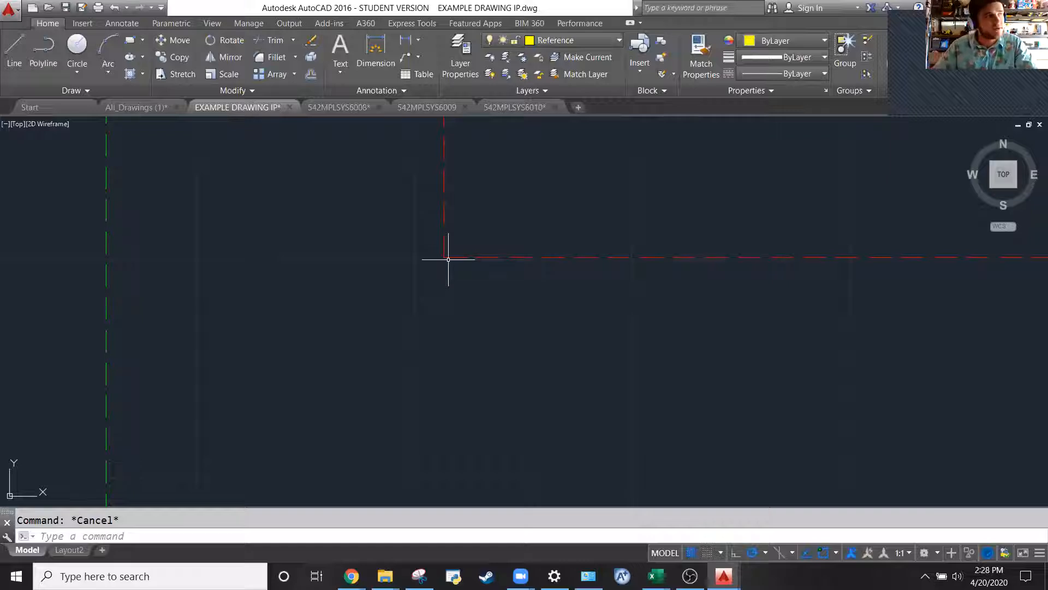
pyautogui.scroll(-1, 379, 273)
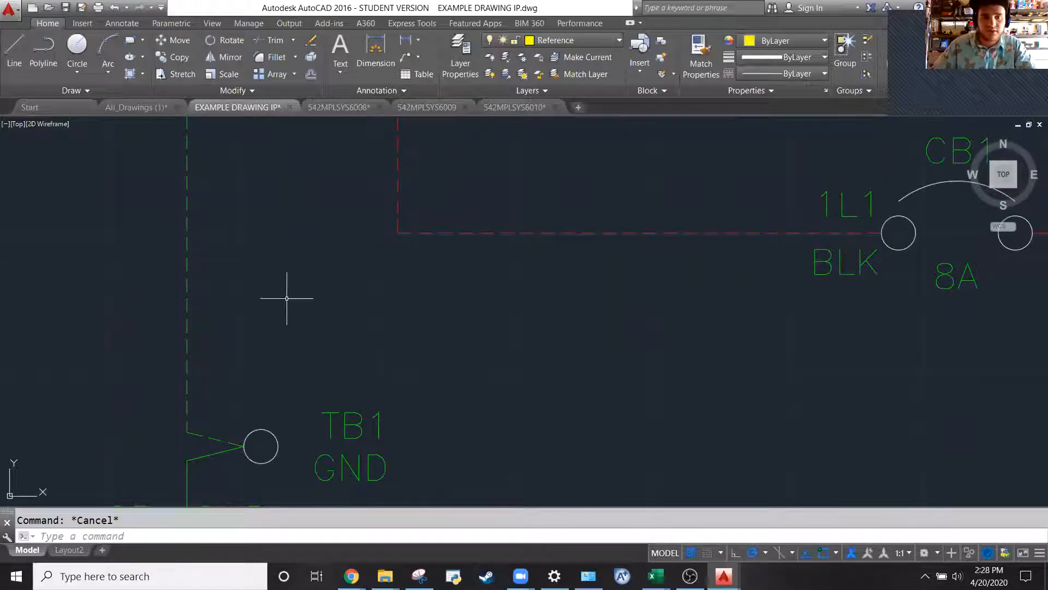
pyautogui.scroll(-5, 404, 251)
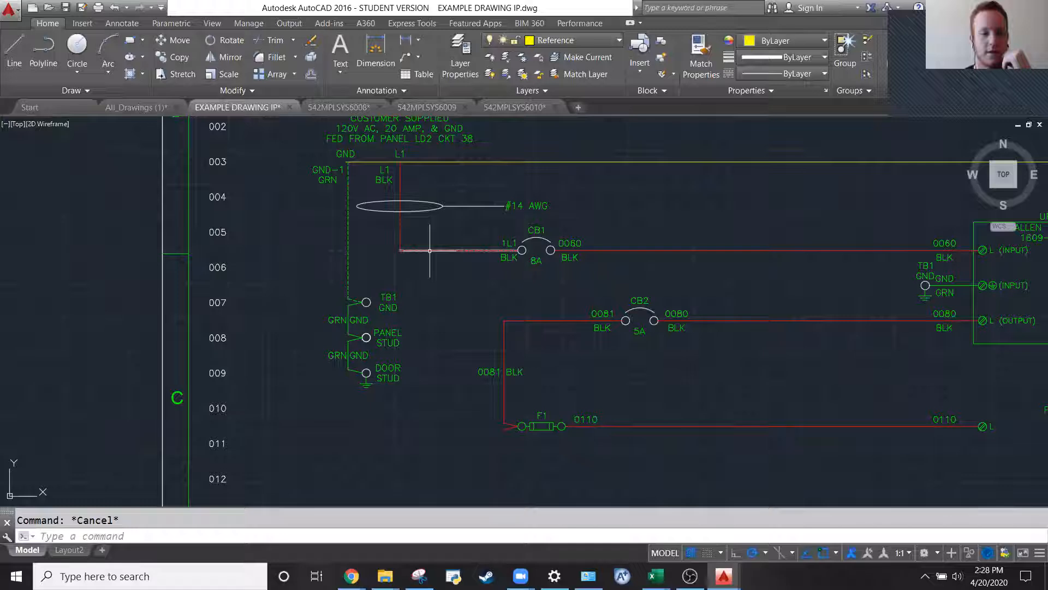
pyautogui.scroll(-2, 430, 250)
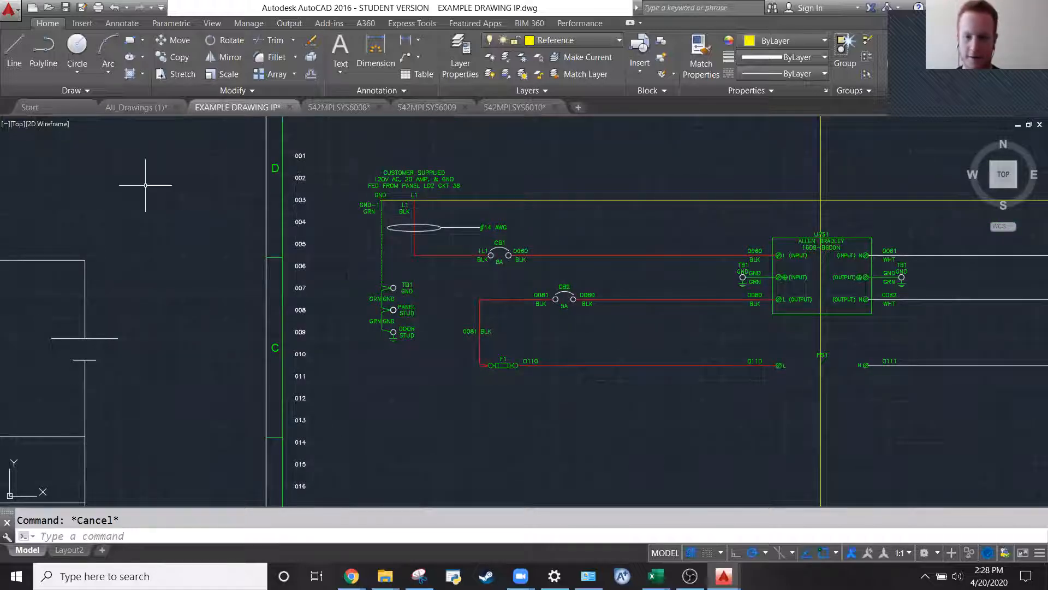
pyautogui.scroll(-4, 145, 185)
pyautogui.scroll(2, 222, 138)
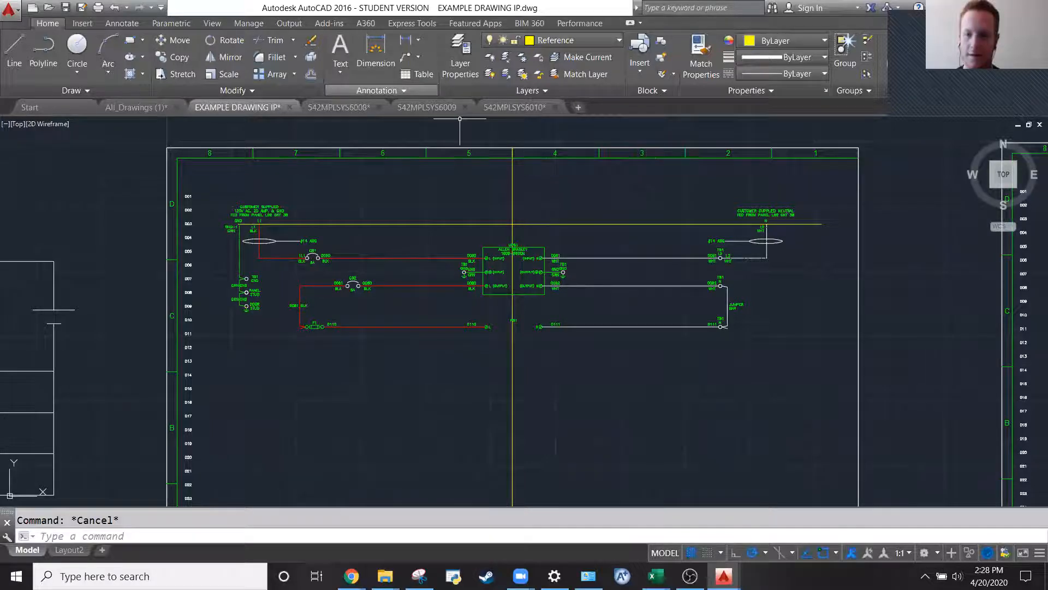
# Examine how the customer-supplied power text sits relative to the top border in the source power schematic
pyautogui.scroll(-2, 464, 153)
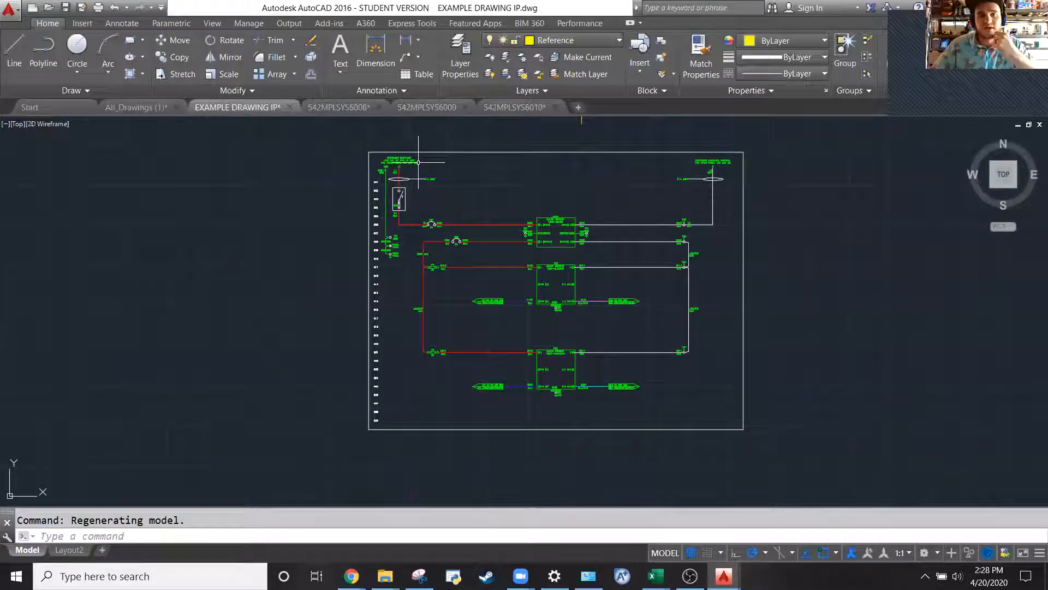
pyautogui.scroll(5, 441, 199)
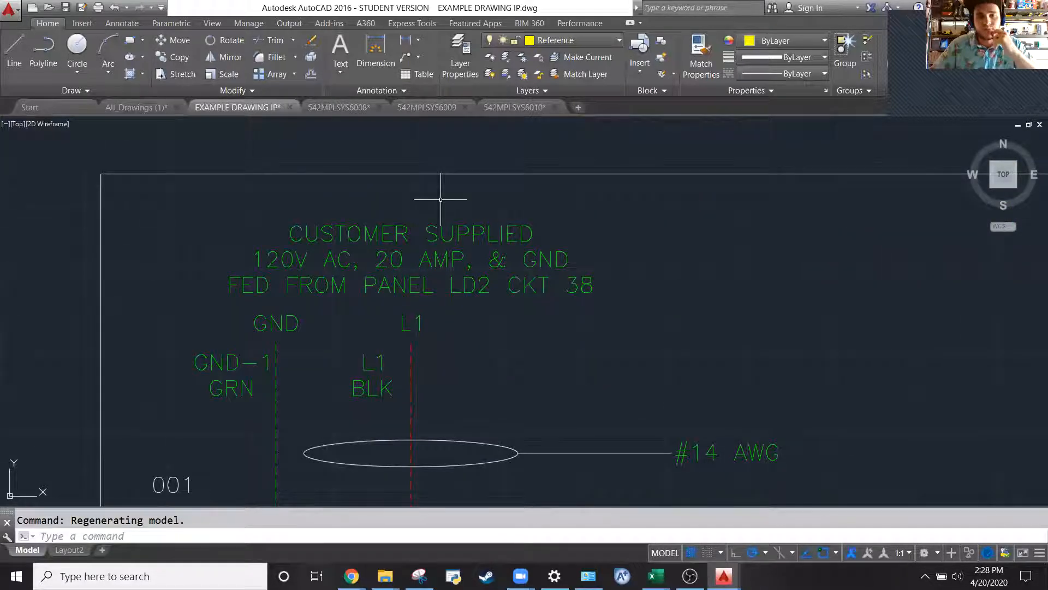
pyautogui.click(452, 195)
pyautogui.click(420, 158)
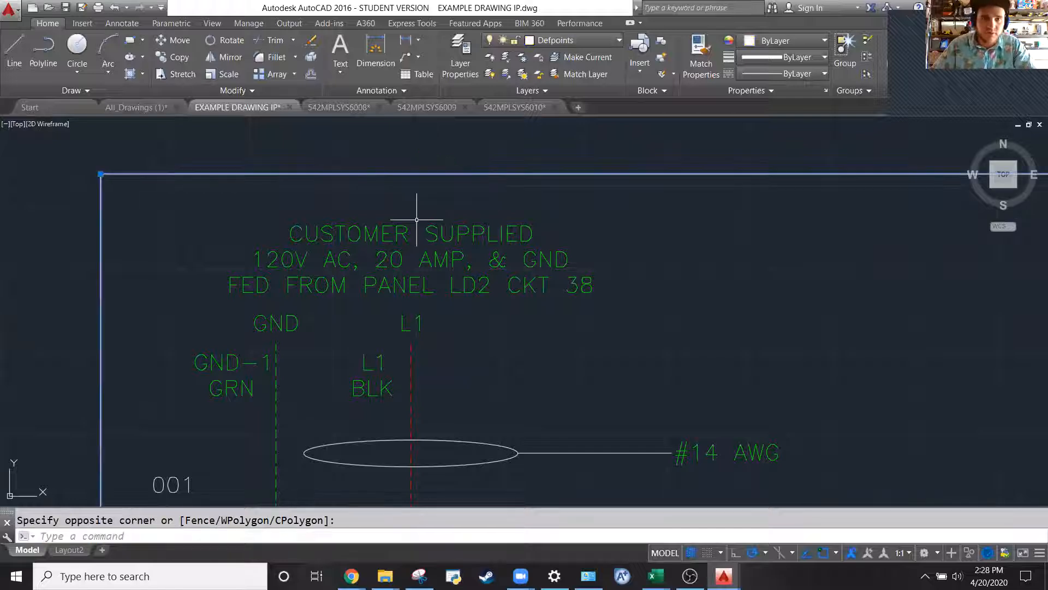
pyautogui.press('Escape')
pyautogui.scroll(-4, 326, 350)
pyautogui.scroll(-8, 326, 350)
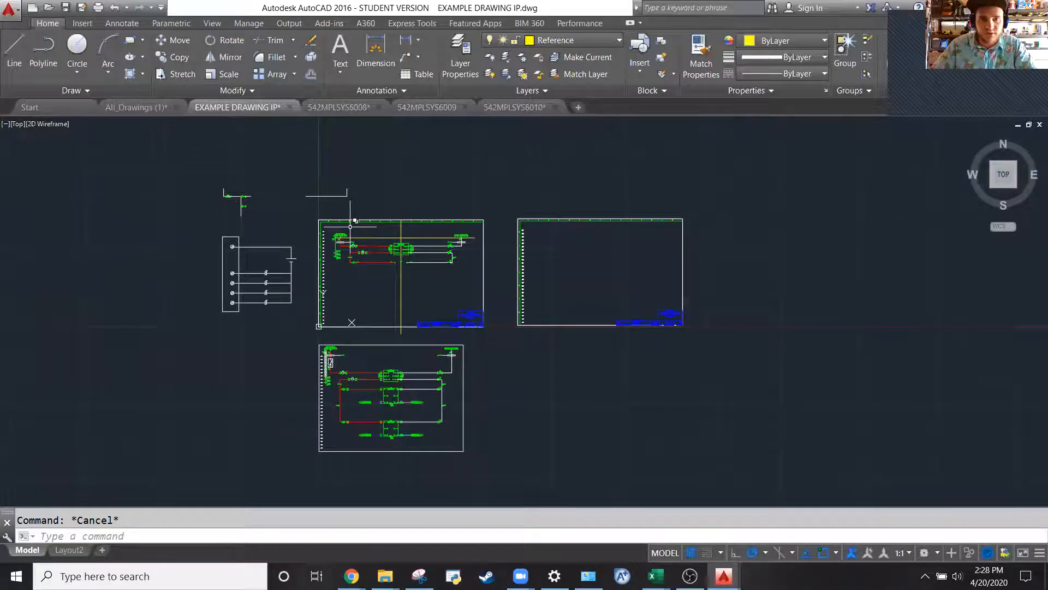
# Move the whole circuit with its horizontal reference line straight up about 6.9 units along the vertical centre line
pyautogui.scroll(5, 310, 250)
pyautogui.click(270, 225)
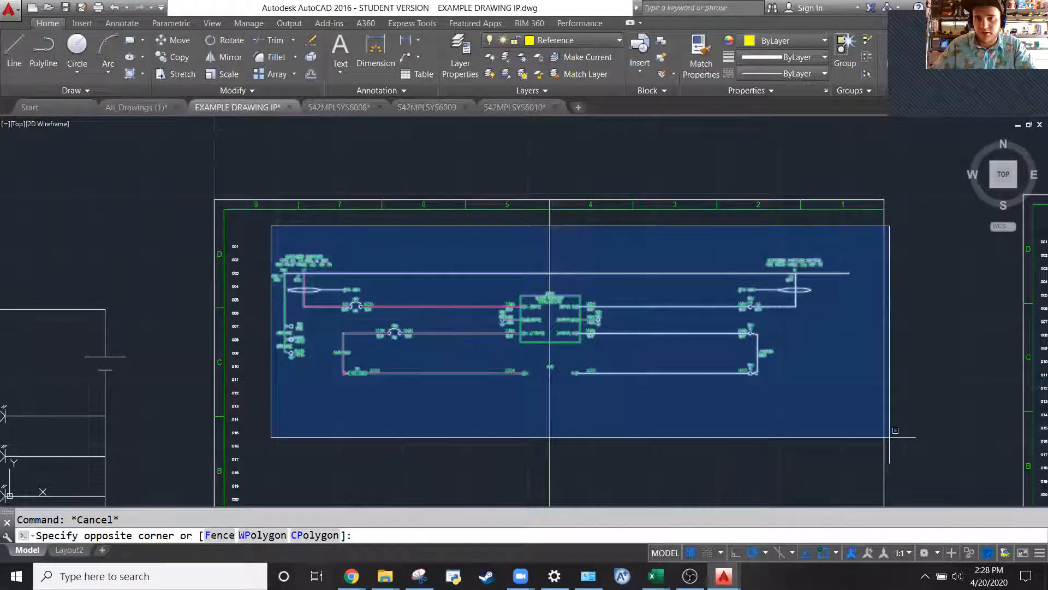
pyautogui.click(918, 464)
pyautogui.write('m')
pyautogui.press('Return')
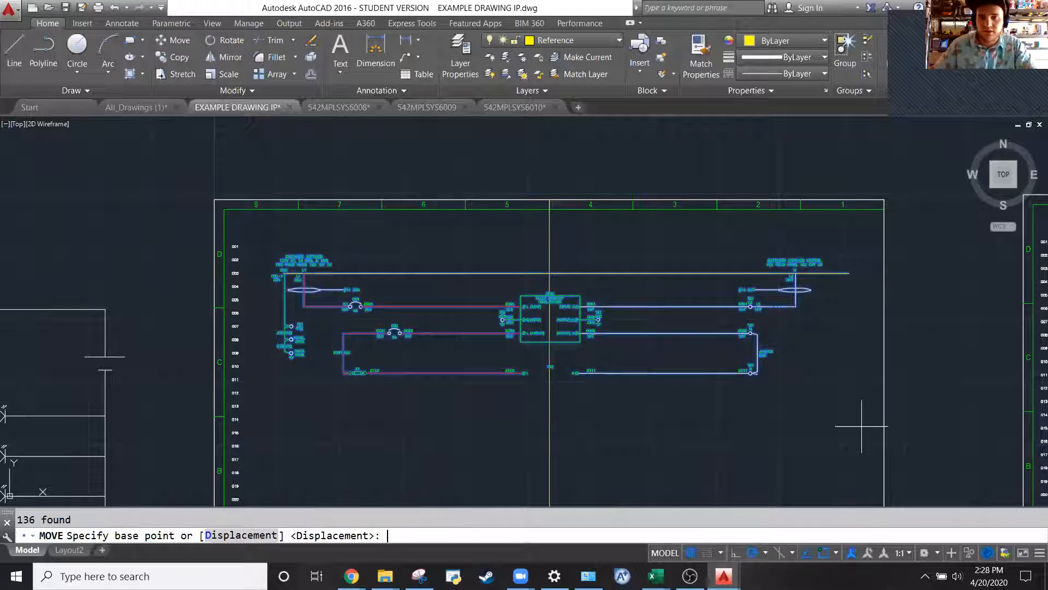
pyautogui.scroll(2, 538, 280)
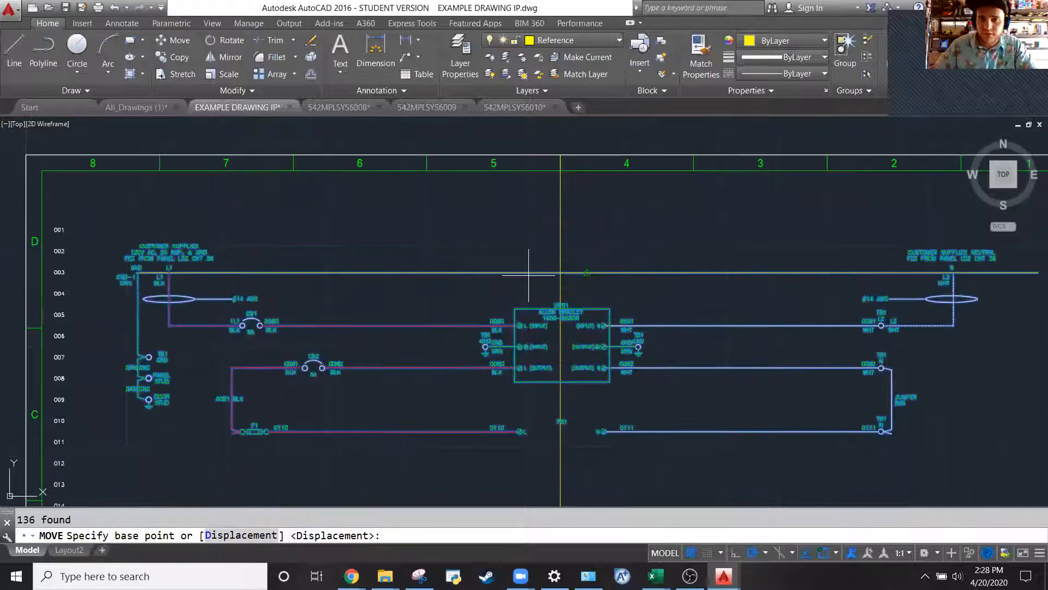
pyautogui.click(561, 271)
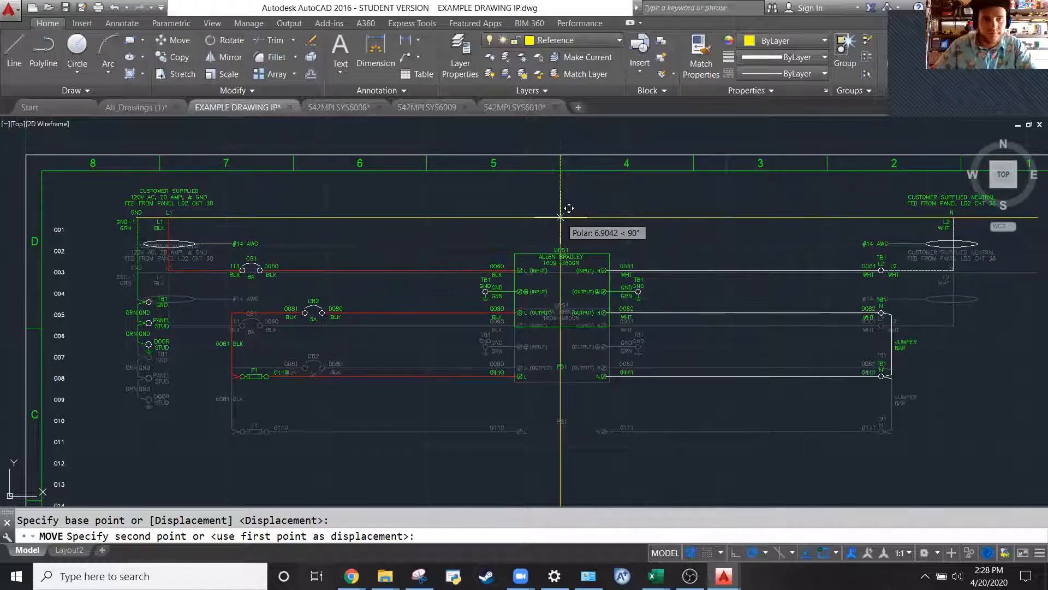
pyautogui.click(561, 218)
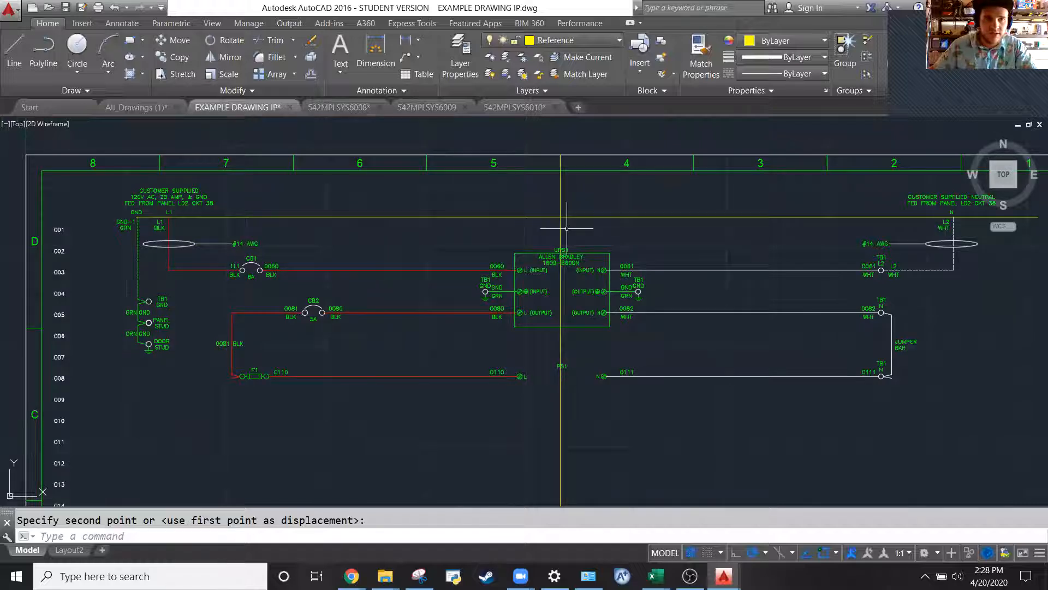
# Stretch the L1 end of the dashed CB1 rung segment horizontally past line number 003 and beyond the drawing border as an alignment guide
pyautogui.scroll(8, 31, 280)
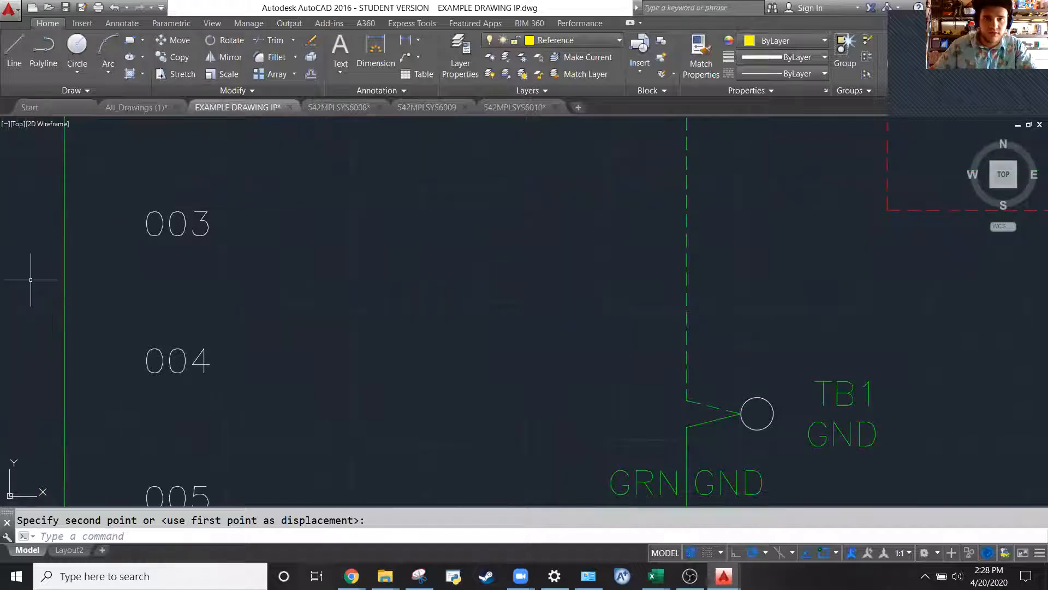
pyautogui.scroll(-2, 30, 280)
pyautogui.click(186, 271)
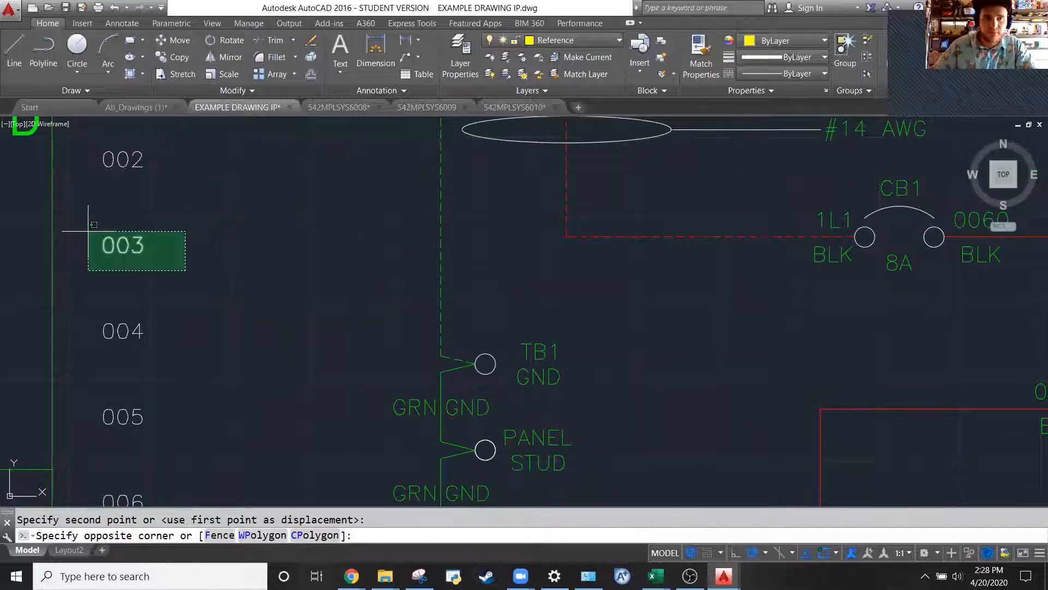
pyautogui.press('Escape')
pyautogui.scroll(-4, 264, 317)
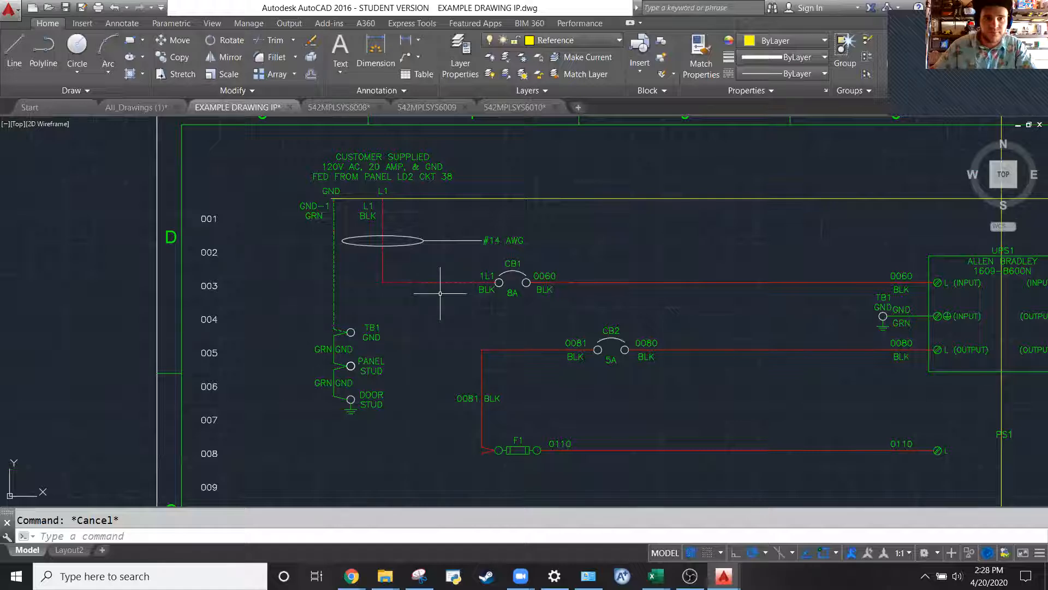
pyautogui.click(399, 284)
pyautogui.click(382, 282)
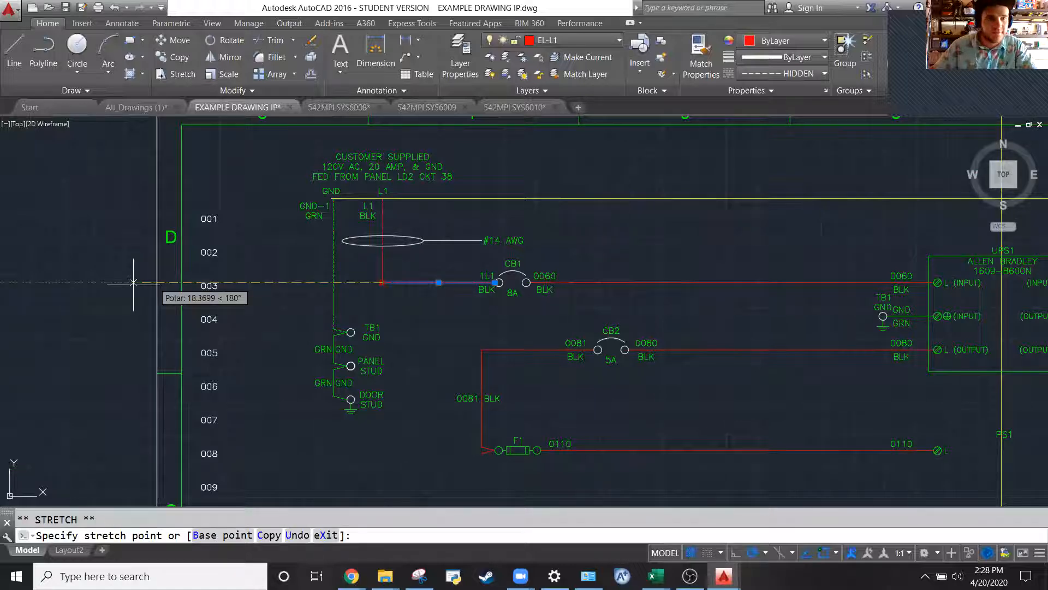
pyautogui.click(114, 282)
pyautogui.press('Escape')
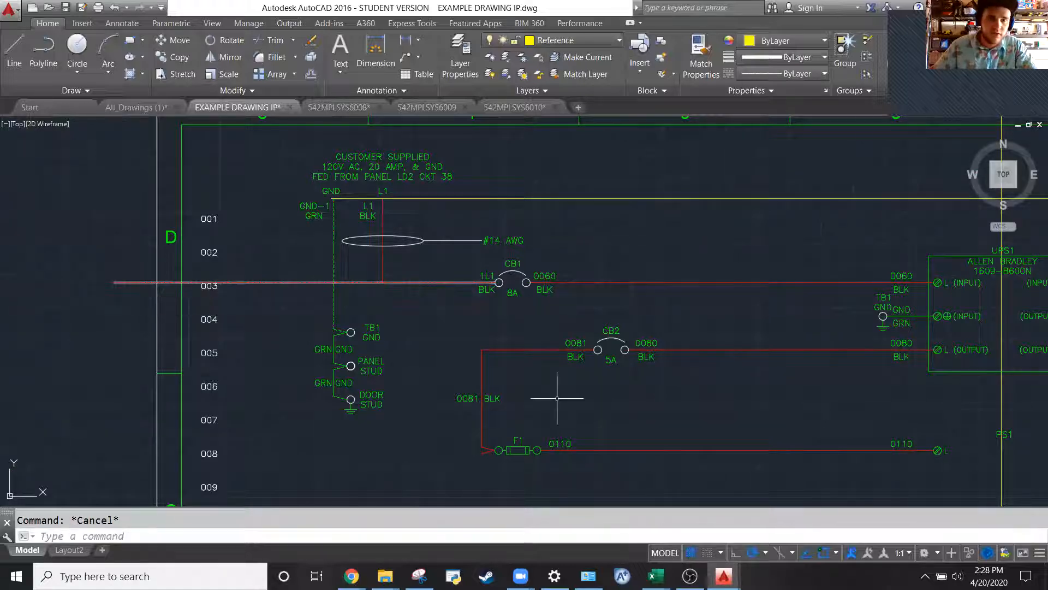
# Move the whole circuit, including the extended CB1 rung and horizontal reference line, straight down about 0.77 units
pyautogui.scroll(-2, 235, 270)
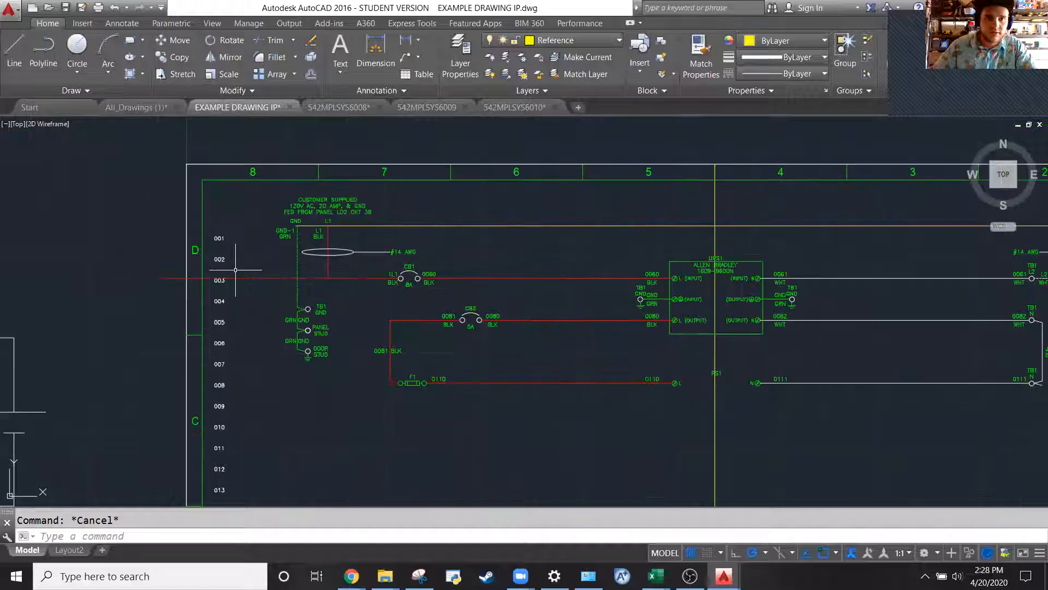
pyautogui.scroll(-2, 235, 269)
pyautogui.click(242, 215)
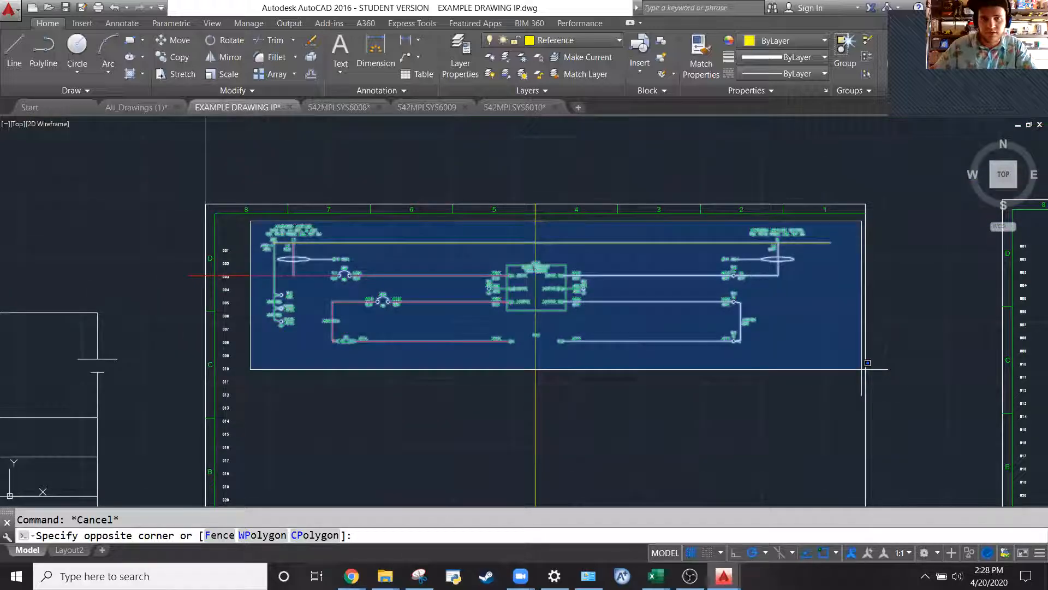
pyautogui.click(868, 361)
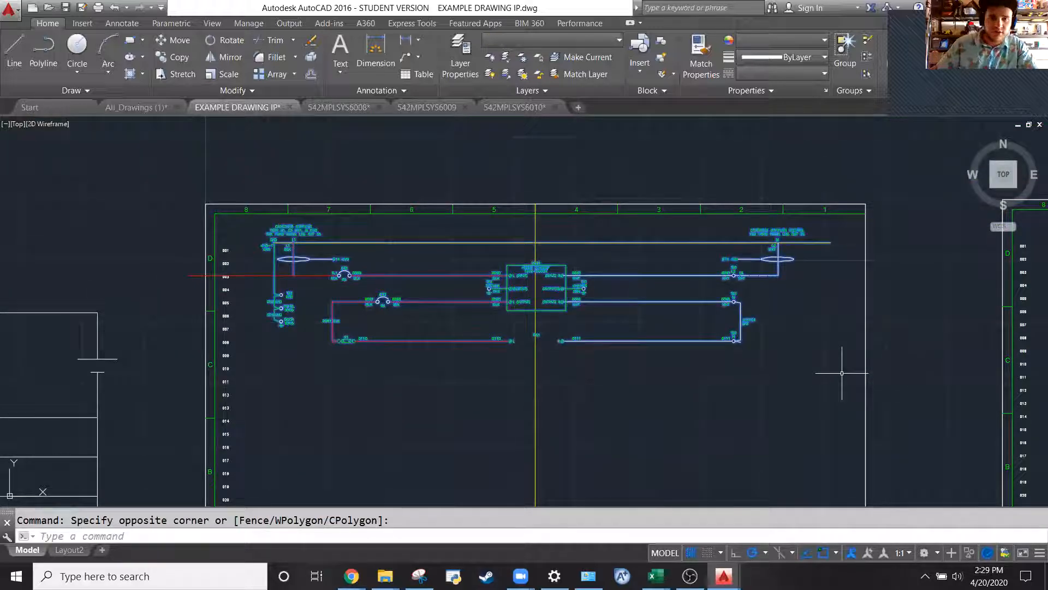
pyautogui.click(244, 266)
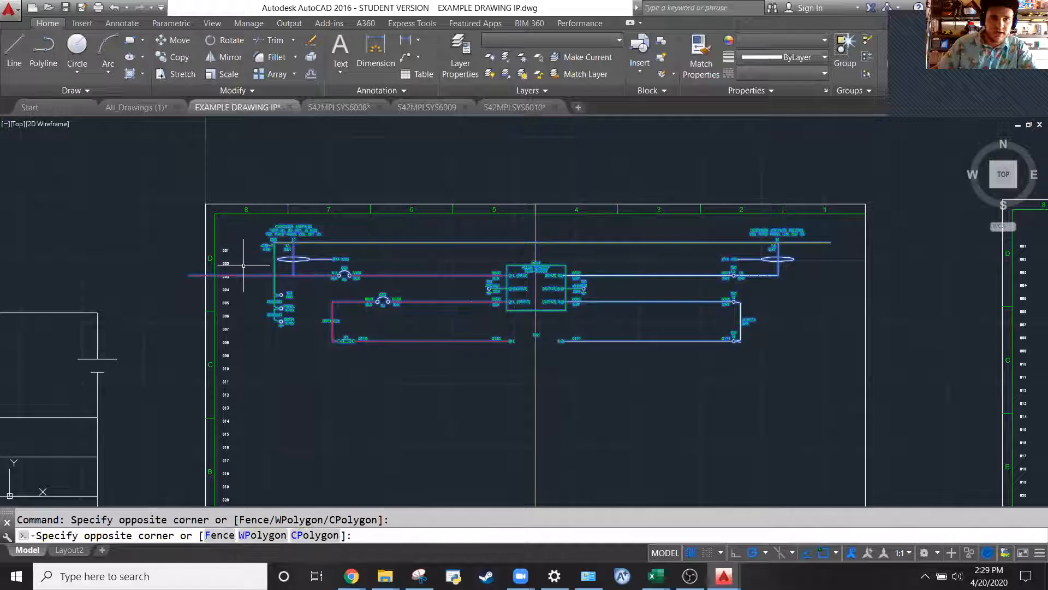
pyautogui.click(504, 401)
pyautogui.write('m')
pyautogui.press('Return')
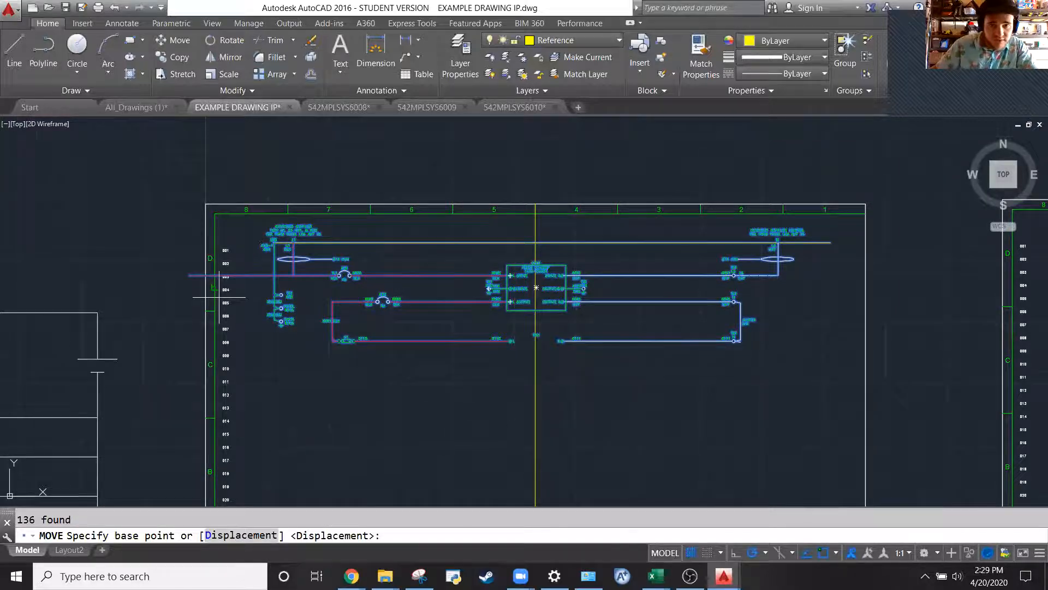
pyautogui.scroll(1, 487, 269)
pyautogui.click(563, 226)
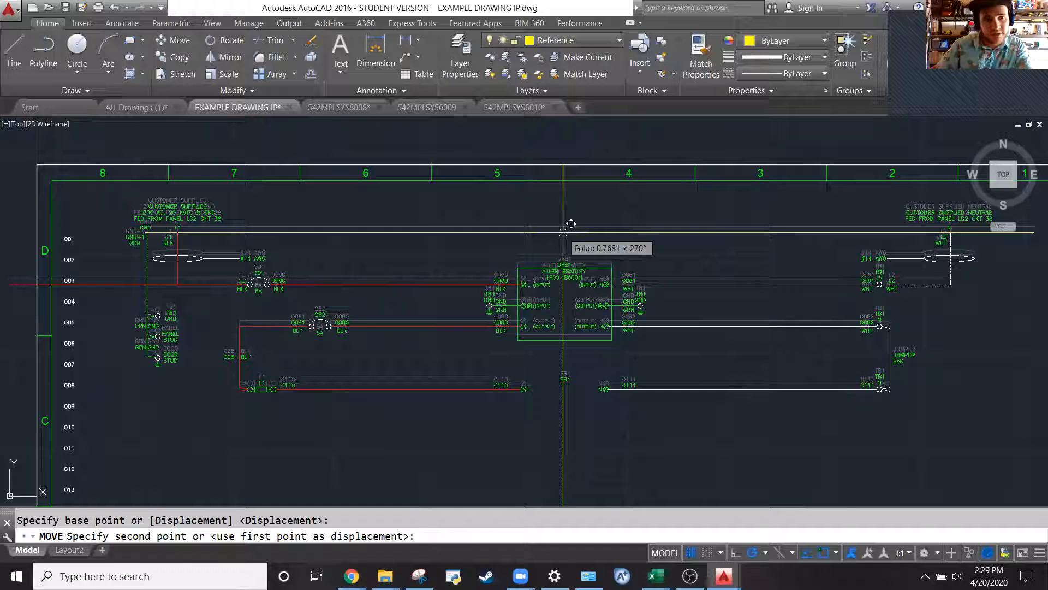
pyautogui.click(566, 229)
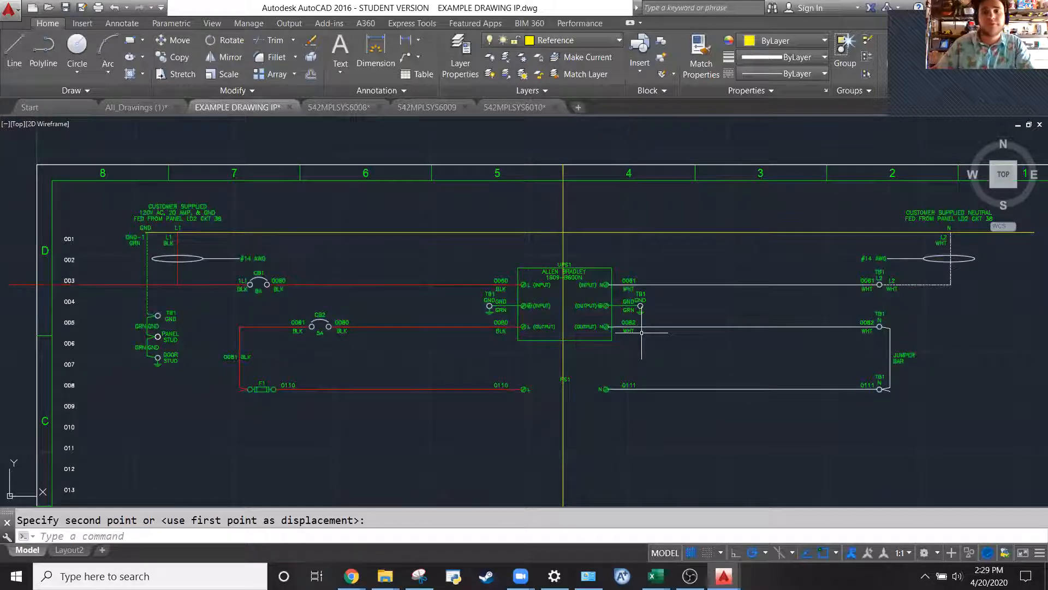
pyautogui.press('Escape')
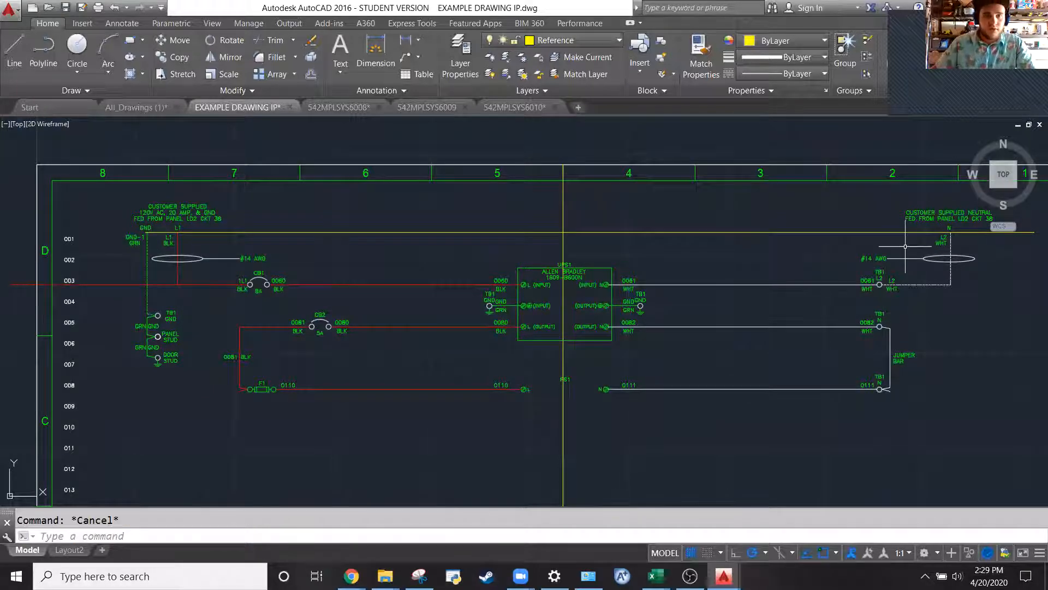
# Stretch the extended end of the dashed CB1 rung segment back to the lower end of the vertical L1 line
pyautogui.scroll(-2, 930, 250)
pyautogui.scroll(4, 445, 281)
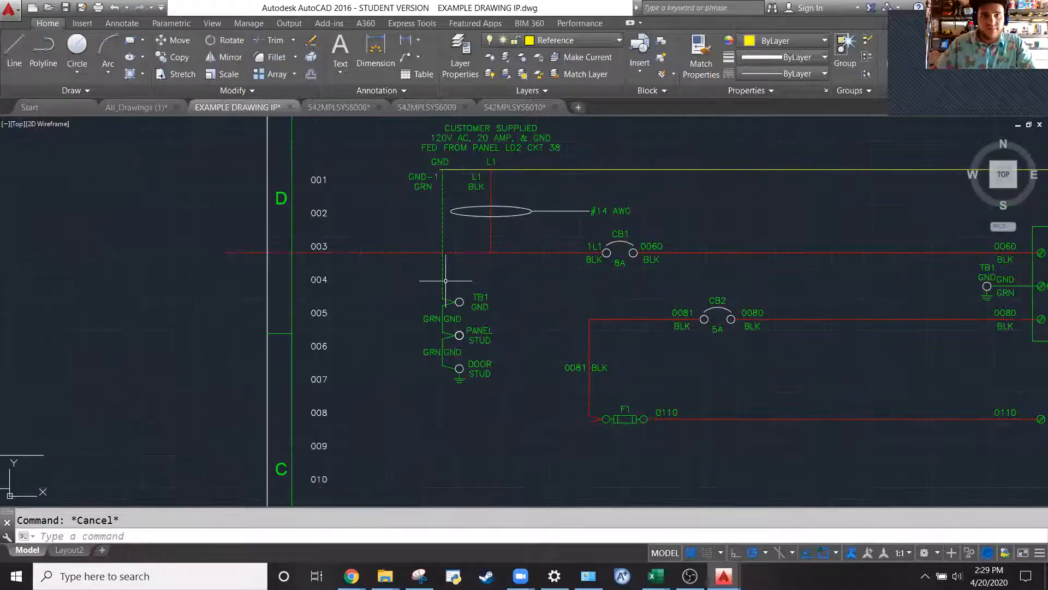
pyautogui.click(391, 290)
pyautogui.click(379, 252)
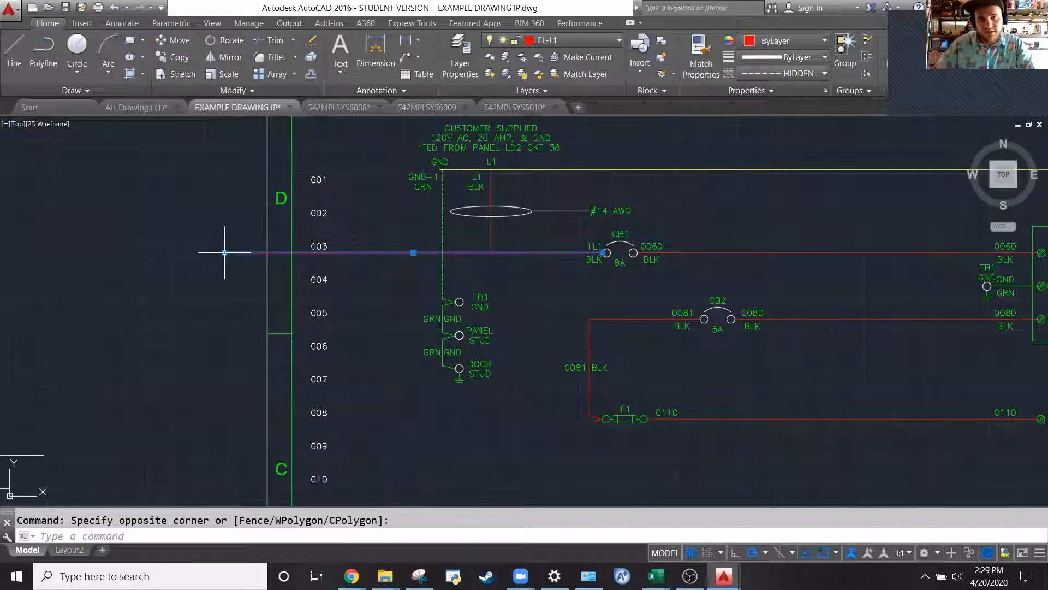
pyautogui.click(225, 252)
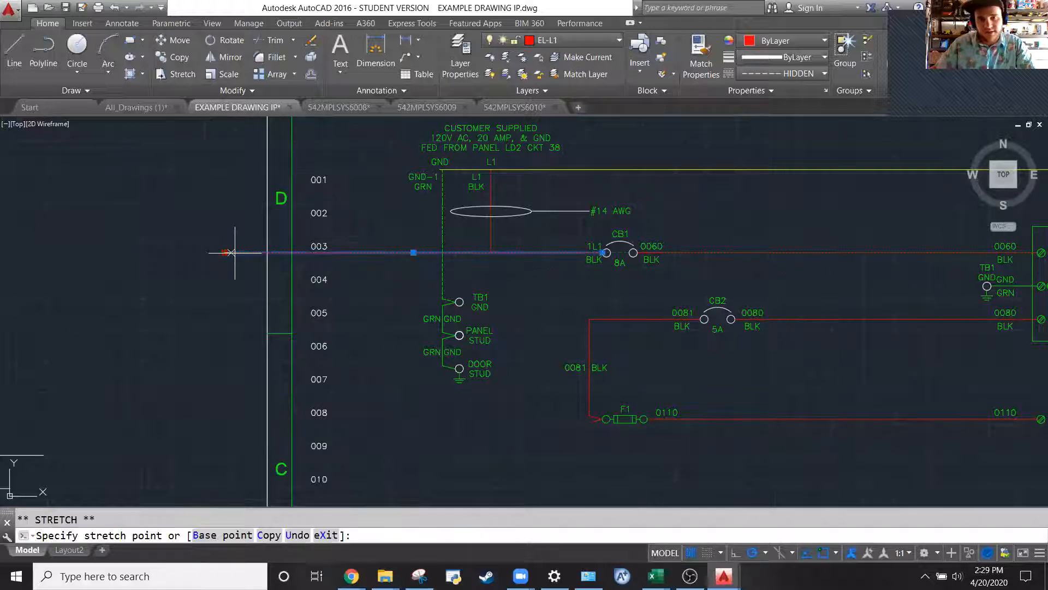
pyautogui.click(491, 252)
pyautogui.press('Escape')
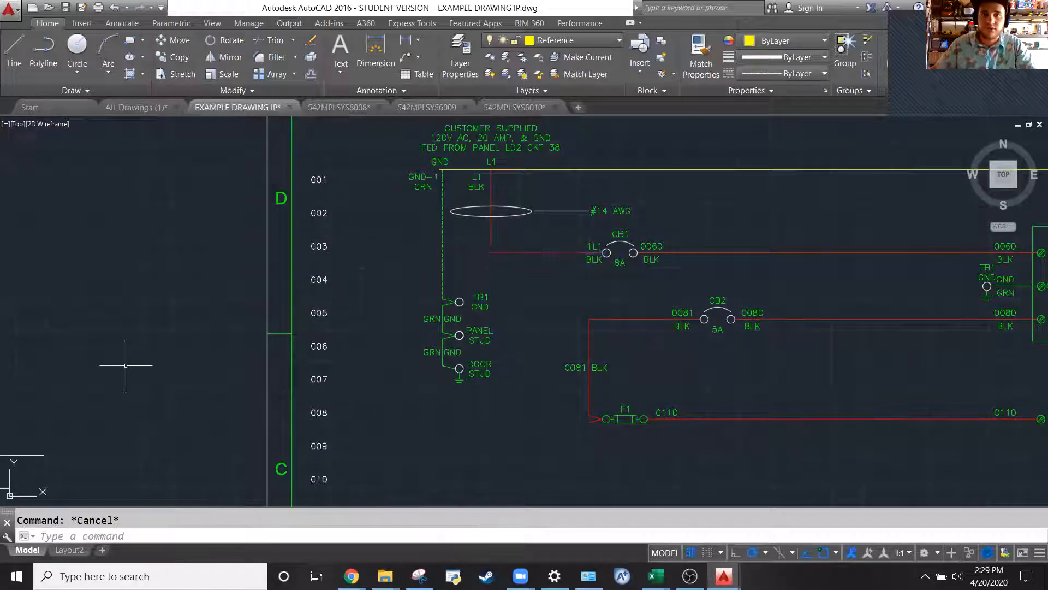
pyautogui.scroll(-2, 221, 270)
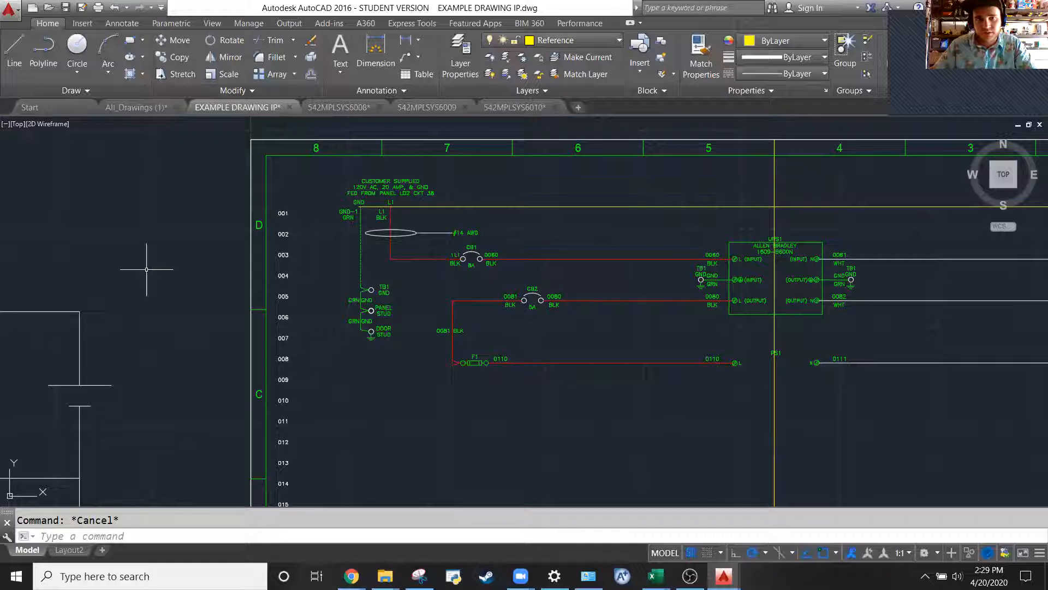
# Change the 1L1 wire label on the supply side of CB1 to L1, matching the removed disconnect switch
pyautogui.scroll(2, 472, 245)
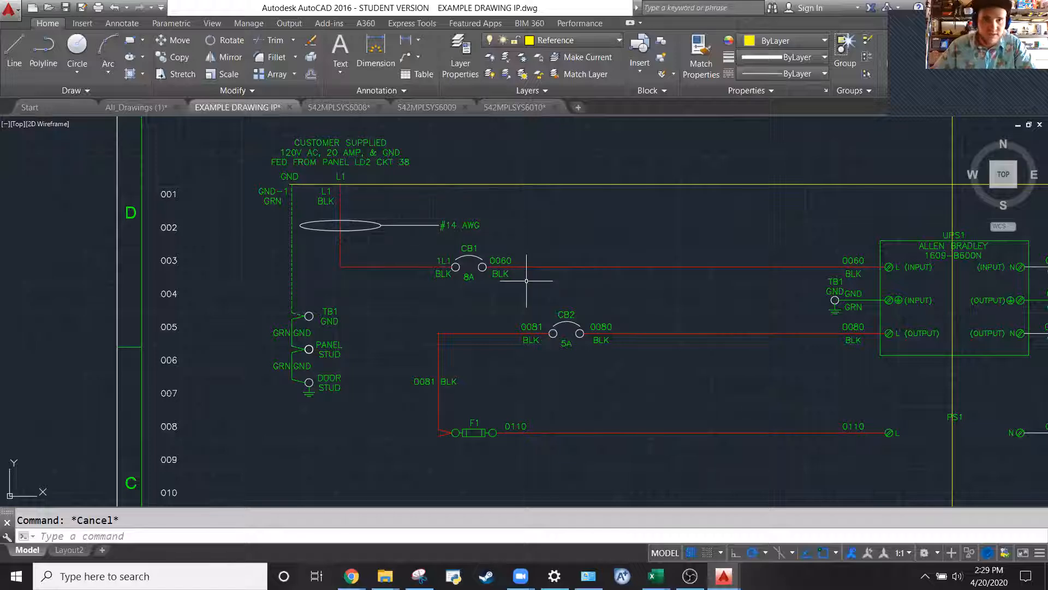
pyautogui.scroll(-6, 435, 248)
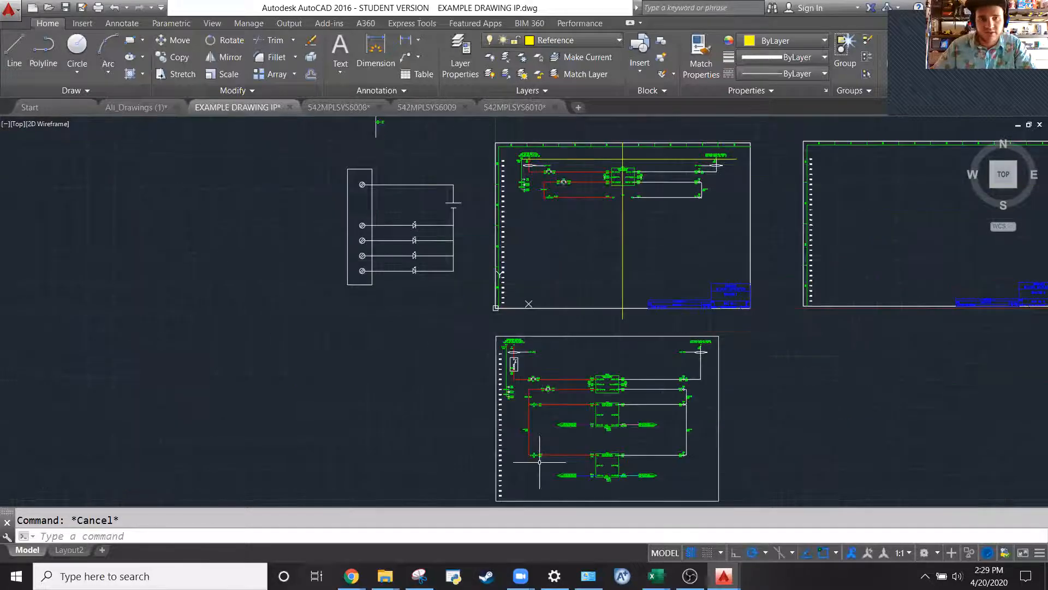
pyautogui.scroll(8, 519, 378)
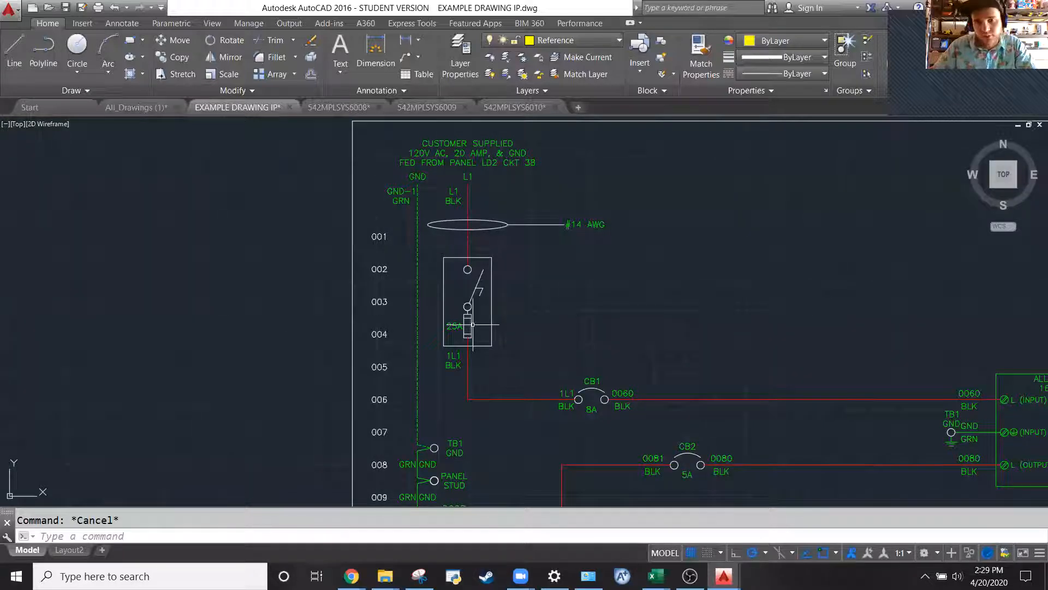
pyautogui.scroll(-8, 471, 446)
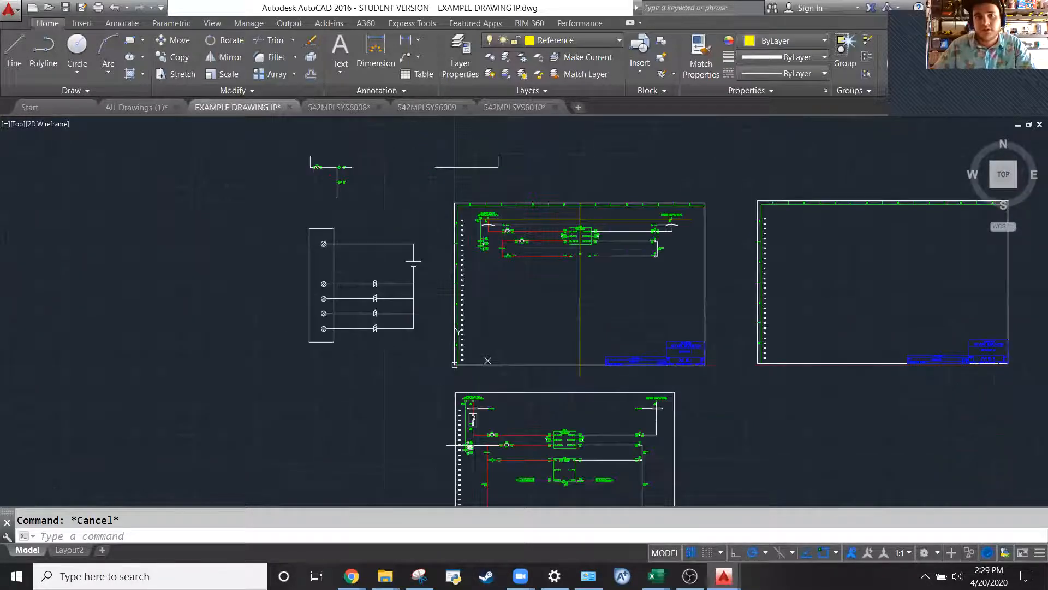
pyautogui.scroll(8, 468, 198)
pyautogui.scroll(4, 485, 244)
pyautogui.click(491, 245)
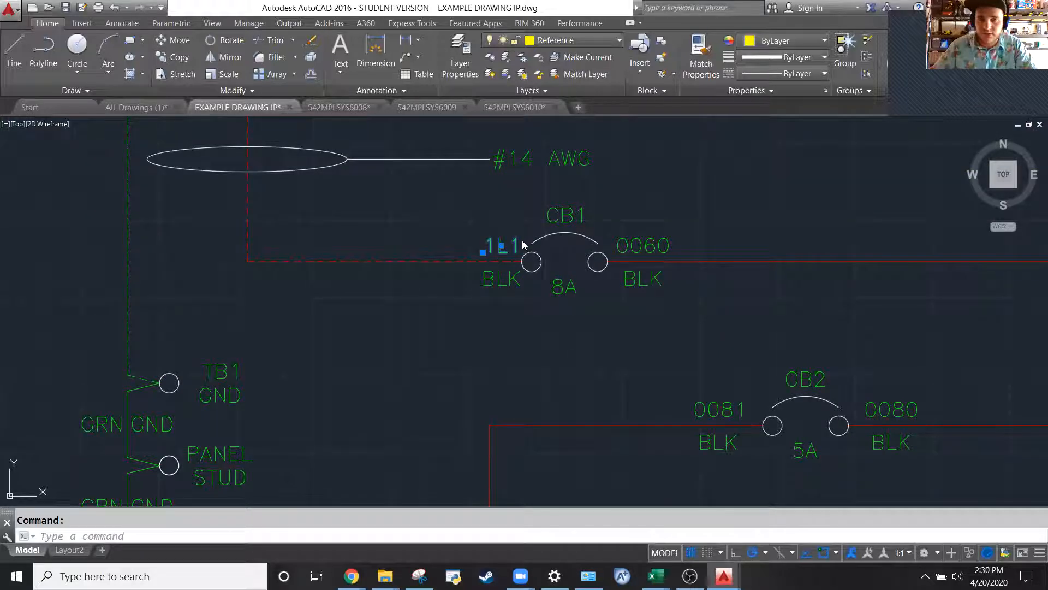
pyautogui.doubleClick(498, 246)
pyautogui.click(498, 247)
pyautogui.press('BackSpace')
pyautogui.click(808, 186)
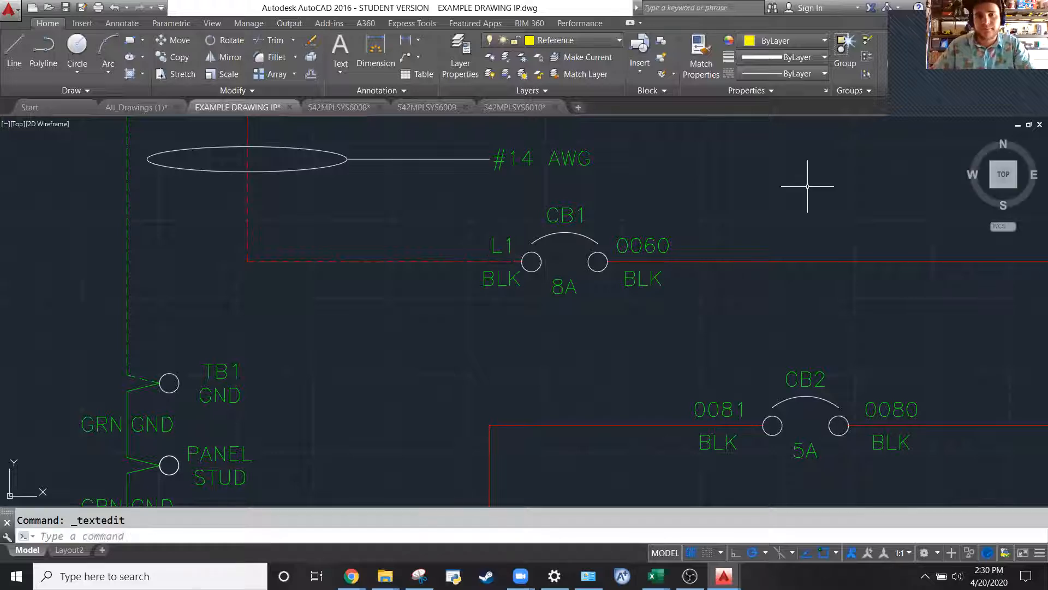
pyautogui.scroll(-4, 808, 186)
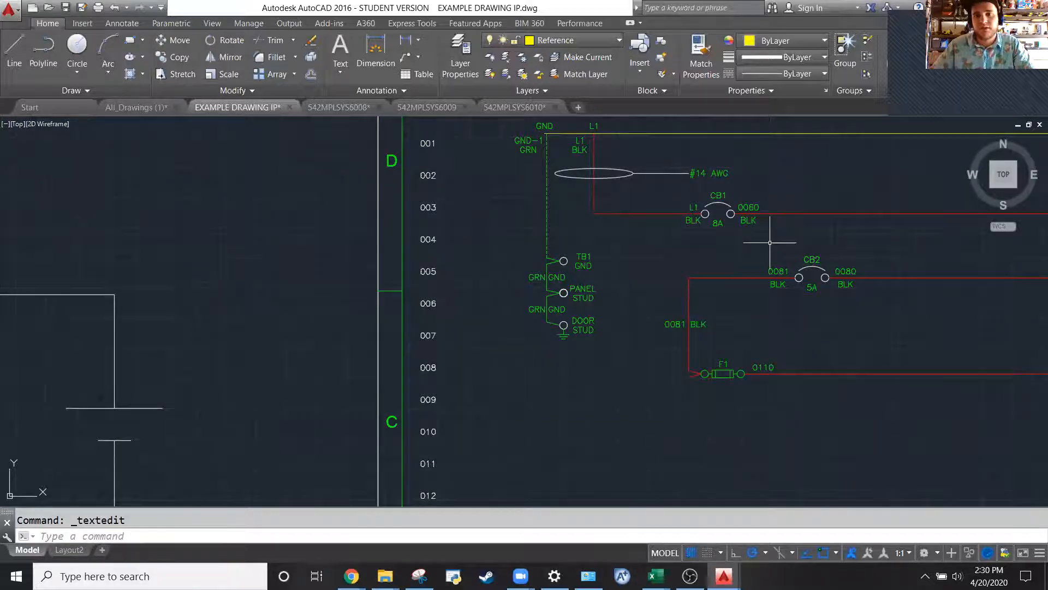
pyautogui.scroll(-2, 770, 243)
pyautogui.scroll(2, 725, 255)
pyautogui.scroll(-2, 241, 264)
pyautogui.scroll(2, 546, 228)
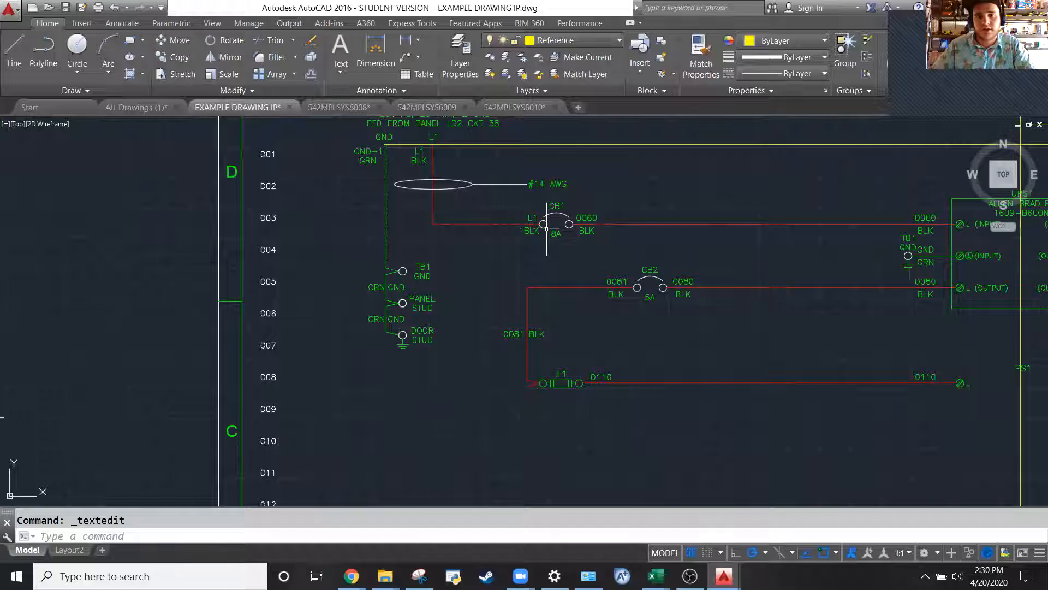
pyautogui.scroll(2, 547, 229)
pyautogui.click(628, 222)
pyautogui.click(667, 193)
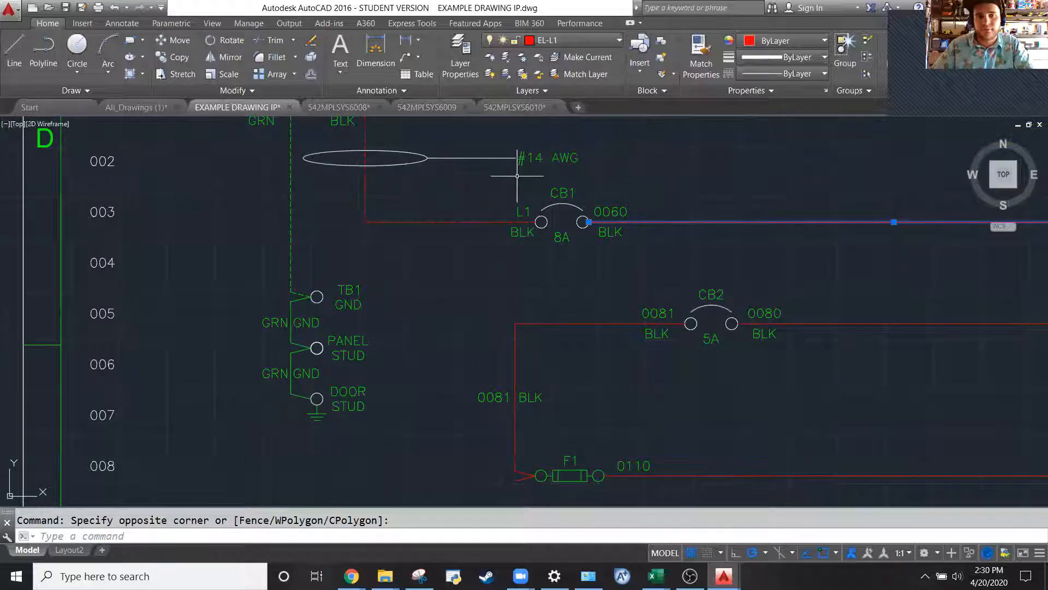
pyautogui.press('Escape')
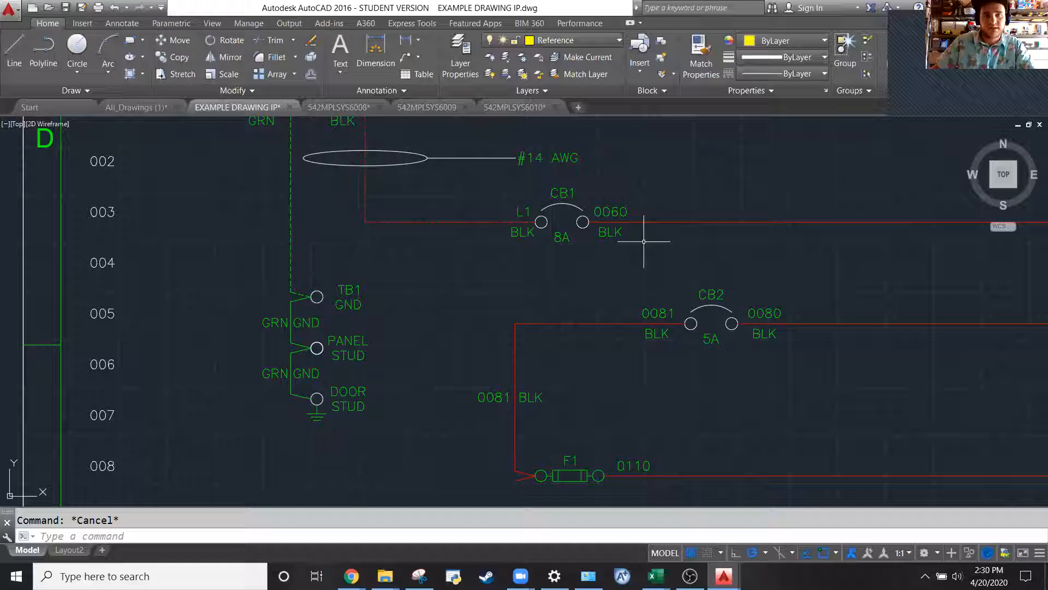
pyautogui.click(106, 217)
pyautogui.press('Escape')
# Renumber the black wire on the load side of CB1 as 0030 to match line number 003
pyautogui.click(610, 212)
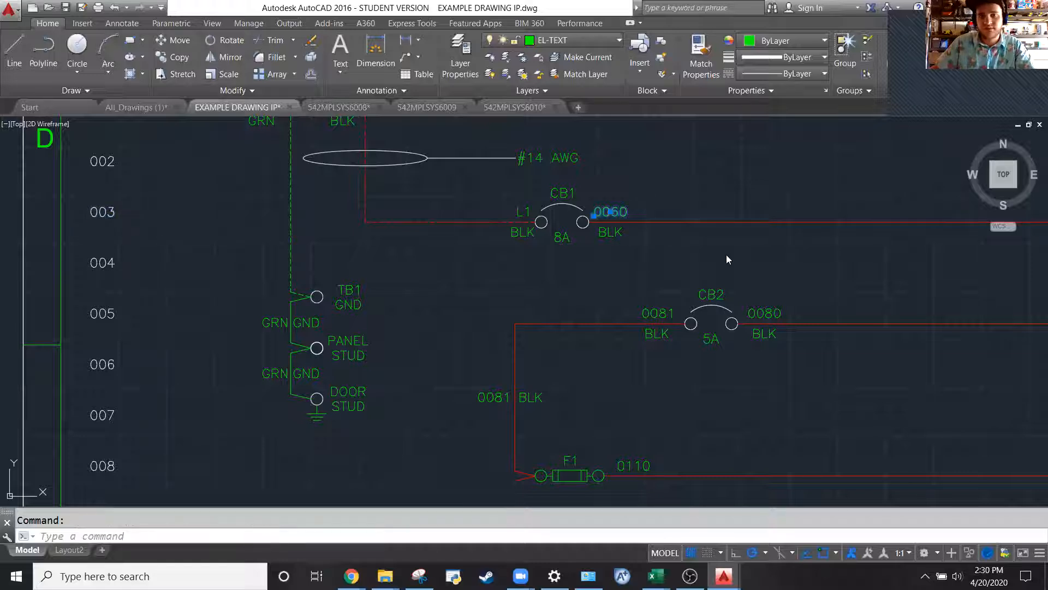
pyautogui.doubleClick(594, 214)
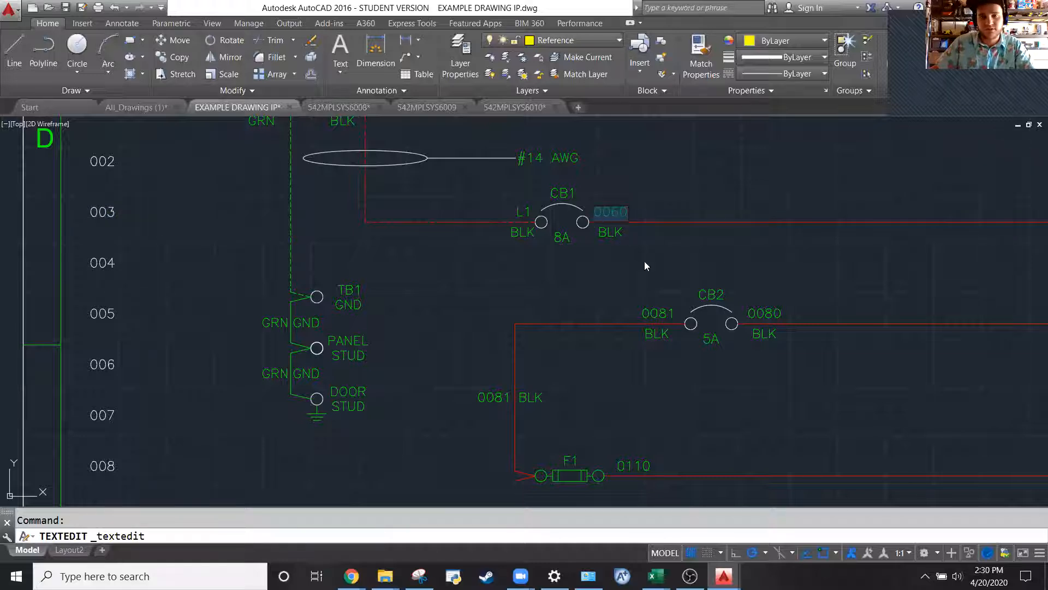
pyautogui.write('0030')
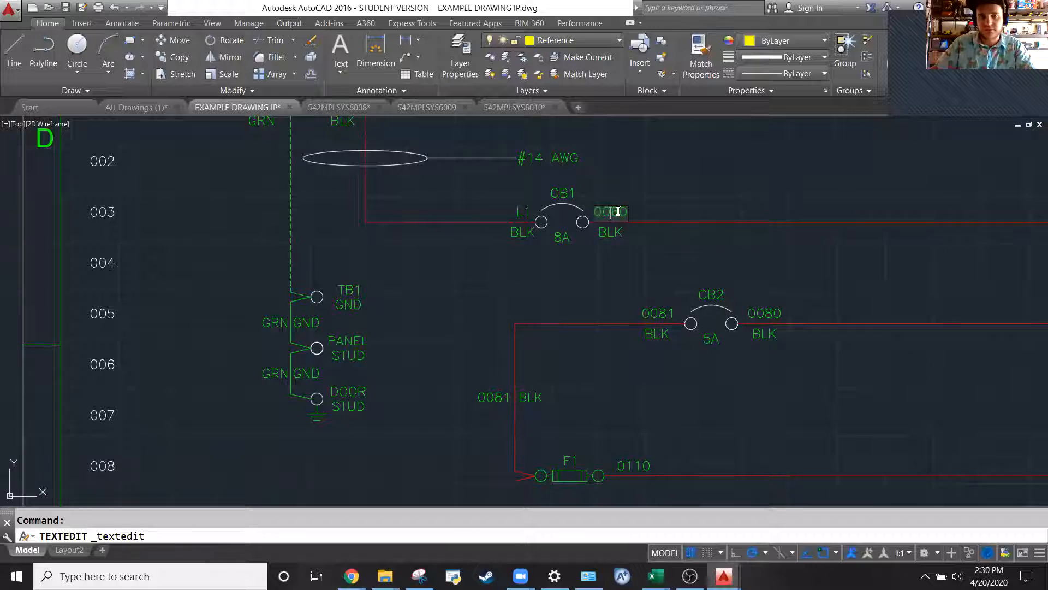
pyautogui.press('Return')
# Renumber the same black wire at the UPS1 L (INPUT) terminal as 0030
pyautogui.scroll(-5, 619, 212)
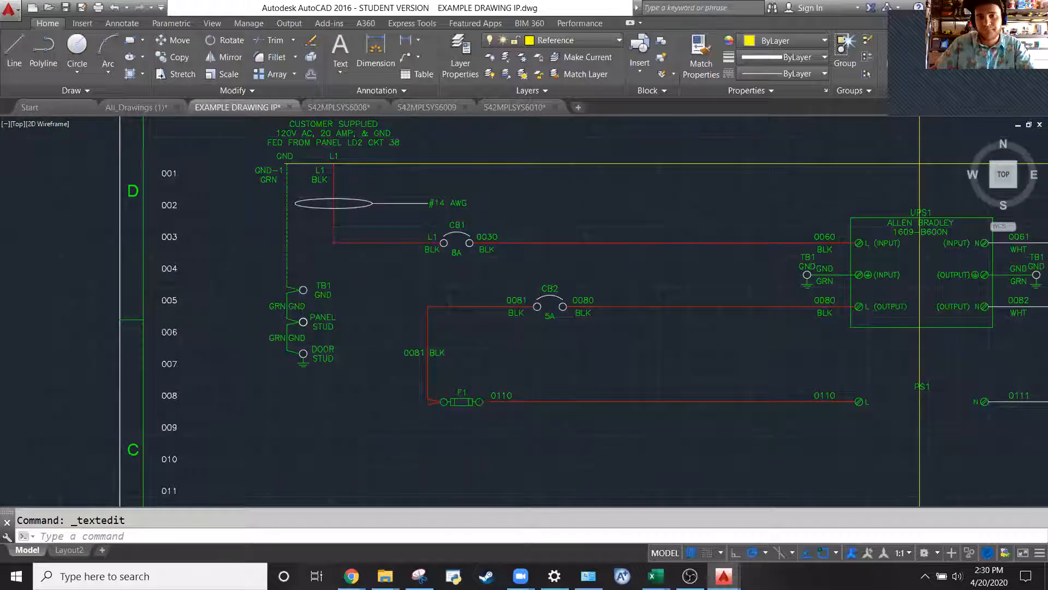
pyautogui.scroll(5, 589, 275)
pyautogui.click(595, 276)
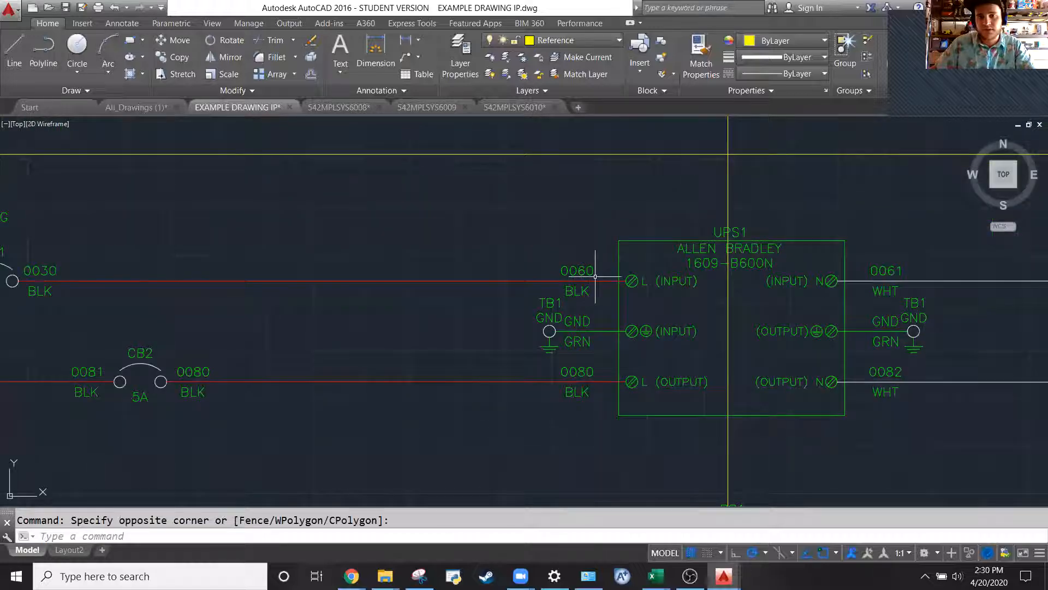
pyautogui.click(579, 271)
pyautogui.doubleClick(579, 272)
pyautogui.press('BackSpace')
pyautogui.write('3')
pyautogui.press('Return')
# Renumber the white wire at the UPS1 N (INPUT) terminal as 0030
pyautogui.scroll(-2, 104, 278)
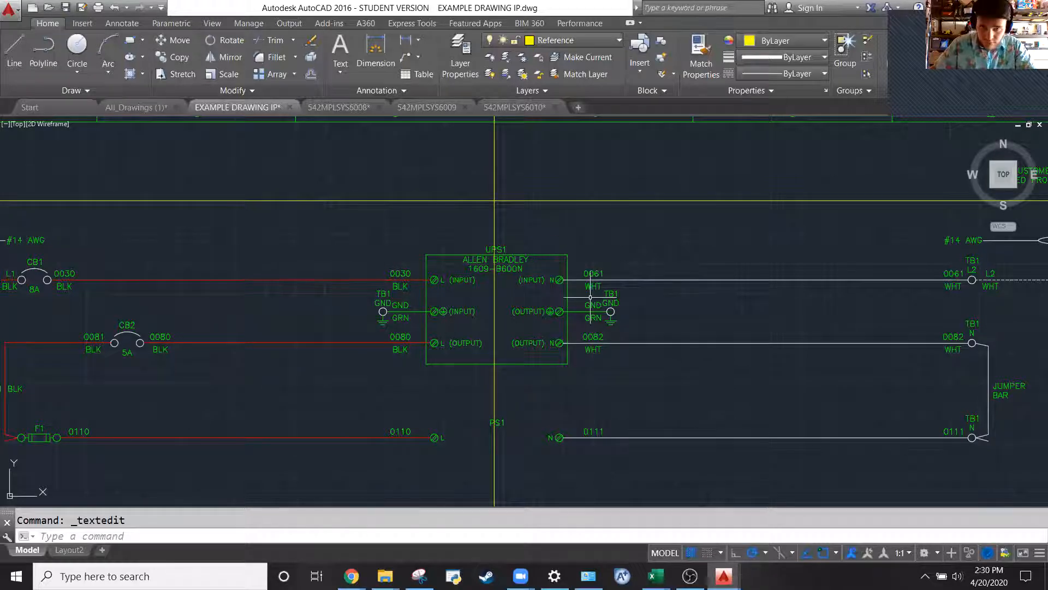
pyautogui.click(595, 275)
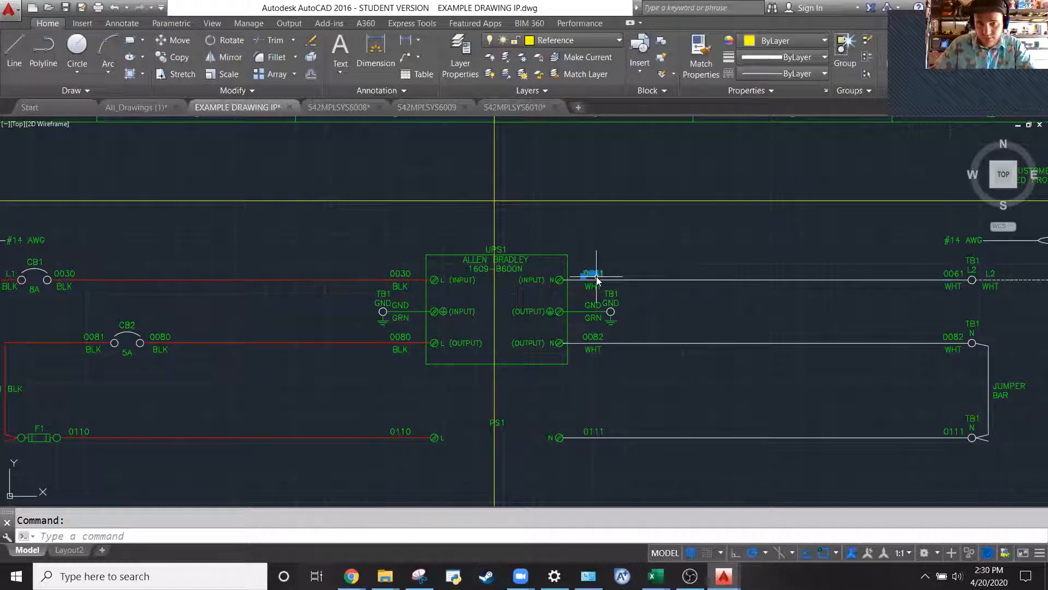
pyautogui.write('003')
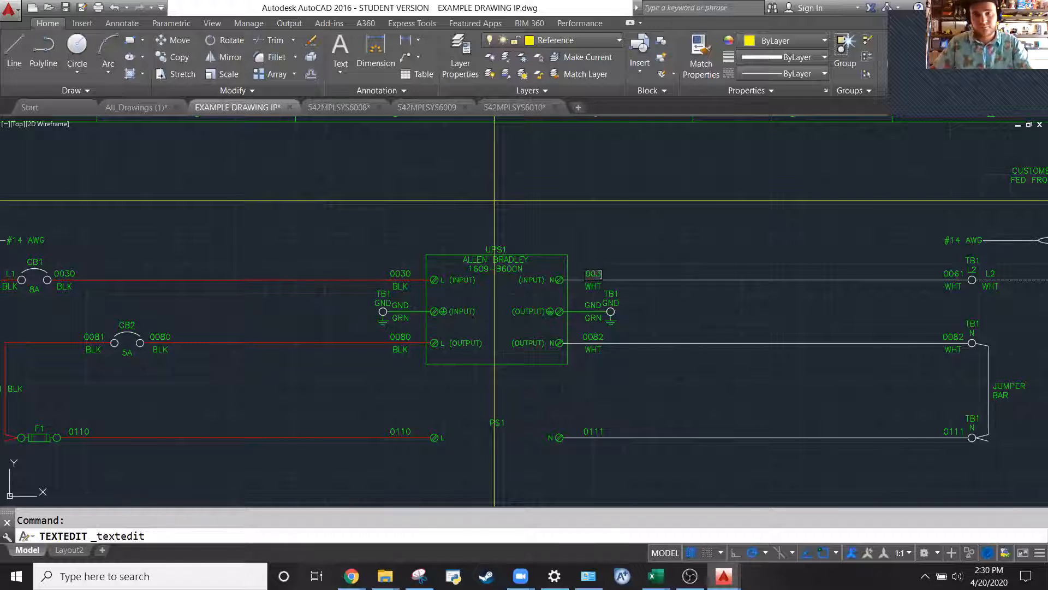
pyautogui.write('0')
pyautogui.press('Return')
# Renumber the white wire's far end at the TB1 L2 terminal as 0030
pyautogui.scroll(3, 666, 326)
pyautogui.doubleClick(666, 326)
pyautogui.write('0030')
pyautogui.press('Return')
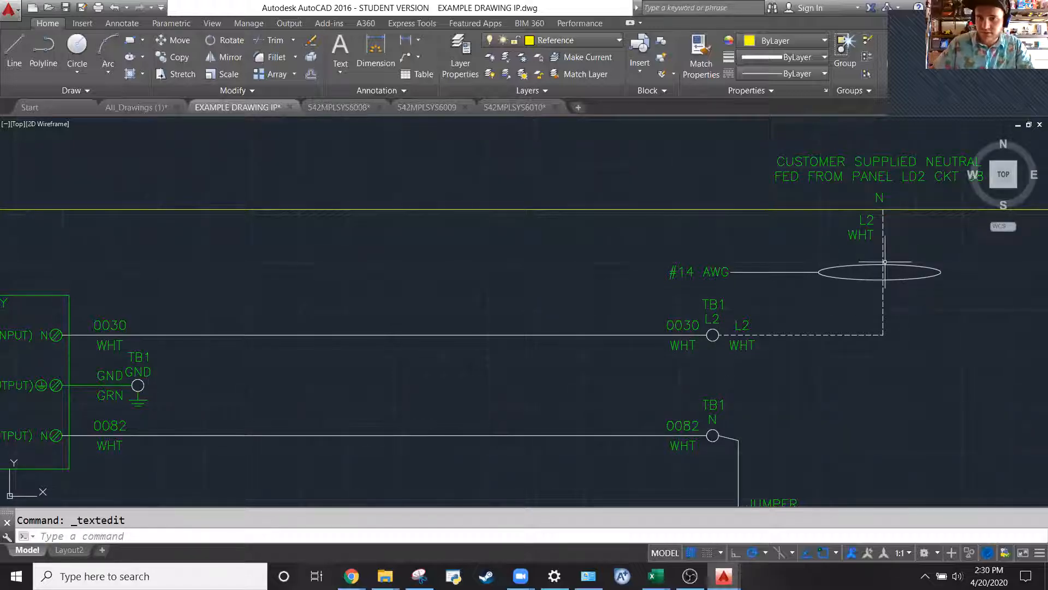
pyautogui.click(775, 272)
pyautogui.click(637, 256)
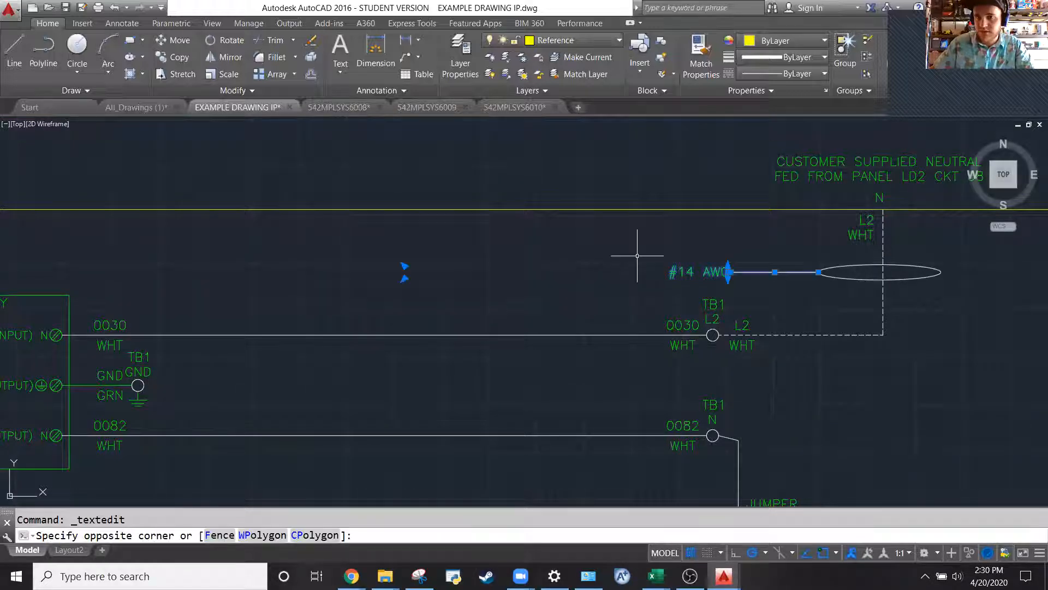
pyautogui.press('Escape')
# Replace the panel and circuit designations in the CUSTOMER SUPPLIED NEUTRAL note with the placeholders "xxx" and "xx"
pyautogui.scroll(-4, 1006, 248)
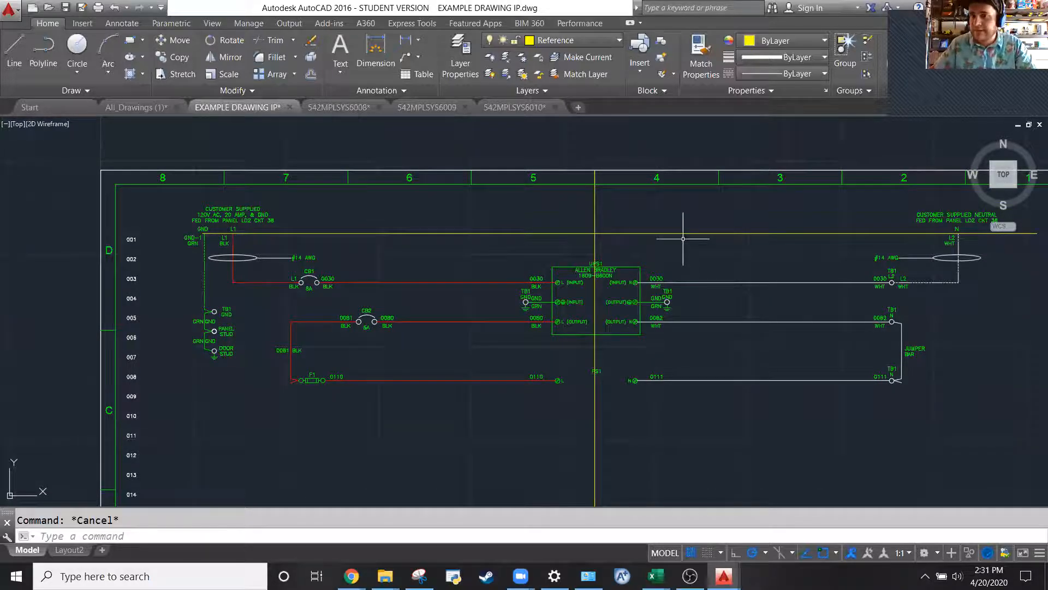
pyautogui.scroll(-2, 562, 268)
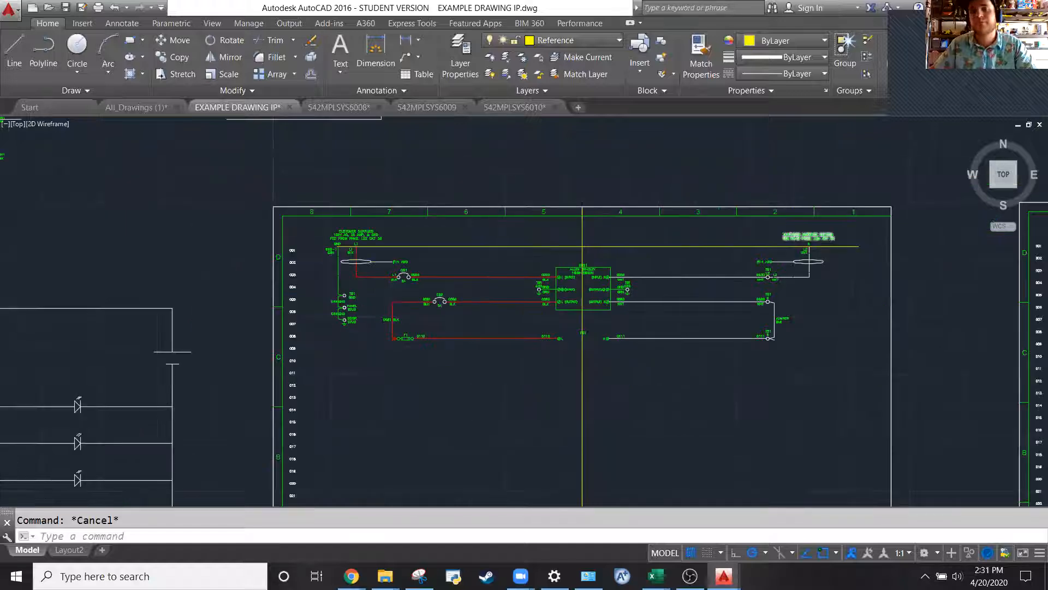
pyautogui.scroll(5, 874, 233)
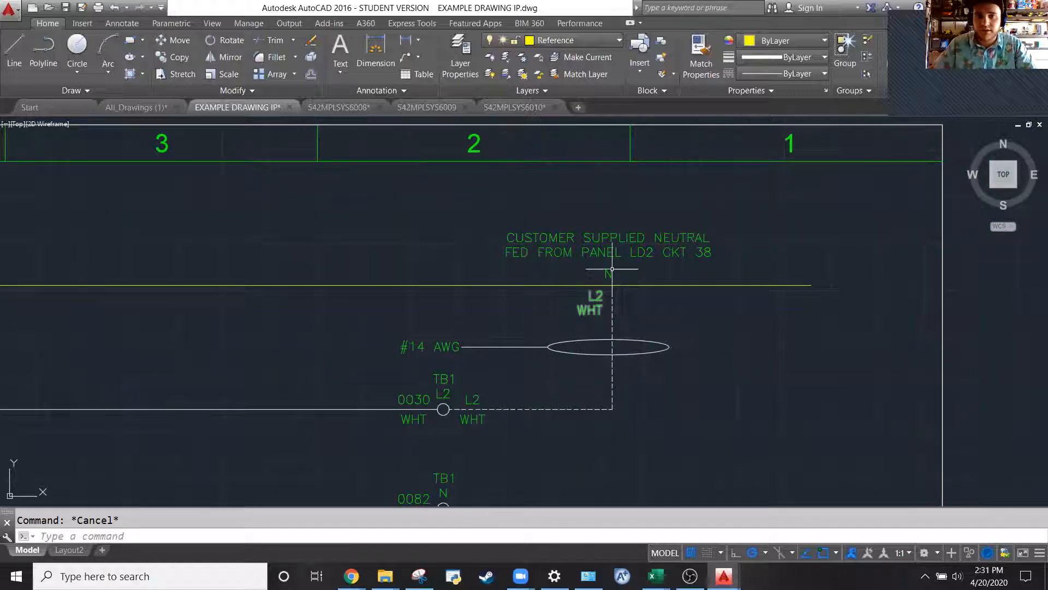
pyautogui.scroll(2, 650, 257)
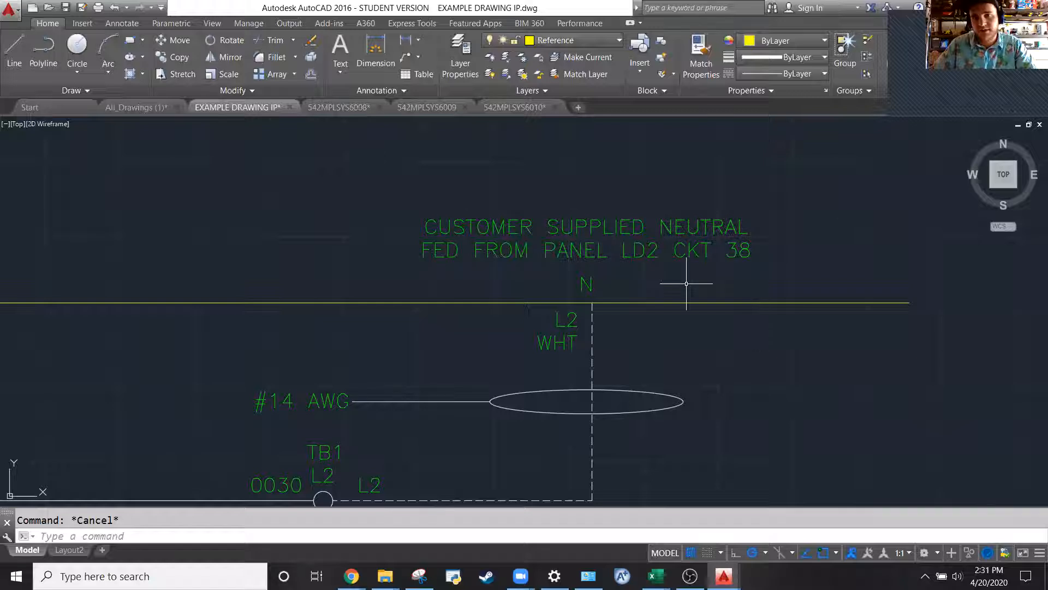
pyautogui.click(686, 252)
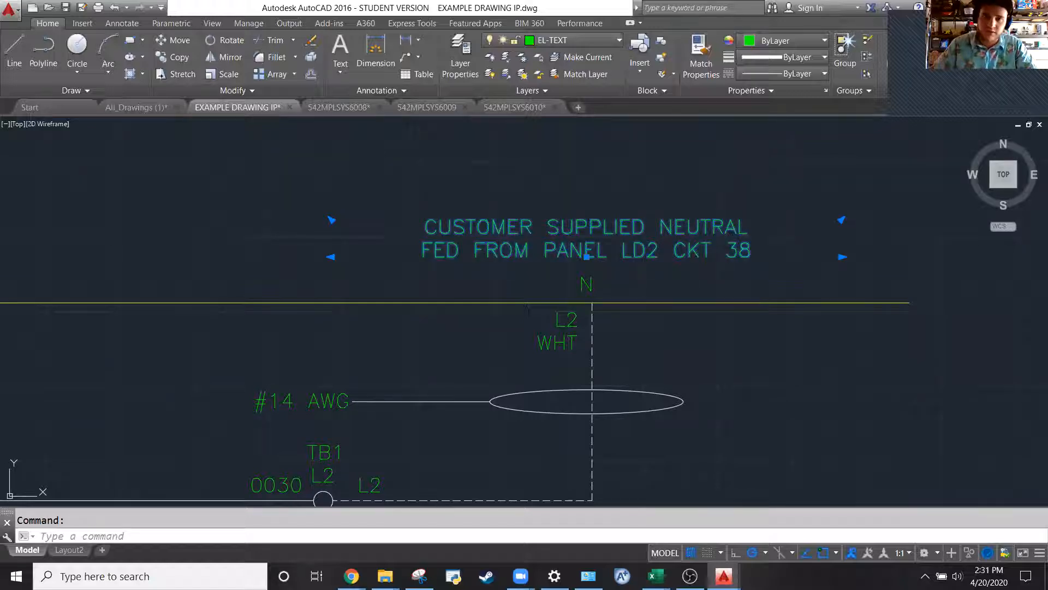
pyautogui.doubleClick(646, 250)
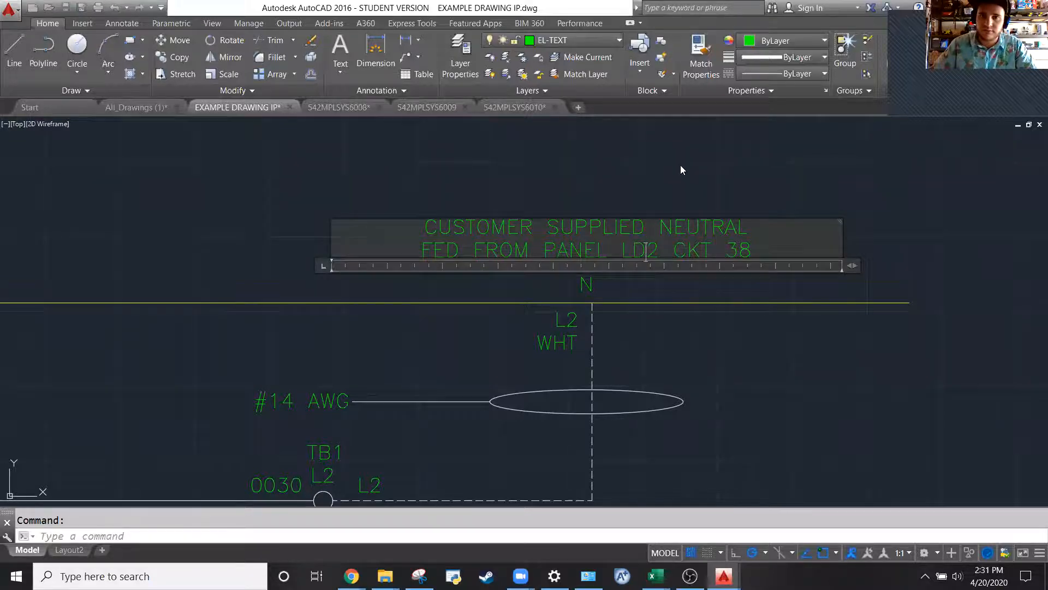
pyautogui.press('Escape')
pyautogui.doubleClick(657, 253)
pyautogui.write('xxx')
pyautogui.doubleClick(736, 251)
pyautogui.write('xx')
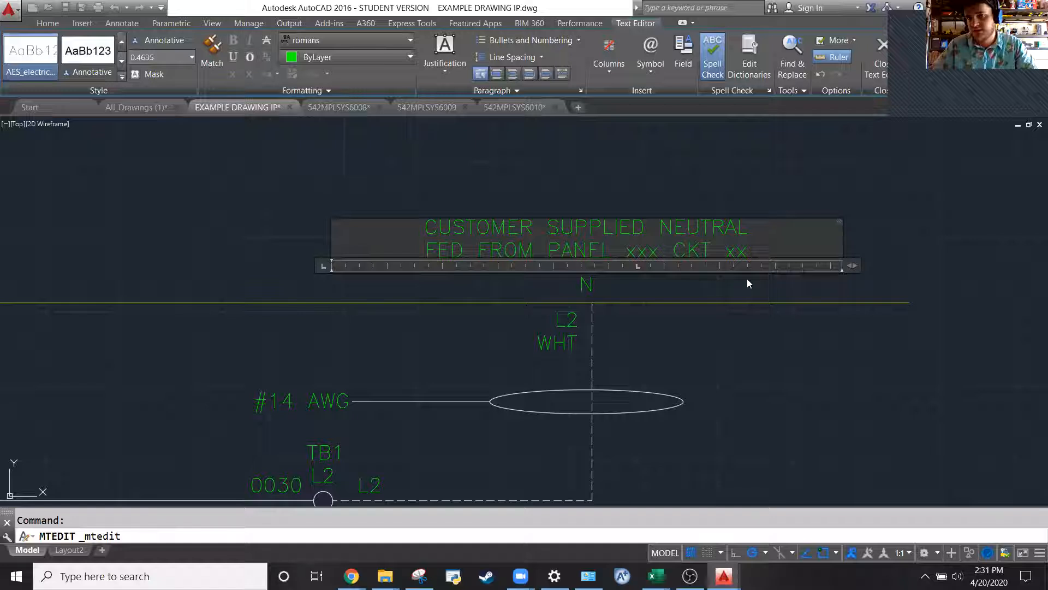
pyautogui.click(748, 279)
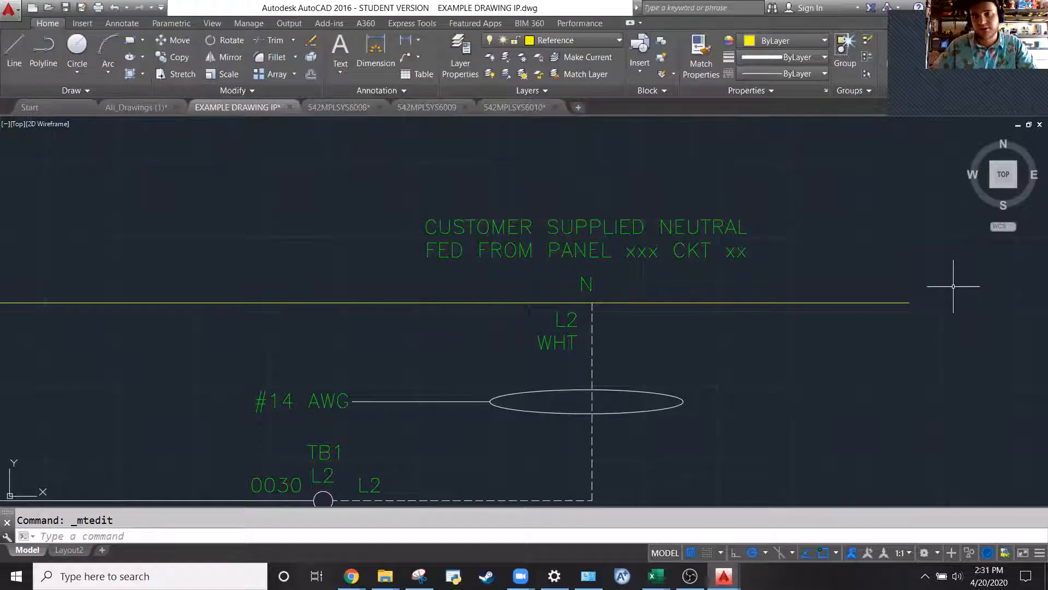
# Edit the 120V AC customer supply note above L1 to read 10 AMP, with placeholders PANEL xxx and CKT xx
pyautogui.scroll(-6, 953, 286)
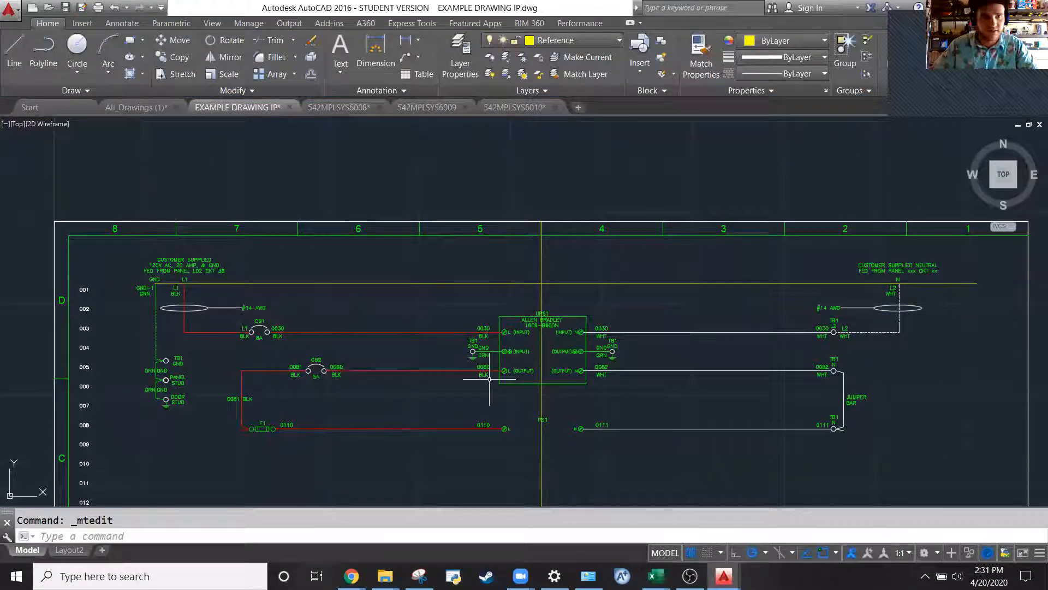
pyautogui.scroll(2, 154, 279)
pyautogui.scroll(3, 154, 276)
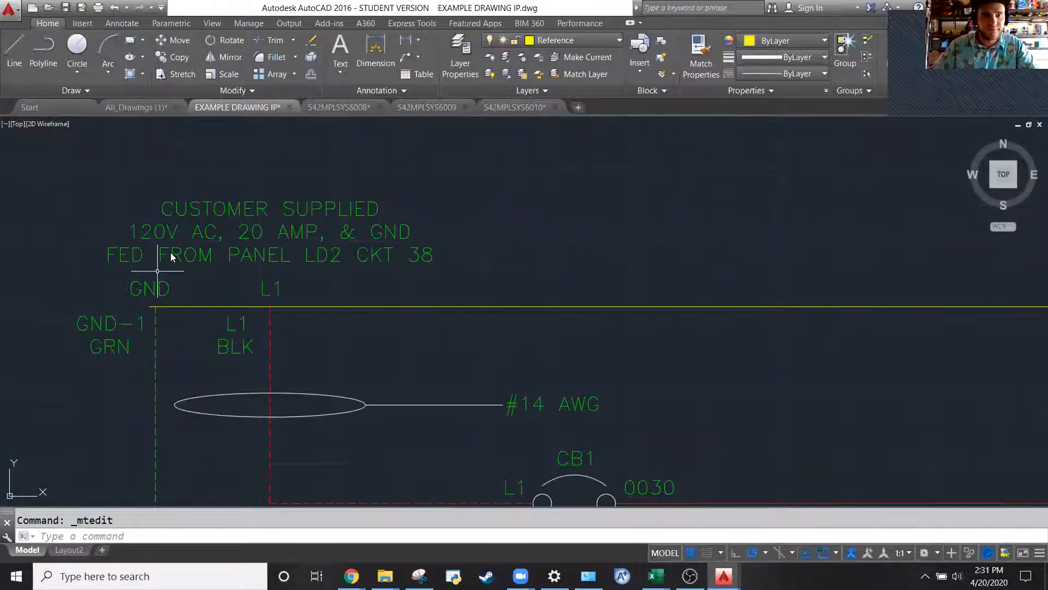
pyautogui.doubleClick(252, 231)
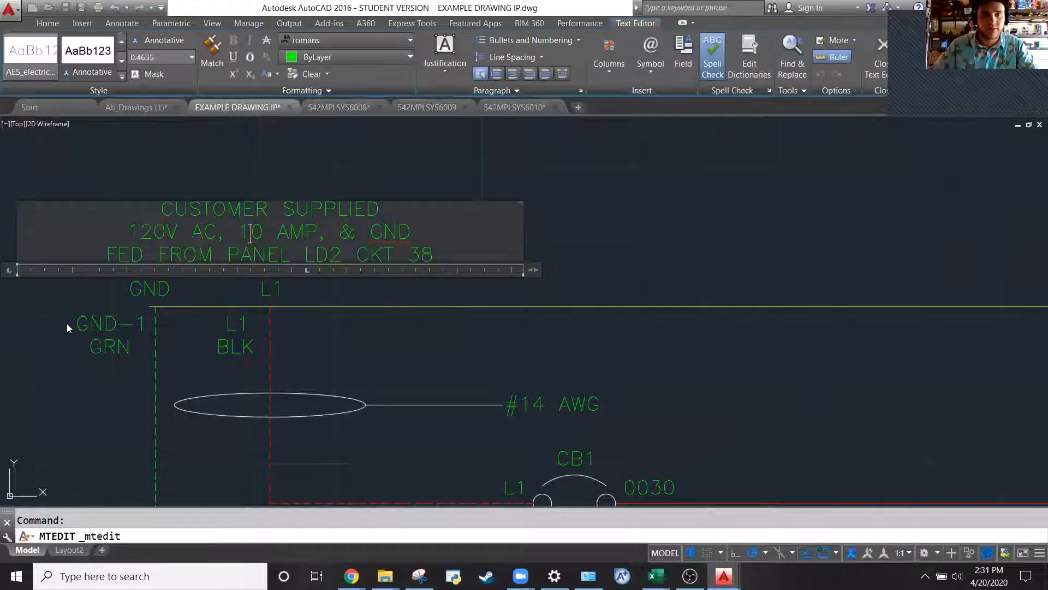
pyautogui.doubleClick(315, 258)
pyautogui.write('xxx')
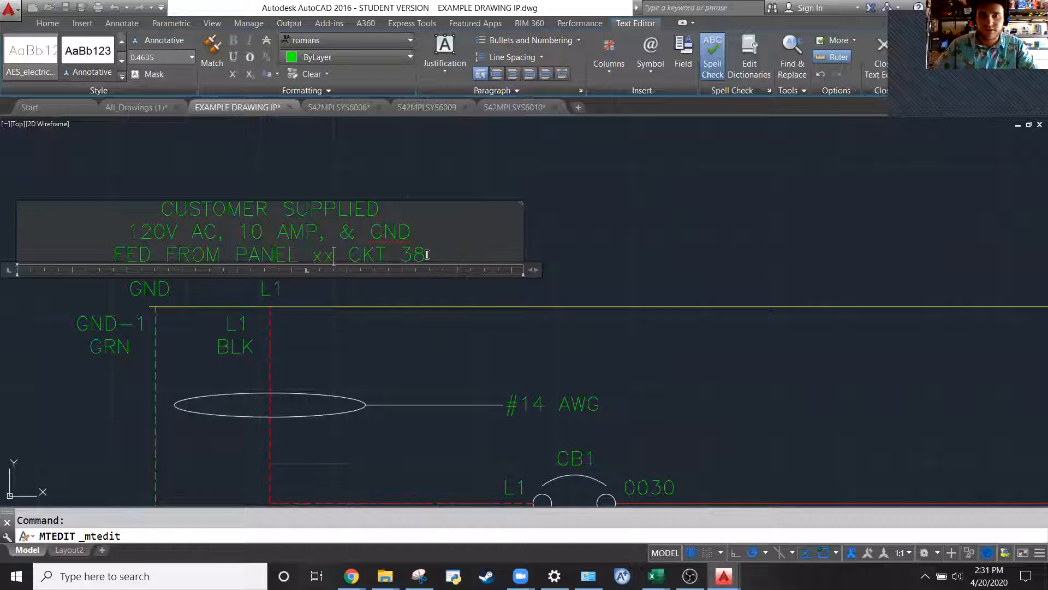
pyautogui.doubleClick(419, 255)
pyautogui.write('xx')
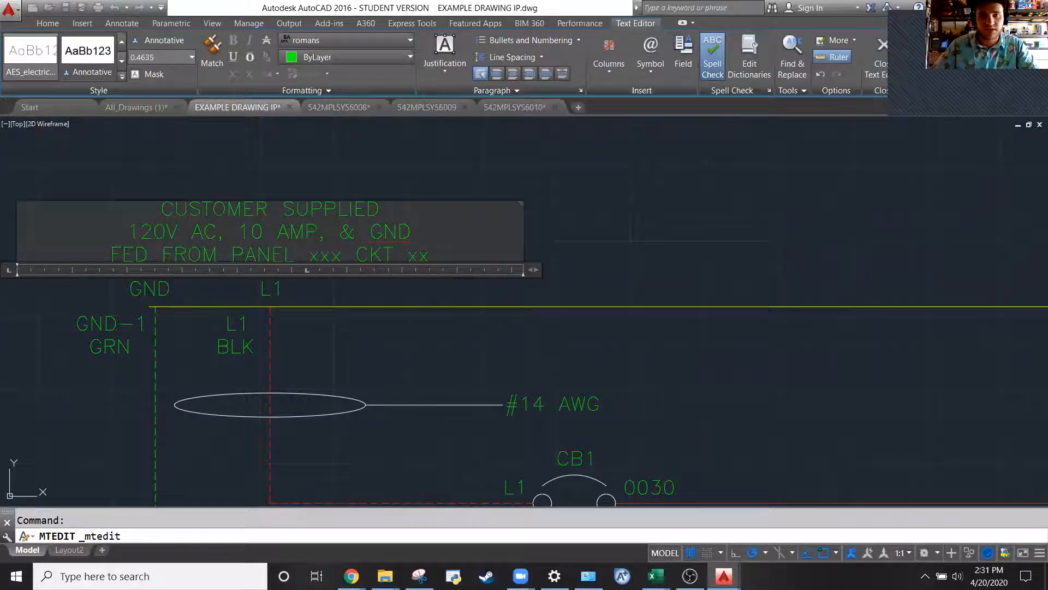
pyautogui.click(699, 259)
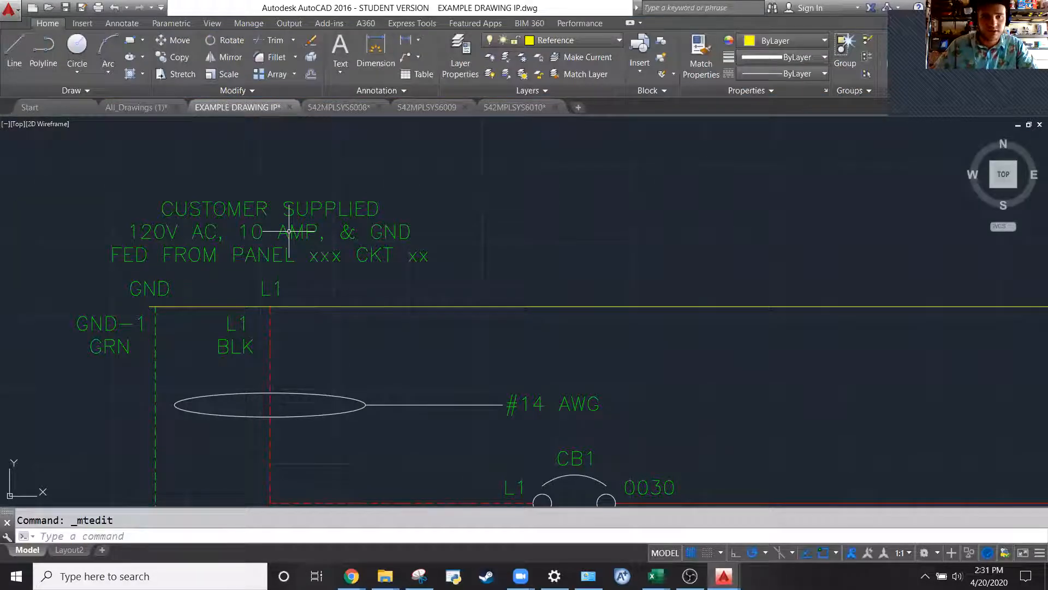
pyautogui.scroll(-4, 605, 182)
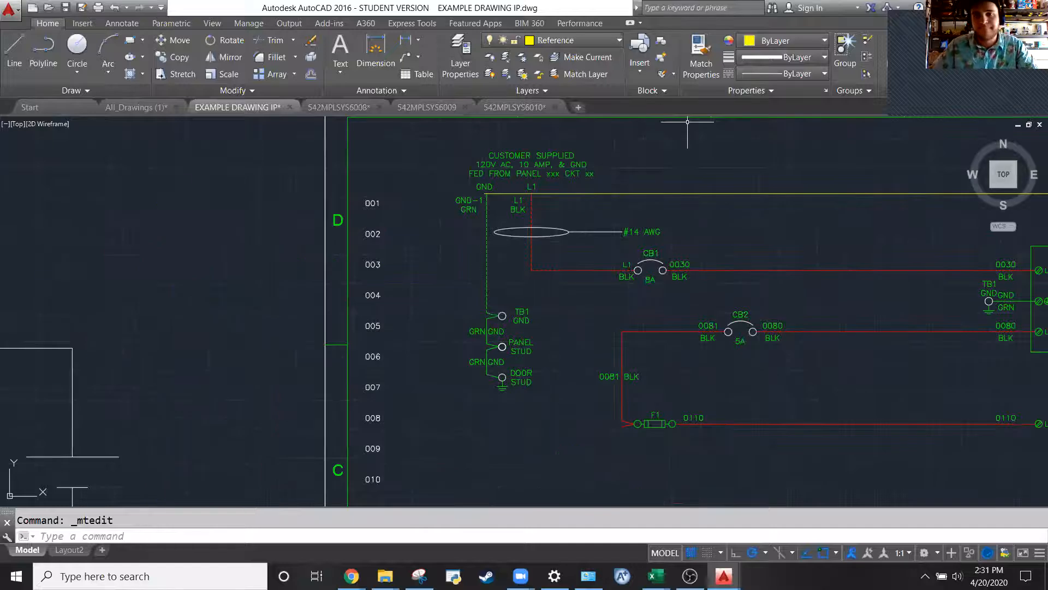
# Examine the adapted power circuit, including CB1, CB2, fuse F1, UPS1 and the neutral terminals on TB1
pyautogui.scroll(-2, 210, 251)
pyautogui.scroll(-1, 210, 255)
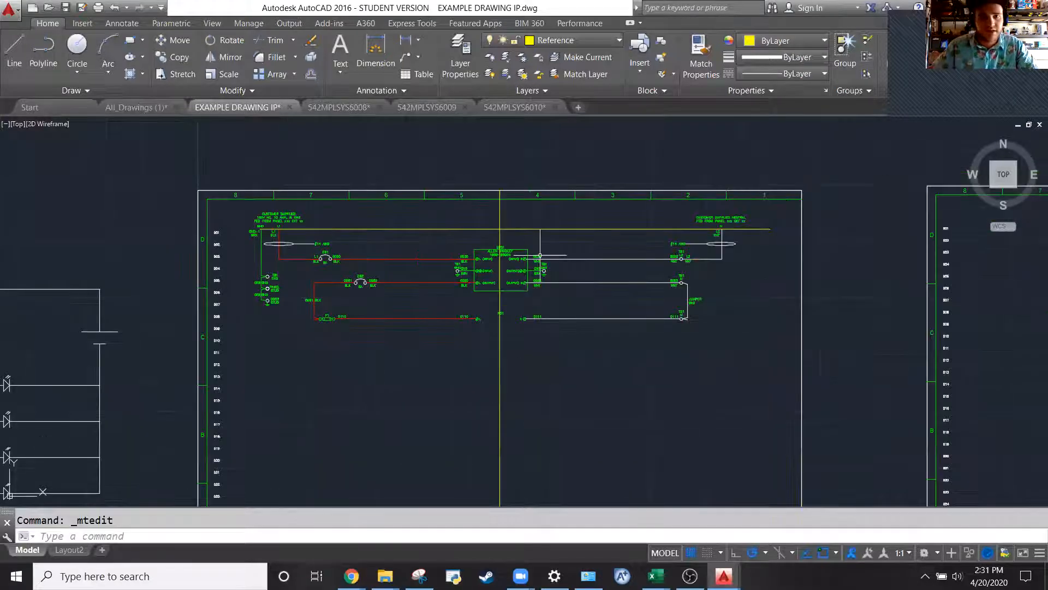
pyautogui.scroll(1, 884, 415)
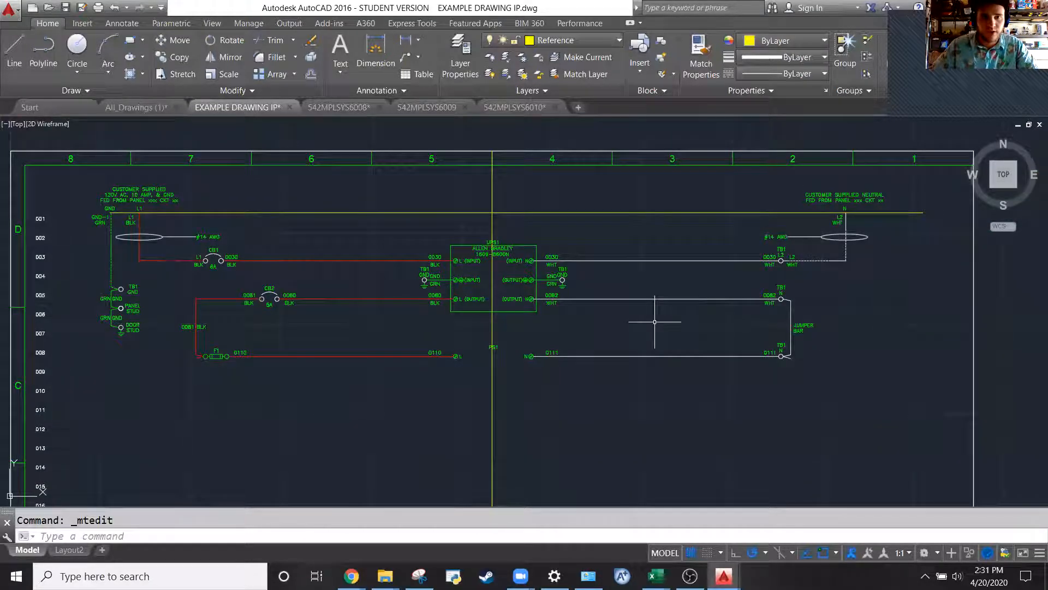
pyautogui.scroll(2, 638, 368)
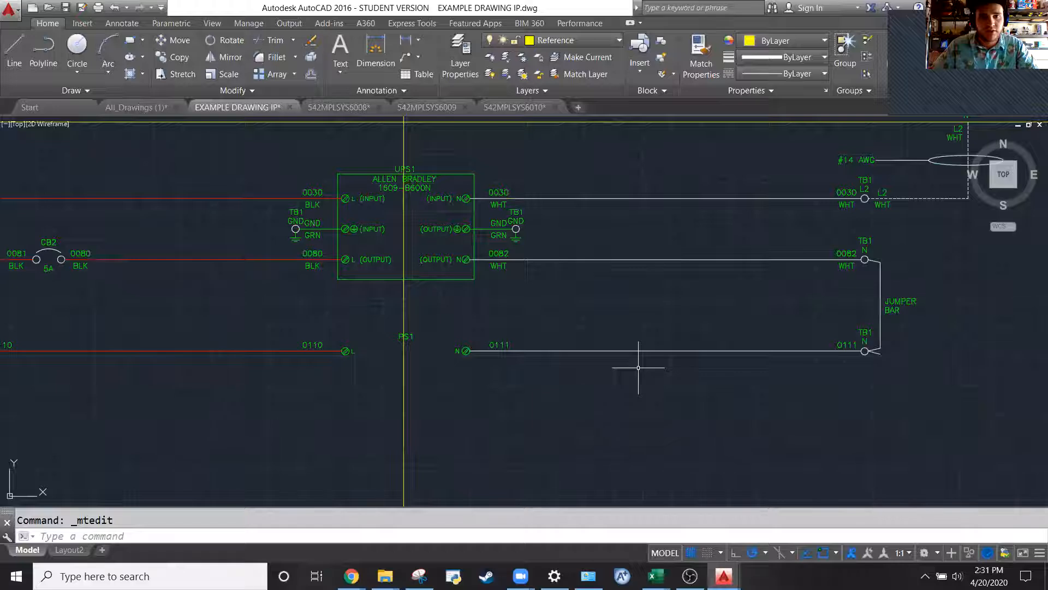
pyautogui.scroll(-4, 639, 368)
pyautogui.scroll(2, 597, 371)
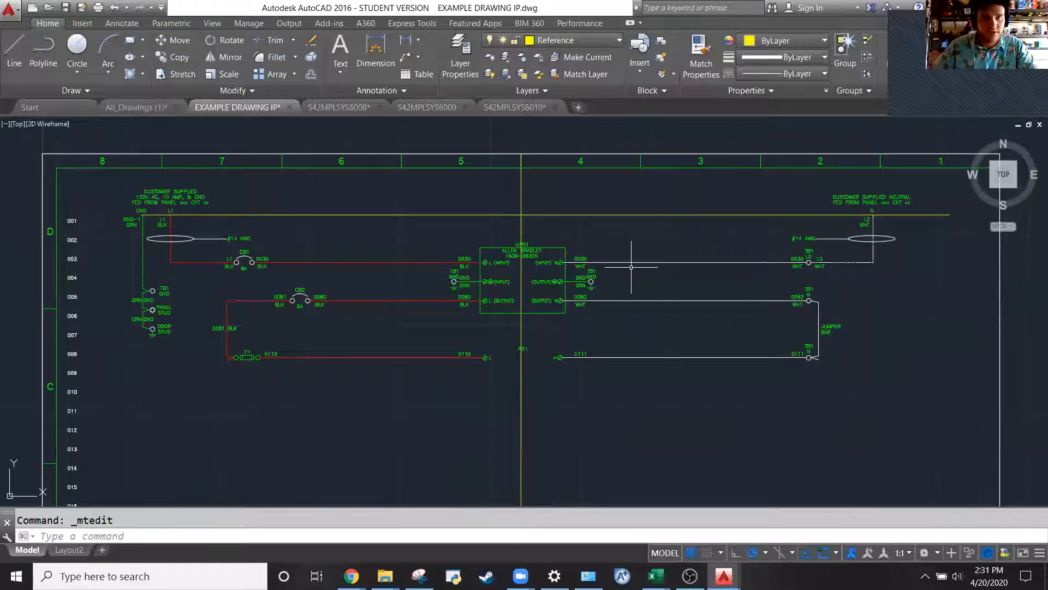
pyautogui.click(252, 262)
pyautogui.press('Escape')
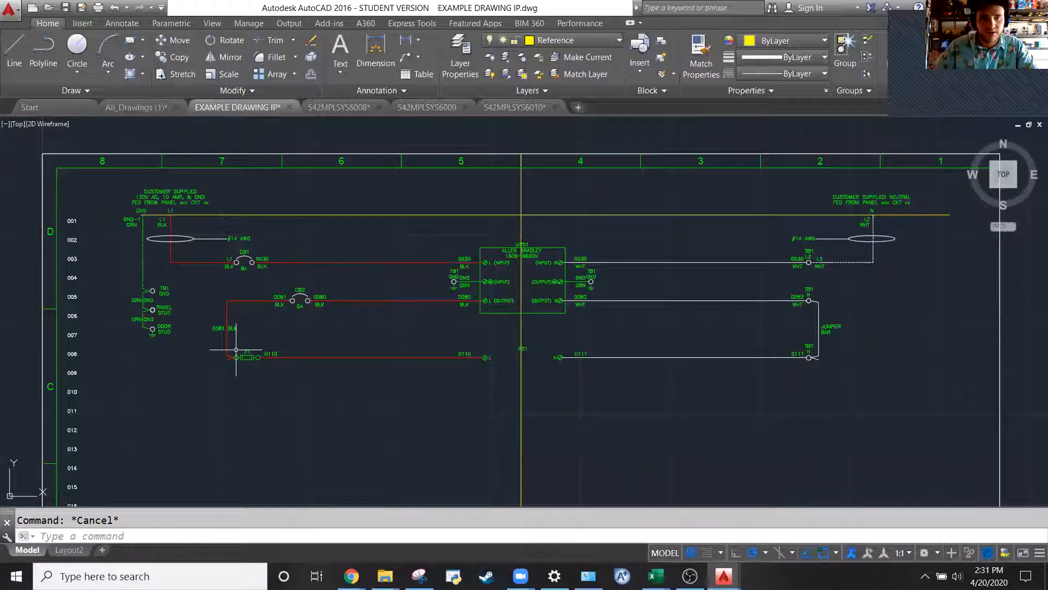
pyautogui.click(220, 293)
pyautogui.click(280, 391)
pyautogui.press('Escape')
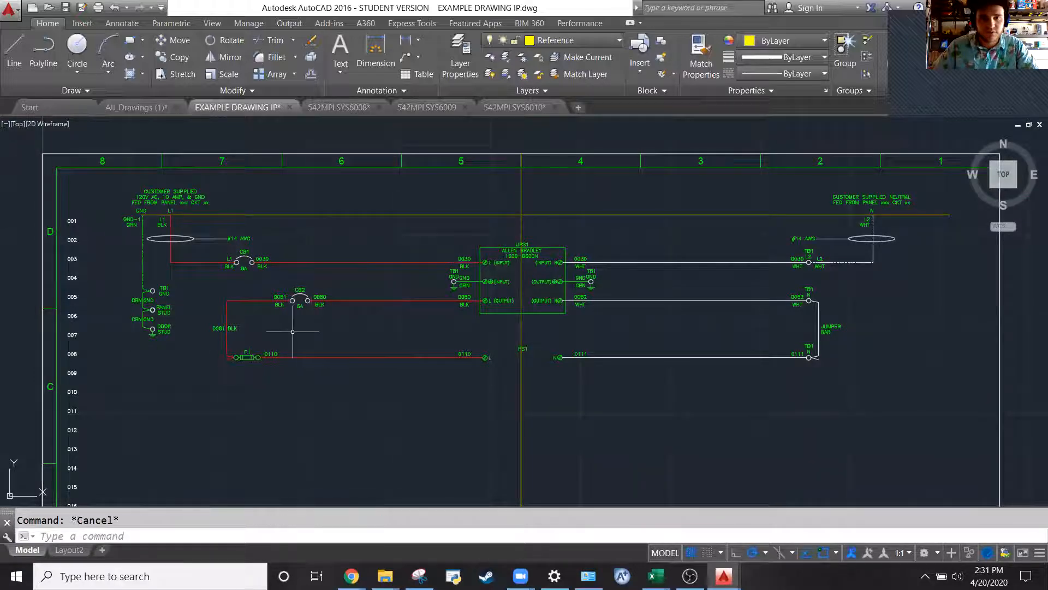
# Erase the UPS1 Allen Bradley block with its outline, labels and input and output terminals
pyautogui.scroll(2, 493, 274)
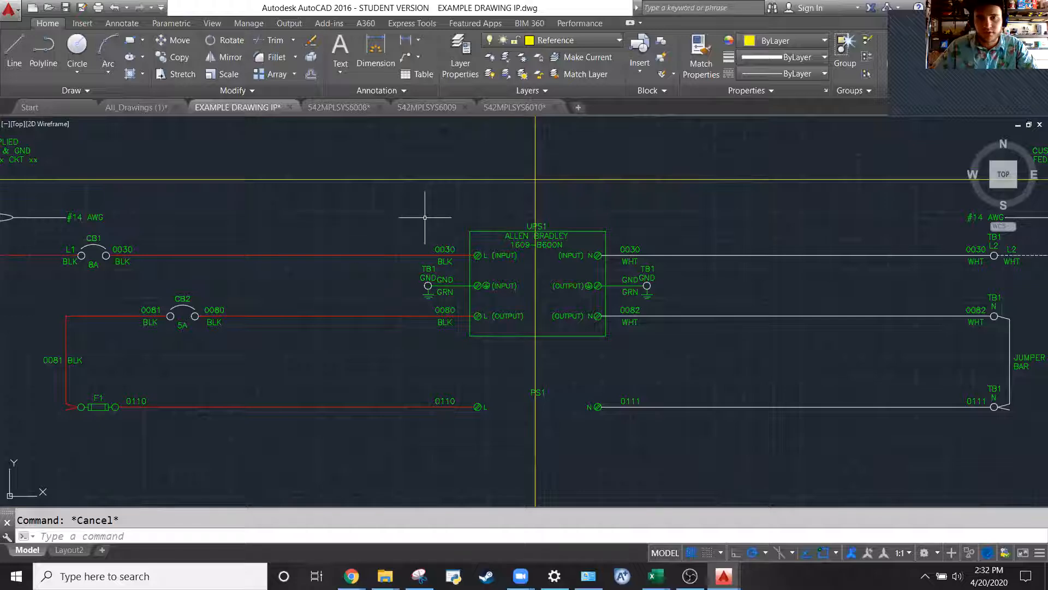
pyautogui.click(462, 206)
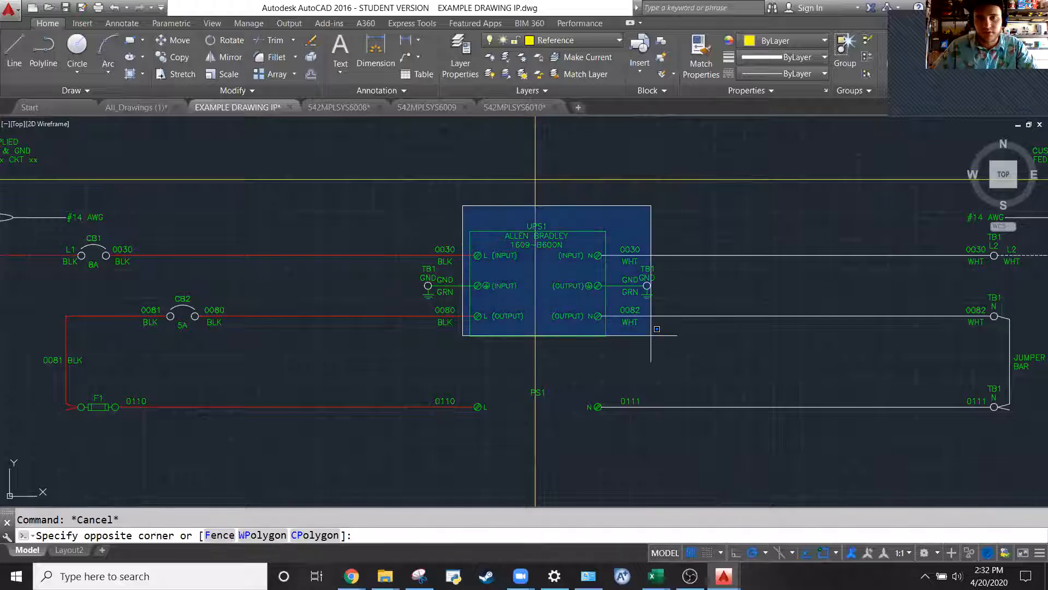
pyautogui.click(615, 360)
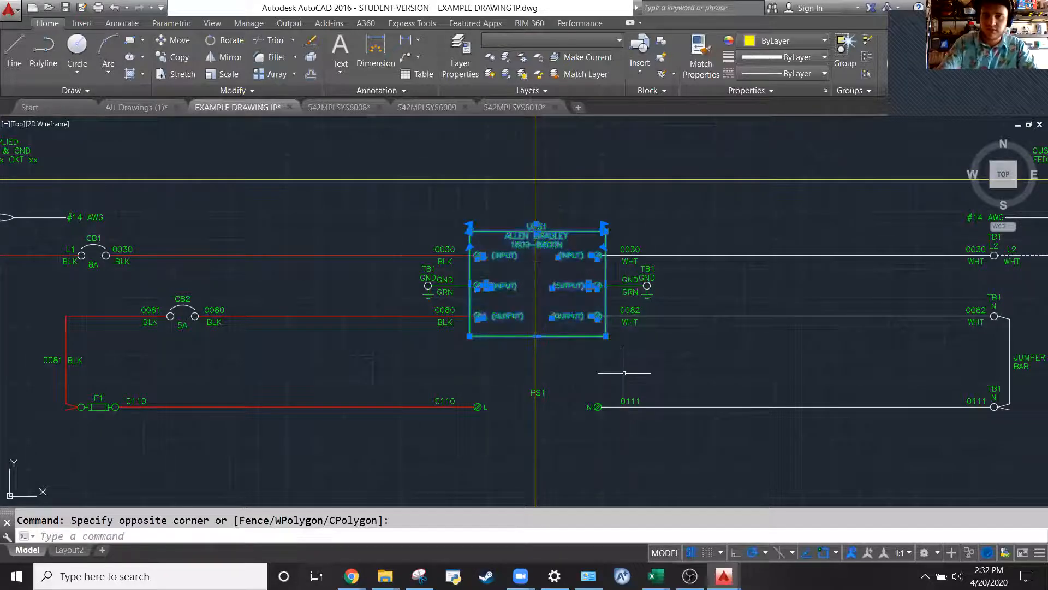
pyautogui.press('Delete')
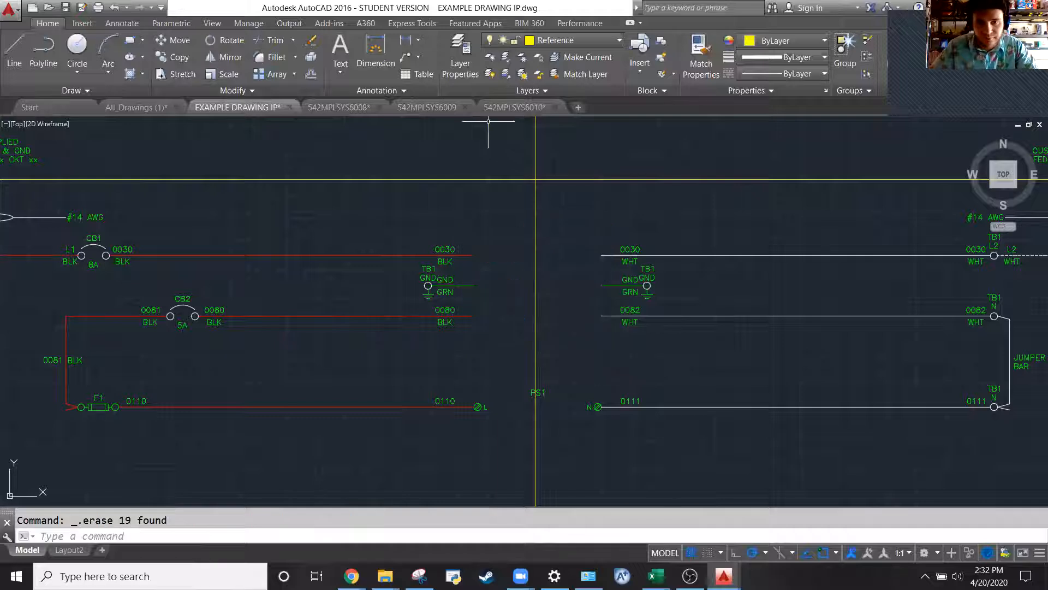
# Erase both TB1 GND connections beside the removed UPS1, along with the adjacent 0080 BLK and 0082 WHT wire labels
pyautogui.click(411, 267)
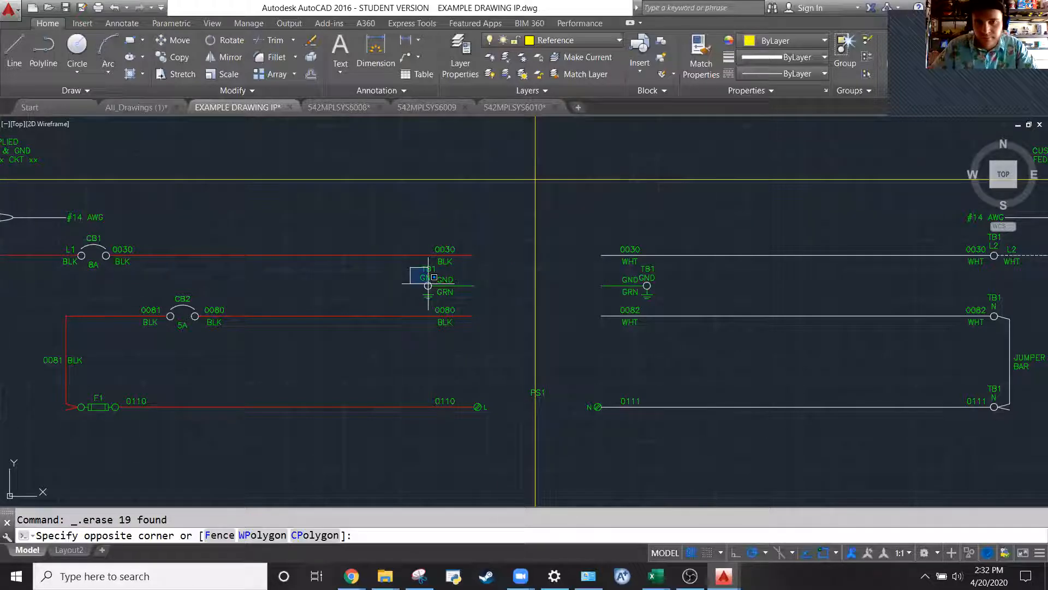
pyautogui.click(678, 363)
pyautogui.press('Delete')
pyautogui.click(653, 268)
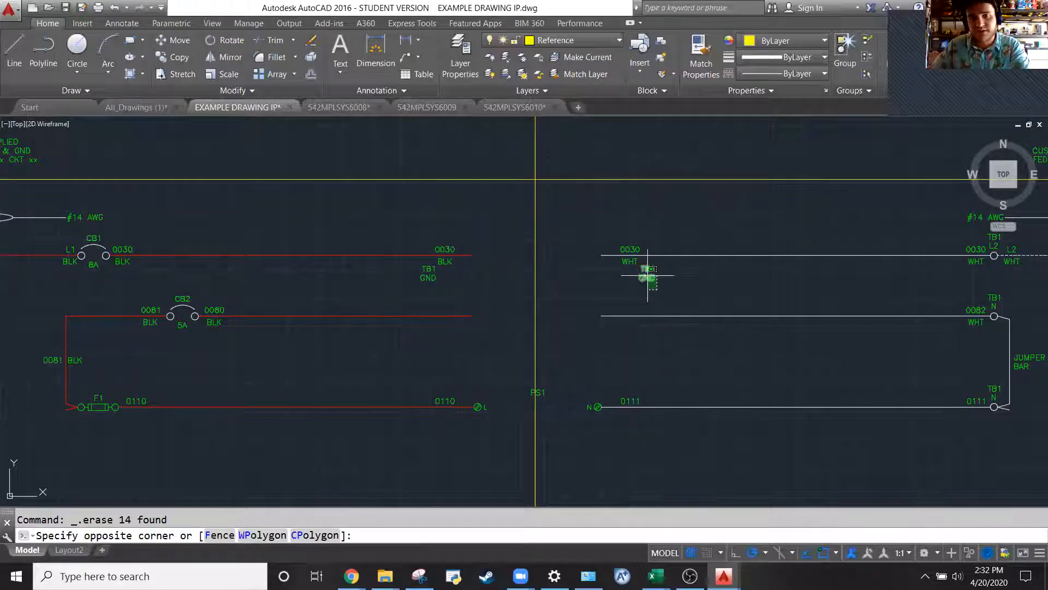
pyautogui.click(648, 275)
pyautogui.press('Delete')
pyautogui.click(443, 291)
pyautogui.click(413, 277)
pyautogui.press('Delete')
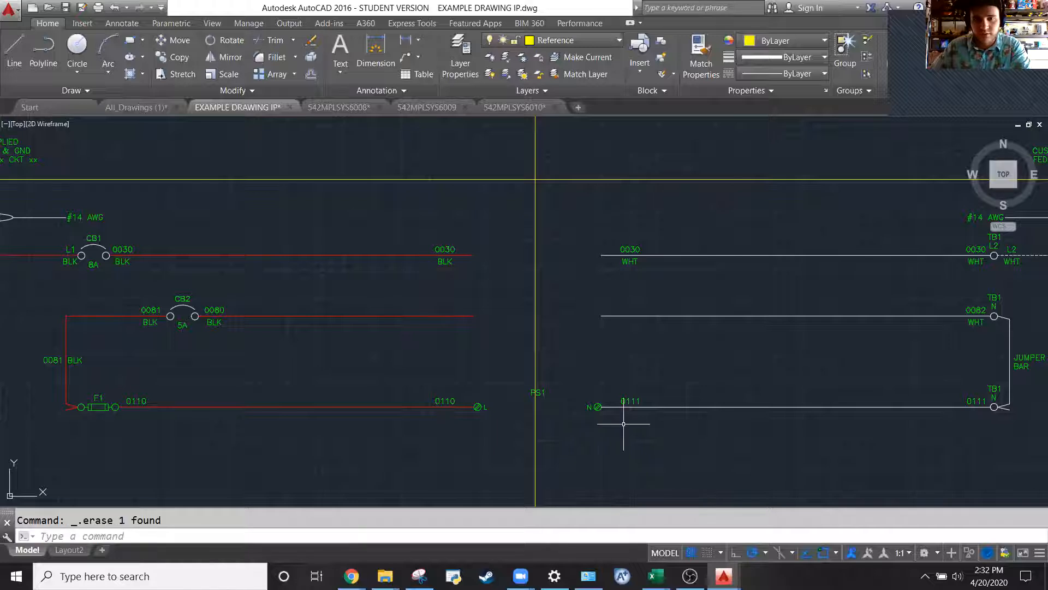
# Erase the PS1 label, its L and N terminals and the adjacent wire numbers 0110 and 0111
pyautogui.click(412, 370)
pyautogui.click(653, 438)
pyautogui.press('Delete')
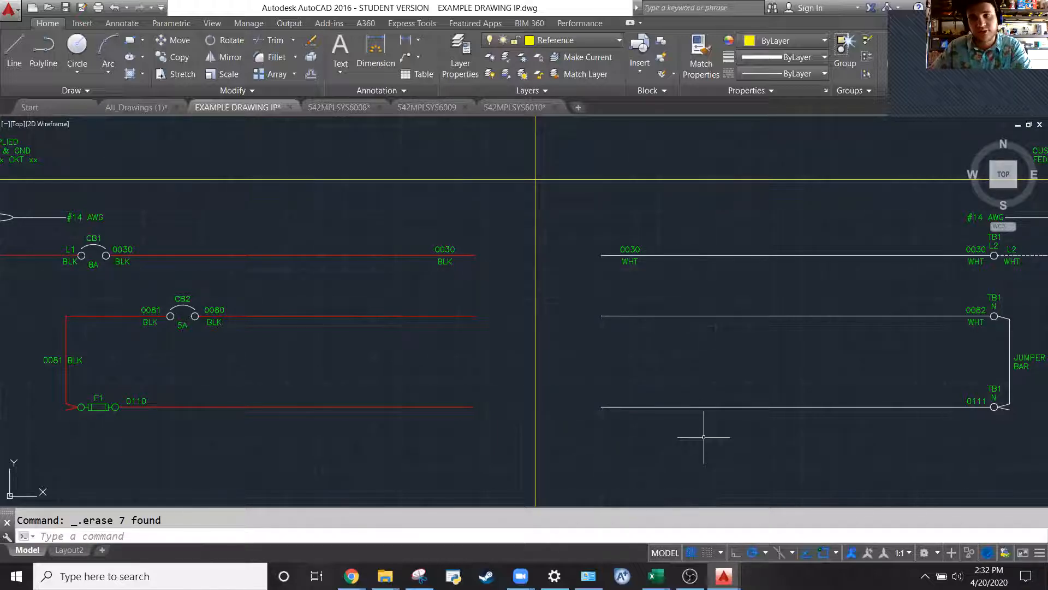
# Try to move fuse F1, its wire number 0110 and its angled connector lines onto the line 003 wire after CB1
pyautogui.scroll(-2, 437, 326)
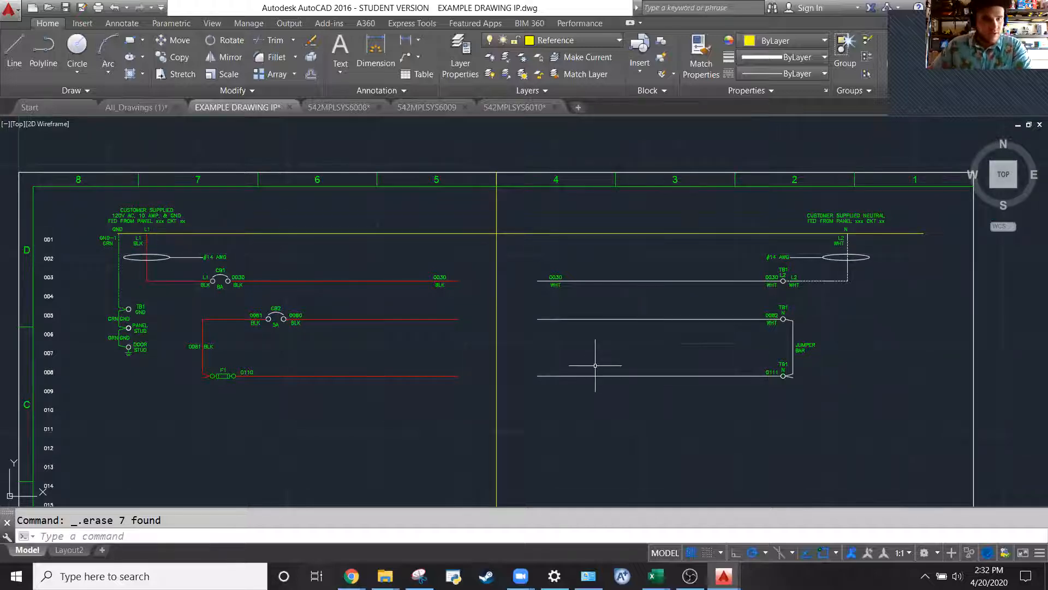
pyautogui.scroll(2, 239, 304)
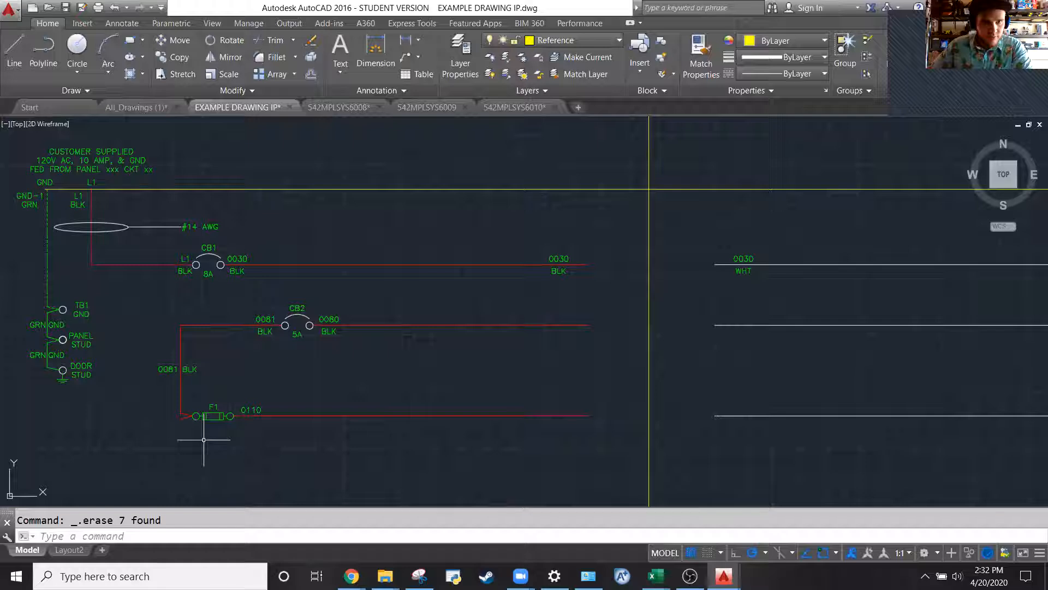
pyautogui.scroll(2, 181, 451)
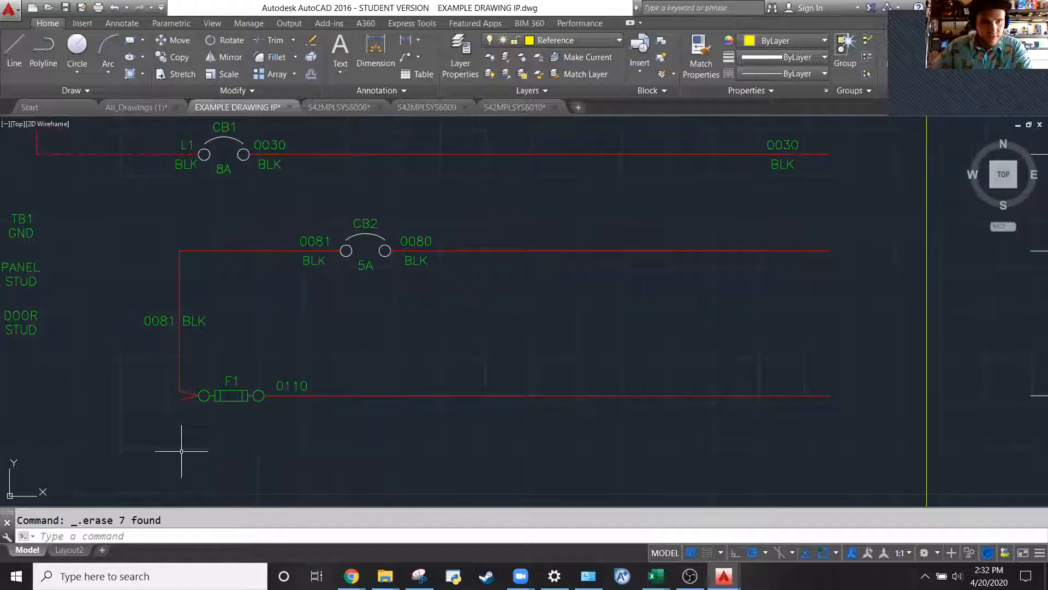
pyautogui.click(188, 375)
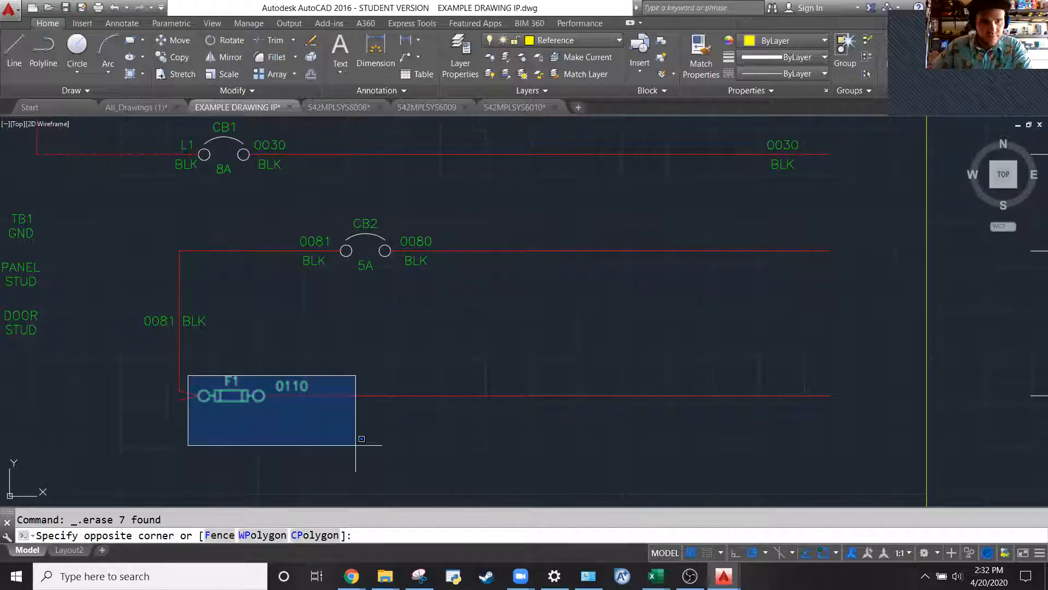
pyautogui.click(356, 445)
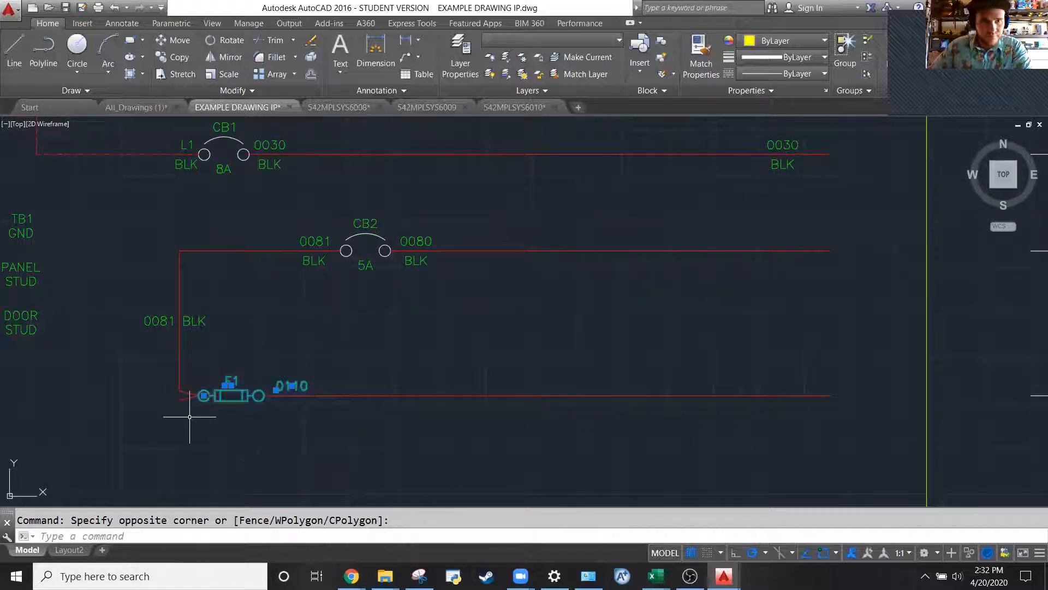
pyautogui.click(187, 385)
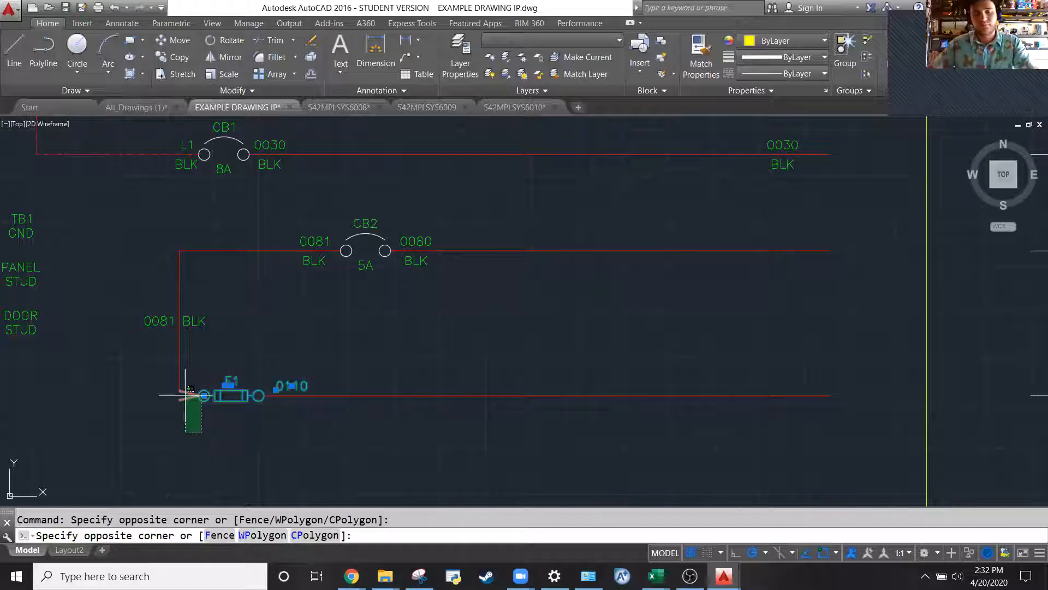
pyautogui.click(178, 401)
pyautogui.write('mo')
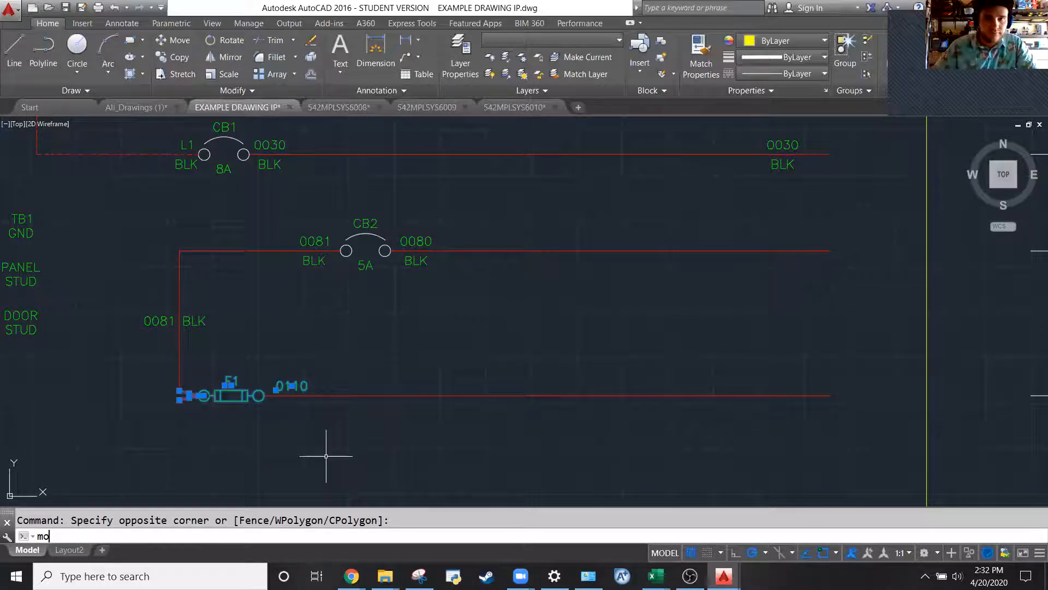
pyautogui.press('Return')
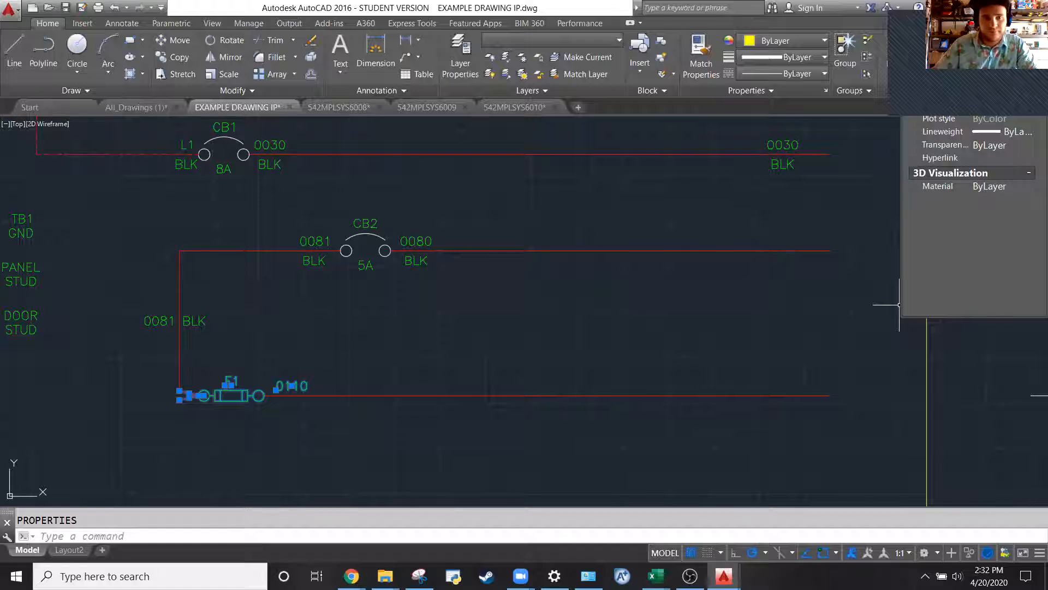
pyautogui.moveTo(1042, 219); pyautogui.dragTo(112, 128)
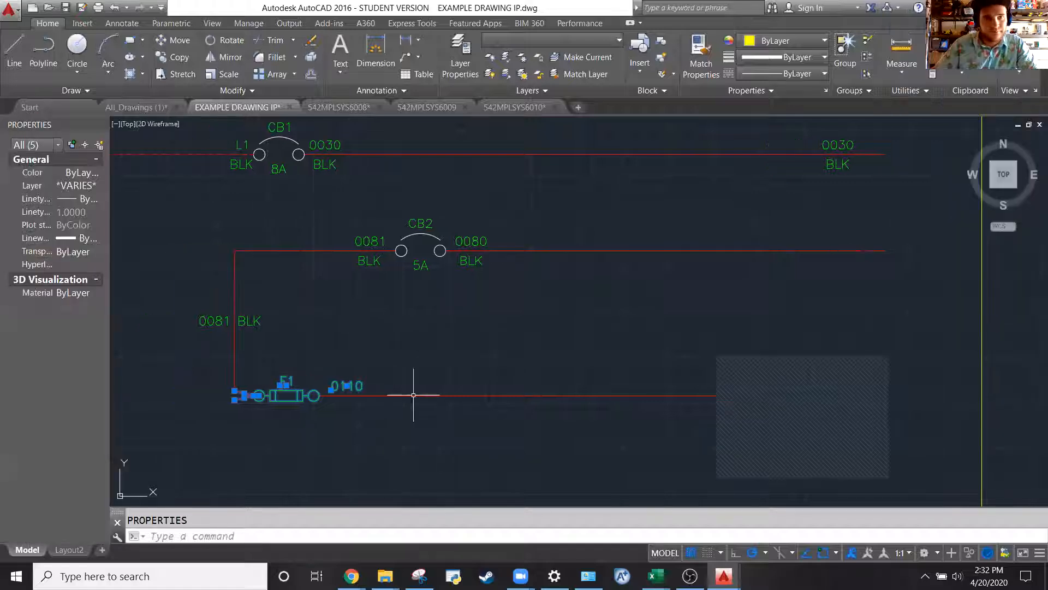
pyautogui.click(104, 125)
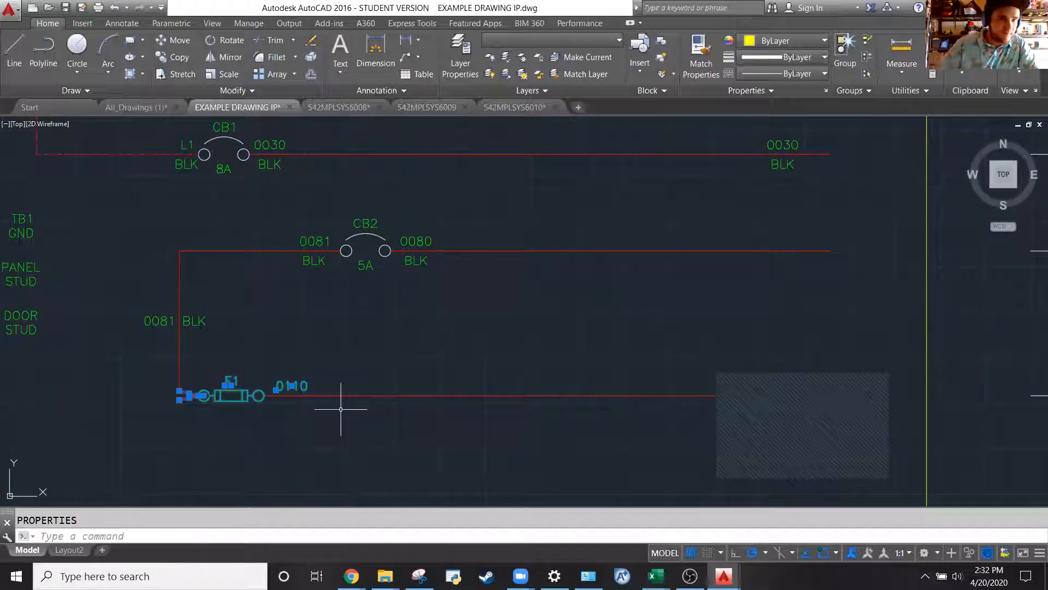
pyautogui.write('m')
pyautogui.press('Return')
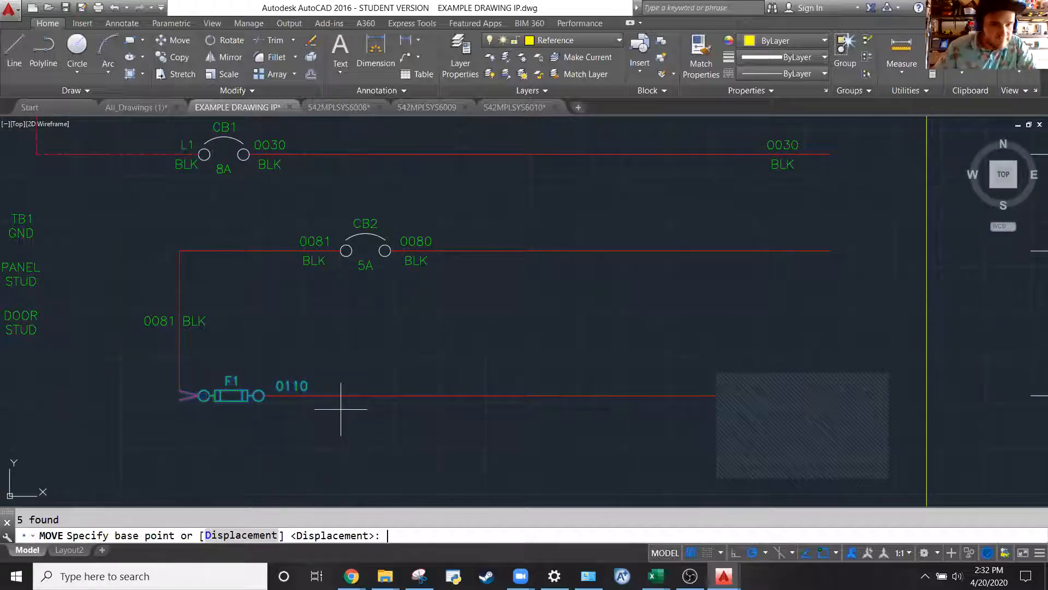
pyautogui.click(203, 395)
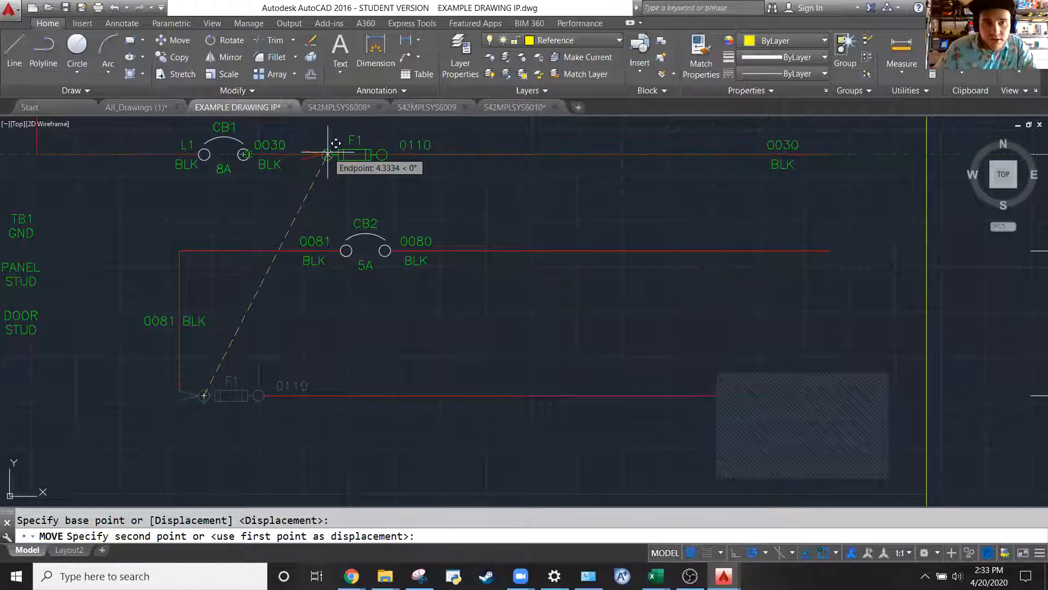
pyautogui.click(327, 155)
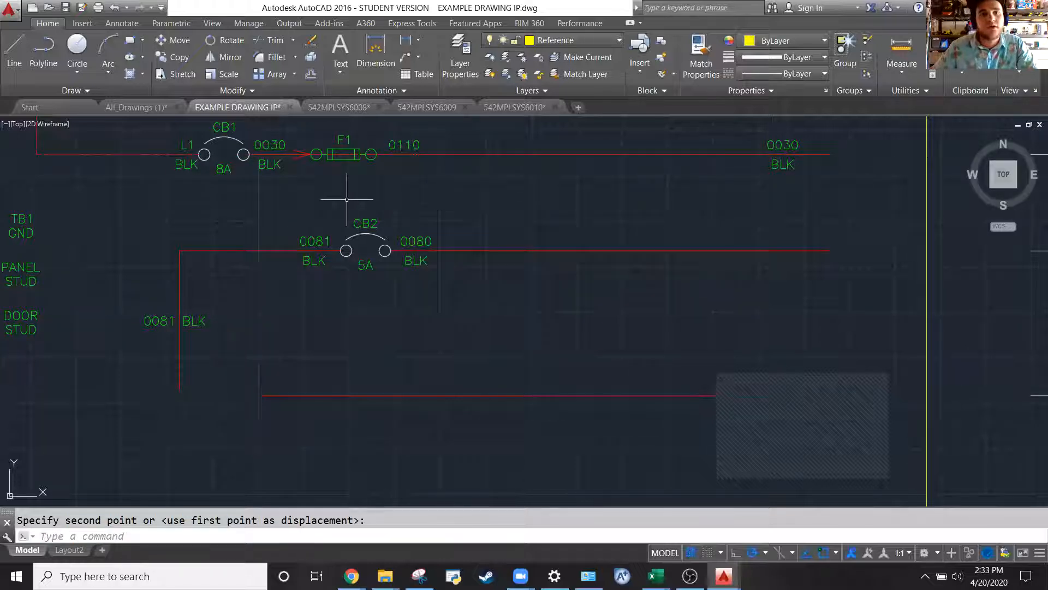
# Compare the ladder's line 003 circuit with the source power schematic below the drawing sheet
pyautogui.scroll(-4, 225, 162)
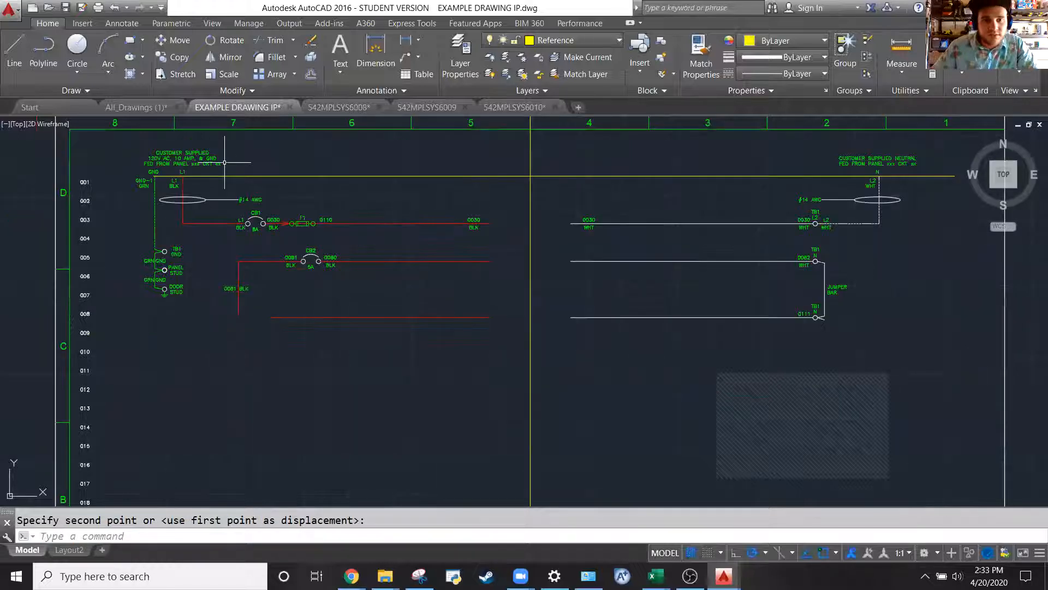
pyautogui.scroll(4, 250, 185)
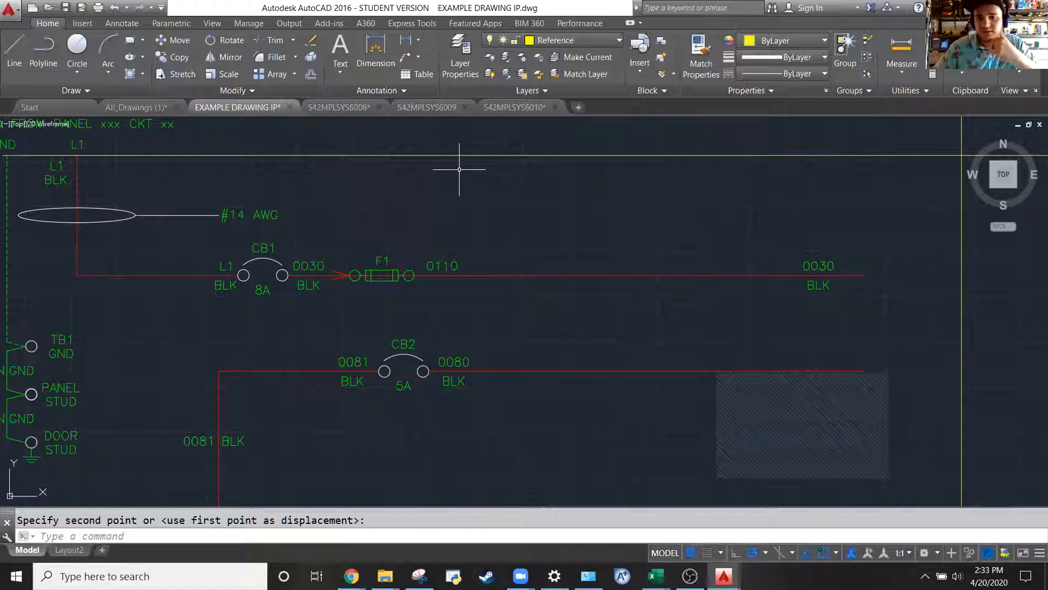
pyautogui.scroll(-5, 459, 170)
pyautogui.scroll(-2, 418, 203)
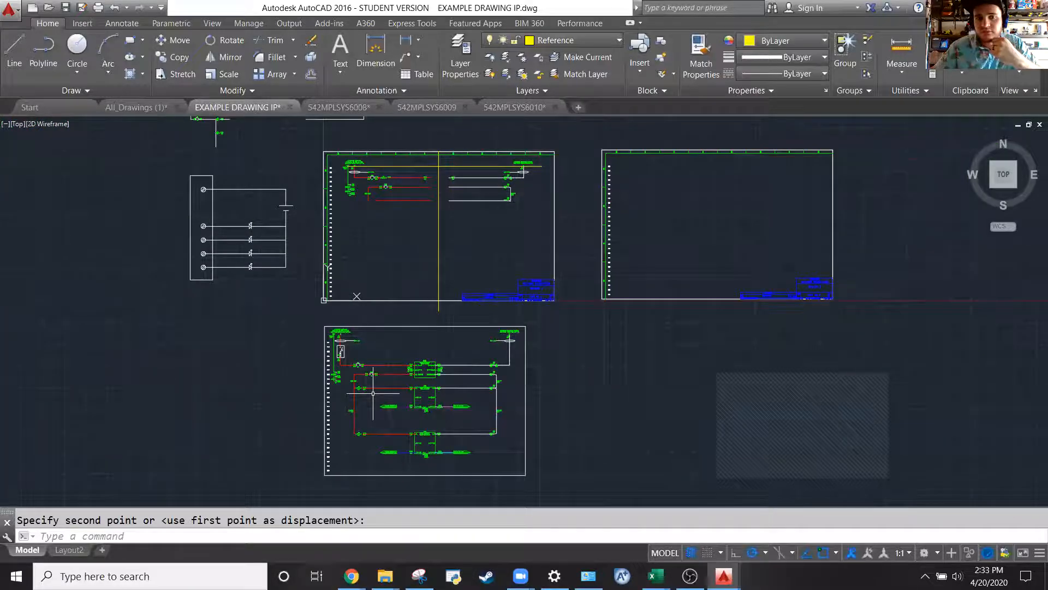
pyautogui.scroll(4, 480, 350)
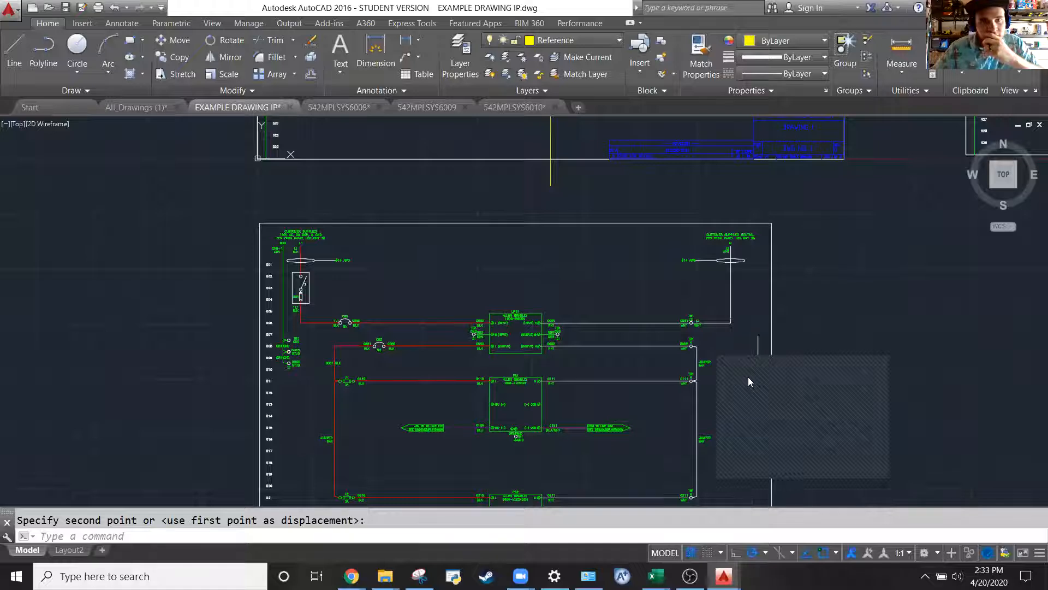
pyautogui.scroll(-4, 418, 444)
pyautogui.scroll(4, 406, 216)
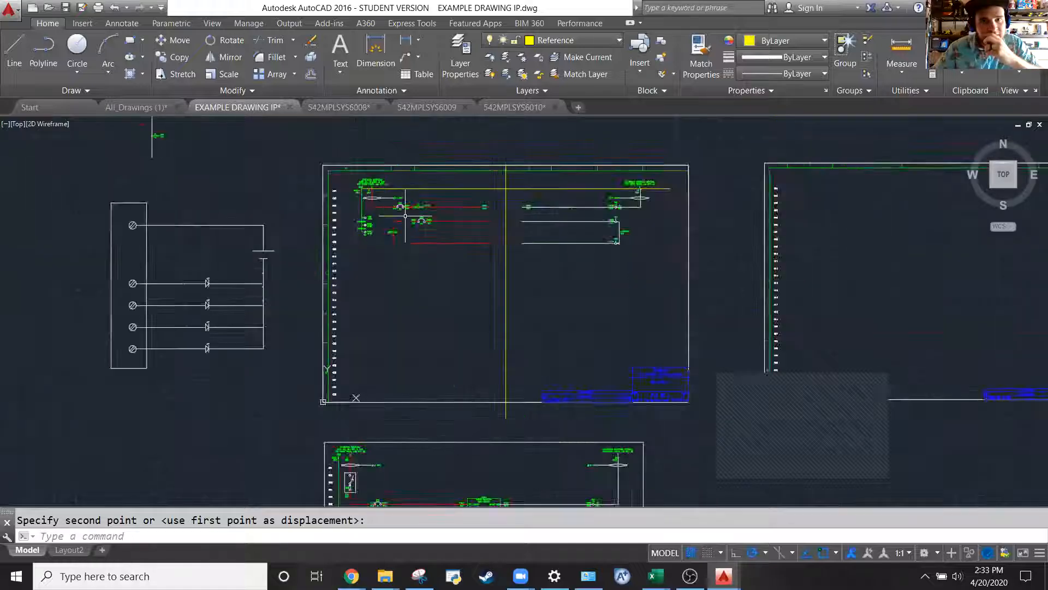
pyautogui.scroll(2, 401, 195)
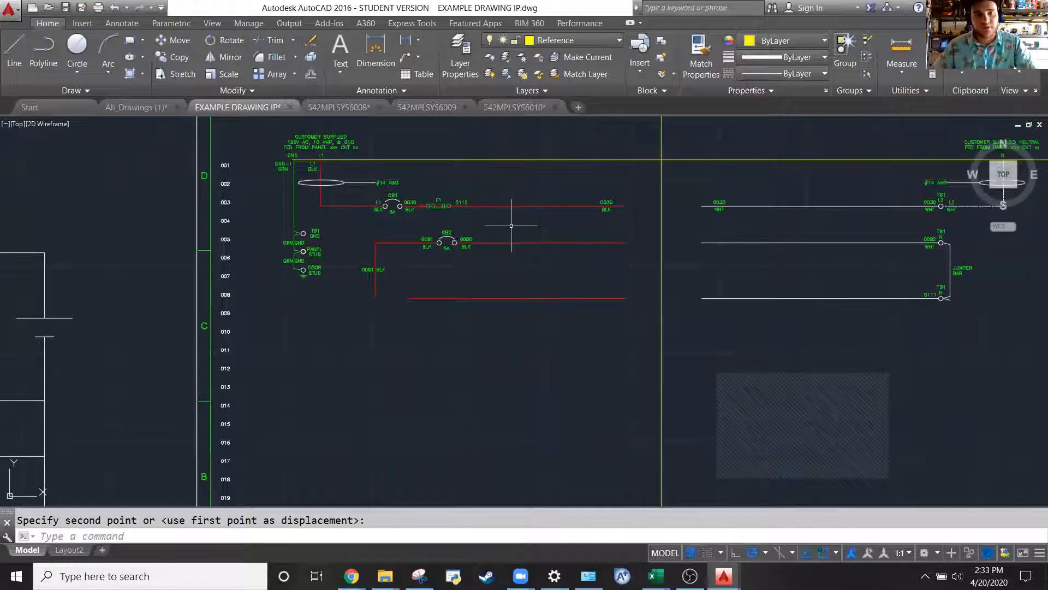
# Undo the move of fuse F1 and its connector lines
pyautogui.hotkey('ctrl', 'z')
pyautogui.hotkey('ctrl', 'z')
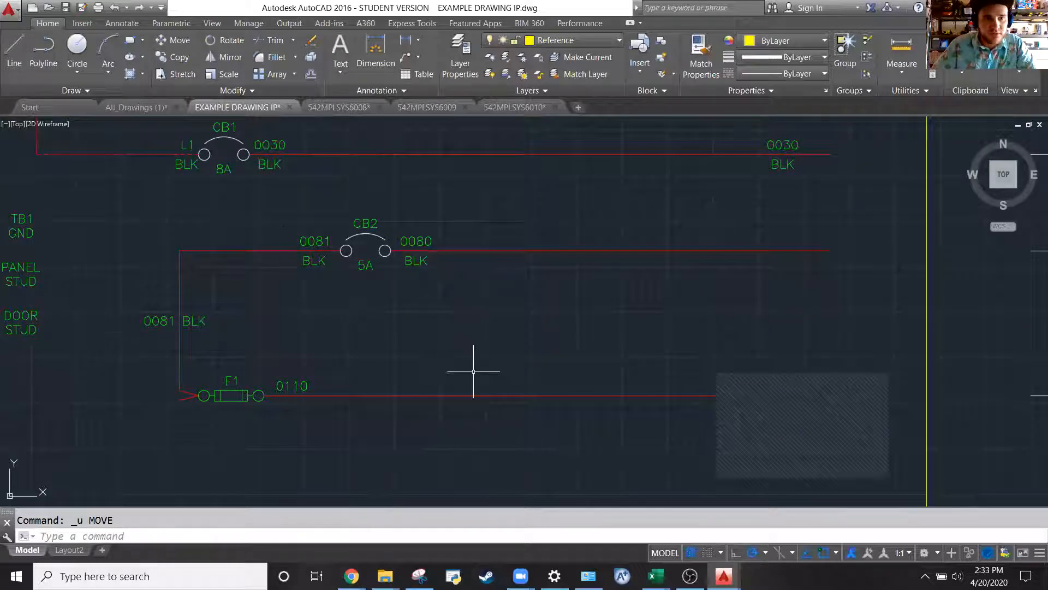
pyautogui.click(186, 422)
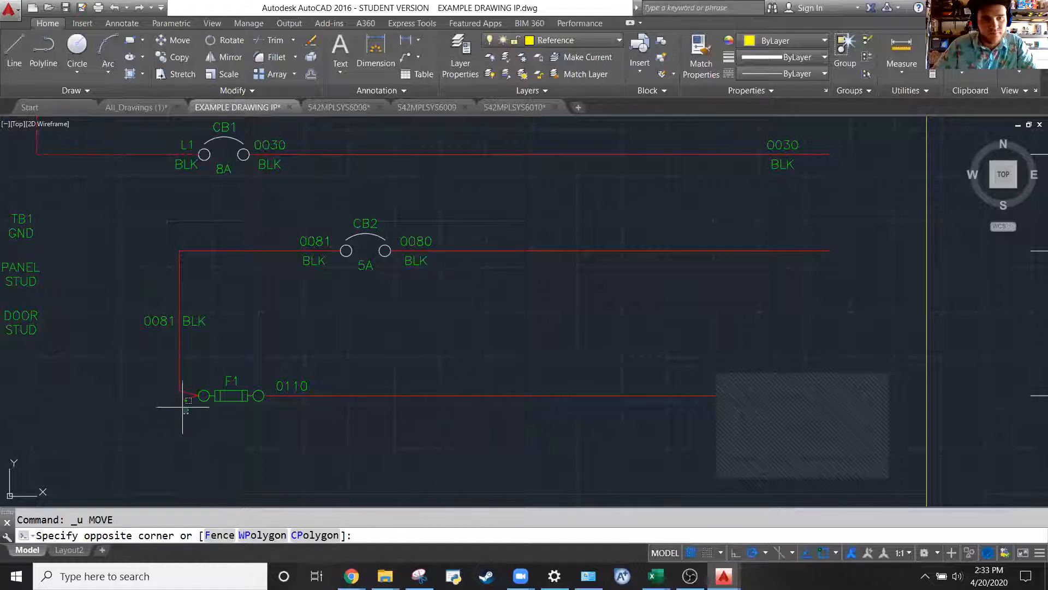
pyautogui.click(181, 398)
pyautogui.write('move')
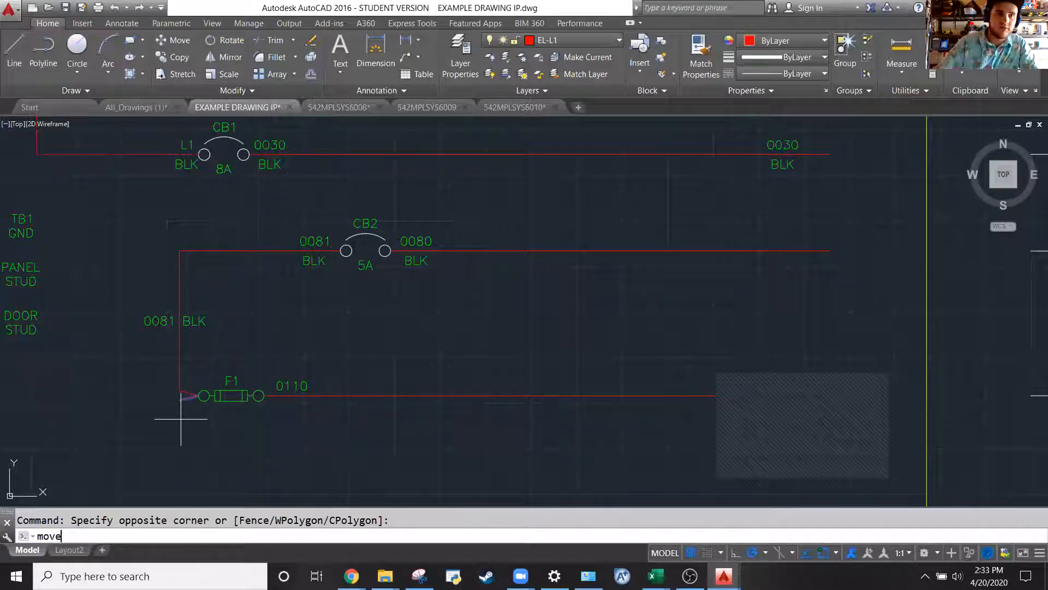
pyautogui.press('Return')
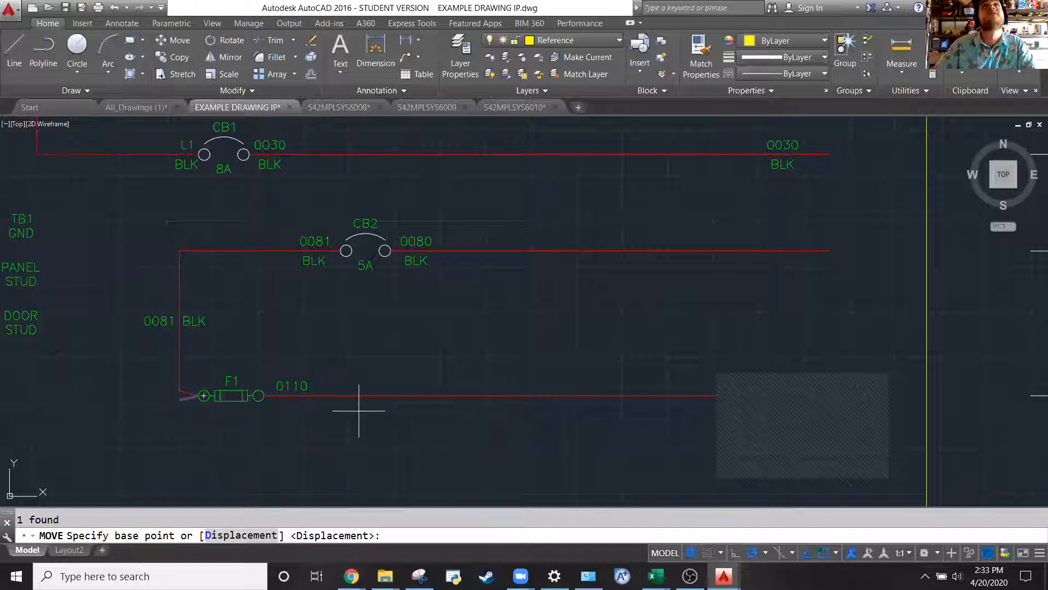
pyautogui.press('Escape')
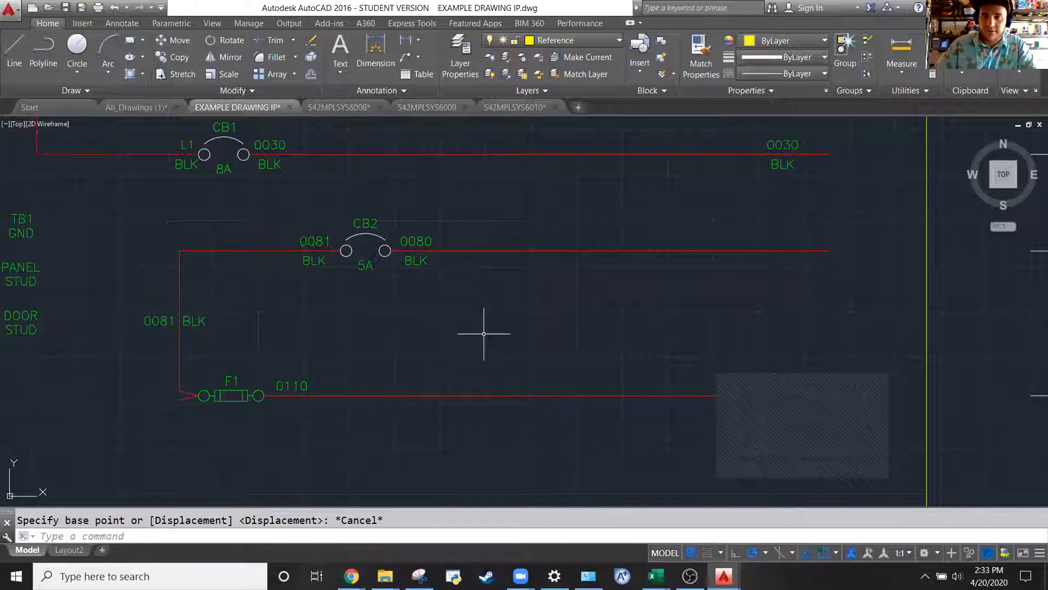
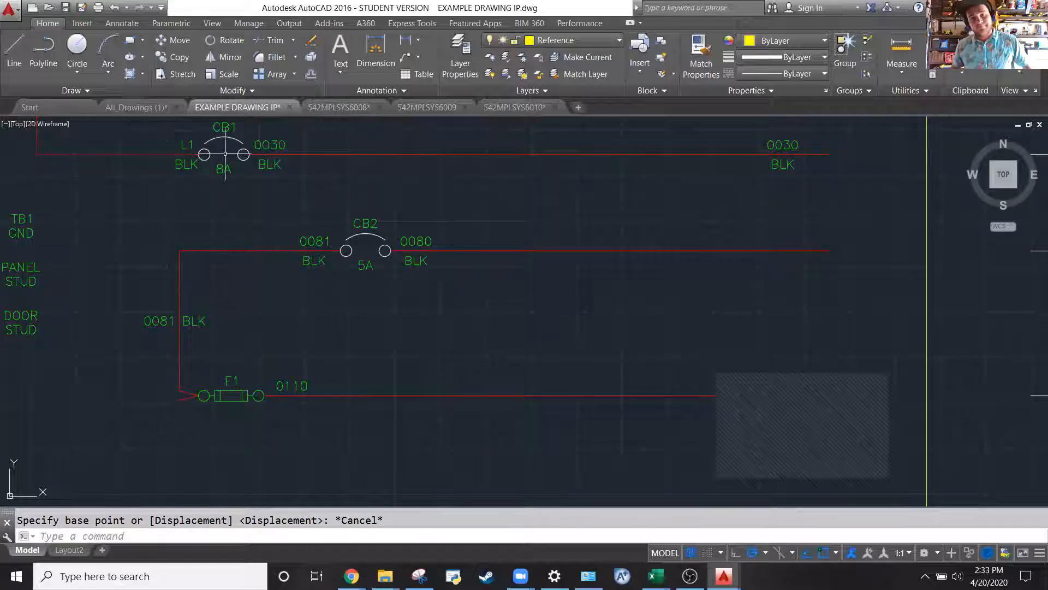
pyautogui.click(355, 157)
pyautogui.click(293, 138)
pyautogui.press('Escape')
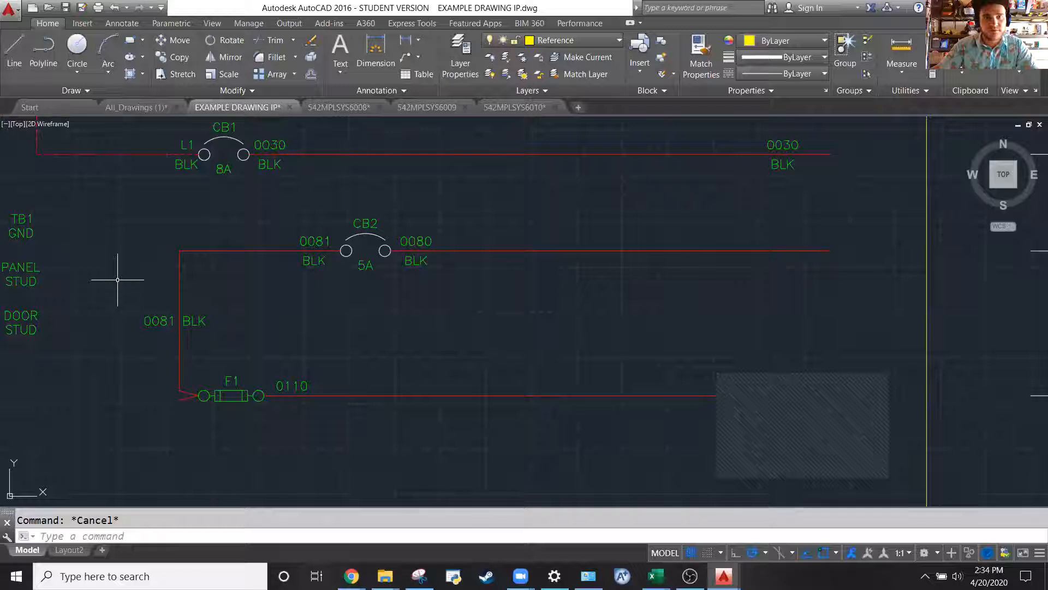
# Move the whole CB2 and F1 circuit with its red wires and labels straight down the sheet to lines 022 through 025
pyautogui.scroll(-2, 958, 169)
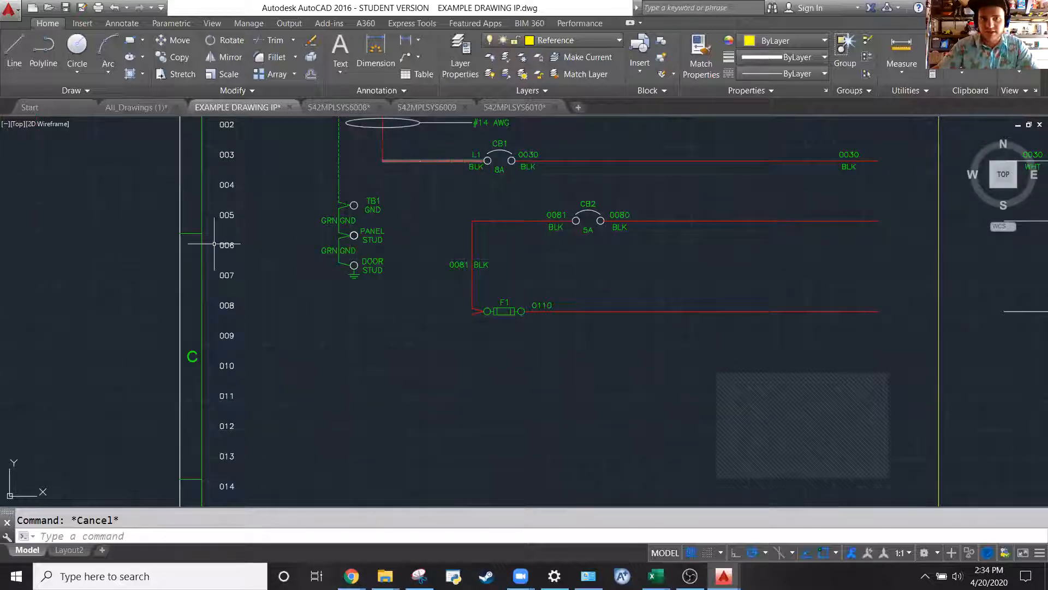
pyautogui.scroll(-8, 436, 216)
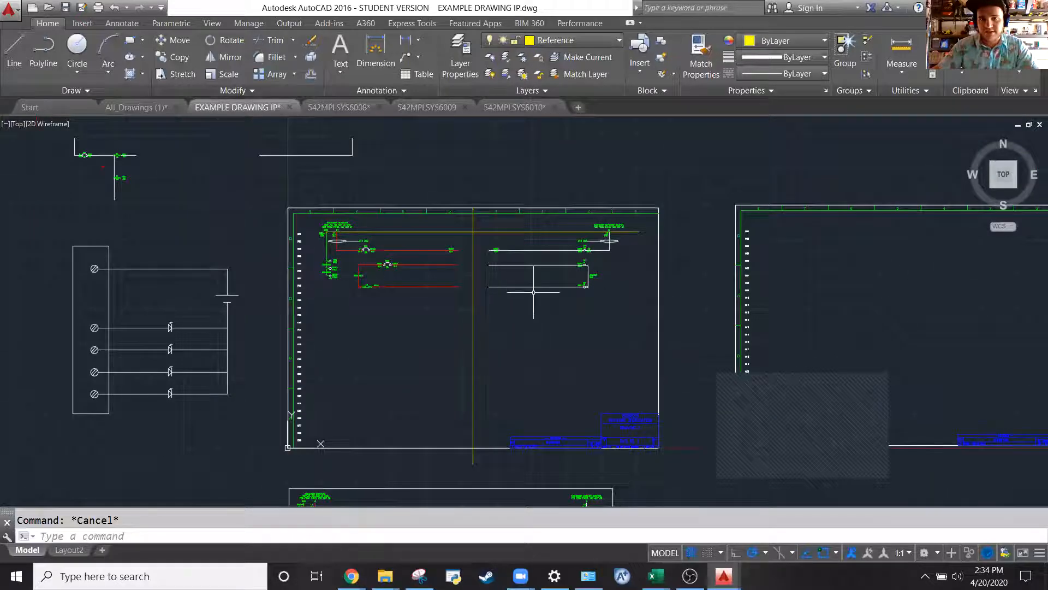
pyautogui.scroll(3, 468, 276)
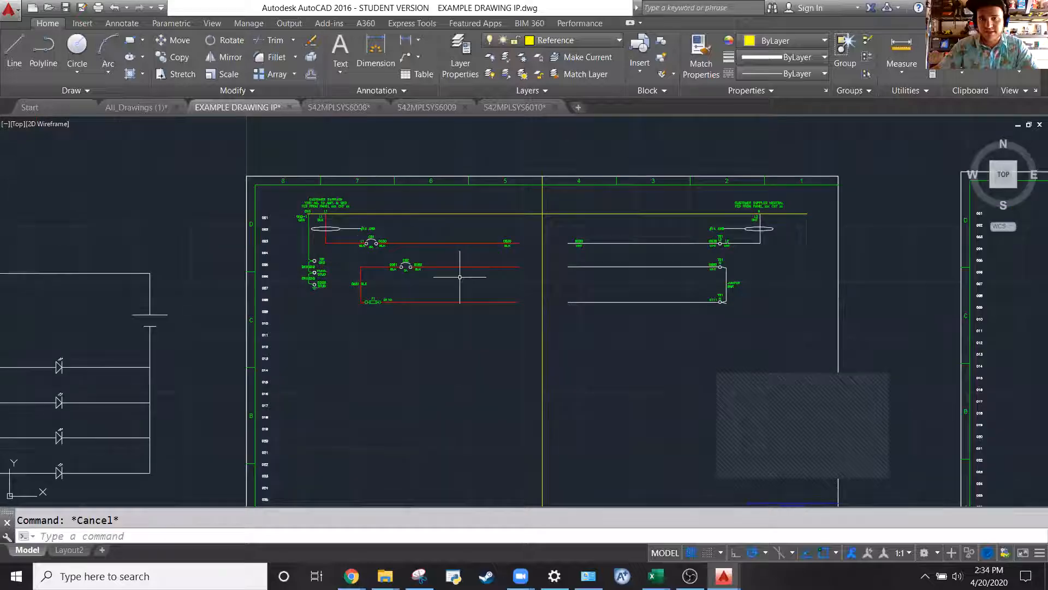
pyautogui.scroll(4, 373, 256)
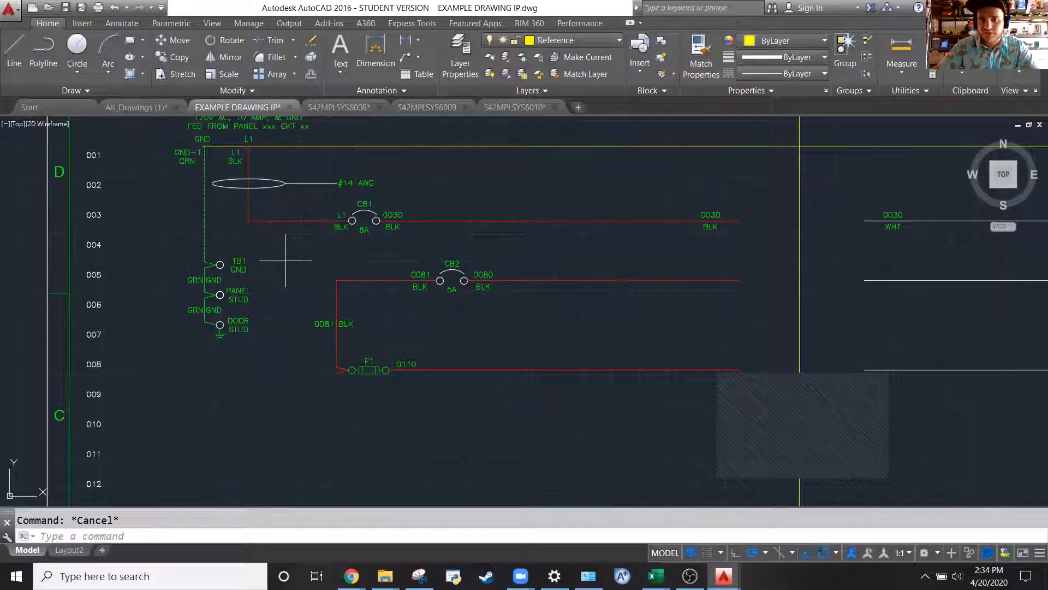
pyautogui.scroll(-2, 506, 337)
pyautogui.moveTo(371, 278); pyautogui.dragTo(668, 419)
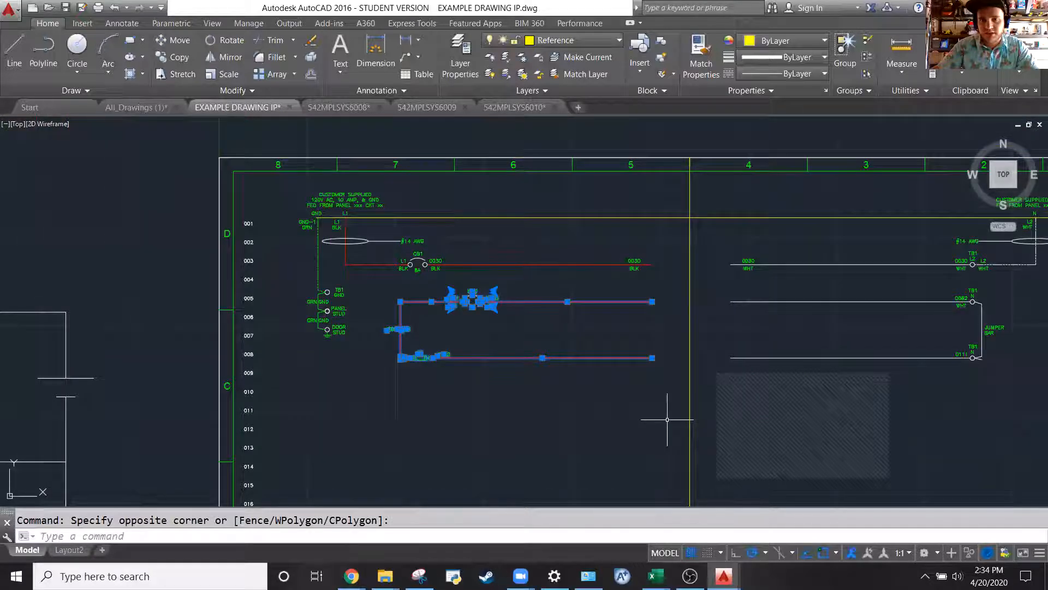
pyautogui.scroll(-3, 516, 283)
pyautogui.moveTo(516, 283); pyautogui.dragTo(512, 405)
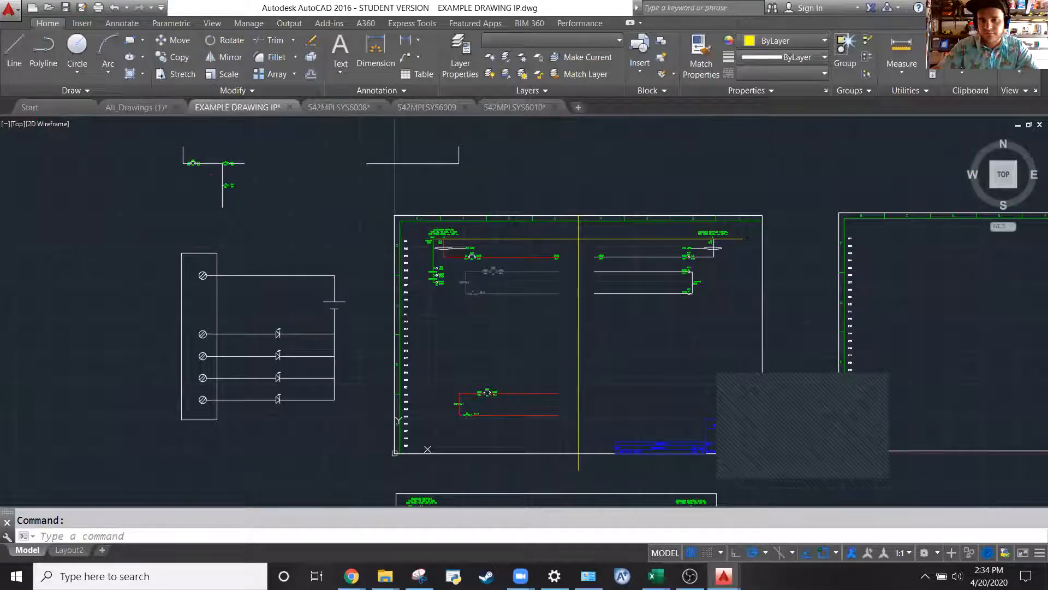
# Draw a stepped branch line from the line 003 wire after CB1: down, left to below CB1's first terminal, down, and short right
pyautogui.scroll(4, 470, 269)
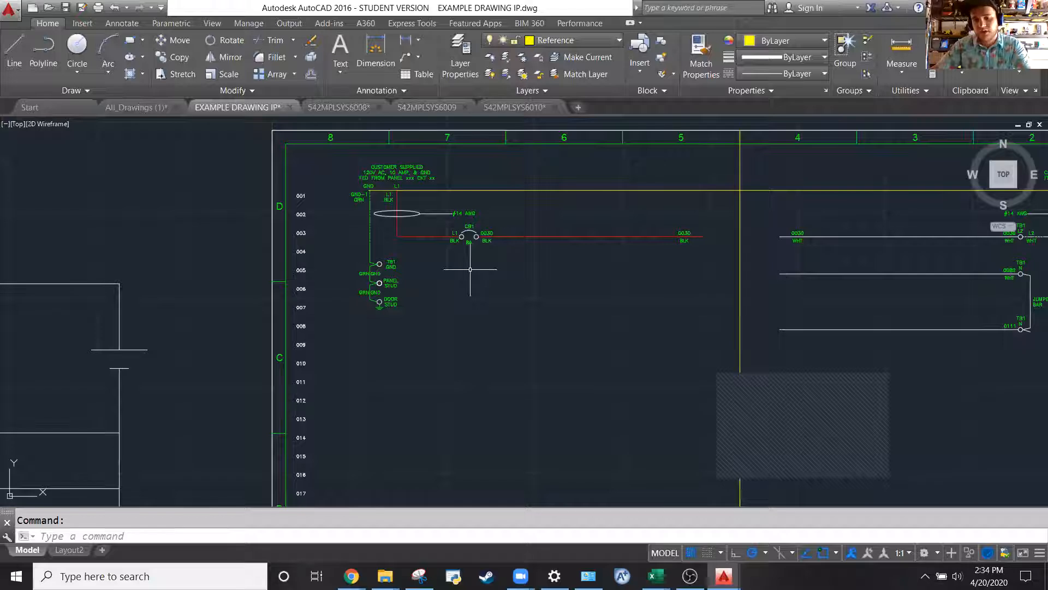
pyautogui.scroll(2, 543, 304)
pyautogui.write('l')
pyautogui.press('Return')
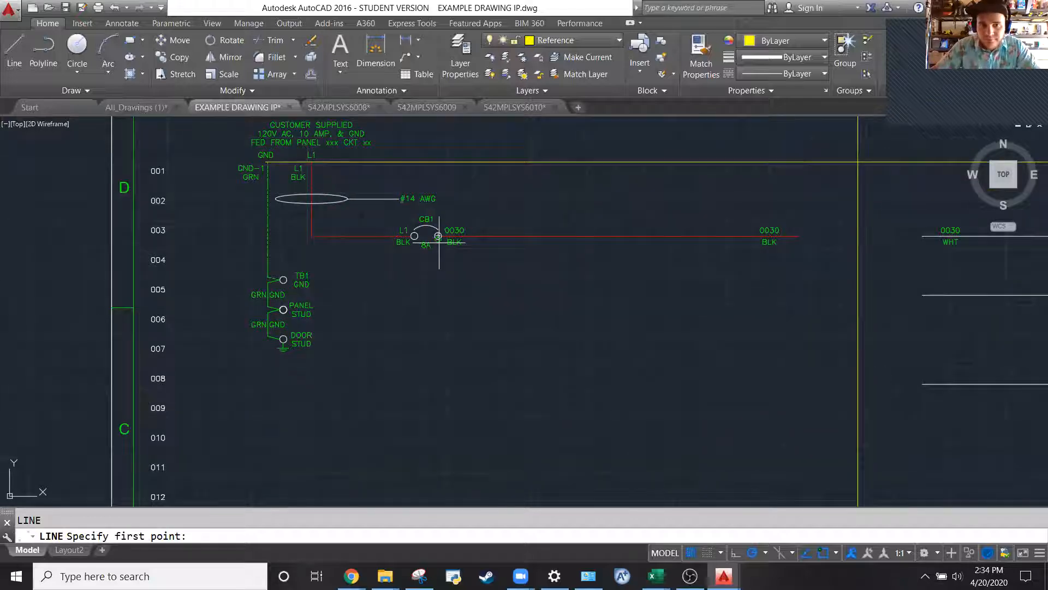
pyautogui.scroll(4, 439, 236)
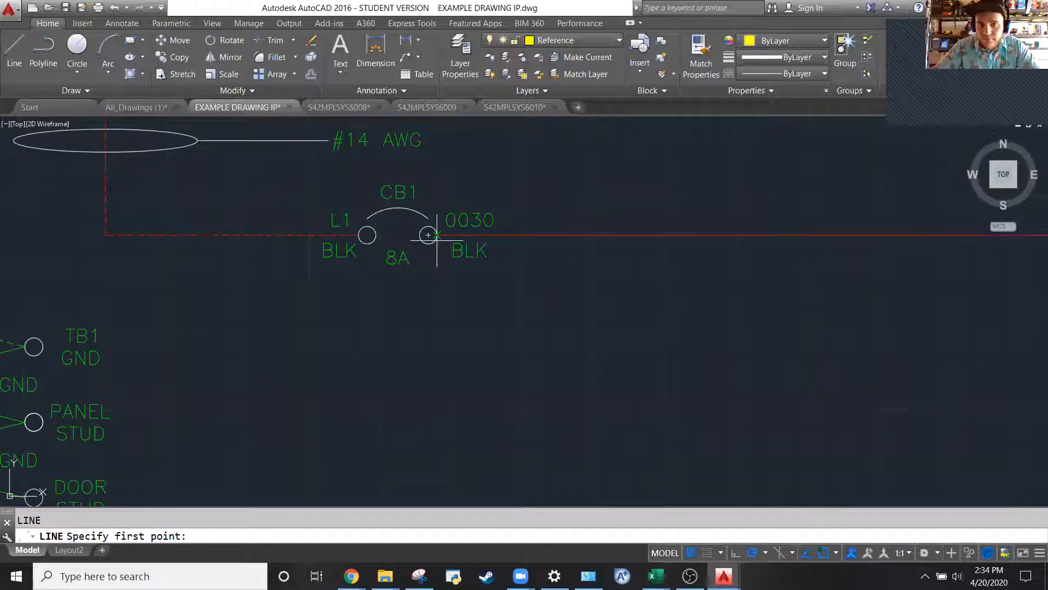
pyautogui.click(536, 235)
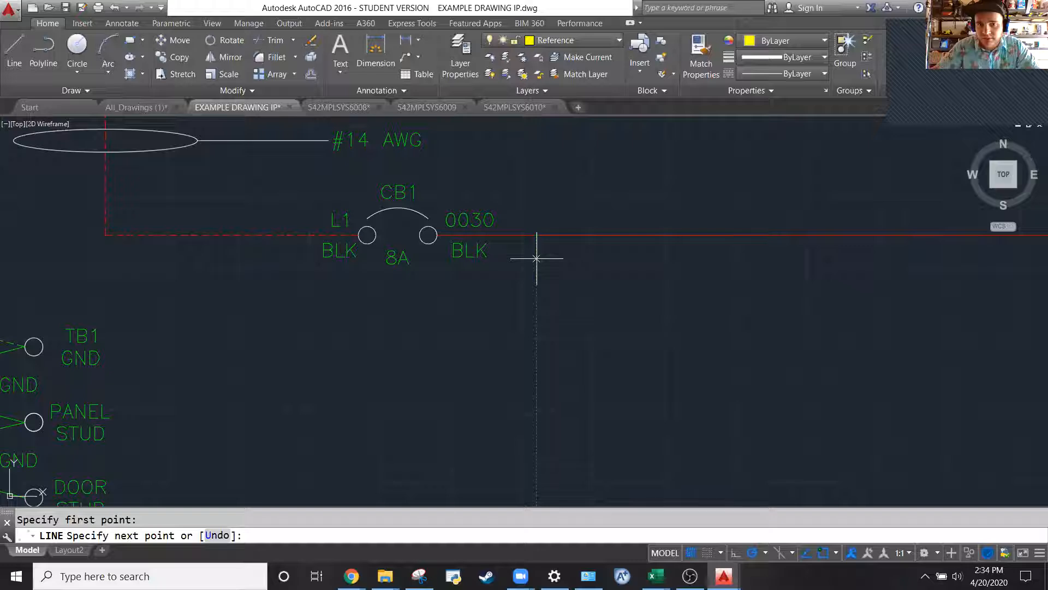
pyautogui.click(537, 321)
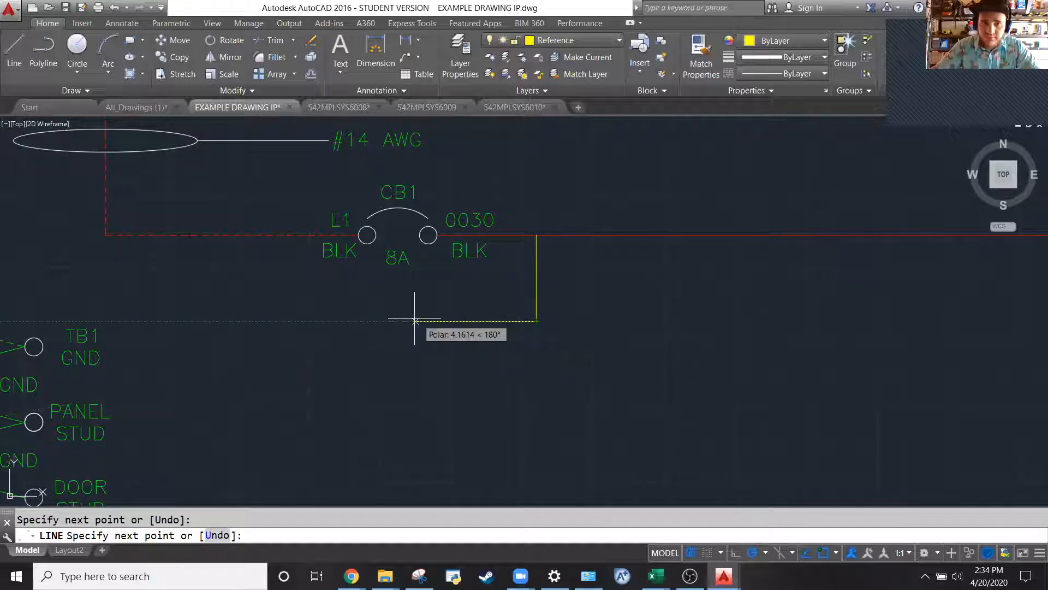
pyautogui.click(358, 236)
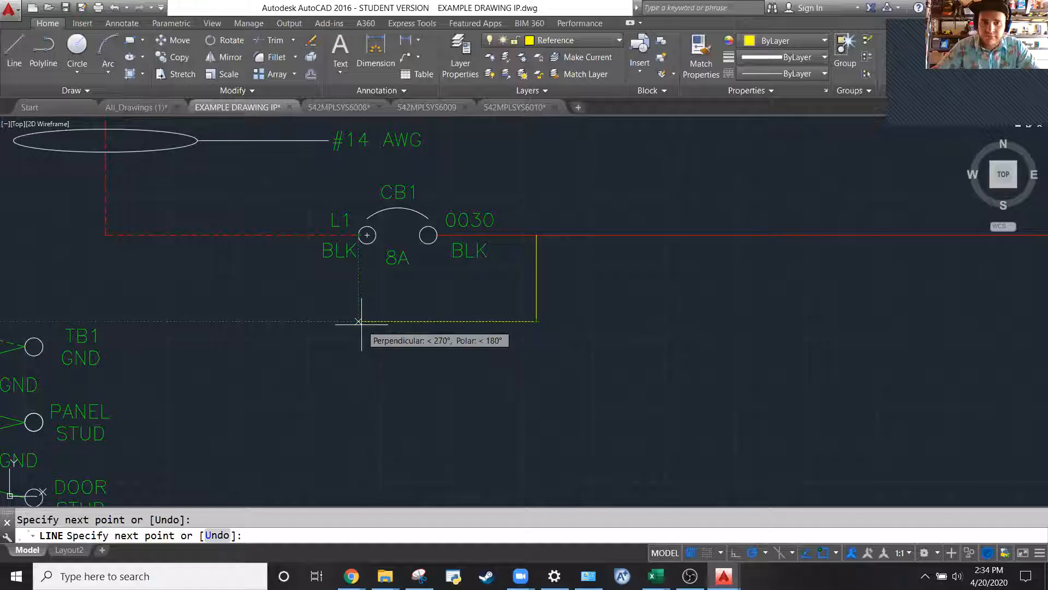
pyautogui.click(358, 321)
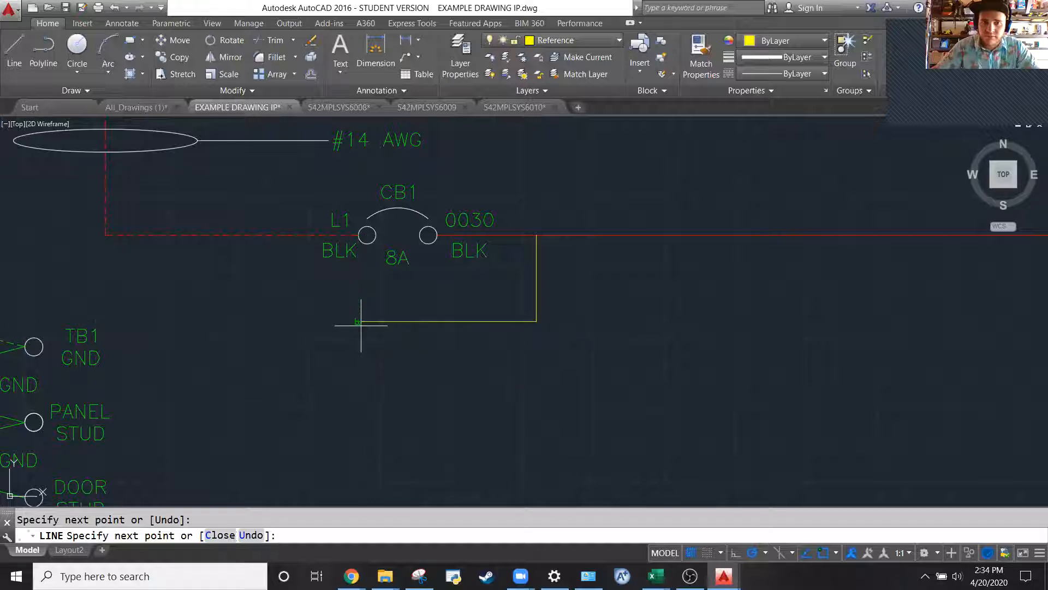
pyautogui.click(359, 358)
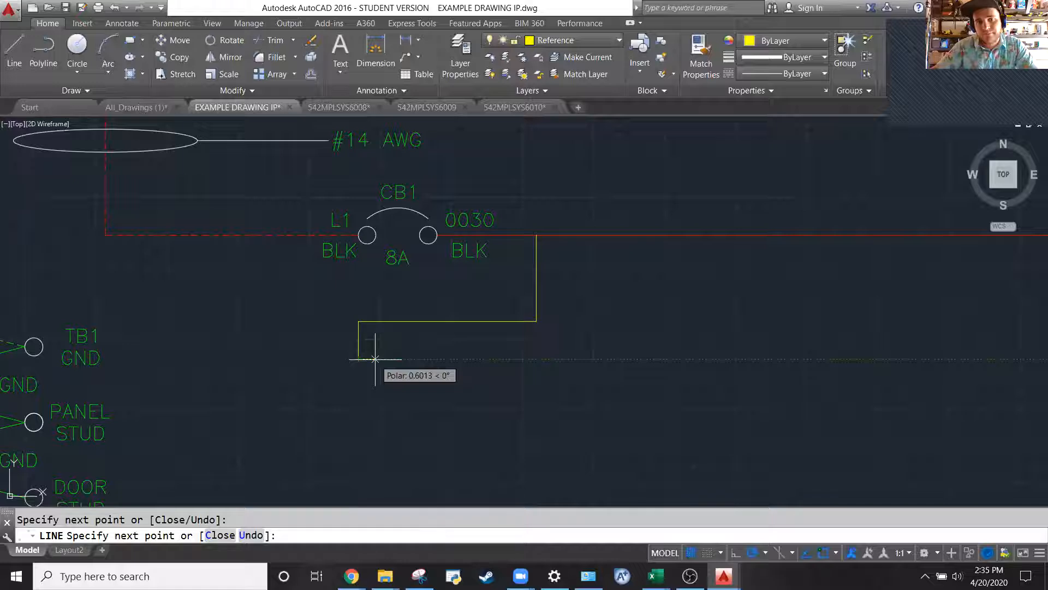
pyautogui.click(413, 359)
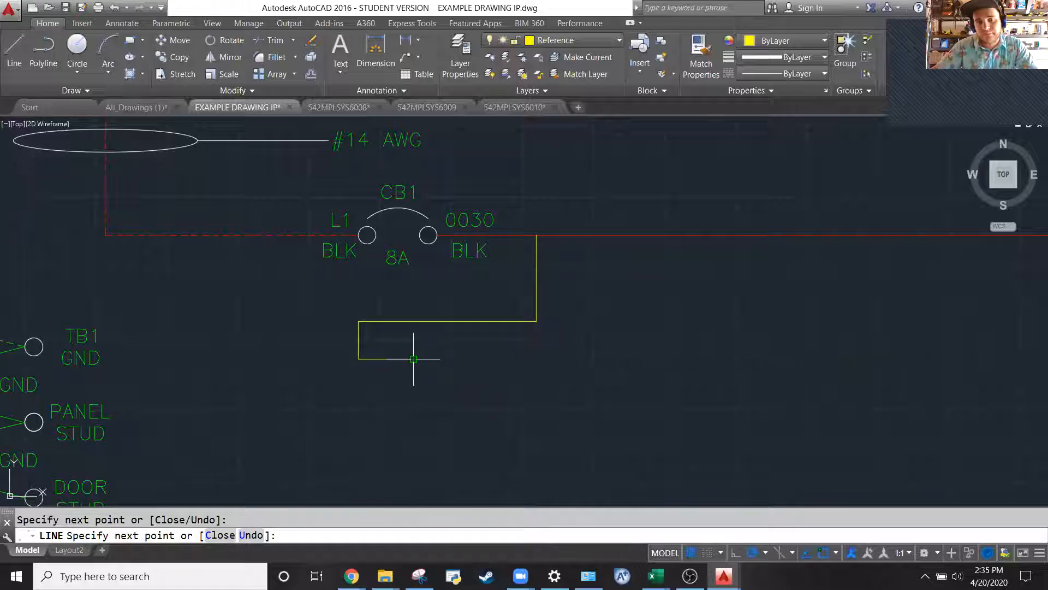
pyautogui.press('Escape')
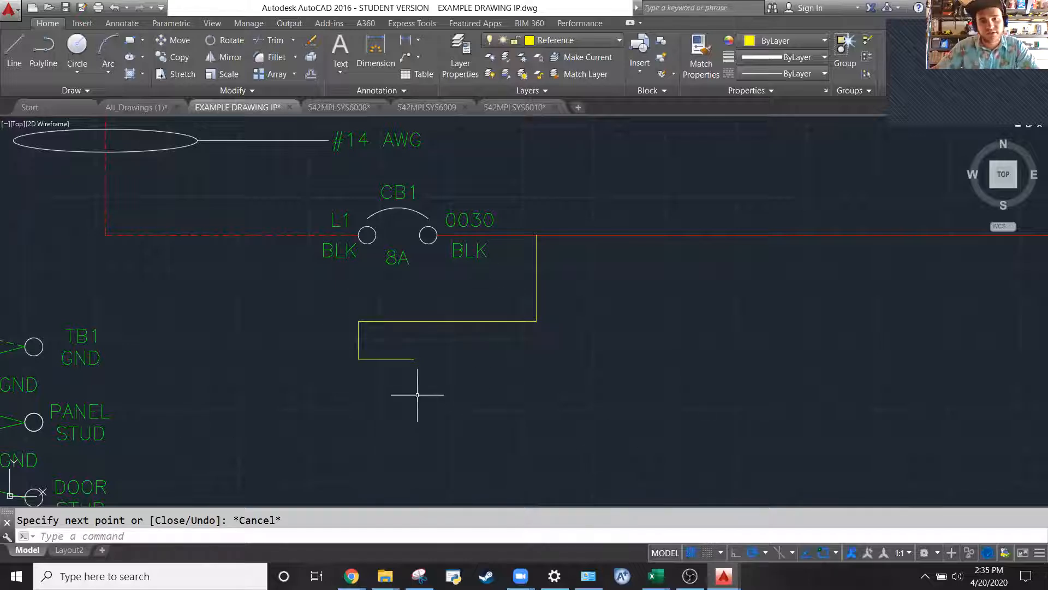
# Move the branch's lower vertical and short horizontal segments left so the short segment ends directly below CB1's first terminal
pyautogui.click(483, 436)
pyautogui.click(288, 348)
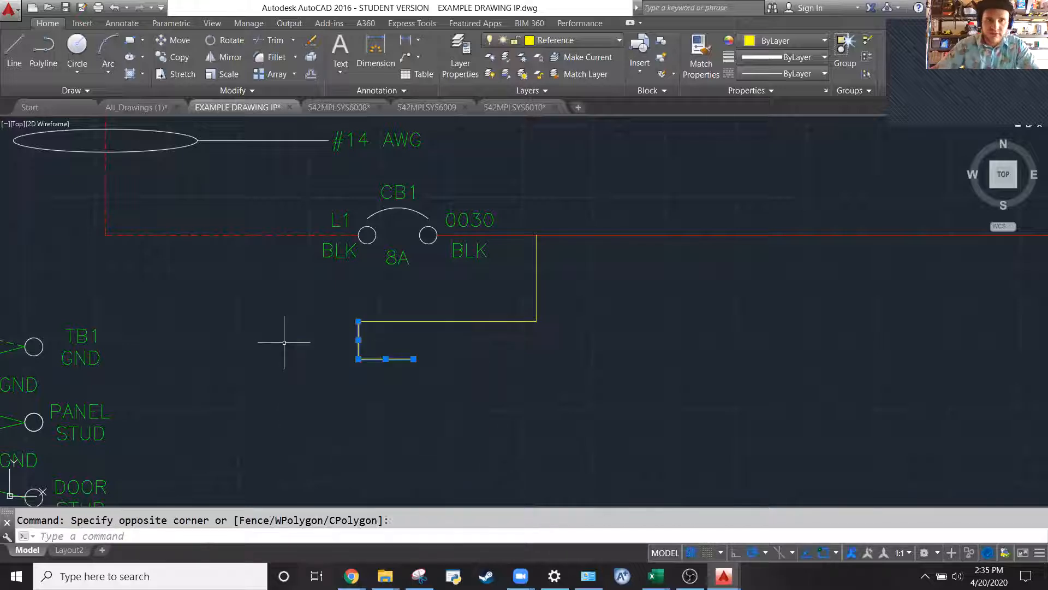
pyautogui.write('m')
pyautogui.press('Return')
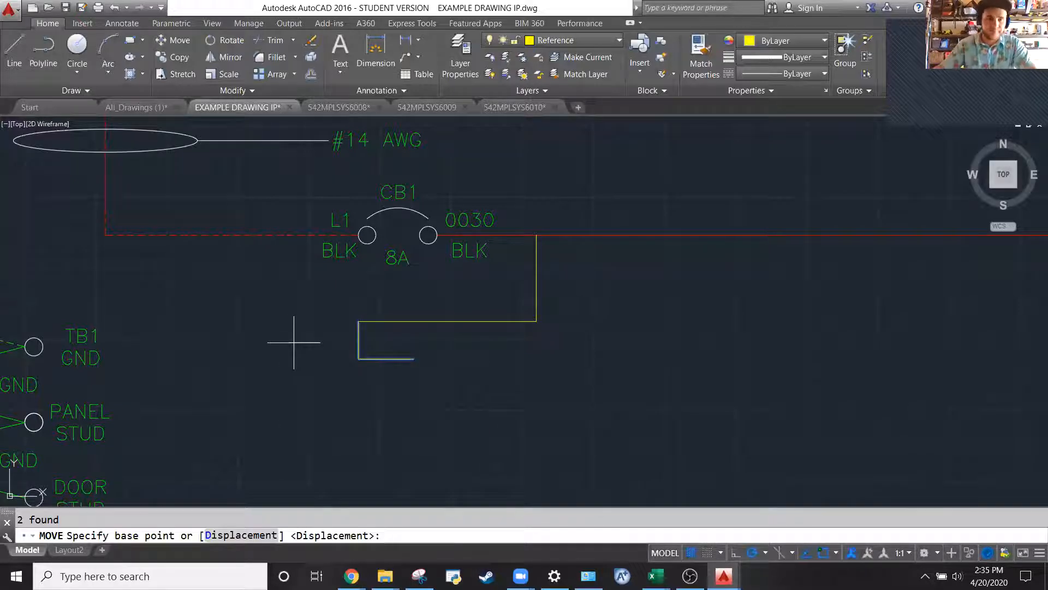
pyautogui.click(415, 361)
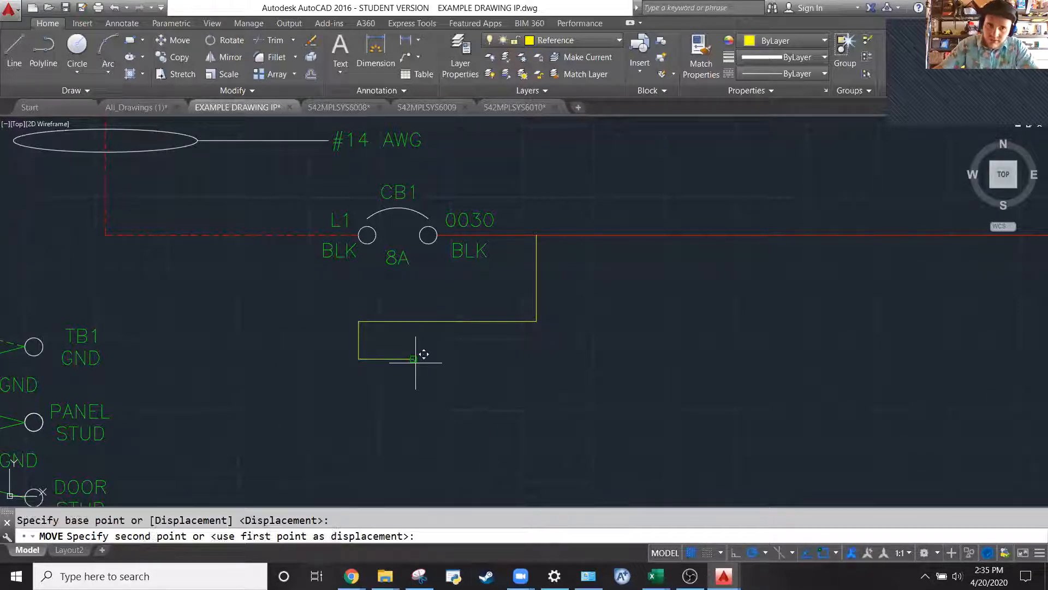
pyautogui.click(359, 359)
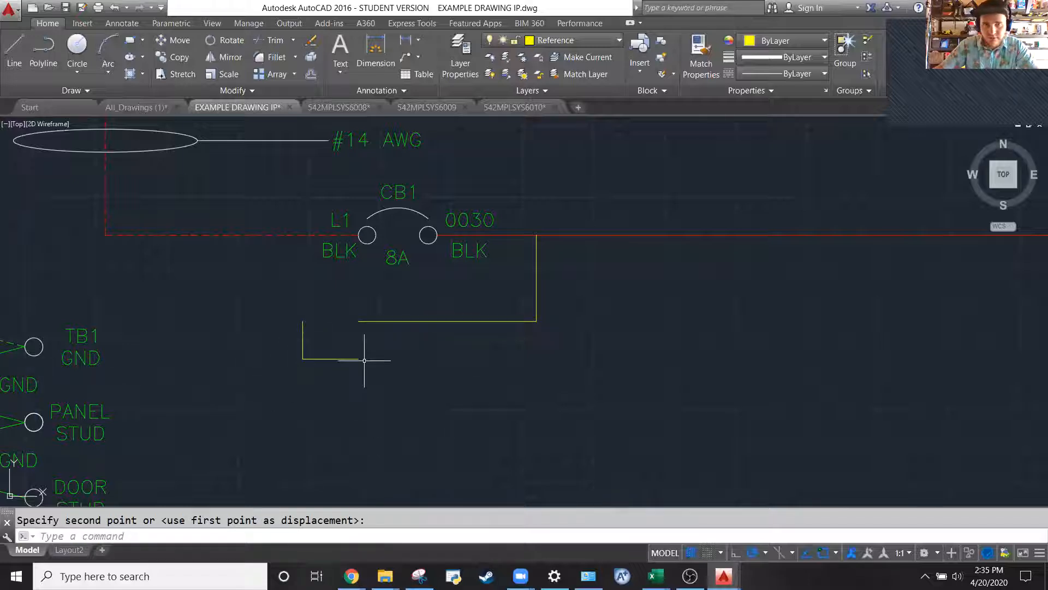
# Stretch the branch's long horizontal segment left to meet the upper end of the lower vertical segment
pyautogui.click(487, 358)
pyautogui.click(443, 297)
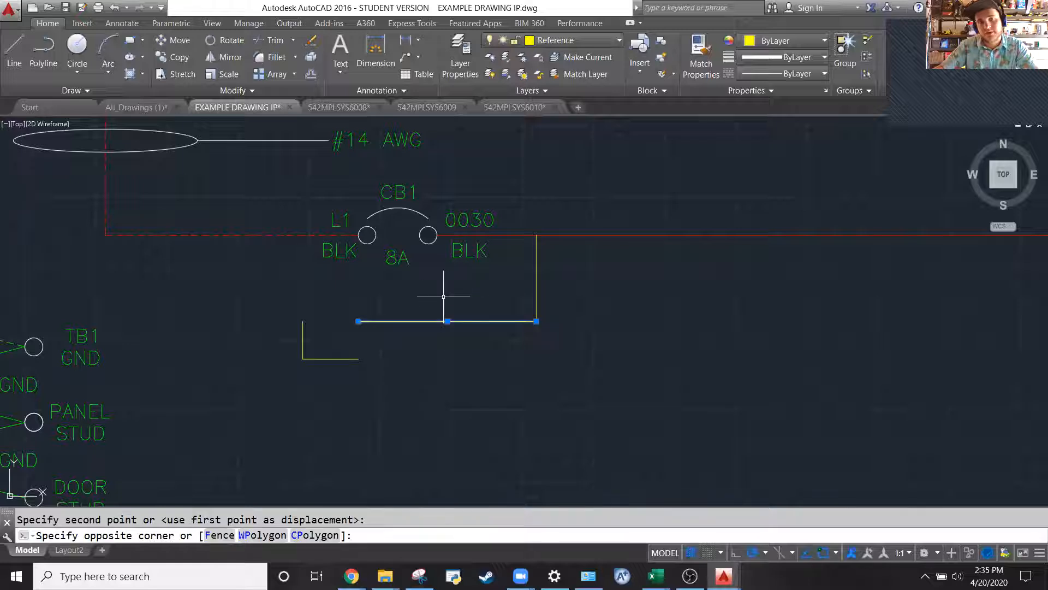
pyautogui.click(358, 322)
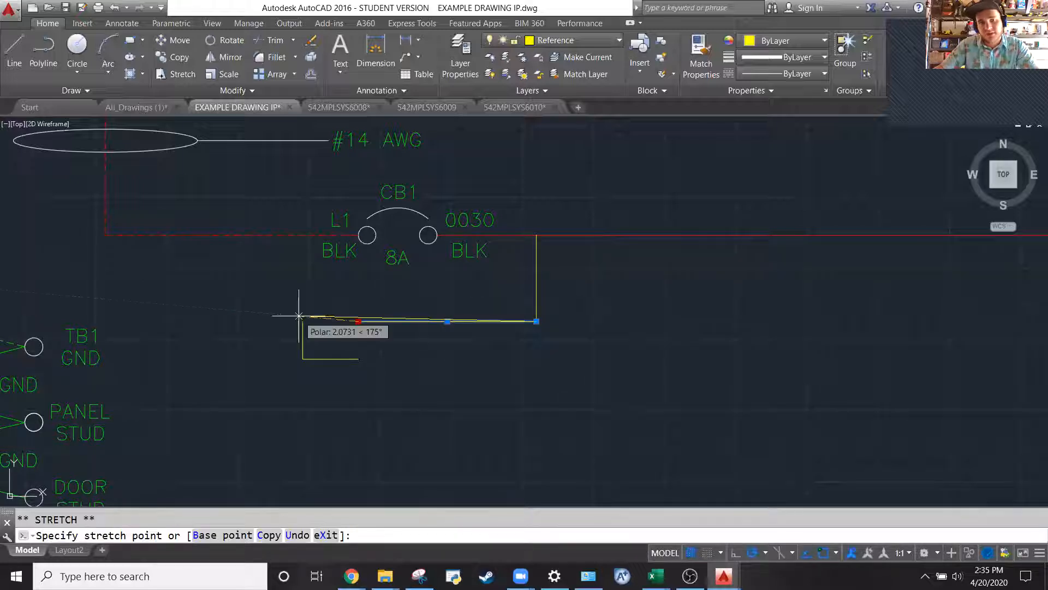
pyautogui.click(303, 321)
pyautogui.press('Escape')
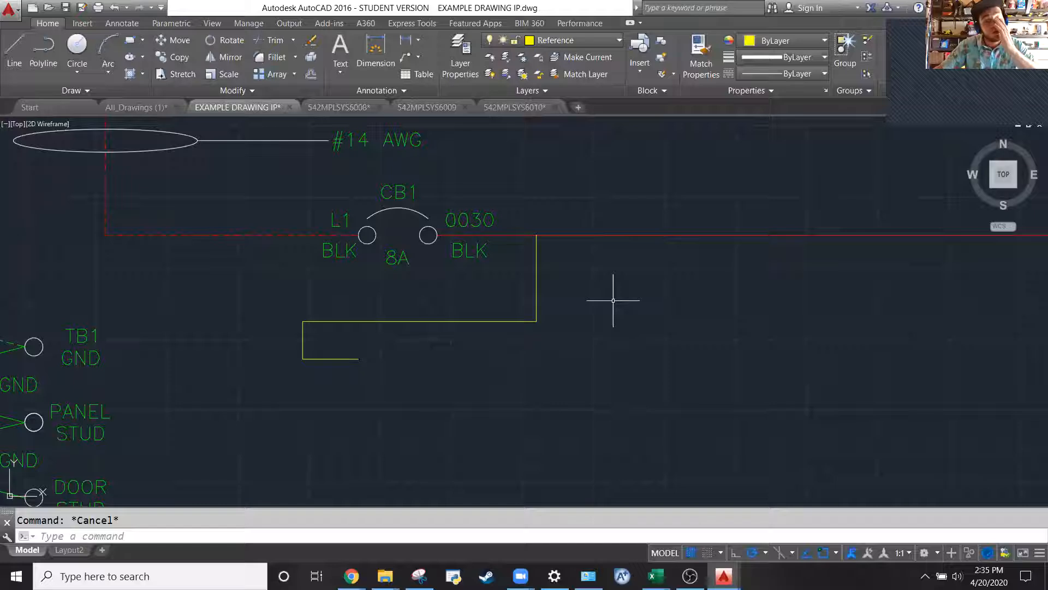
# Move fuse F1 with its F1 and 0110 labels and the two red fork wires from line 025 onto the end of the CB1 branch line
pyautogui.scroll(-5, 361, 205)
pyautogui.scroll(-4, 655, 134)
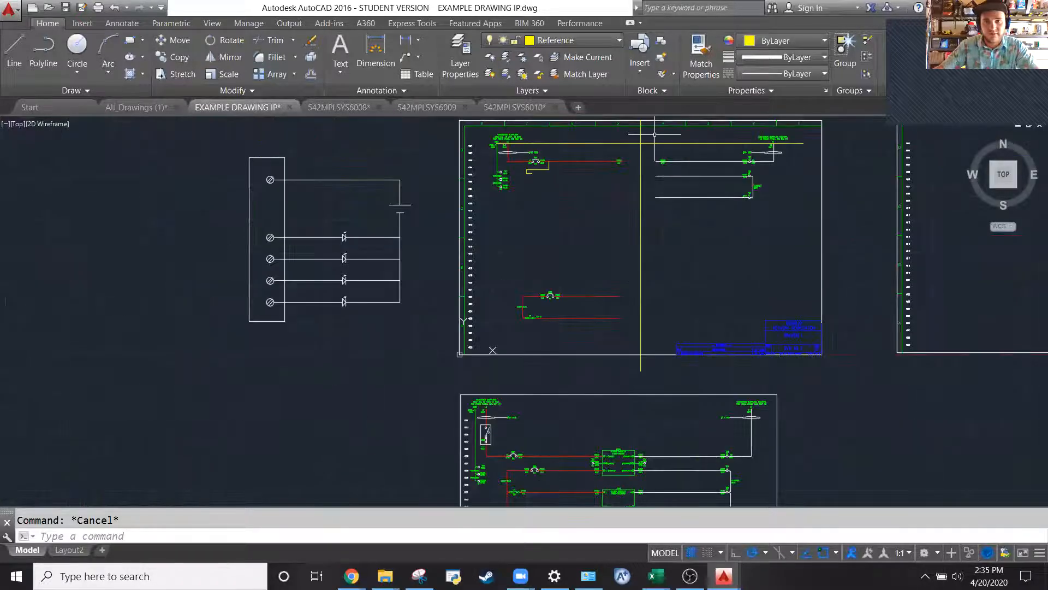
pyautogui.scroll(8, 552, 310)
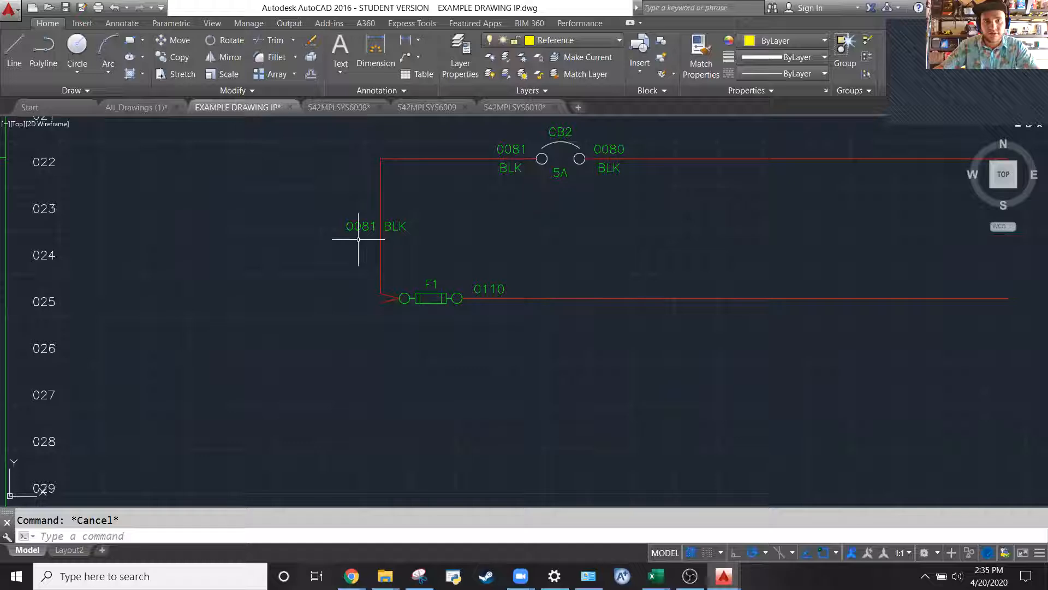
pyautogui.scroll(4, 421, 320)
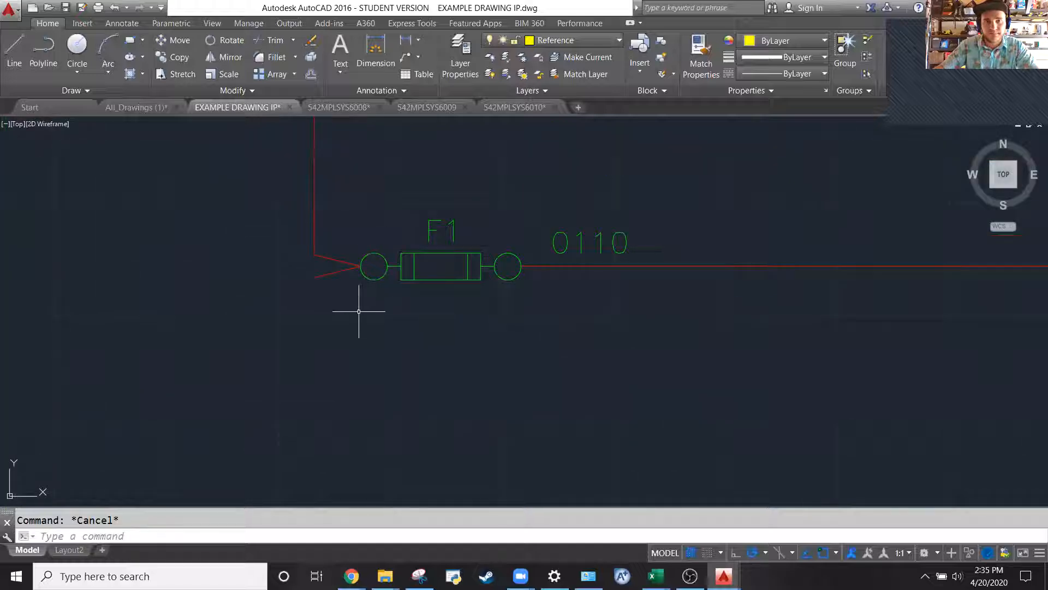
pyautogui.click(352, 190)
pyautogui.click(678, 339)
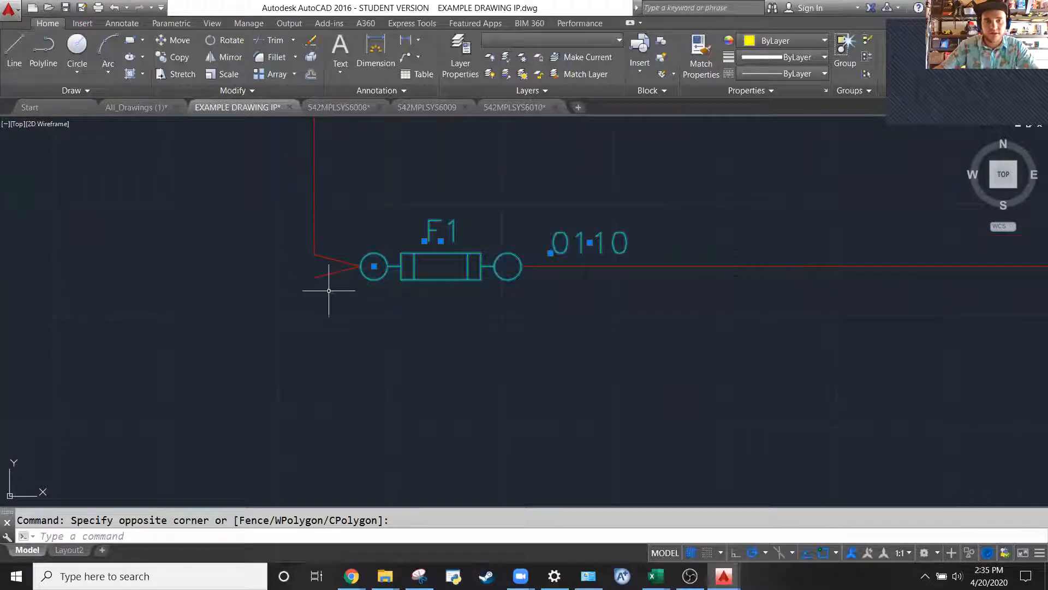
pyautogui.click(349, 296)
pyautogui.click(333, 236)
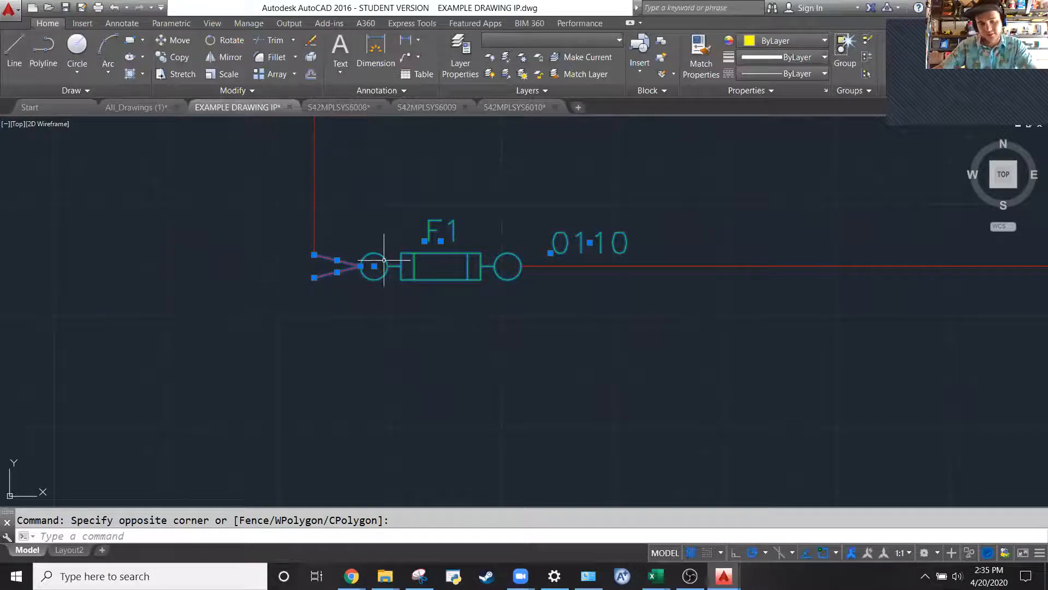
pyautogui.write('move')
pyautogui.press('Return')
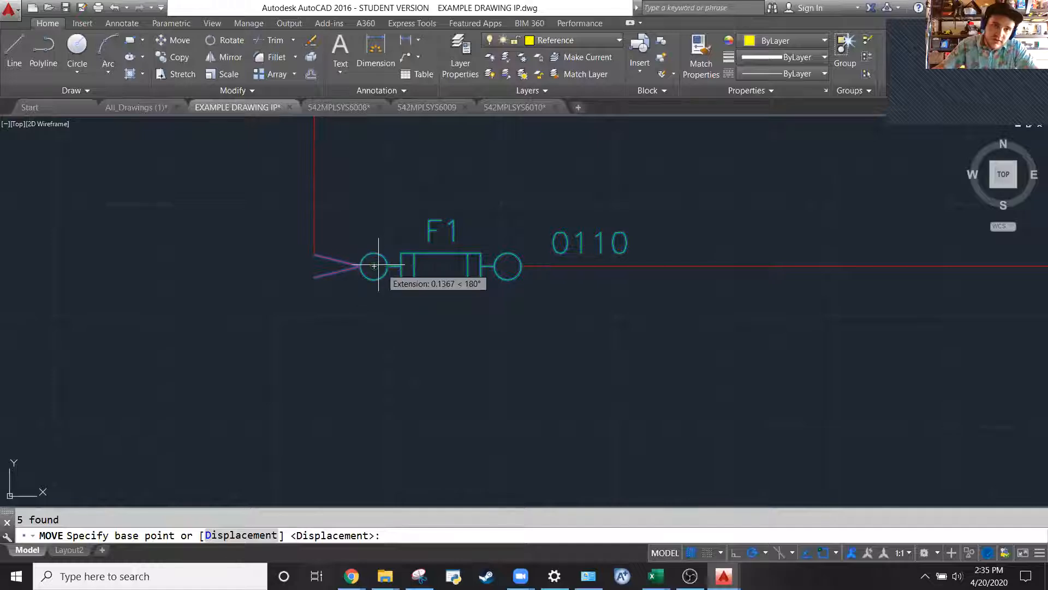
pyautogui.scroll(10, 374, 266)
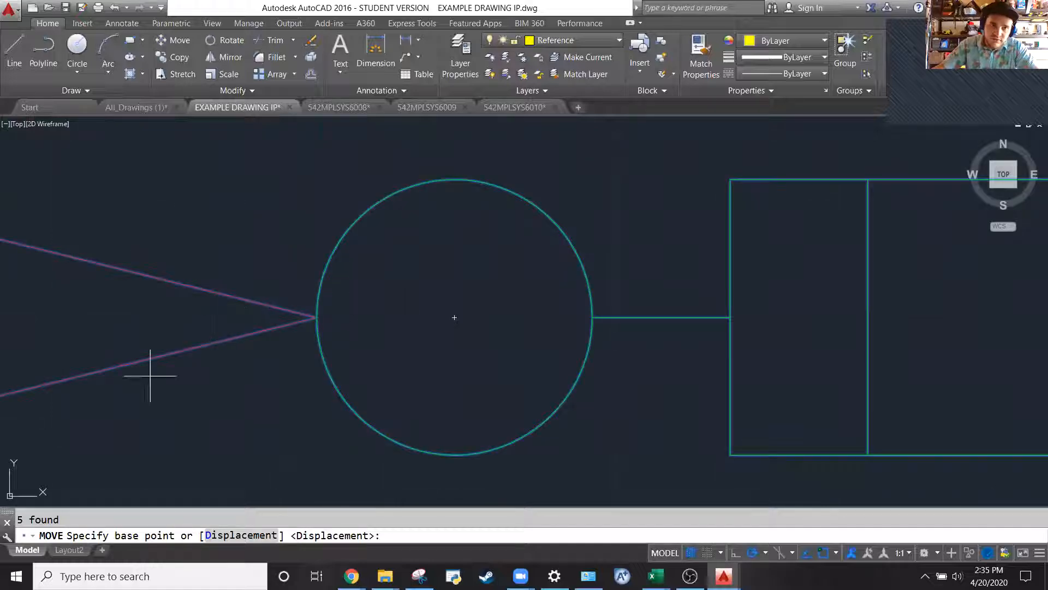
pyautogui.click(317, 316)
pyautogui.scroll(-12, 317, 316)
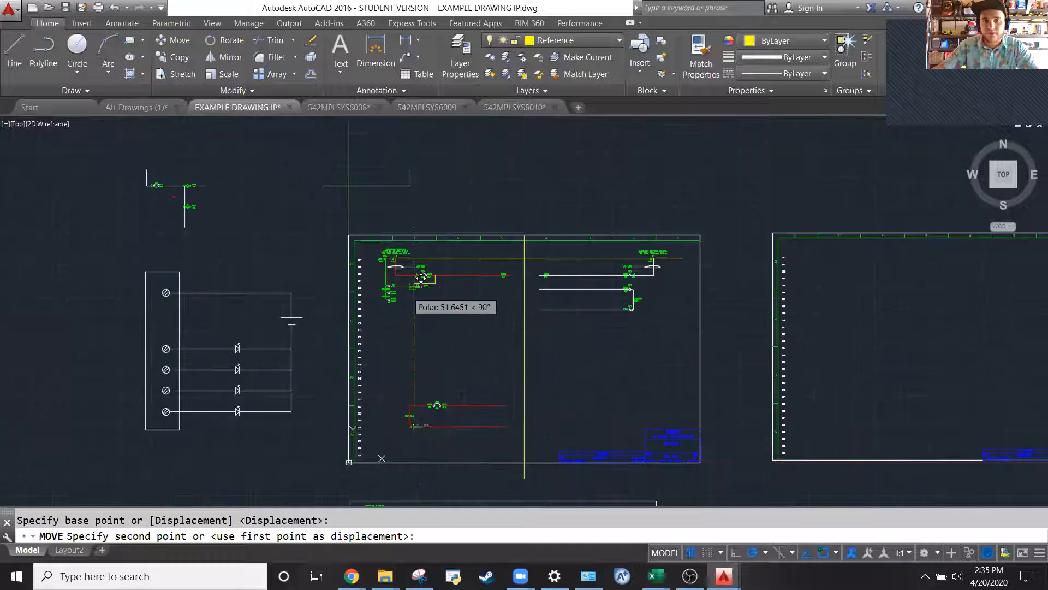
pyautogui.scroll(3, 422, 277)
pyautogui.scroll(7, 423, 273)
pyautogui.scroll(4, 428, 274)
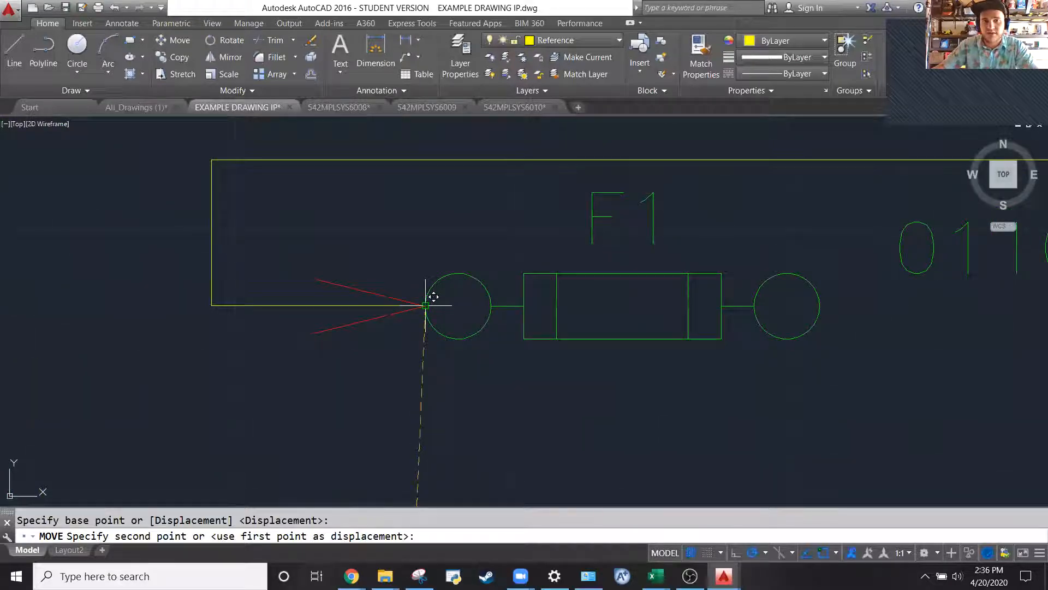
pyautogui.click(425, 305)
pyautogui.scroll(-4, 228, 275)
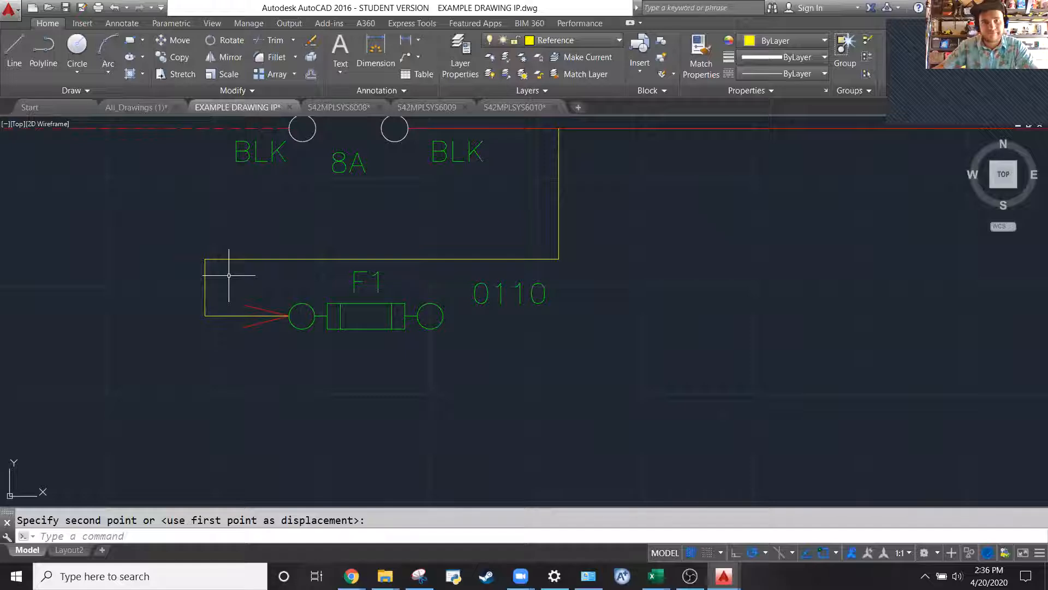
# Examine the relocated fuse F1 and its branch against the surrounding circuit, the rest of the sheet and the line numbers
pyautogui.scroll(-2, 182, 298)
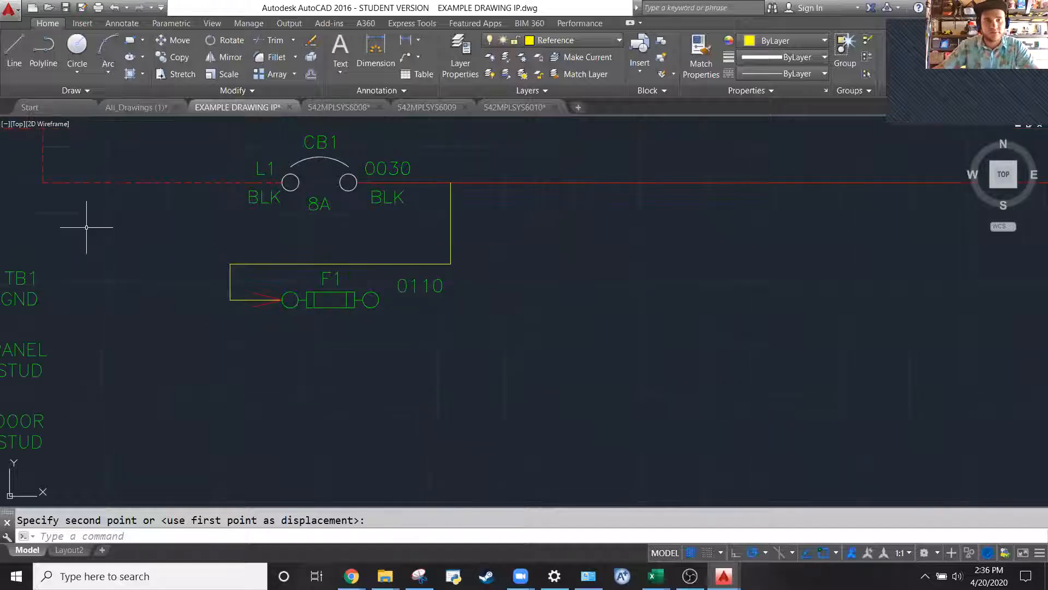
pyautogui.scroll(-2, 427, 166)
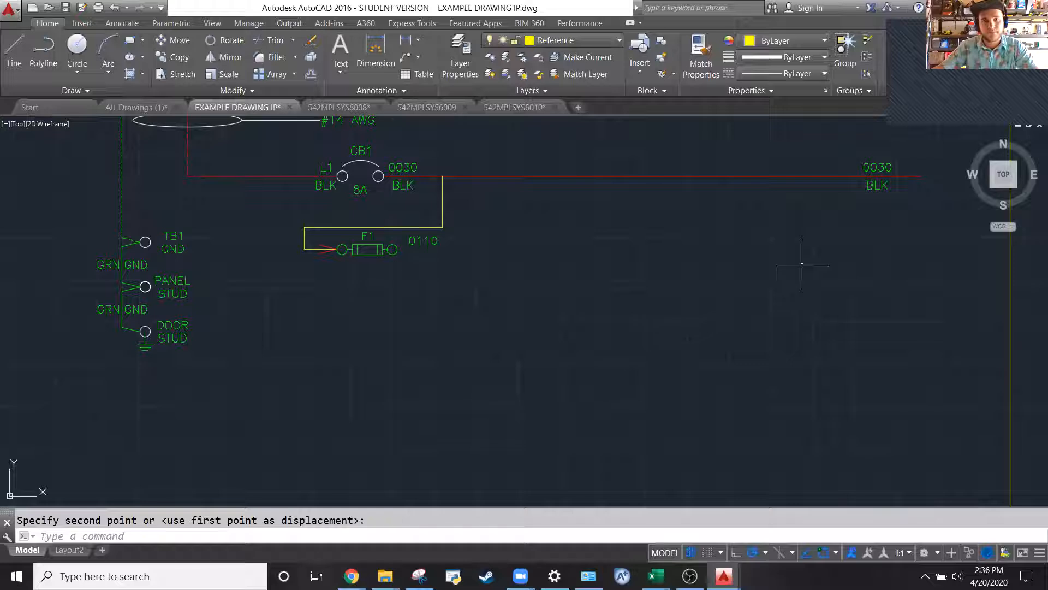
pyautogui.scroll(2, 319, 214)
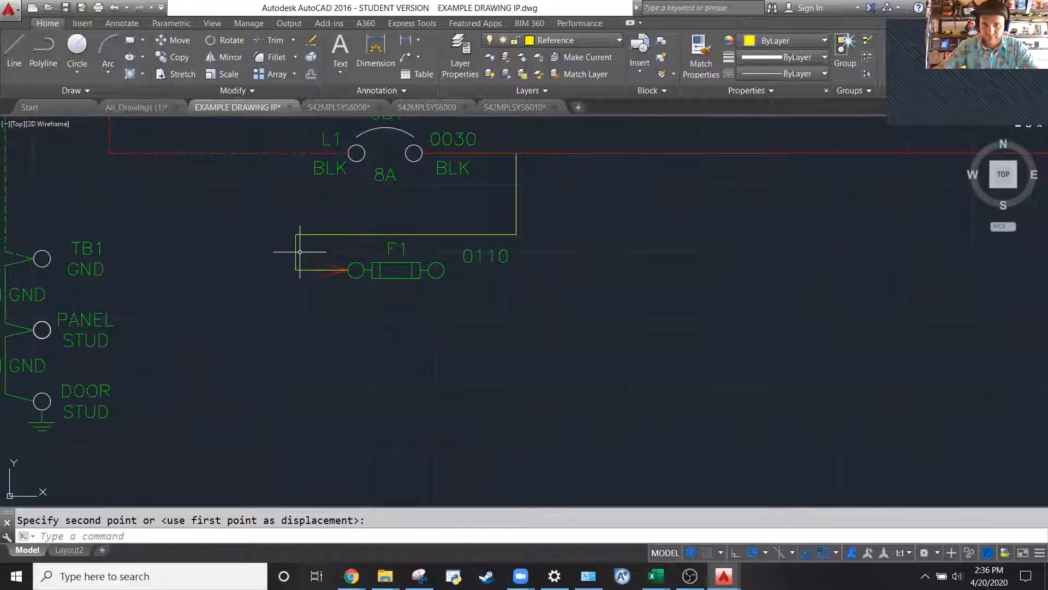
pyautogui.scroll(-5, 300, 252)
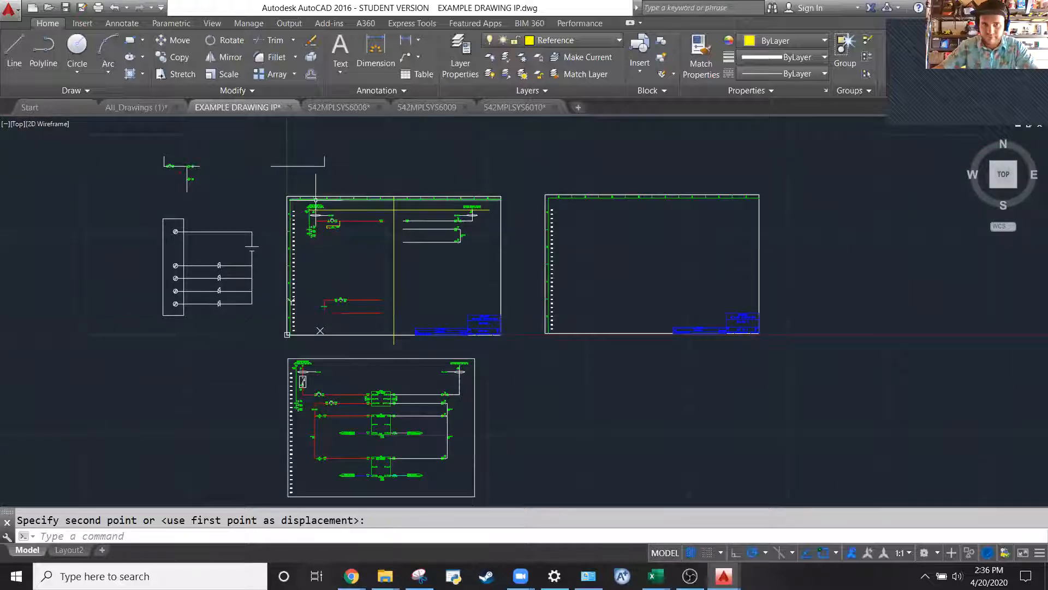
pyautogui.scroll(6, 294, 169)
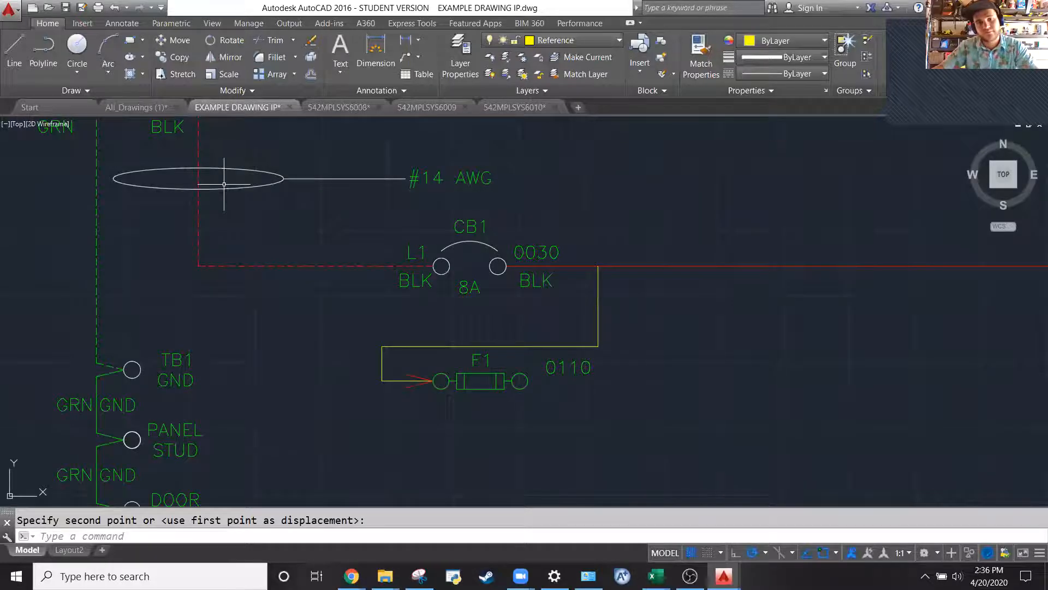
pyautogui.scroll(-2, 224, 184)
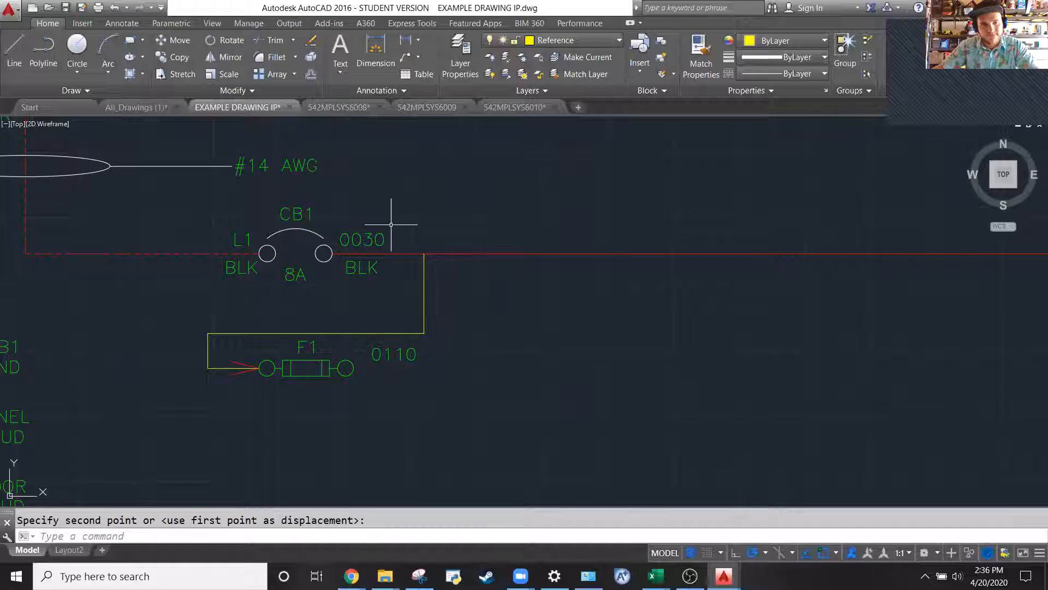
pyautogui.scroll(-1, 390, 224)
pyautogui.scroll(-1, 506, 232)
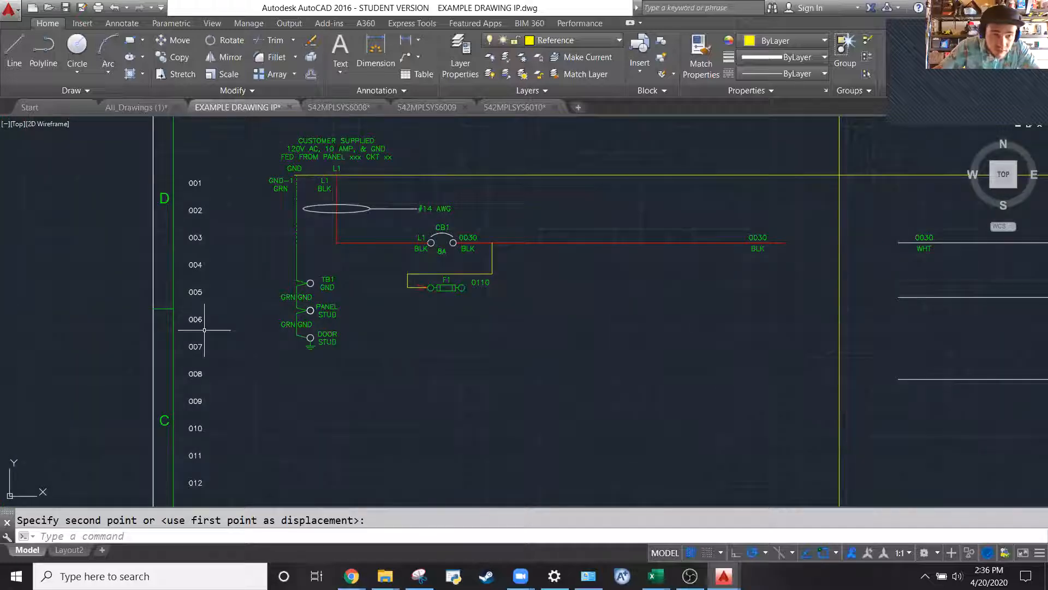
pyautogui.scroll(2, 213, 327)
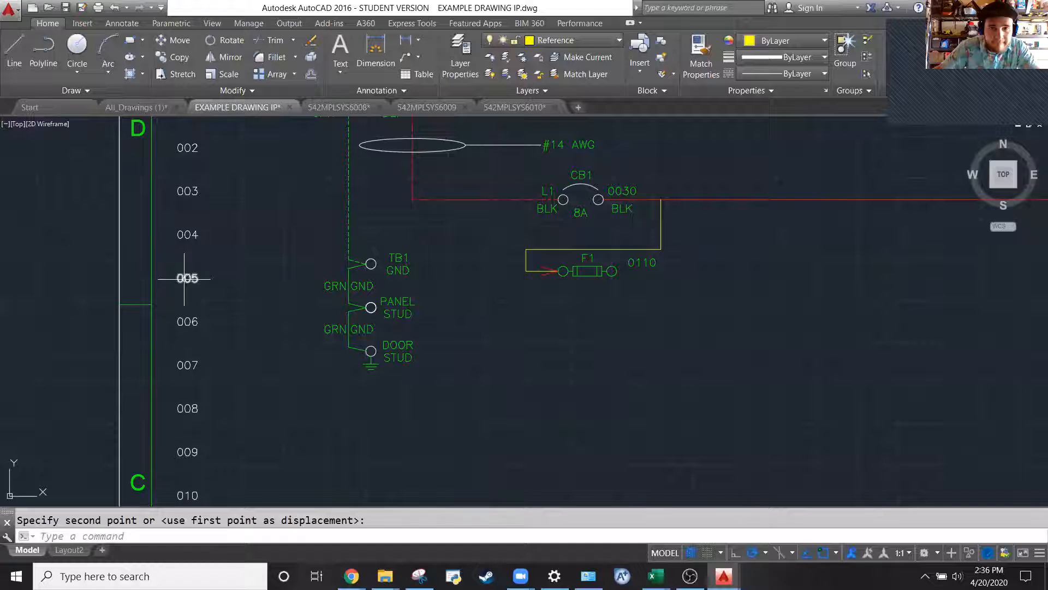
pyautogui.scroll(2, 205, 293)
pyautogui.write('1')
pyautogui.press('Return')
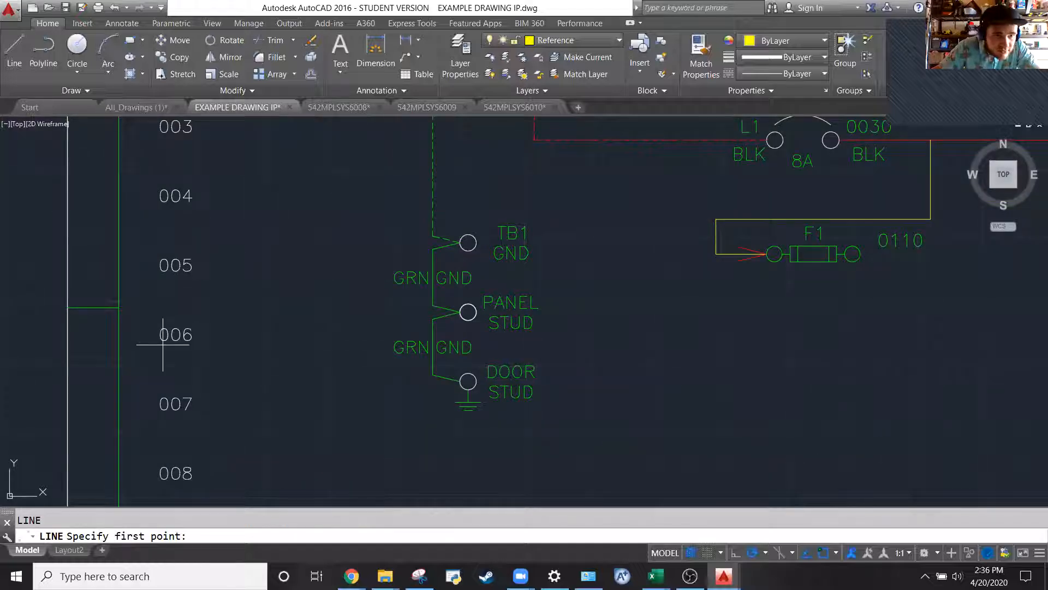
pyautogui.click(175, 265)
pyautogui.click(175, 396)
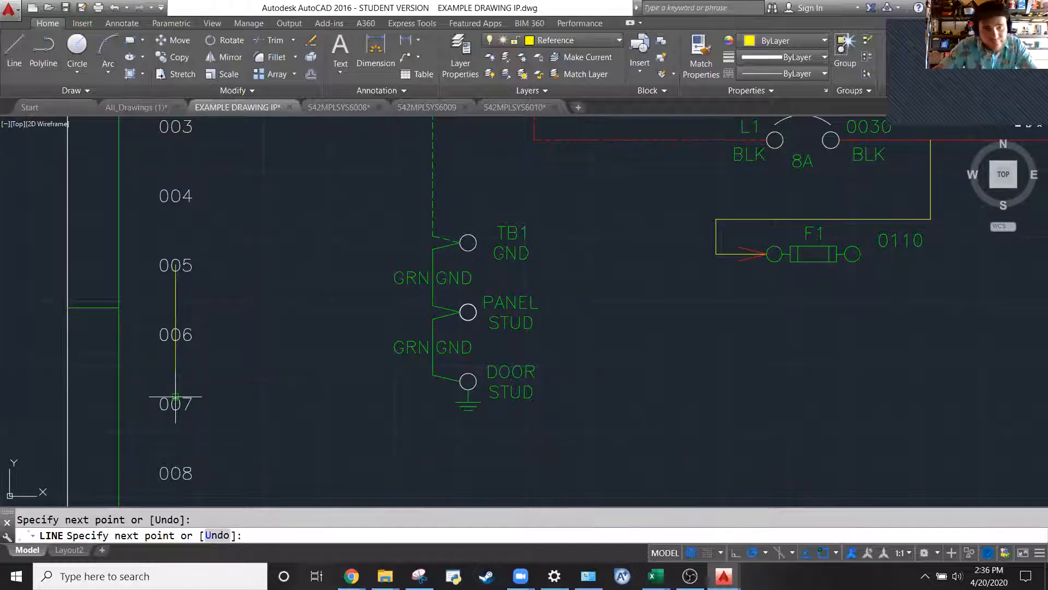
pyautogui.press('Escape')
pyautogui.click(175, 384)
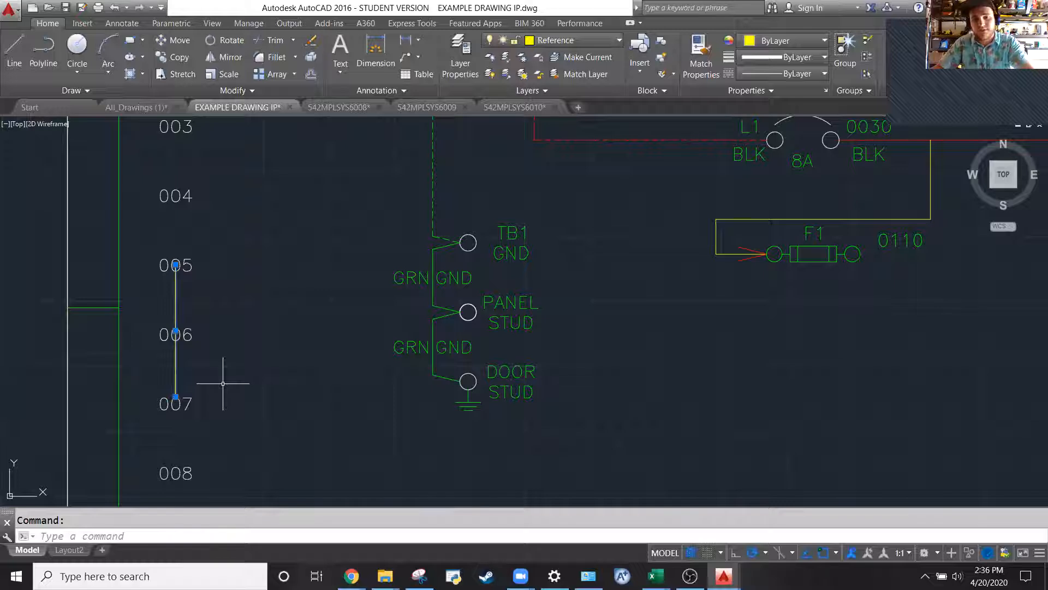
pyautogui.press('Delete')
# Draw a vertical reference line from the middle of line number 005 down to the middle of line number 007
pyautogui.write('l')
pyautogui.press('Return')
pyautogui.scroll(2, 151, 302)
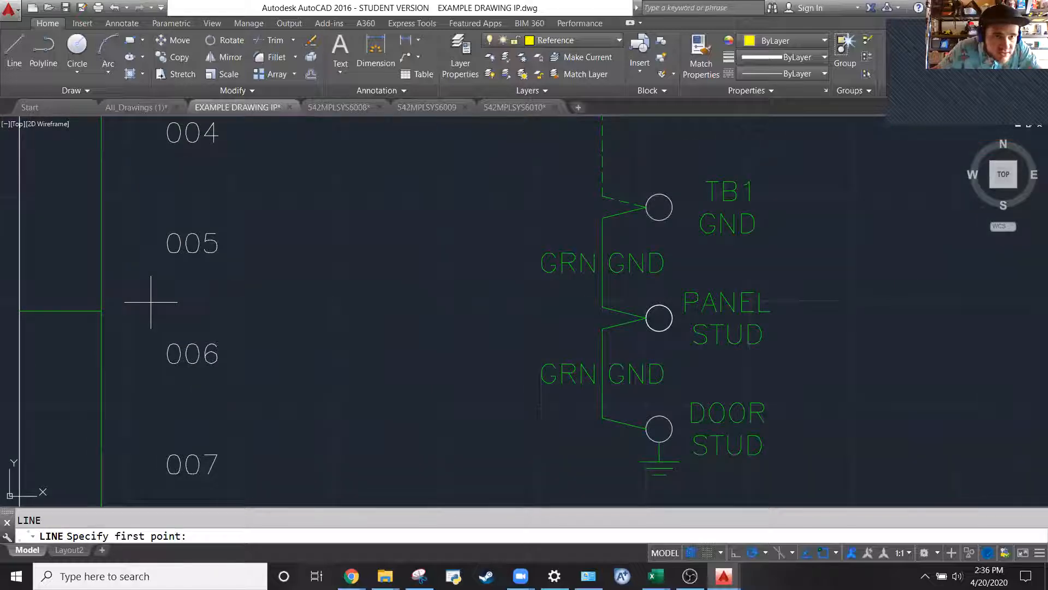
pyautogui.click(192, 243)
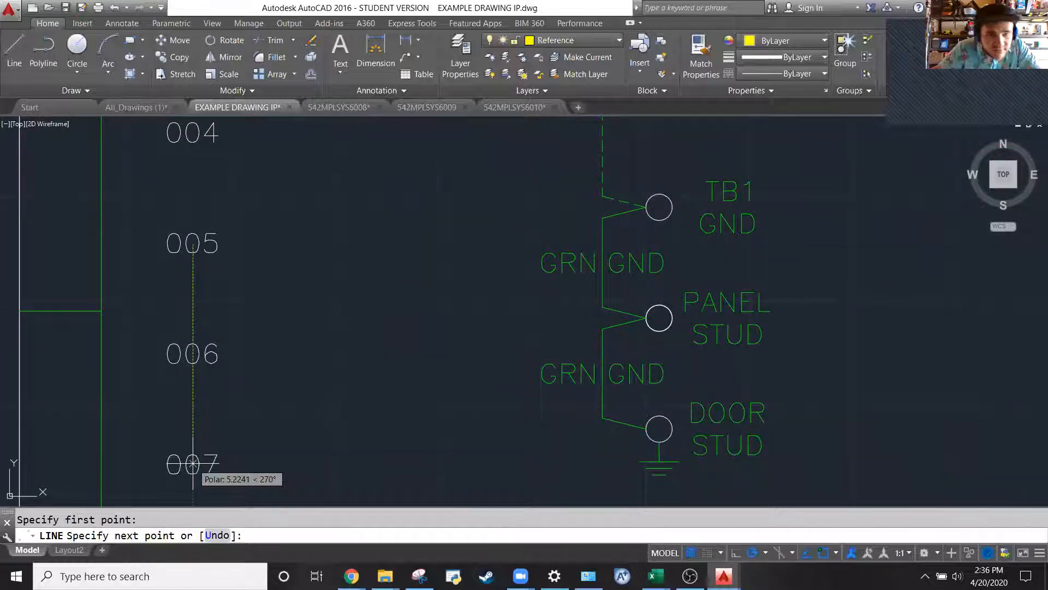
pyautogui.click(192, 463)
pyautogui.press('Escape')
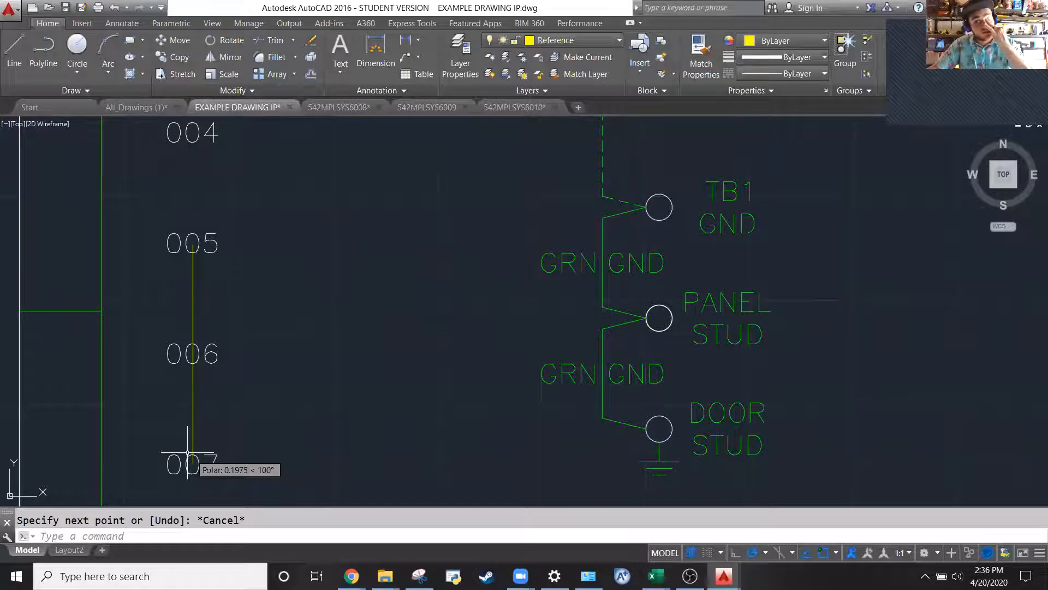
# Bring the vertical reference line from the line numbers across to the empty area just below fuse F1's first terminal
pyautogui.scroll(-2, 92, 384)
pyautogui.scroll(-2, 92, 384)
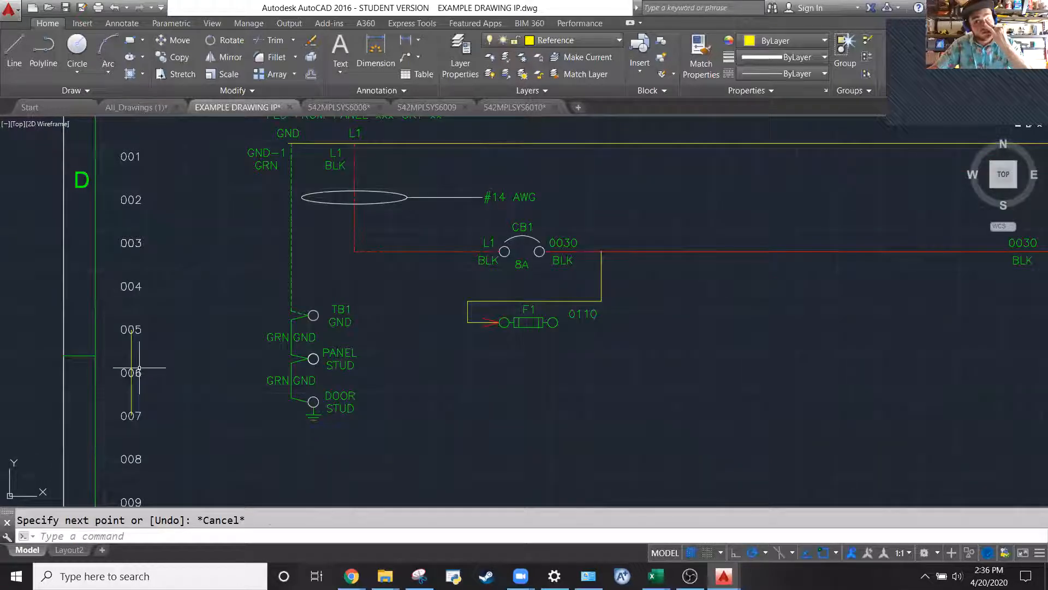
pyautogui.click(139, 367)
pyautogui.click(130, 348)
pyautogui.moveTo(464, 362); pyautogui.dragTo(475, 360)
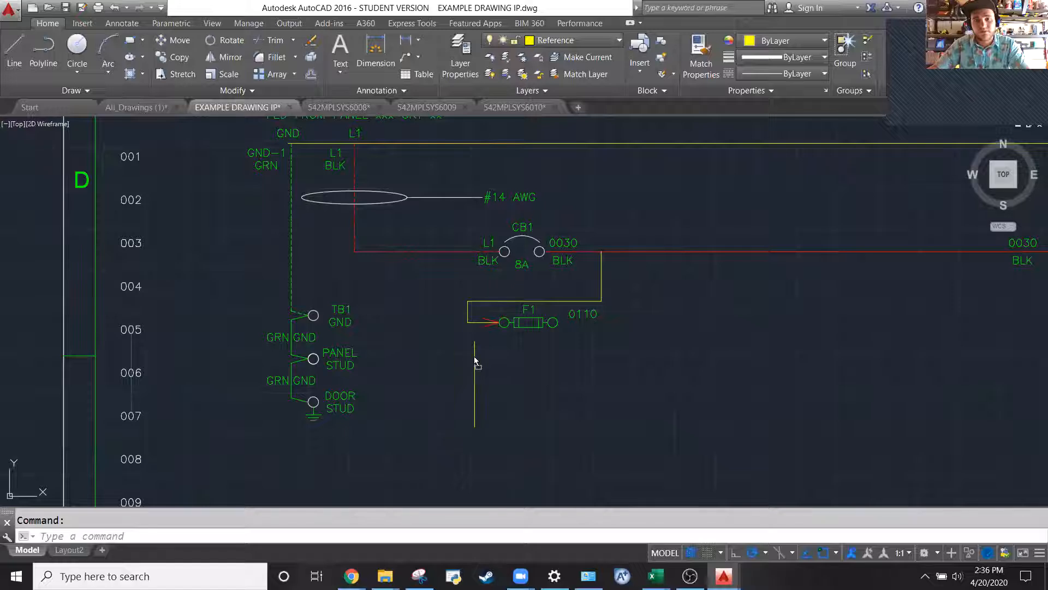
# Move the reference line by its upper end onto the left end of the lower red fork wire at F1
pyautogui.scroll(4, 481, 374)
pyautogui.click(439, 355)
pyautogui.click(377, 346)
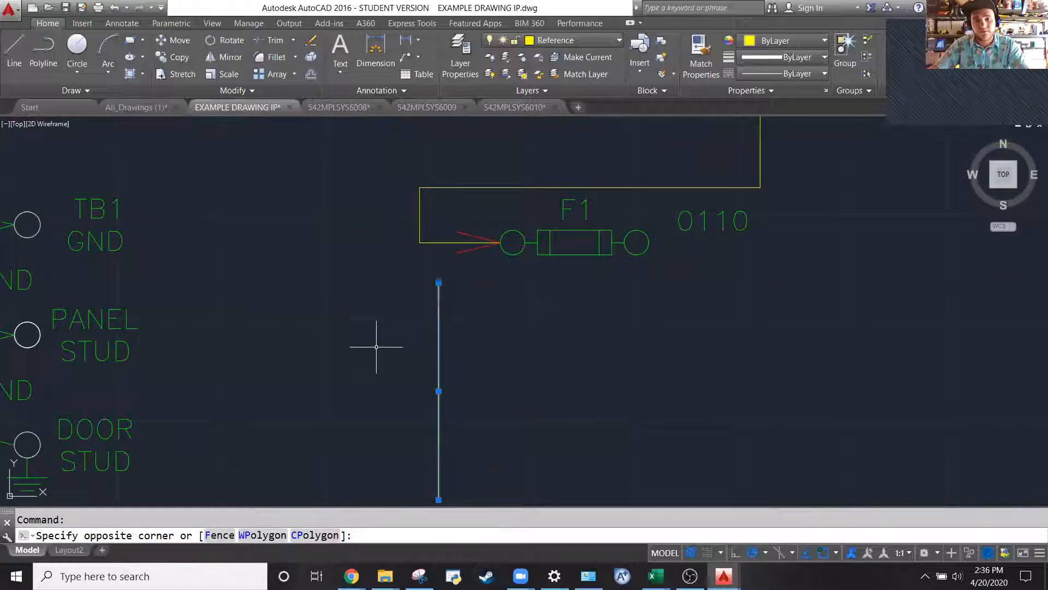
pyautogui.click(395, 351)
pyautogui.write('m')
pyautogui.press('Return')
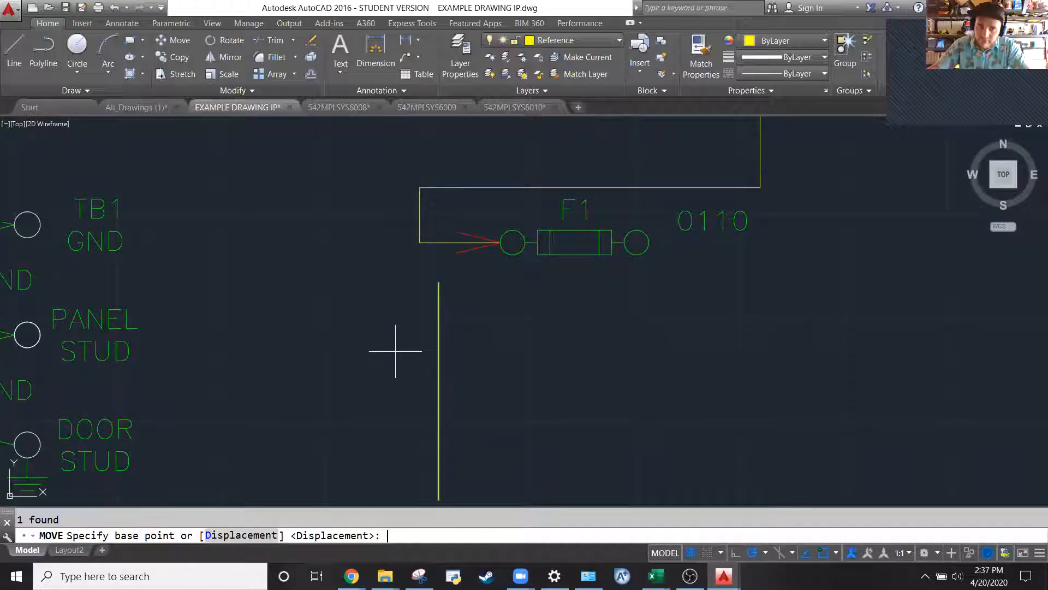
pyautogui.click(438, 283)
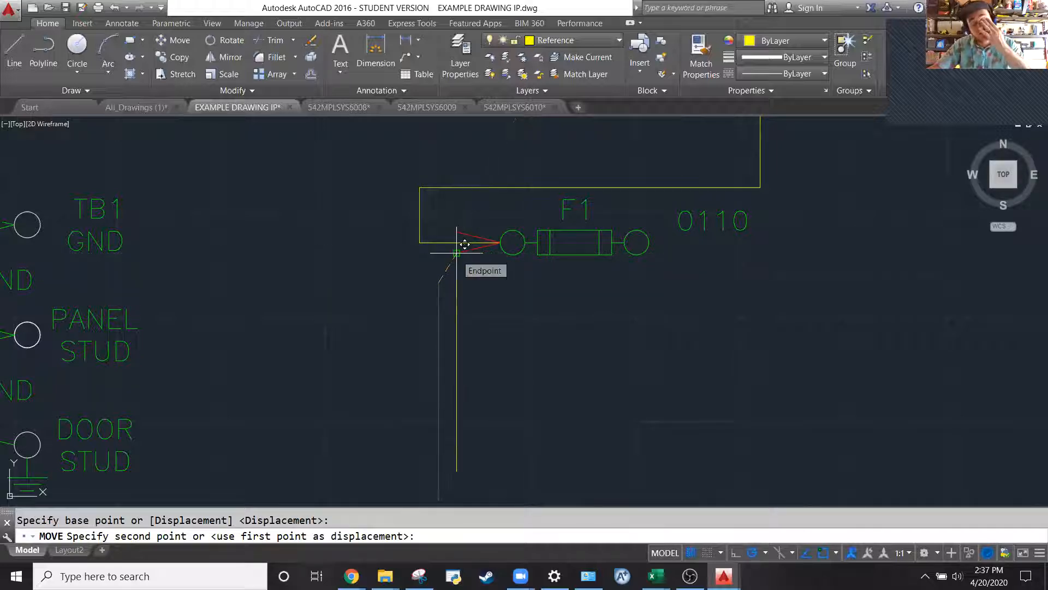
pyautogui.click(457, 253)
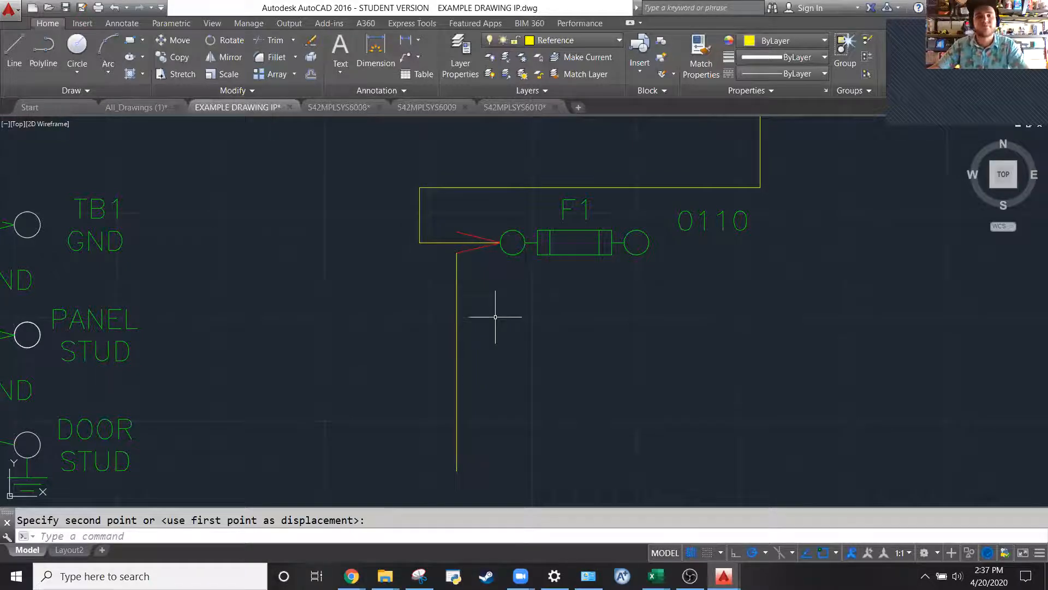
# Move the vertical reference line by its upper end onto the center of F1's first terminal circle
pyautogui.click(535, 365)
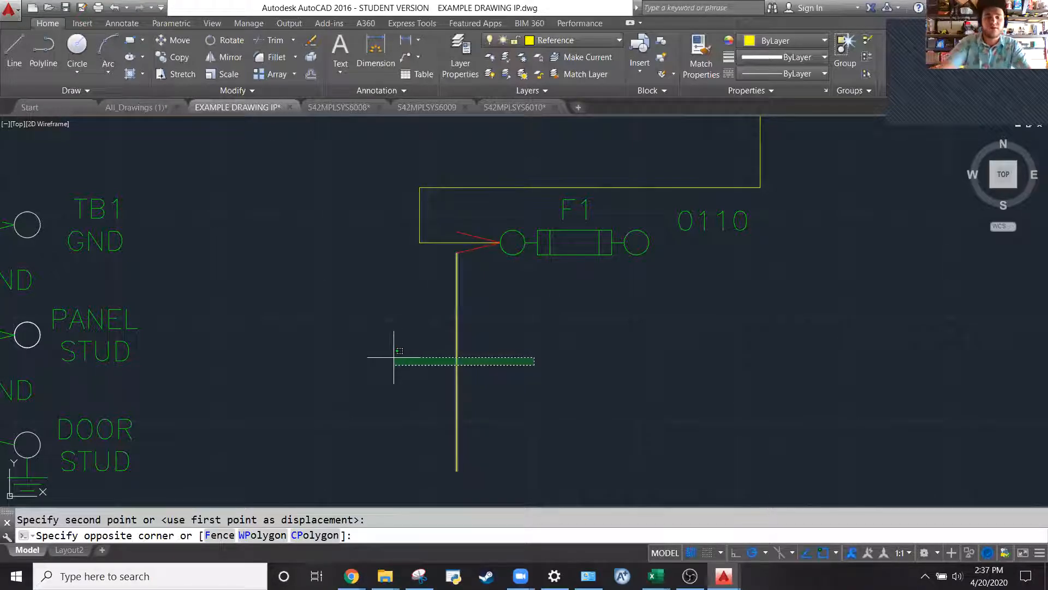
pyautogui.click(393, 357)
pyautogui.write('mov')
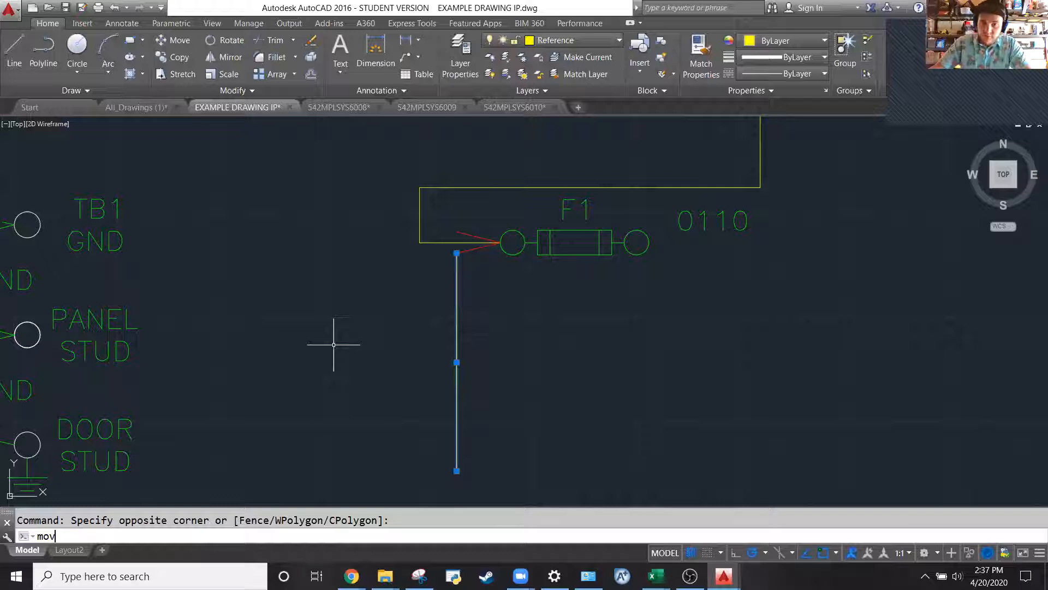
pyautogui.press('Return')
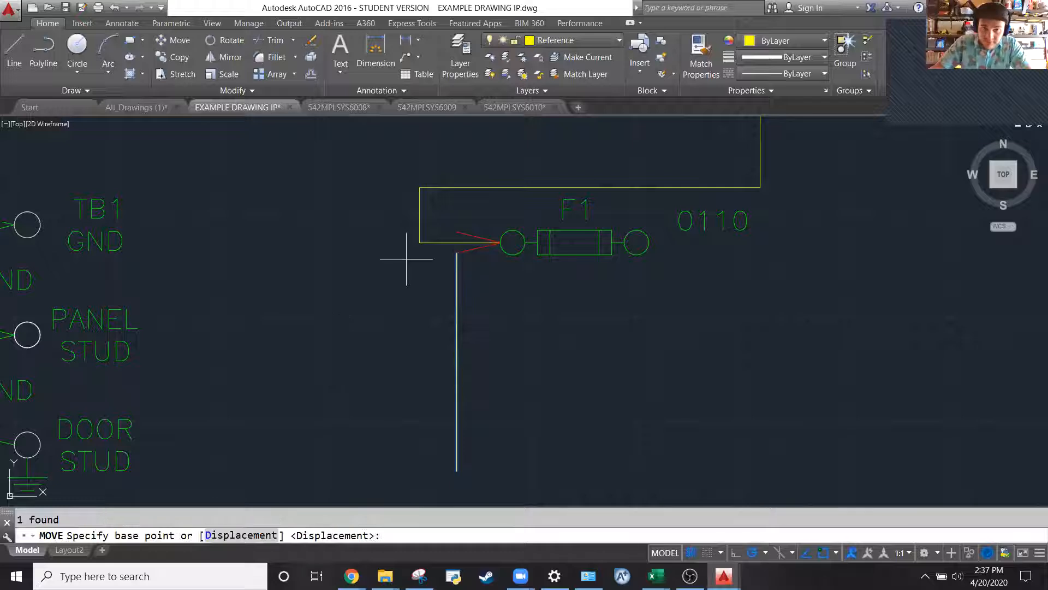
pyautogui.click(457, 252)
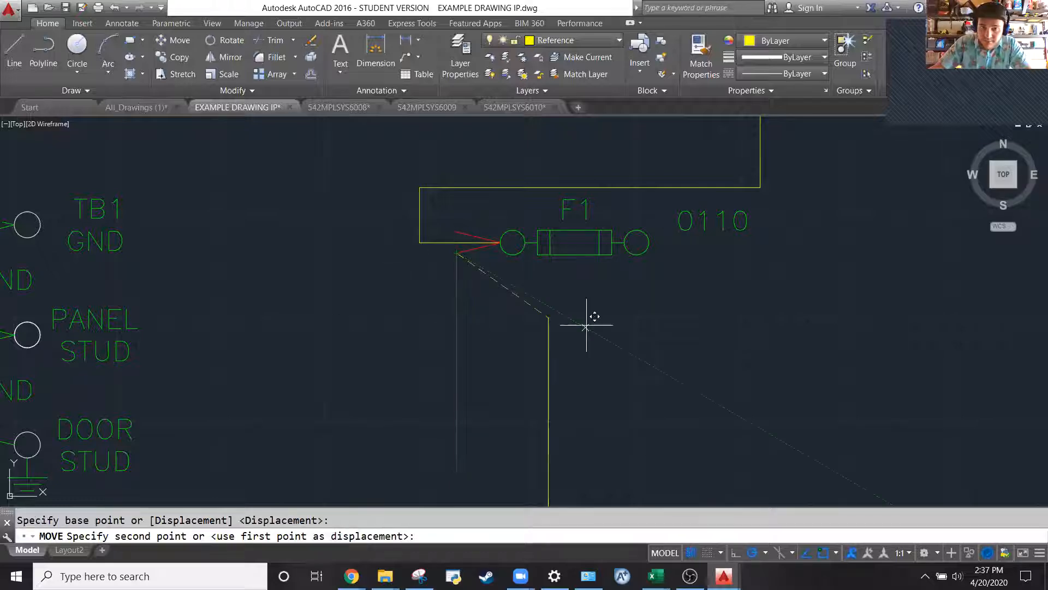
pyautogui.click(513, 243)
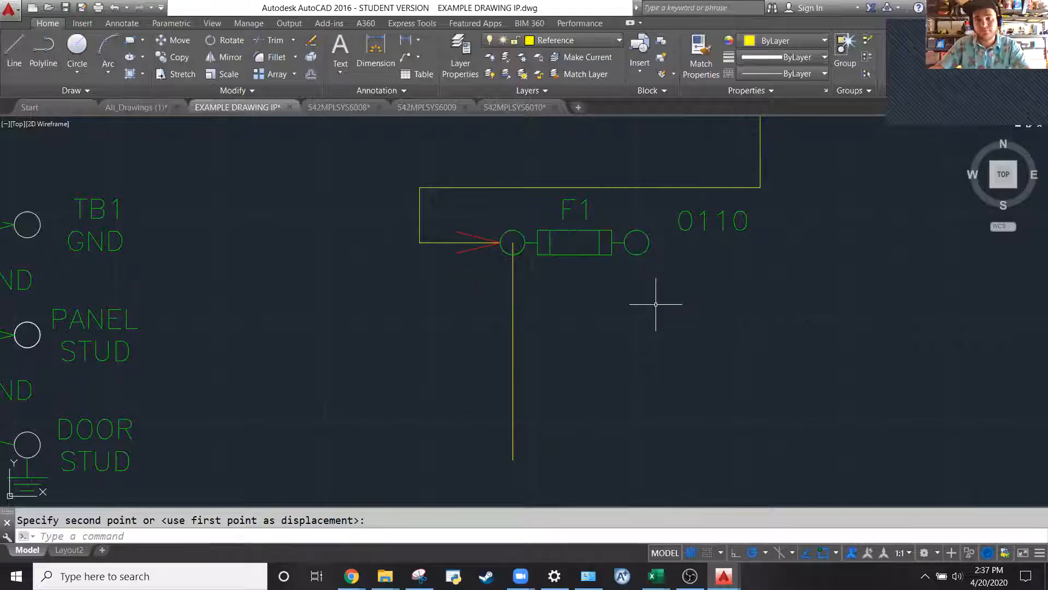
pyautogui.scroll(-2, 498, 184)
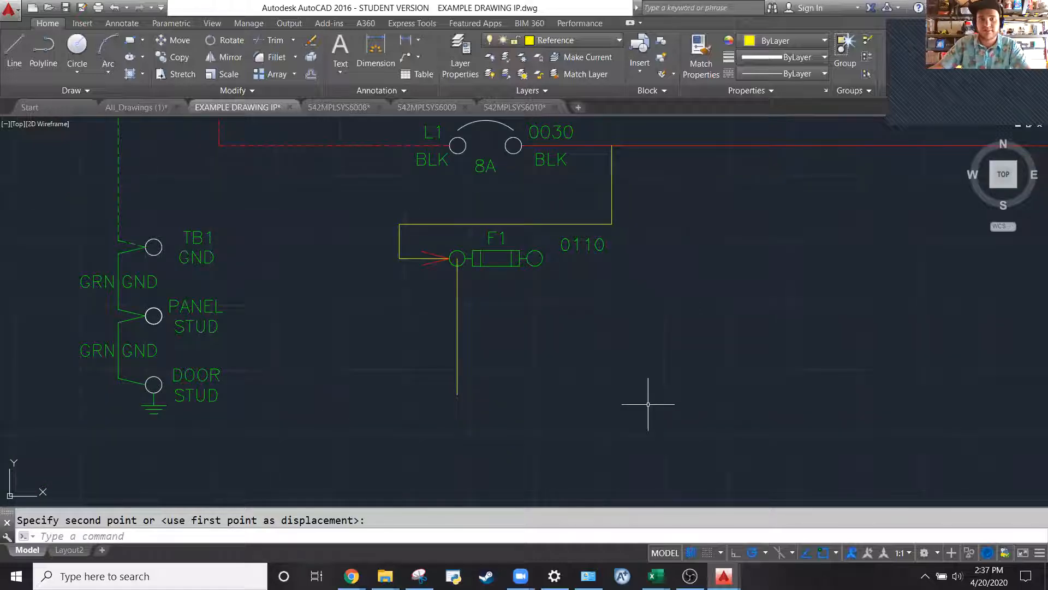
pyautogui.click(671, 336)
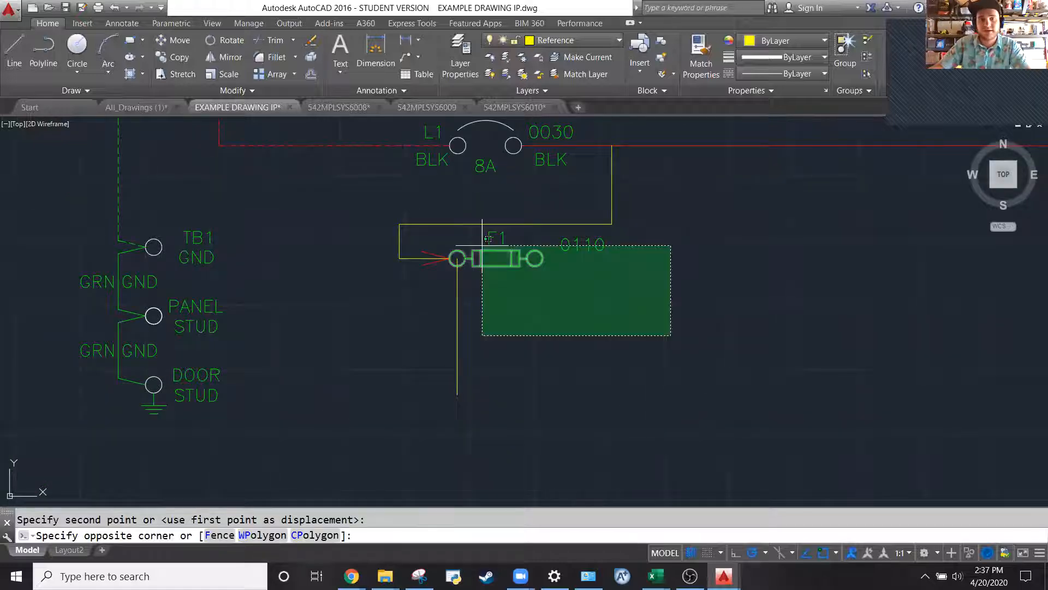
pyautogui.click(456, 233)
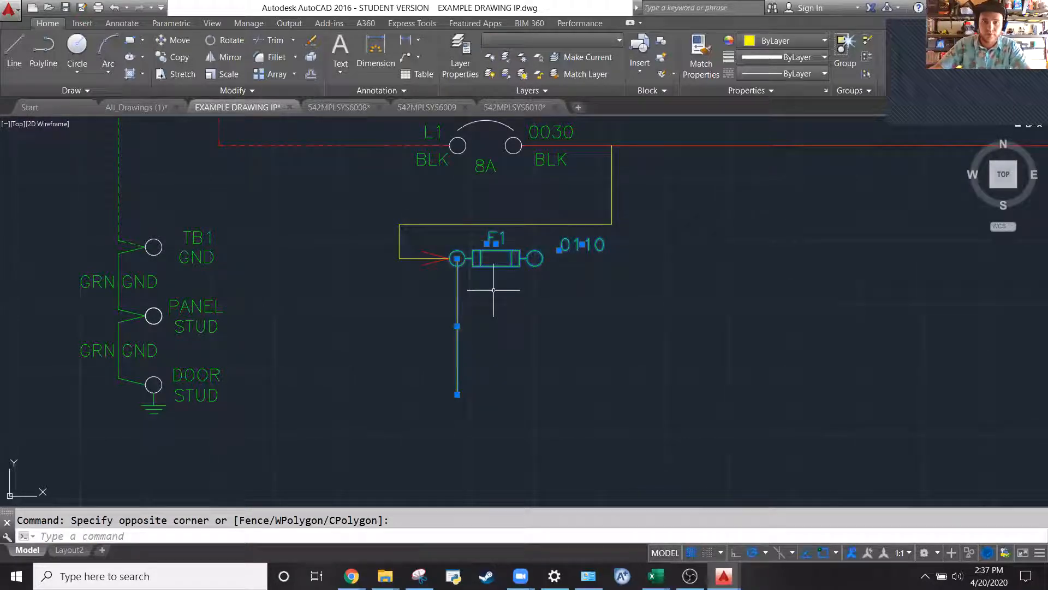
pyautogui.scroll(6, 424, 228)
pyautogui.scroll(-2, 423, 230)
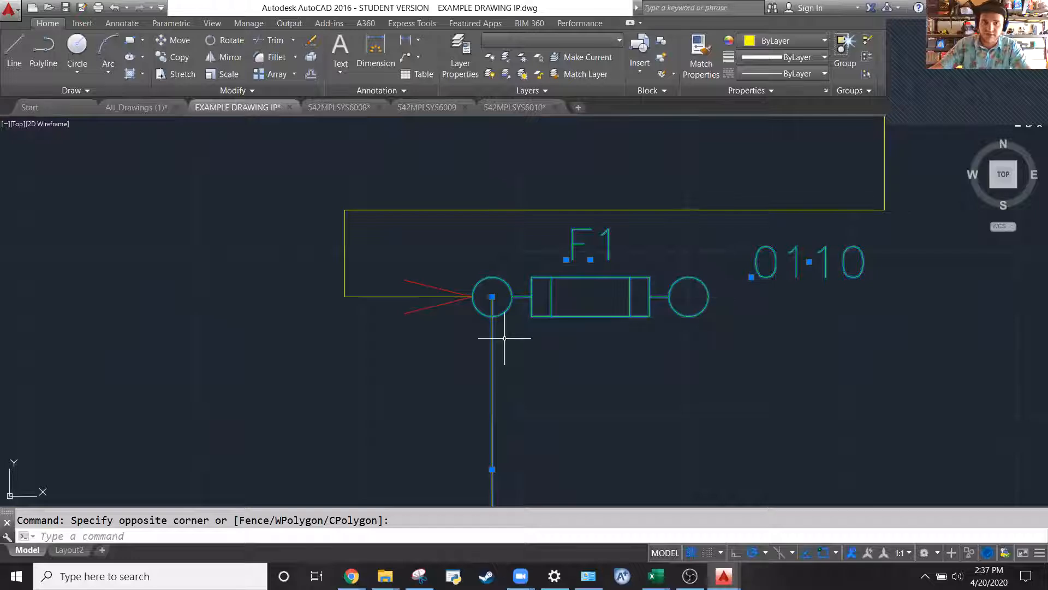
pyautogui.click(384, 261)
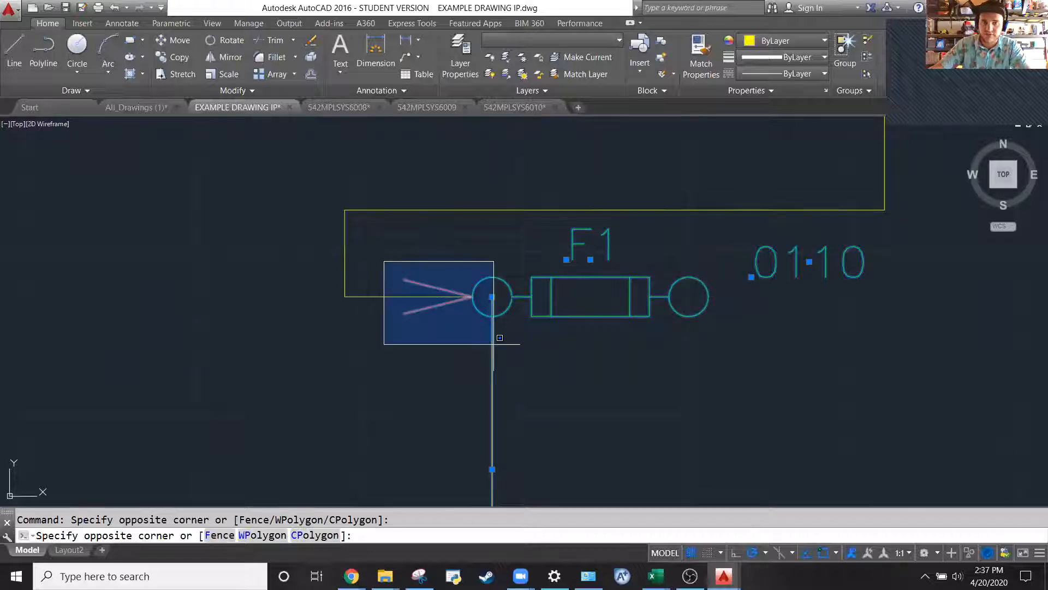
pyautogui.click(493, 344)
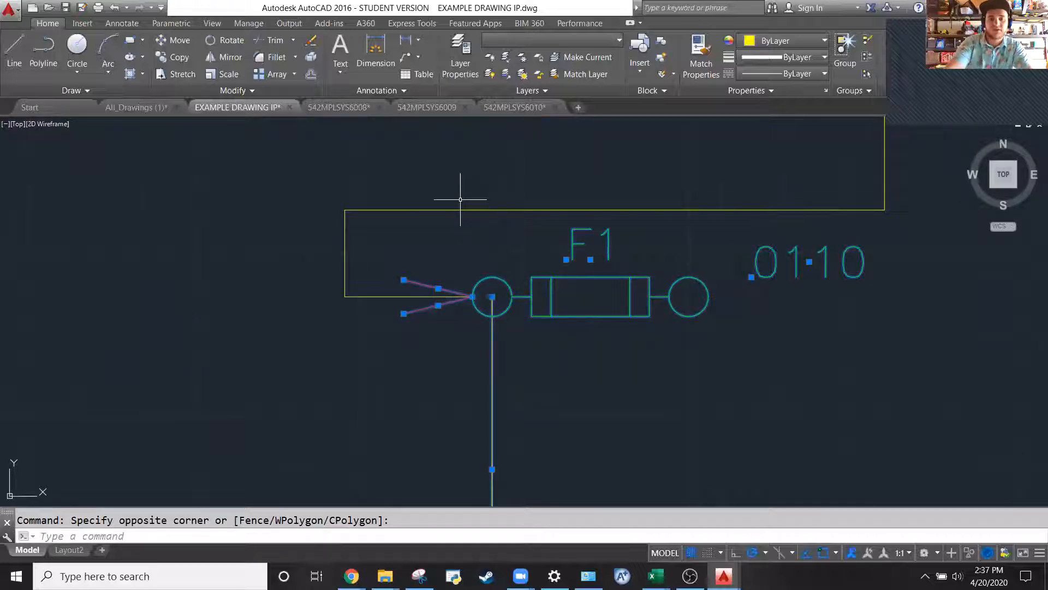
pyautogui.scroll(-3, 468, 198)
pyautogui.write('m')
pyautogui.press('Return')
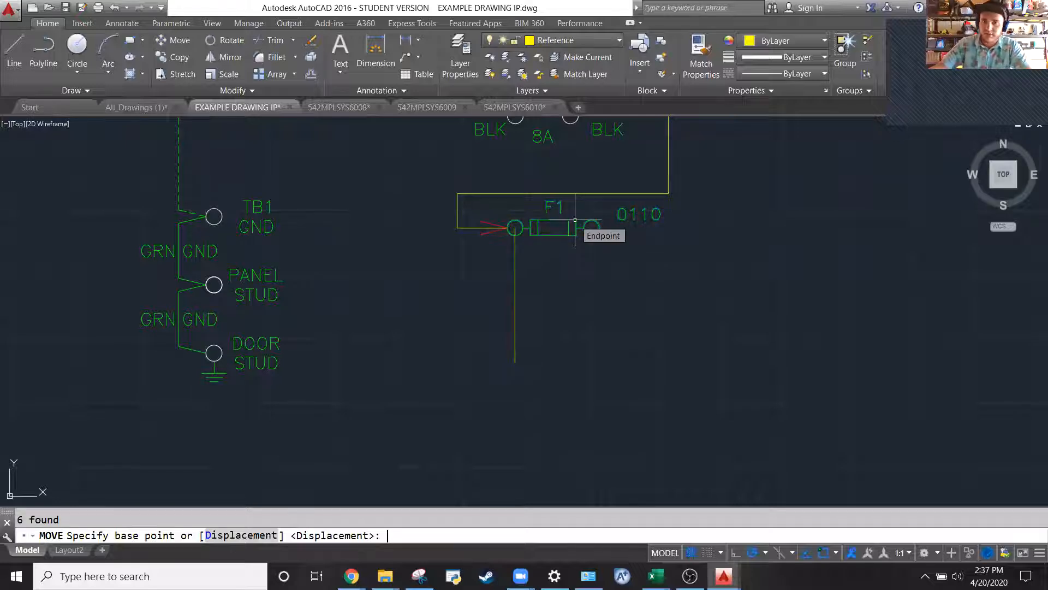
pyautogui.press('Escape')
# Copy fuse F1 together with its label, wire number 0110 and the red fork wires at its first terminal
pyautogui.click(676, 319)
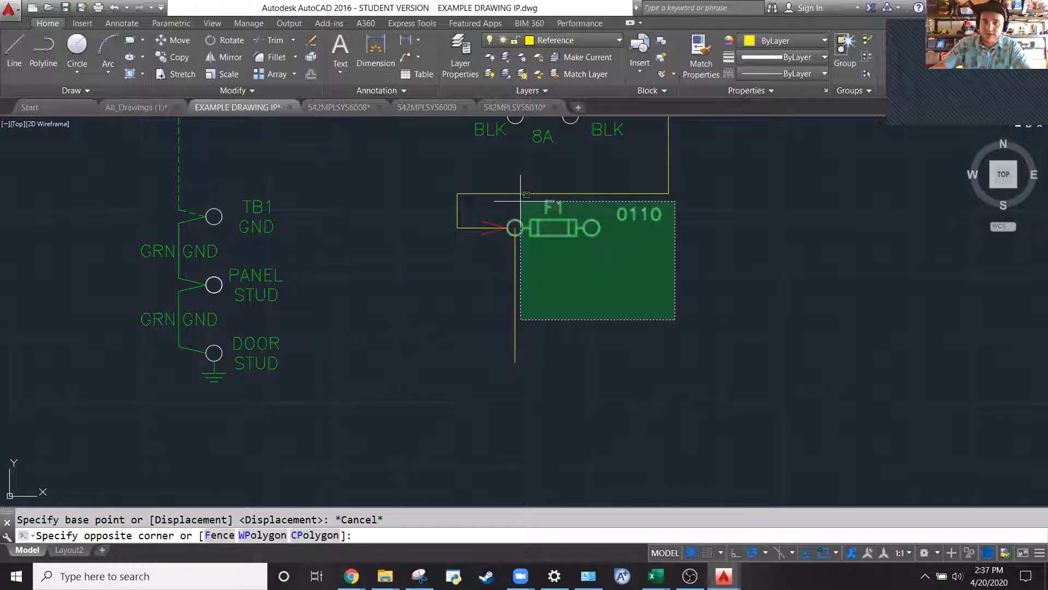
pyautogui.click(515, 207)
pyautogui.write('cop')
pyautogui.press('Return')
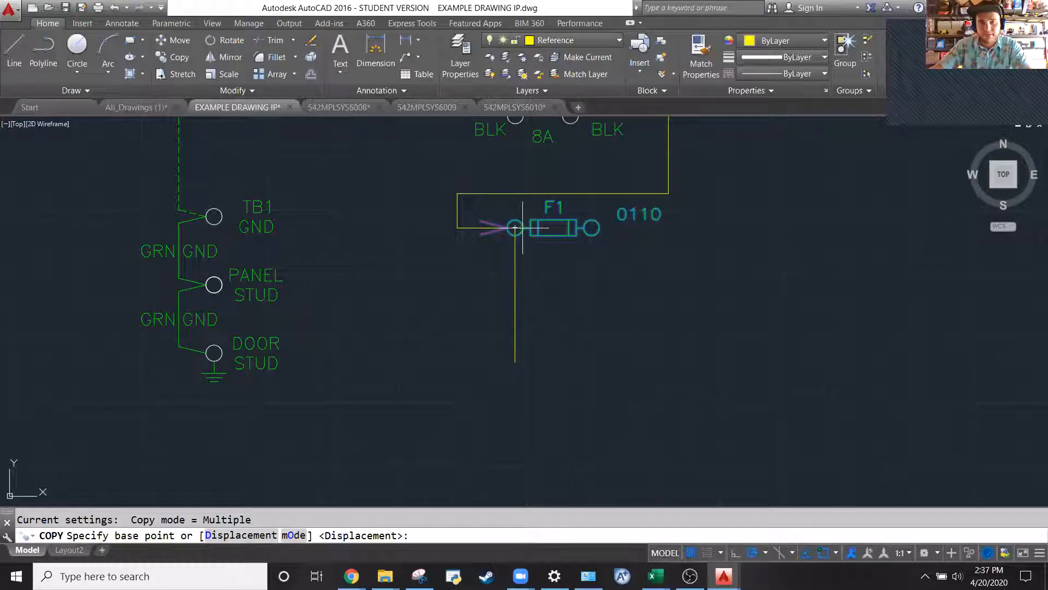
# Copy the F1 fuse symbol with its red arrow, wire number 0110 and vertical spacing line four times downward, end to end
pyautogui.press('Escape')
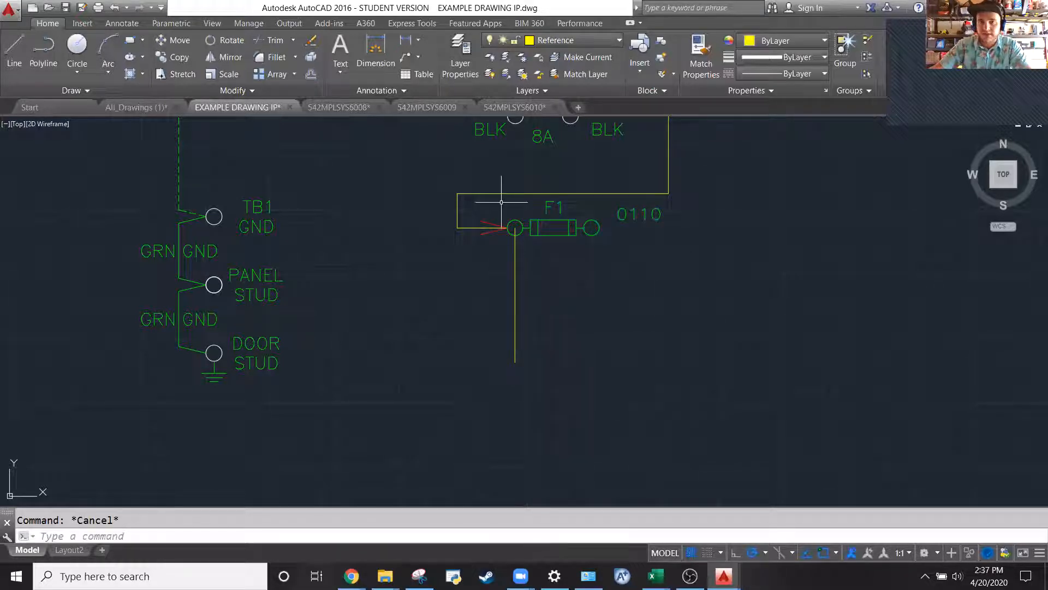
pyautogui.moveTo(501, 202); pyautogui.dragTo(789, 398)
pyautogui.click(476, 212)
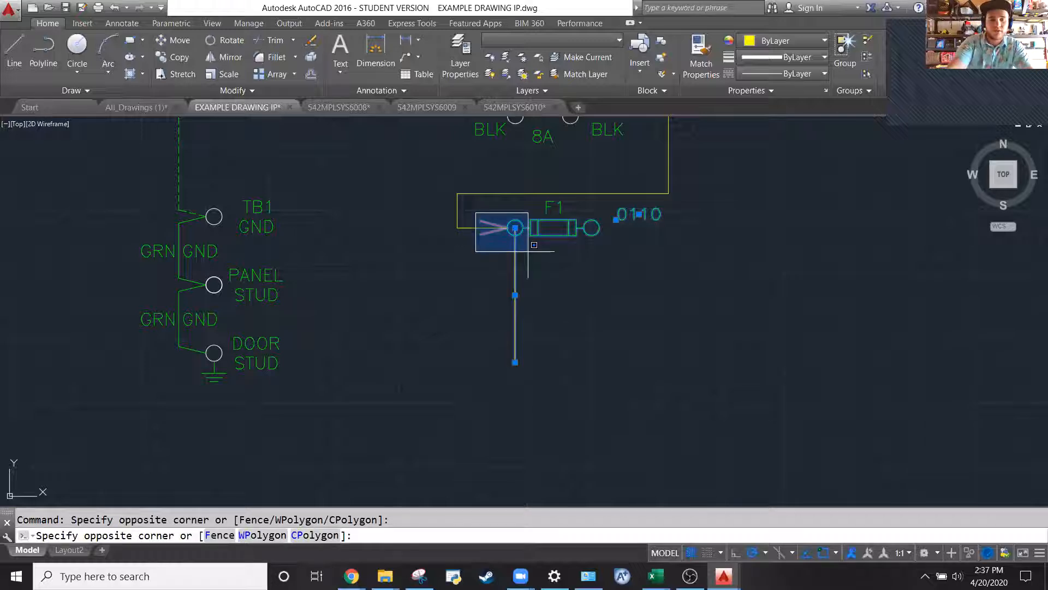
pyautogui.click(603, 273)
pyautogui.write('co')
pyautogui.press('Return')
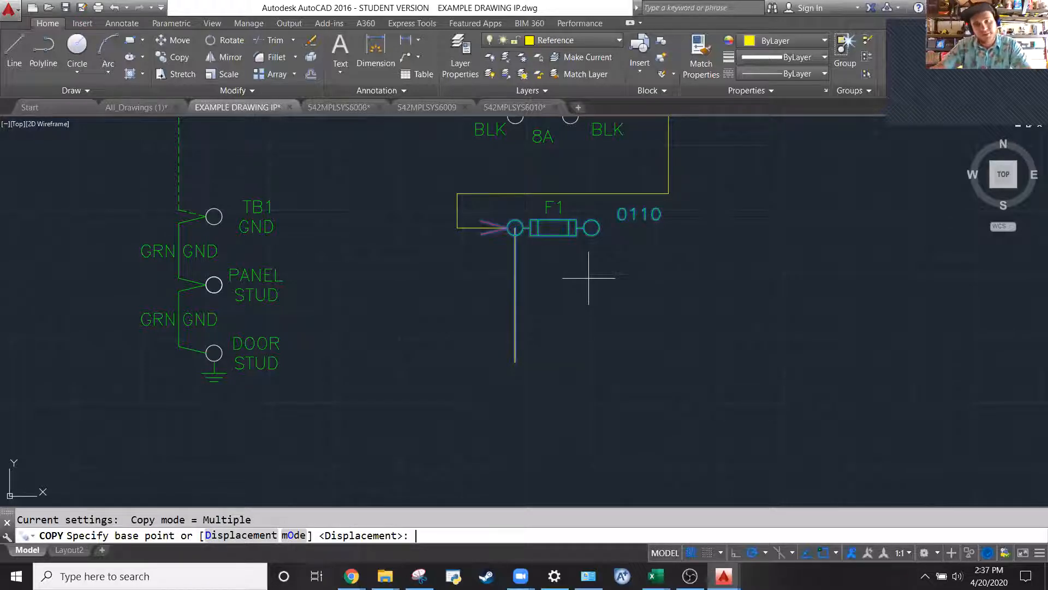
pyautogui.click(515, 228)
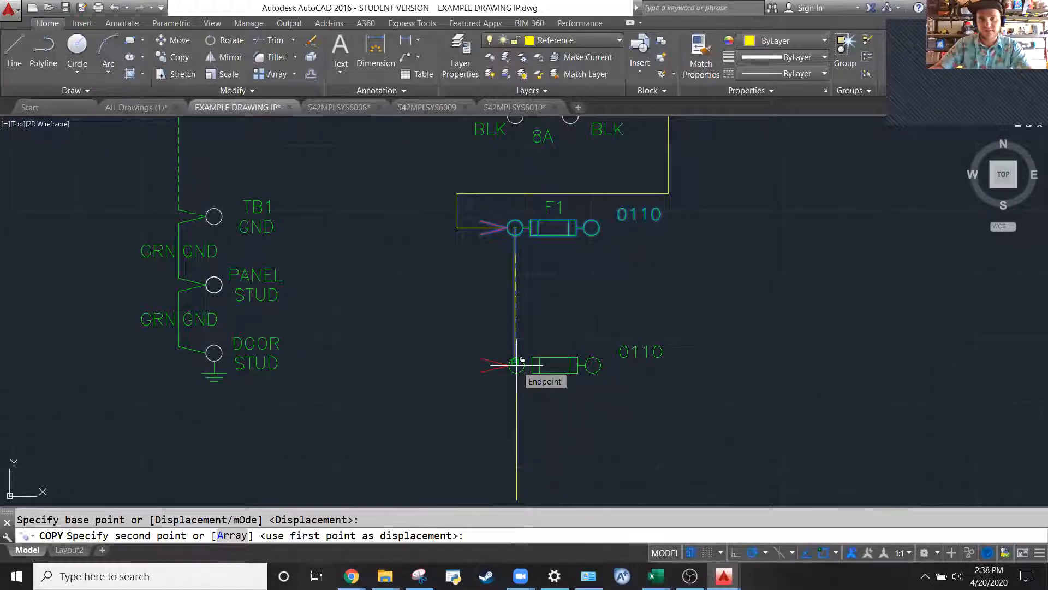
pyautogui.click(516, 365)
pyautogui.scroll(-4, 507, 175)
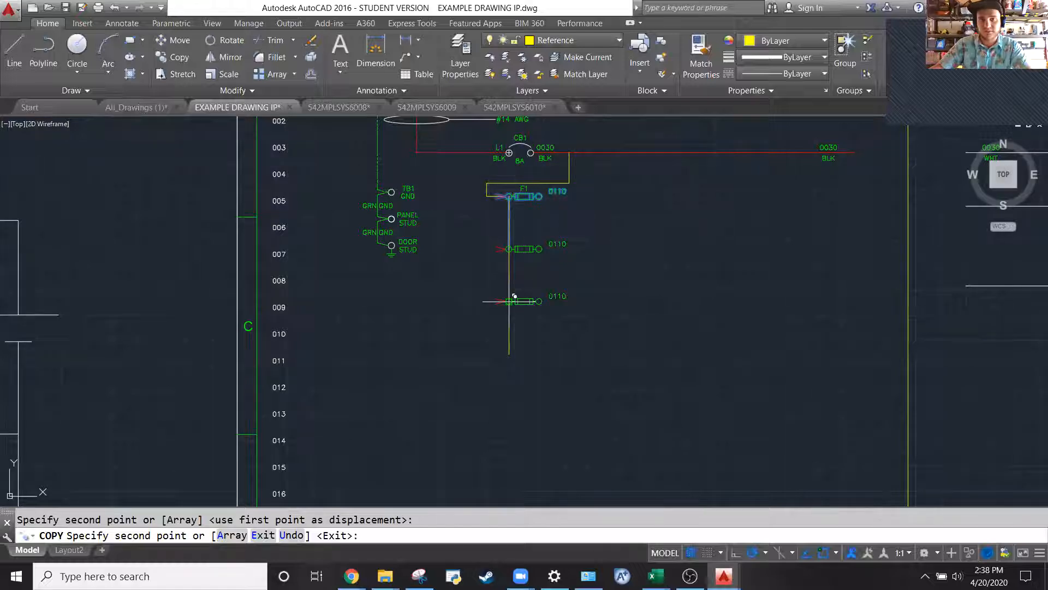
pyautogui.click(513, 296)
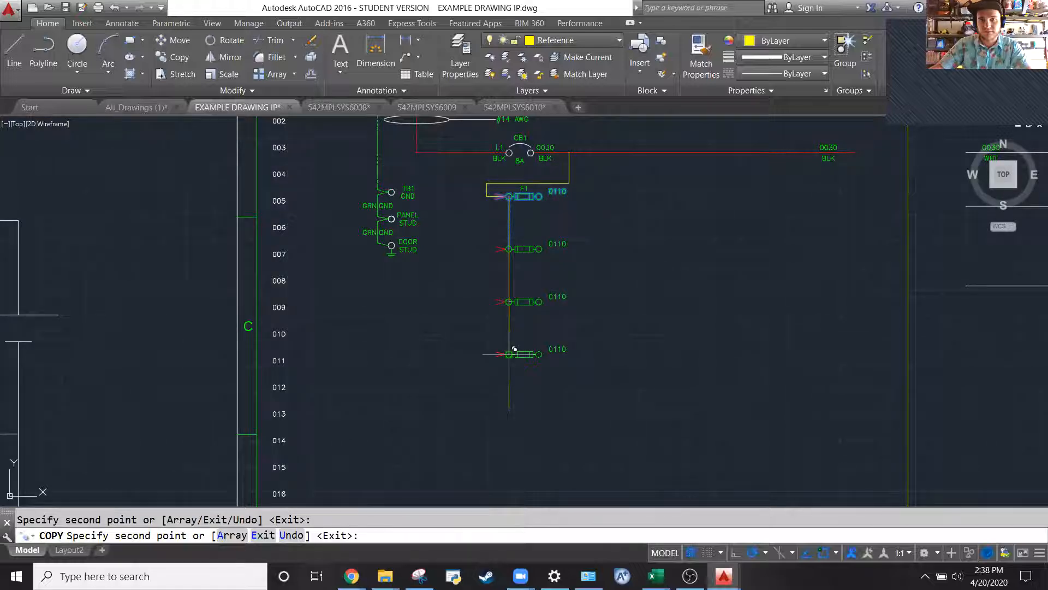
pyautogui.click(509, 354)
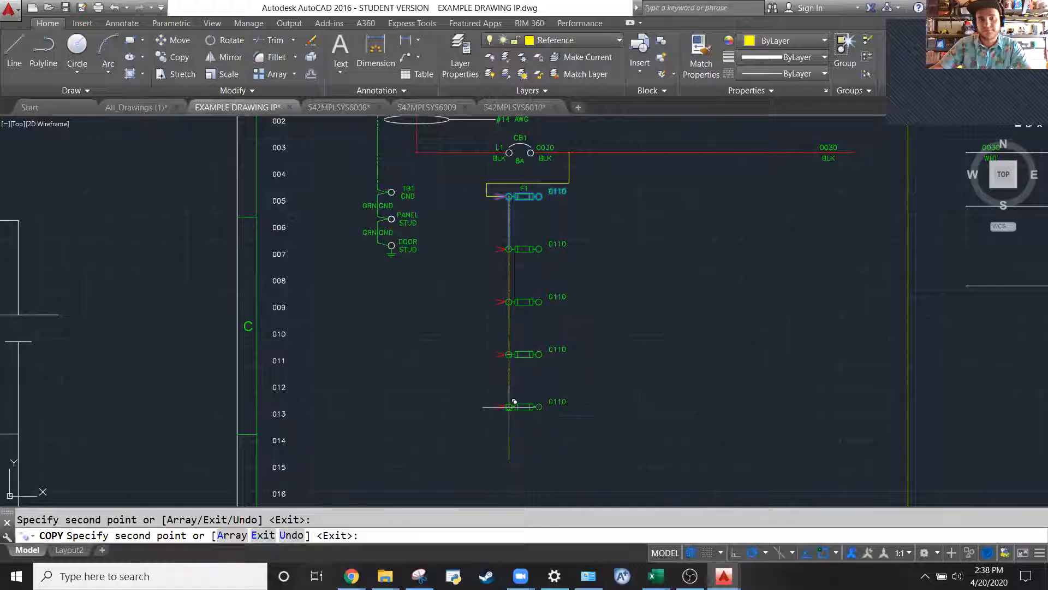
pyautogui.click(509, 406)
pyautogui.press('Escape')
# Copy the F1 label above each of the four lower fuses, using the fuses' left terminals as reference points
pyautogui.scroll(-2, 694, 310)
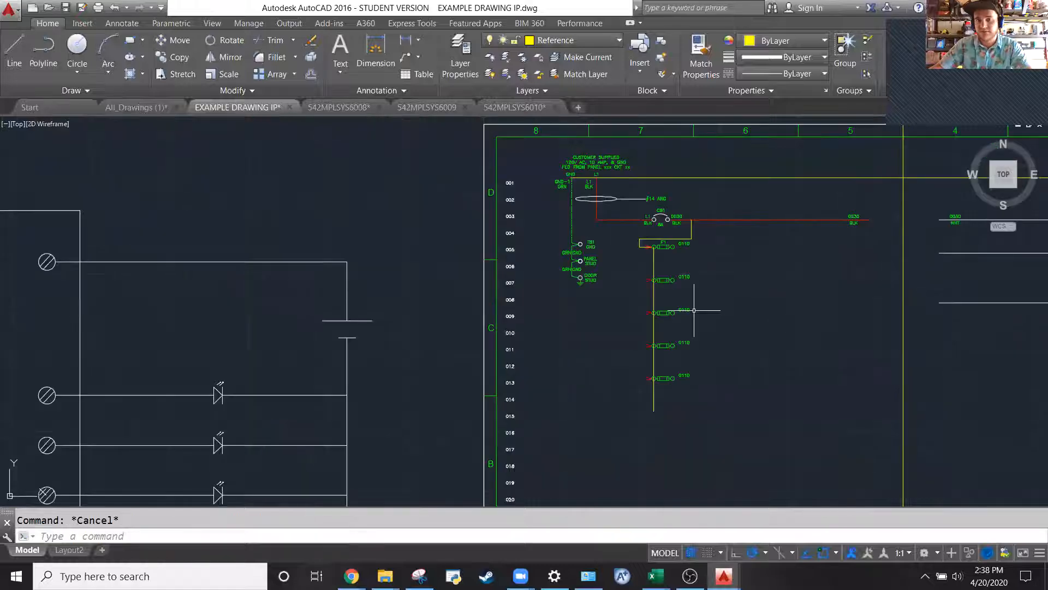
pyautogui.scroll(3, 685, 218)
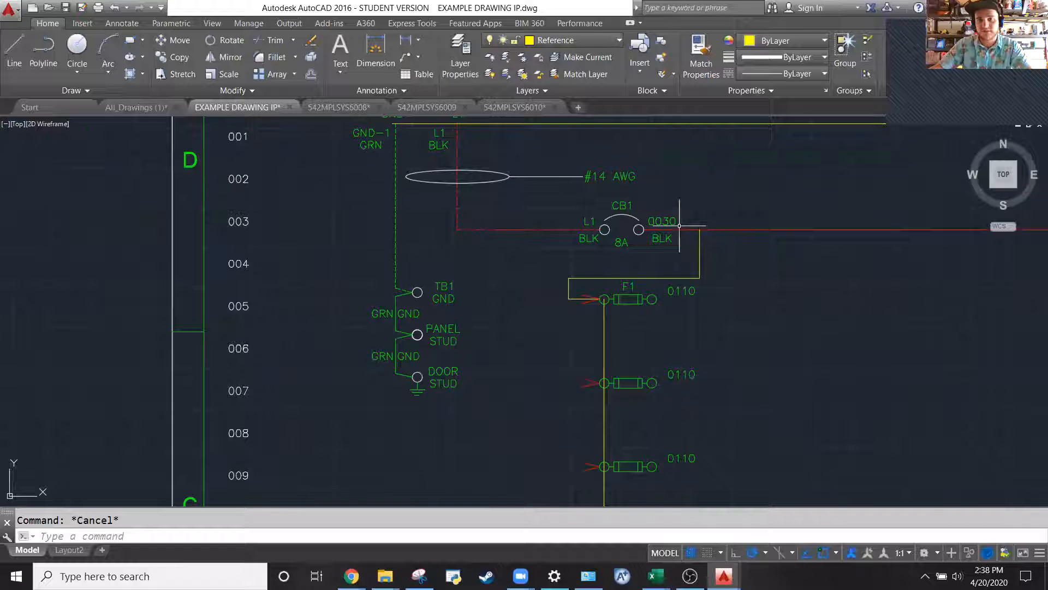
pyautogui.scroll(2, 712, 250)
pyautogui.click(712, 251)
pyautogui.click(643, 220)
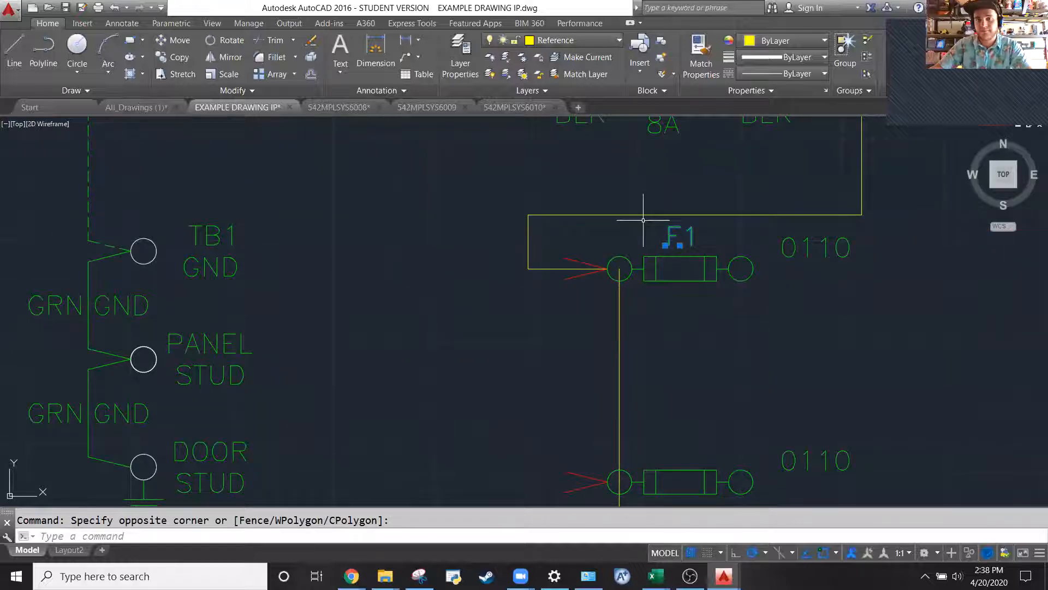
pyautogui.scroll(-2, 479, 182)
pyautogui.write('copy')
pyautogui.press('Return')
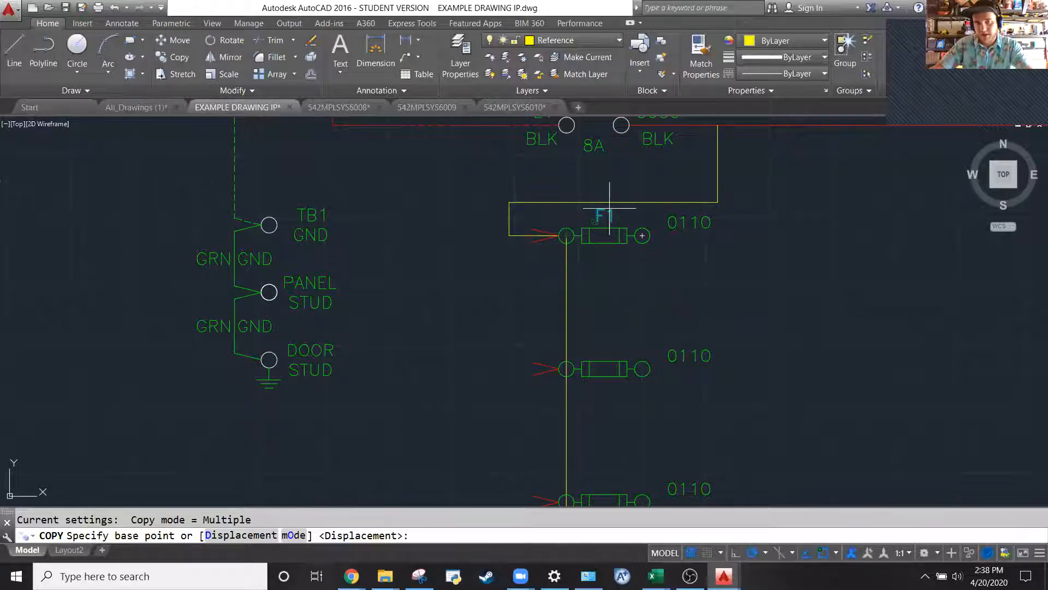
pyautogui.click(566, 235)
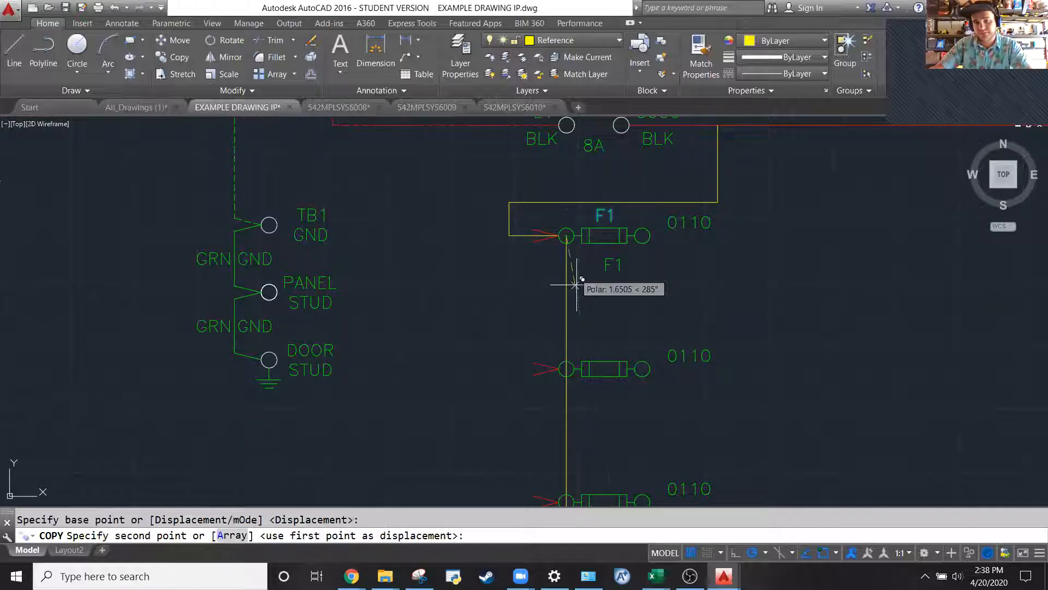
pyautogui.click(566, 368)
pyautogui.scroll(-2, 571, 219)
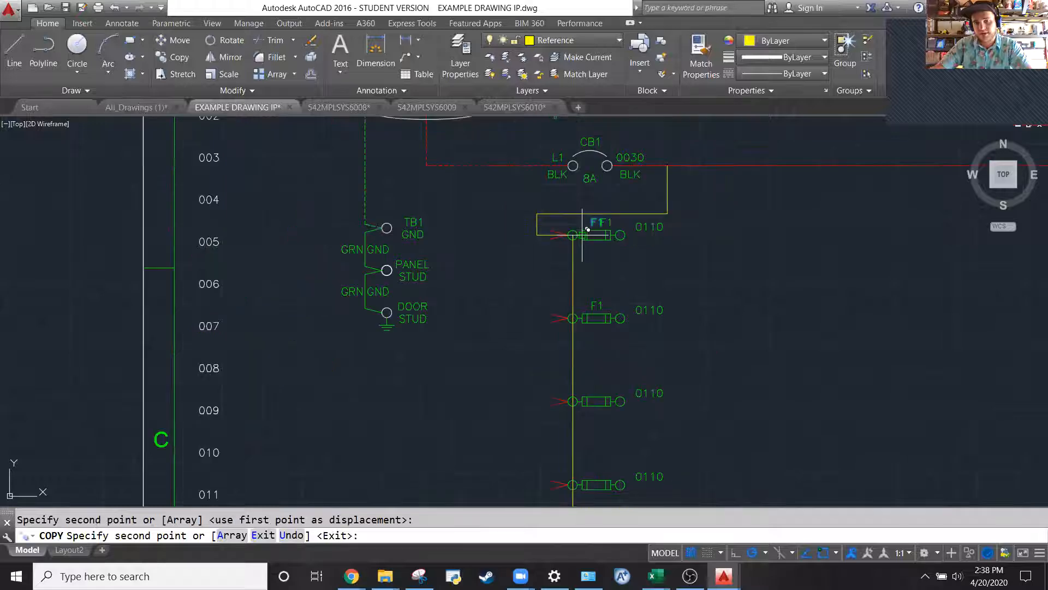
pyautogui.scroll(-2, 550, 171)
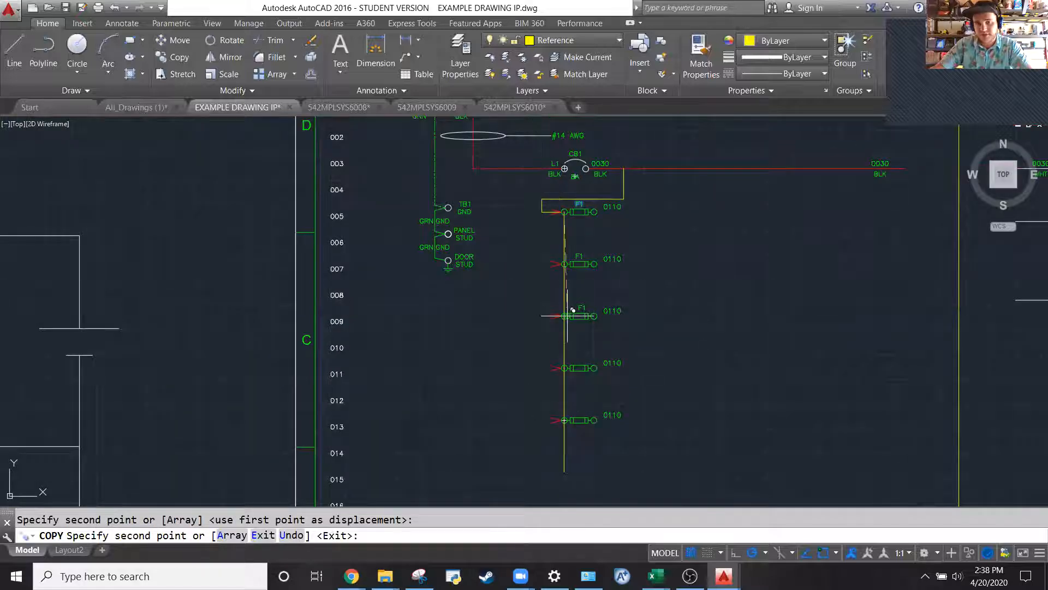
pyautogui.scroll(4, 559, 314)
pyautogui.click(563, 444)
pyautogui.scroll(-3, 567, 355)
pyautogui.scroll(3, 566, 360)
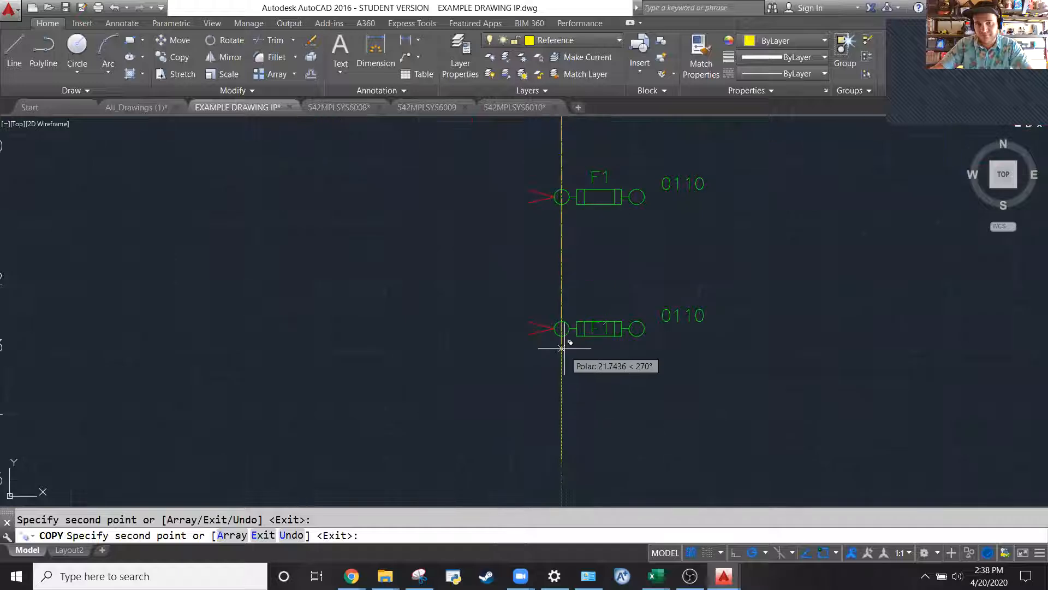
pyautogui.press('Escape')
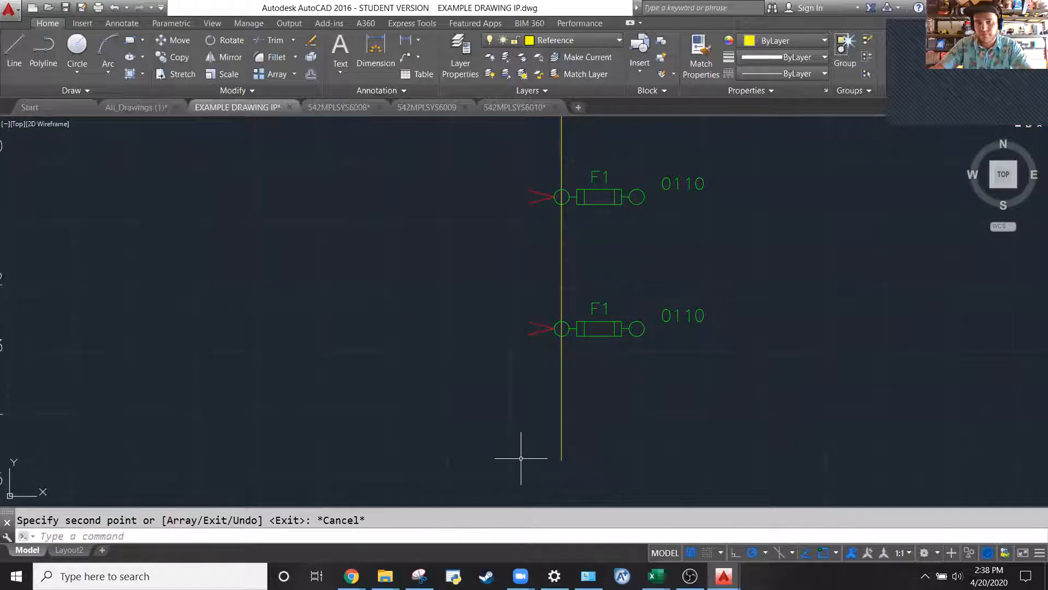
# Draw a vertical jumper line from the first fuse's arrow end to the upper end of the second fuse's arrow
pyautogui.scroll(-4, 519, 461)
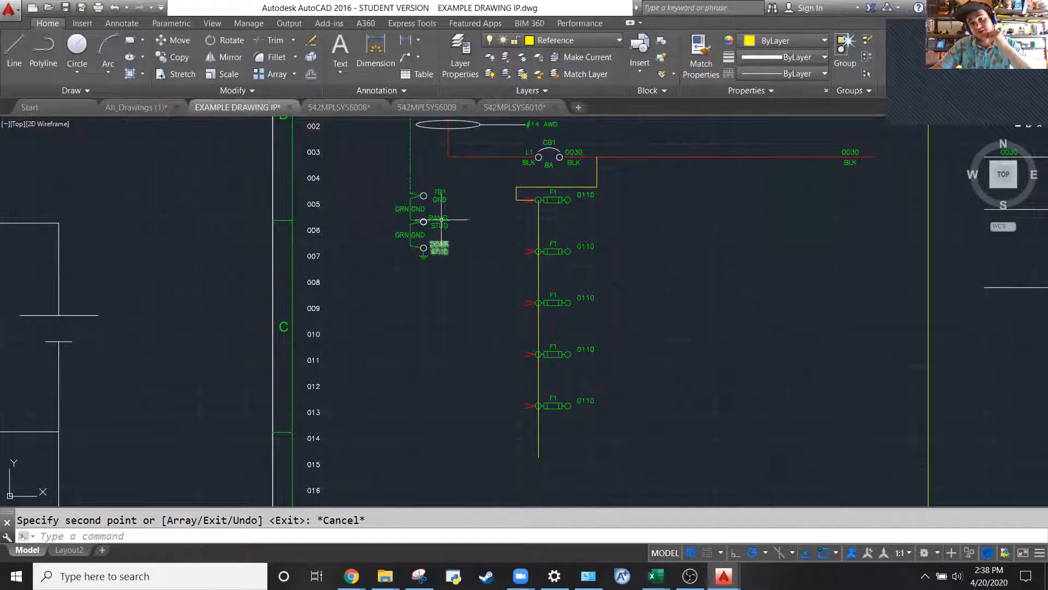
pyautogui.scroll(2, 469, 208)
pyautogui.scroll(2, 530, 298)
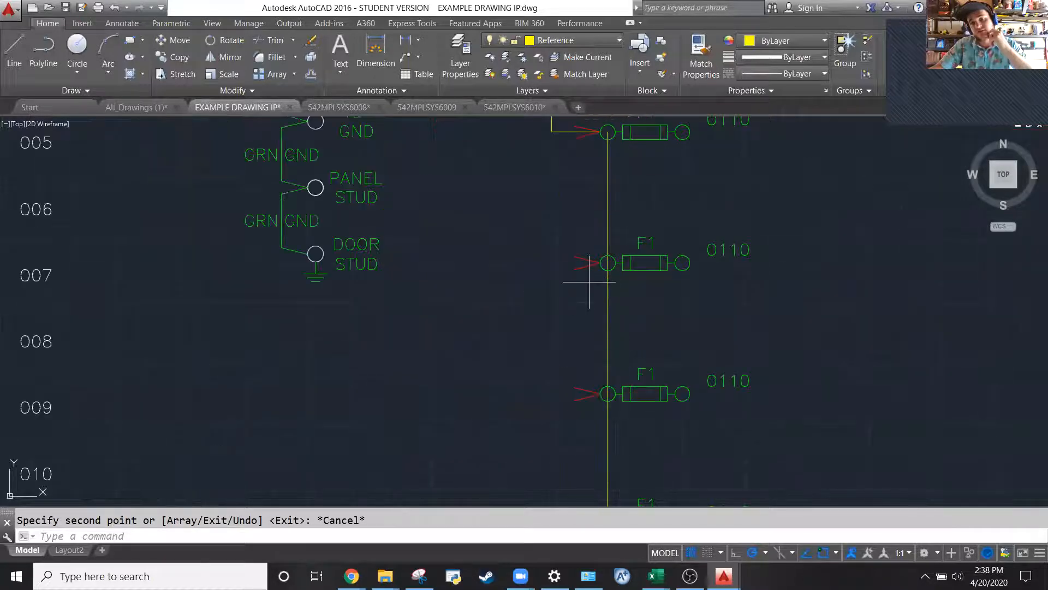
pyautogui.moveTo(585, 276); pyautogui.dragTo(562, 237)
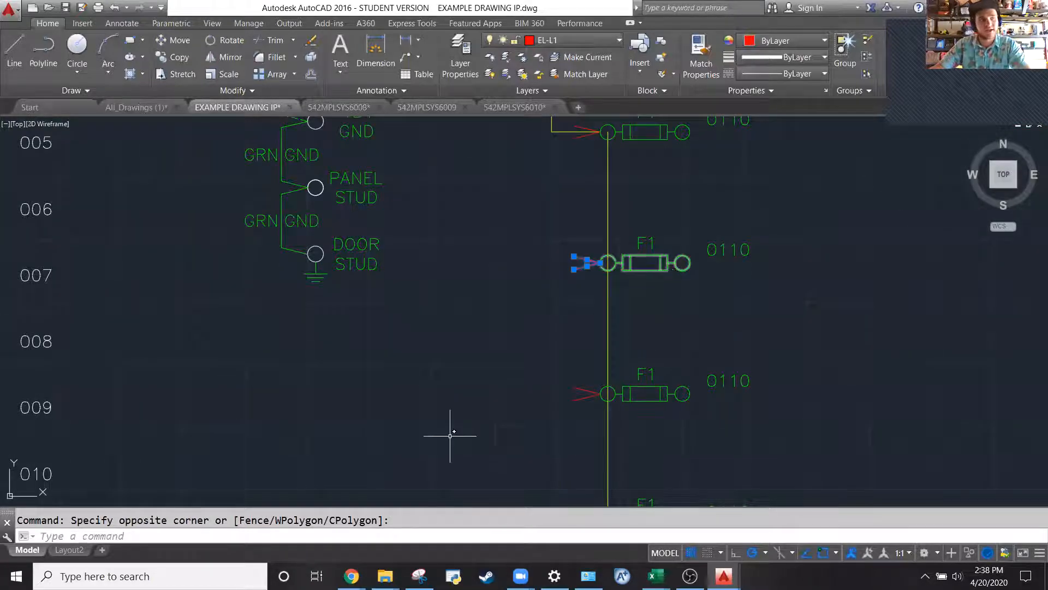
pyautogui.press('Escape')
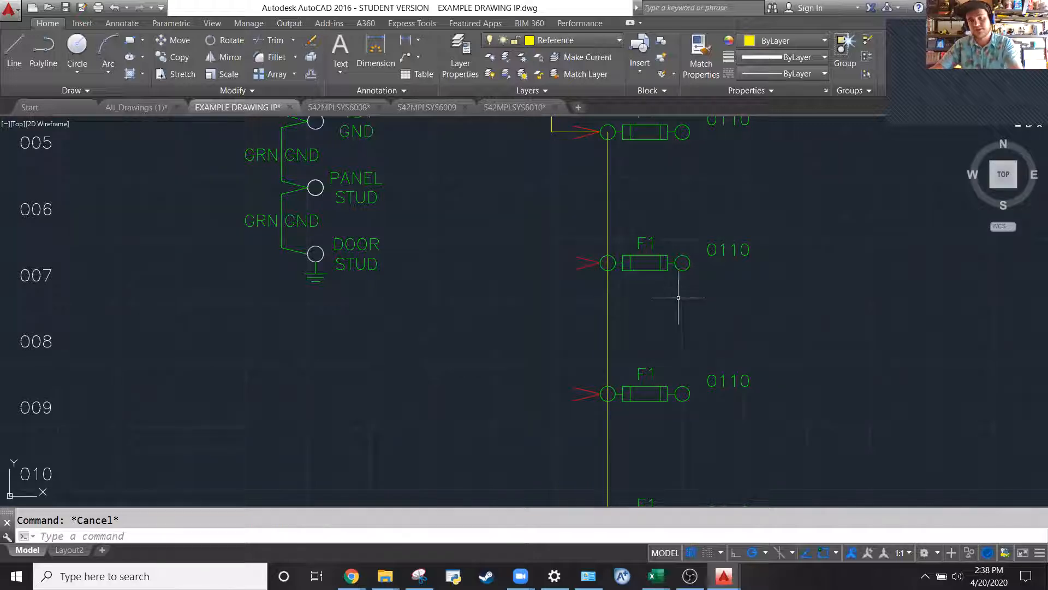
pyautogui.write('l')
pyautogui.press('Return')
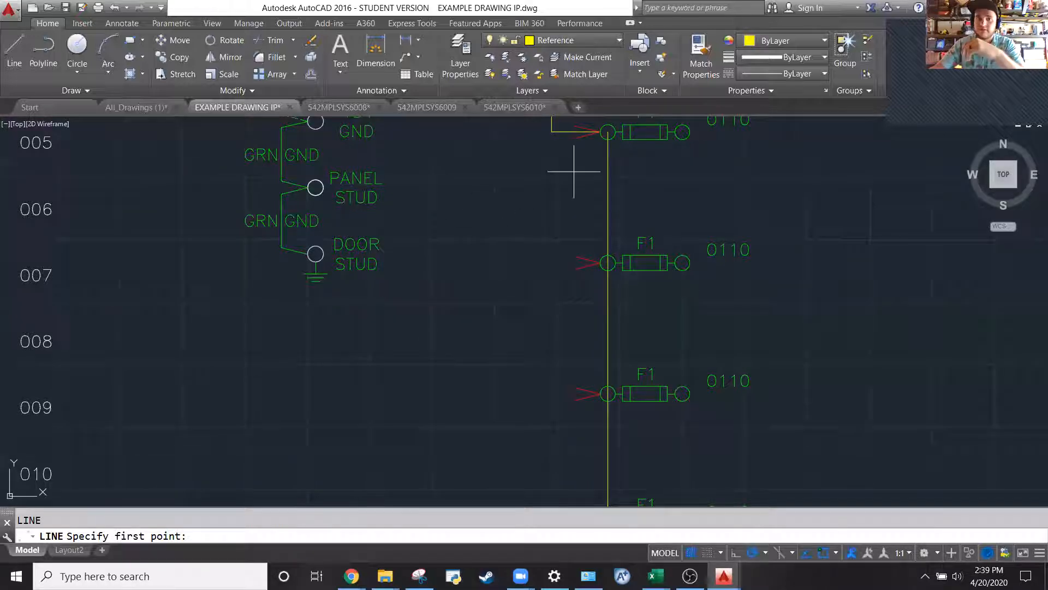
pyautogui.click(574, 139)
pyautogui.click(572, 253)
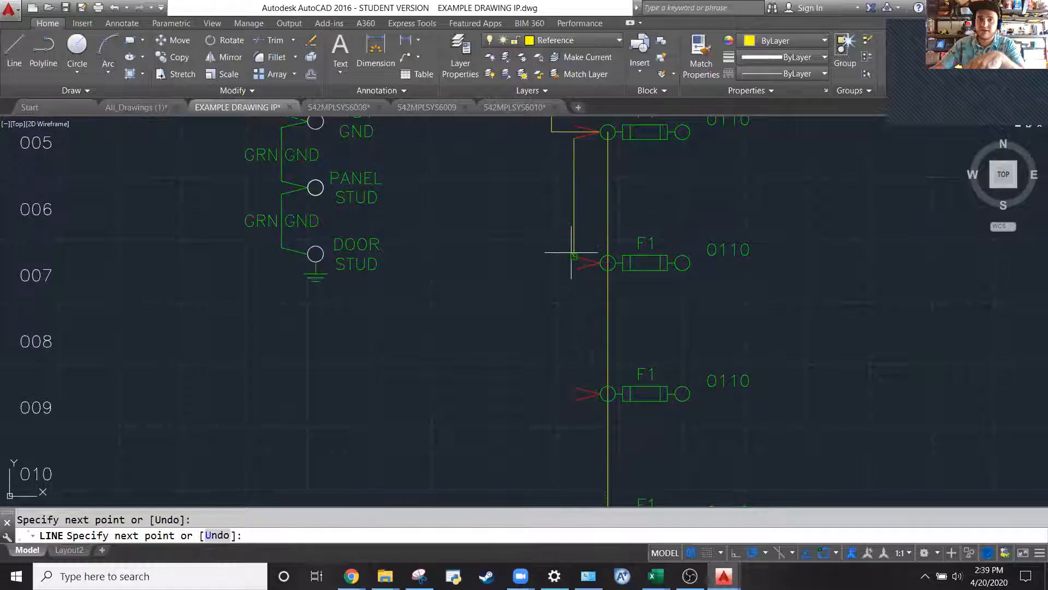
pyautogui.press('Escape')
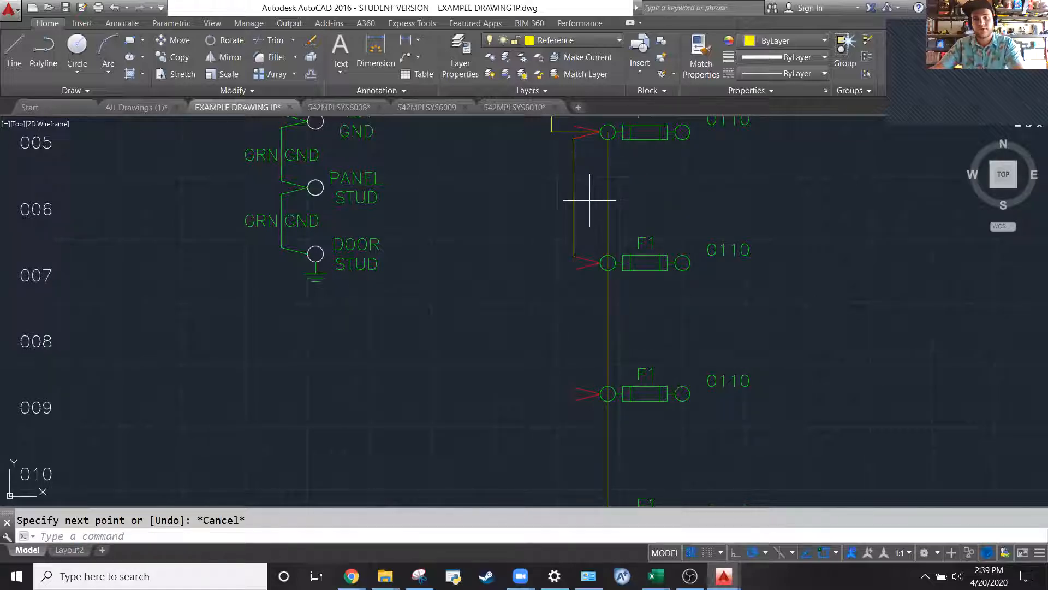
# Copy the vertical jumper line three times downward so it links the arrows of the second through fifth fuses
pyautogui.click(588, 202)
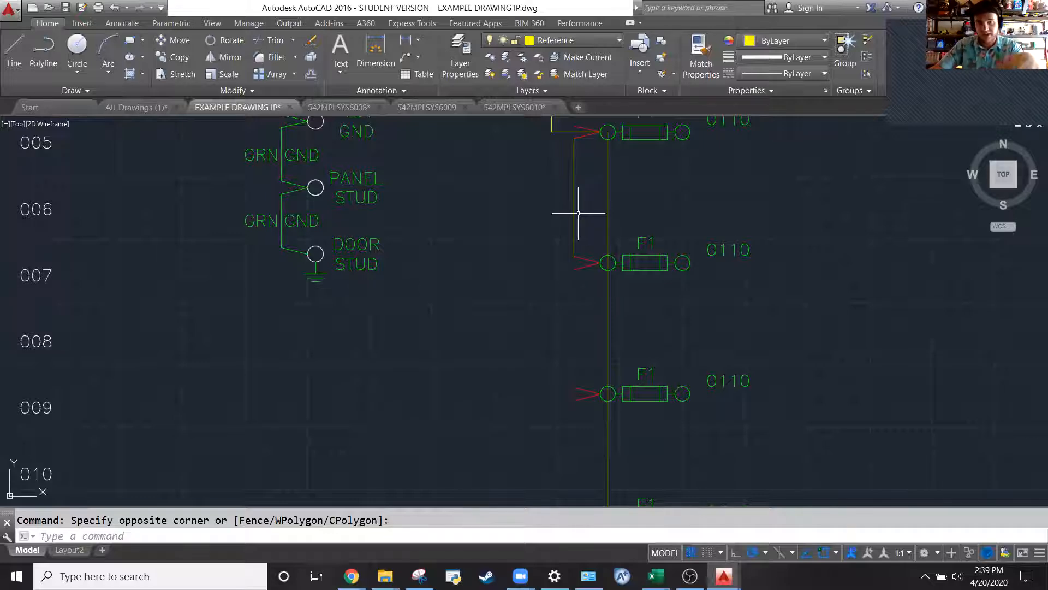
pyautogui.click(573, 200)
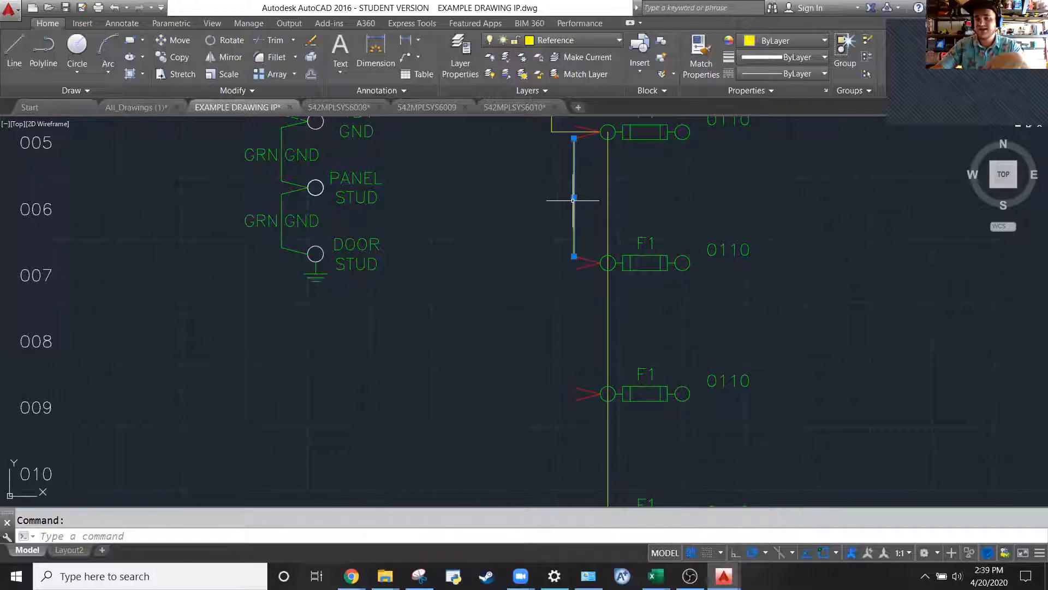
pyautogui.write('copy')
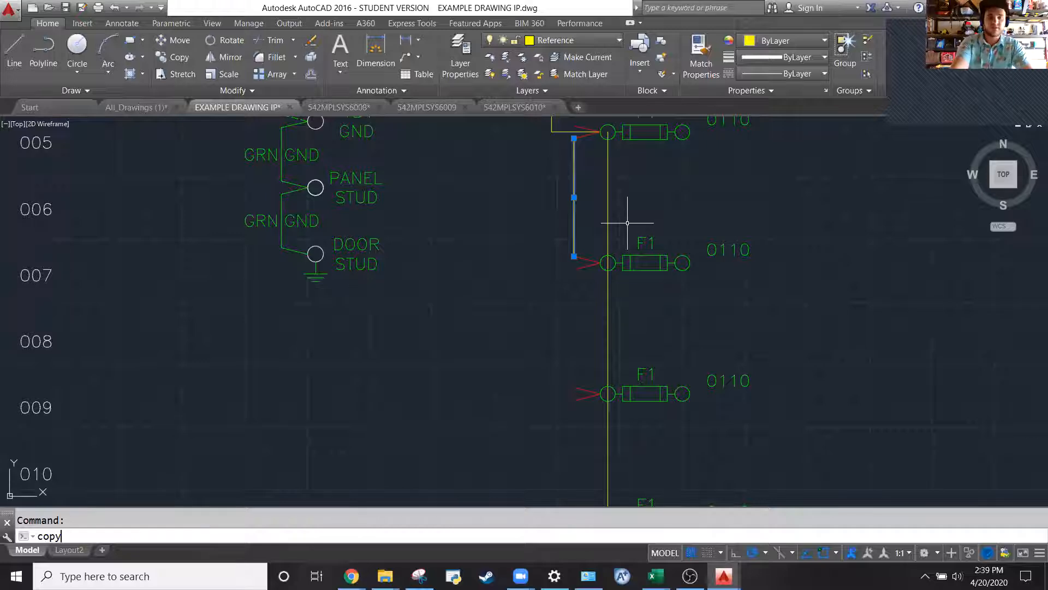
pyautogui.press('Return')
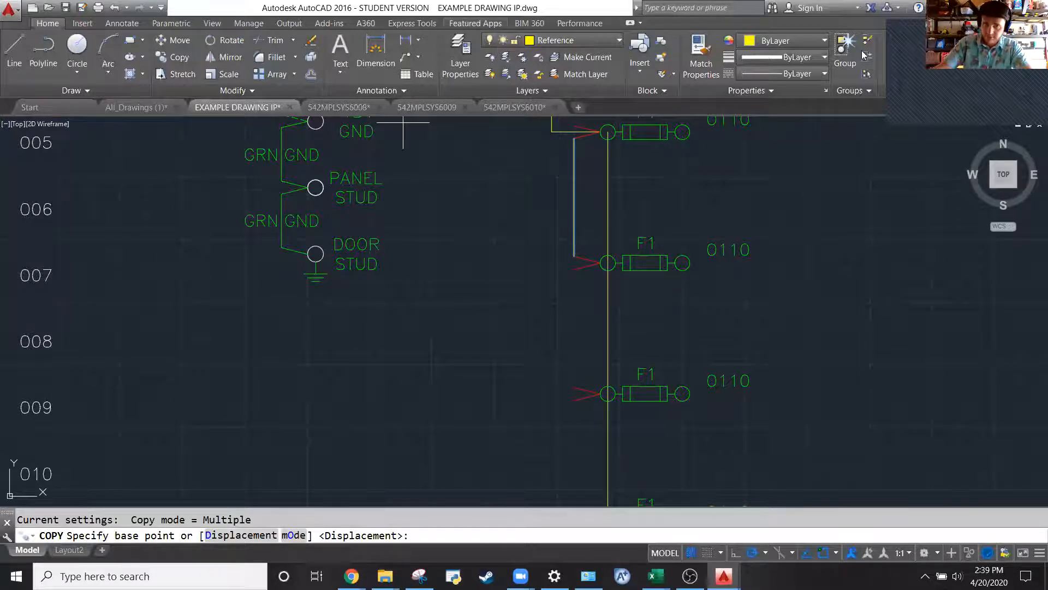
pyautogui.click(573, 138)
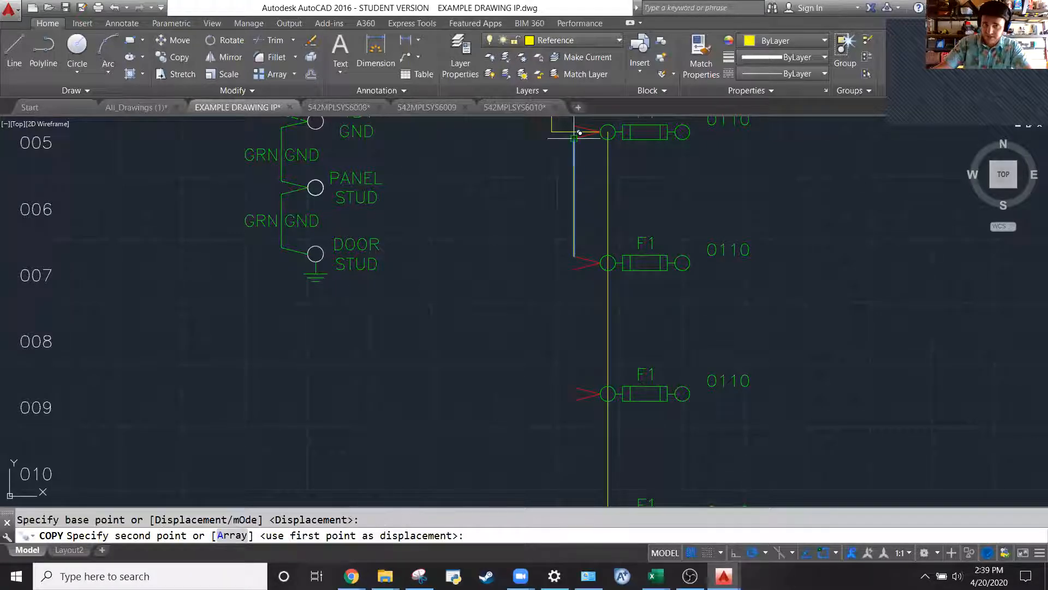
pyautogui.click(573, 266)
pyautogui.scroll(-3, 571, 235)
pyautogui.scroll(1, 562, 259)
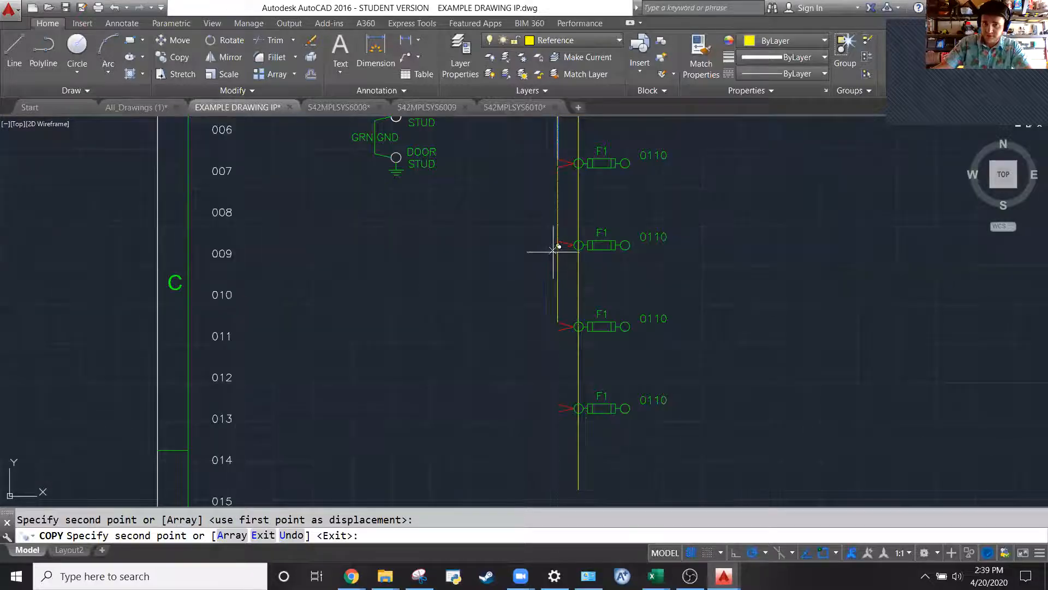
pyautogui.click(558, 247)
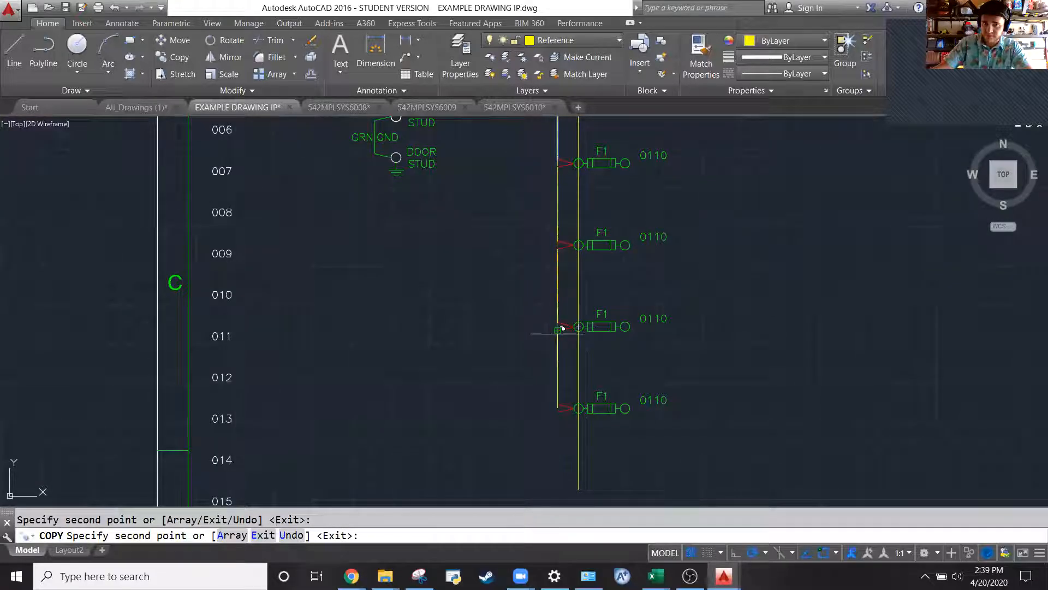
pyautogui.press('Escape')
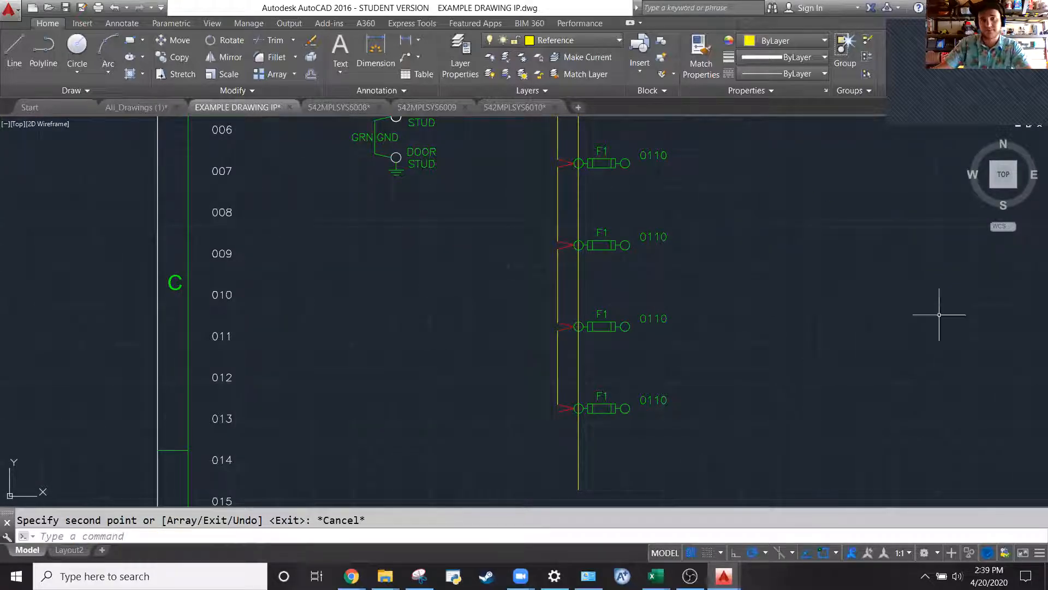
pyautogui.click(636, 467)
pyautogui.click(490, 465)
pyautogui.click(610, 380)
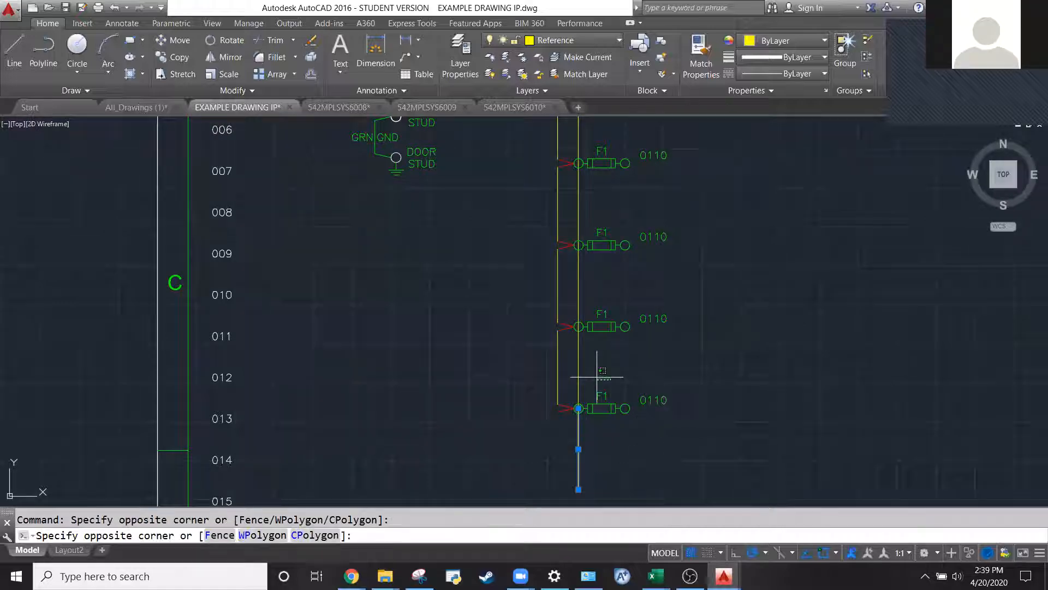
pyautogui.press('Escape')
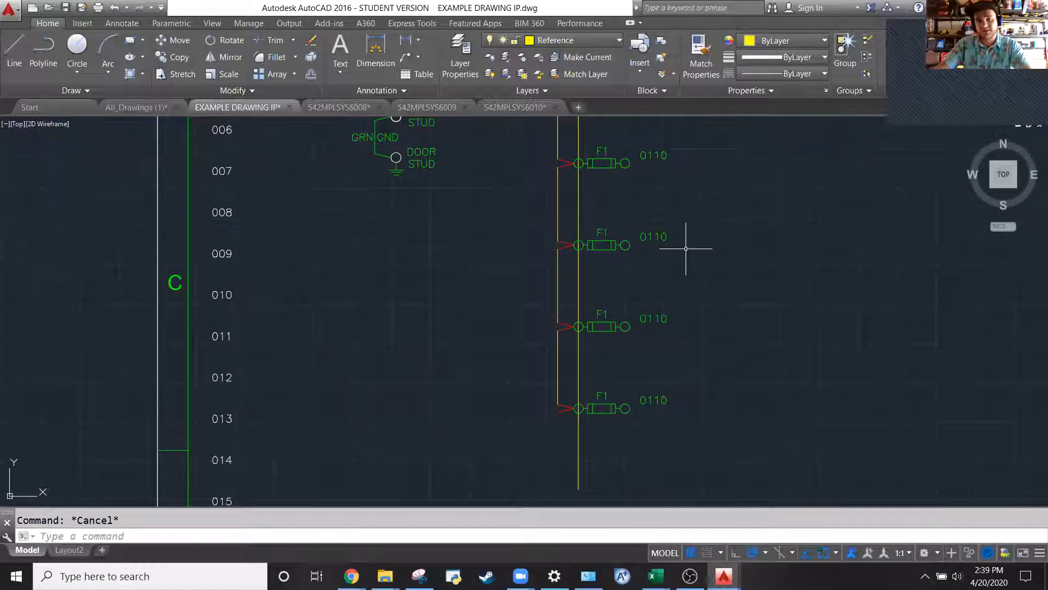
# Move the feed lines from CB1 and all the fuse jumper lines and arrows onto the EL-L1 layer
pyautogui.scroll(-2, 240, 290)
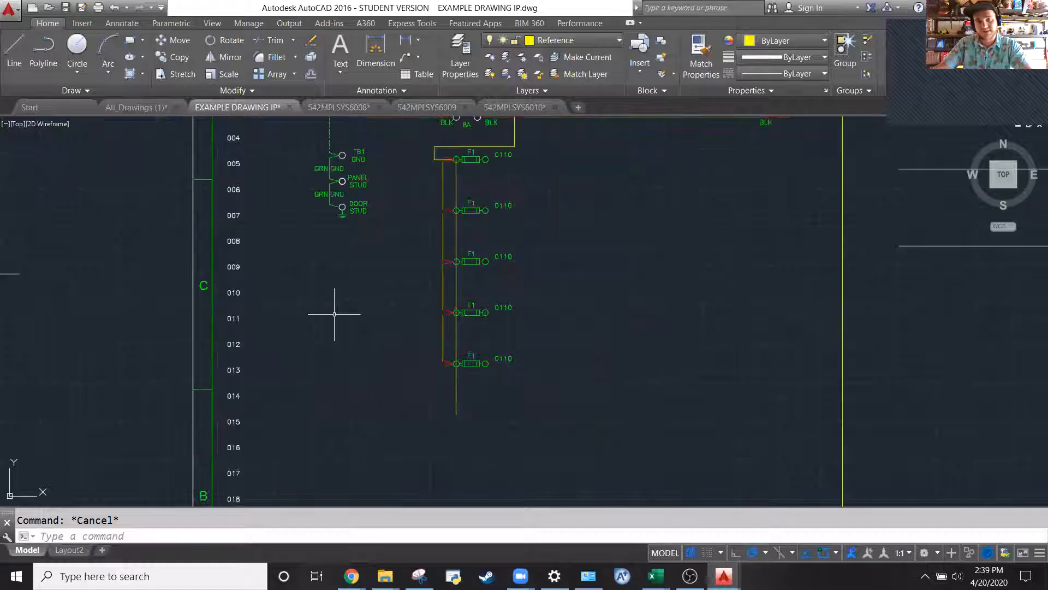
pyautogui.click(447, 387)
pyautogui.click(386, 169)
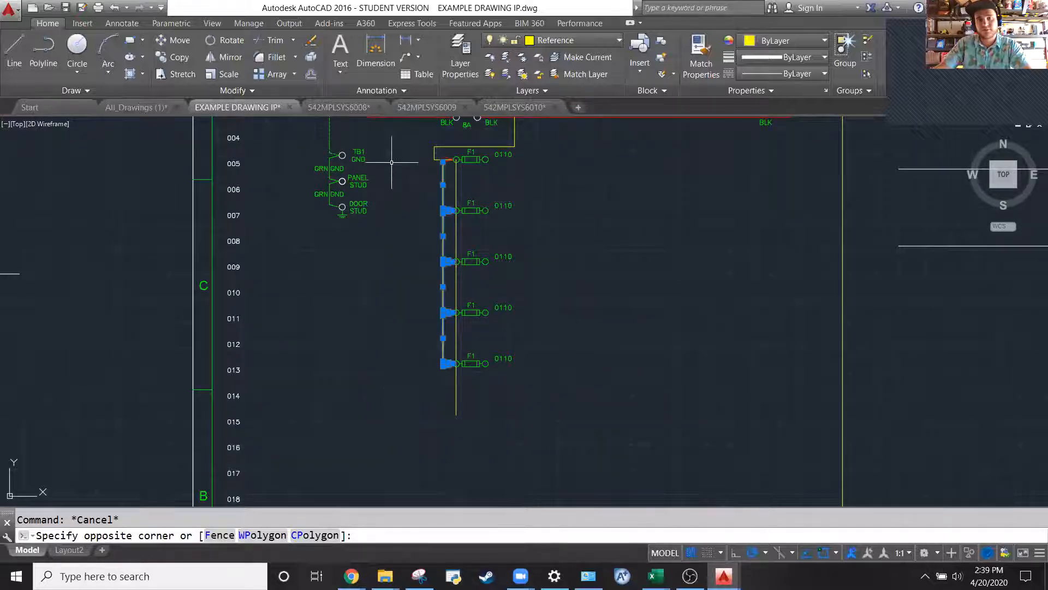
pyautogui.scroll(5, 448, 210)
pyautogui.click(528, 272)
pyautogui.click(460, 235)
pyautogui.click(441, 282)
pyautogui.click(404, 264)
pyautogui.click(309, 292)
pyautogui.click(273, 291)
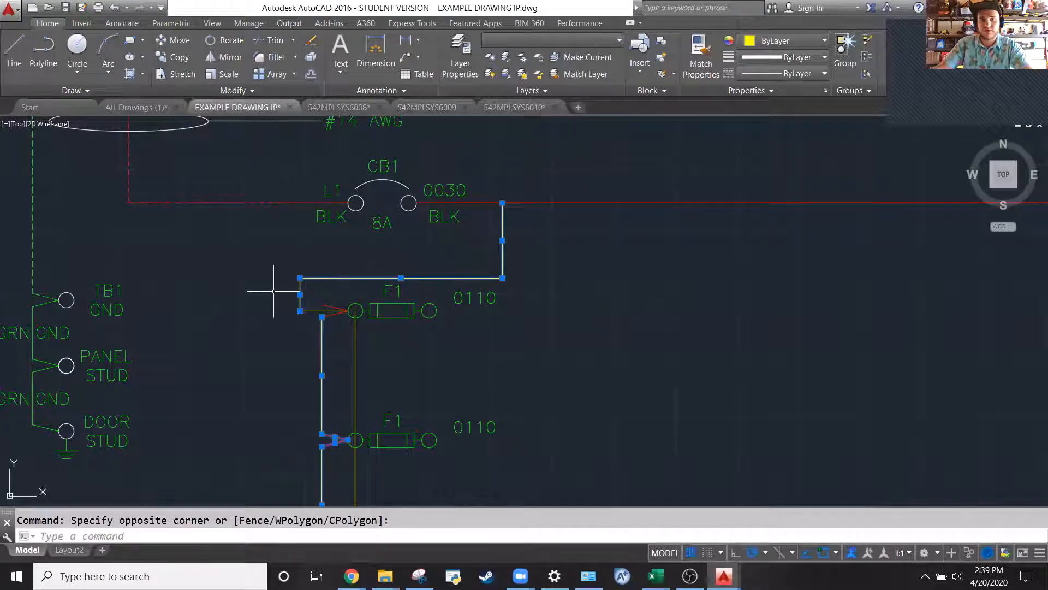
pyautogui.click(310, 333)
pyautogui.click(282, 301)
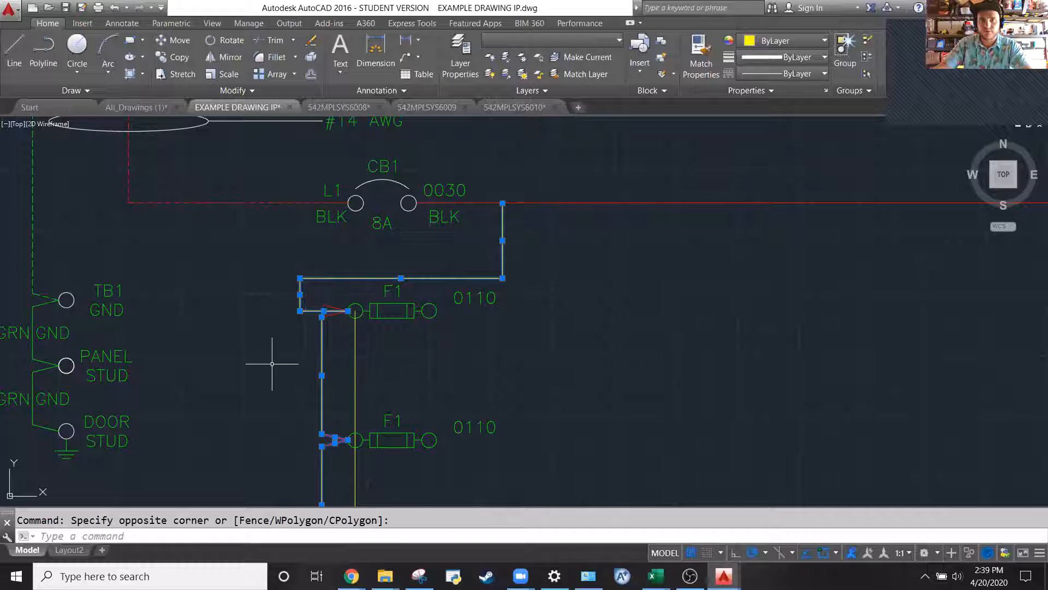
pyautogui.click(583, 41)
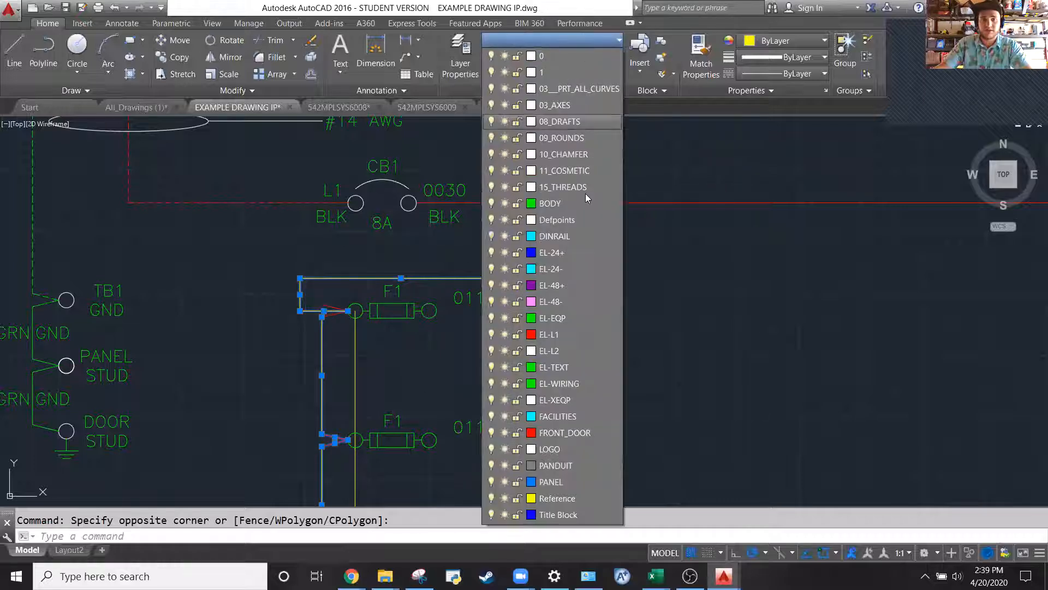
pyautogui.click(574, 339)
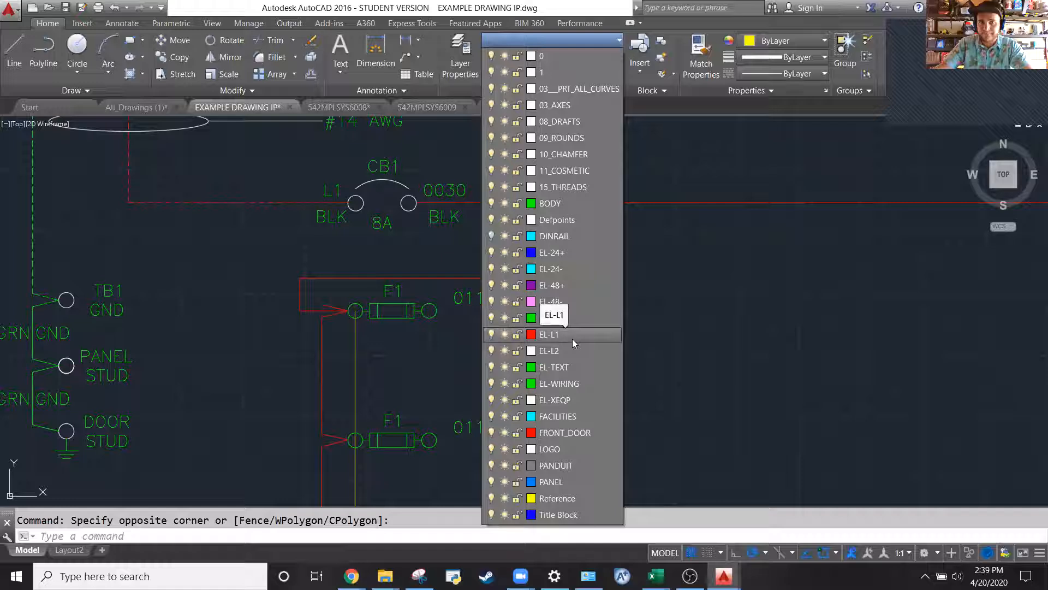
pyautogui.click(573, 338)
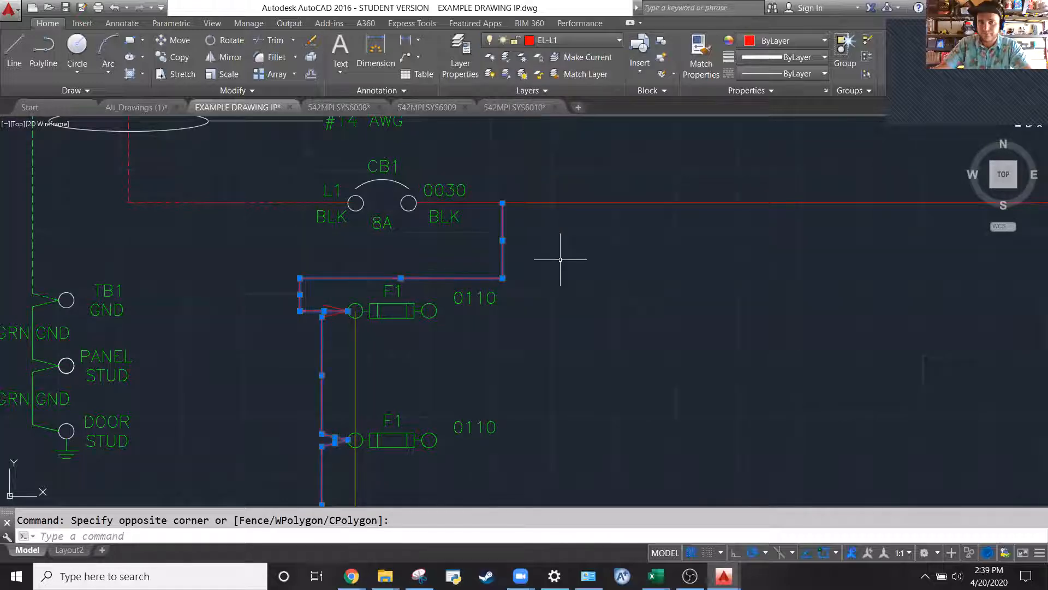
pyautogui.press('Escape')
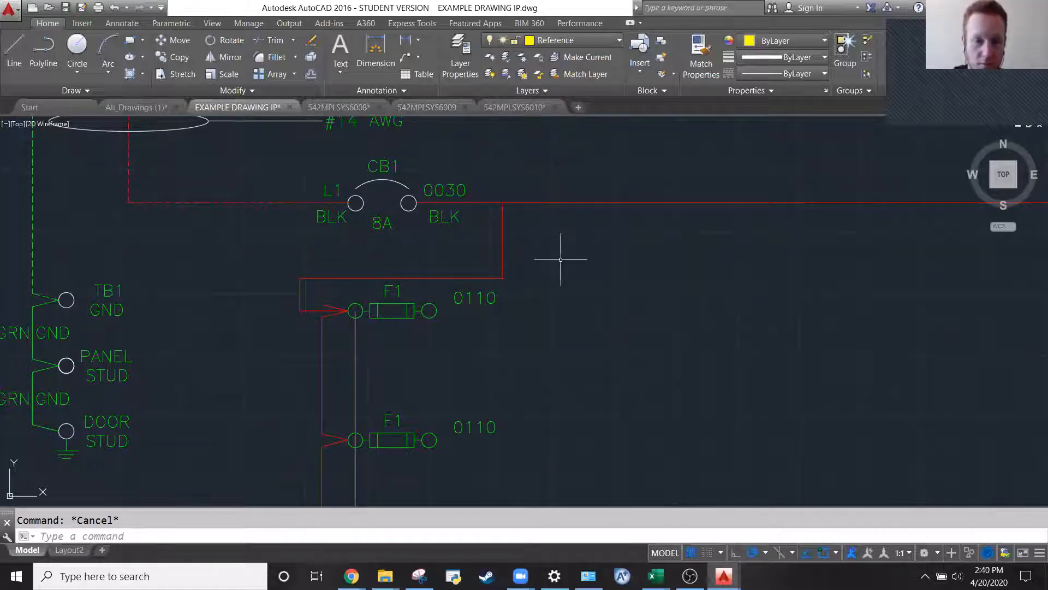
# Try to shorten the horizontal wire after CB1 back to the fuse feed line, then undo the stretch
pyautogui.scroll(-1, 652, 173)
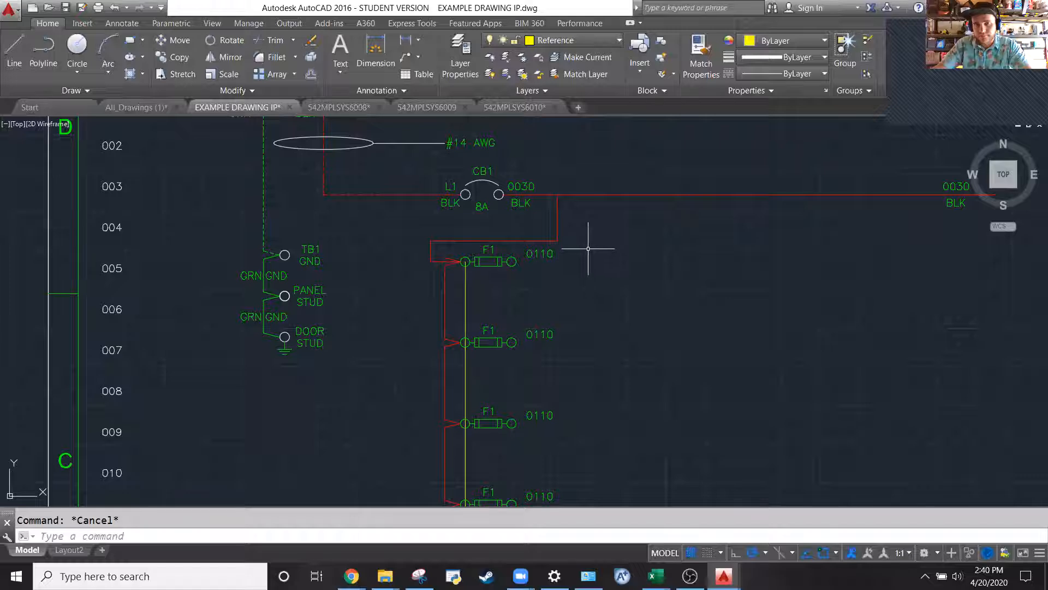
pyautogui.scroll(-1, 369, 184)
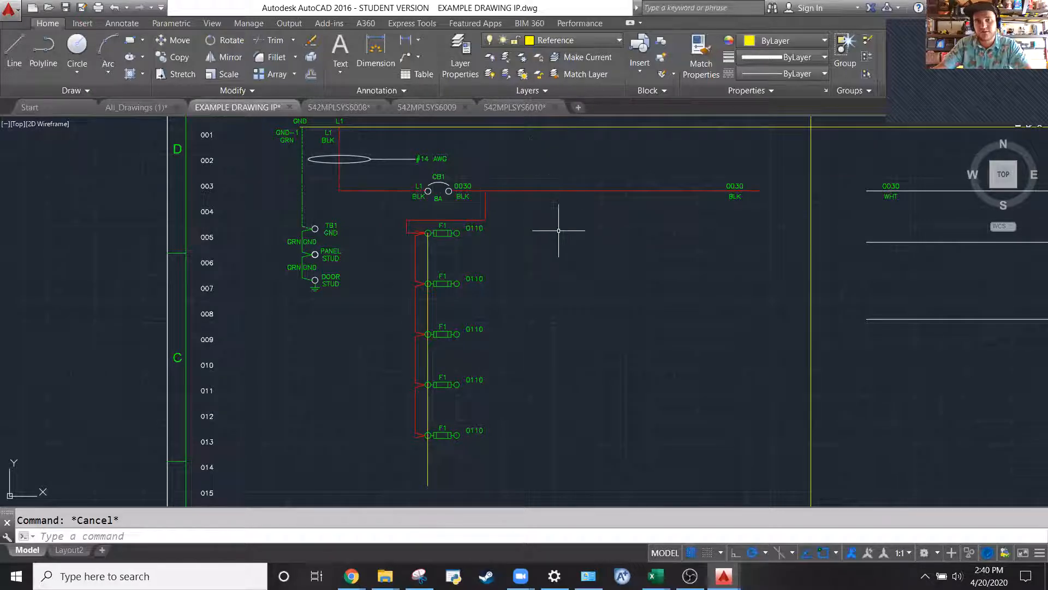
pyautogui.click(688, 214)
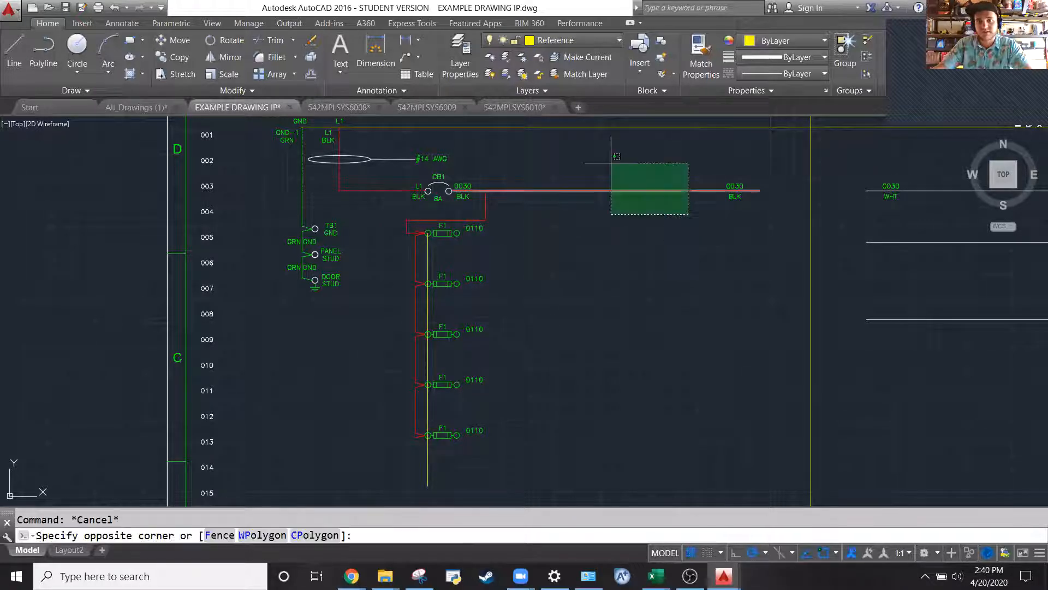
pyautogui.click(611, 163)
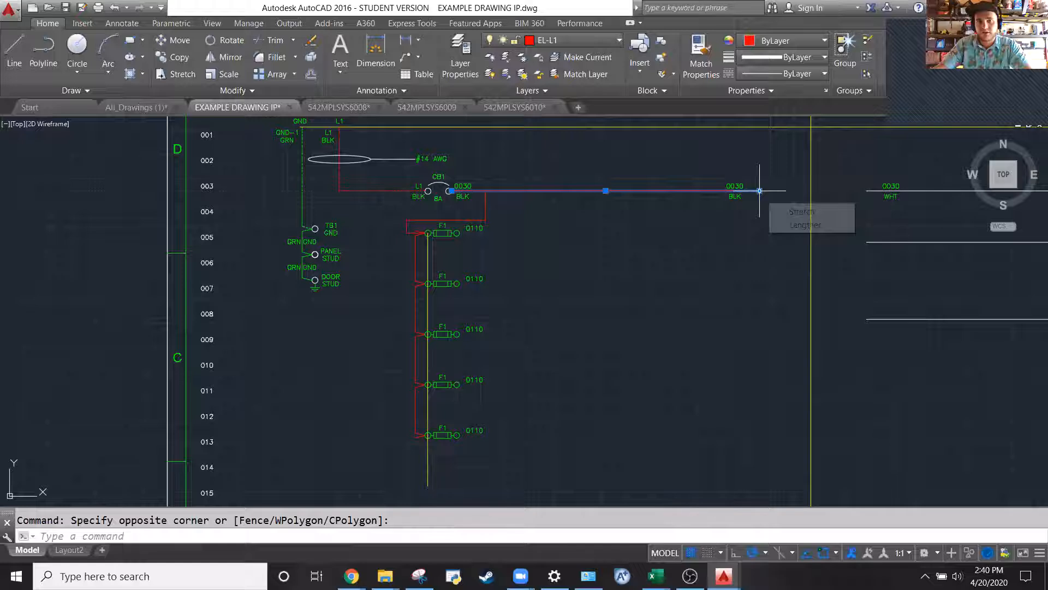
pyautogui.click(759, 190)
pyautogui.press('Escape')
pyautogui.press('Escape')
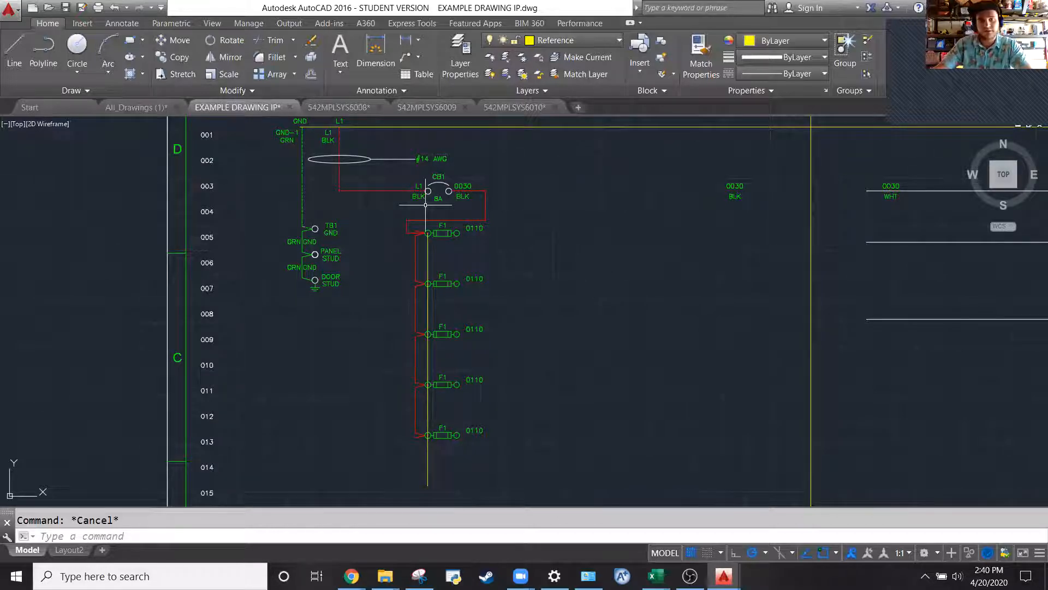
pyautogui.scroll(2, 428, 237)
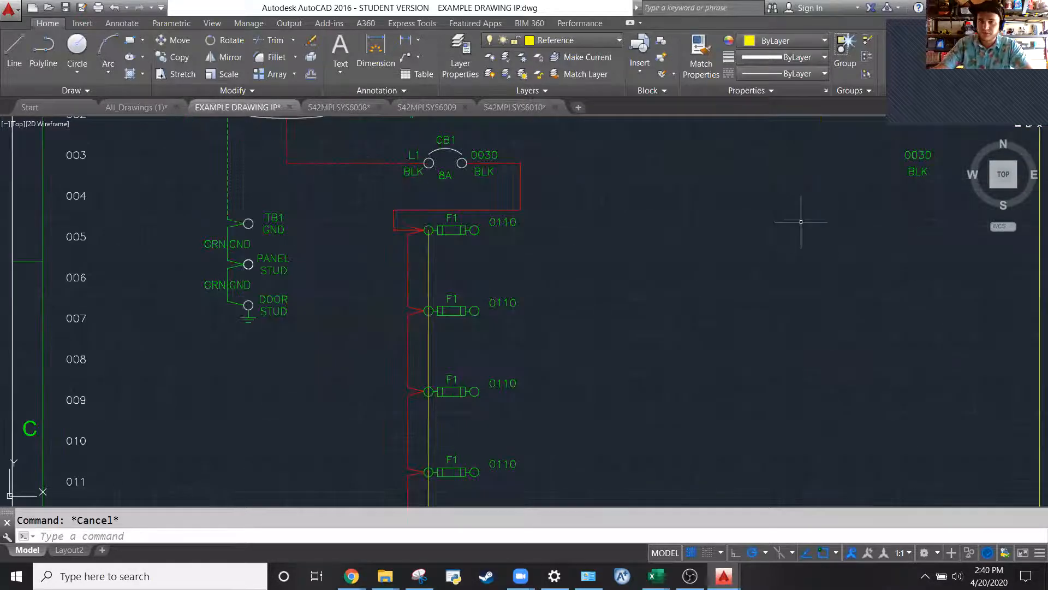
pyautogui.scroll(-2, 801, 222)
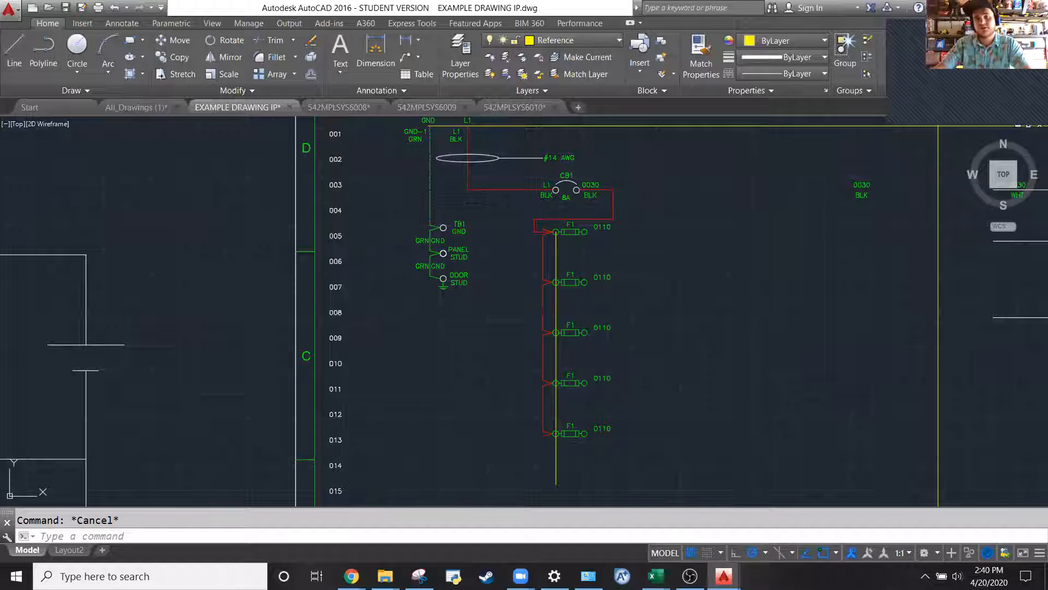
pyautogui.moveTo(851, 270); pyautogui.dragTo(724, 271, button='middle')
# Stretch the far end of CB1's horizontal output wire back to the upper end of the vertical fuse feed line
pyautogui.click(681, 240)
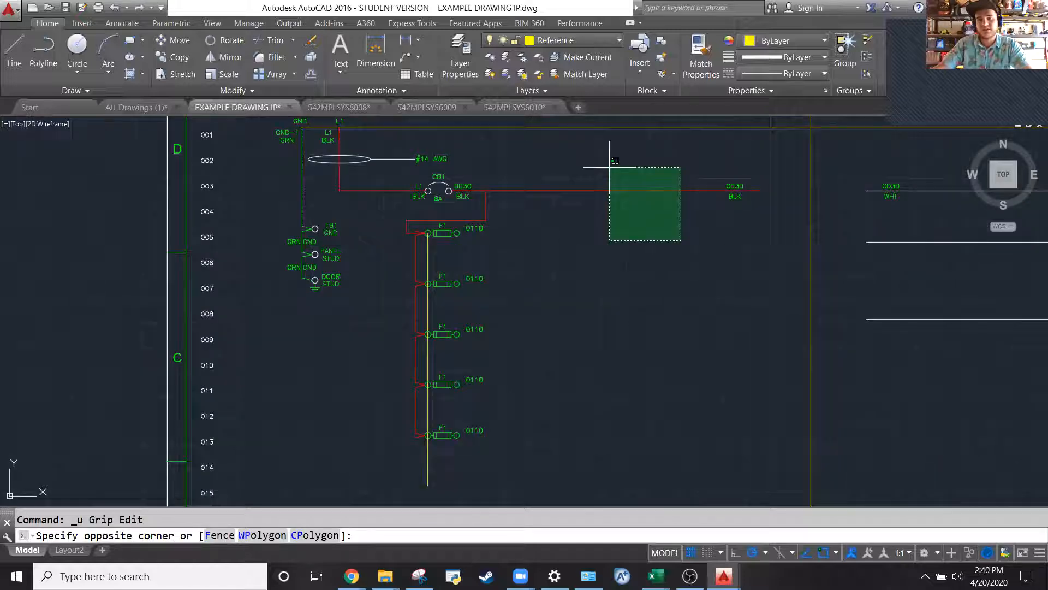
pyautogui.click(610, 160)
pyautogui.click(574, 192)
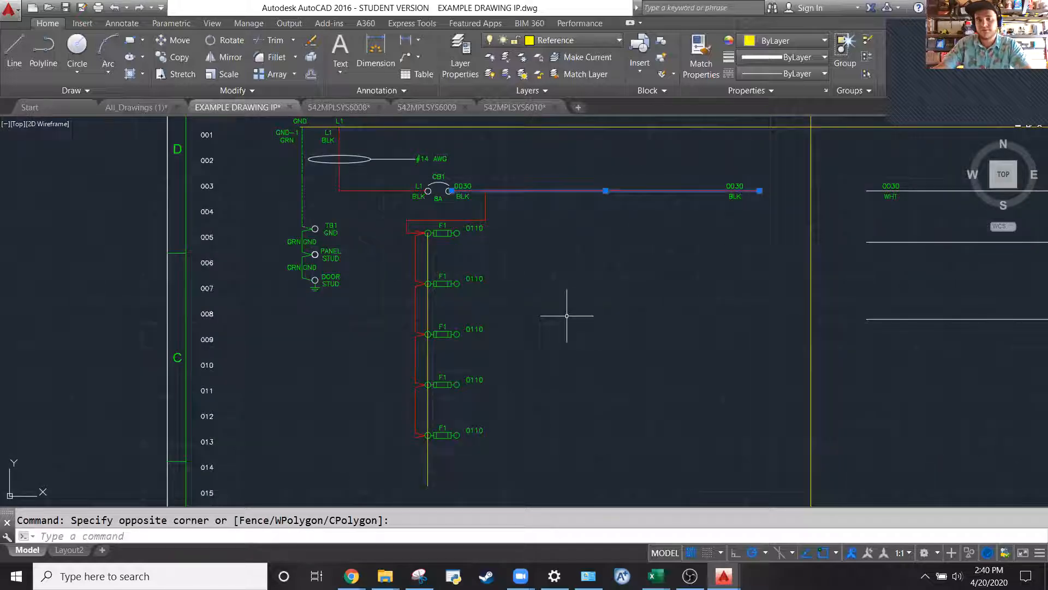
pyautogui.click(760, 190)
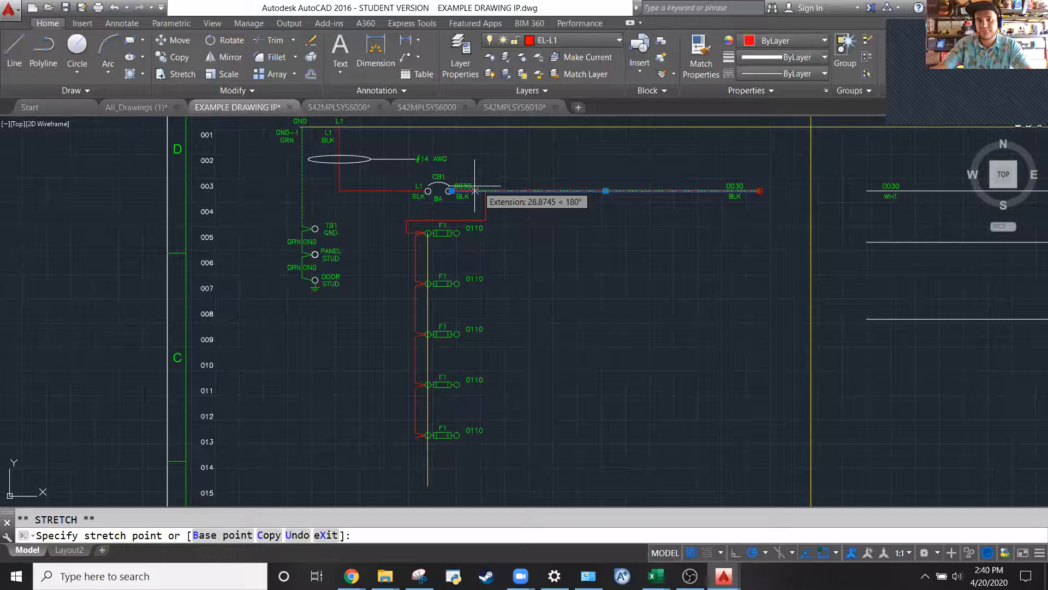
pyautogui.press('Escape')
pyautogui.press('Escape')
# Delete the leftover 0030 and BLK wire labels at the former far end of CB1's output wire
pyautogui.click(693, 164)
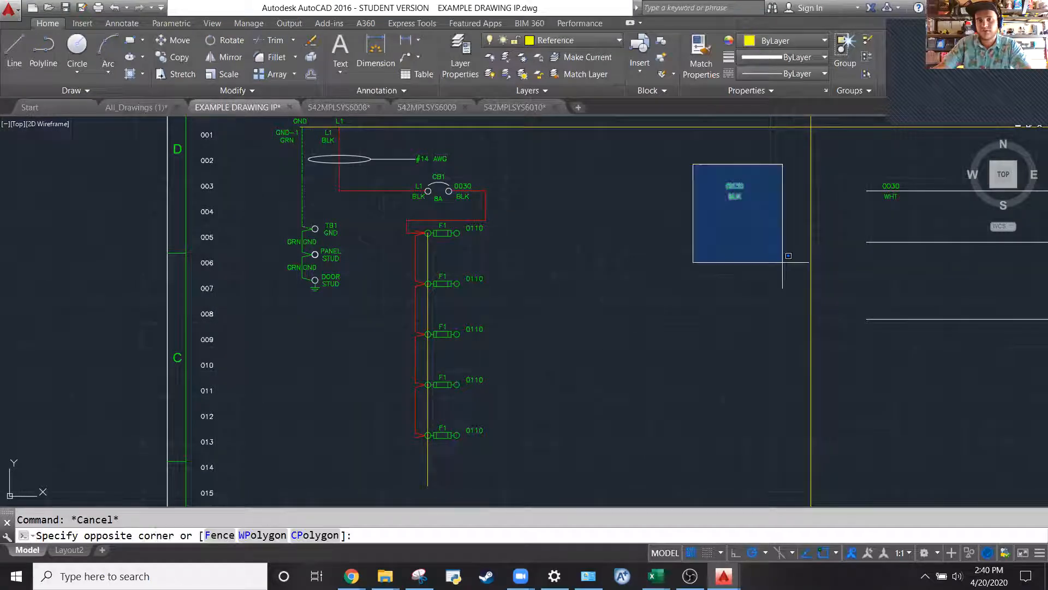
pyautogui.click(783, 262)
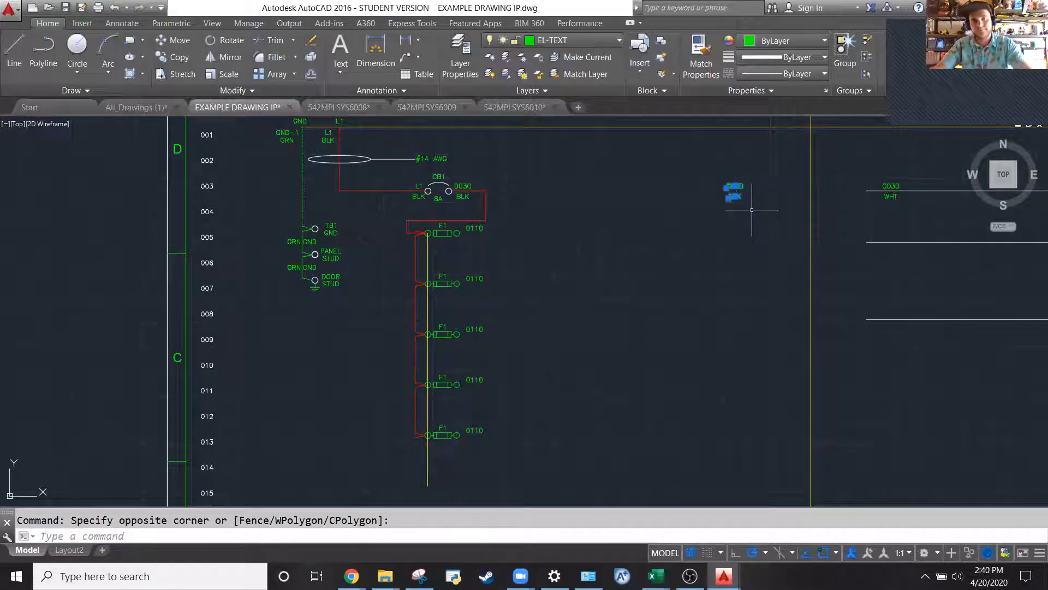
pyautogui.press('Delete')
# Delete the upper slanted arrow line at the first fuse's left terminal
pyautogui.scroll(5, 412, 280)
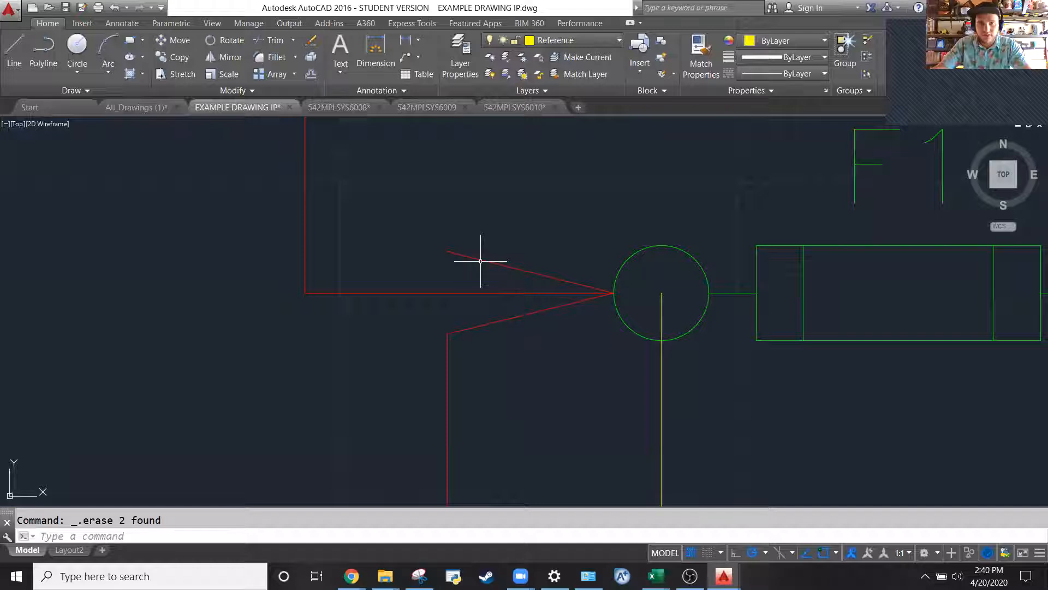
pyautogui.click(507, 267)
pyautogui.click(704, 318)
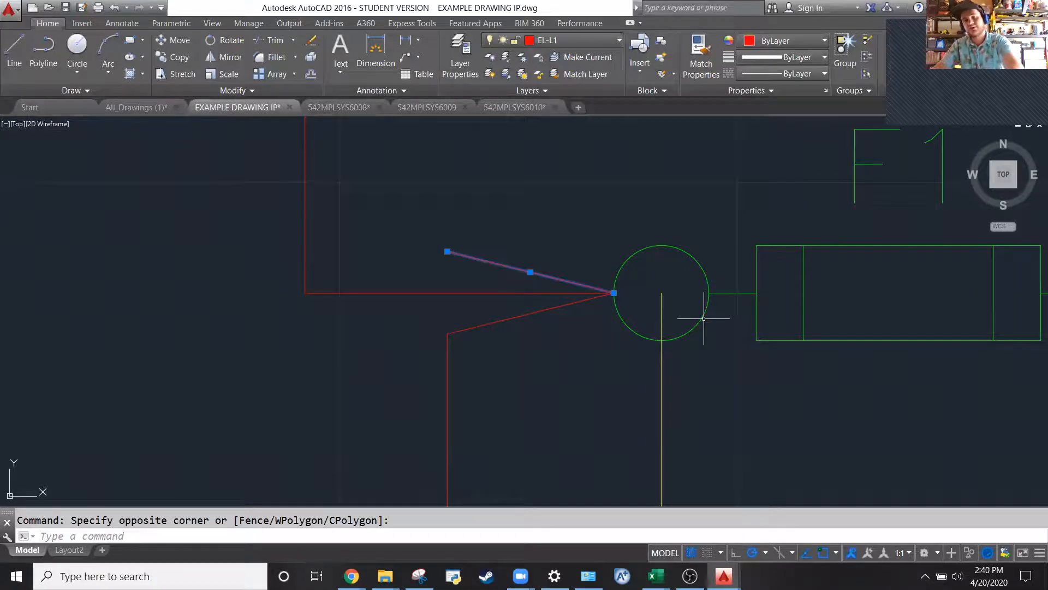
pyautogui.press('Delete')
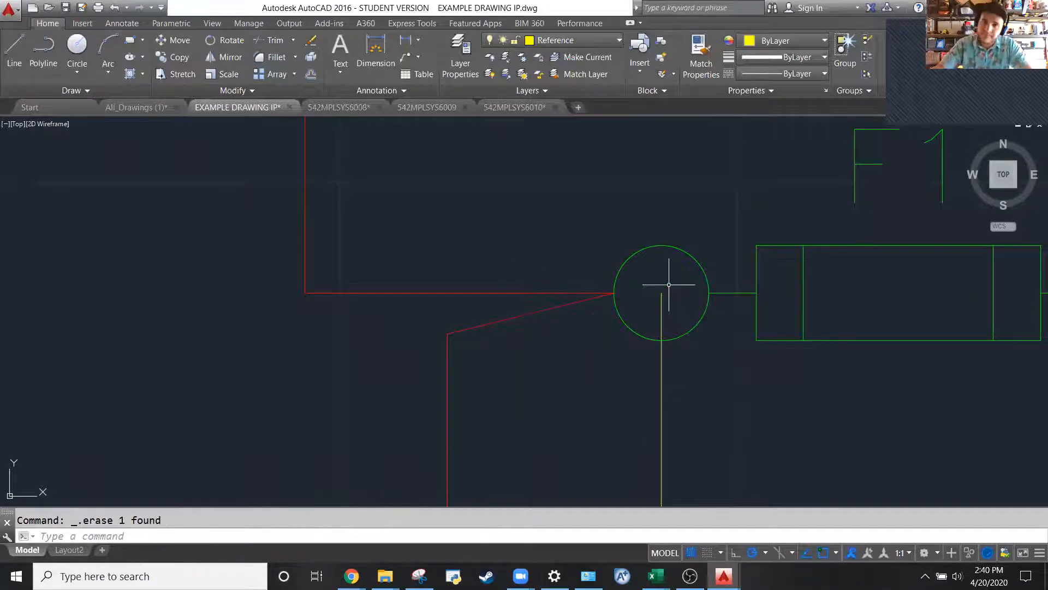
# Change the wire number beside the first fuse to 0050
pyautogui.scroll(-6, 669, 285)
pyautogui.scroll(-3, 542, 167)
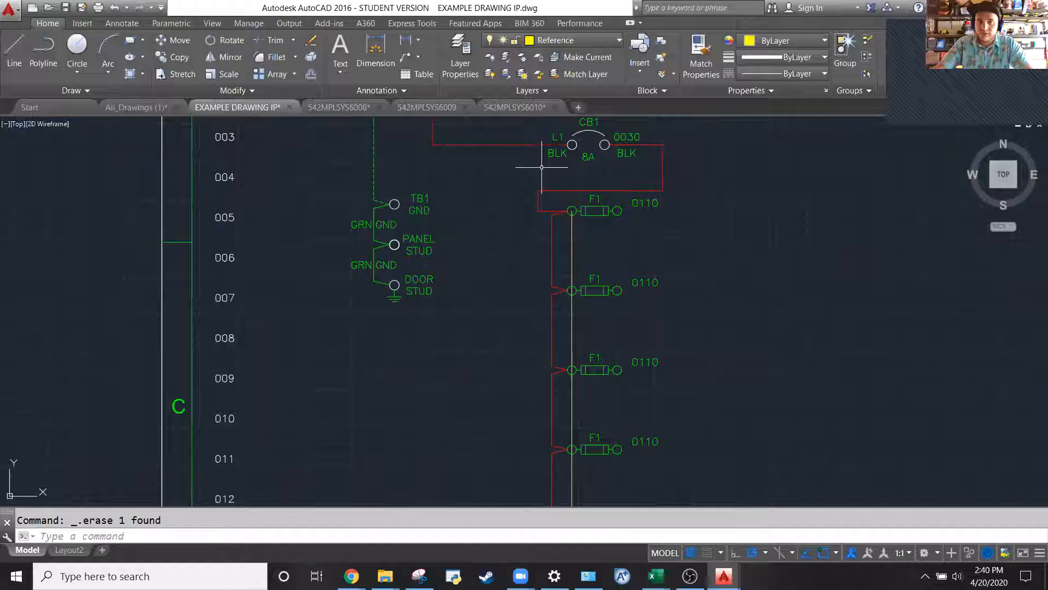
pyautogui.scroll(-4, 459, 179)
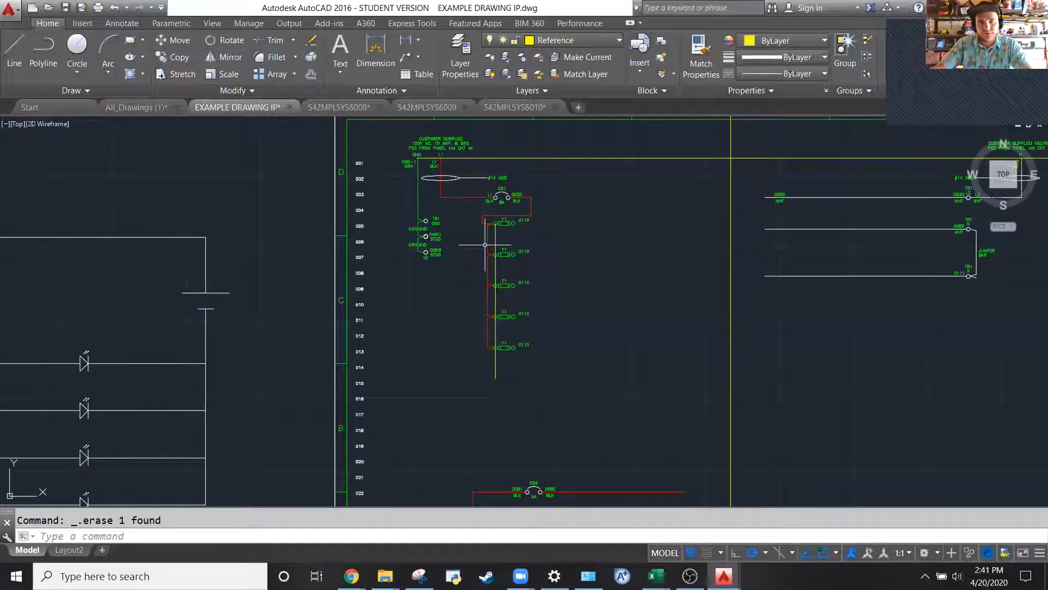
pyautogui.scroll(4, 518, 212)
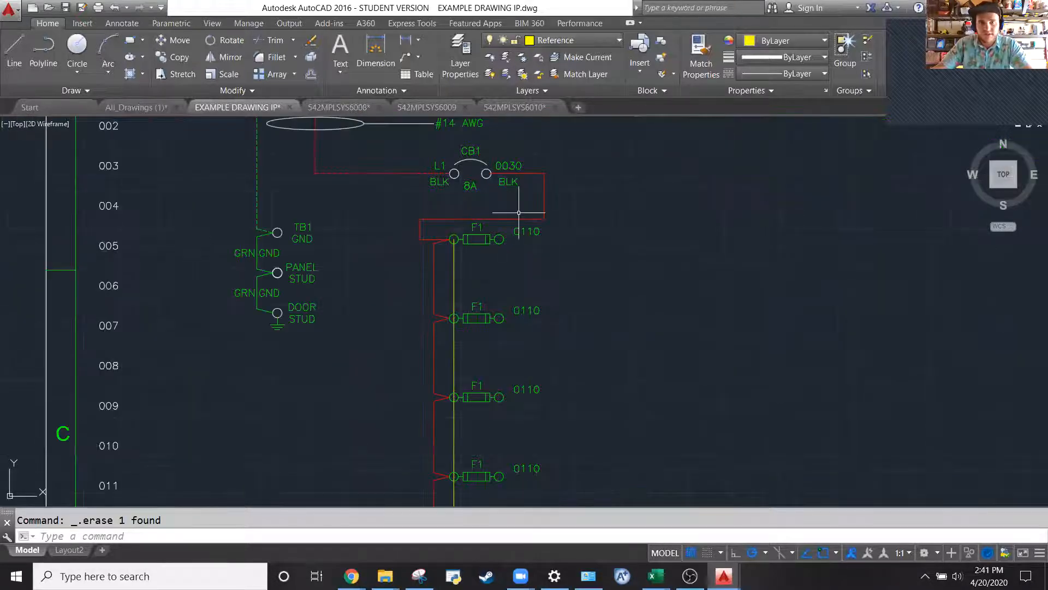
pyautogui.click(516, 232)
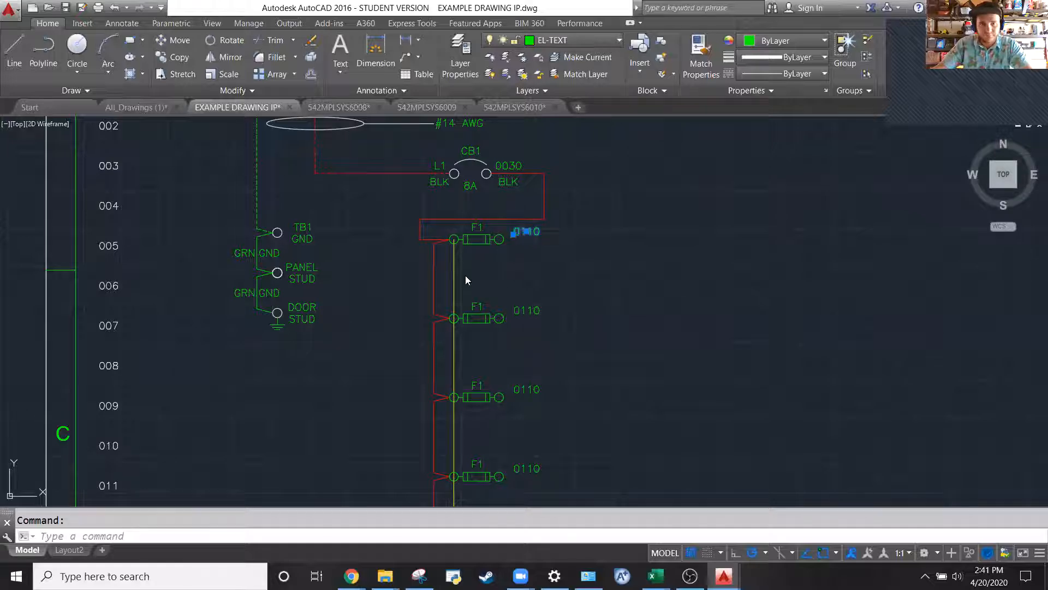
pyautogui.moveTo(524, 233); pyautogui.dragTo(548, 235)
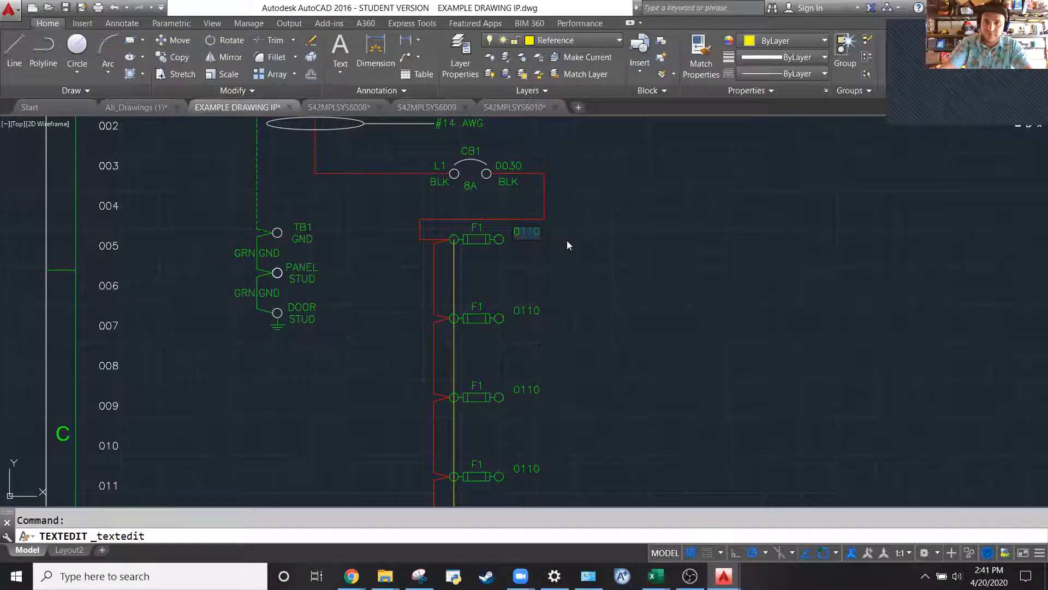
pyautogui.write('050')
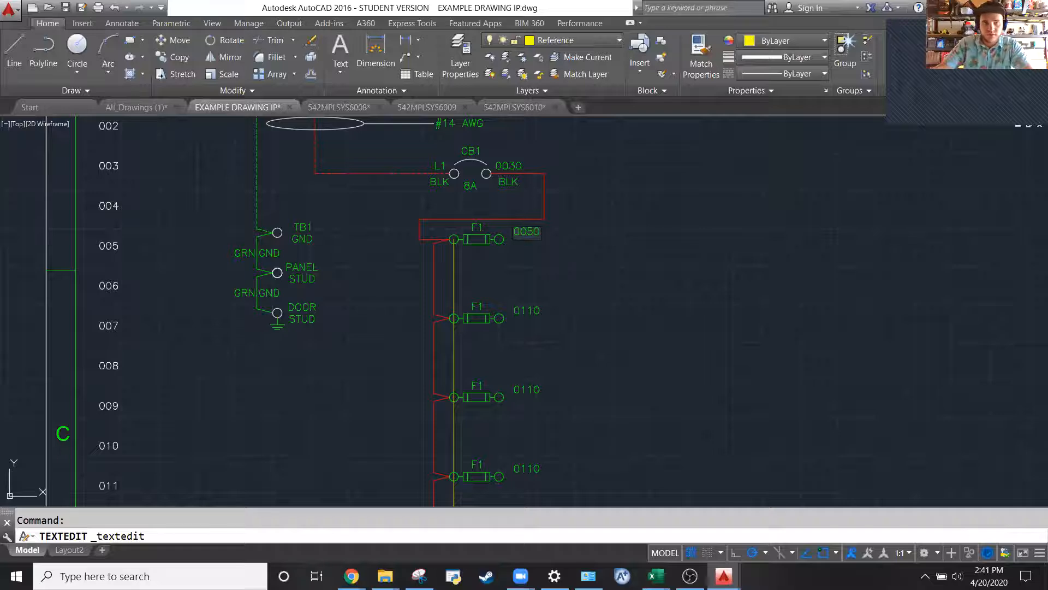
pyautogui.press('Return')
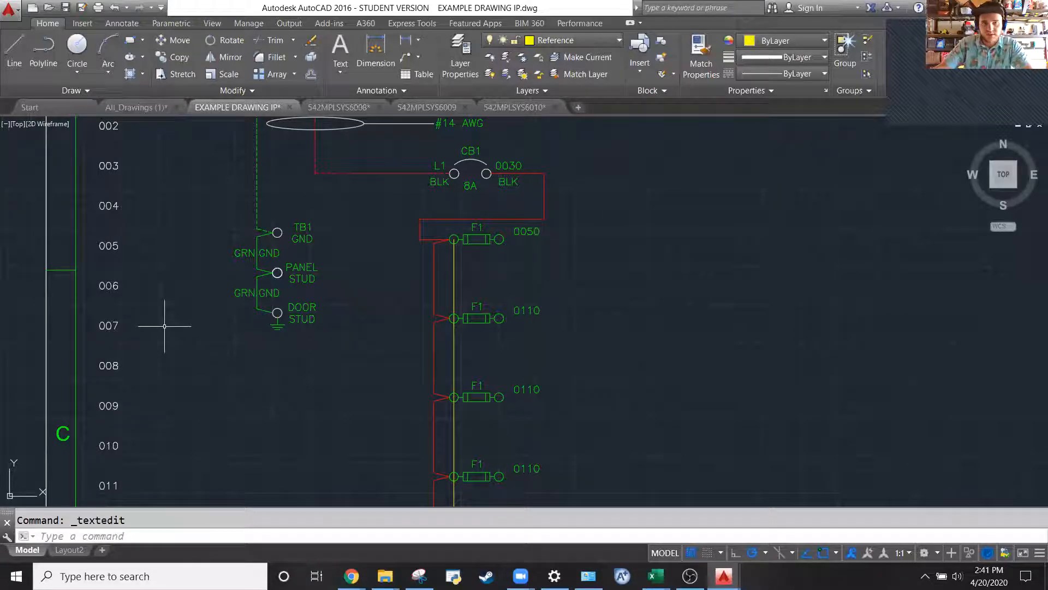
# Change the wire numbers beside the second and third fuses to 0070 and 0090
pyautogui.click(528, 310)
pyautogui.doubleClick(522, 311)
pyautogui.write('0070')
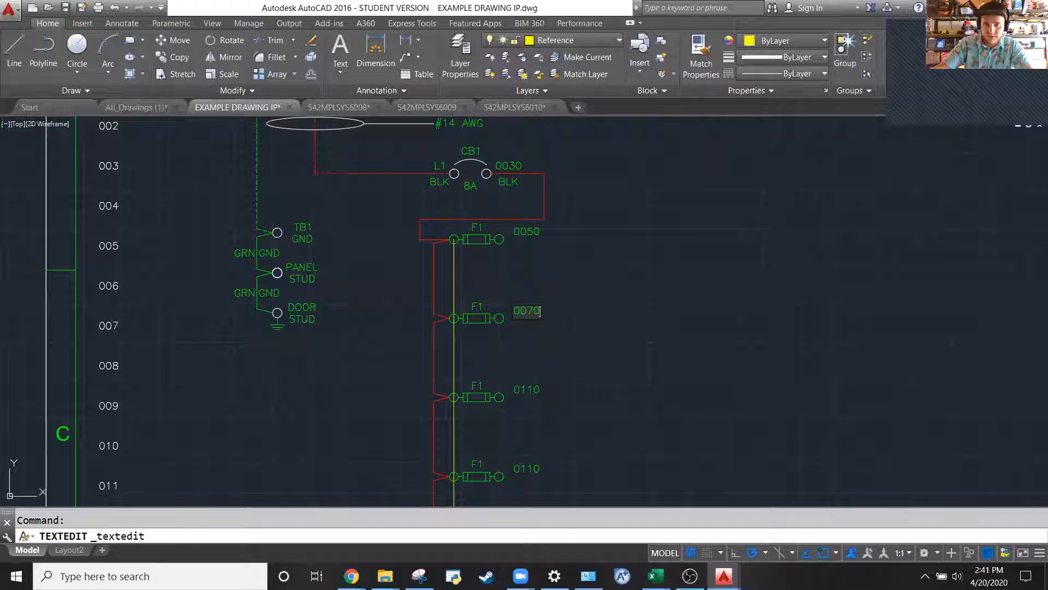
pyautogui.click(525, 388)
pyautogui.doubleClick(522, 388)
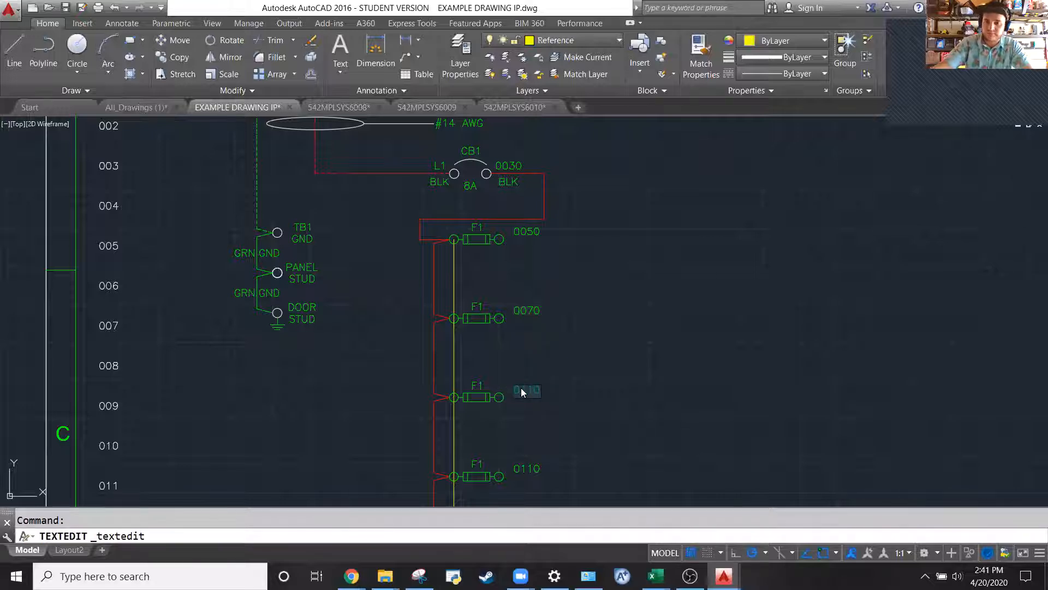
pyautogui.press('XF86AudioRaiseVolume')
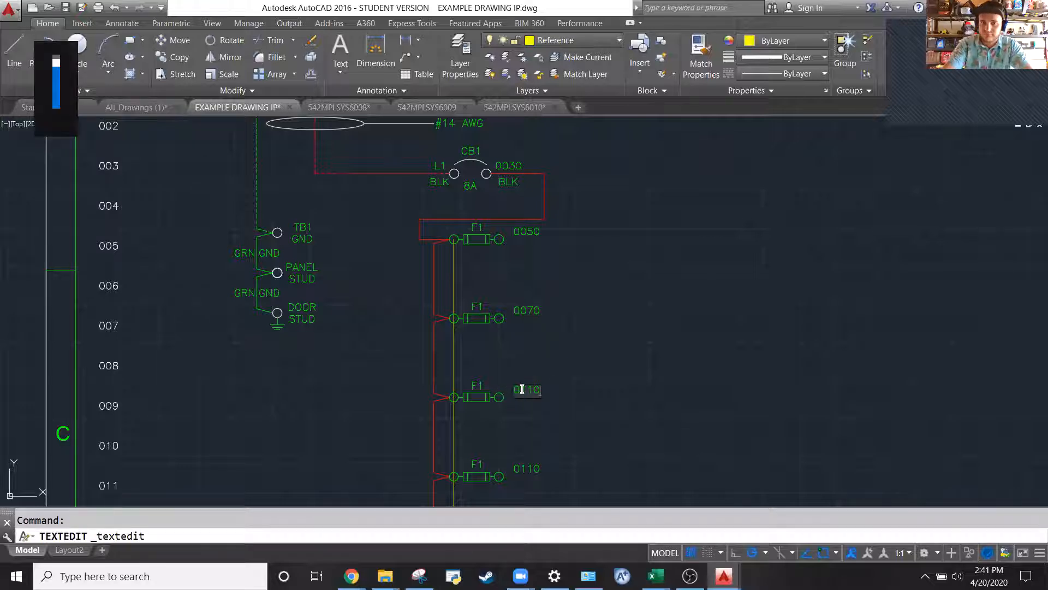
pyautogui.write('009')
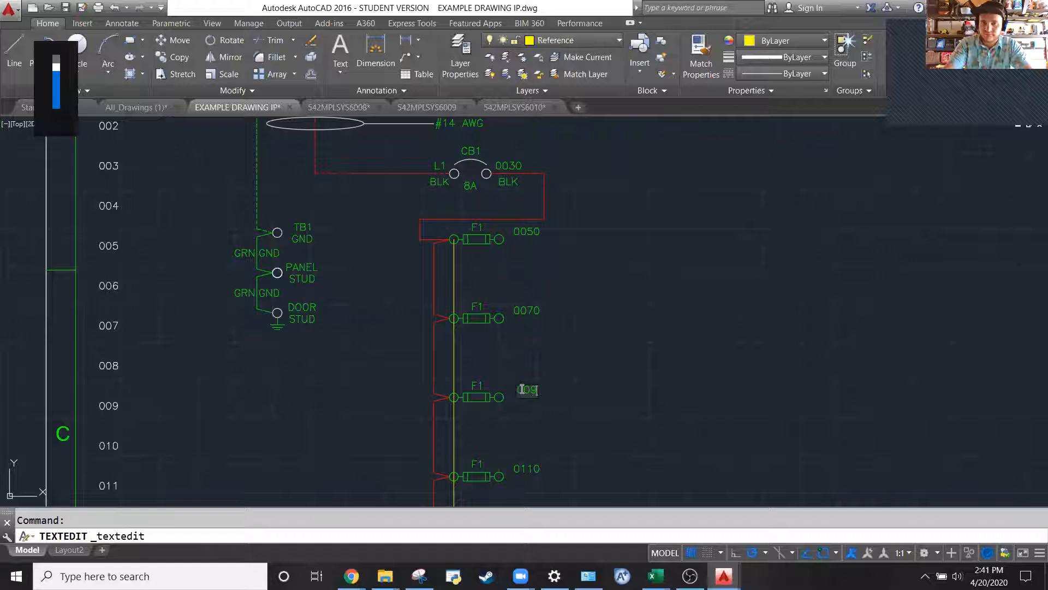
pyautogui.write('0')
pyautogui.press('Return')
pyautogui.scroll(-2, 520, 386)
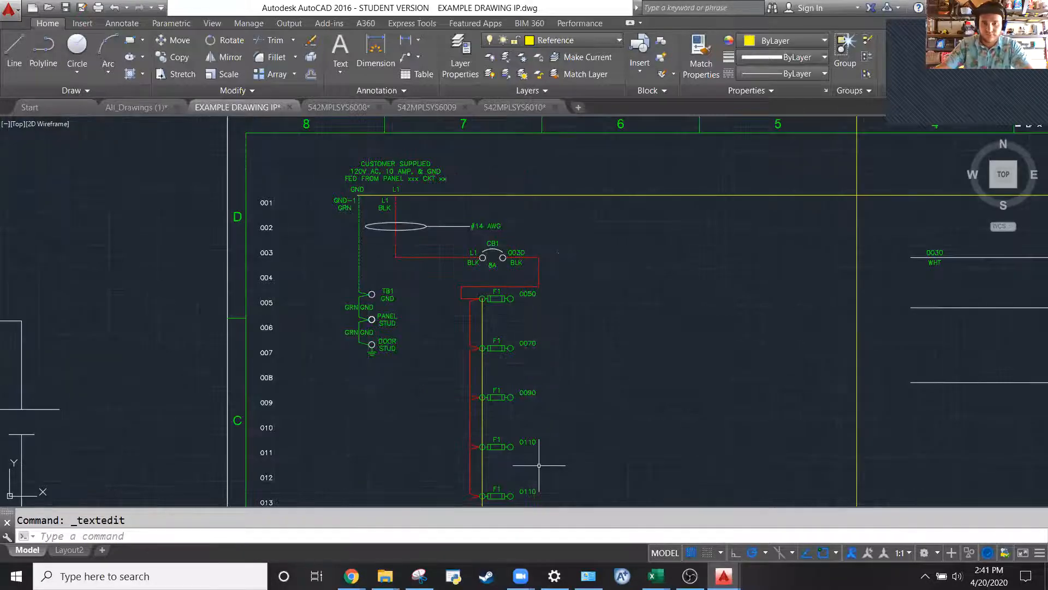
# Change the wire number beside the fifth fuse to 0130
pyautogui.doubleClick(529, 492)
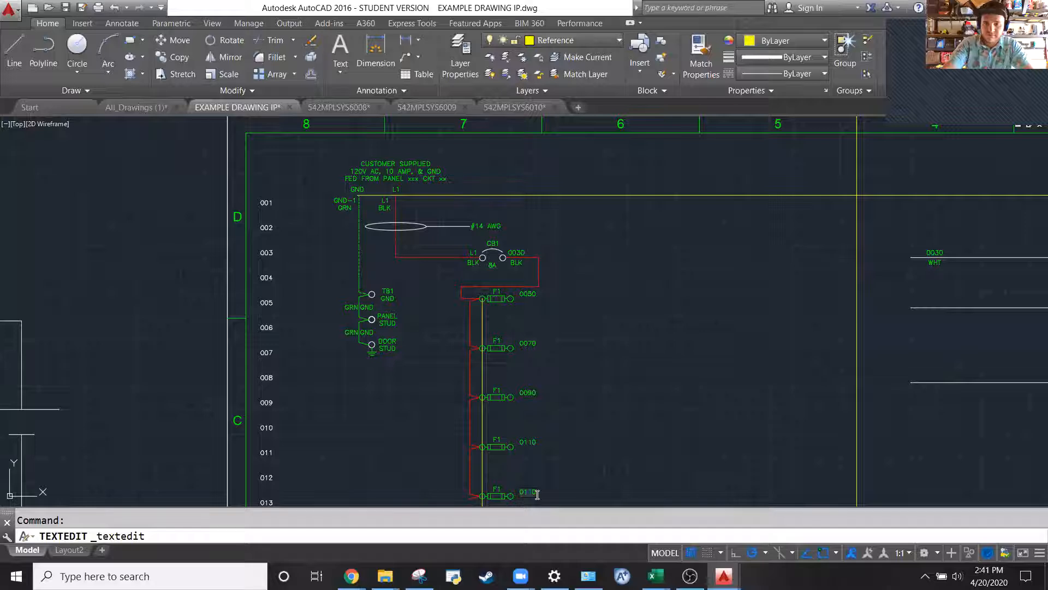
pyautogui.write('0130')
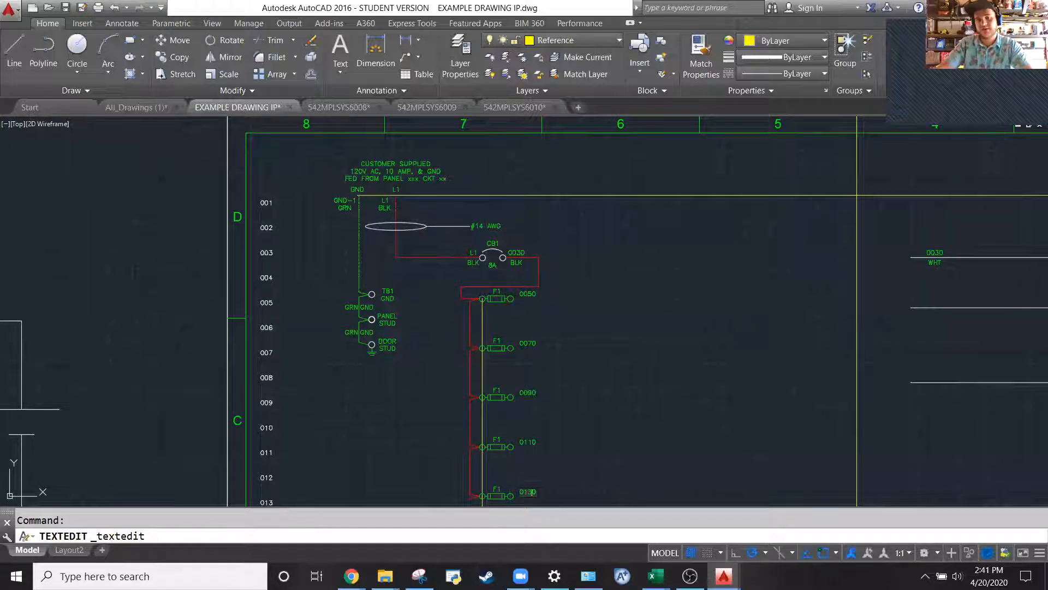
pyautogui.press('Return')
pyautogui.scroll(-2, 437, 210)
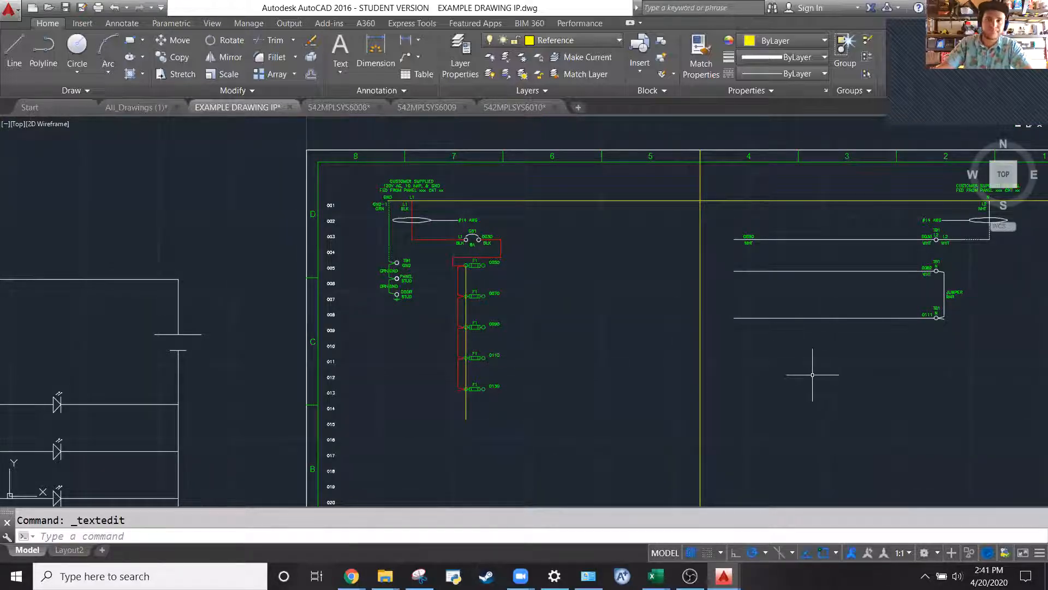
pyautogui.scroll(-1, 396, 273)
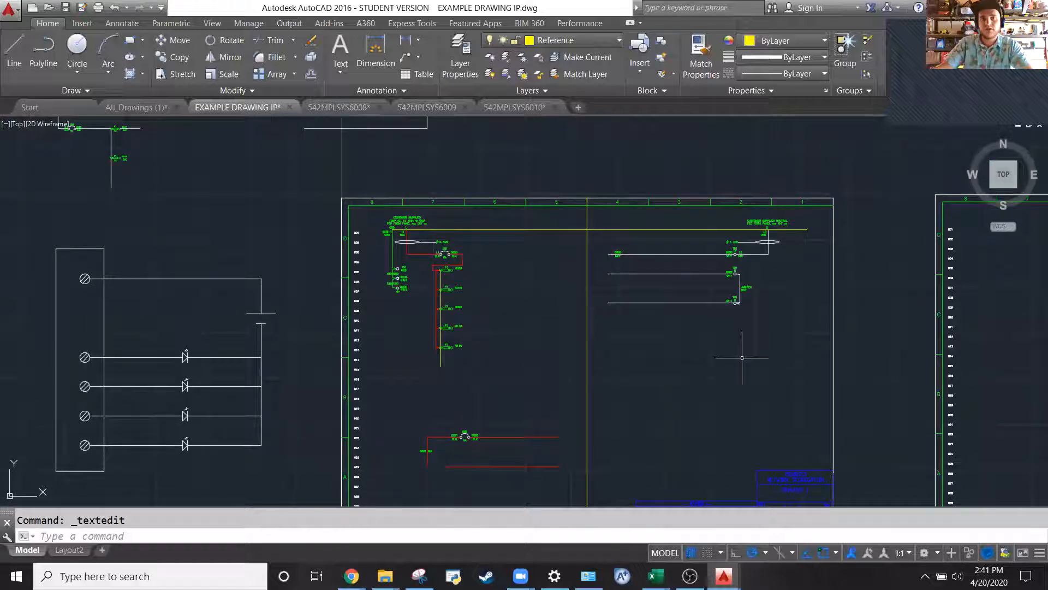
pyautogui.click(672, 448)
pyautogui.click(594, 377)
pyautogui.click(754, 463)
pyautogui.click(568, 376)
pyautogui.press('Escape')
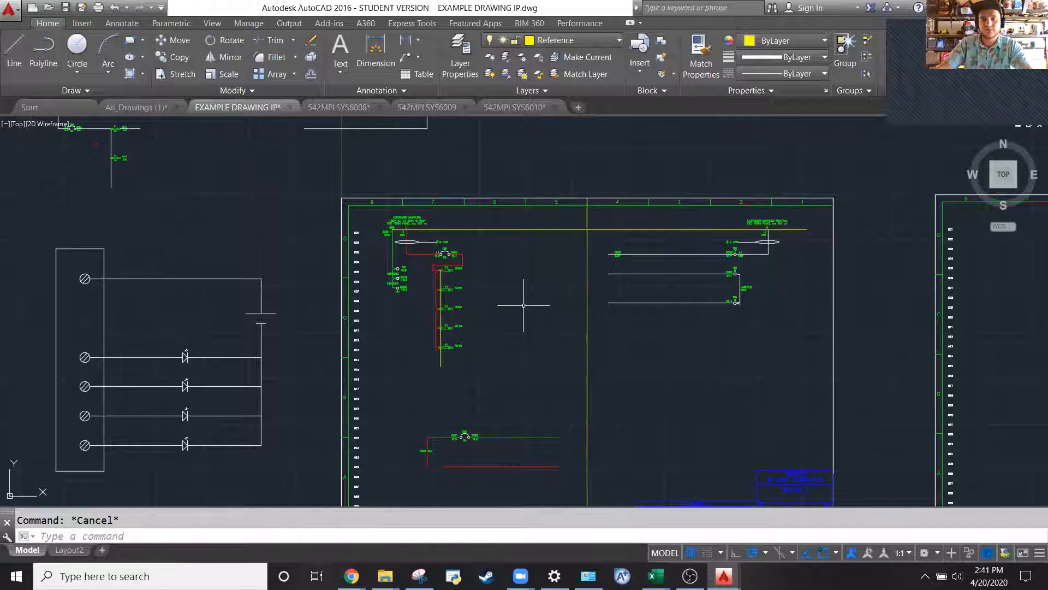
# Turn off the Reference layer even though it is the current layer
pyautogui.scroll(2, 522, 293)
pyautogui.click(488, 47)
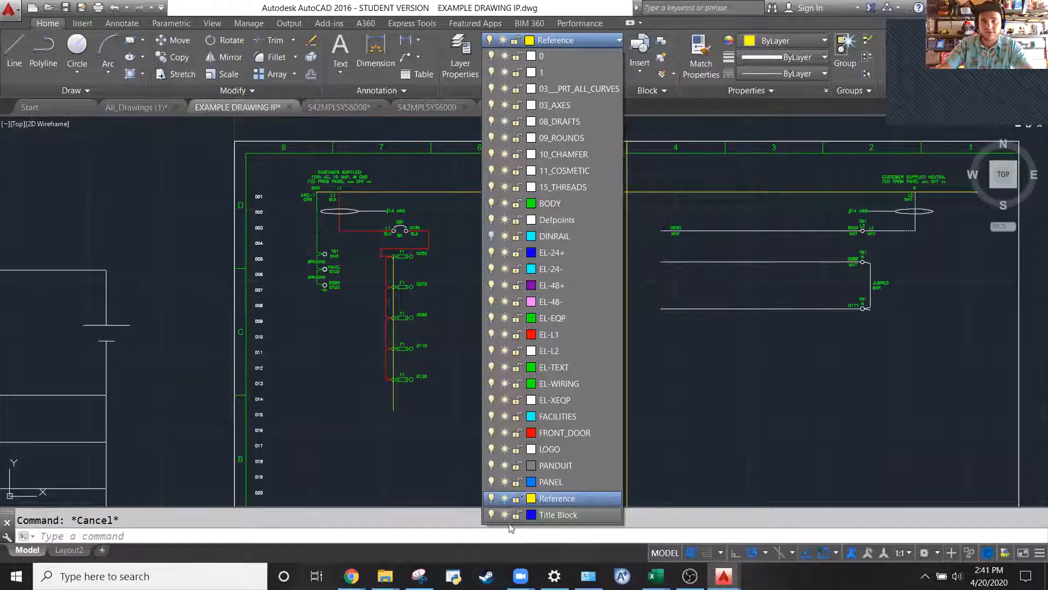
pyautogui.click(492, 498)
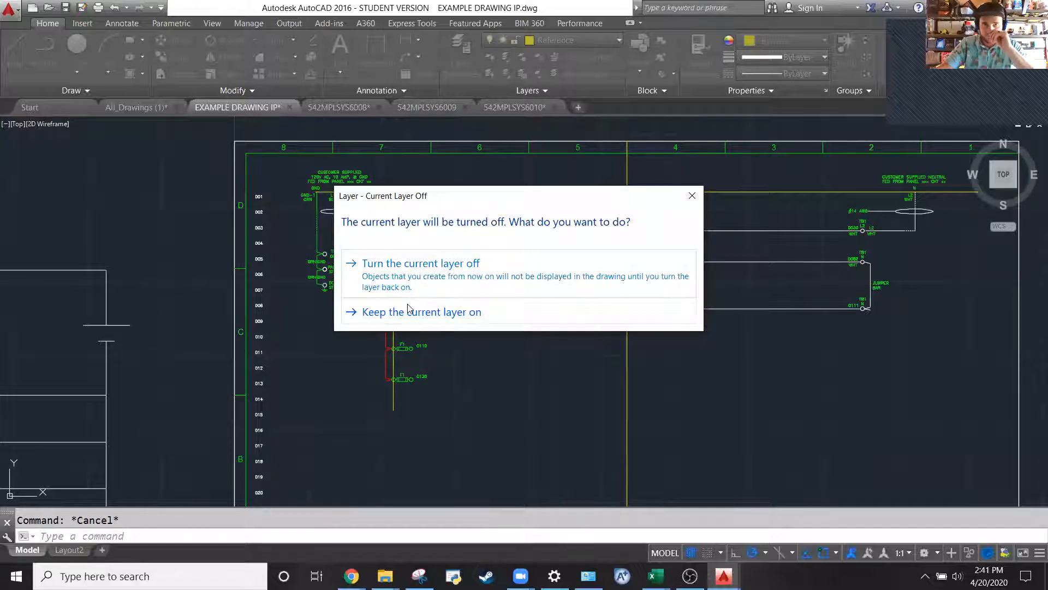
pyautogui.click(480, 265)
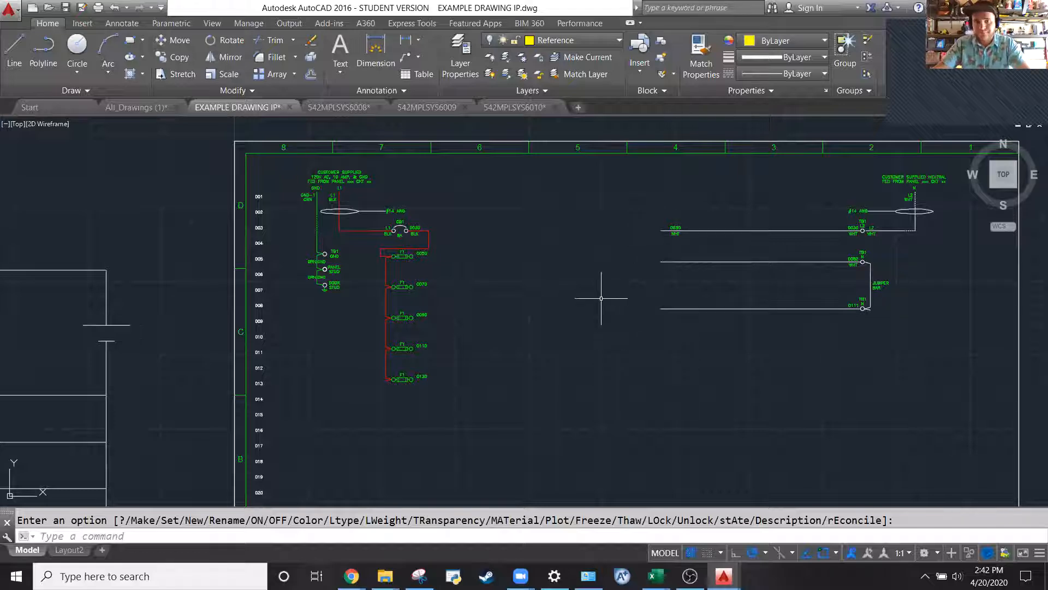
pyautogui.scroll(2, 601, 299)
pyautogui.scroll(-2, 455, 272)
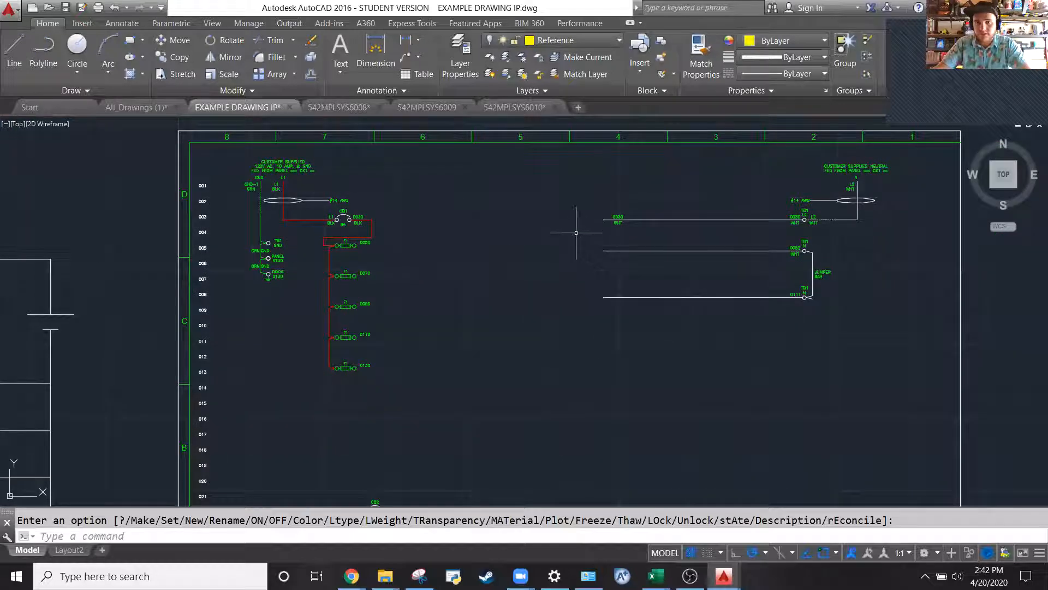
pyautogui.click(859, 342)
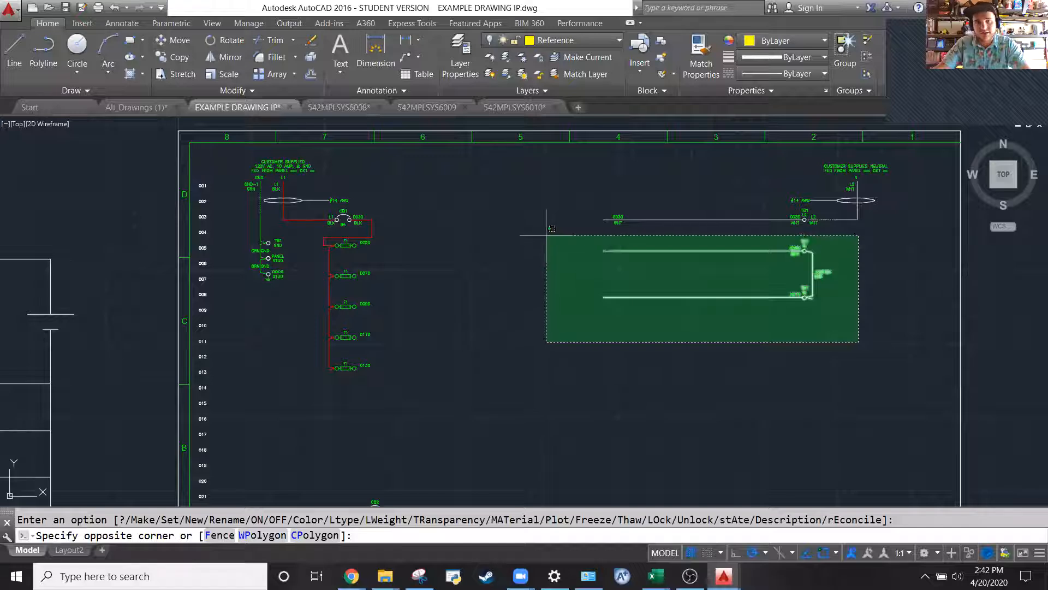
pyautogui.click(624, 411)
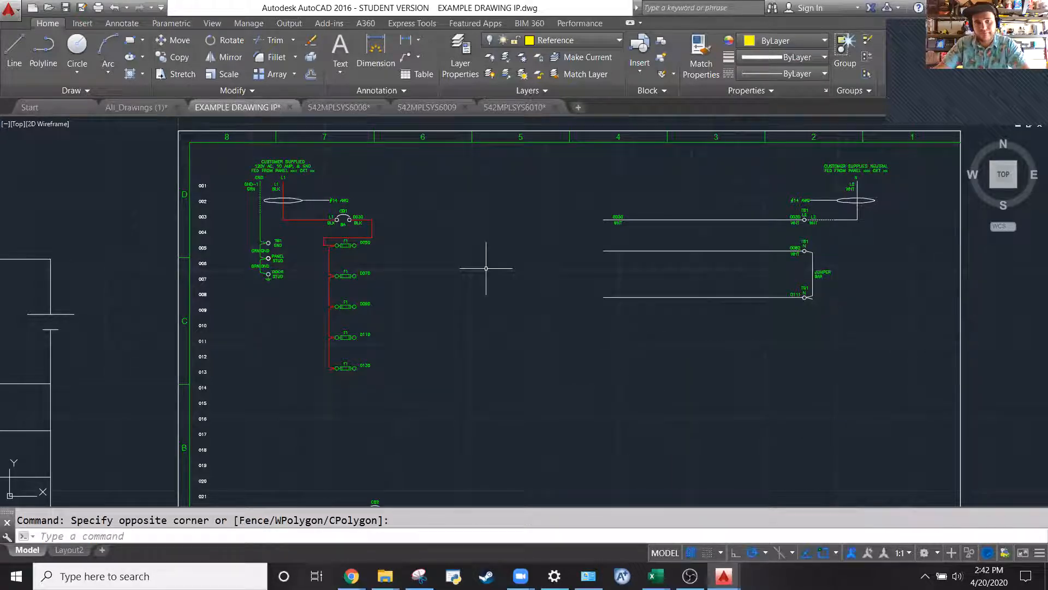
pyautogui.scroll(2, 906, 275)
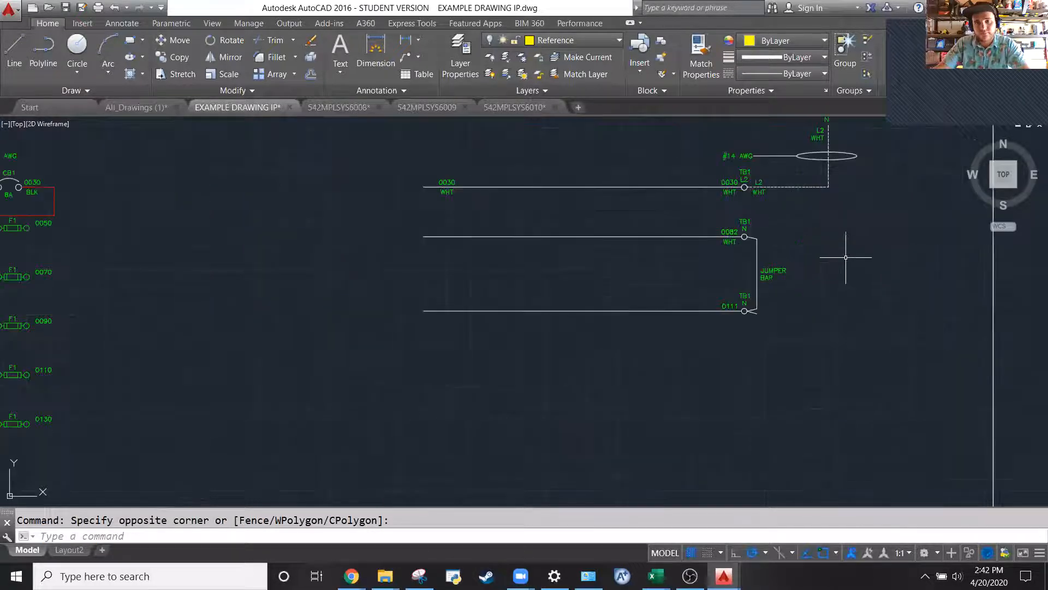
pyautogui.scroll(-2, 838, 250)
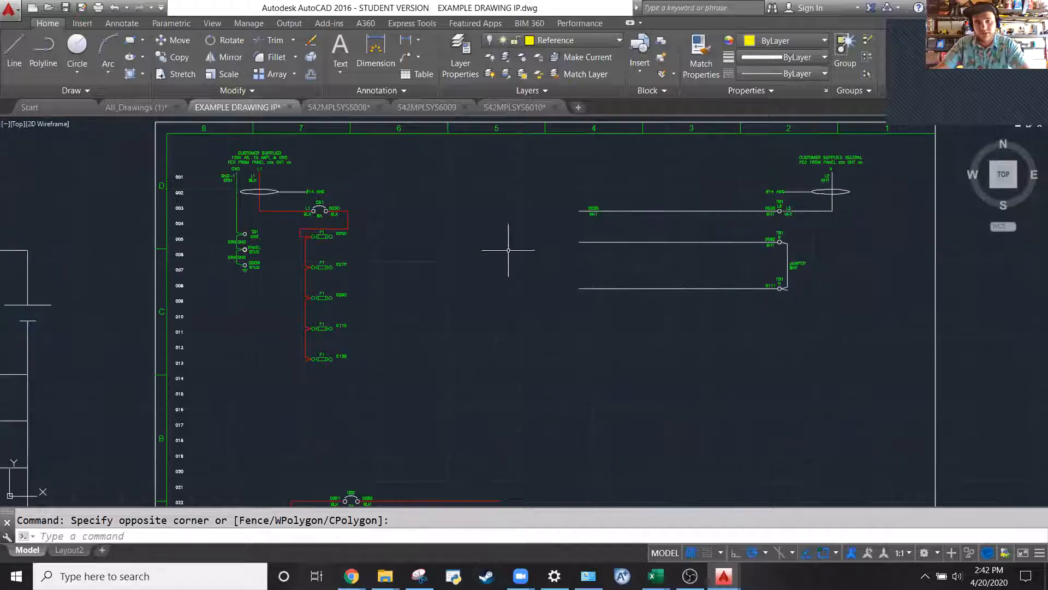
pyautogui.click(843, 360)
pyautogui.click(523, 228)
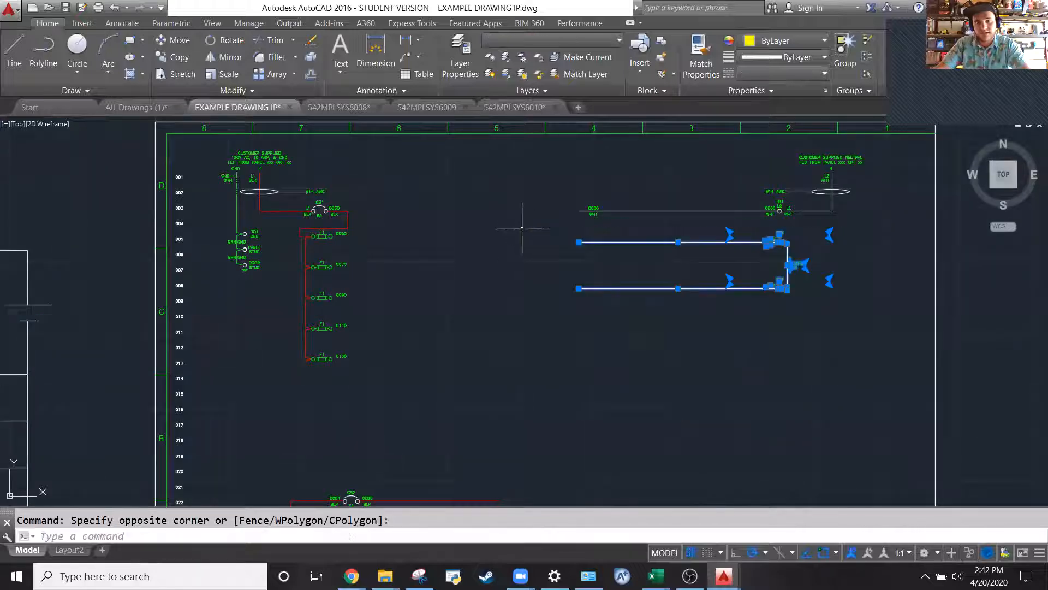
pyautogui.press('Escape')
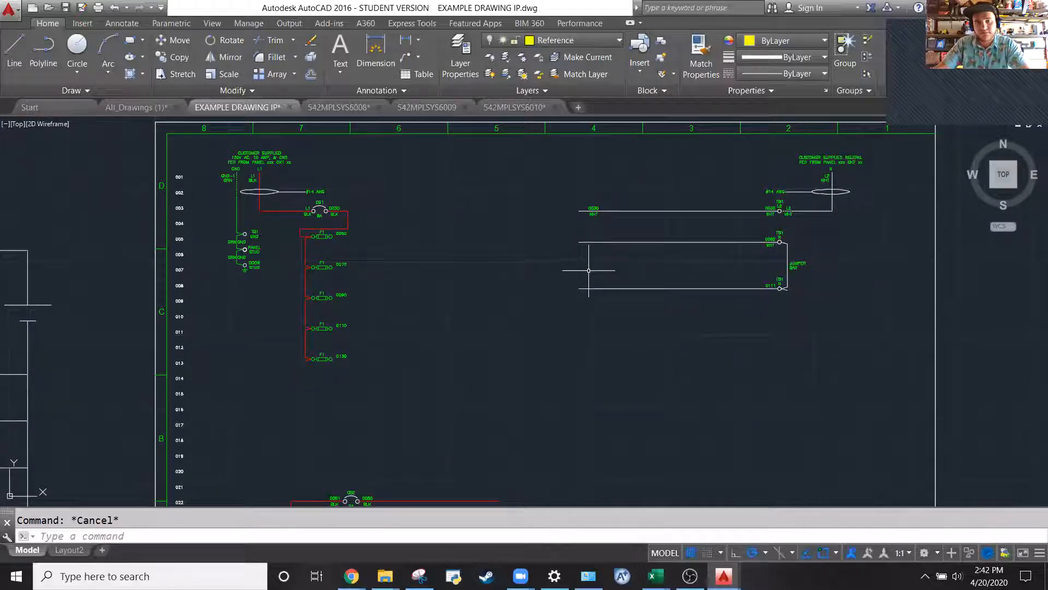
# Delete the two horizontal wires that end at the jumpered TB1 N terminals
pyautogui.click(693, 357)
pyautogui.press('Escape')
pyautogui.click(701, 360)
pyautogui.click(632, 234)
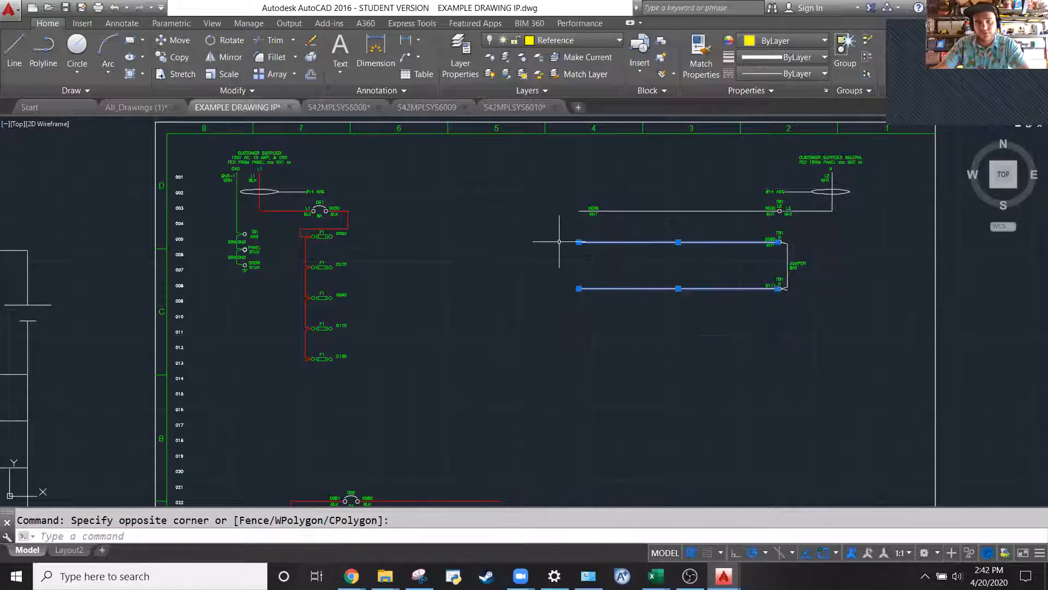
pyautogui.press('Escape')
pyautogui.click(695, 351)
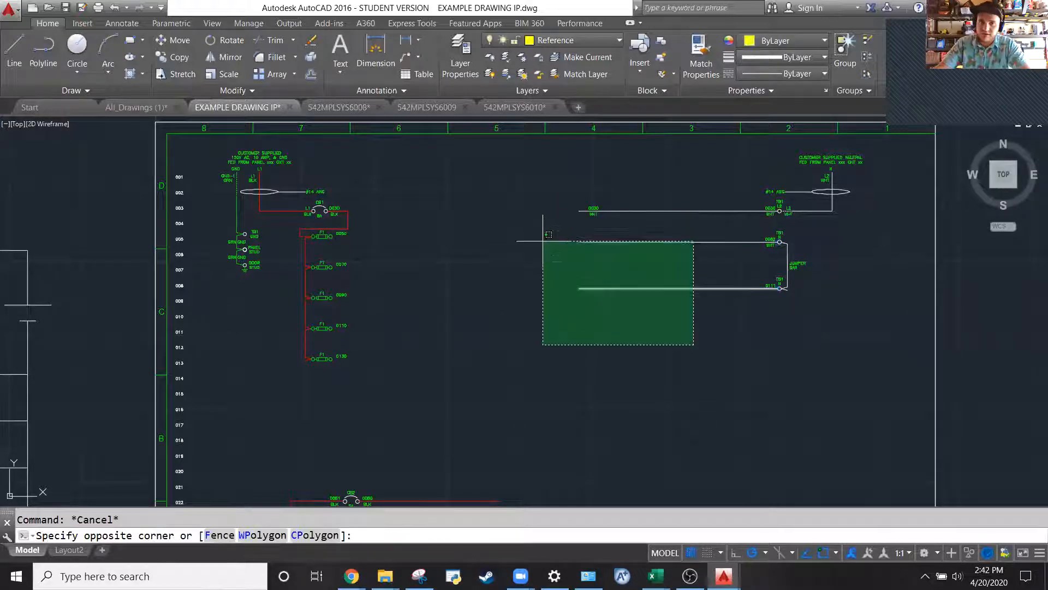
pyautogui.click(543, 228)
pyautogui.press('Delete')
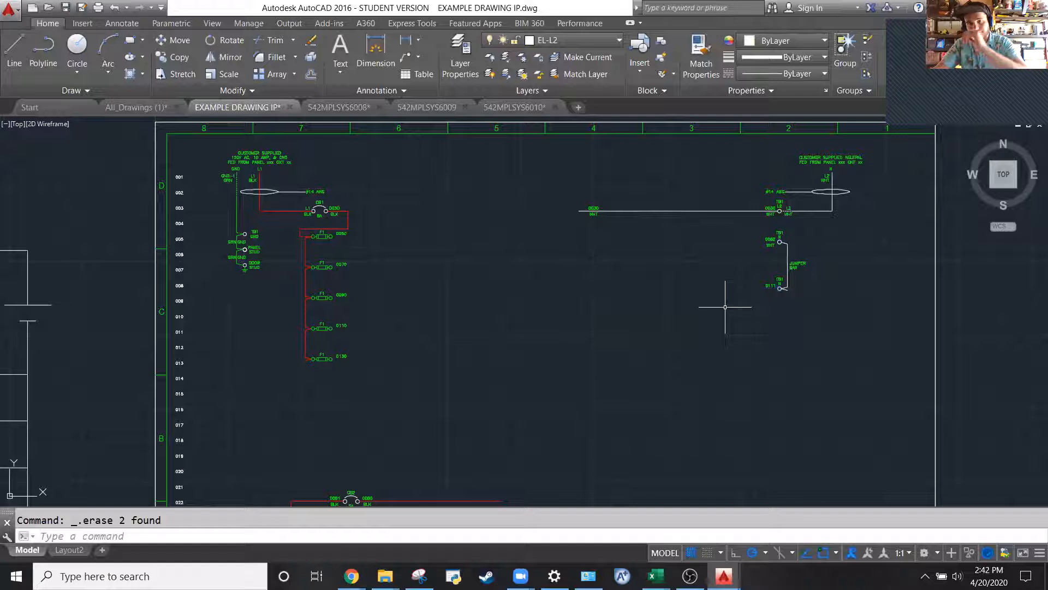
# Draw a horizontal guide line from the first fuse's output terminal across the sheet to beyond the upper TB1 N terminal
pyautogui.write('l')
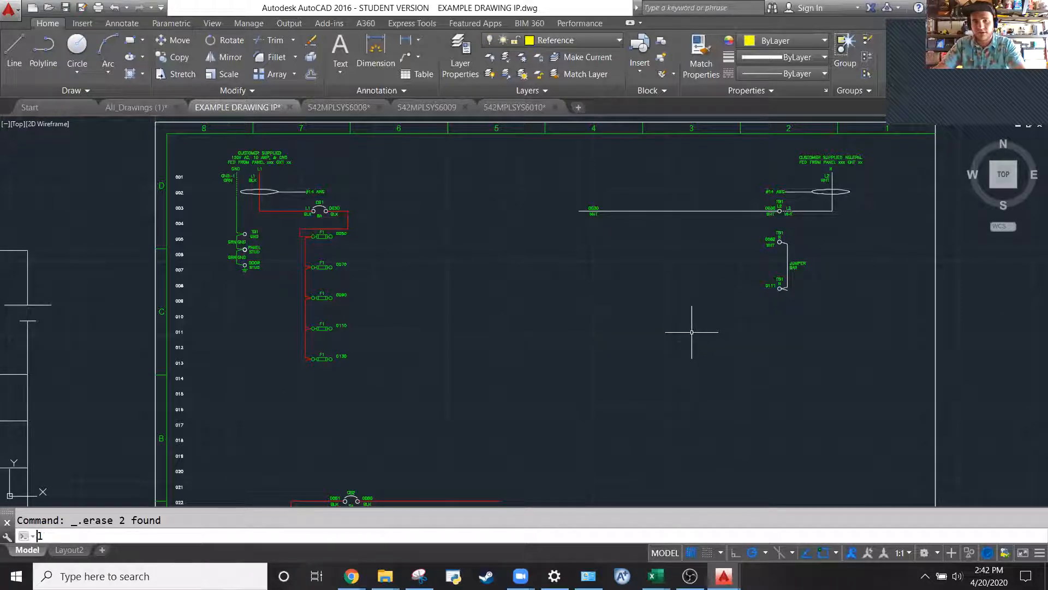
pyautogui.press('Num_Lock')
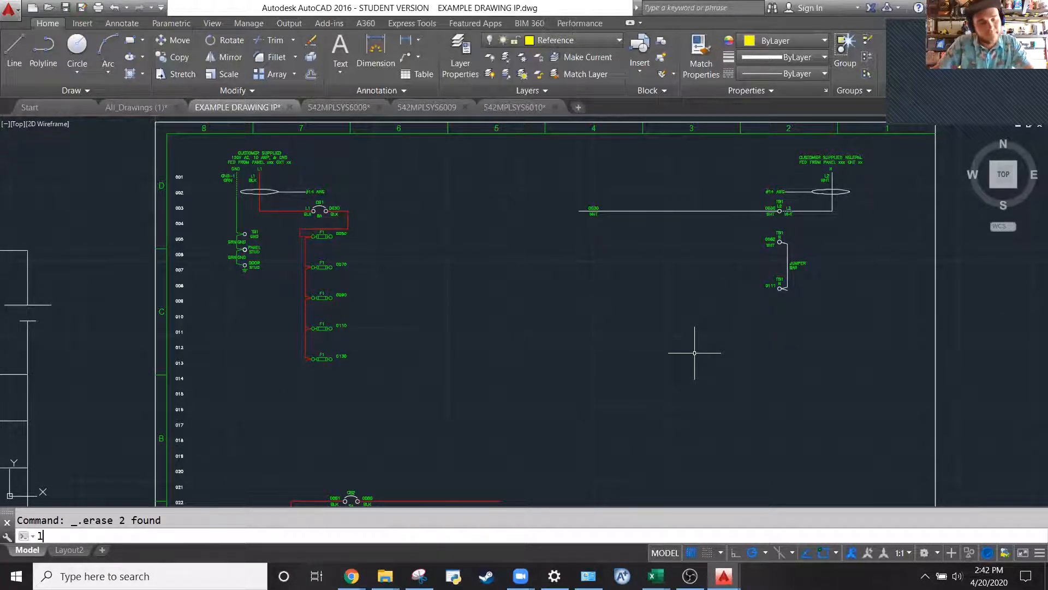
pyautogui.press('Return')
pyautogui.scroll(4, 327, 249)
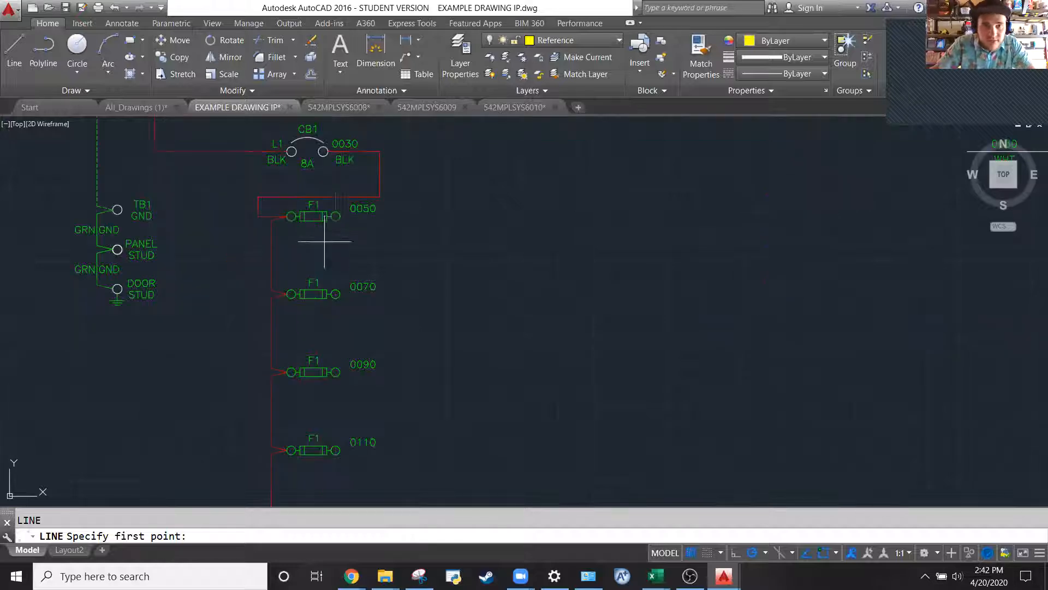
pyautogui.click(335, 216)
pyautogui.scroll(-4, 336, 216)
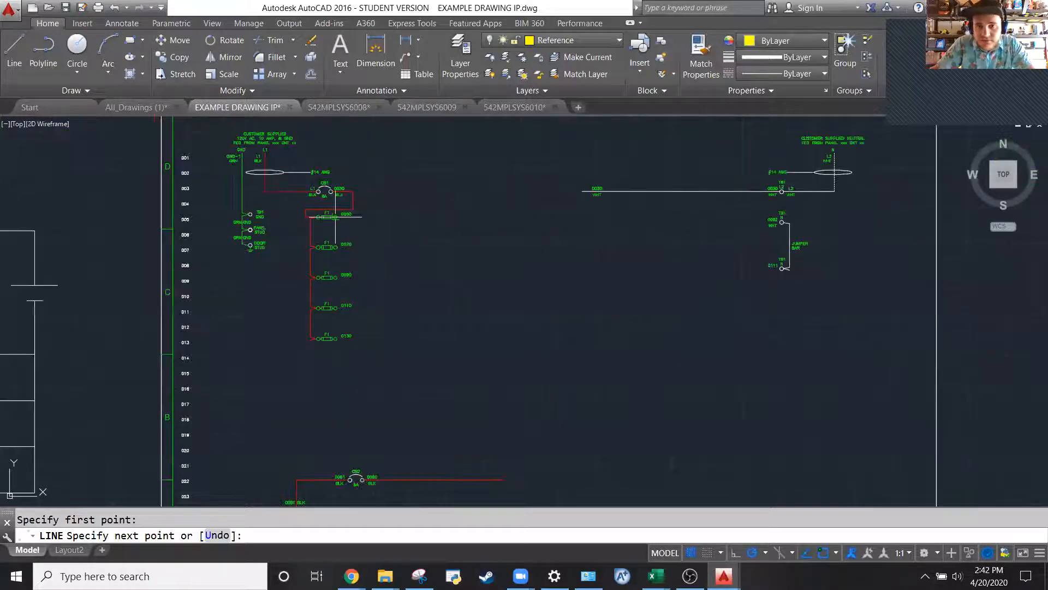
pyautogui.click(783, 218)
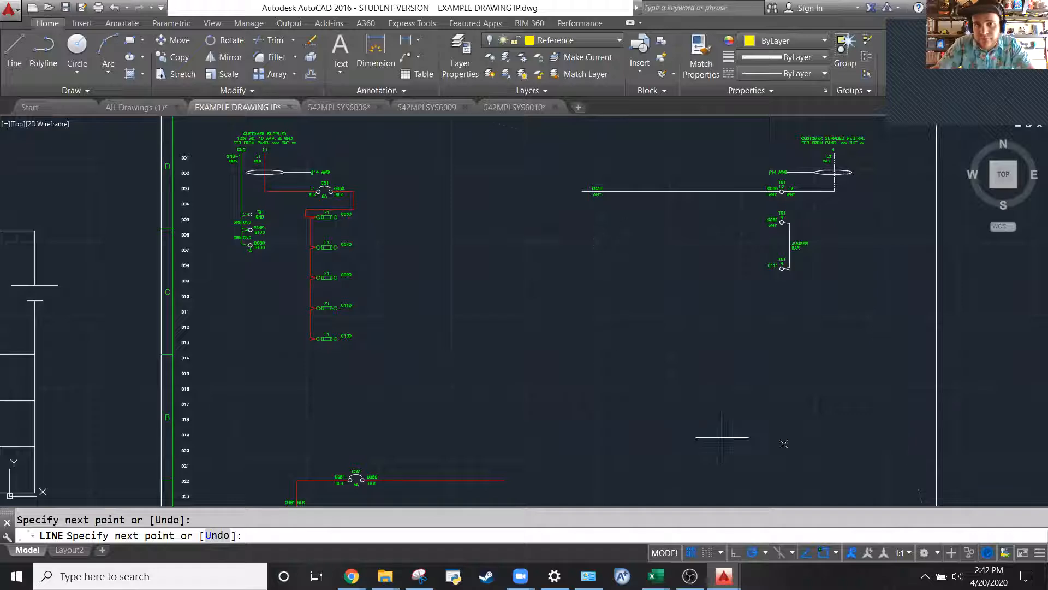
pyautogui.press('Escape')
# Turn the Reference layer back on
pyautogui.click(573, 40)
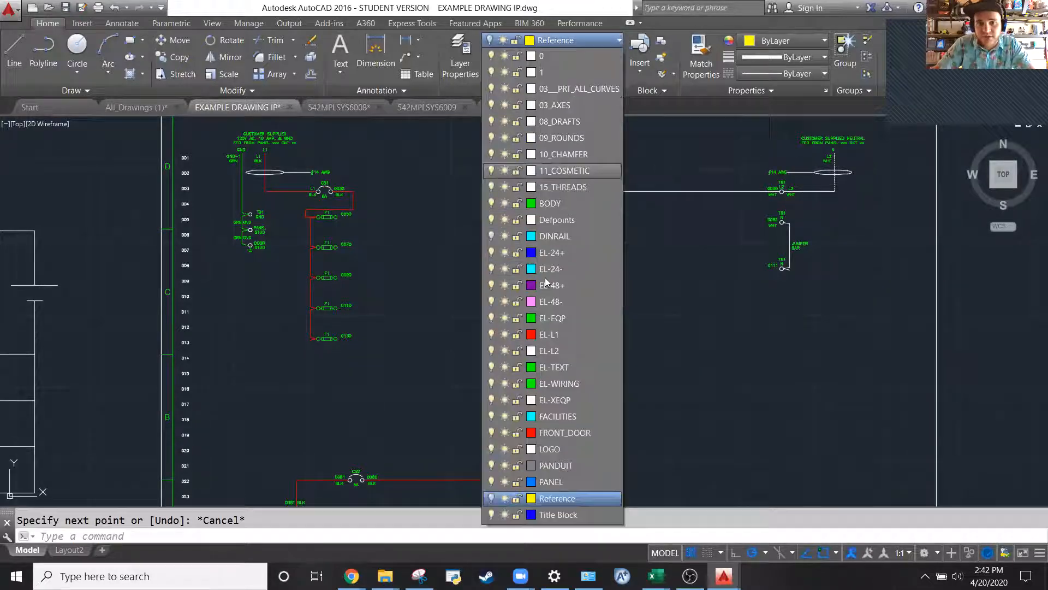
pyautogui.click(491, 498)
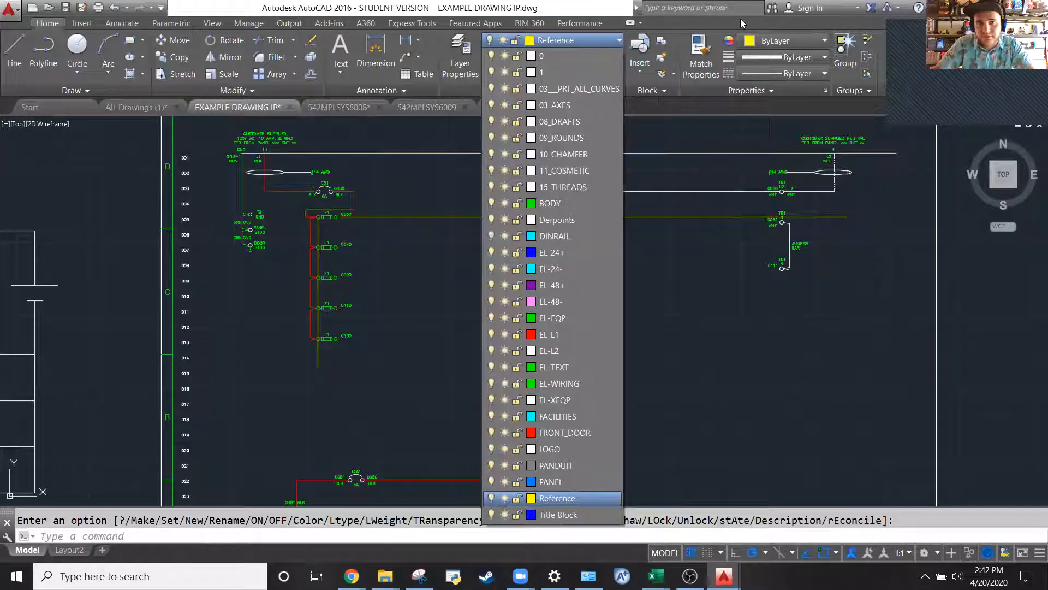
pyautogui.click(576, 37)
# Move the jumper bar with its two TB1 N terminals and labels so the upper terminal is centred on the first fuse's guide line
pyautogui.scroll(2, 854, 162)
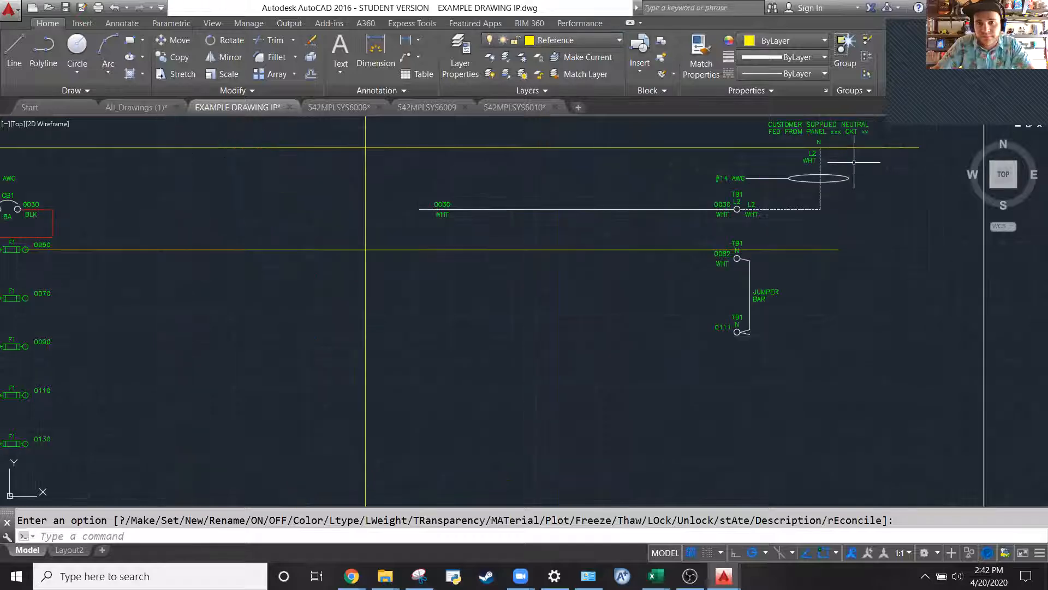
pyautogui.click(672, 287)
pyautogui.press('Escape')
pyautogui.scroll(2, 666, 277)
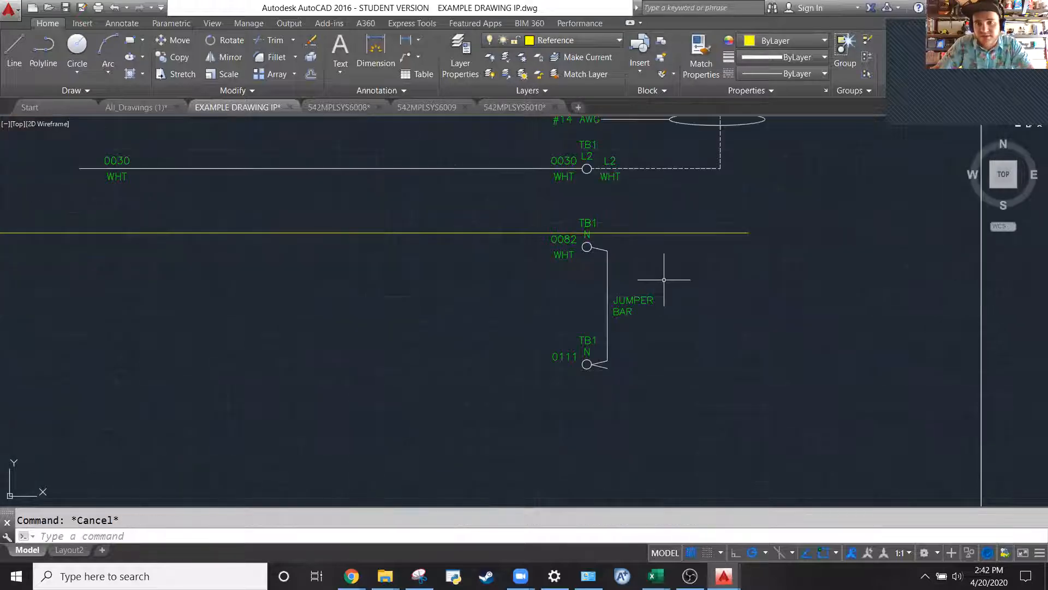
pyautogui.click(509, 211)
pyautogui.click(705, 433)
pyautogui.write('move')
pyautogui.press('Return')
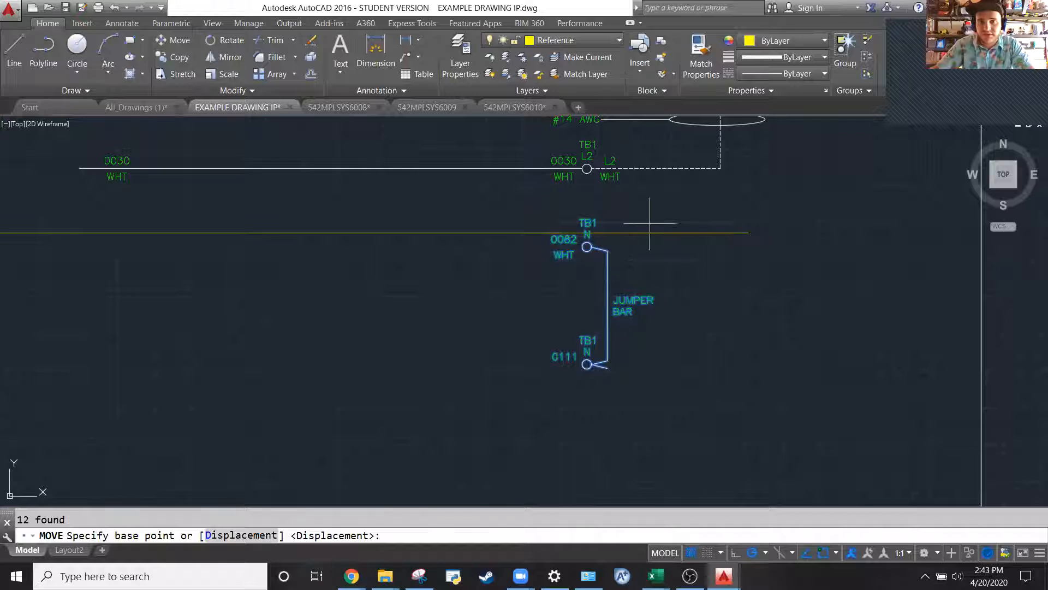
pyautogui.scroll(2, 587, 222)
pyautogui.click(585, 260)
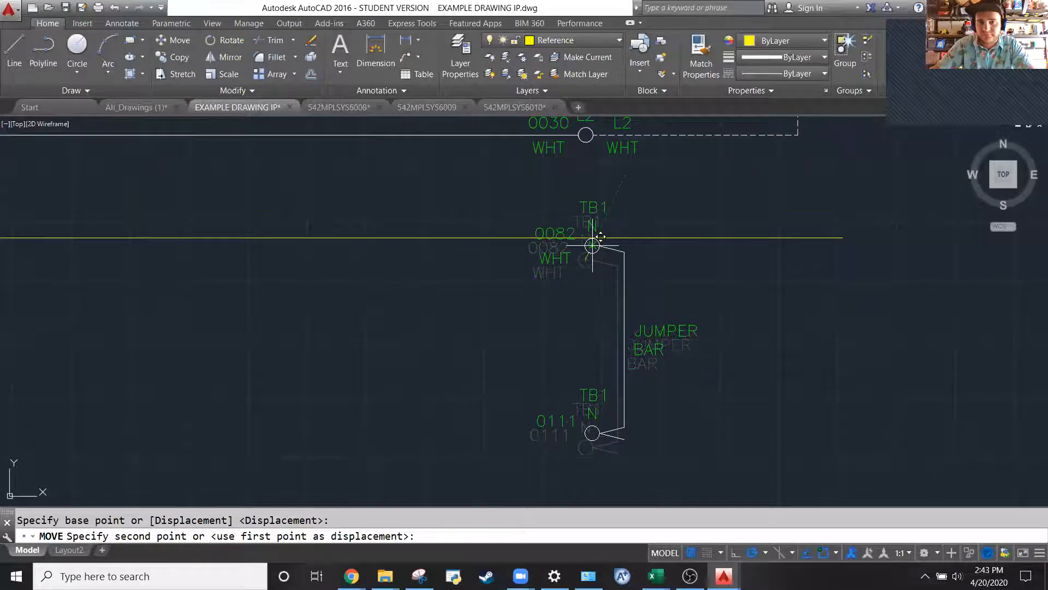
pyautogui.click(586, 238)
pyautogui.scroll(-3, 841, 197)
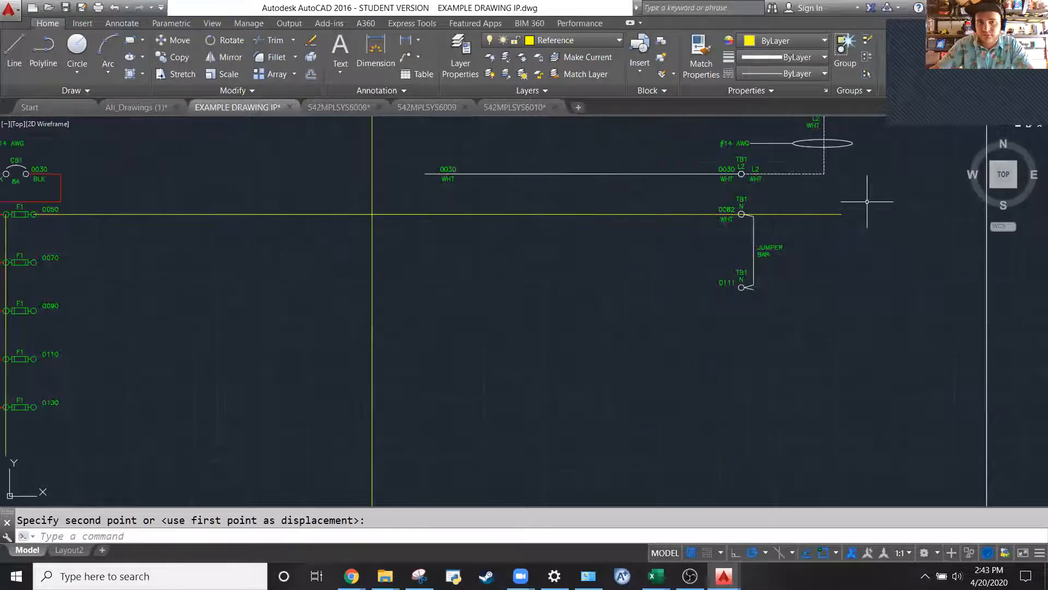
# Draw a horizontal guide line from the second fuse's output terminal across the sheet to beyond the jumper bar
pyautogui.write('l')
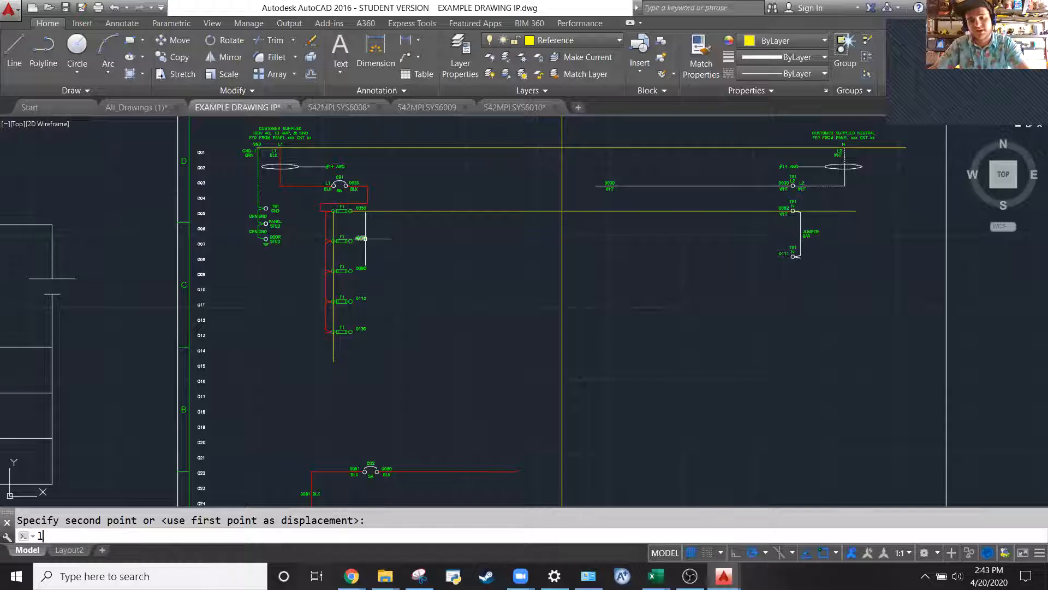
pyautogui.press('Return')
pyautogui.scroll(5, 352, 232)
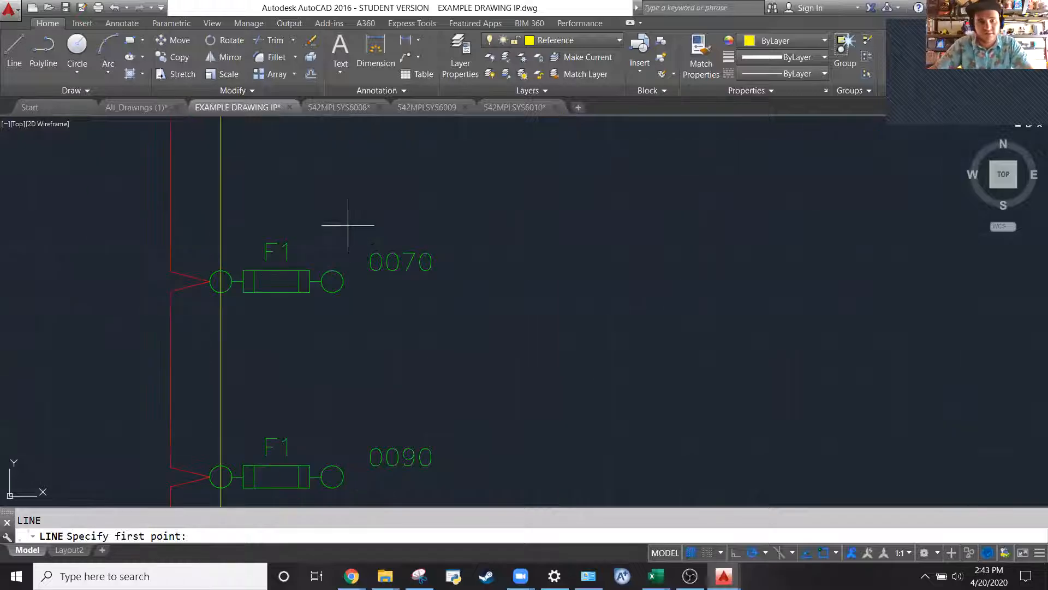
pyautogui.click(334, 282)
pyautogui.scroll(-5, 333, 283)
pyautogui.scroll(-3, 417, 281)
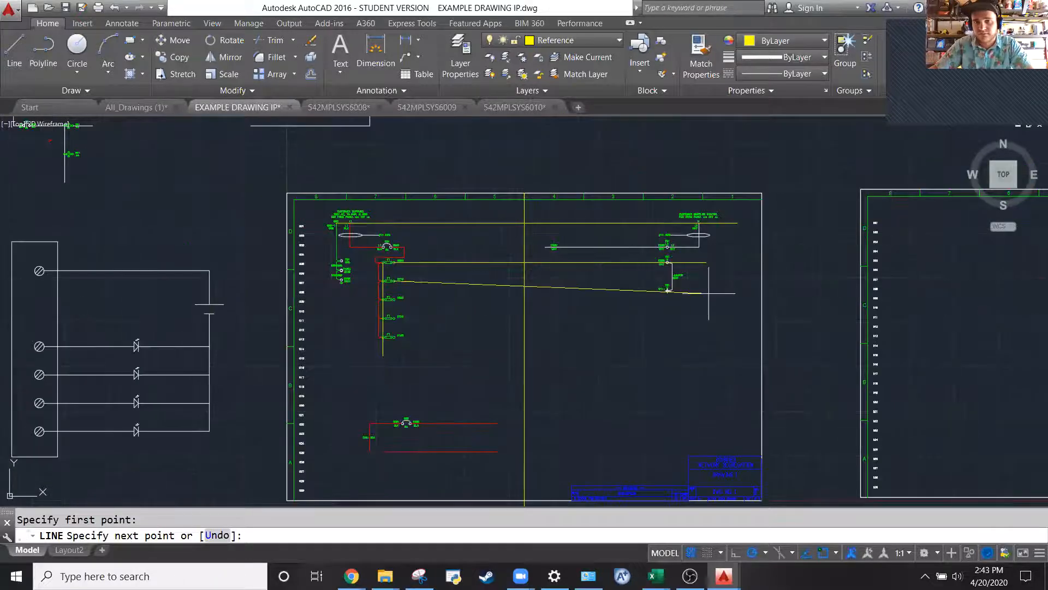
pyautogui.click(736, 282)
pyautogui.press('Escape')
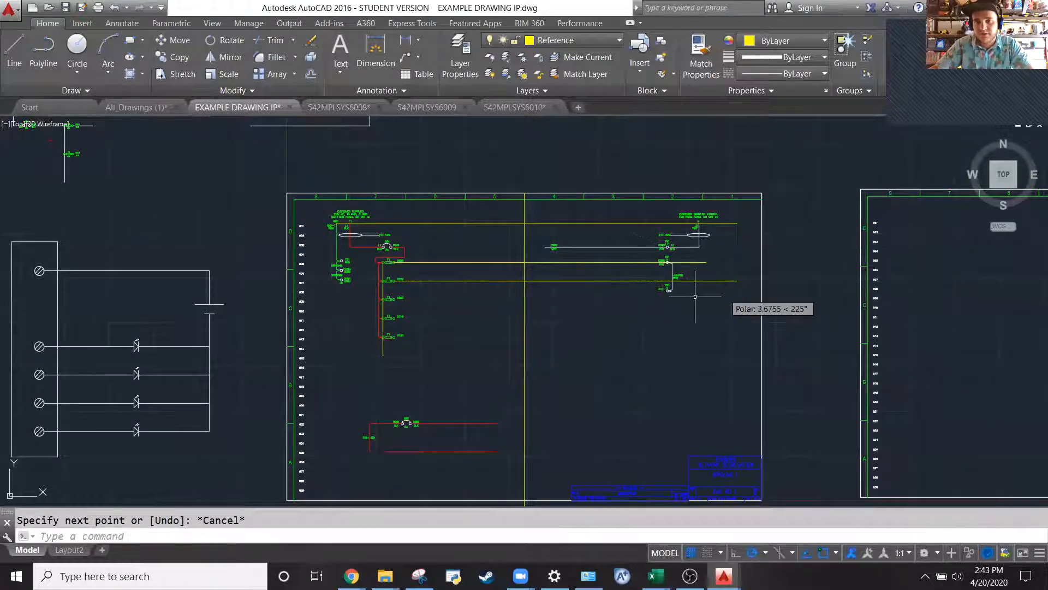
pyautogui.scroll(5, 695, 296)
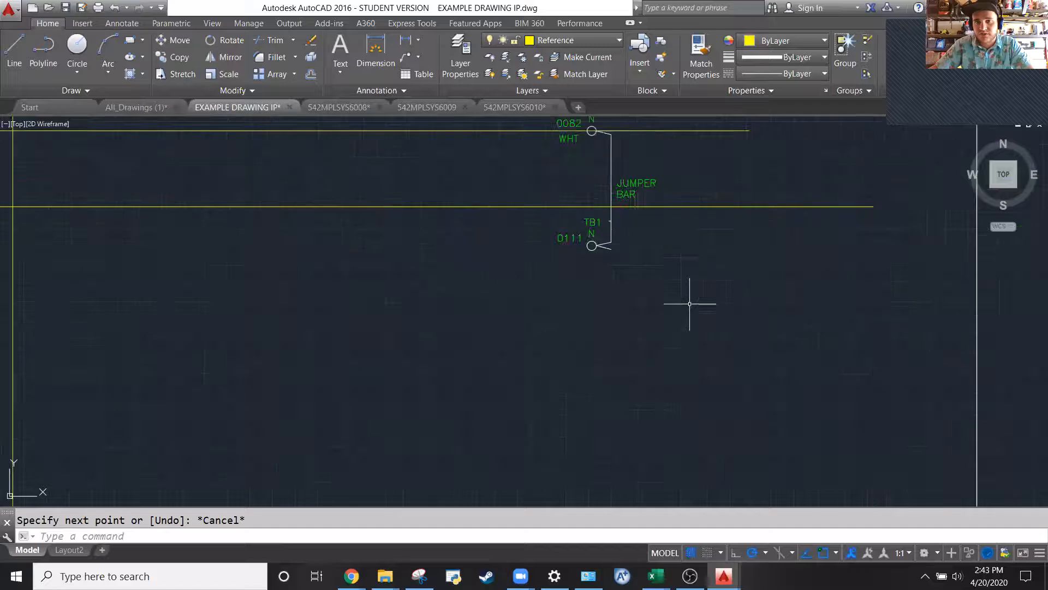
# Move the lower TB1 N terminal with its 0111 label and leads so its circle is centred on the second fuse's guide line
pyautogui.click(555, 210)
pyautogui.click(692, 292)
pyautogui.write('move')
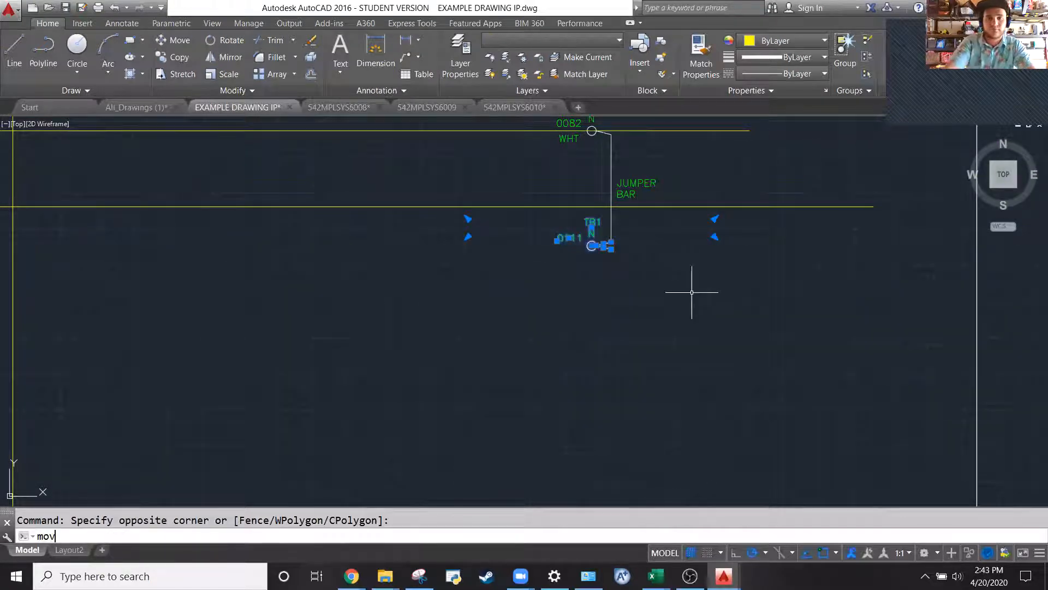
pyautogui.press('Return')
pyautogui.scroll(3, 634, 208)
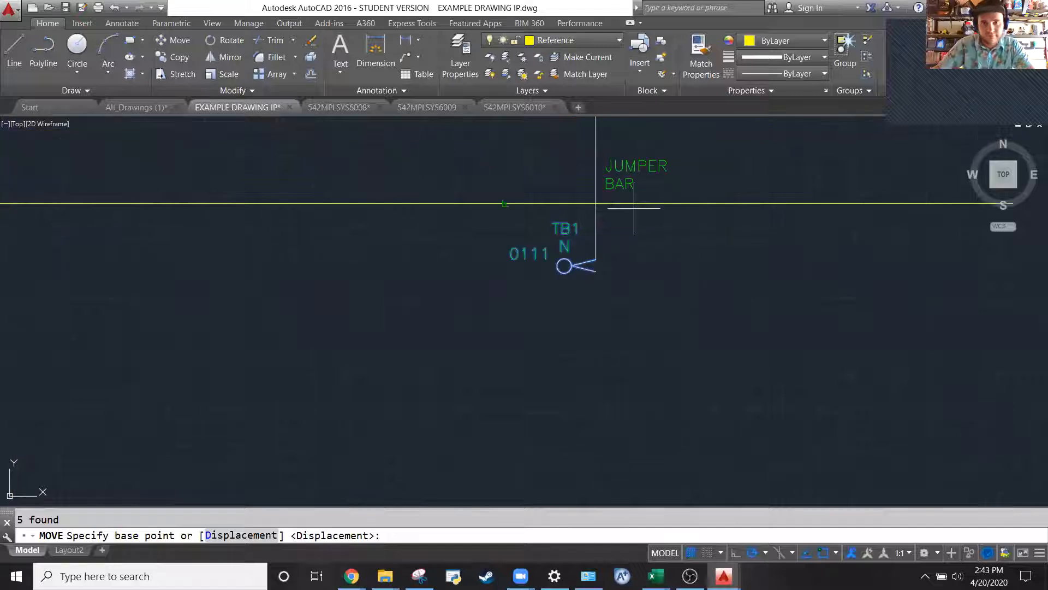
pyautogui.click(564, 266)
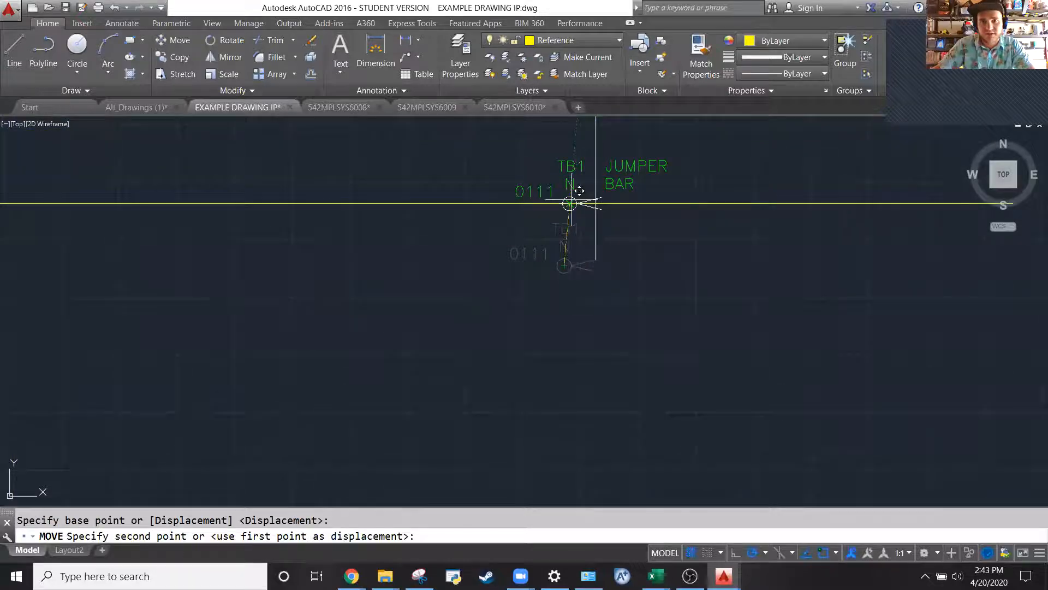
pyautogui.click(572, 195)
pyautogui.scroll(-3, 643, 257)
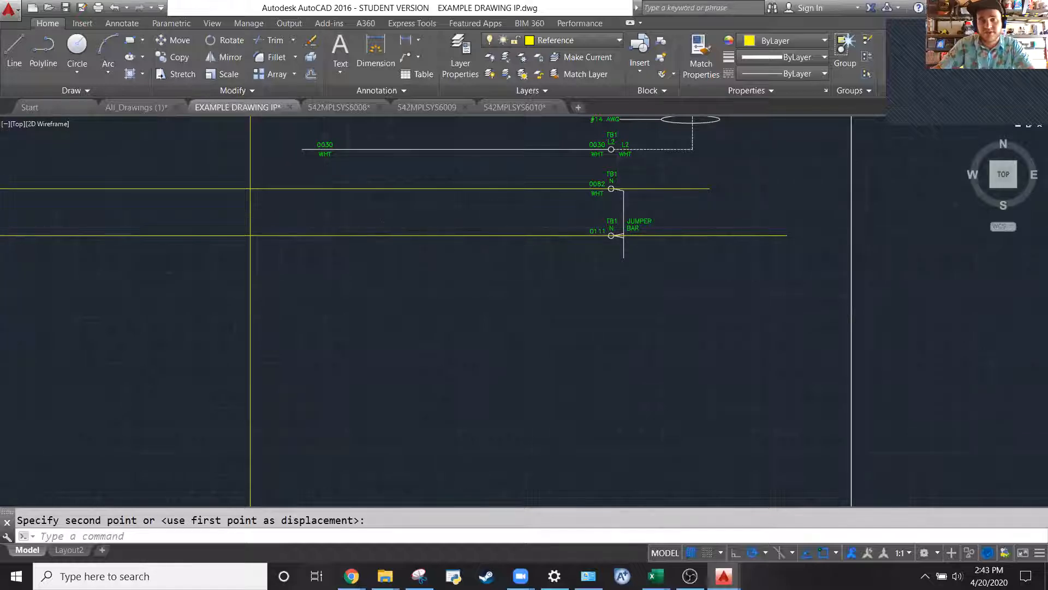
# Shorten the jumper bar's vertical line so it ends at the upper slanted lead of the lower TB1 N terminal
pyautogui.scroll(-4, 823, 200)
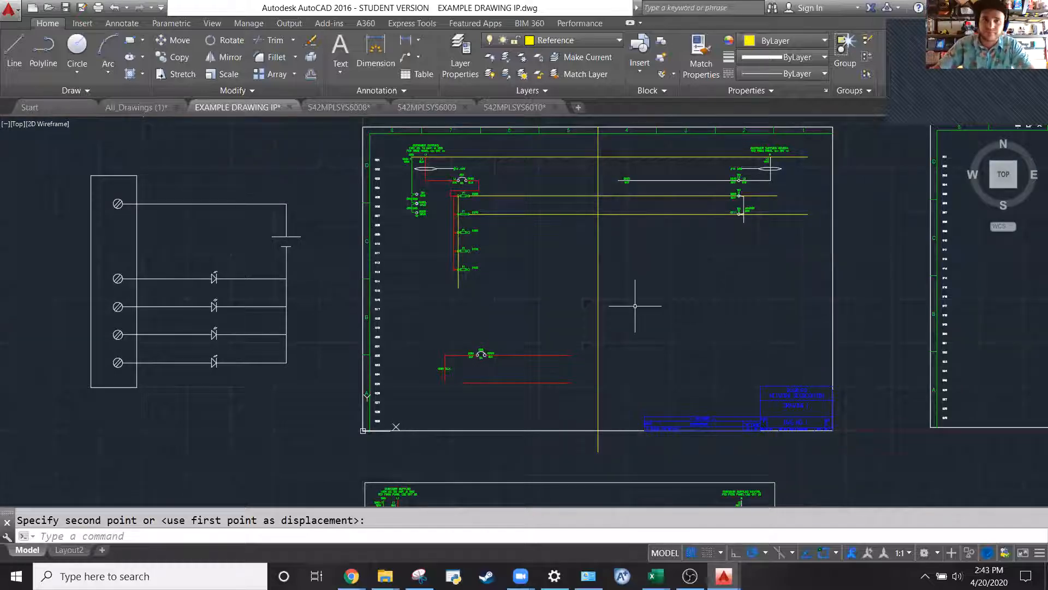
pyautogui.scroll(2, 559, 198)
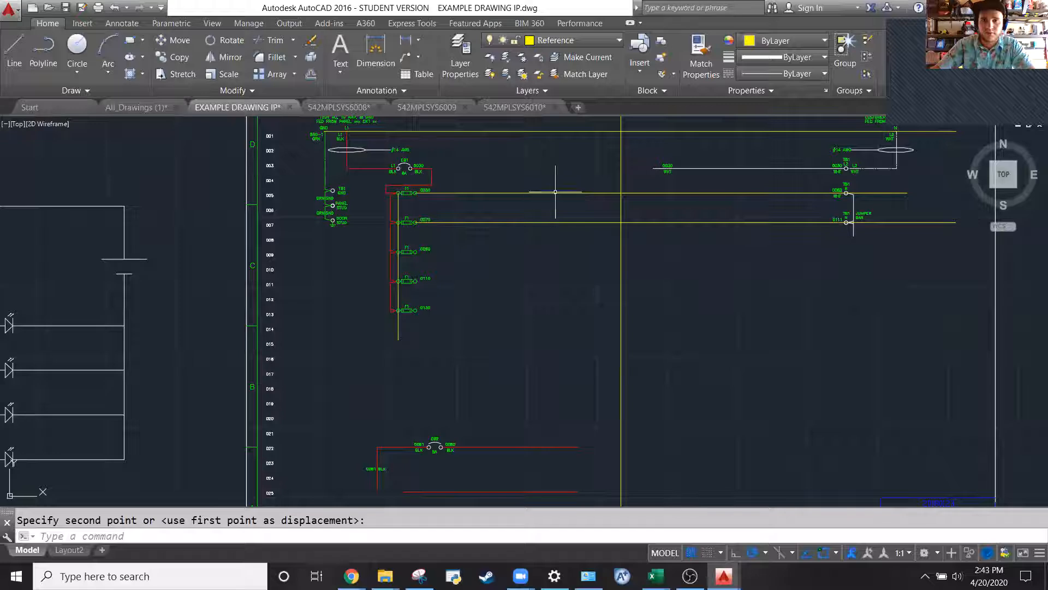
pyautogui.scroll(-5, 546, 196)
pyautogui.scroll(8, 793, 202)
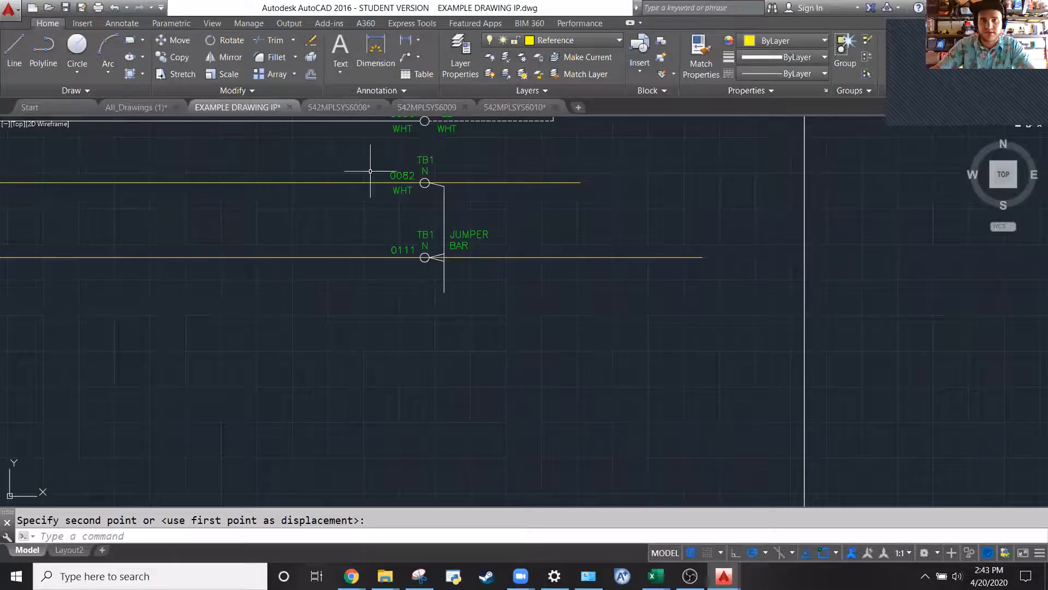
pyautogui.scroll(-1, 715, 160)
pyautogui.scroll(2, 528, 161)
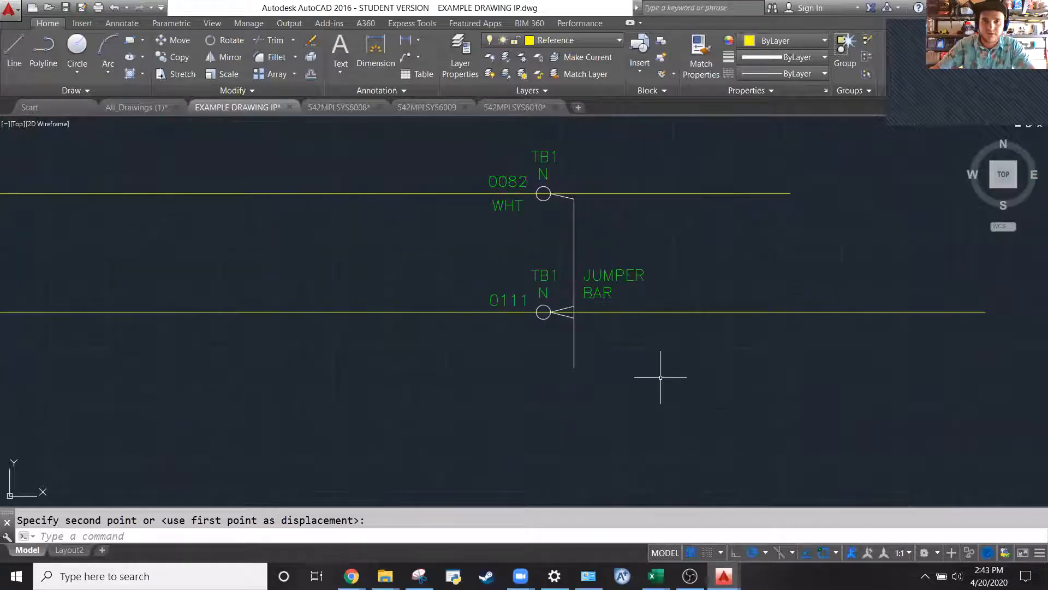
pyautogui.scroll(2, 594, 368)
pyautogui.click(622, 367)
pyautogui.click(548, 364)
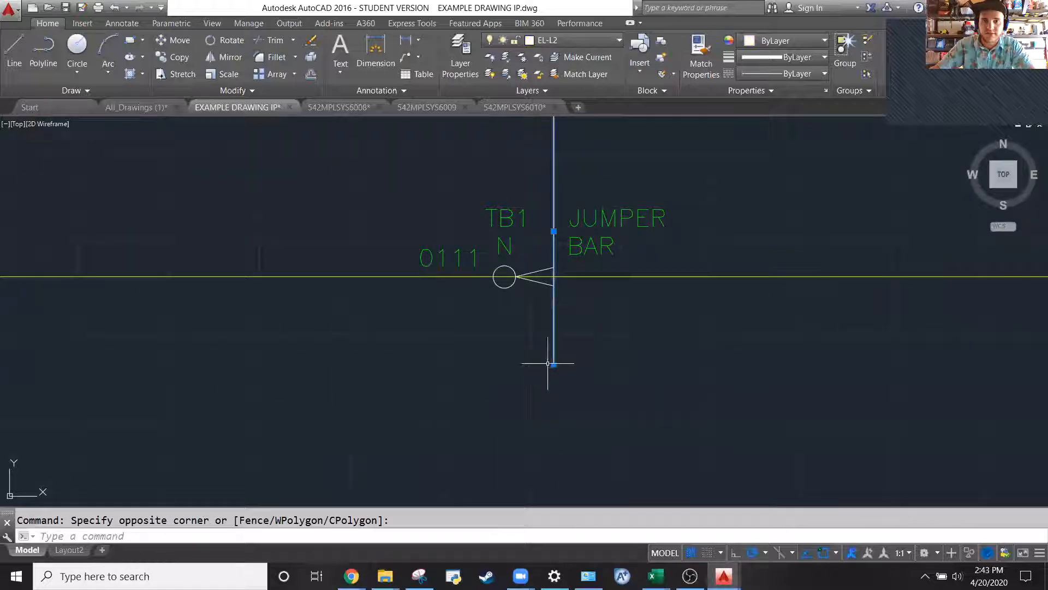
pyautogui.click(554, 365)
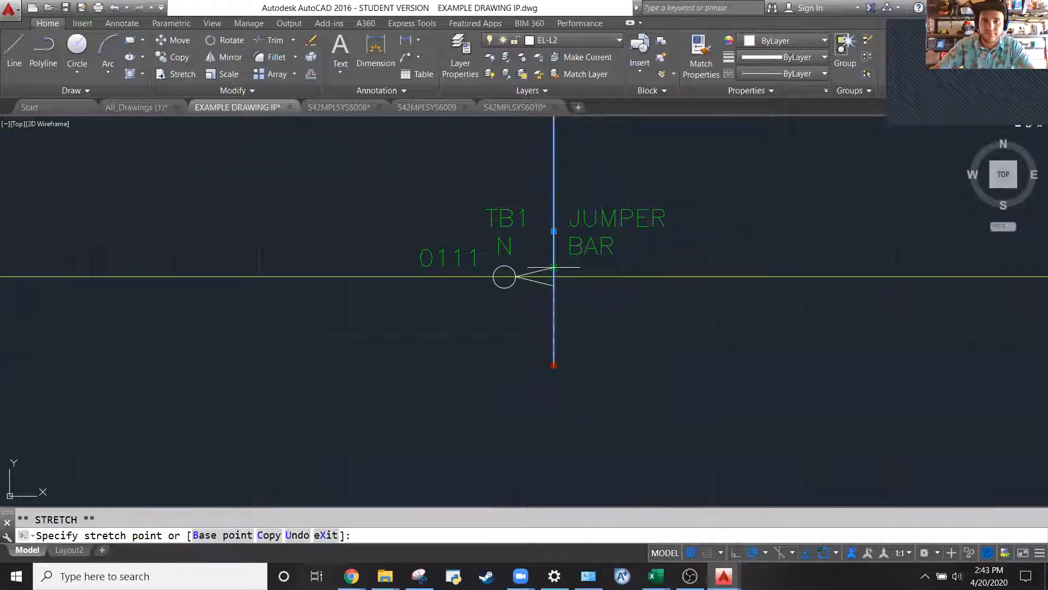
pyautogui.press('Escape')
# Erase the lower slanted lead on the 0111 TB1 N terminal
pyautogui.click(555, 292)
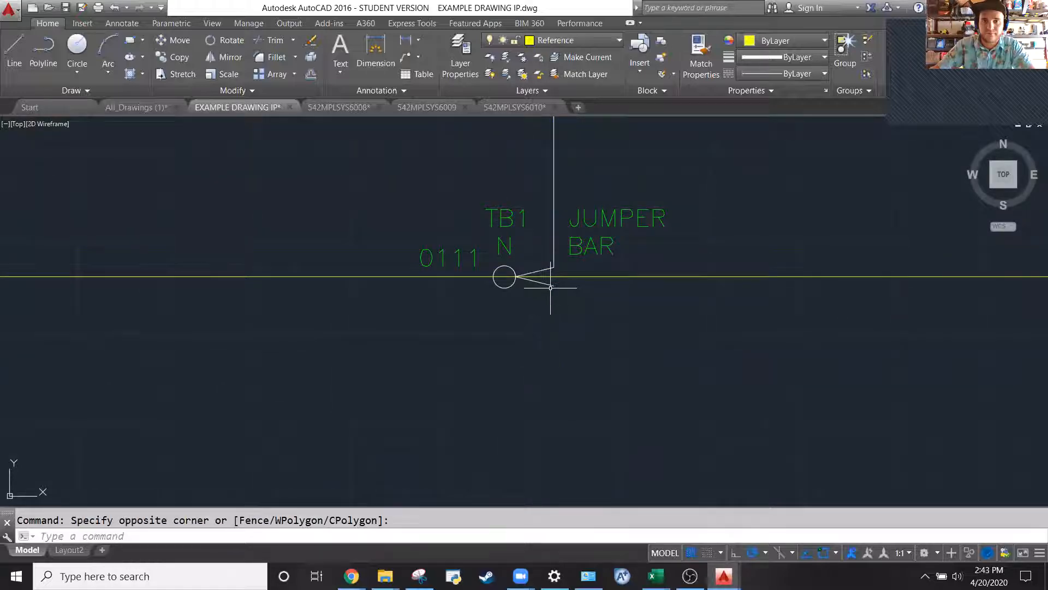
pyautogui.click(553, 280)
pyautogui.press('Delete')
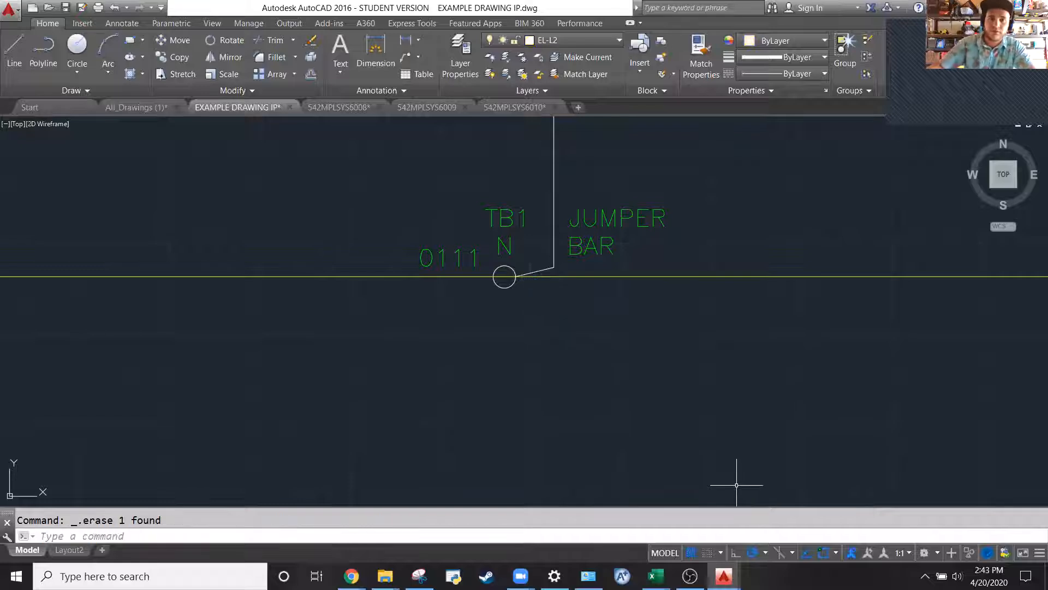
# Copy the jumper bar section with its lower TB1 N terminal and labels directly below the second terminal, forming the third terminal
pyautogui.scroll(-2, 737, 485)
pyautogui.click(498, 285)
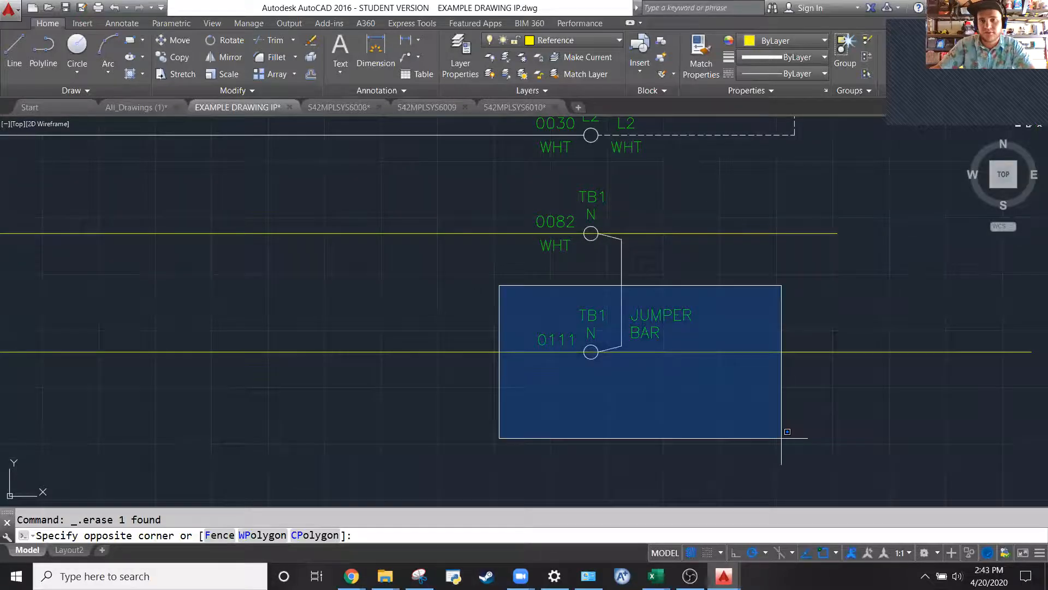
pyautogui.click(780, 438)
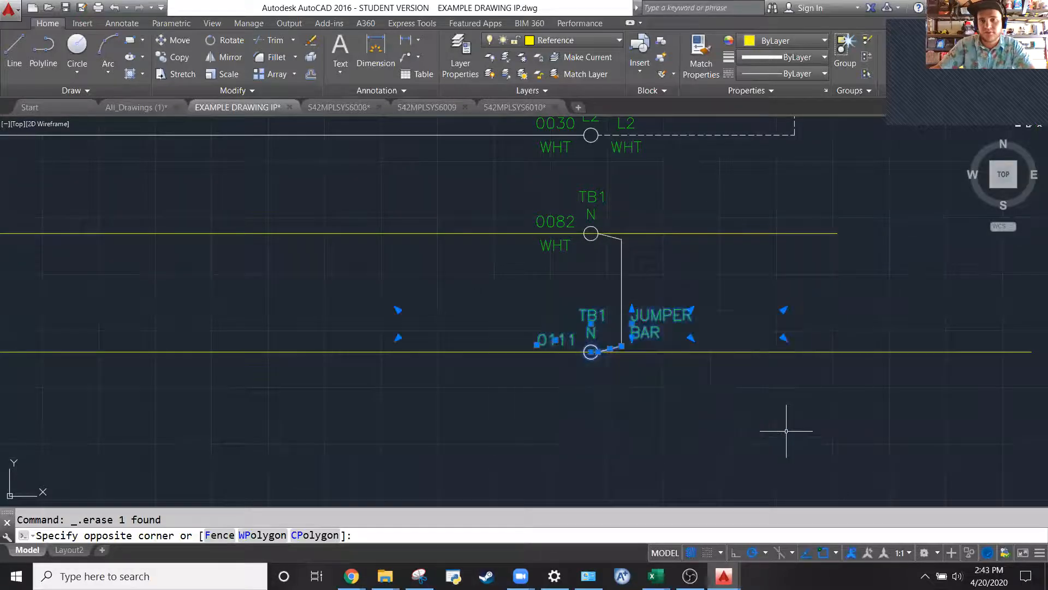
pyautogui.click(646, 271)
pyautogui.click(605, 261)
pyautogui.click(632, 248)
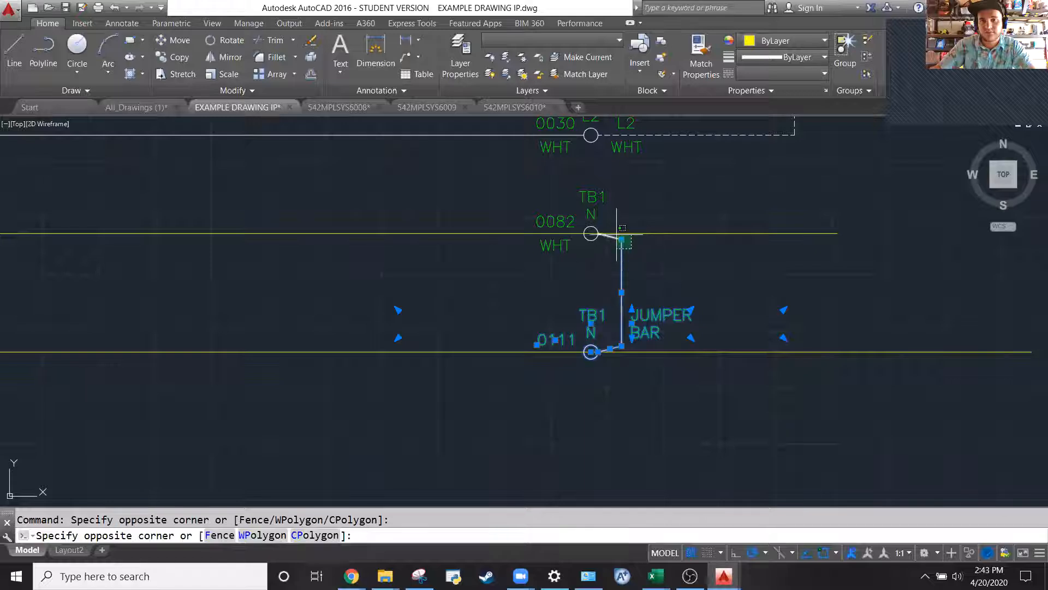
pyautogui.press('Escape')
pyautogui.write('copy')
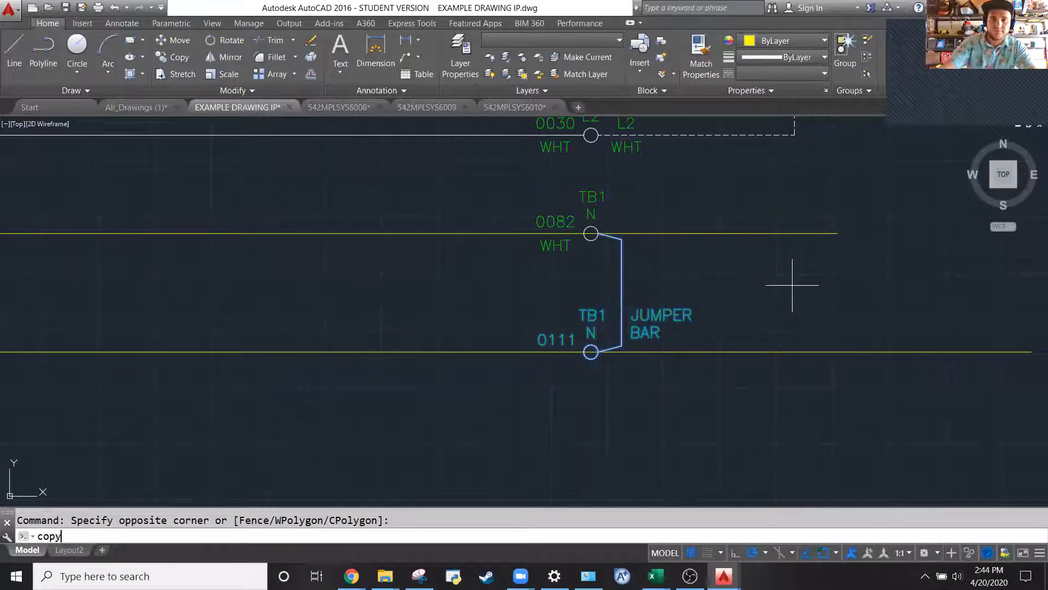
pyautogui.press('Return')
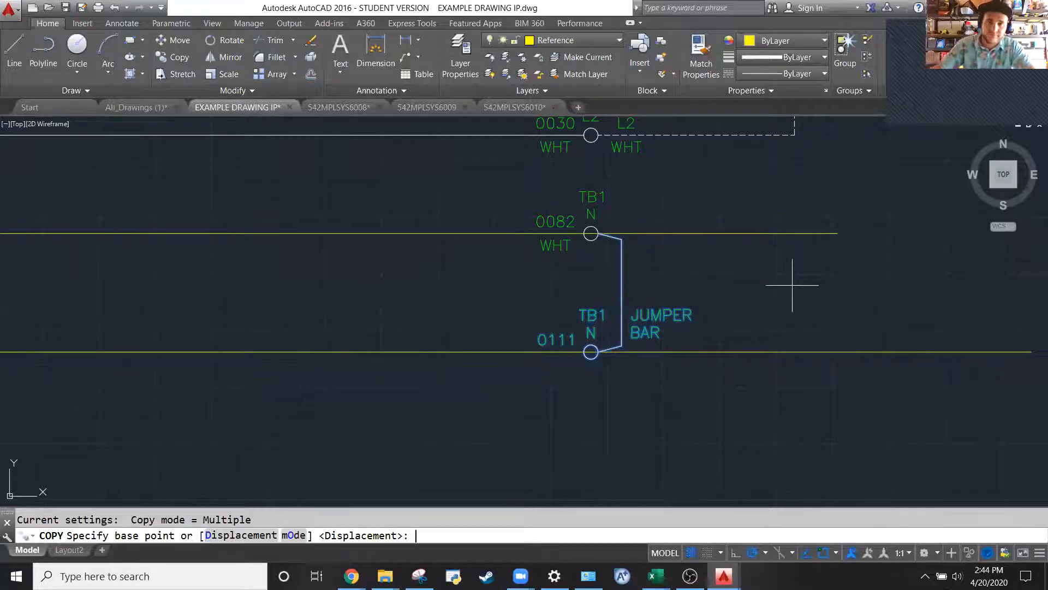
pyautogui.click(600, 235)
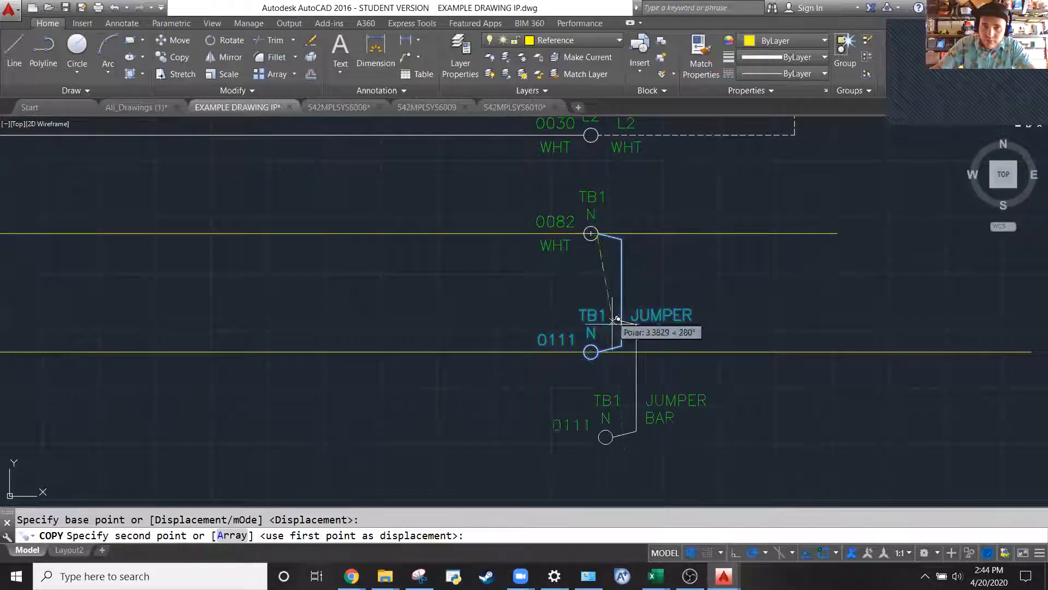
pyautogui.click(594, 352)
# Place two more copies of the jumper bar section below, each attached to the previous terminal, for the fourth and fifth fuses
pyautogui.scroll(-8, 616, 317)
pyautogui.scroll(6, 627, 328)
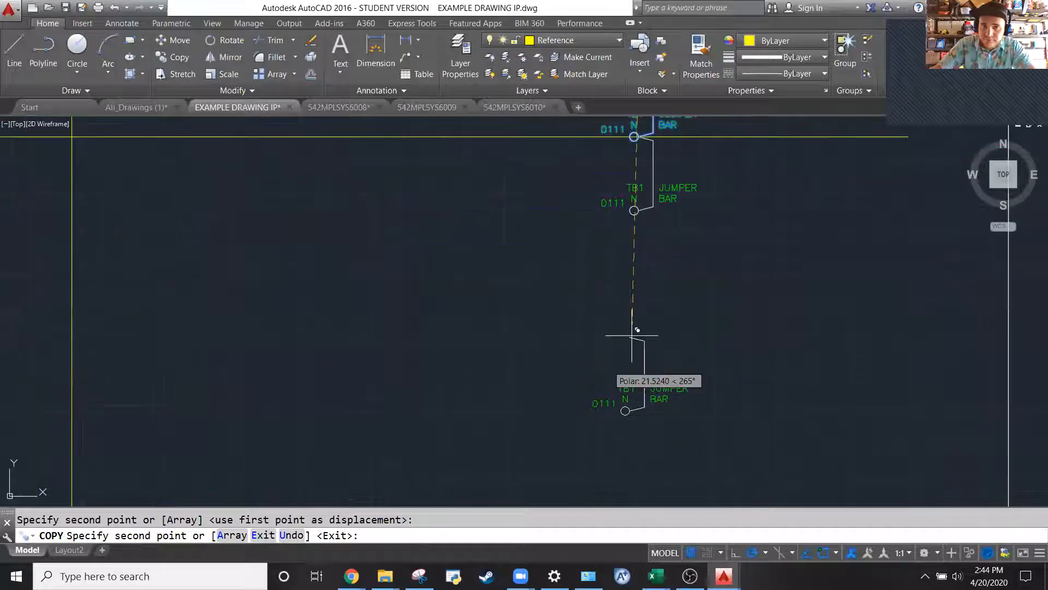
pyautogui.click(640, 207)
pyautogui.scroll(-4, 644, 271)
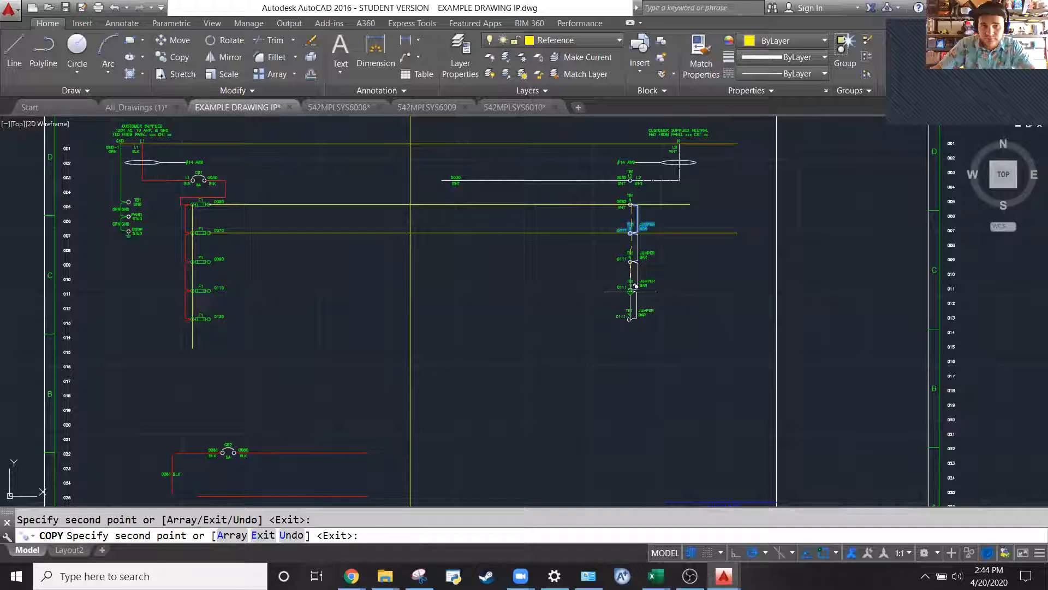
pyautogui.scroll(4, 634, 294)
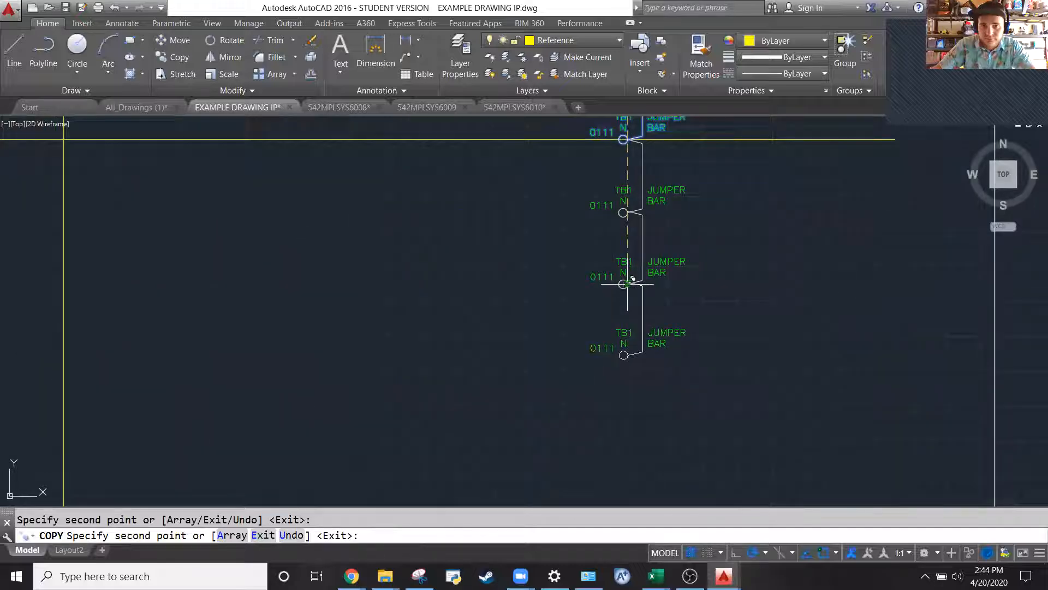
pyautogui.scroll(-4, 807, 346)
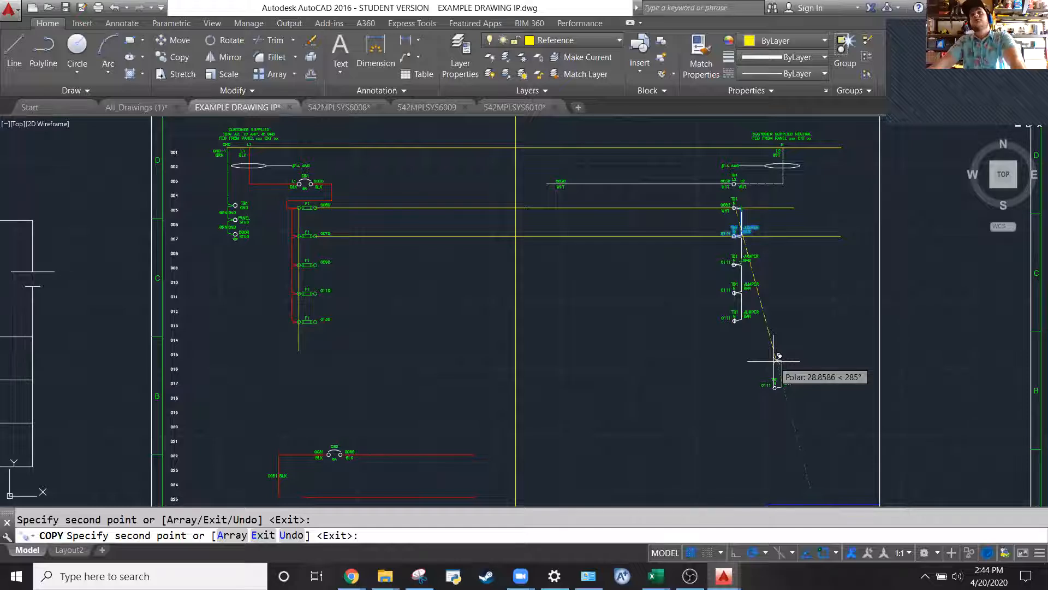
pyautogui.press('Escape')
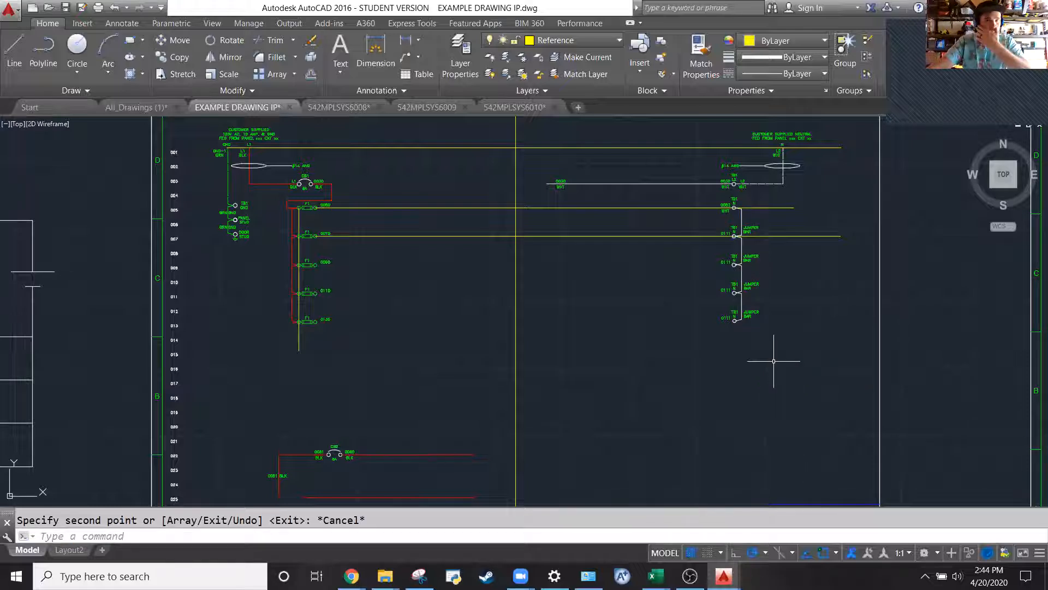
pyautogui.scroll(6, 787, 215)
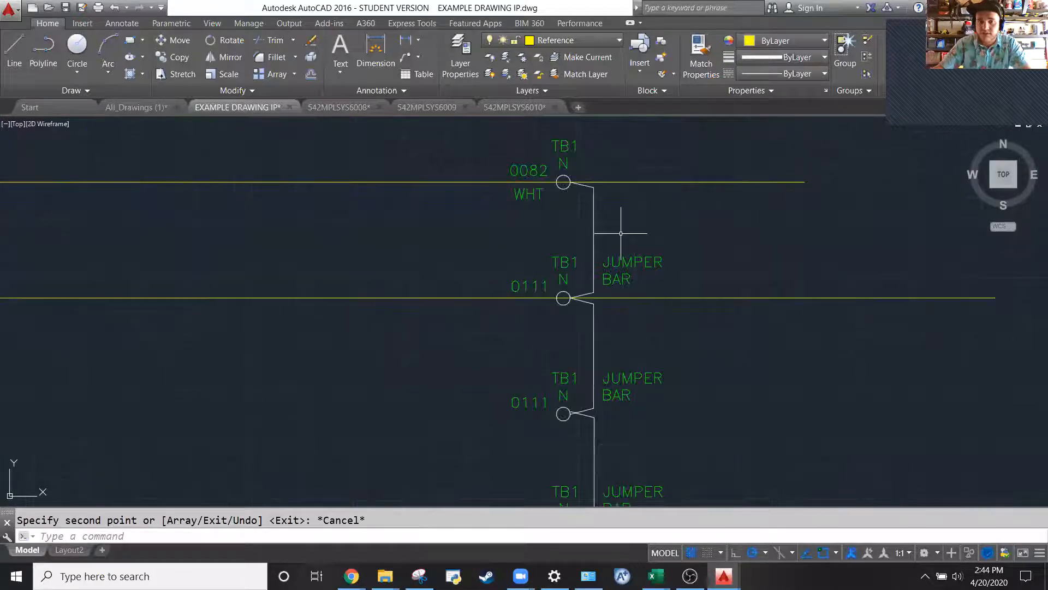
pyautogui.scroll(-2, 666, 128)
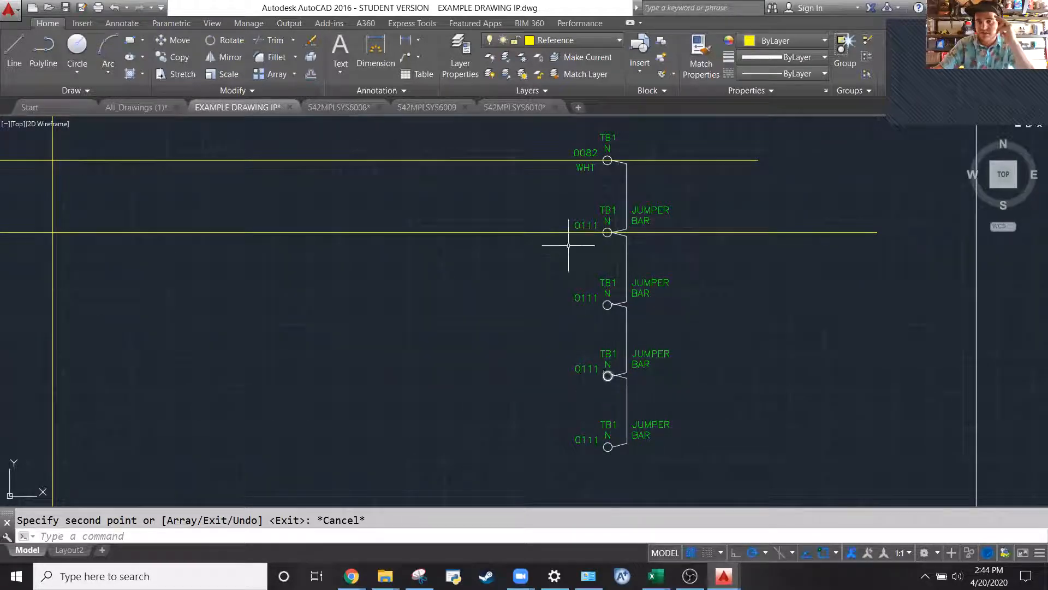
pyautogui.scroll(-2, 918, 199)
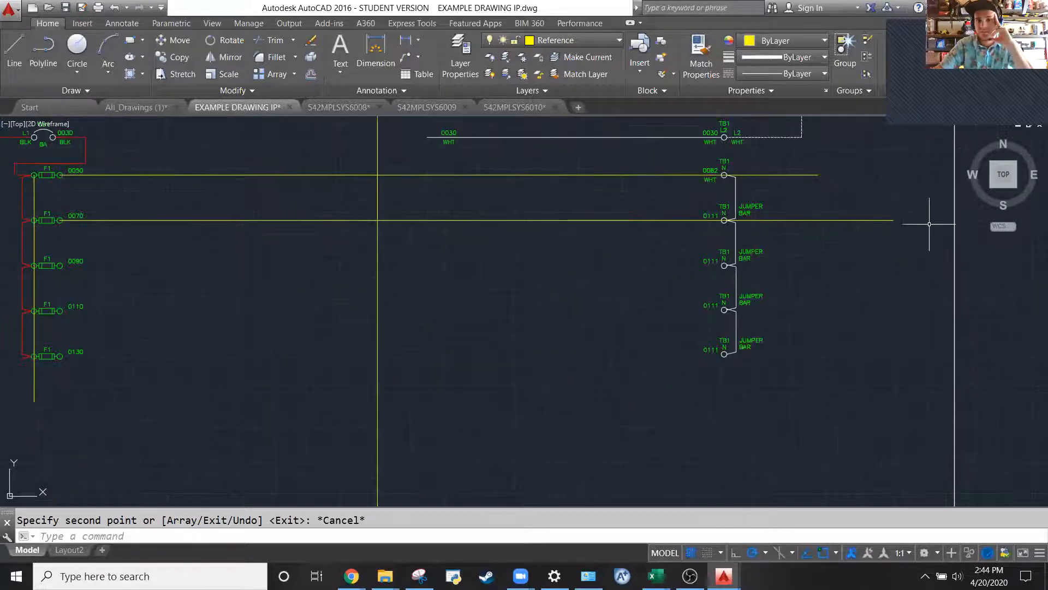
pyautogui.scroll(-2, 923, 218)
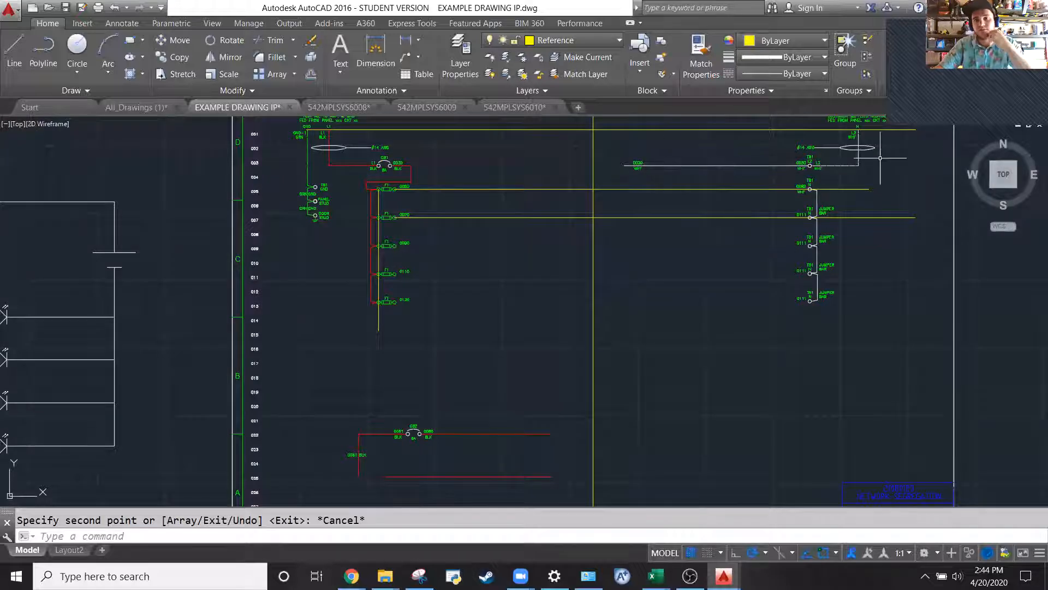
pyautogui.scroll(2, 880, 159)
pyautogui.scroll(2, 841, 181)
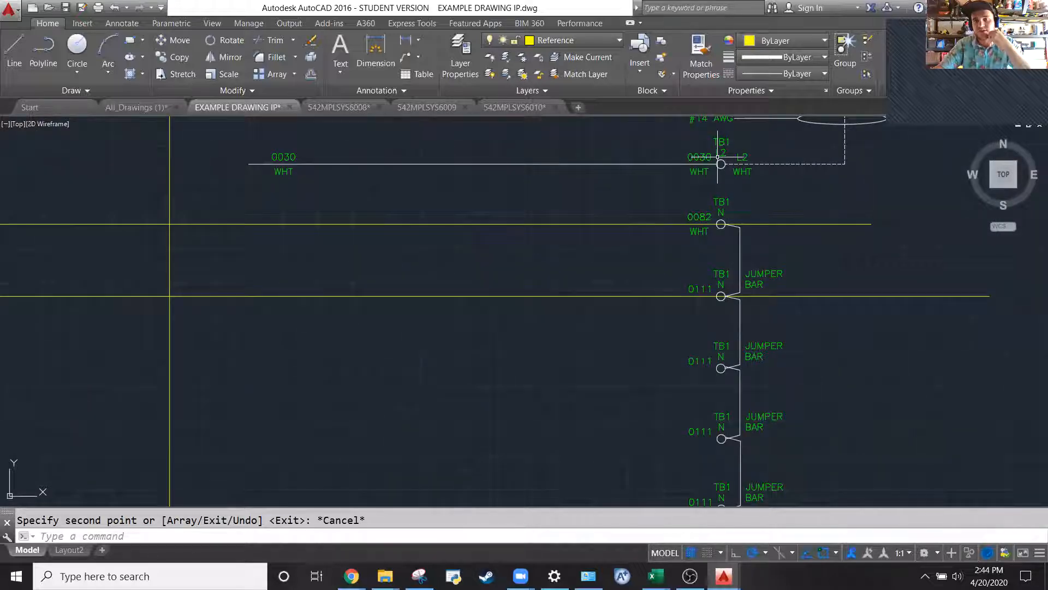
pyautogui.scroll(4, 754, 268)
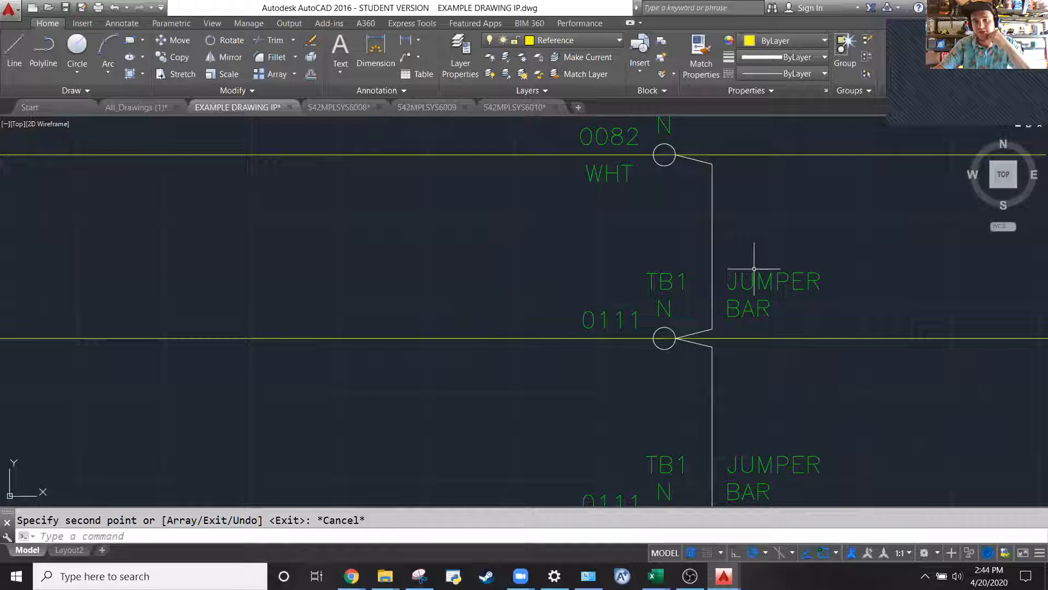
pyautogui.click(685, 134)
pyautogui.click(756, 477)
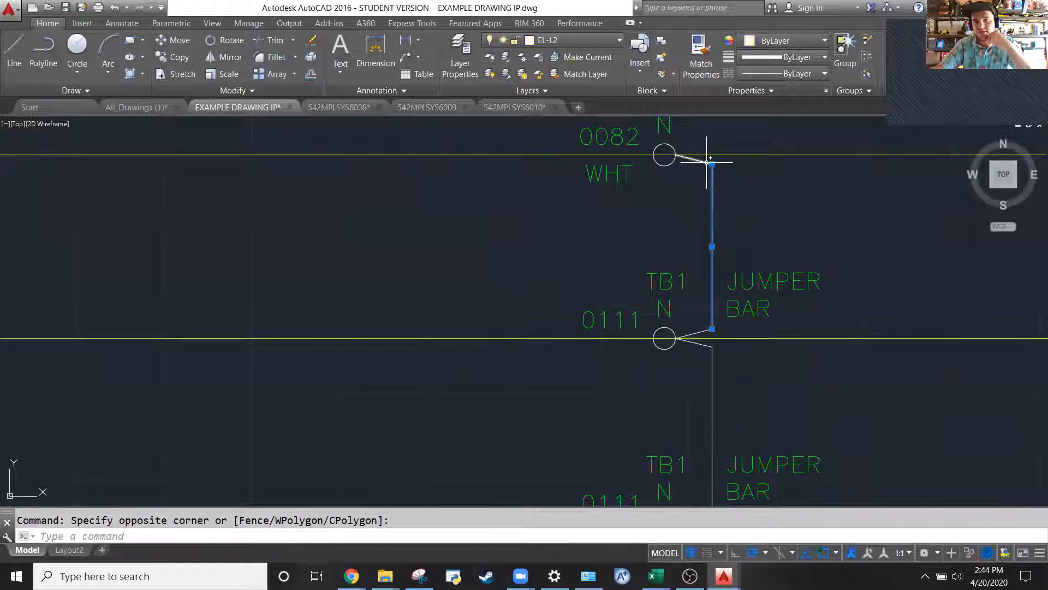
pyautogui.click(704, 164)
pyautogui.click(696, 337)
pyautogui.click(745, 328)
pyautogui.click(848, 321)
pyautogui.click(710, 234)
pyautogui.scroll(-2, 803, 386)
pyautogui.scroll(-2, 804, 385)
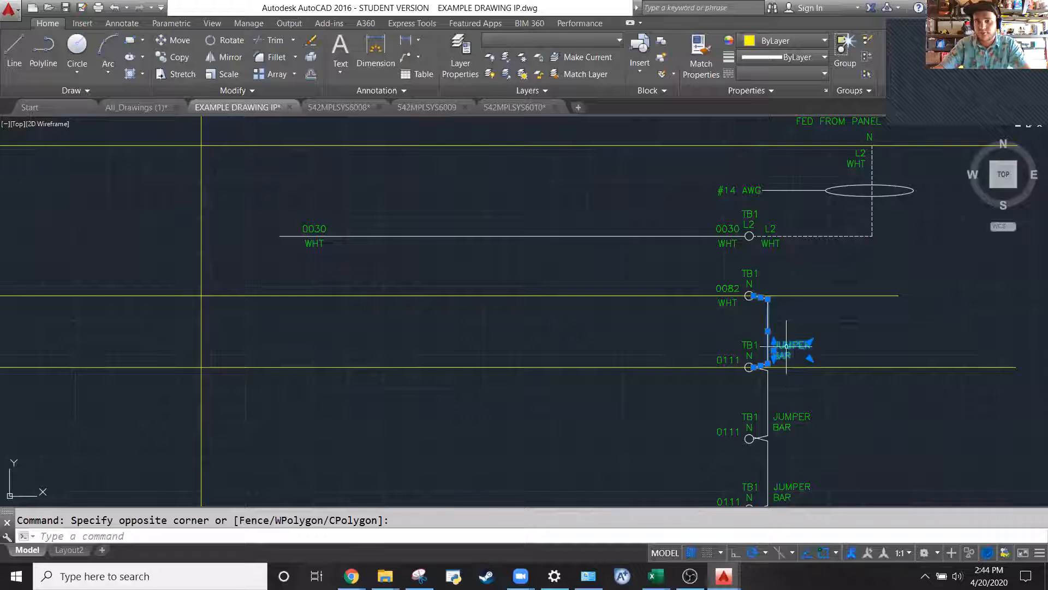
pyautogui.write('c')
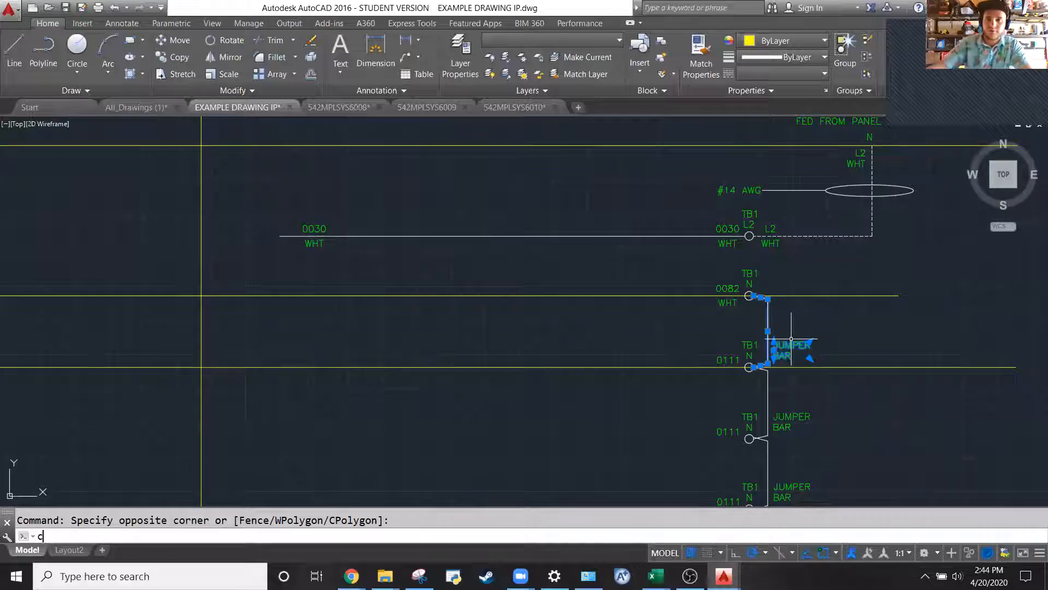
pyautogui.press('Return')
pyautogui.scroll(3, 765, 305)
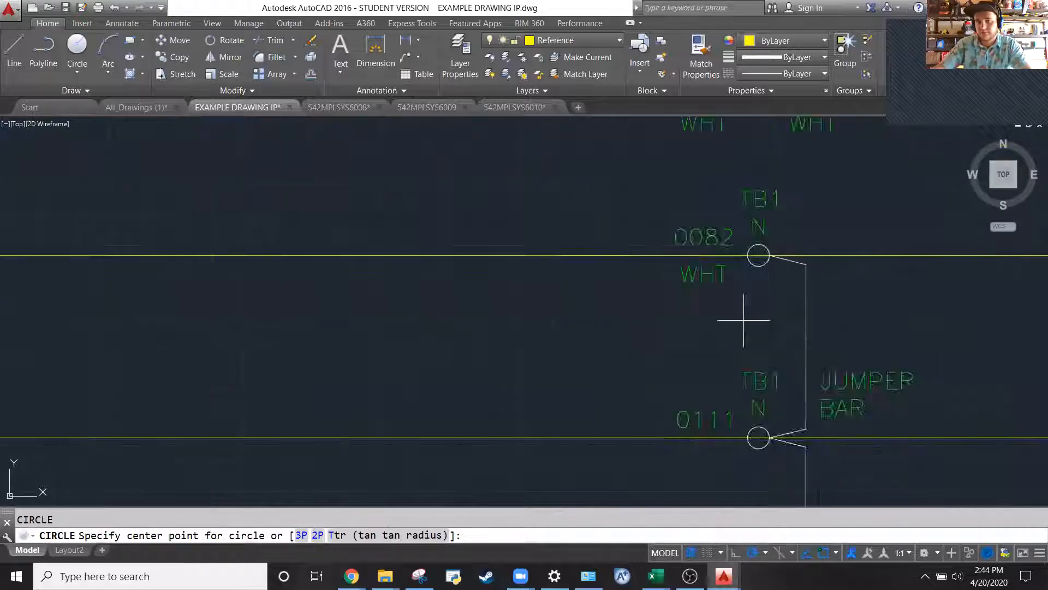
pyautogui.click(777, 222)
pyautogui.scroll(-3, 772, 367)
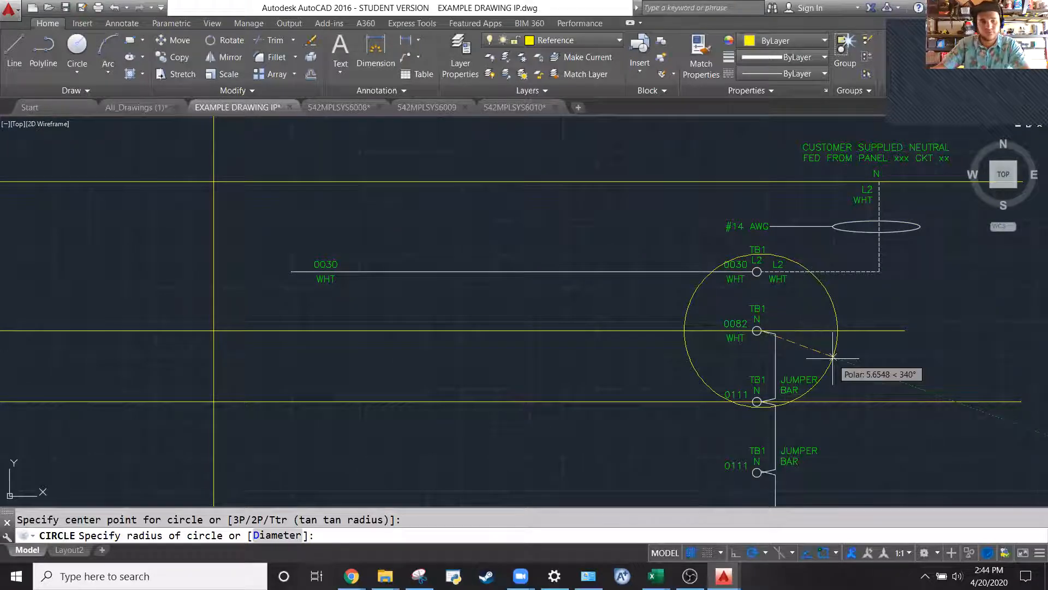
pyautogui.press('Escape')
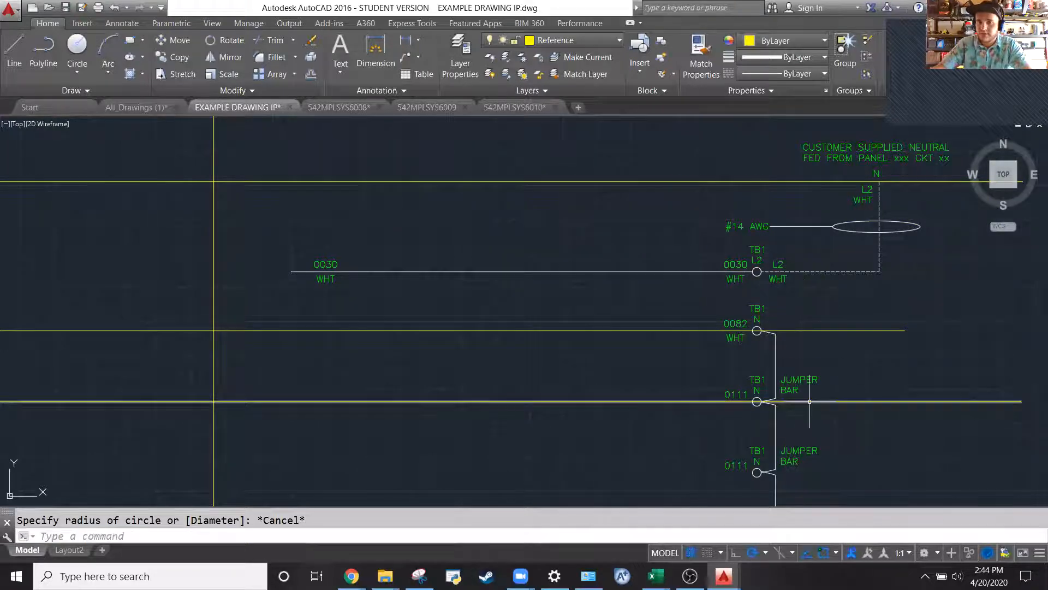
# Copy the jumper bar bracket and its label up so it joins the TB1 L2 terminal to the 0082 TB1 N terminal
pyautogui.scroll(2, 828, 391)
pyautogui.click(828, 391)
pyautogui.click(745, 322)
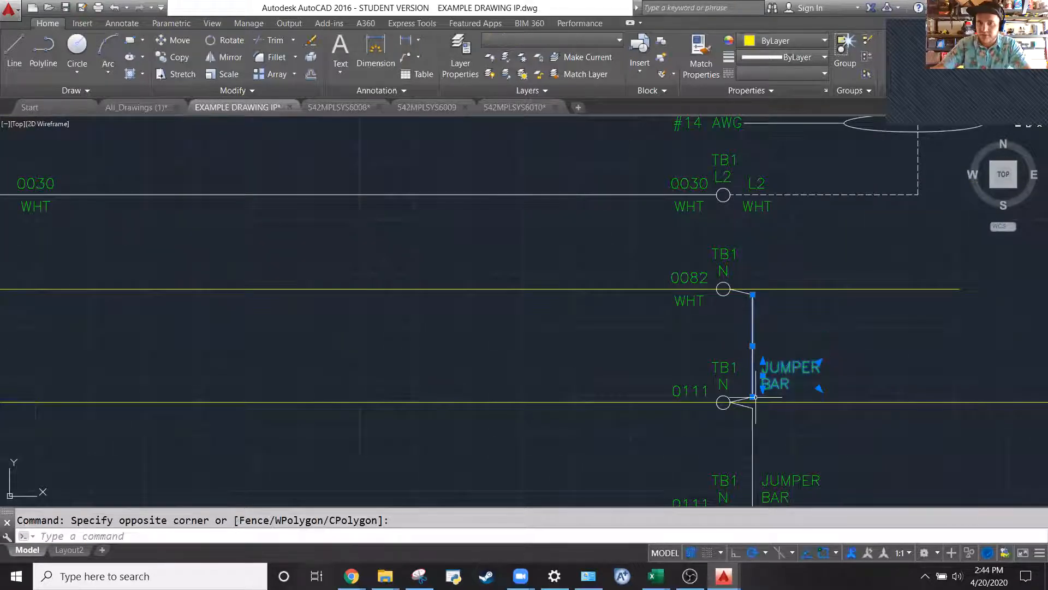
pyautogui.scroll(5, 756, 397)
pyautogui.click(710, 409)
pyautogui.click(686, 403)
pyautogui.scroll(-5, 704, 417)
pyautogui.scroll(2, 728, 300)
pyautogui.click(735, 334)
pyautogui.click(709, 303)
pyautogui.write('copy')
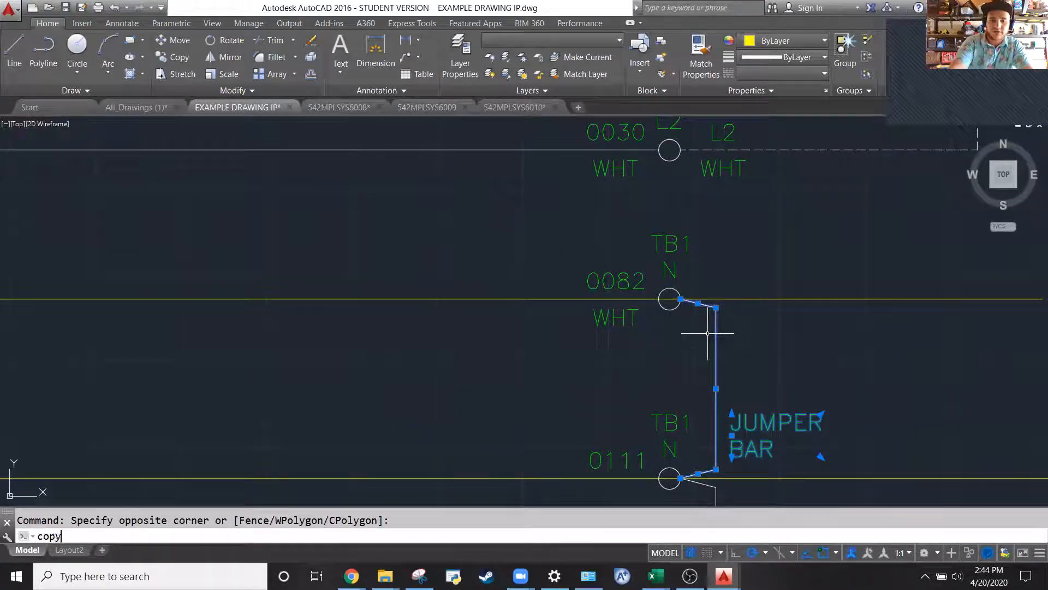
pyautogui.press('Return')
pyautogui.click(681, 299)
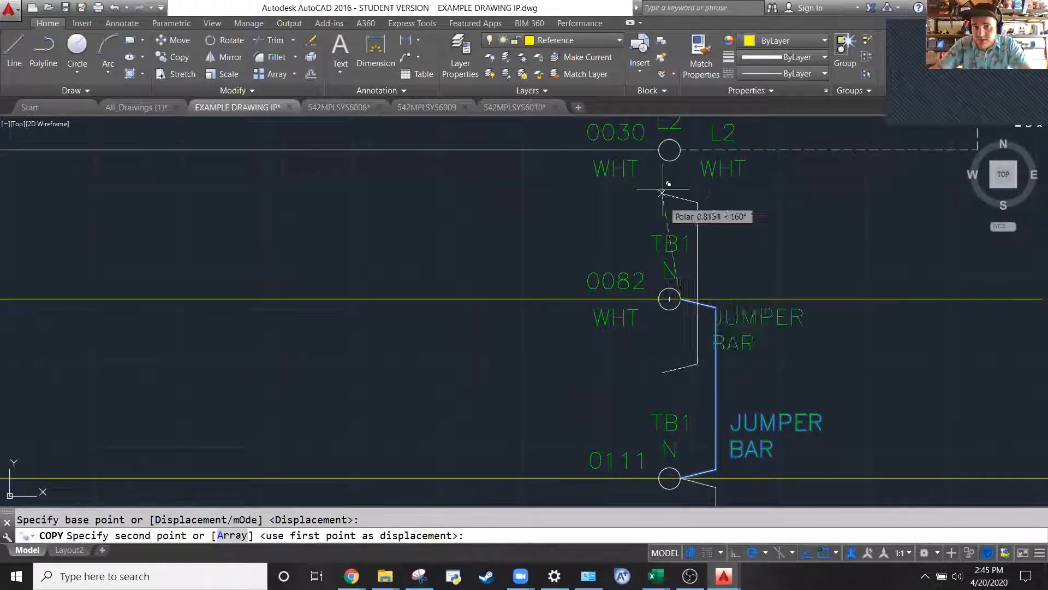
pyautogui.click(682, 147)
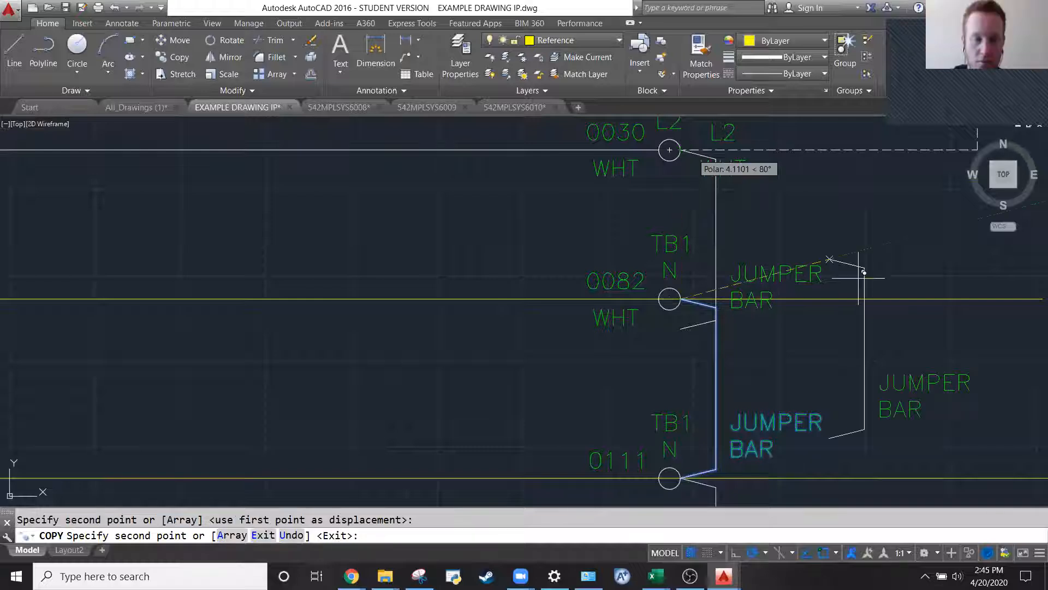
pyautogui.press('Escape')
pyautogui.scroll(-6, 1016, 284)
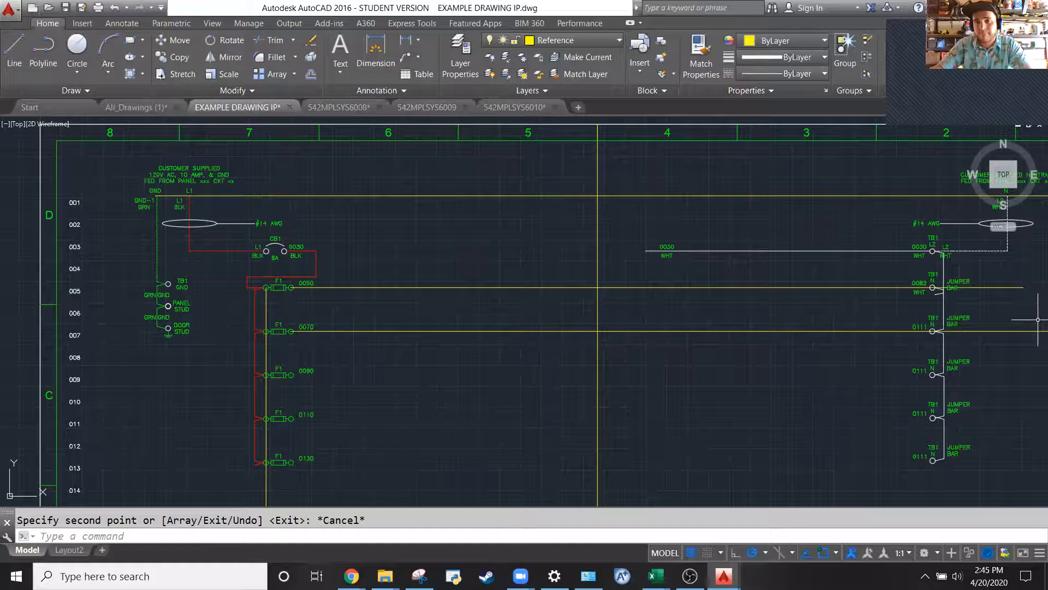
# Move the copied JUMPER BAR label straight up about 1 unit, clear of the reference line at the 0082 terminal
pyautogui.scroll(8, 1038, 319)
pyautogui.scroll(-2, 737, 281)
pyautogui.scroll(3, 623, 222)
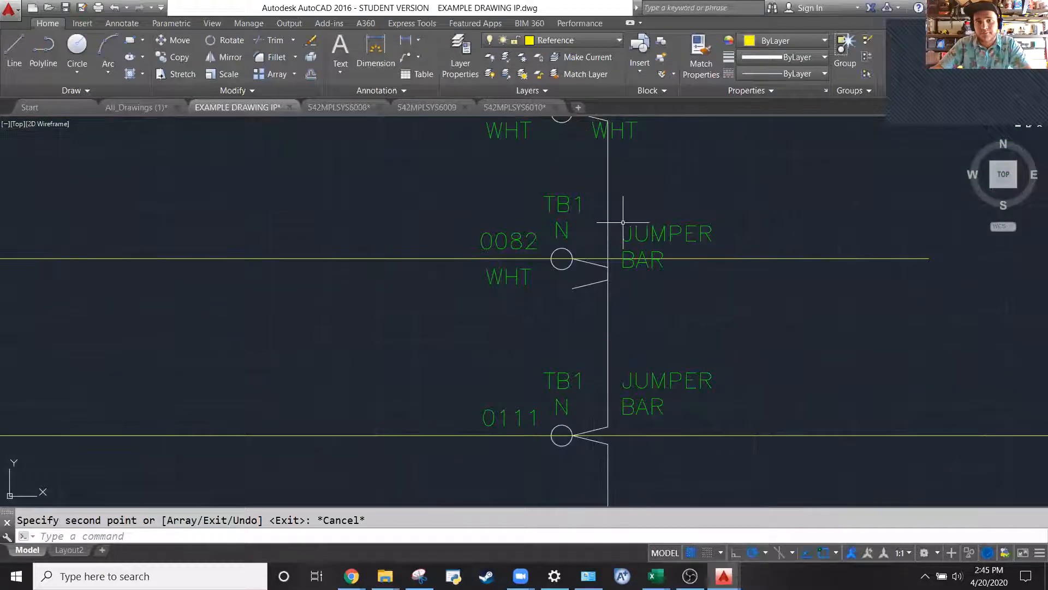
pyautogui.click(646, 225)
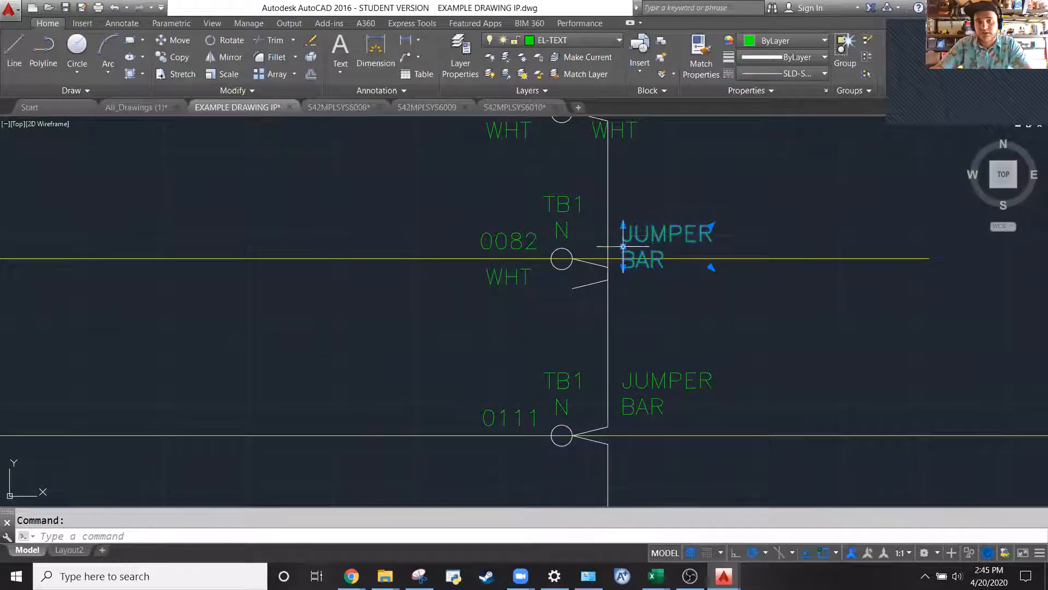
pyautogui.click(623, 246)
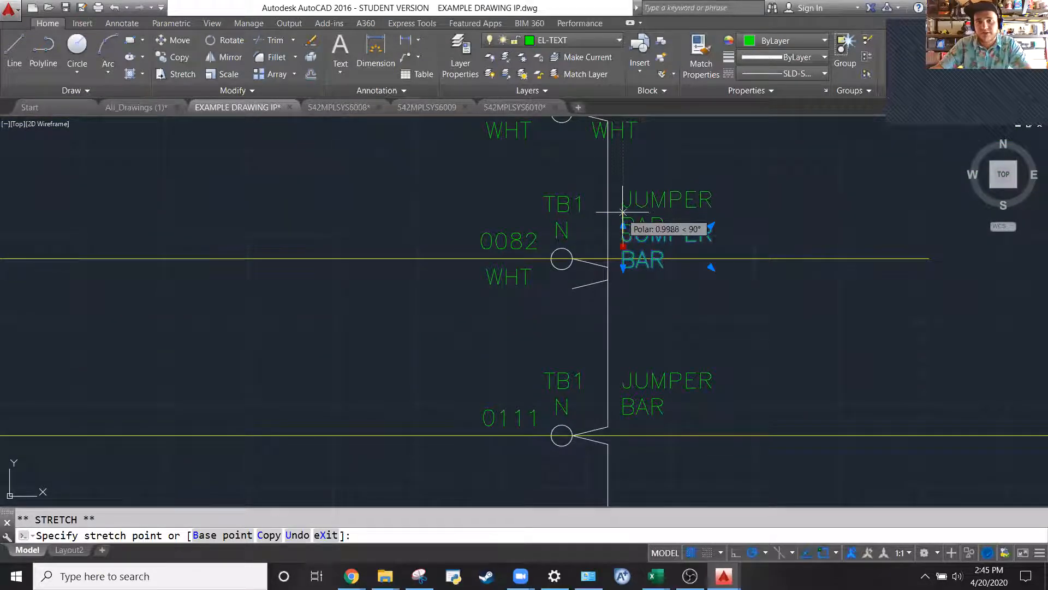
pyautogui.click(623, 210)
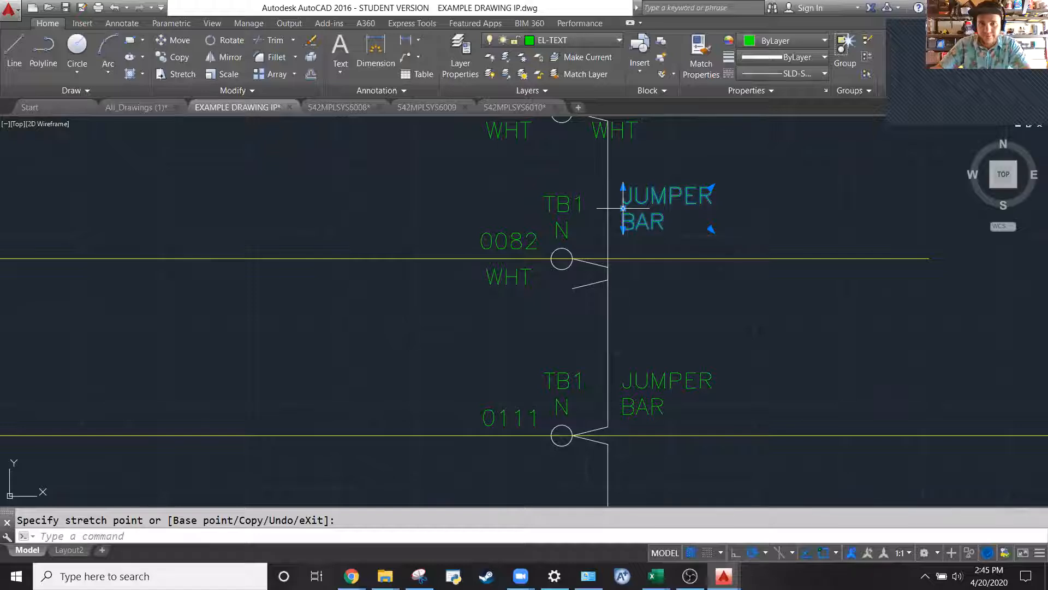
pyautogui.scroll(2, 544, 344)
pyautogui.press('Escape')
pyautogui.scroll(-2, 802, 269)
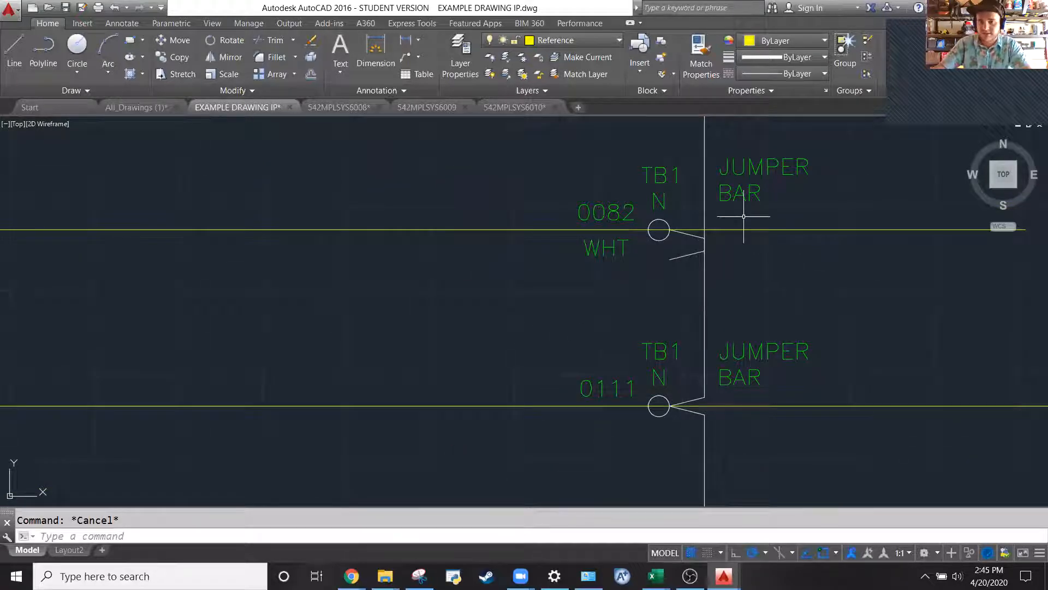
# Move the copied bracket's loose lower slanted lead up so its end attaches to the 0082 TB1 N terminal circle
pyautogui.scroll(2, 744, 216)
pyautogui.click(595, 350)
pyautogui.click(578, 283)
pyautogui.write('move')
pyautogui.press('Return')
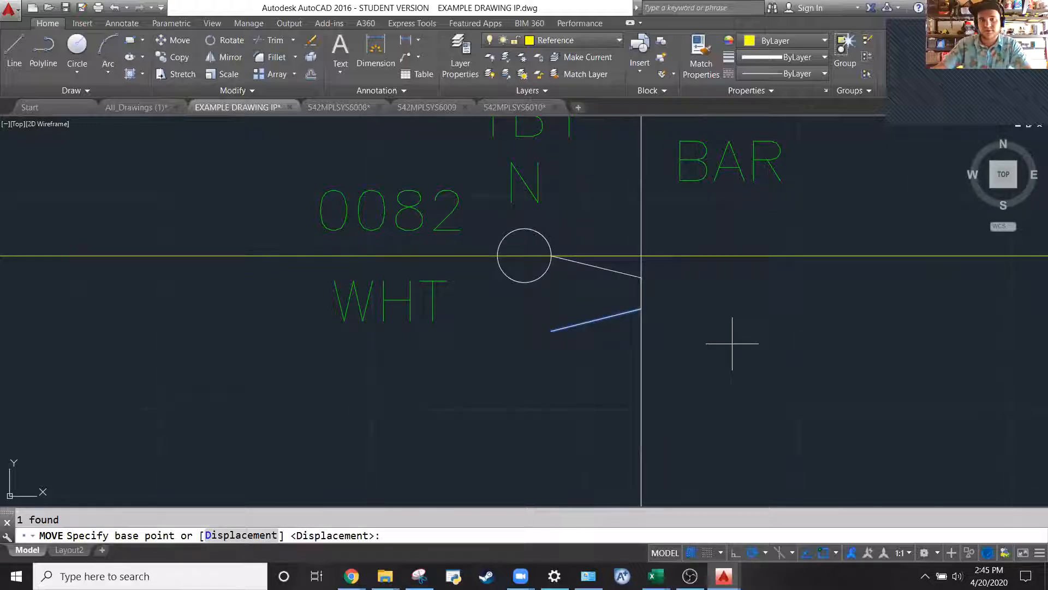
pyautogui.click(551, 325)
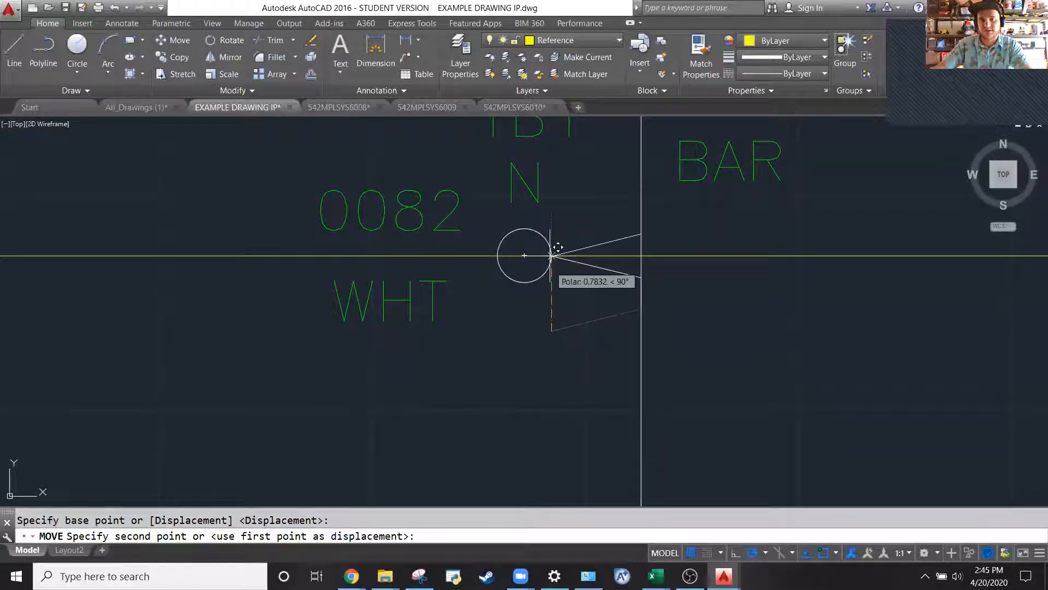
pyautogui.click(552, 255)
pyautogui.press('Escape')
# Shorten the copied bracket's vertical line so it ends at the upper slanted lead of the 0082 TB1 N terminal
pyautogui.click(665, 272)
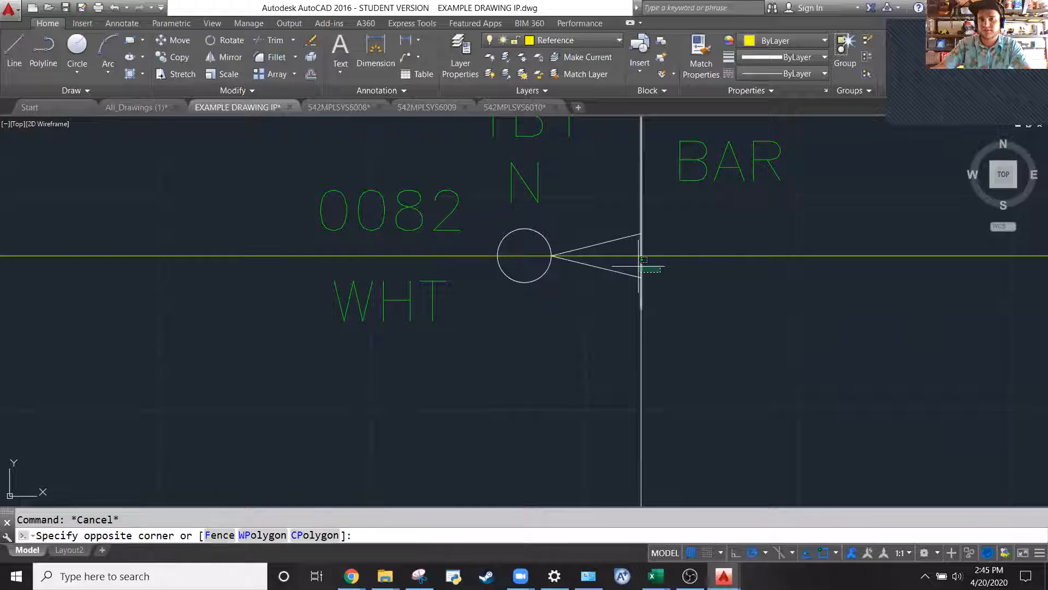
pyautogui.click(640, 267)
pyautogui.click(640, 311)
pyautogui.press('Escape')
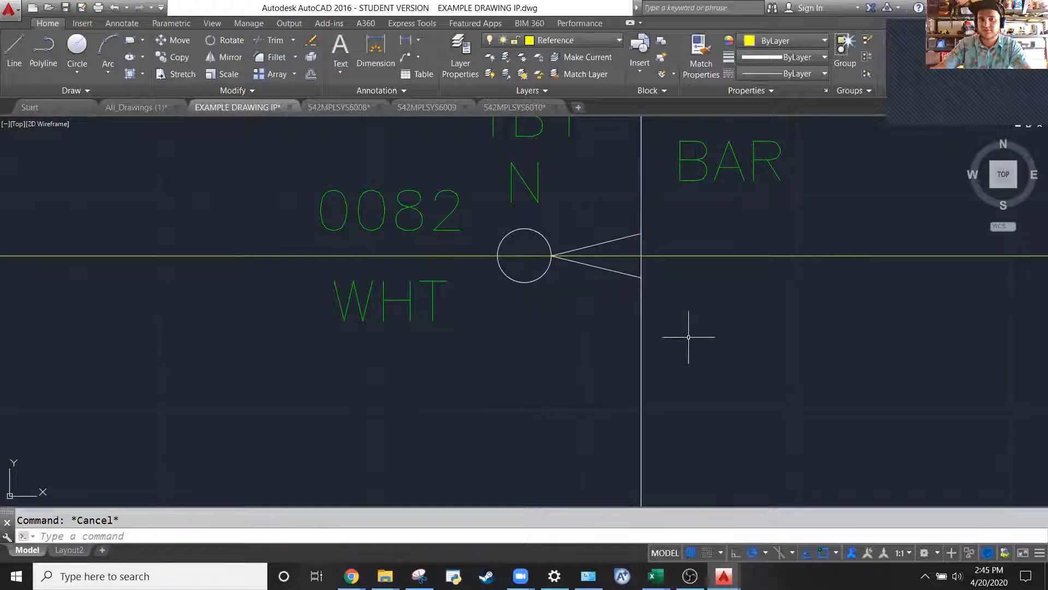
pyautogui.click(641, 290)
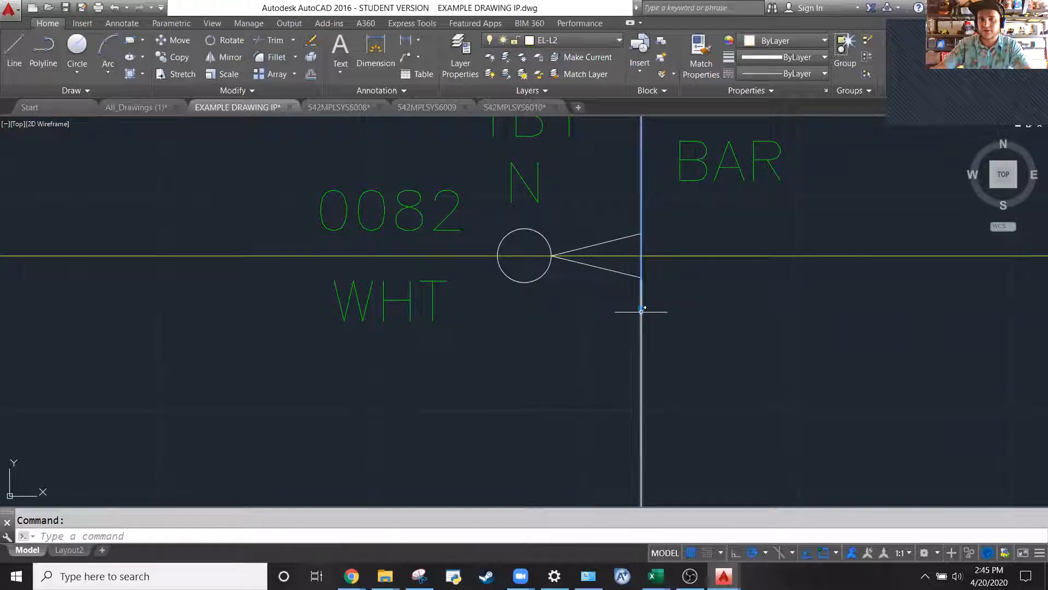
pyautogui.click(638, 304)
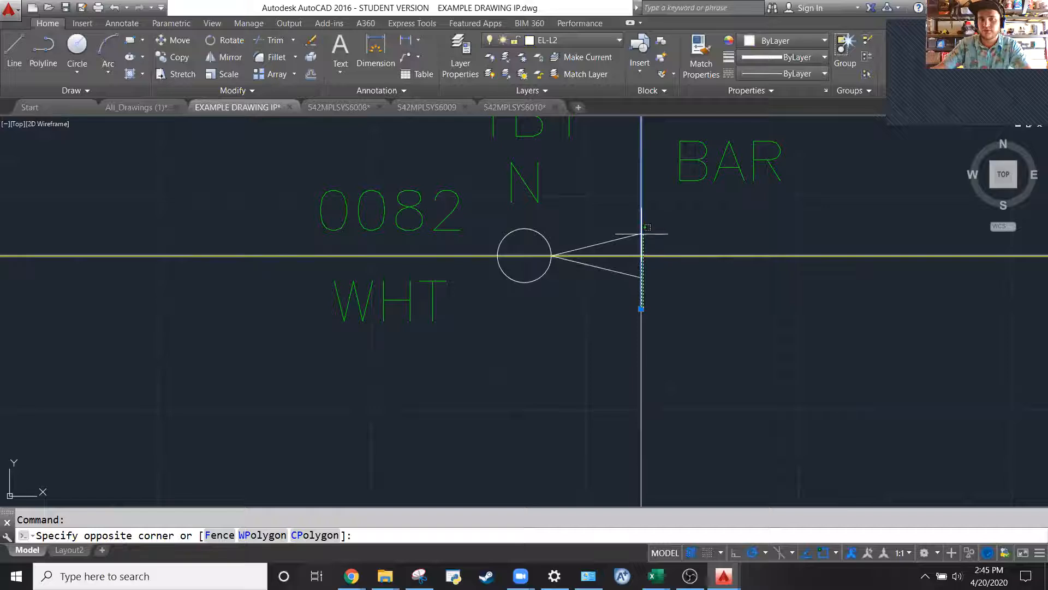
pyautogui.click(639, 308)
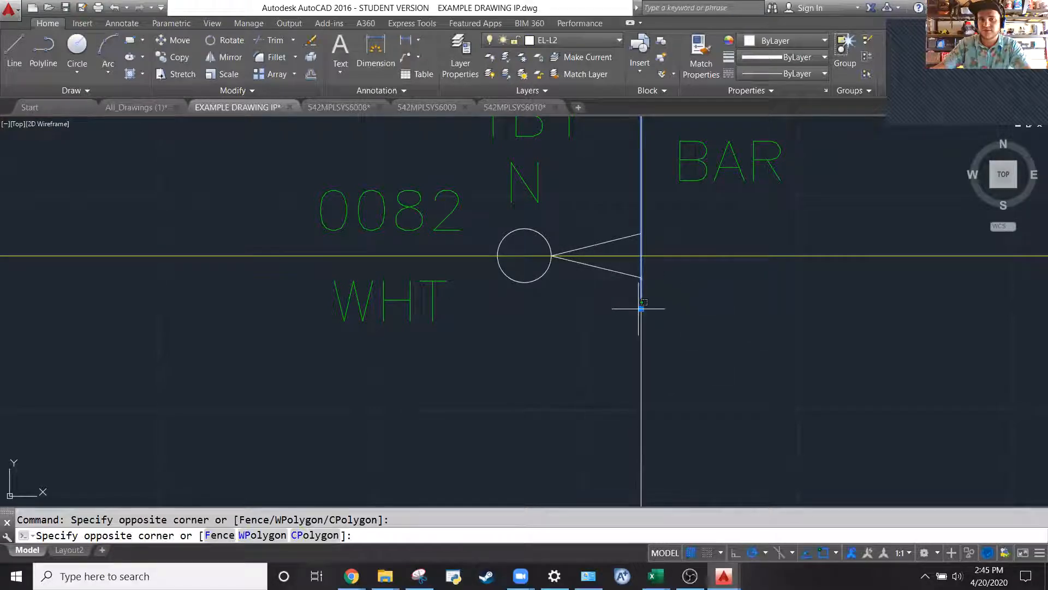
pyautogui.click(764, 348)
pyautogui.click(641, 308)
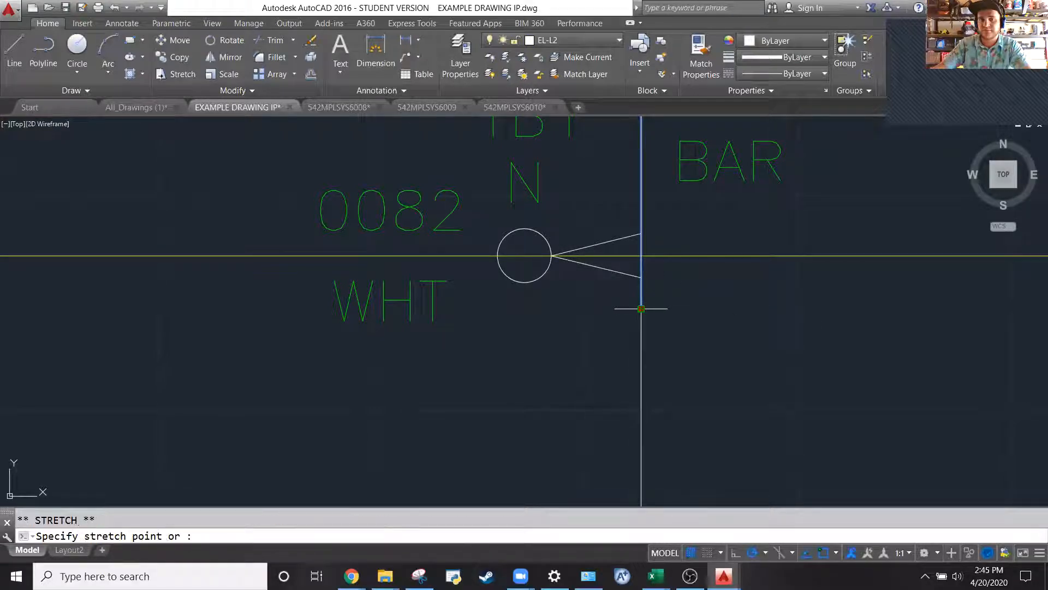
pyautogui.click(641, 234)
pyautogui.press('Escape')
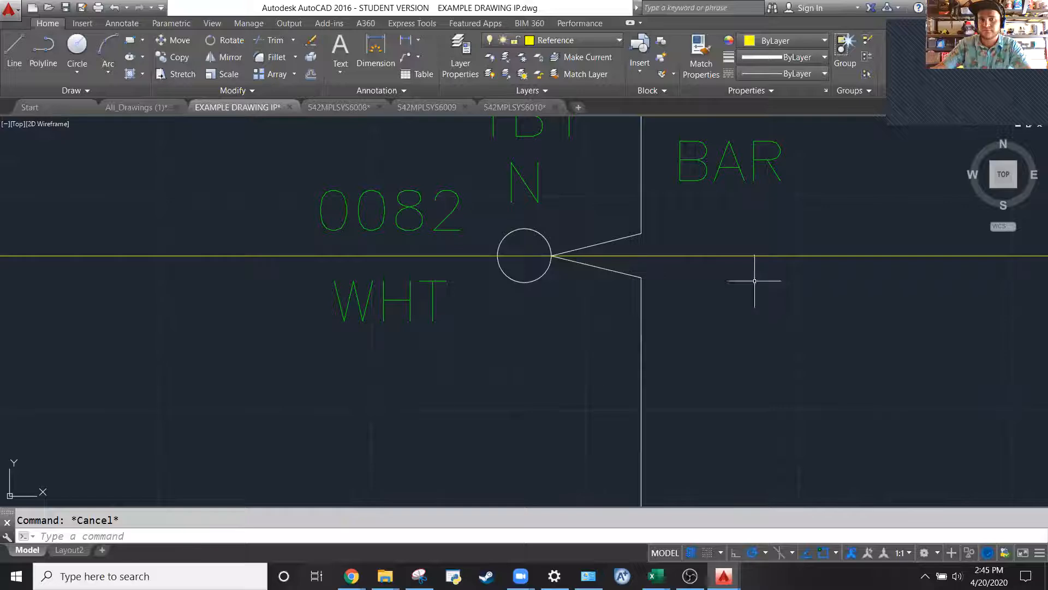
# Erase the horizontal neutral wire feeding the TB1 L2 terminal together with the 0030 and WHT labels at its free end
pyautogui.scroll(-4, 759, 281)
pyautogui.scroll(-4, 901, 221)
pyautogui.scroll(-6, 911, 207)
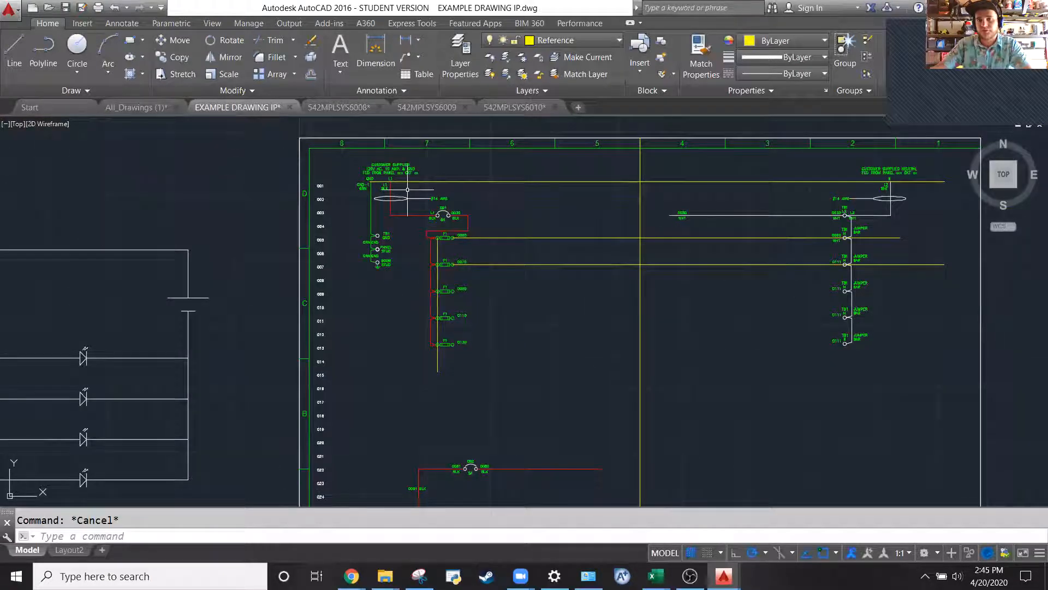
pyautogui.scroll(2, 1040, 162)
pyautogui.click(498, 283)
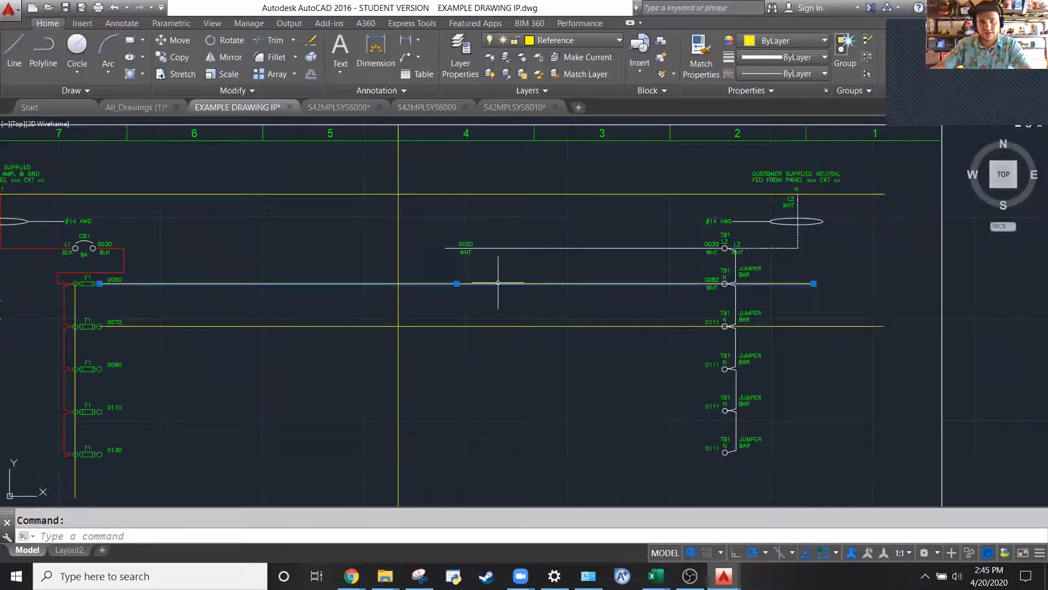
pyautogui.press('Escape')
pyautogui.click(496, 262)
pyautogui.click(441, 212)
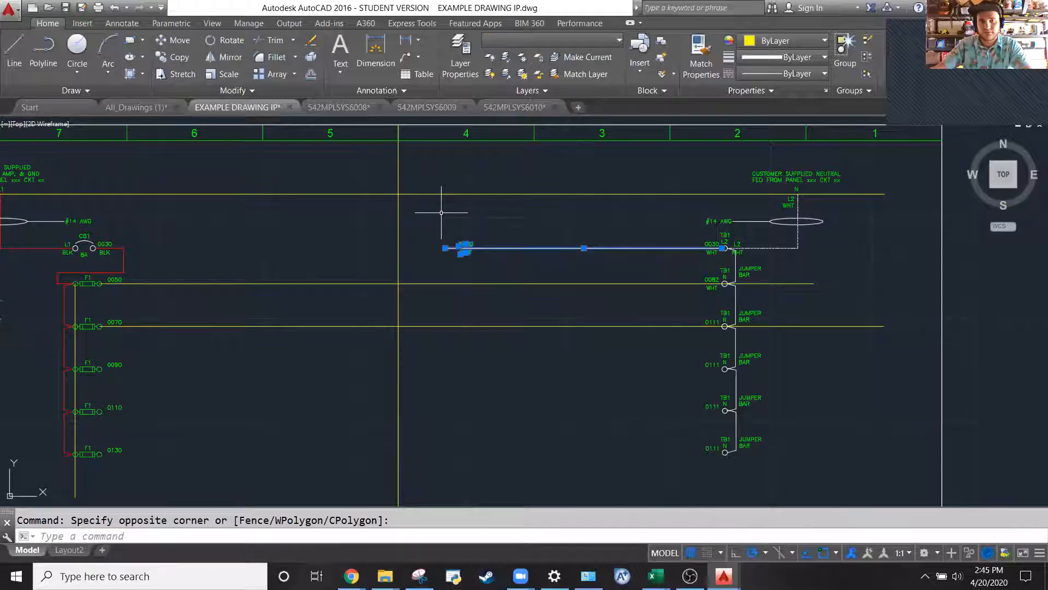
pyautogui.press('Delete')
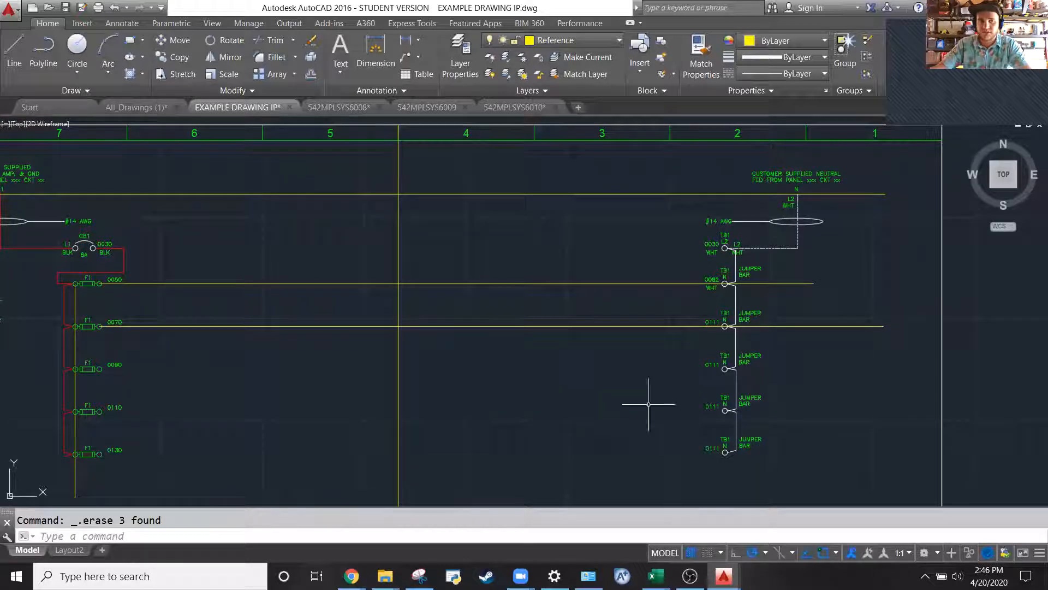
# Erase the two yellow horizontal reference lines running from the 0050 and 0070 fuses to the neutral terminals
pyautogui.scroll(-2, 901, 272)
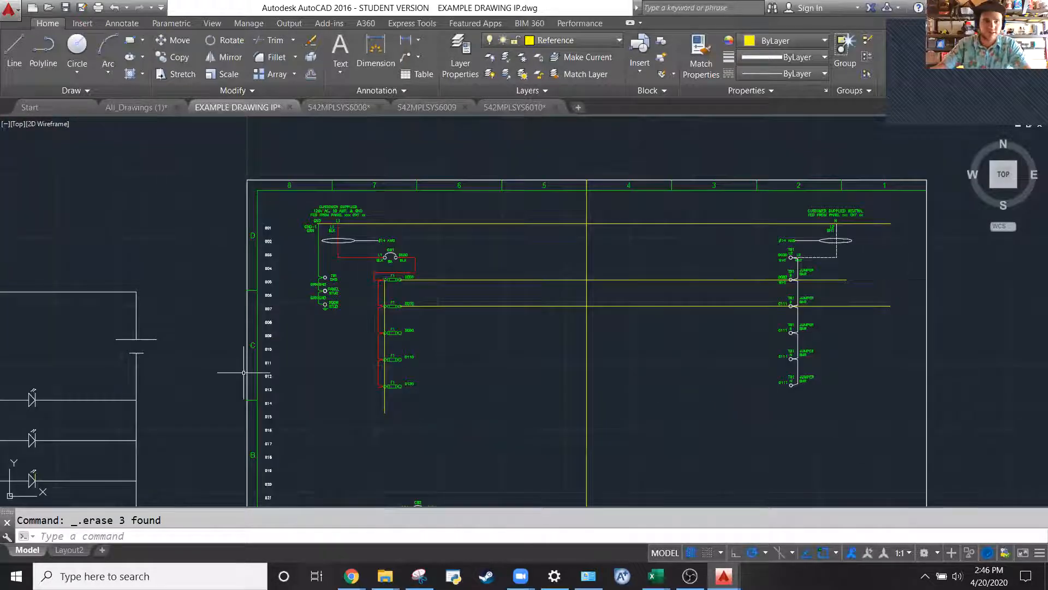
pyautogui.scroll(2, 244, 373)
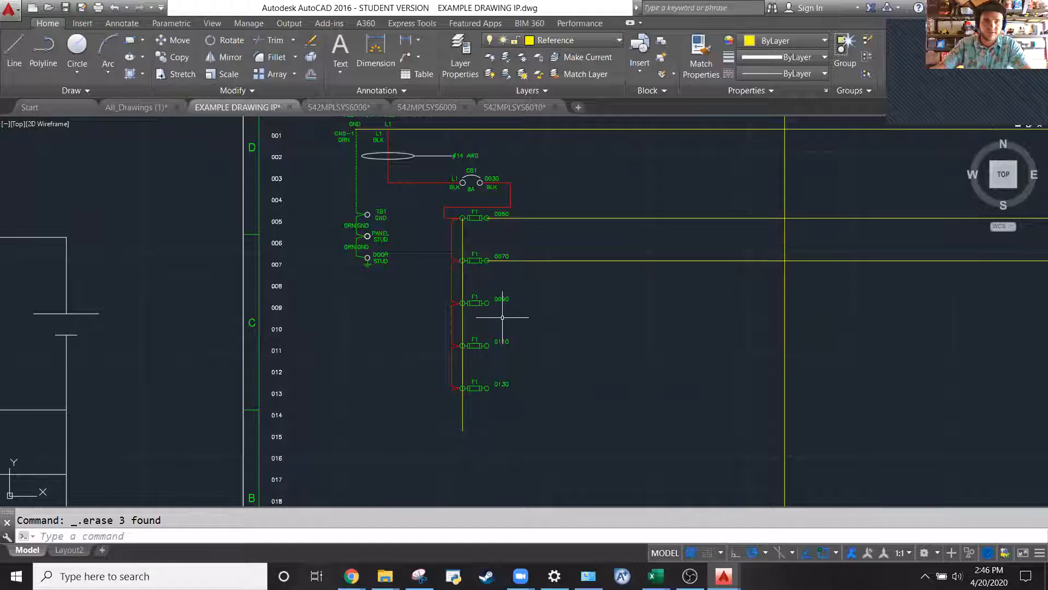
pyautogui.scroll(-2, 453, 274)
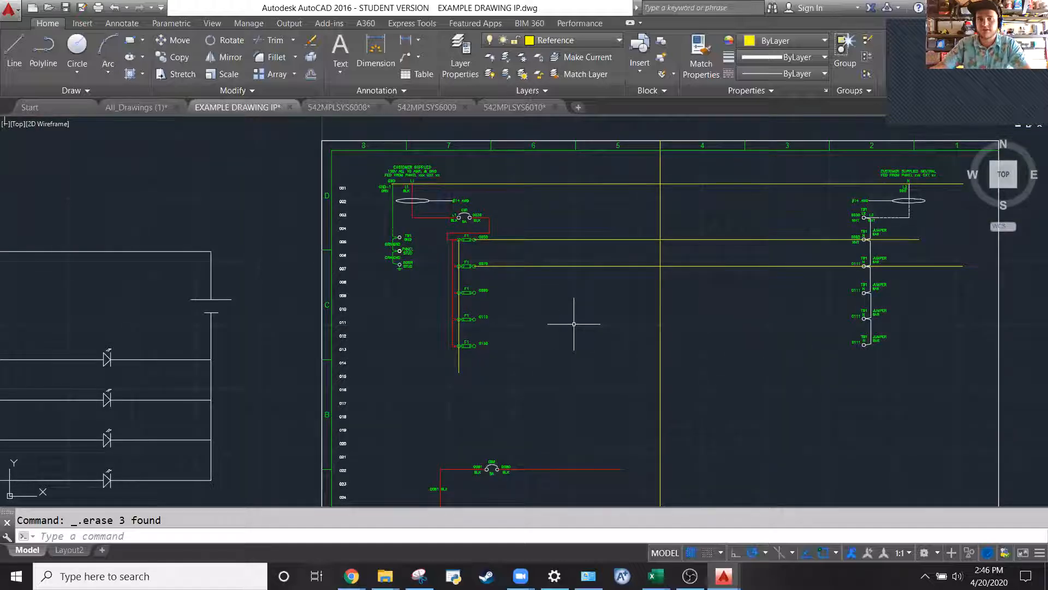
pyautogui.click(808, 302)
pyautogui.click(737, 218)
pyautogui.press('Delete')
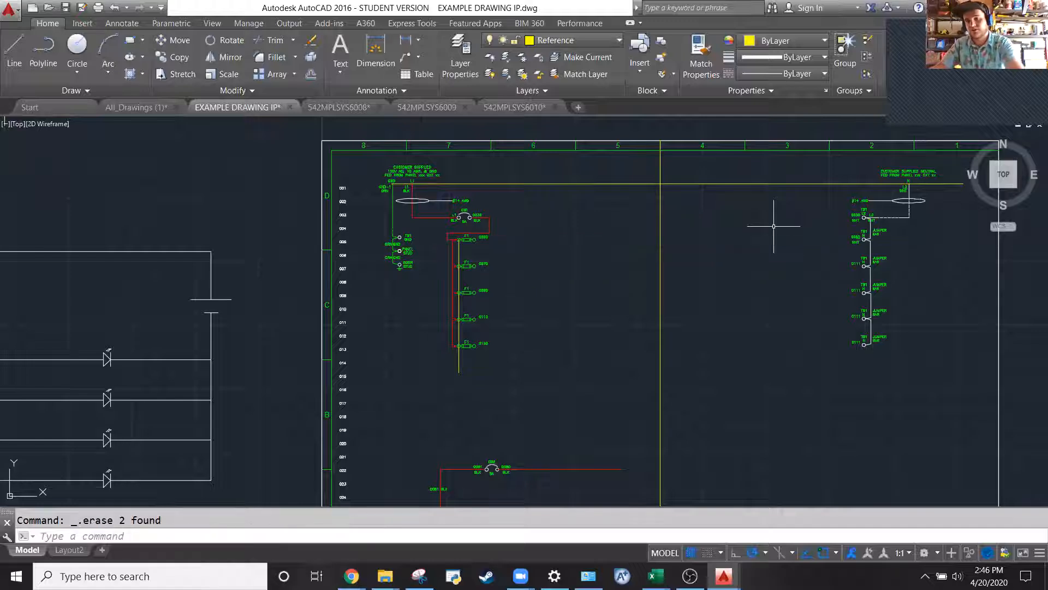
# Cut PS2's lower 24V (+), COM and ground wiring with its two drawing-reference arrows from the lower example drawing
pyautogui.scroll(-2, 294, 297)
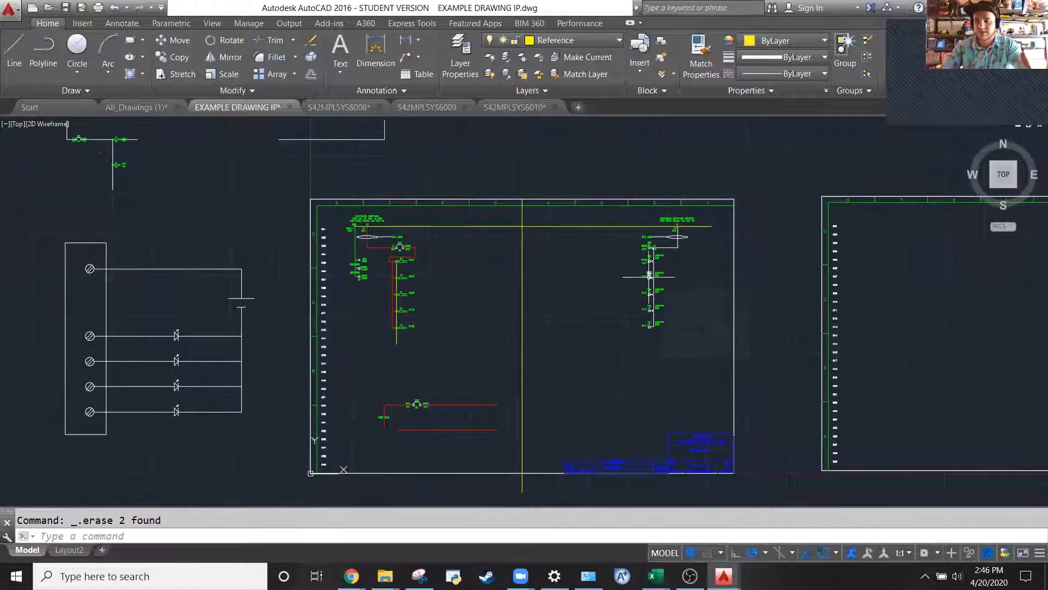
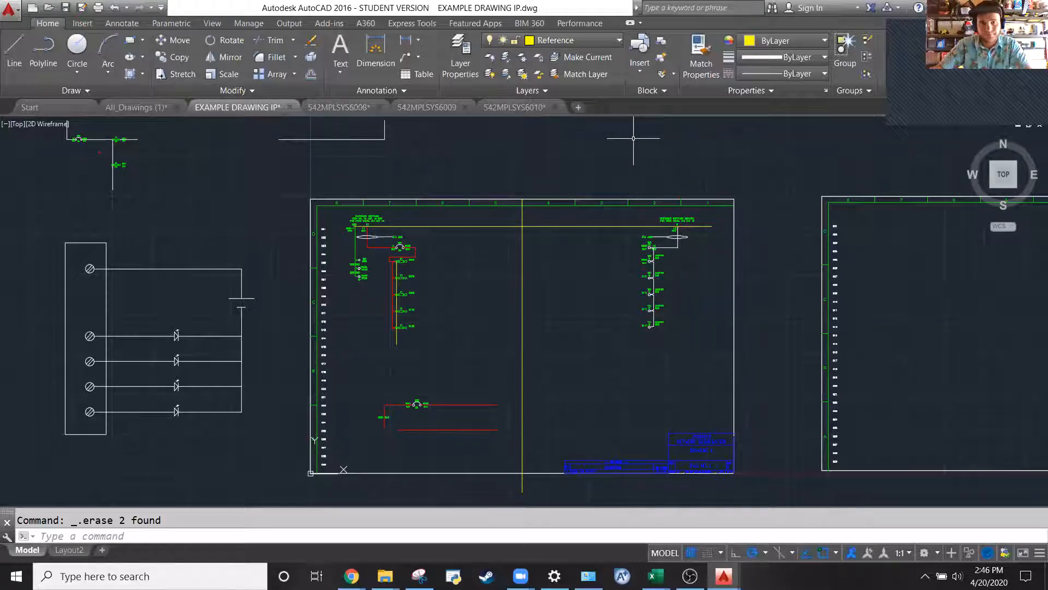
pyautogui.scroll(-6, 634, 138)
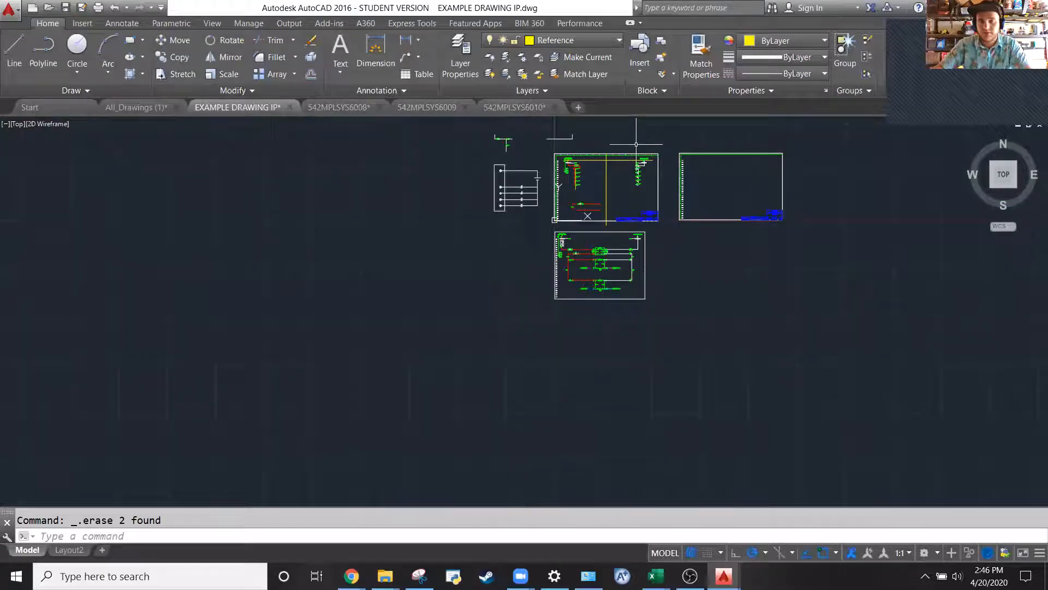
pyautogui.scroll(4, 636, 141)
pyautogui.scroll(-2, 634, 143)
pyautogui.scroll(8, 587, 388)
pyautogui.scroll(-2, 709, 377)
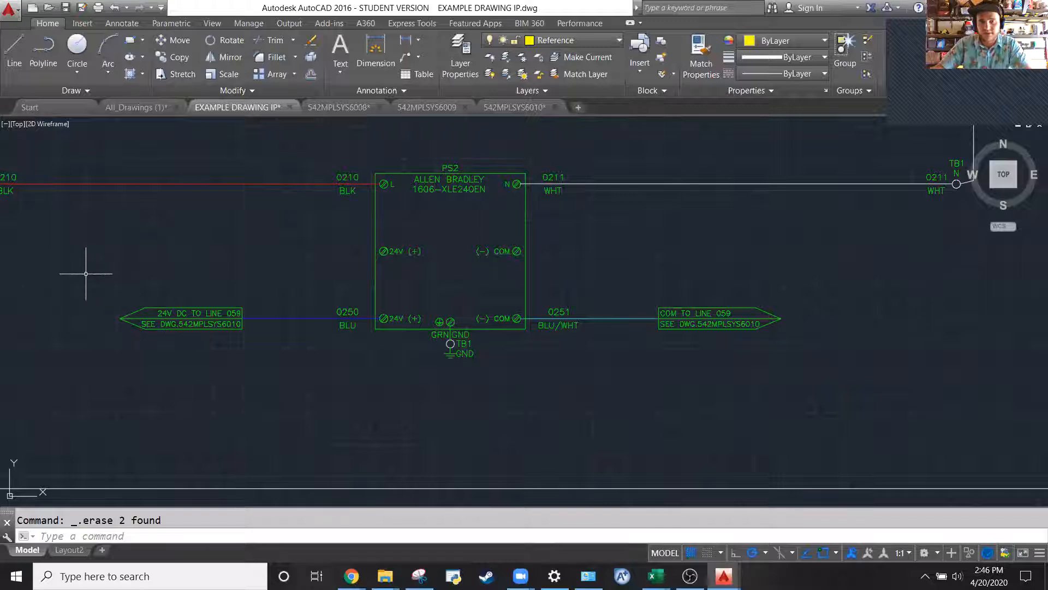
pyautogui.click(51, 259)
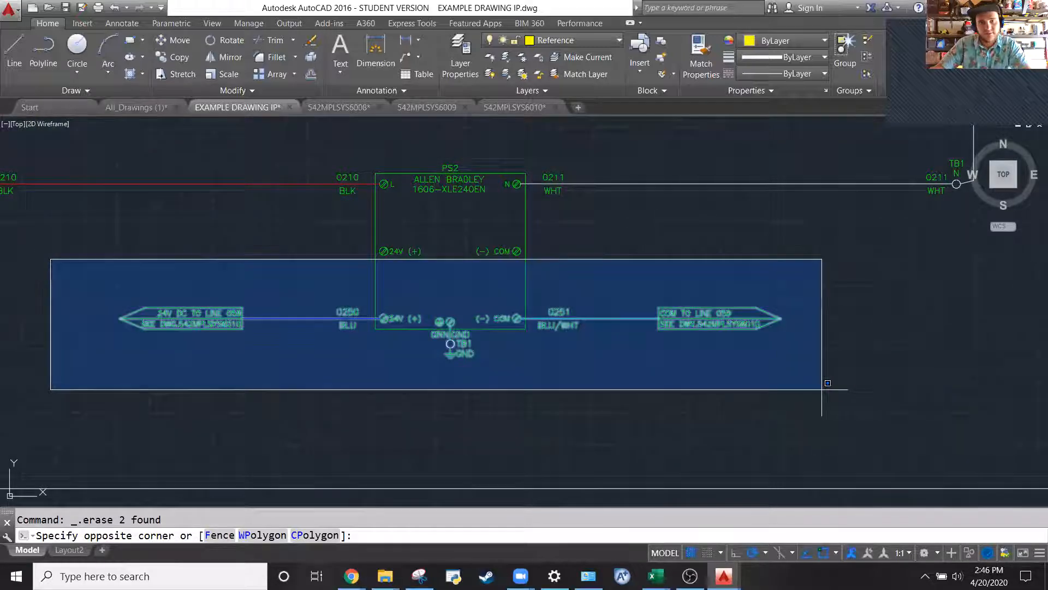
pyautogui.click(831, 389)
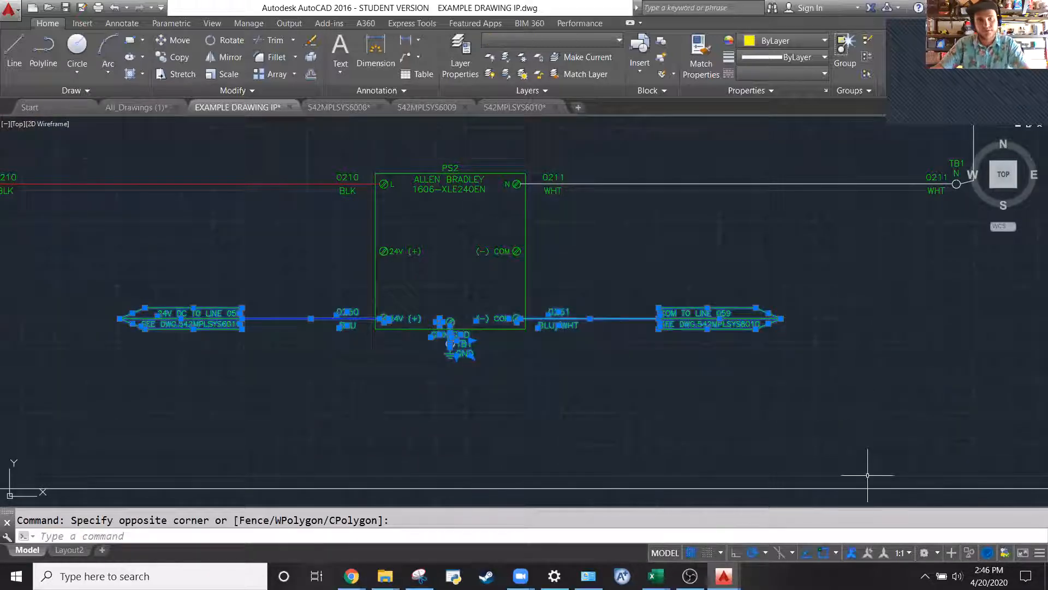
pyautogui.click(74, 280)
pyautogui.click(424, 375)
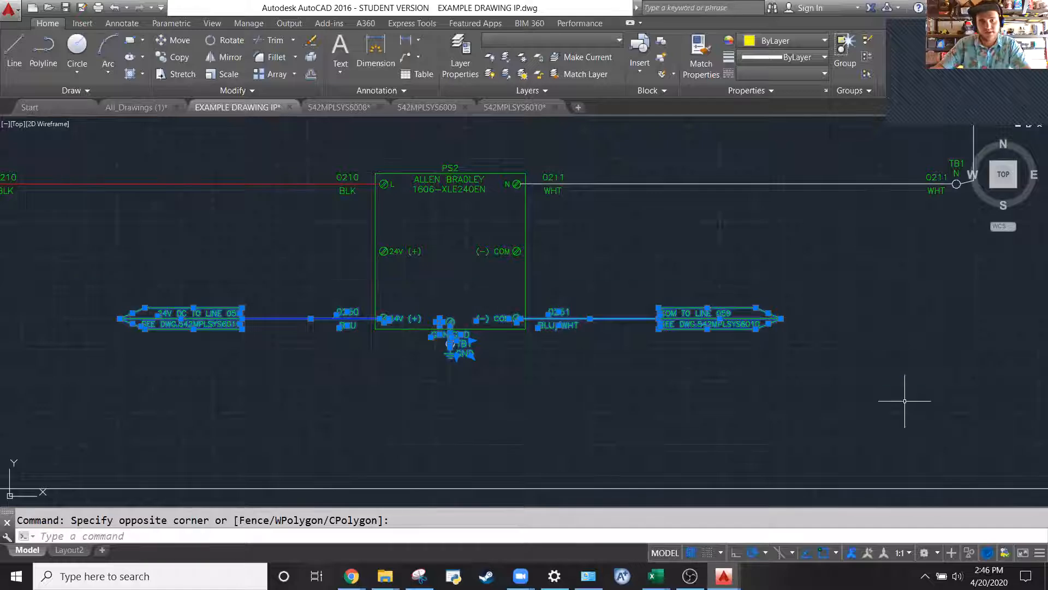
pyautogui.scroll(-5, 704, 421)
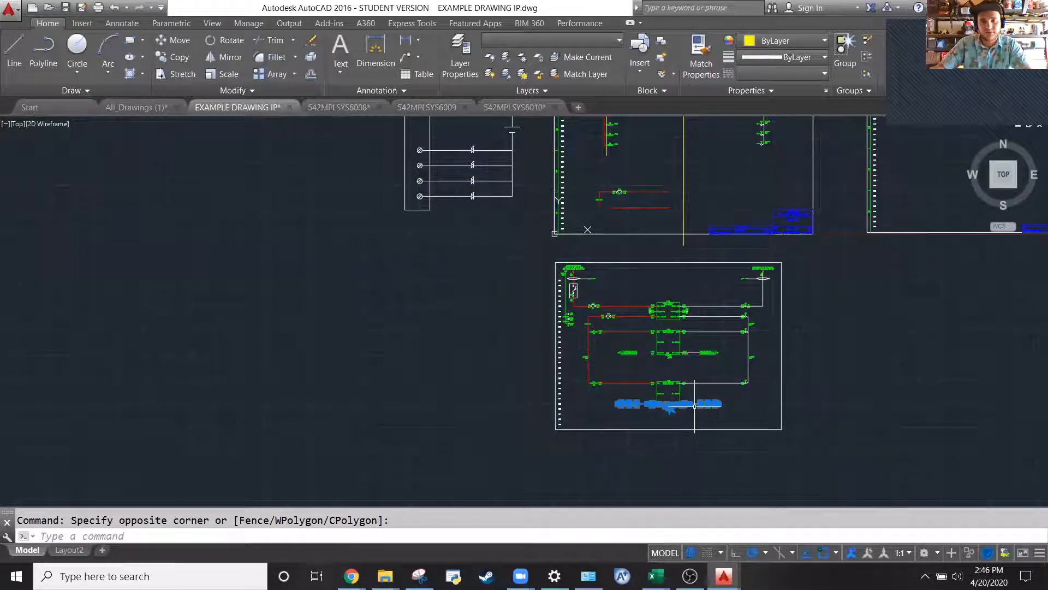
pyautogui.press('Delete')
# Paste the cut wiring and reference arrows into the open area above the CB2 circuit in the upper drawing
pyautogui.scroll(-4, 663, 317)
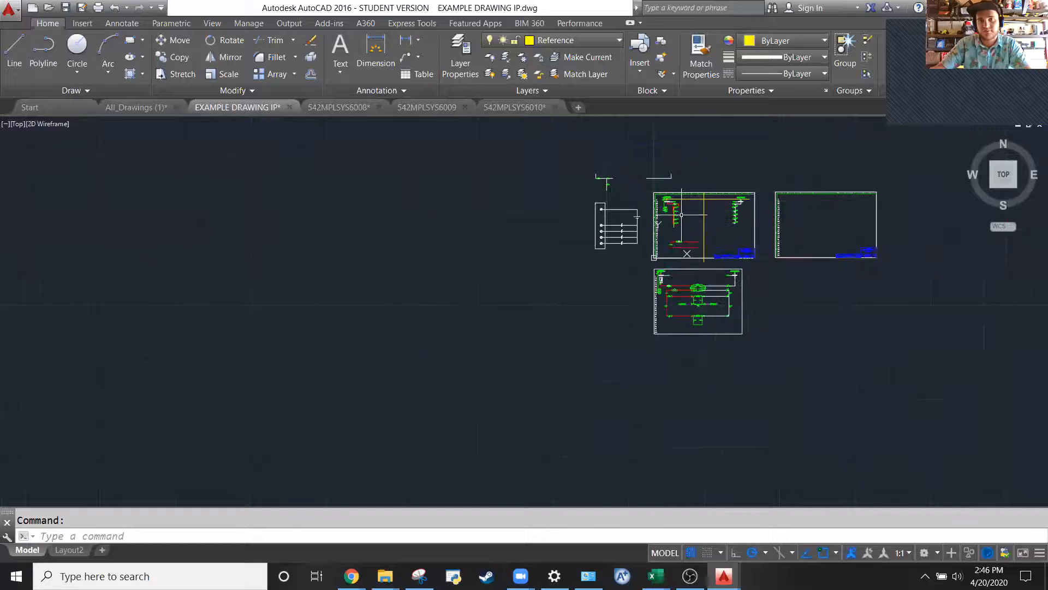
pyautogui.scroll(4, 721, 256)
pyautogui.scroll(-2, 628, 293)
pyautogui.scroll(4, 601, 252)
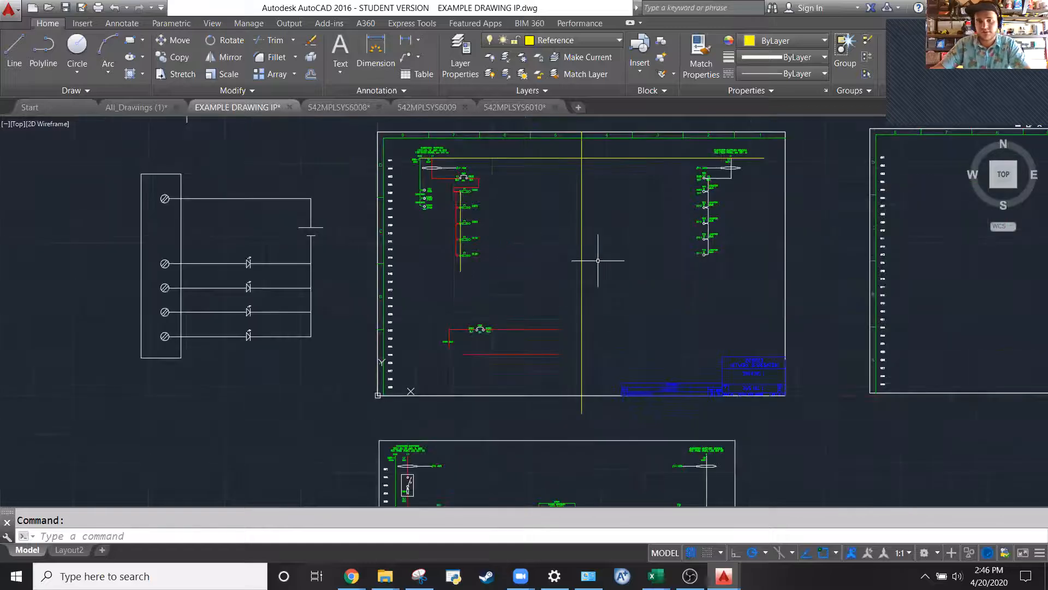
pyautogui.hotkey('ctrl', 'v')
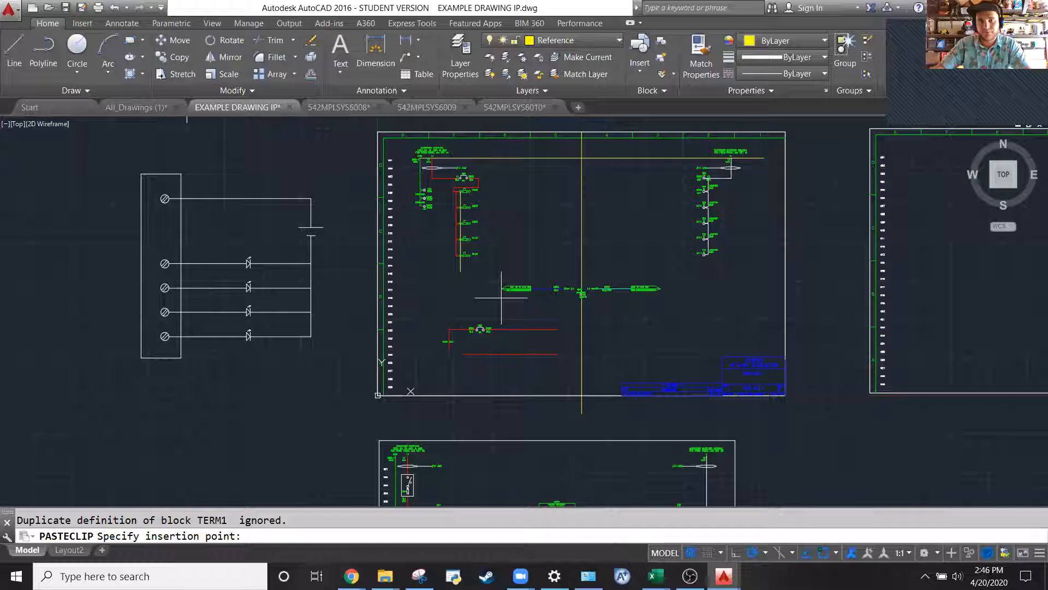
pyautogui.click(501, 298)
pyautogui.scroll(2, 577, 289)
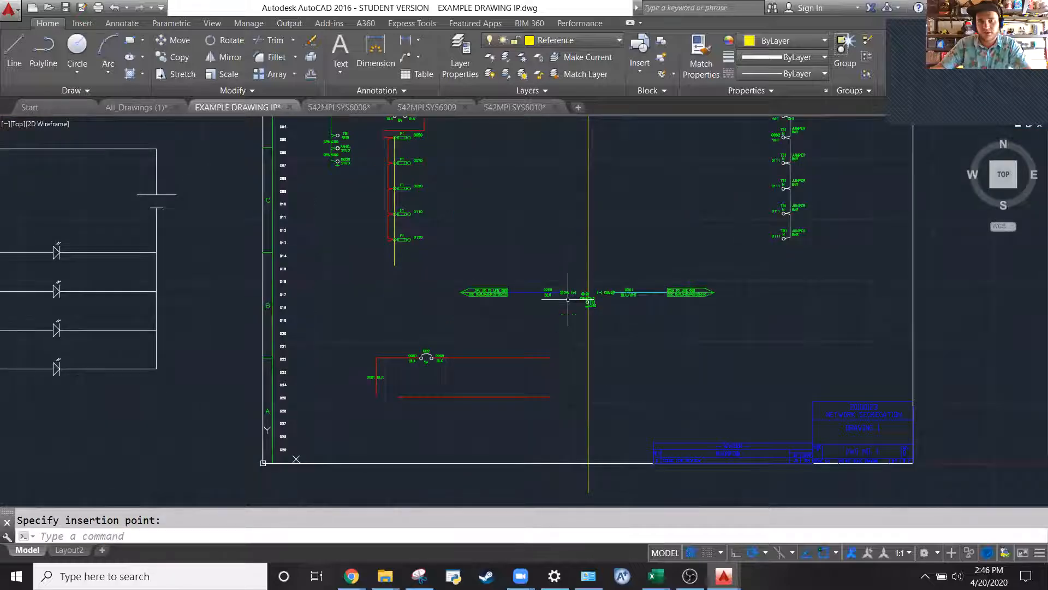
# Move the 24V DC reference arrow with its 0250 BLU wire so the wire end attaches to the 0082 TB1 N terminal
pyautogui.scroll(2, 568, 299)
pyautogui.click(552, 323)
pyautogui.scroll(2, 411, 263)
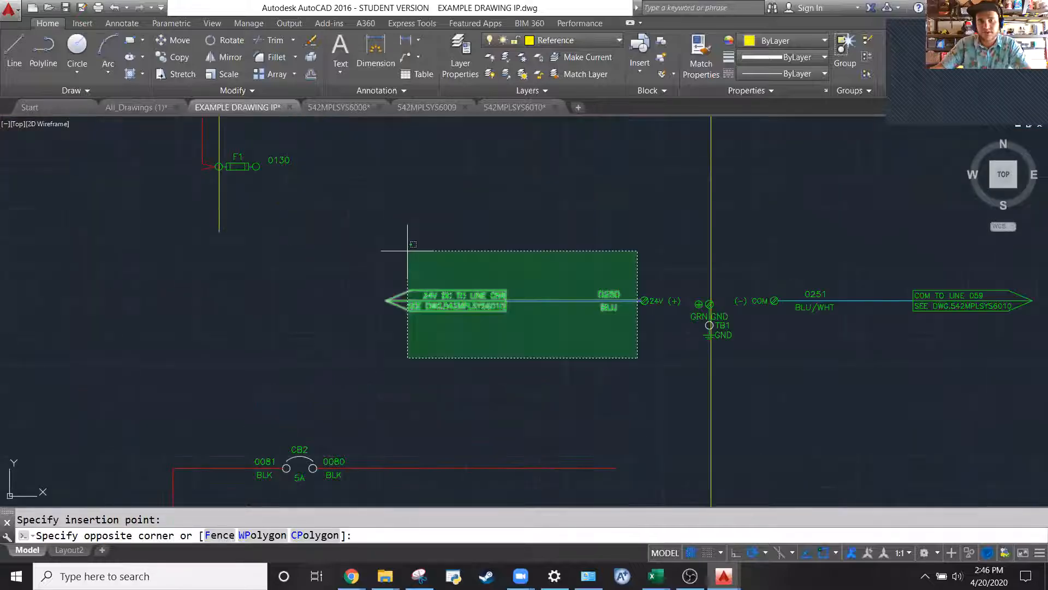
pyautogui.click(371, 257)
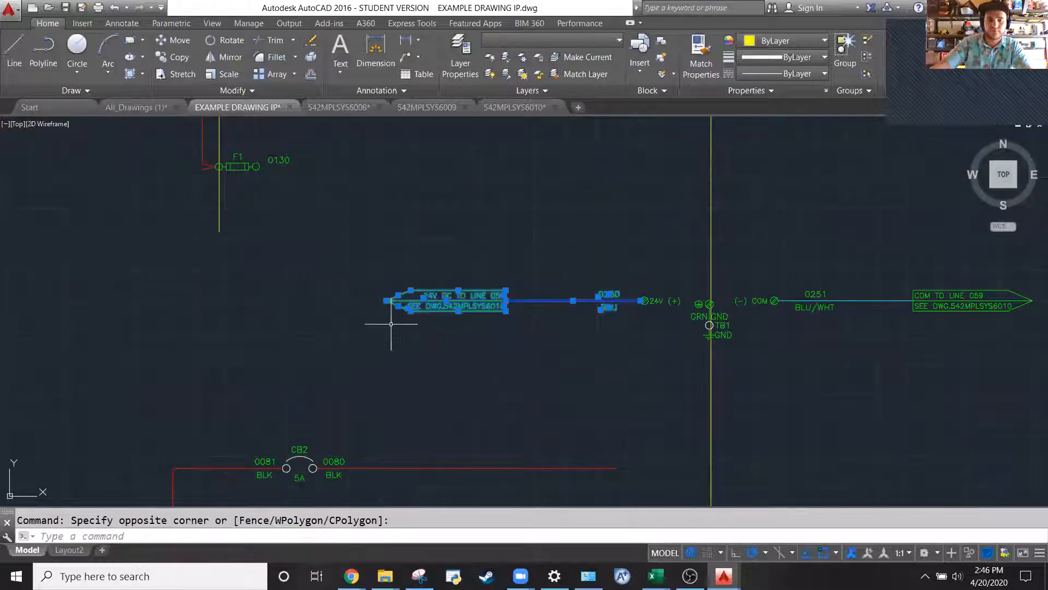
pyautogui.write('move')
pyautogui.press('Return')
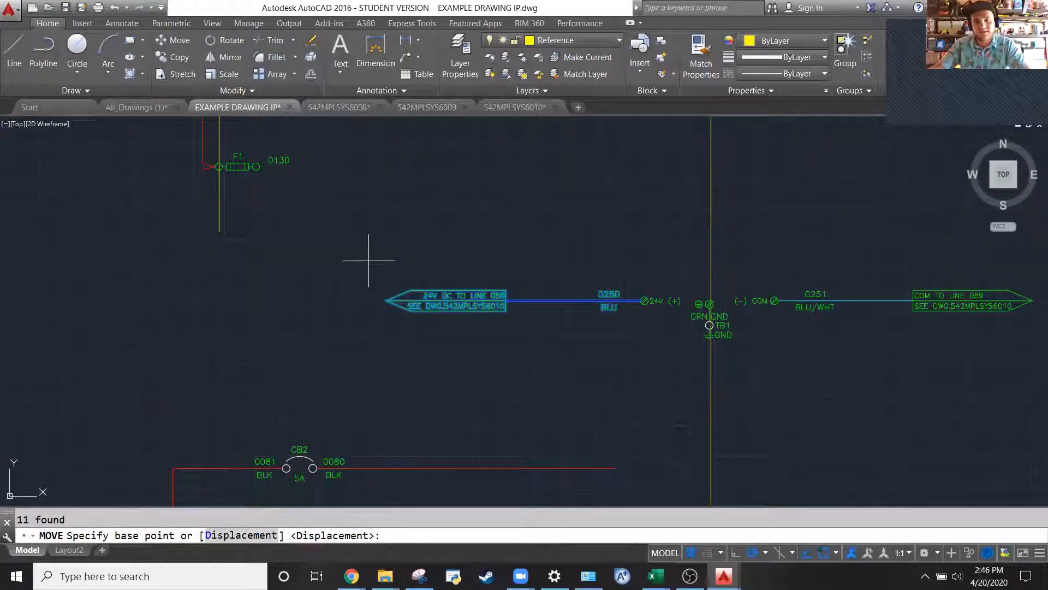
pyautogui.scroll(6, 645, 300)
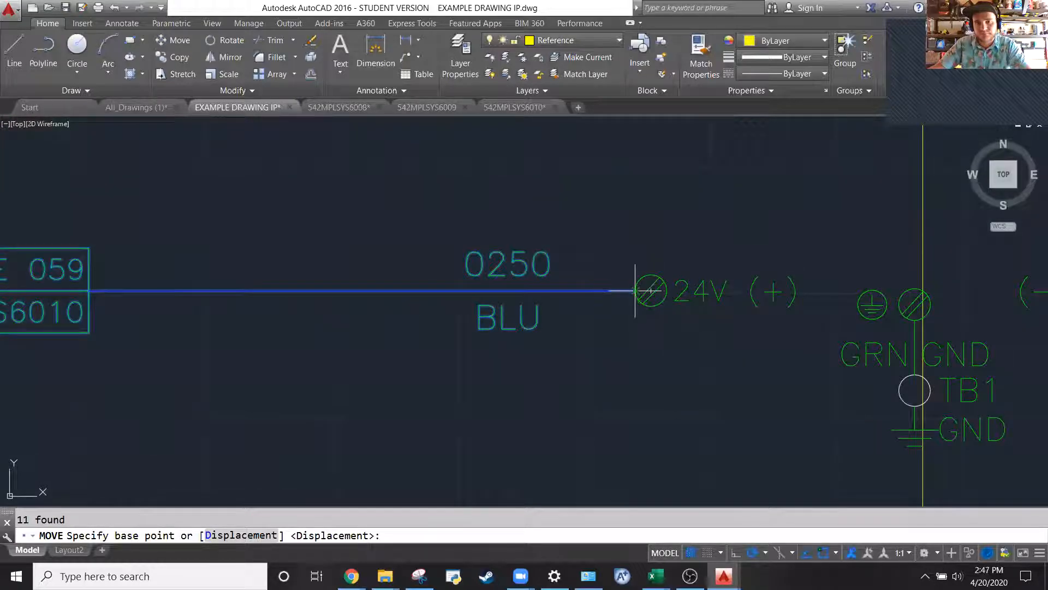
pyautogui.click(634, 290)
pyautogui.scroll(-8, 417, 437)
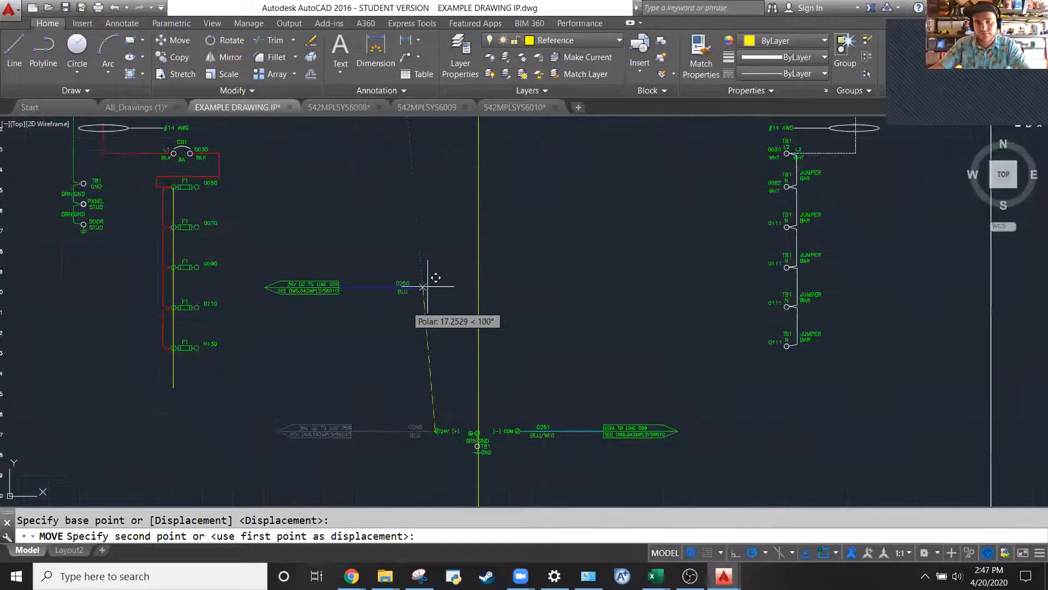
pyautogui.scroll(8, 800, 176)
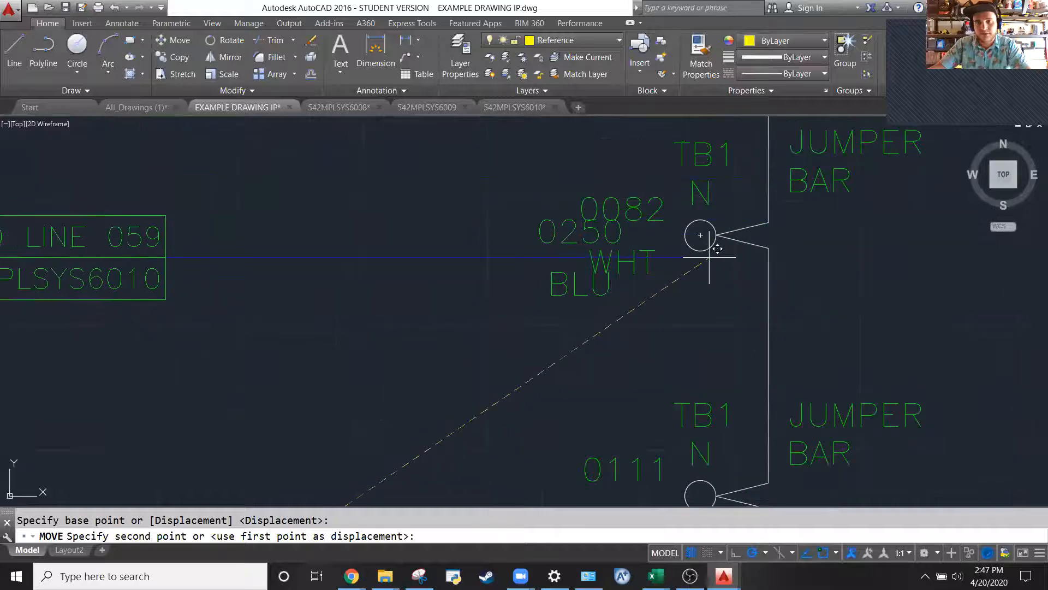
pyautogui.click(692, 228)
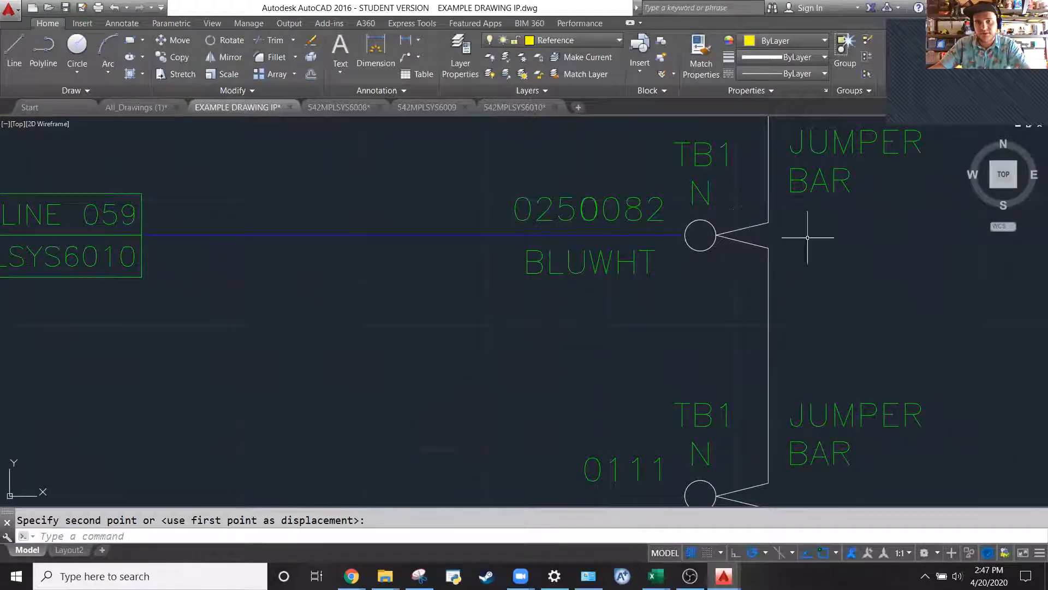
# Erase the 0082 and WHT labels that overlap the moved 0250 BLU wire labels at the TB1 N terminal
pyautogui.click(646, 214)
pyautogui.click(629, 176)
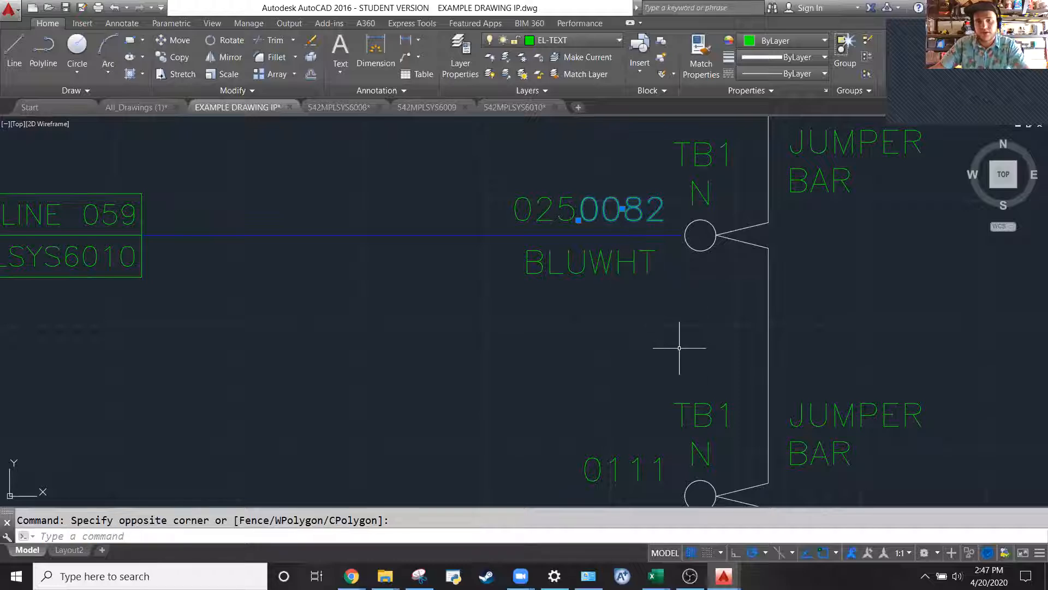
pyautogui.press('Escape')
pyautogui.click(679, 315)
pyautogui.click(593, 261)
pyautogui.press('Escape')
pyautogui.click(710, 297)
pyautogui.click(630, 257)
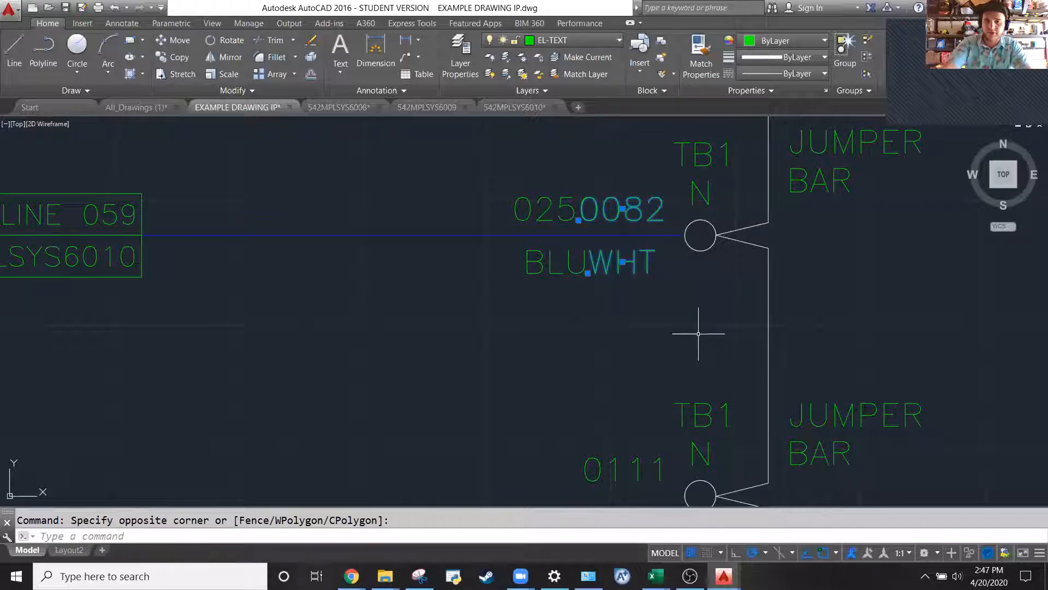
pyautogui.click(699, 332)
pyautogui.press('Delete')
# Move the COM reference arrow with its 0251 BLU/WHT wire so it starts at the outer terminal of the 0050 fuse
pyautogui.scroll(-6, 676, 276)
pyautogui.scroll(-5, 792, 159)
pyautogui.scroll(2, 759, 175)
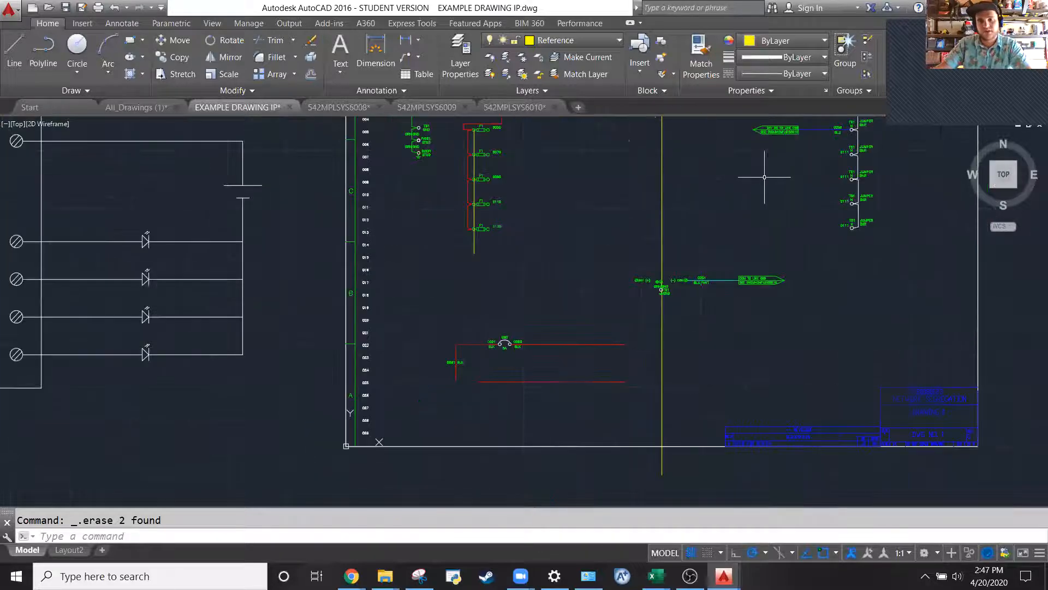
pyautogui.scroll(-2, 660, 219)
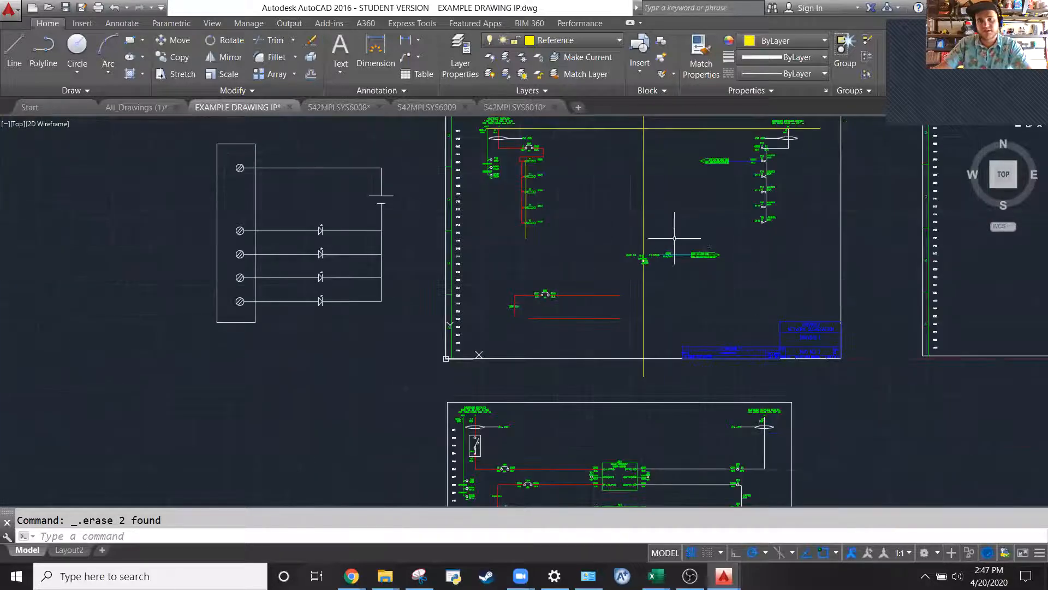
pyautogui.scroll(4, 674, 238)
pyautogui.scroll(-2, 709, 278)
pyautogui.scroll(4, 737, 273)
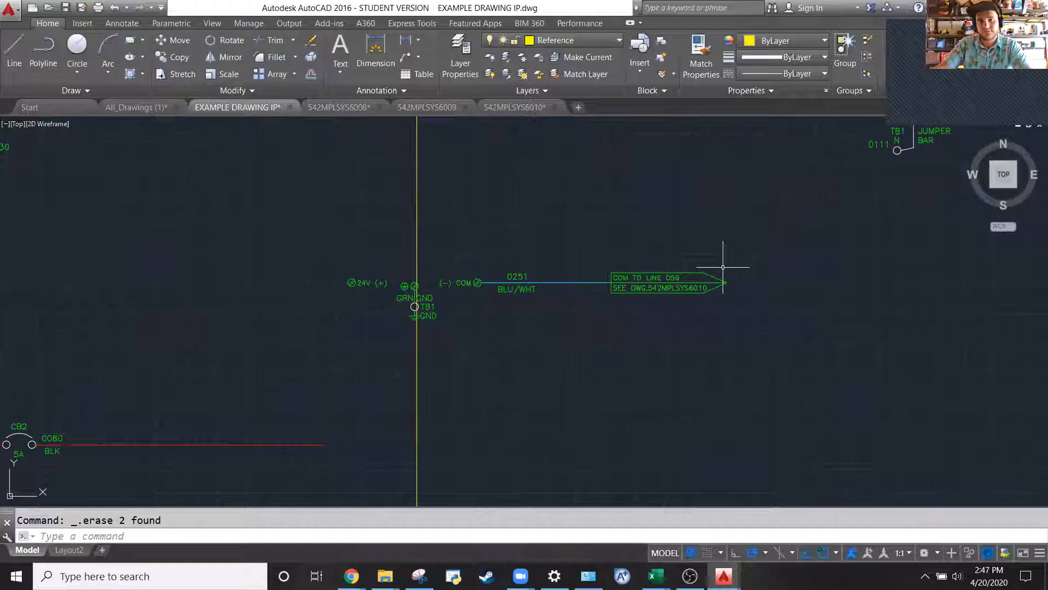
pyautogui.click(772, 356)
pyautogui.click(511, 225)
pyautogui.write('m')
pyautogui.press('Return')
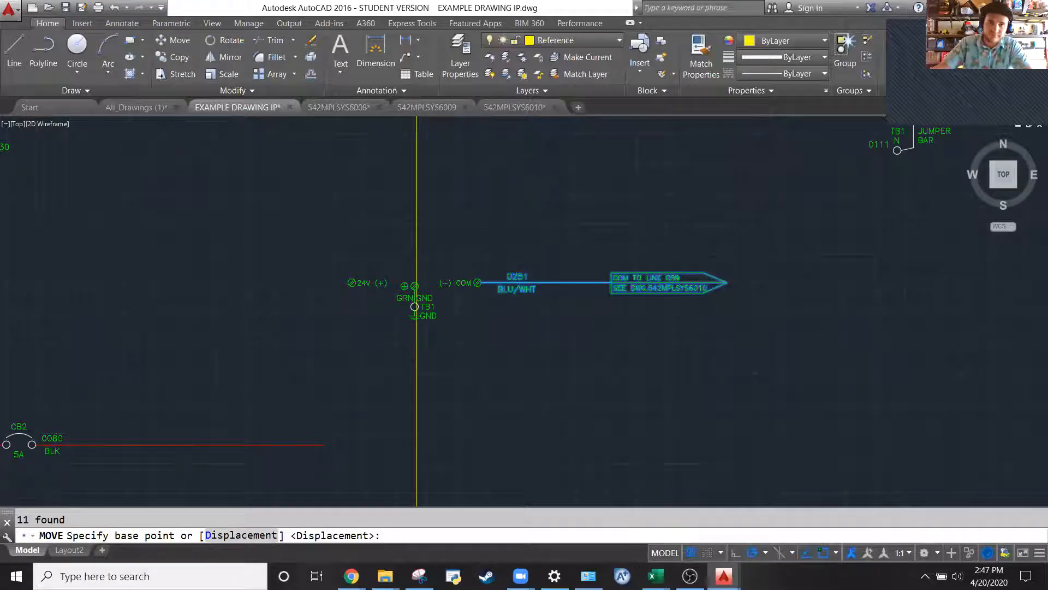
pyautogui.scroll(4, 513, 301)
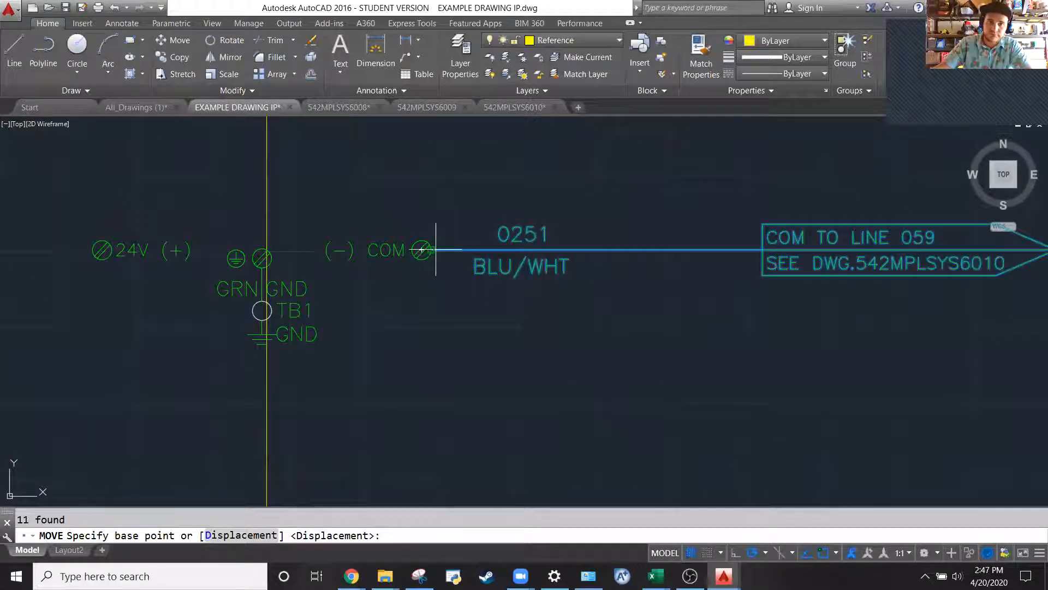
pyautogui.click(422, 250)
pyautogui.scroll(-5, 667, 363)
pyautogui.scroll(6, 445, 279)
pyautogui.click(461, 278)
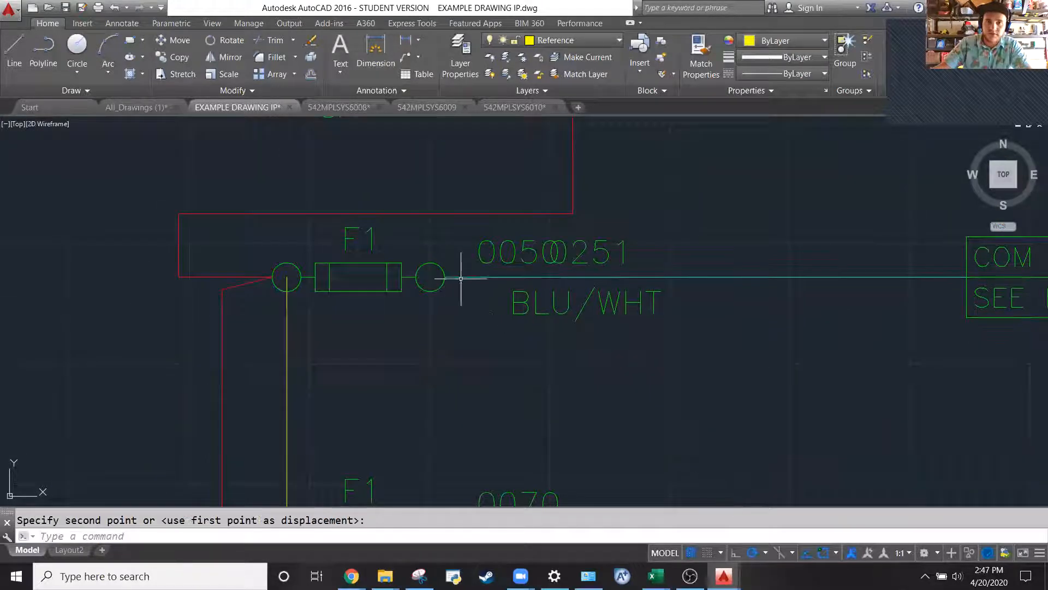
# Erase the 0050 label overlapping the 0251 wire number beside the topmost F1 fuse
pyautogui.click(516, 256)
pyautogui.click(465, 247)
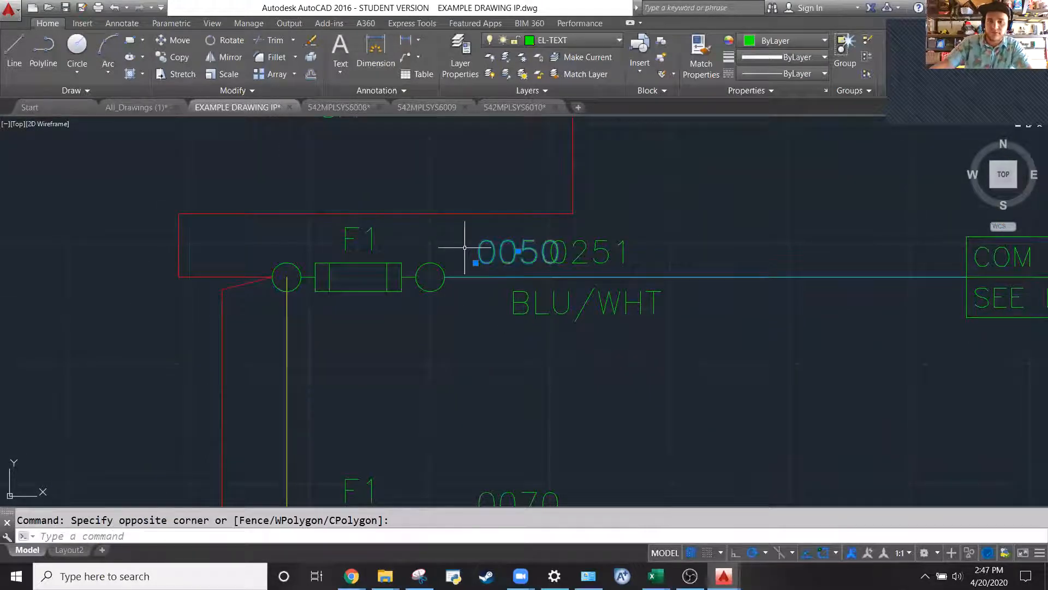
pyautogui.press('Delete')
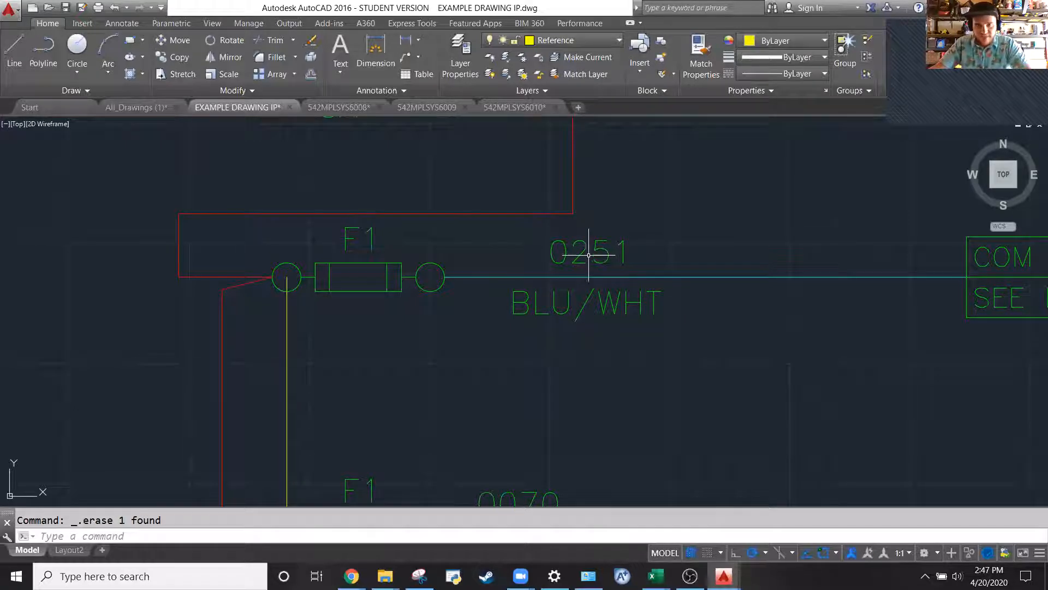
pyautogui.click(608, 311)
pyautogui.click(486, 295)
pyautogui.press('Escape')
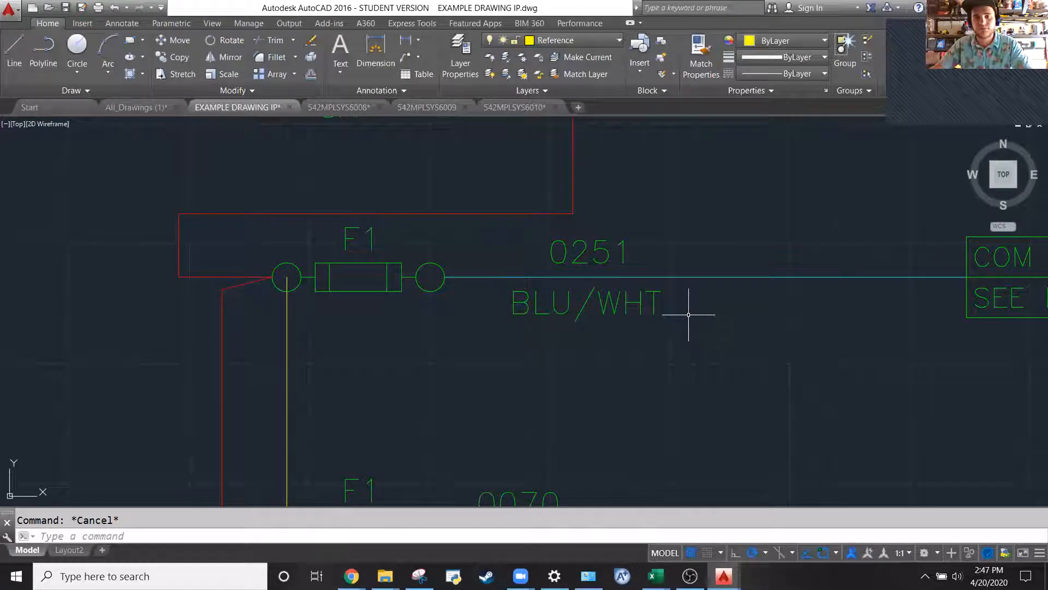
pyautogui.click(794, 305)
pyautogui.press('Escape')
# Replace COM with 120VAC in the upper text of the reference arrow fed by the topmost F1 fuse
pyautogui.scroll(-4, 362, 314)
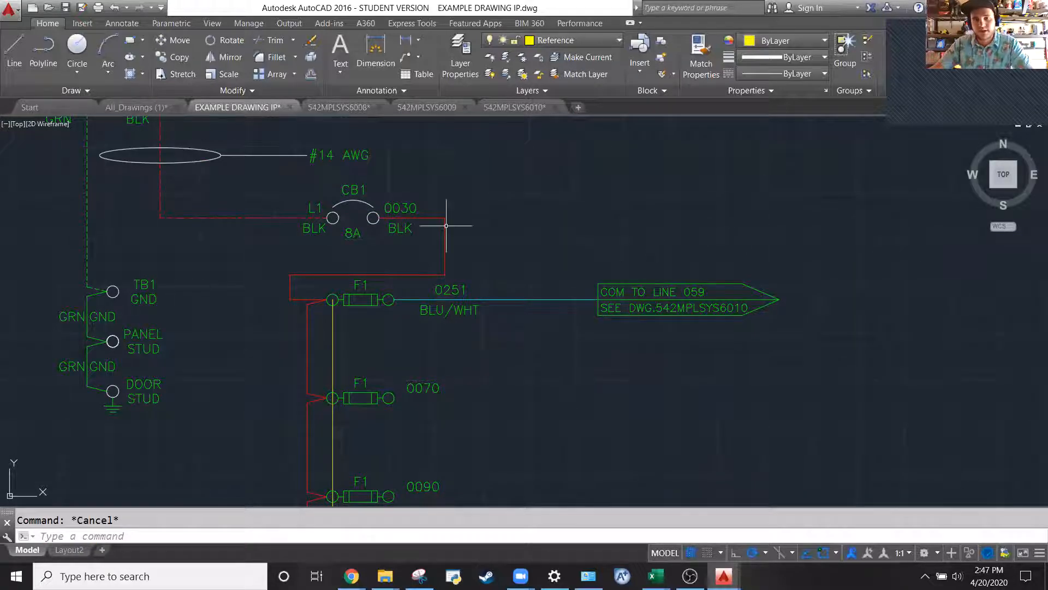
pyautogui.scroll(2, 822, 278)
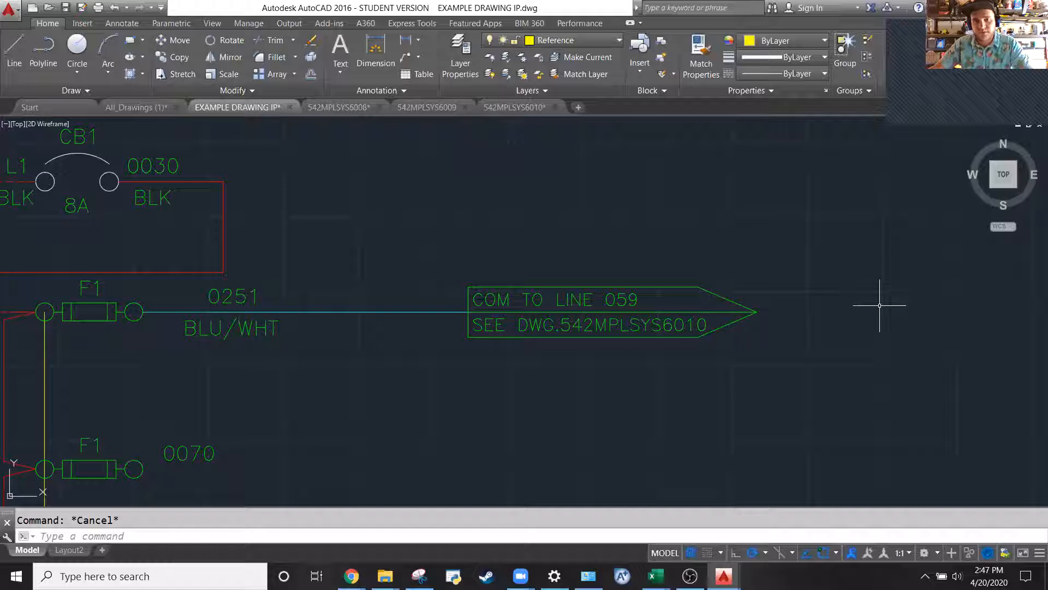
pyautogui.click(476, 299)
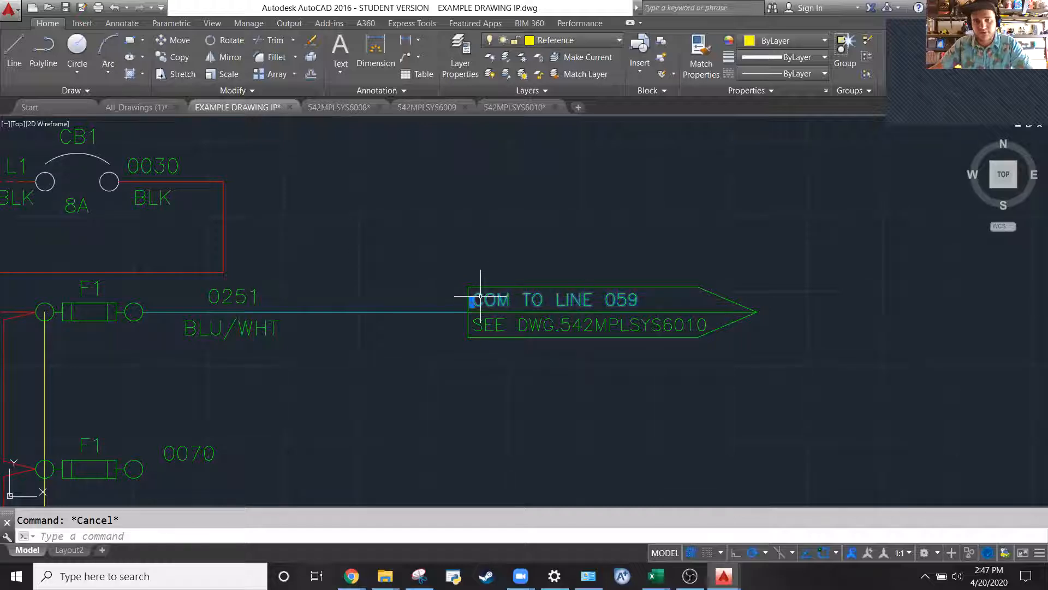
pyautogui.doubleClick(476, 299)
pyautogui.write('1')
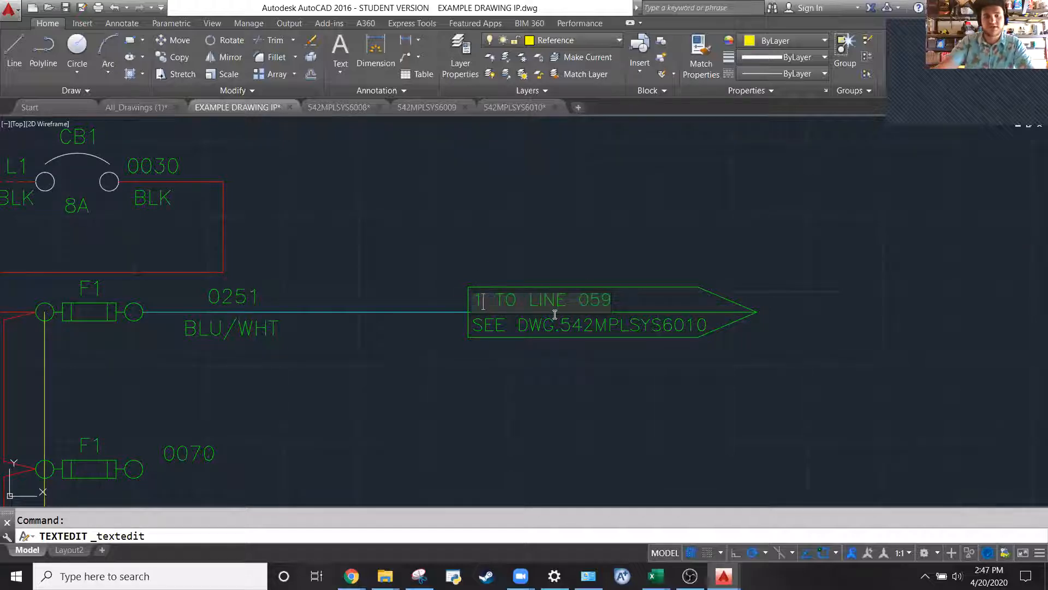
pyautogui.write('20vac')
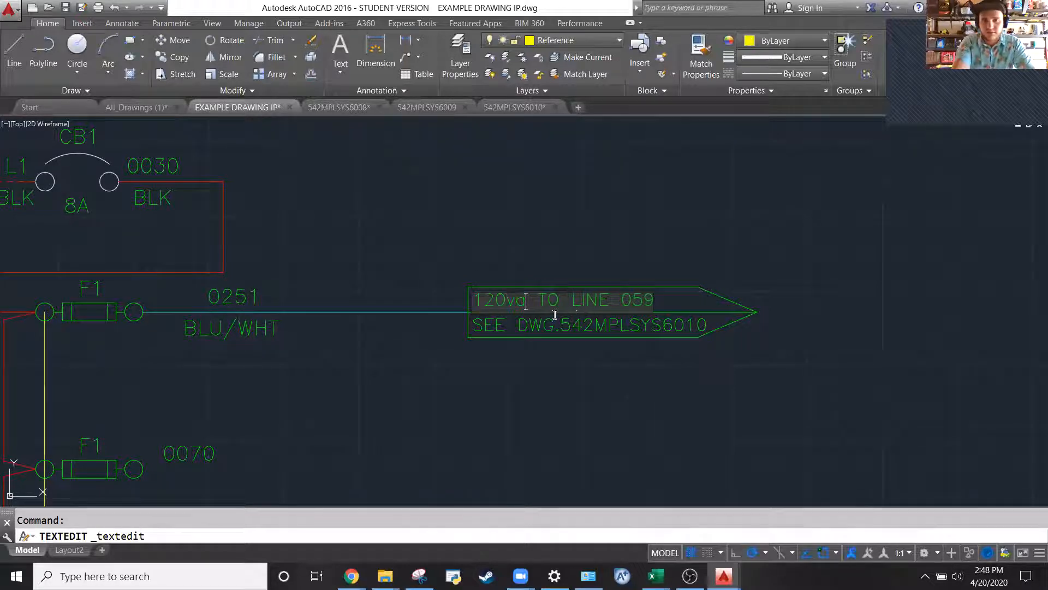
pyautogui.press('BackSpace')
pyautogui.press('BackSpace')
pyautogui.press('BackSpace')
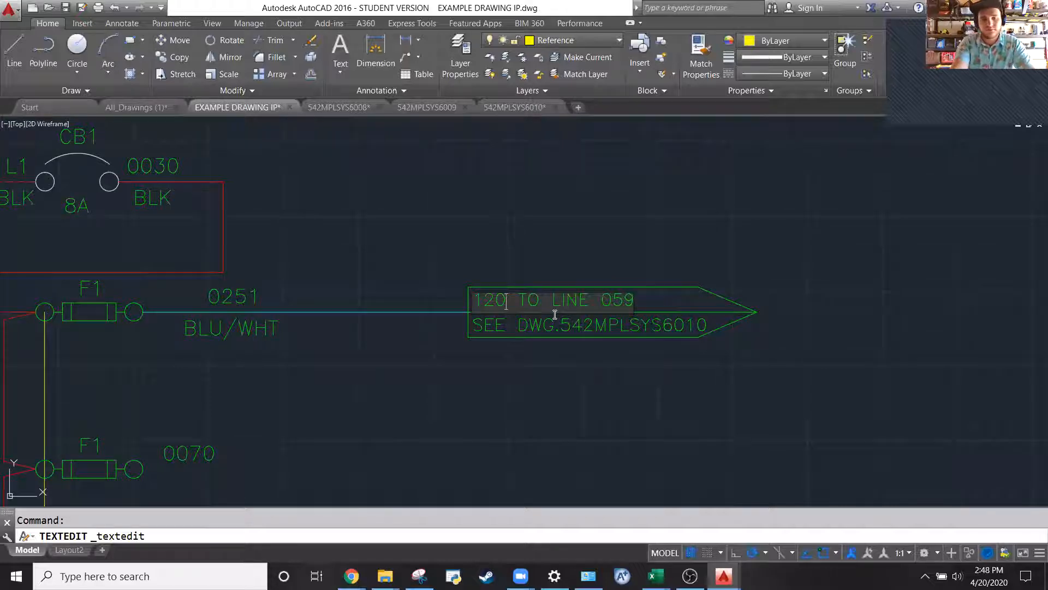
pyautogui.press('capslock')
pyautogui.write('VAC')
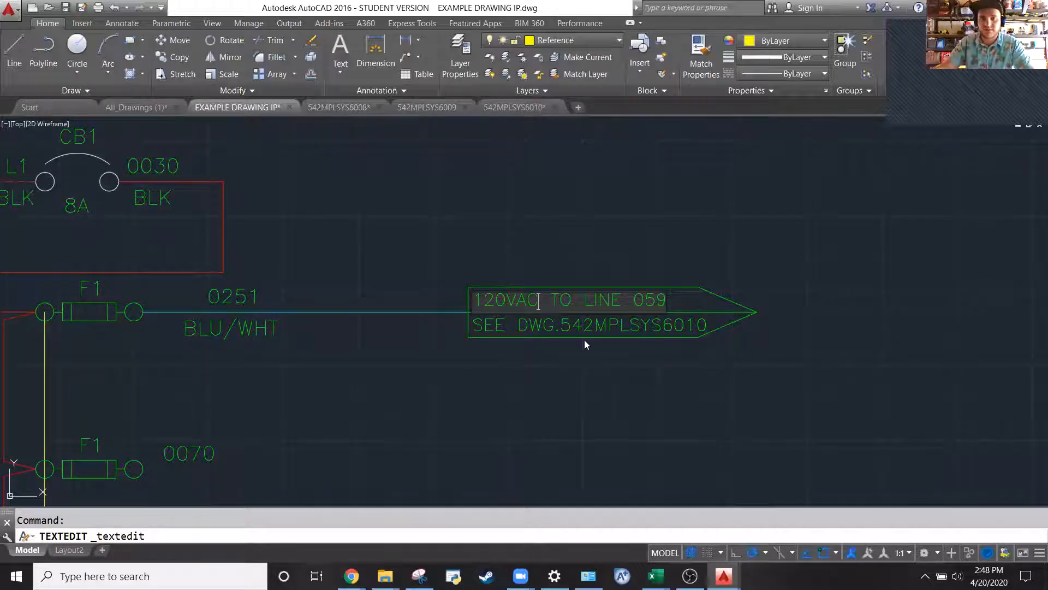
# Examine the line numbering on the first sheet and the blank second sheet to check the fuse arrow's line reference
pyautogui.scroll(-5, 692, 338)
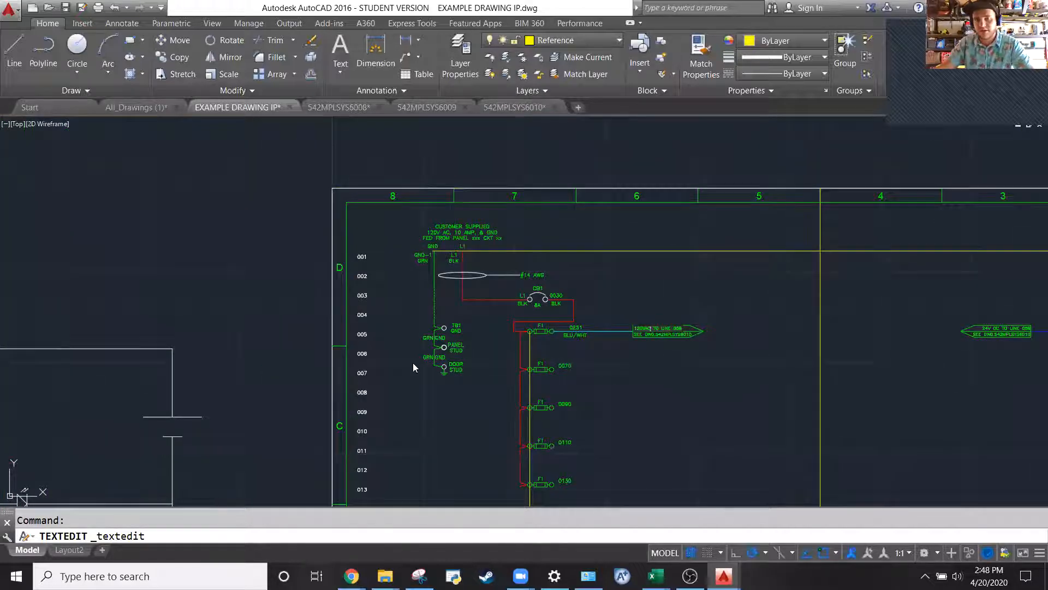
pyautogui.scroll(-5, 210, 370)
pyautogui.scroll(4, 588, 333)
pyautogui.scroll(2, 541, 358)
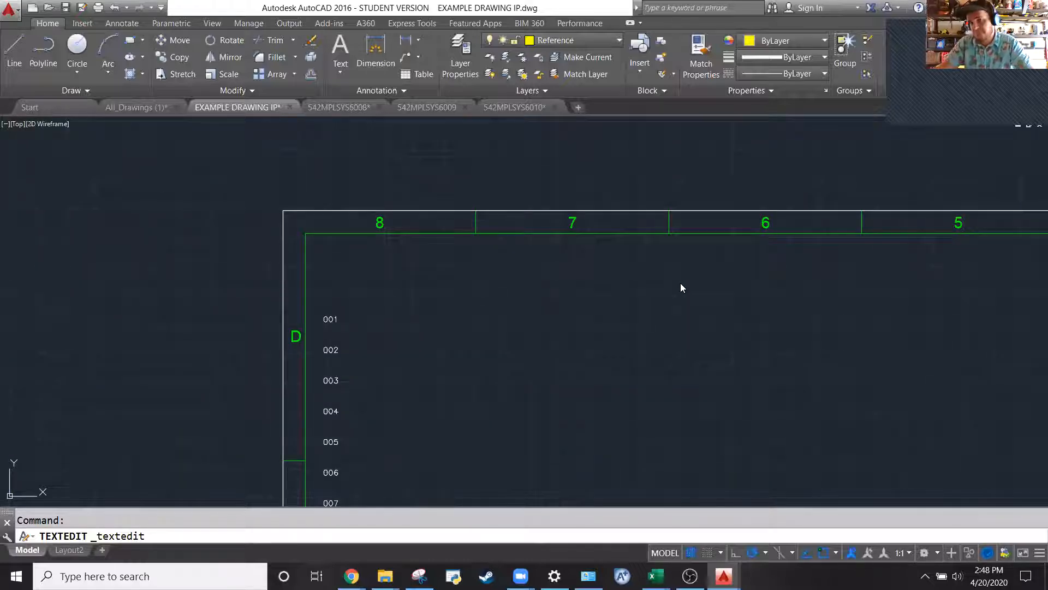
pyautogui.scroll(-4, 437, 305)
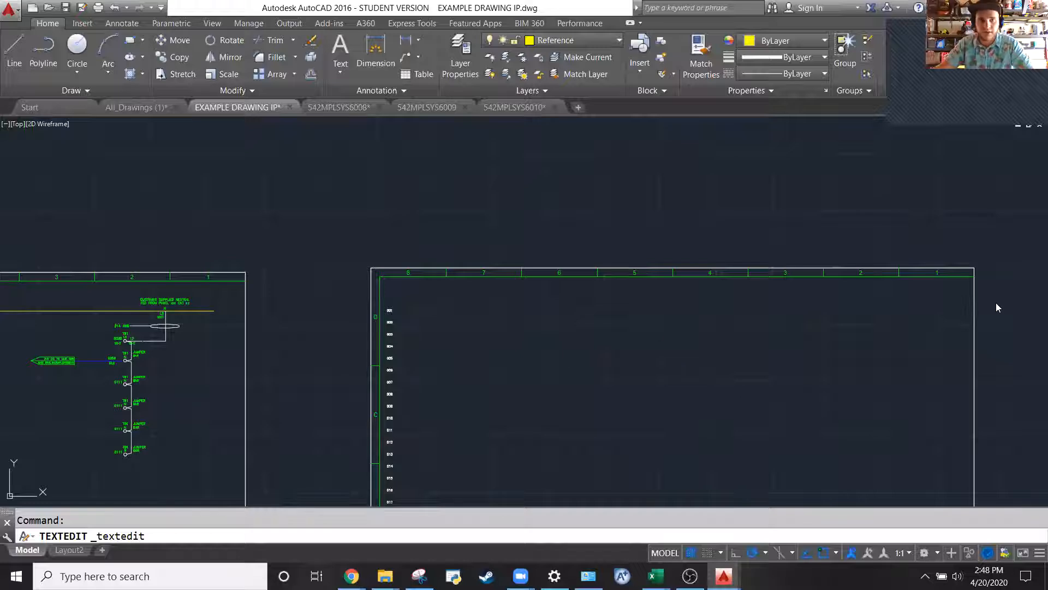
pyautogui.scroll(-2, 994, 301)
pyautogui.scroll(7, 230, 349)
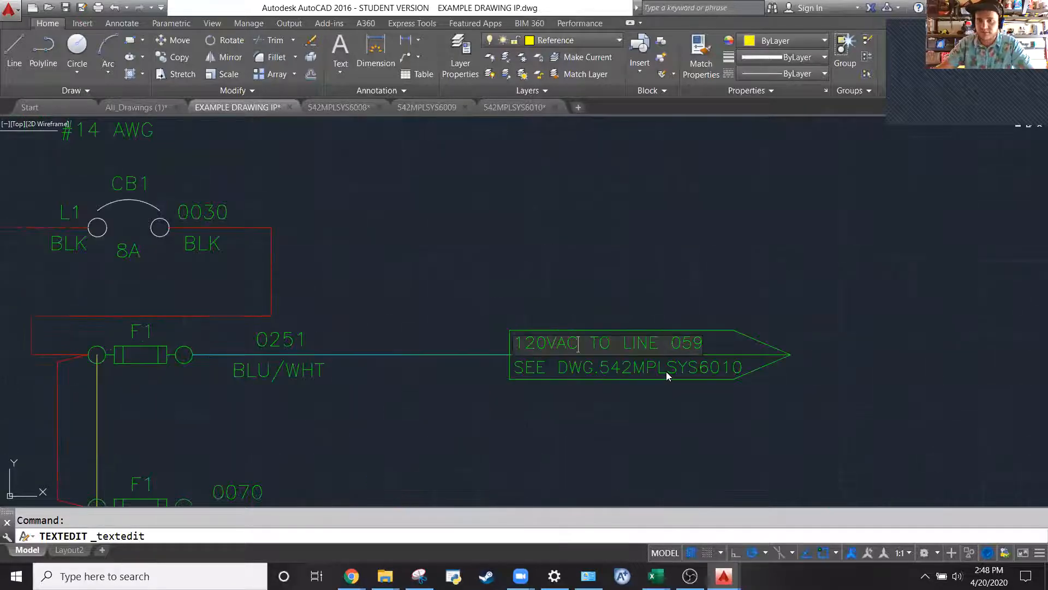
pyautogui.scroll(-8, 492, 348)
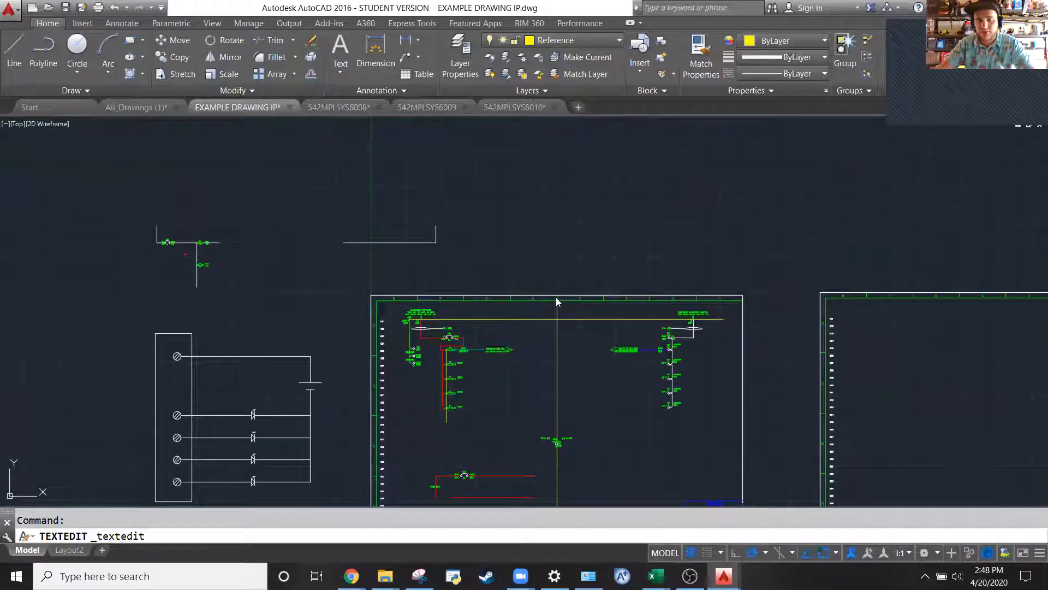
pyautogui.scroll(-2, 724, 244)
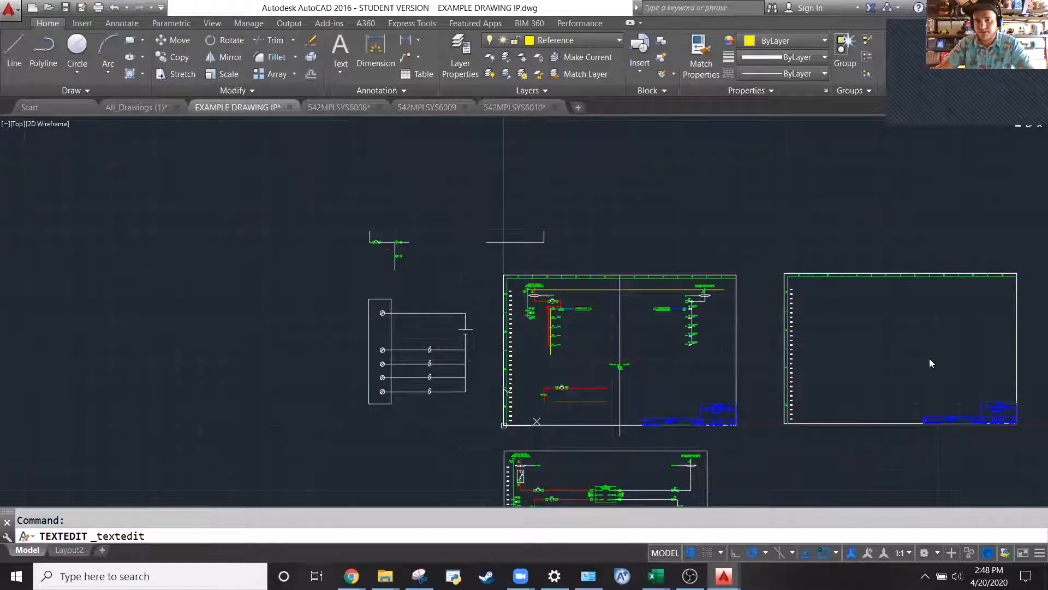
pyautogui.scroll(12, 514, 413)
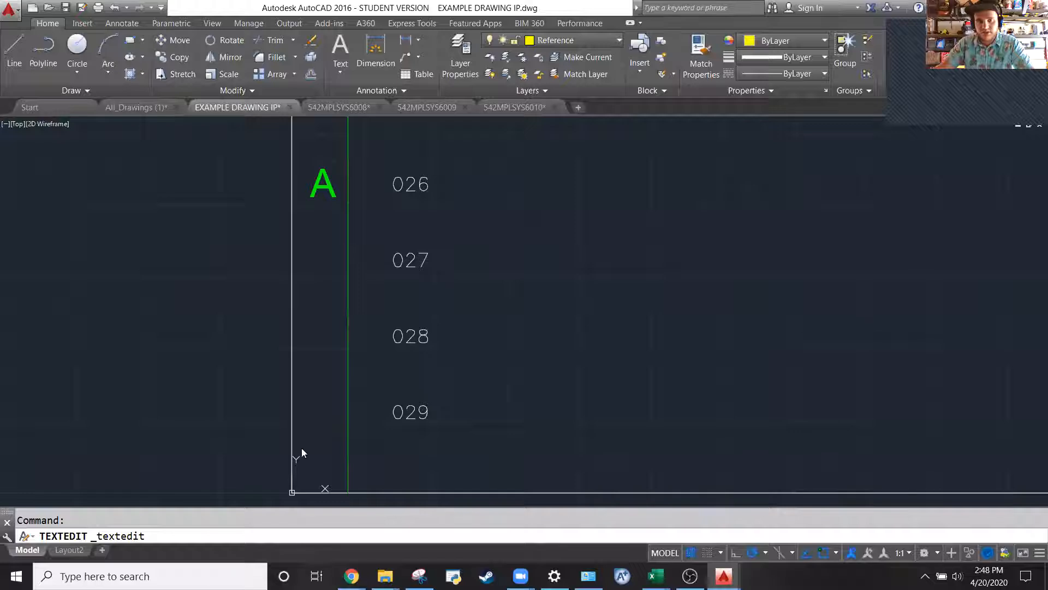
pyautogui.scroll(-10, 309, 445)
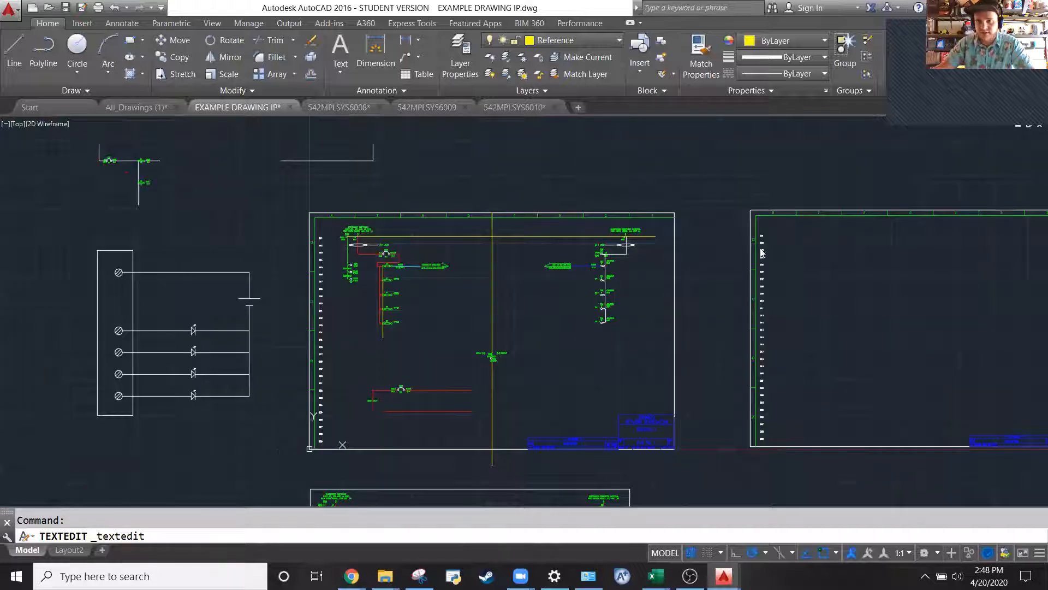
pyautogui.scroll(4, 763, 253)
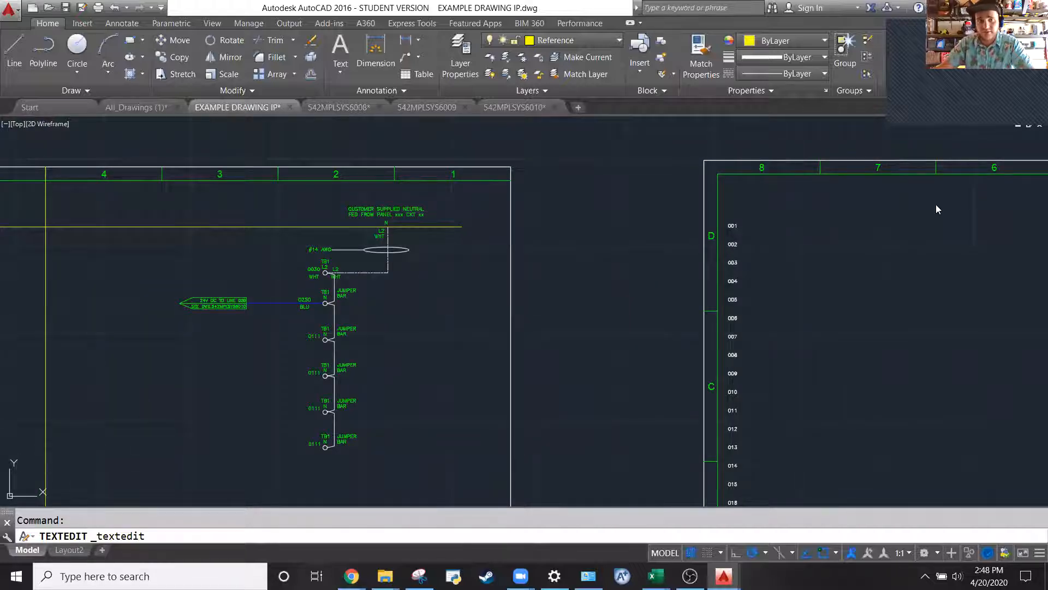
pyautogui.scroll(-4, 936, 204)
pyautogui.scroll(10, 567, 249)
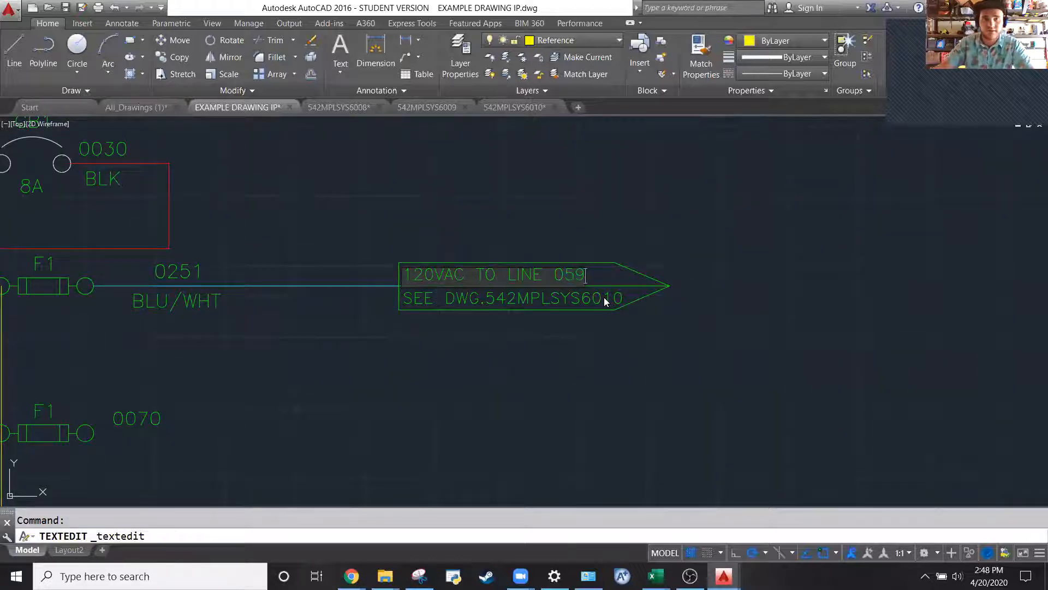
pyautogui.click(561, 406)
# Check the second sheet's title block for the drawing name that the fuse arrow should reference
pyautogui.scroll(2, 537, 308)
pyautogui.scroll(-4, 396, 189)
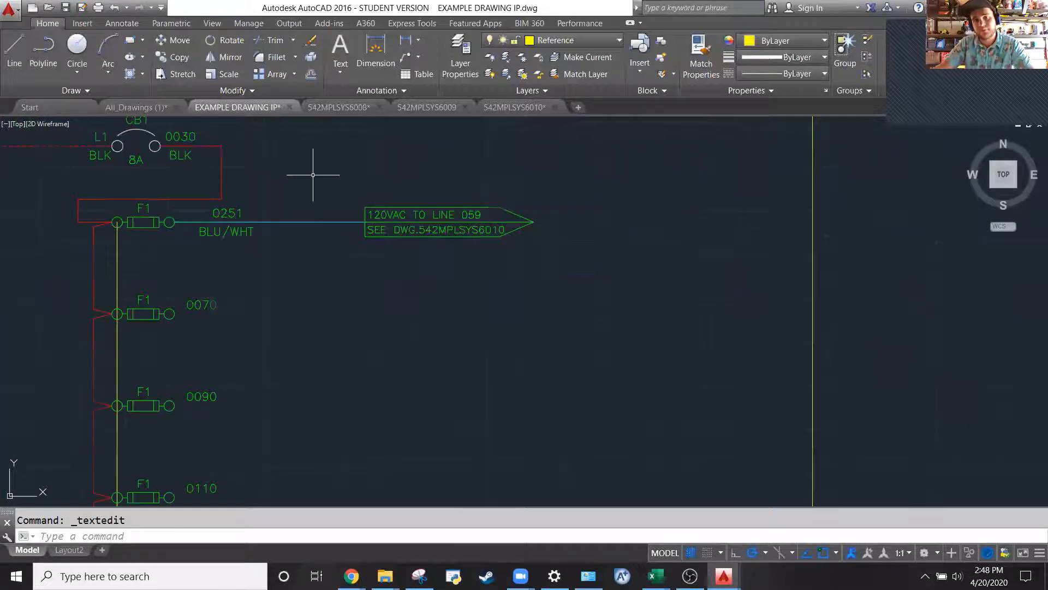
pyautogui.click(465, 228)
pyautogui.scroll(-6, 258, 201)
pyautogui.scroll(-4, 257, 201)
pyautogui.scroll(6, 645, 303)
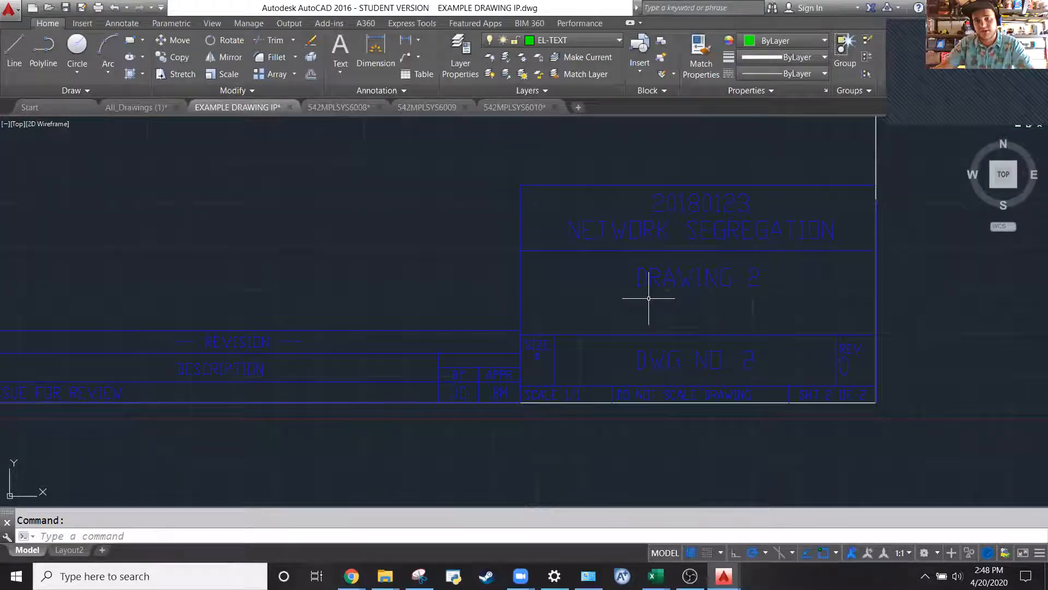
pyautogui.scroll(-6, 874, 338)
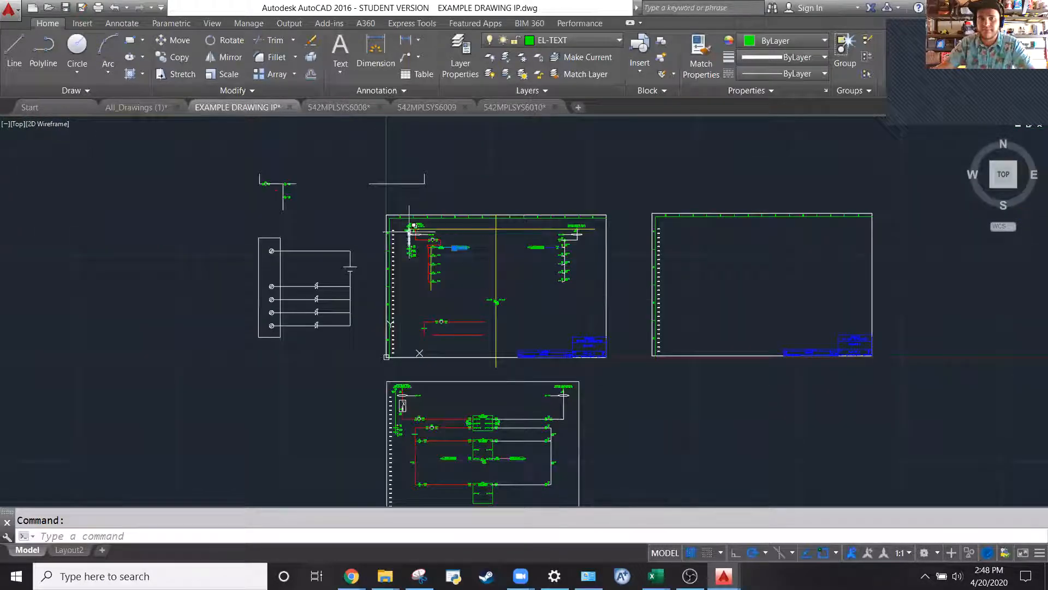
pyautogui.scroll(2, 446, 250)
pyautogui.scroll(8, 443, 249)
pyautogui.press('Escape')
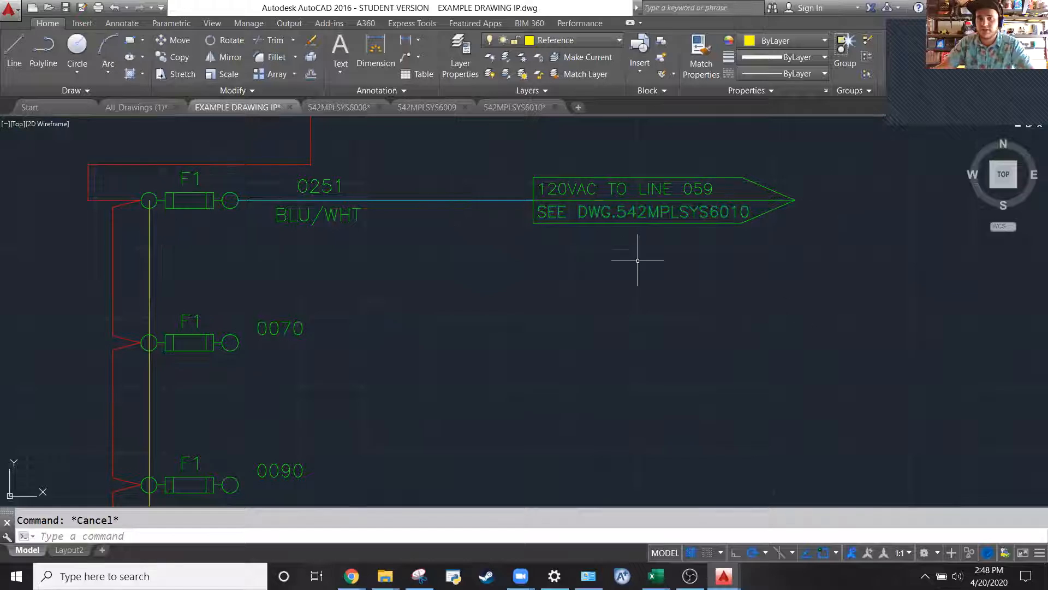
# Change the lower text of the 120VAC fuse reference arrow to SEE DRAWING 2
pyautogui.click(612, 208)
pyautogui.doubleClick(604, 209)
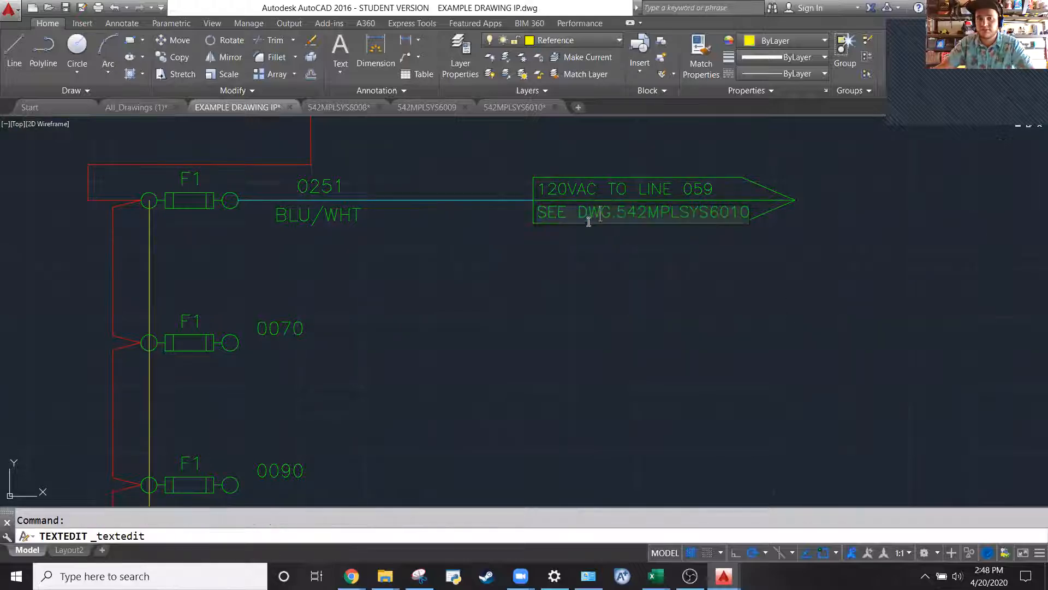
pyautogui.write('FRSW')
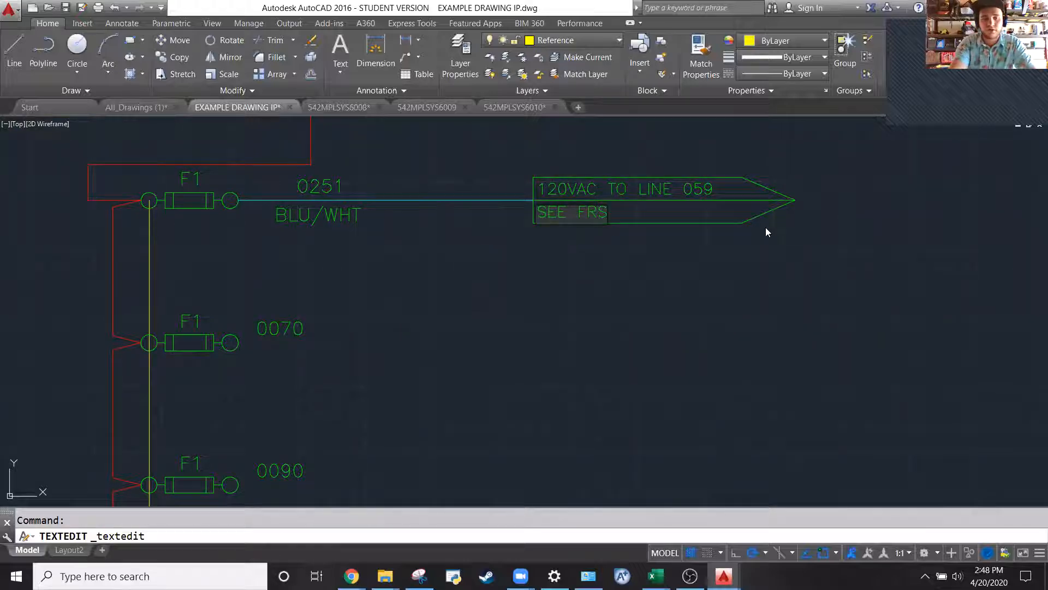
pyautogui.press('BackSpace')
pyautogui.press('BackSpace')
pyautogui.press('BackSpace')
pyautogui.press('BackSpace')
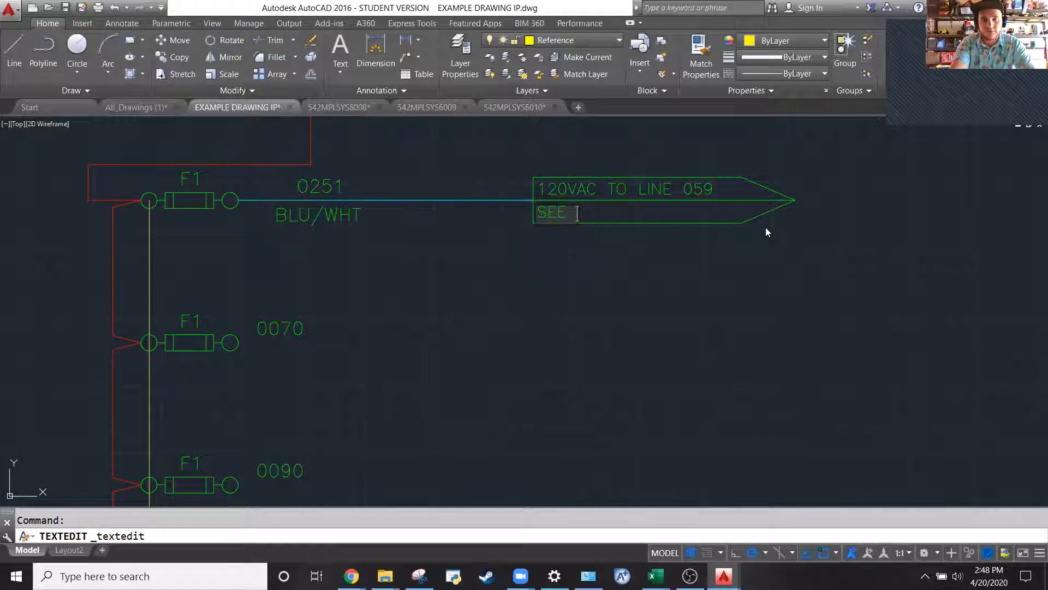
pyautogui.write('DRAWING 2')
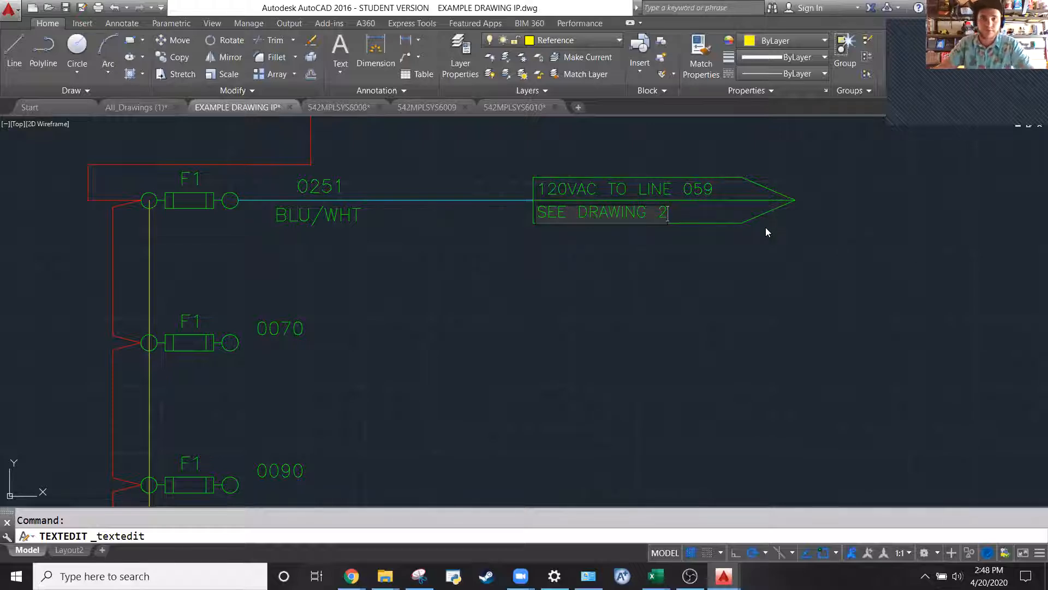
pyautogui.press('Return')
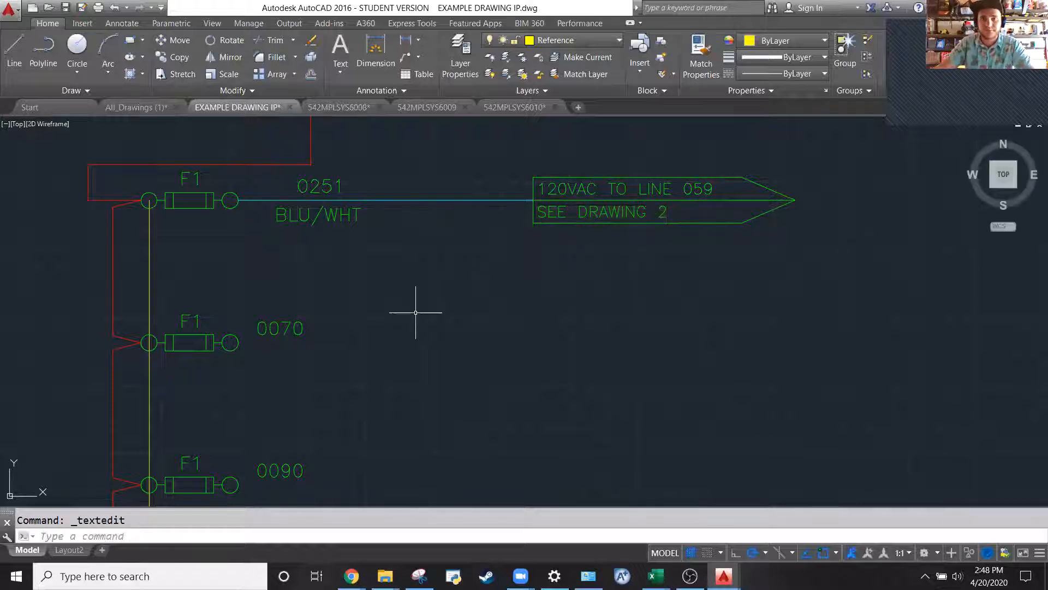
pyautogui.scroll(-2, 228, 344)
pyautogui.click(629, 346)
pyautogui.press('Escape')
# Change the upper text of the reference arrow on the 0250 TB1 neutral wire to 120 VAC TO LINE 030
pyautogui.scroll(-4, 221, 280)
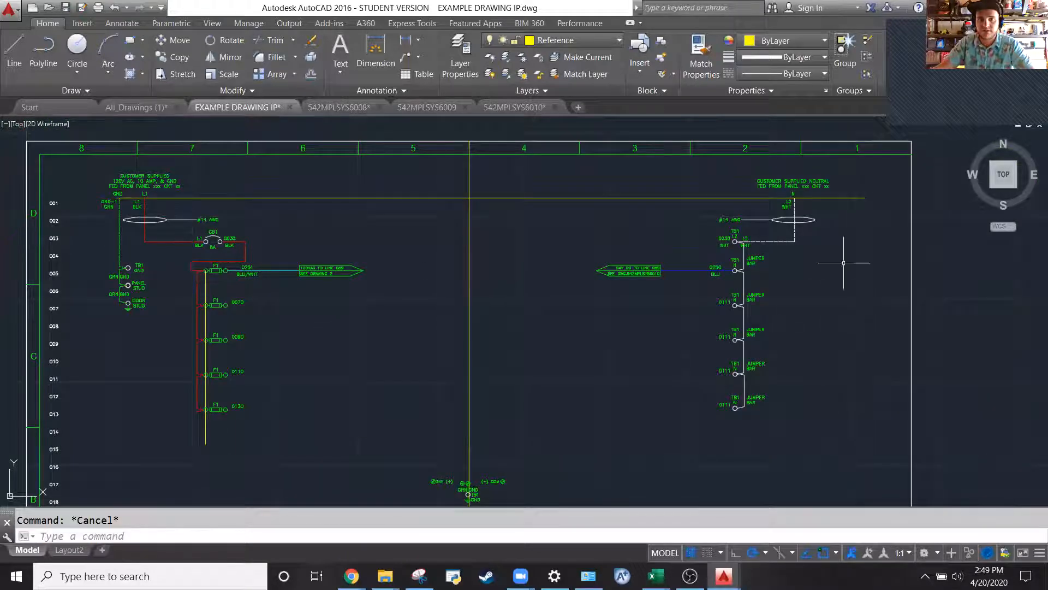
pyautogui.scroll(4, 641, 268)
pyautogui.click(588, 266)
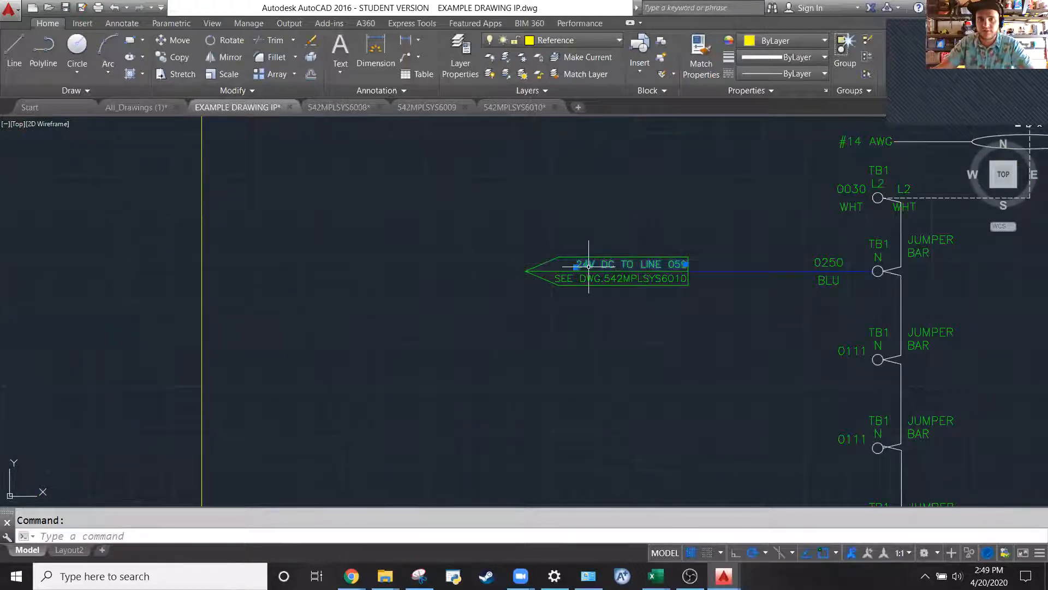
pyautogui.doubleClick(595, 266)
pyautogui.moveTo(617, 266); pyautogui.dragTo(567, 266)
pyautogui.write('120 VA')
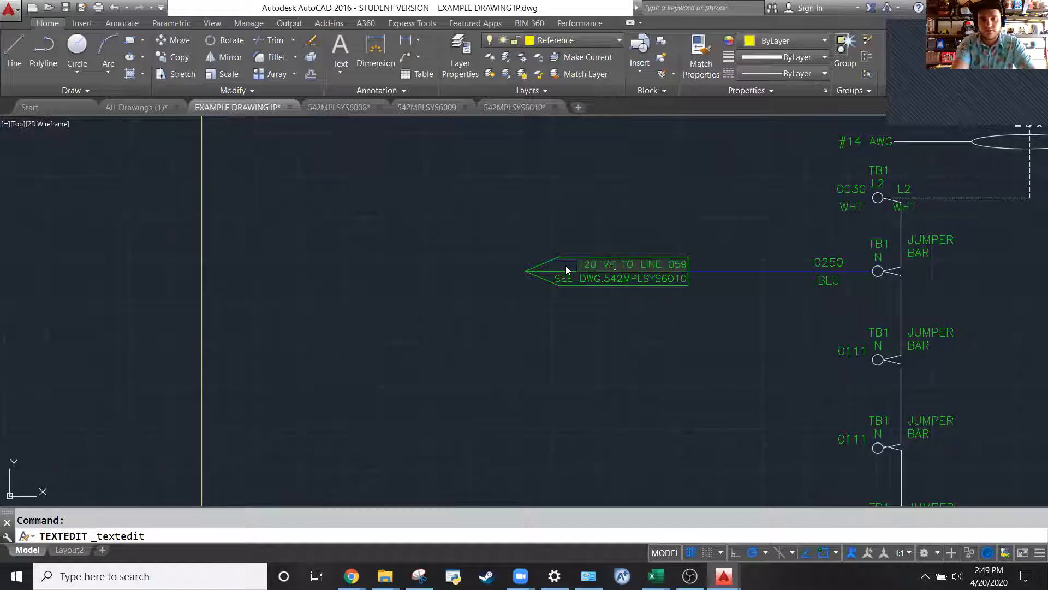
pyautogui.write('C')
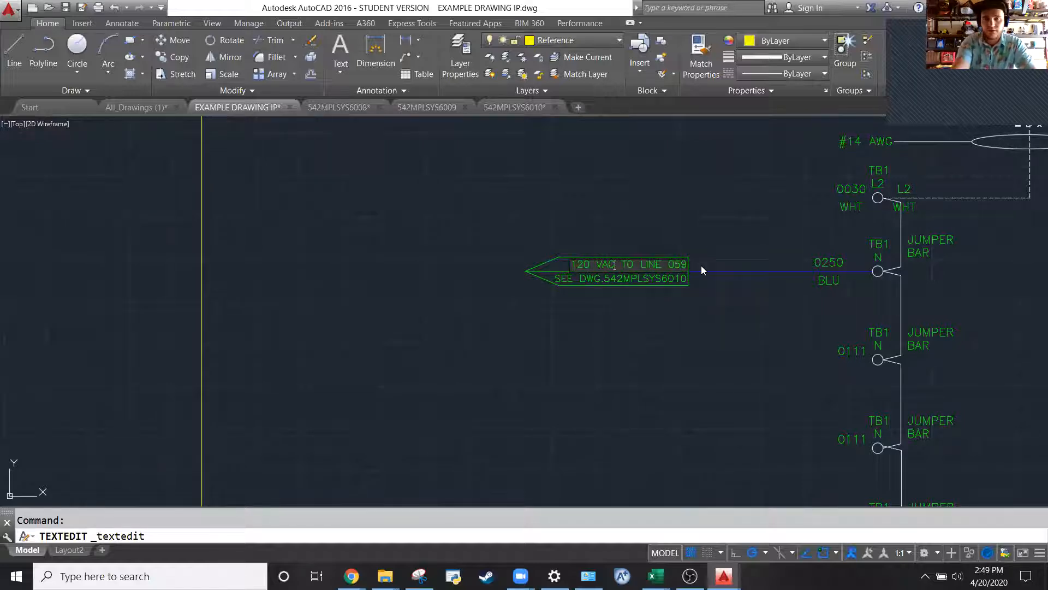
pyautogui.press('End')
pyautogui.press('BackSpace')
pyautogui.press('BackSpace')
pyautogui.write('30')
# Change the lower text of the TB1 neutral reference arrow to SEE DRAWING 2
pyautogui.tripleClick(590, 279)
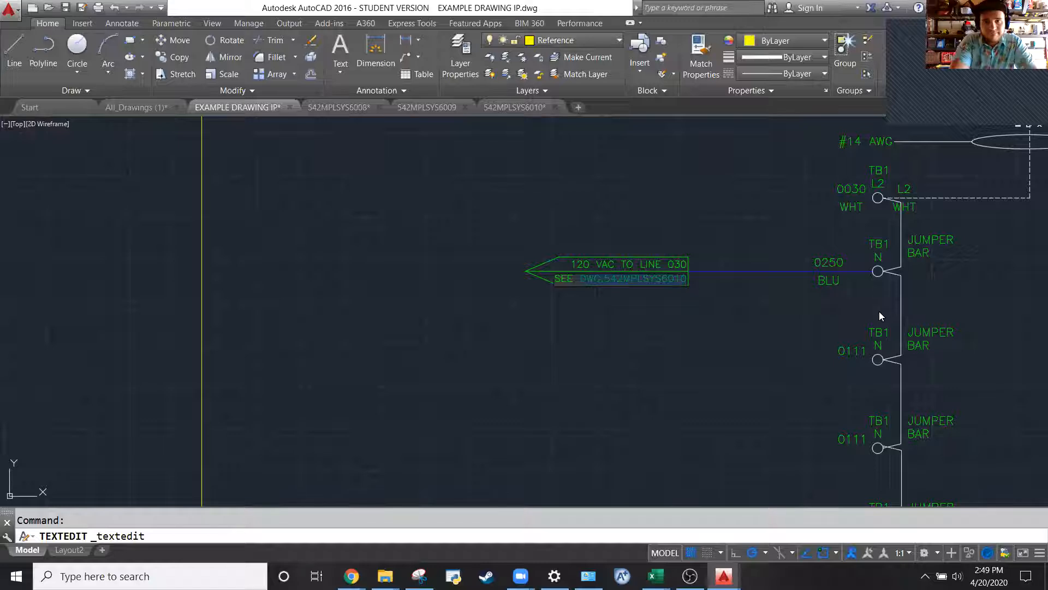
pyautogui.write('SEE DRAWING 2')
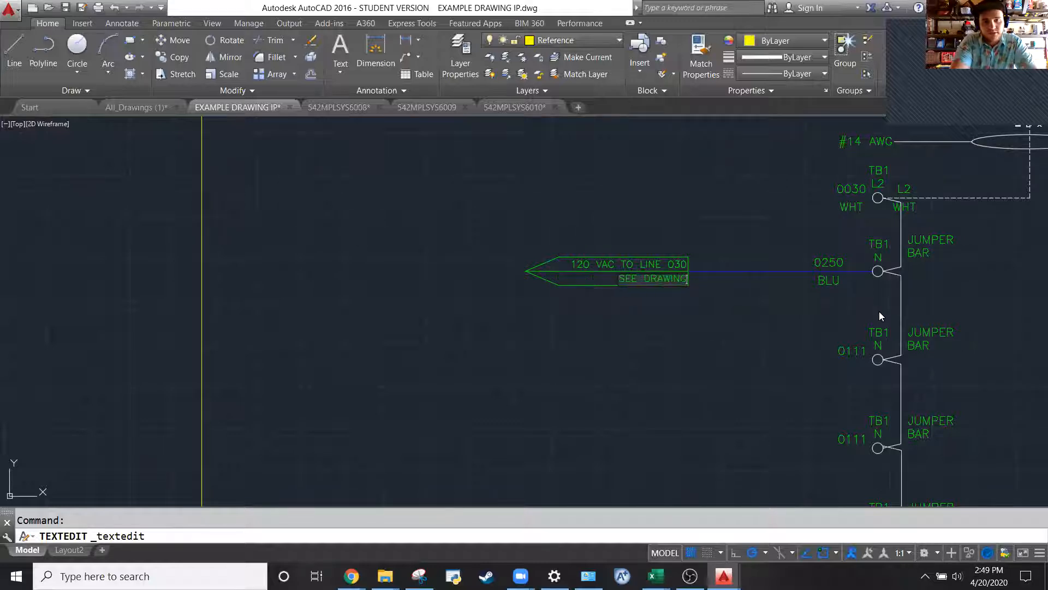
pyautogui.click(918, 361)
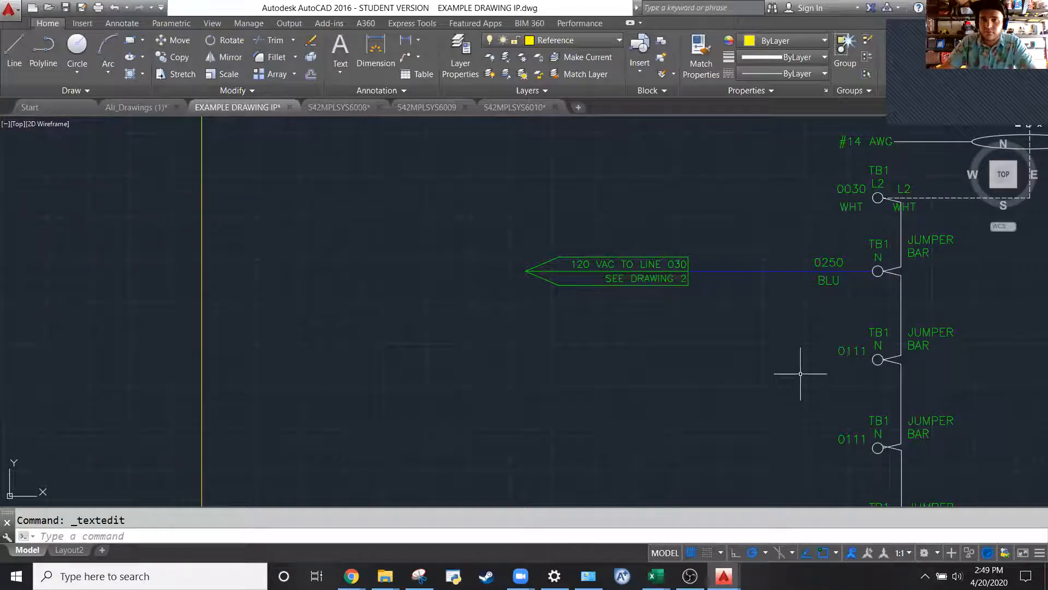
pyautogui.scroll(-4, 886, 229)
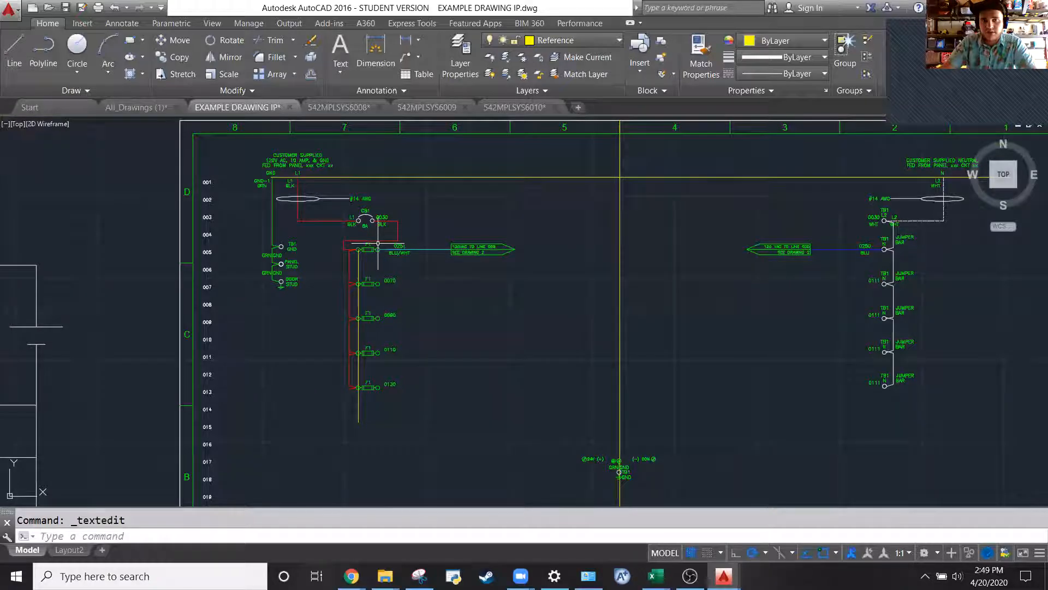
pyautogui.click(378, 244)
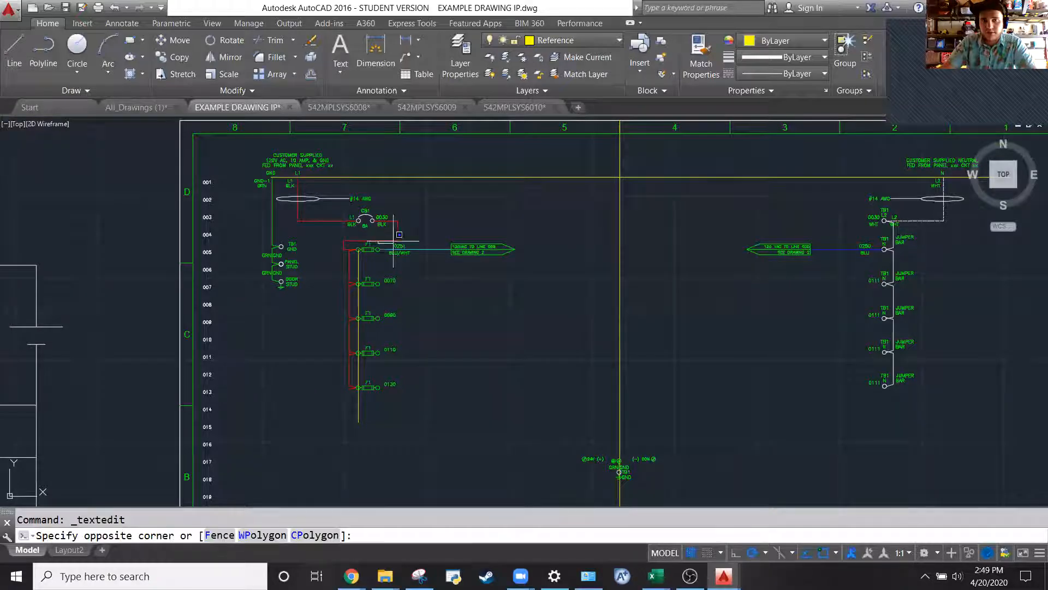
pyautogui.click(876, 261)
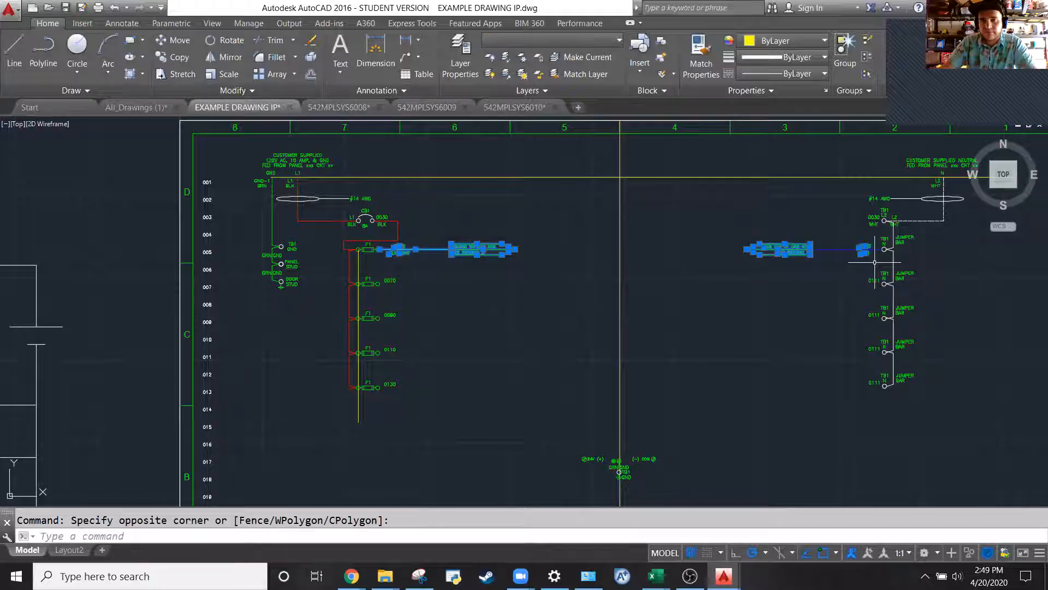
pyautogui.scroll(-7, 223, 307)
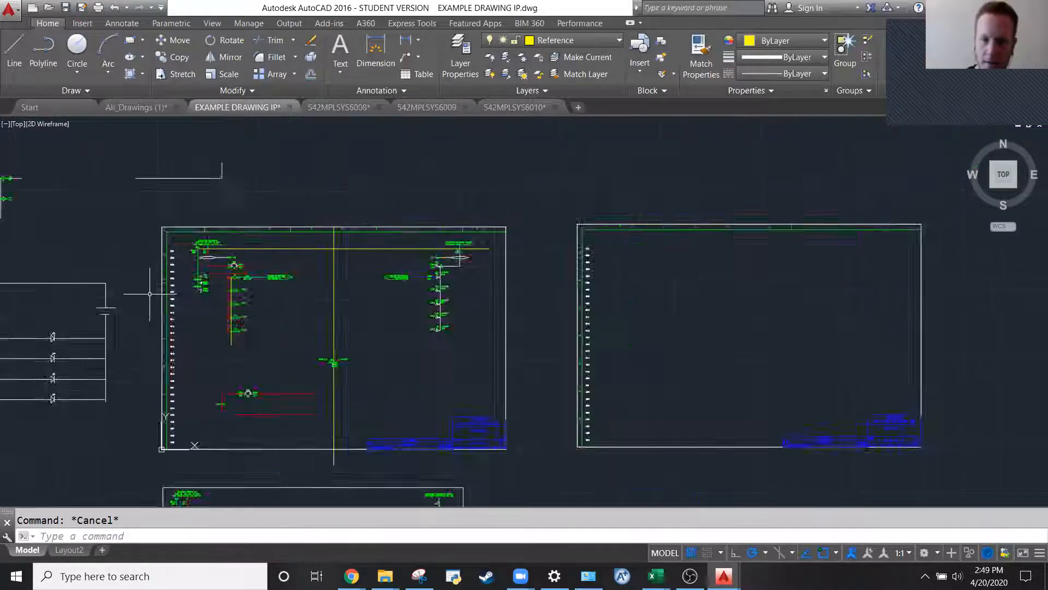
pyautogui.scroll(5, 214, 298)
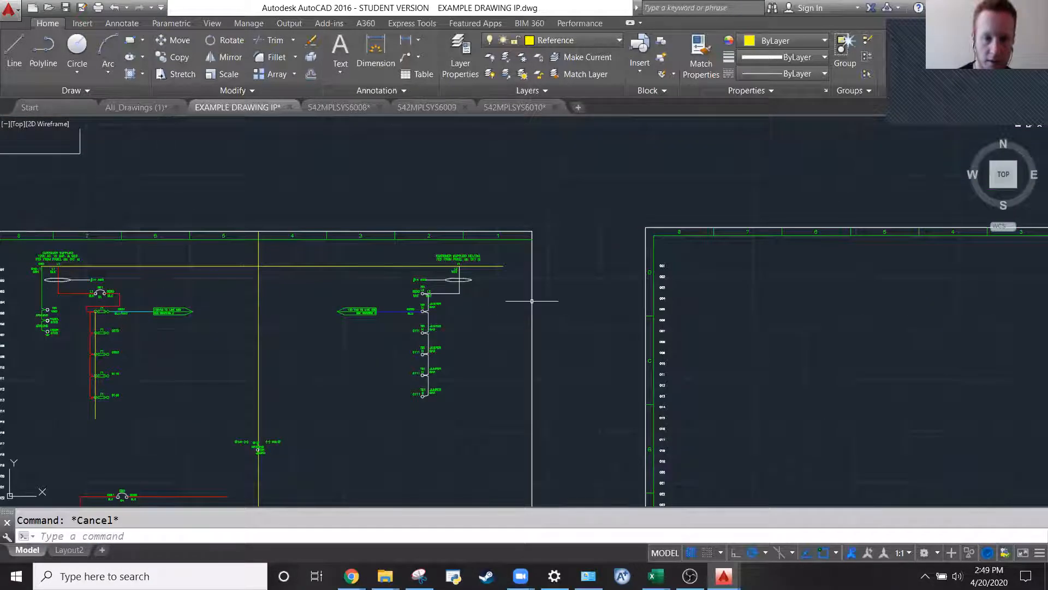
pyautogui.scroll(-4, 195, 325)
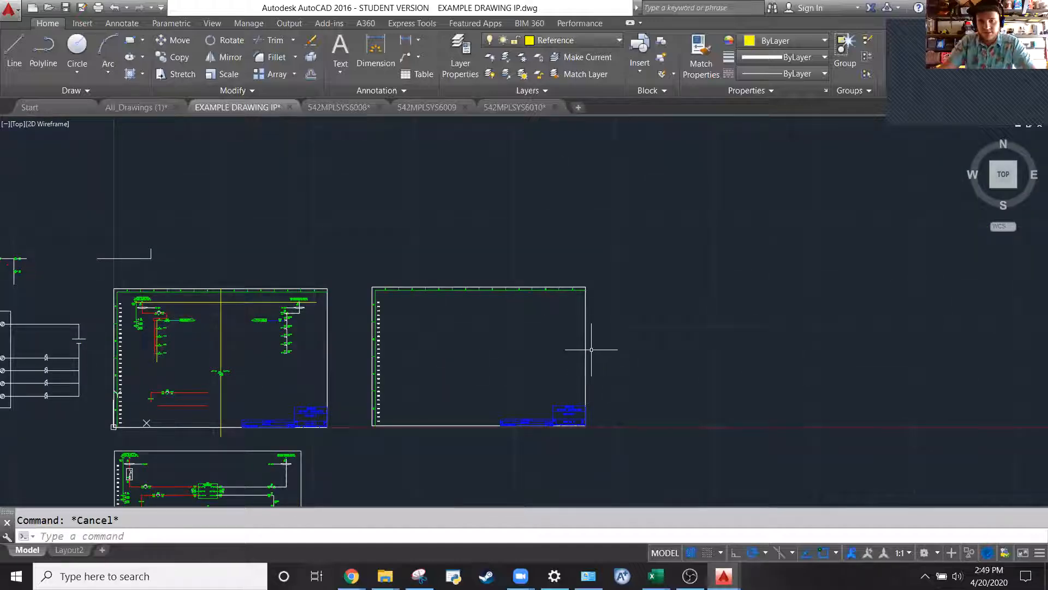
# Draw a horizontal reference line on the second sheet from line number 001 across to column 1
pyautogui.write('l')
pyautogui.press('Return')
pyautogui.scroll(5, 449, 330)
pyautogui.scroll(-4, 491, 306)
pyautogui.scroll(5, 273, 303)
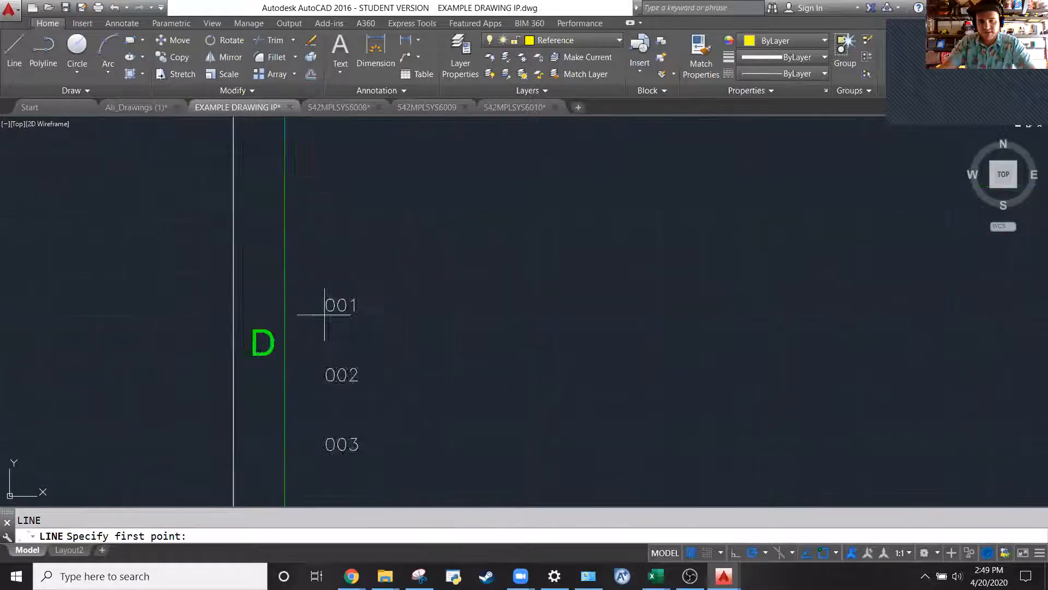
pyautogui.scroll(2, 338, 315)
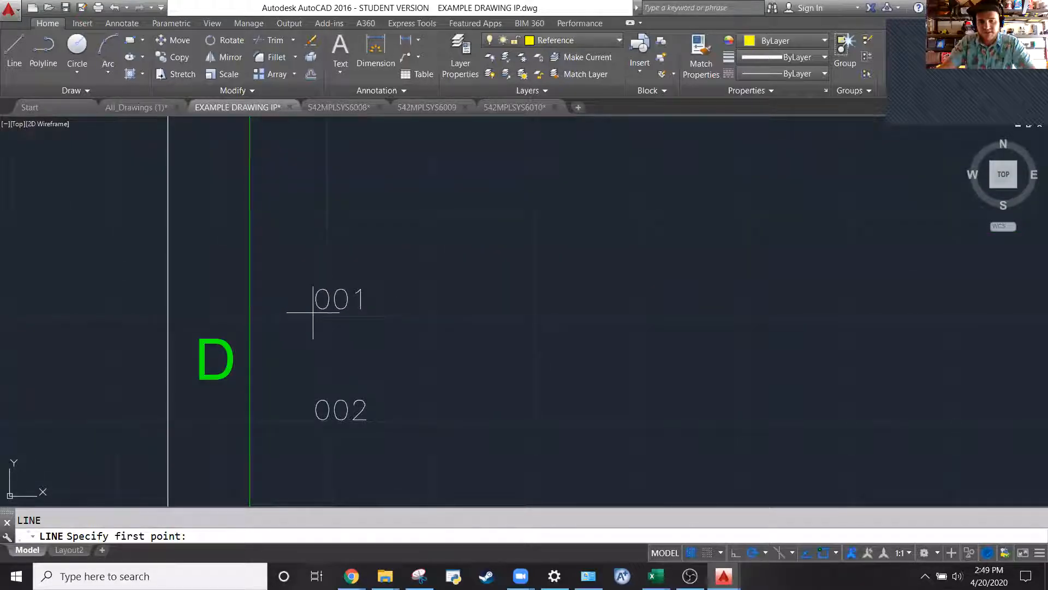
pyautogui.click(314, 311)
pyautogui.scroll(-5, 314, 313)
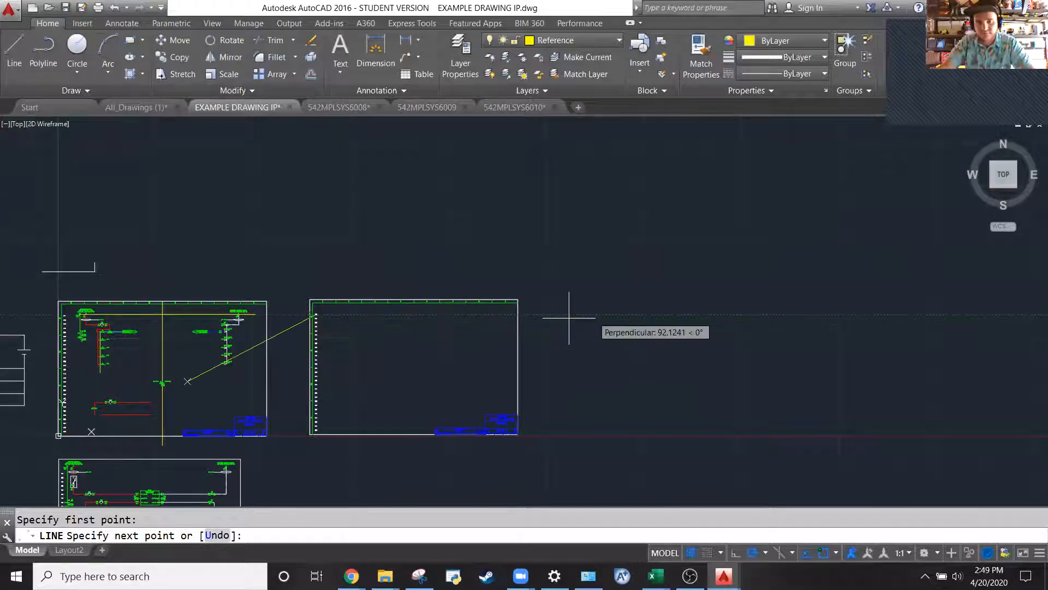
pyautogui.scroll(4, 485, 313)
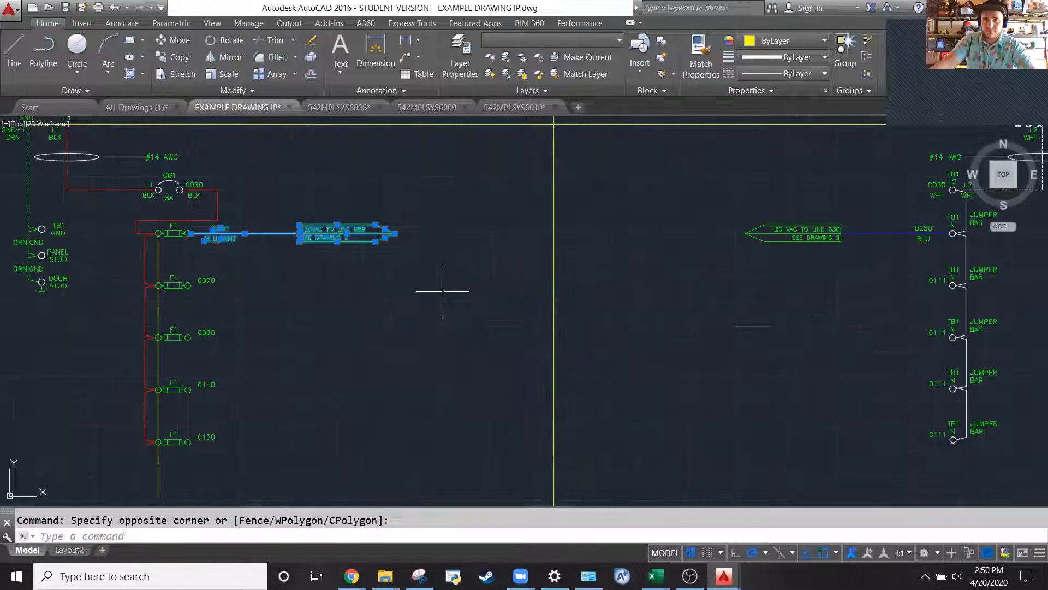
# Copy the 0251 and 0250 wires with their labels and reference arrows from the first sheet to line 003 of the second sheet
pyautogui.scroll(2, 950, 235)
pyautogui.click(913, 267)
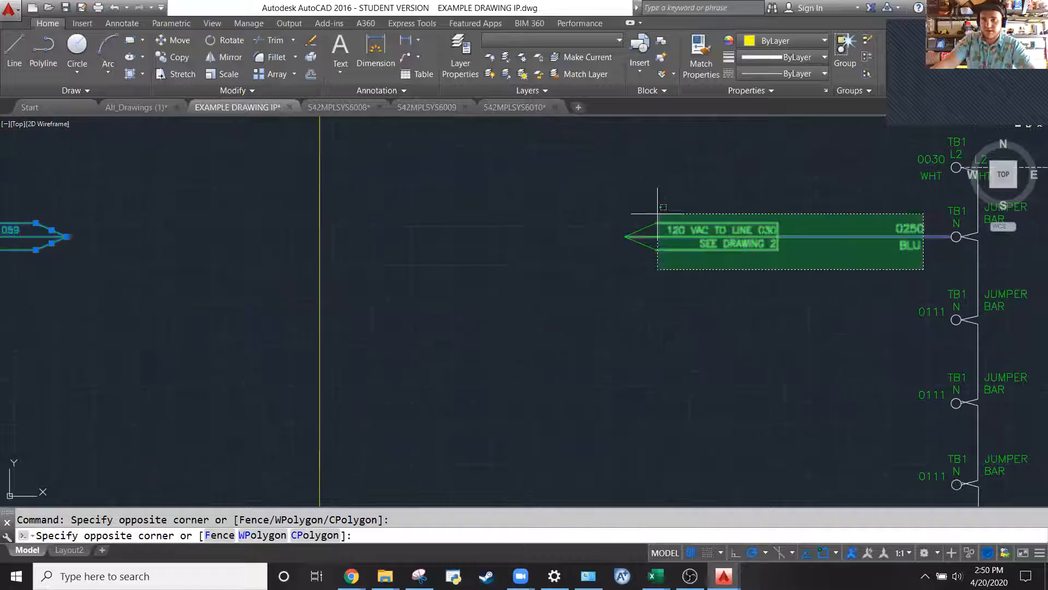
pyautogui.click(562, 196)
pyautogui.scroll(-2, 816, 200)
pyautogui.write('co')
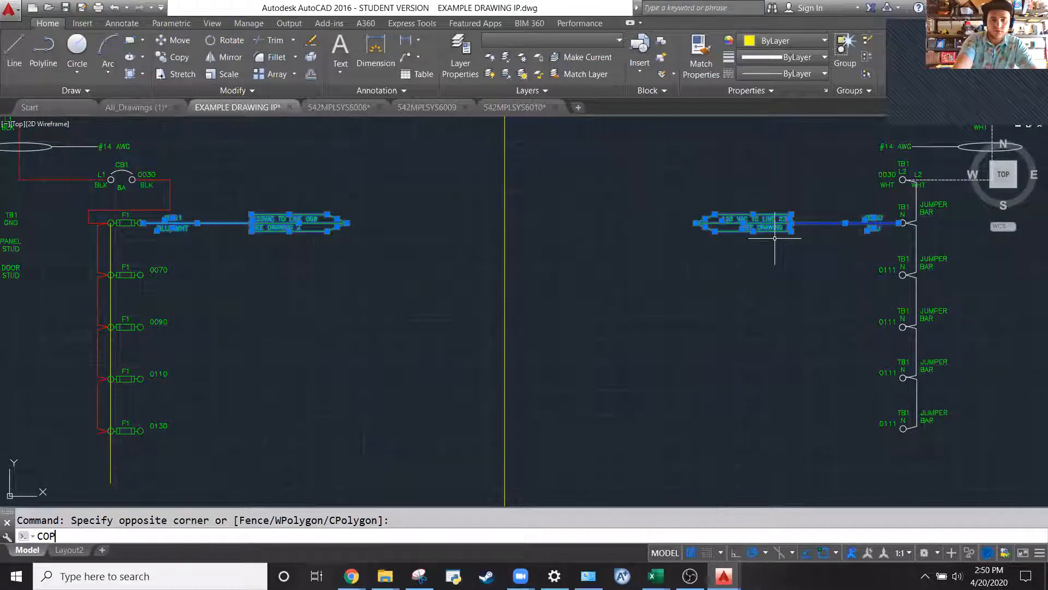
pyautogui.press('Return')
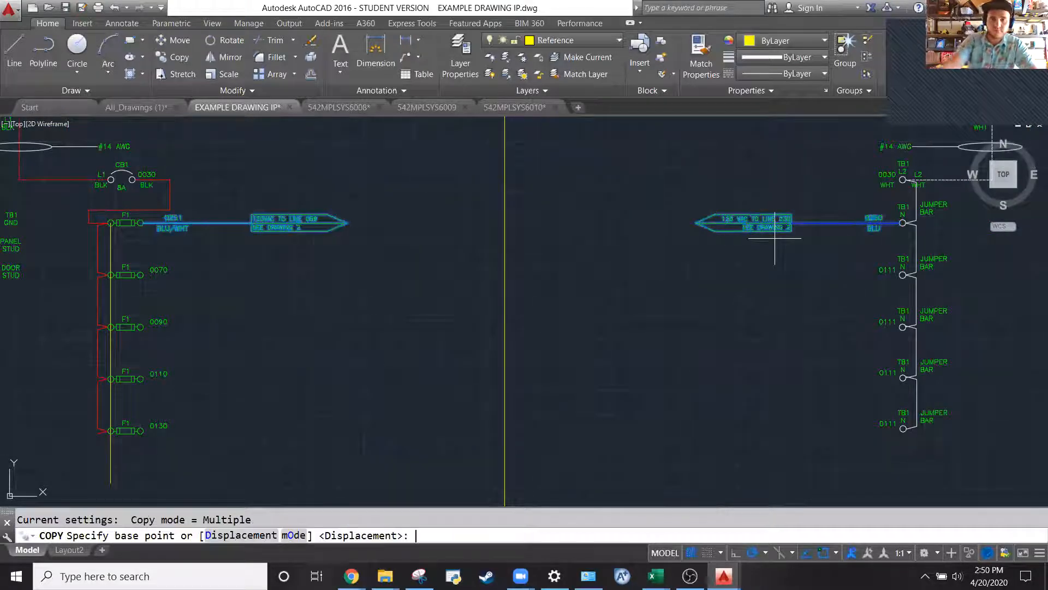
pyautogui.click(141, 223)
pyautogui.scroll(-5, 276, 375)
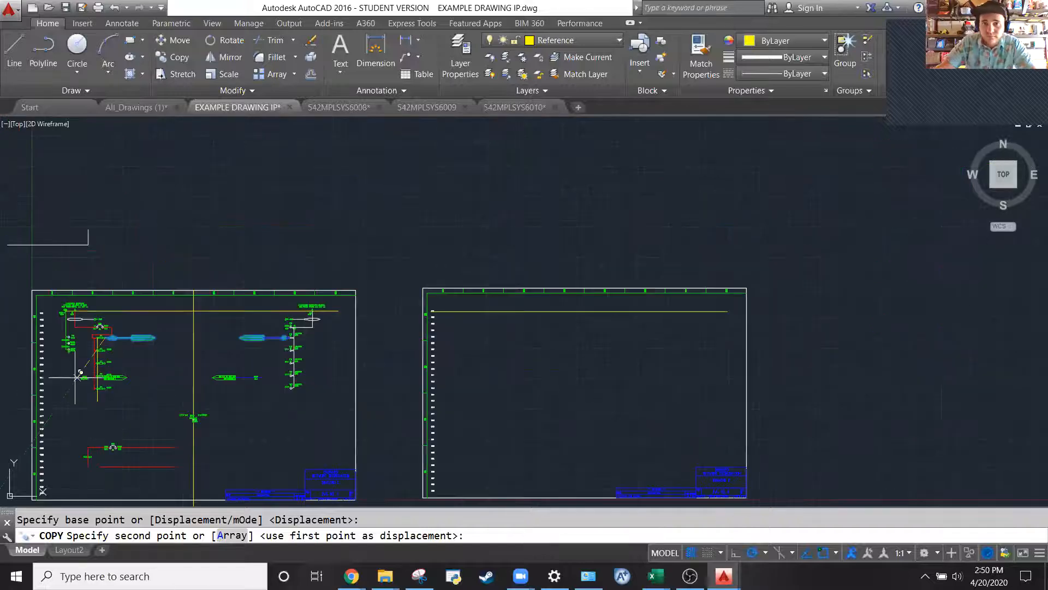
pyautogui.scroll(5, 491, 324)
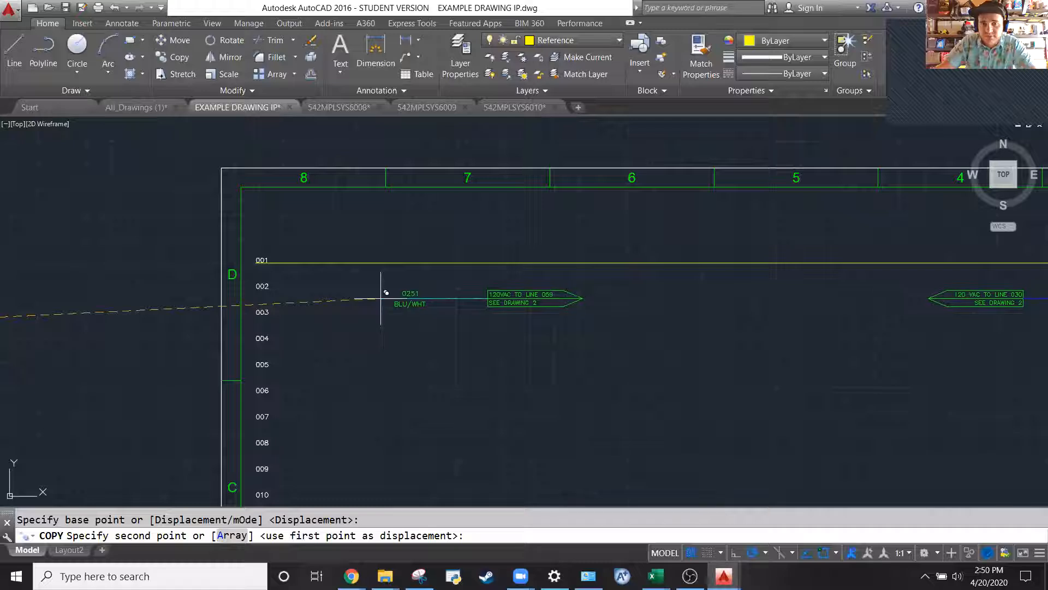
pyautogui.click(381, 315)
pyautogui.press('Escape')
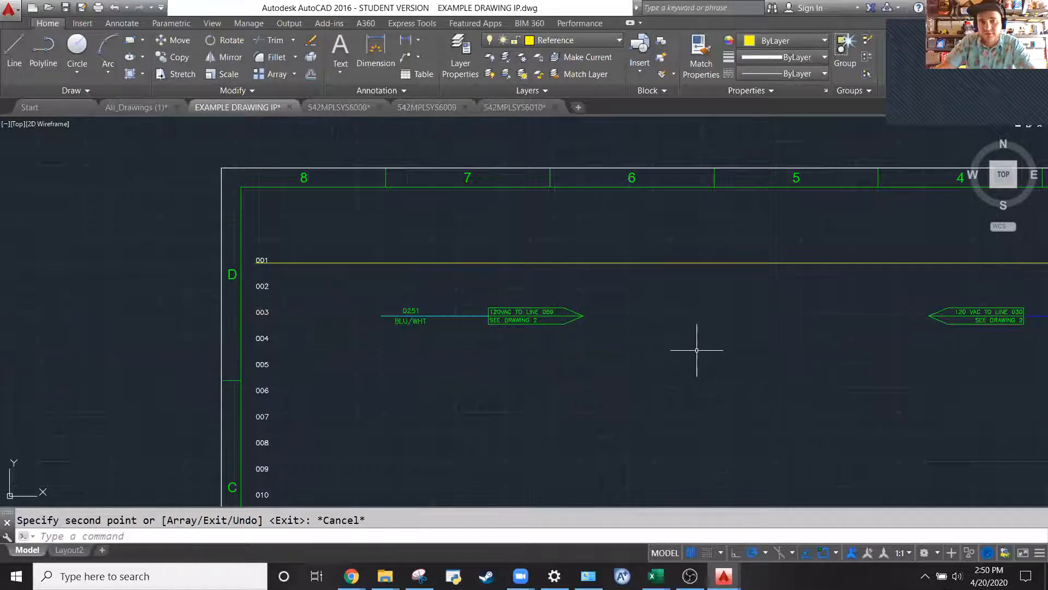
# Draw a vertical reference line on the second sheet from the column 8 label straight down into zone B
pyautogui.scroll(-2, 131, 297)
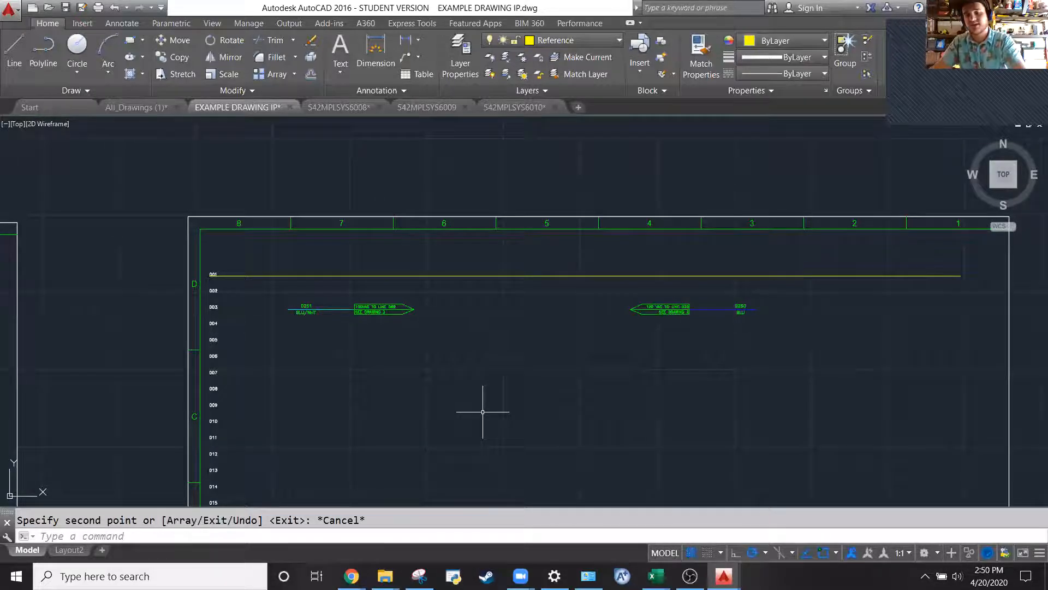
pyautogui.press('Return')
pyautogui.scroll(2, 295, 292)
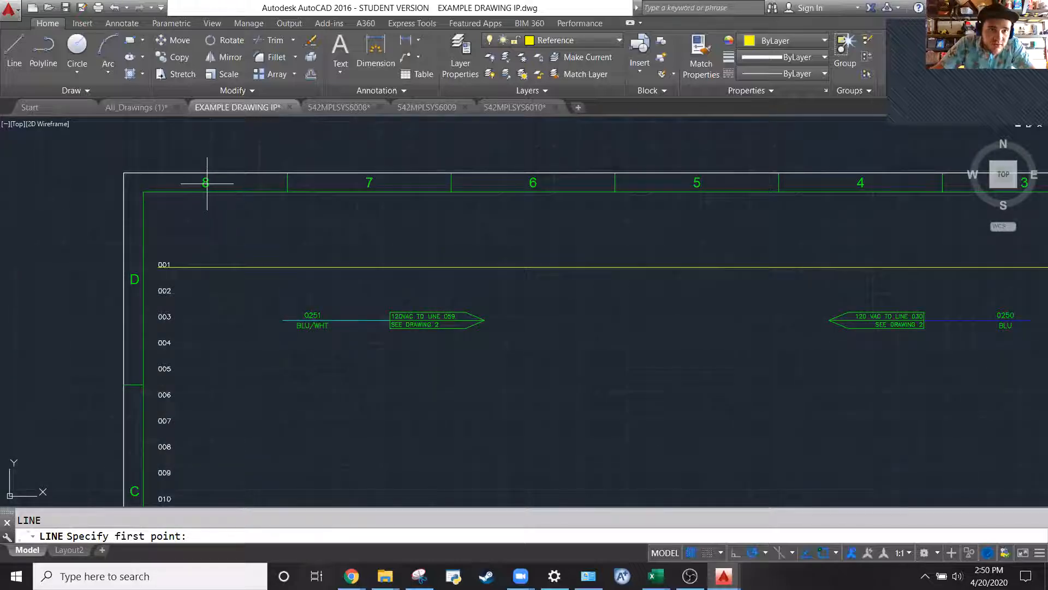
pyautogui.scroll(4, 207, 183)
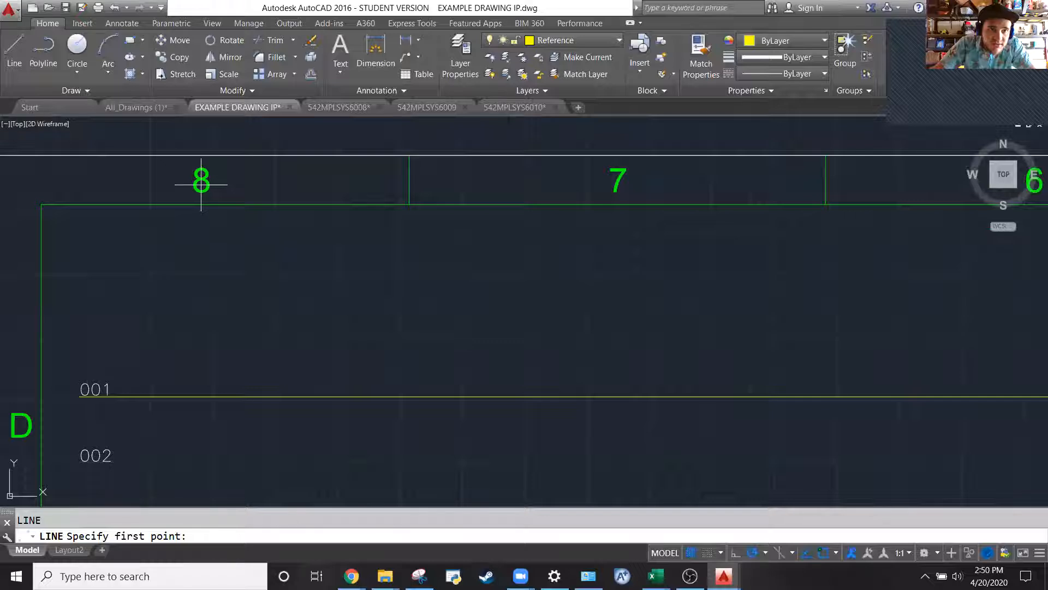
pyautogui.click(201, 184)
pyautogui.scroll(-8, 201, 184)
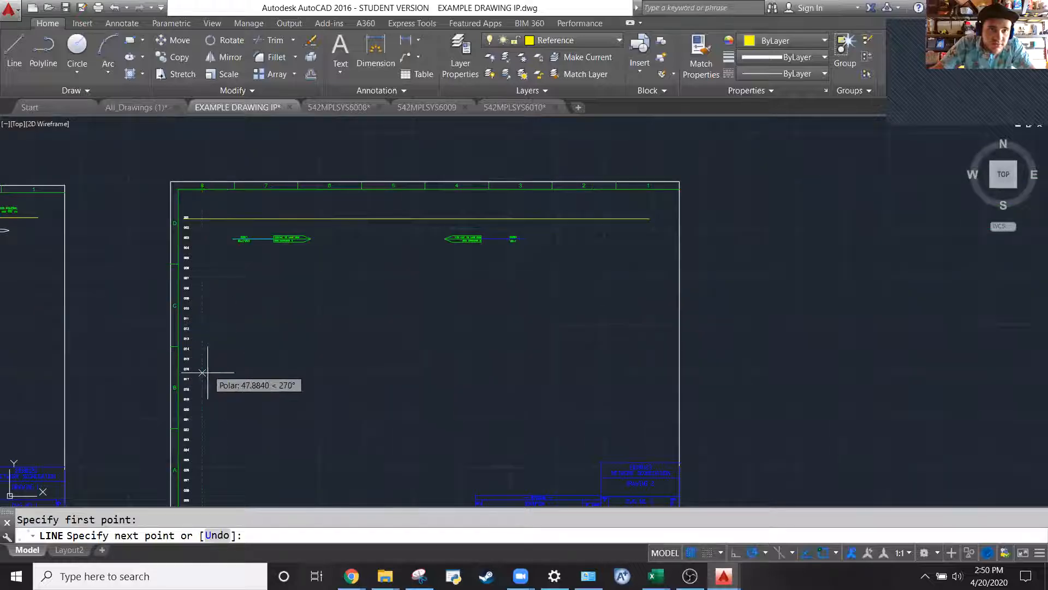
pyautogui.click(202, 389)
pyautogui.press('Escape')
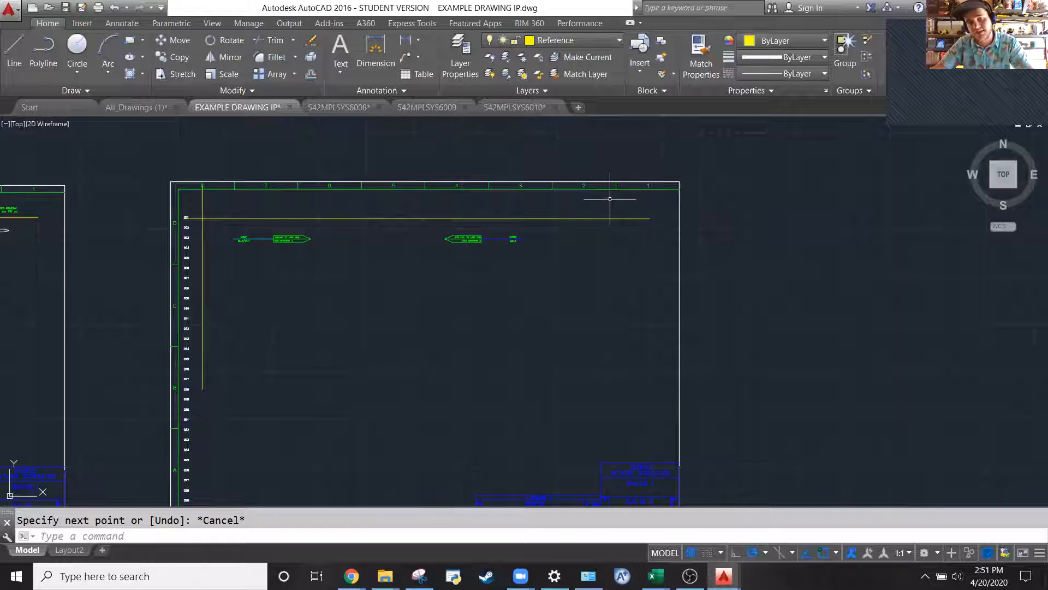
# Draw a vertical reference line about 51 units long straight down from the second sheet's column 1 label
pyautogui.scroll(10, 657, 186)
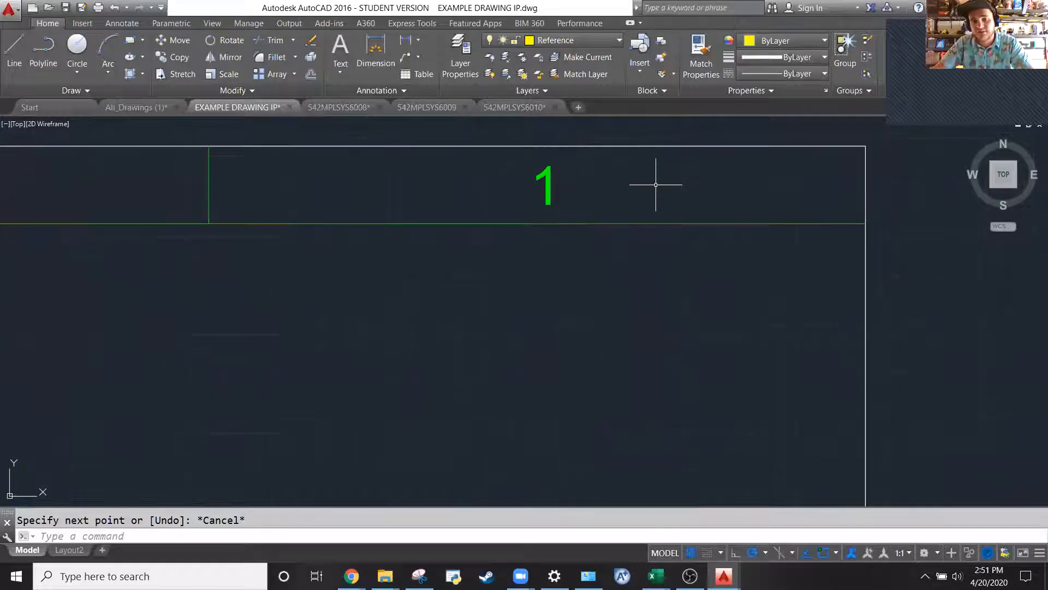
pyautogui.write('l')
pyautogui.press('Return')
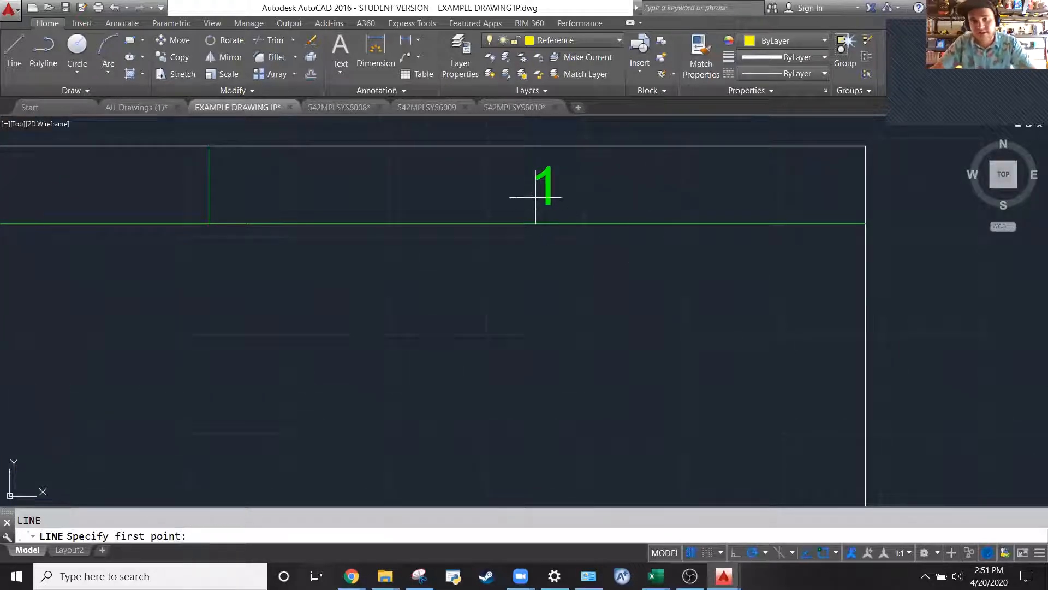
pyautogui.click(549, 184)
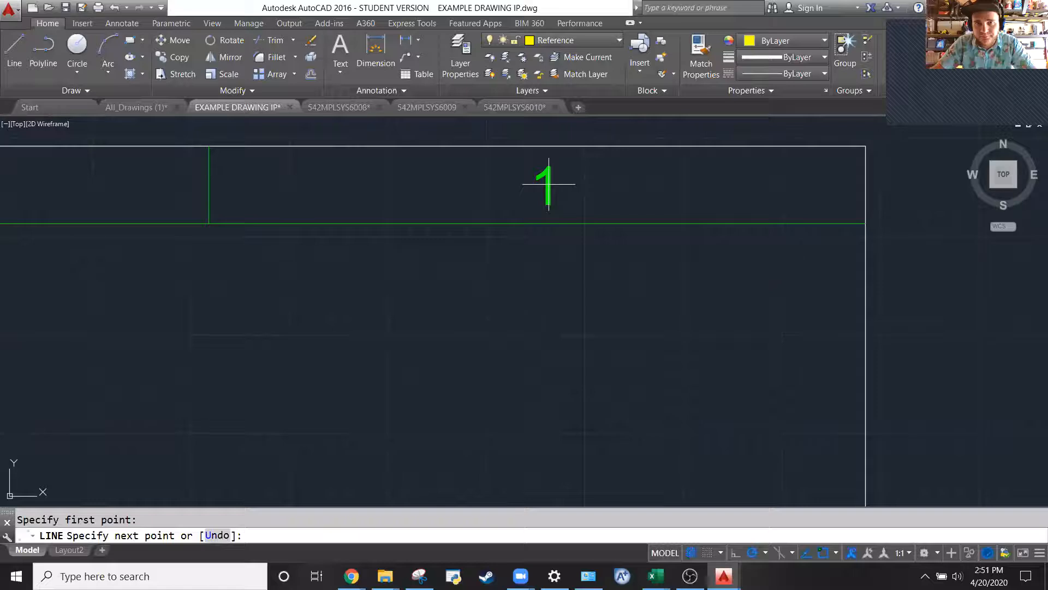
pyautogui.scroll(-8, 549, 184)
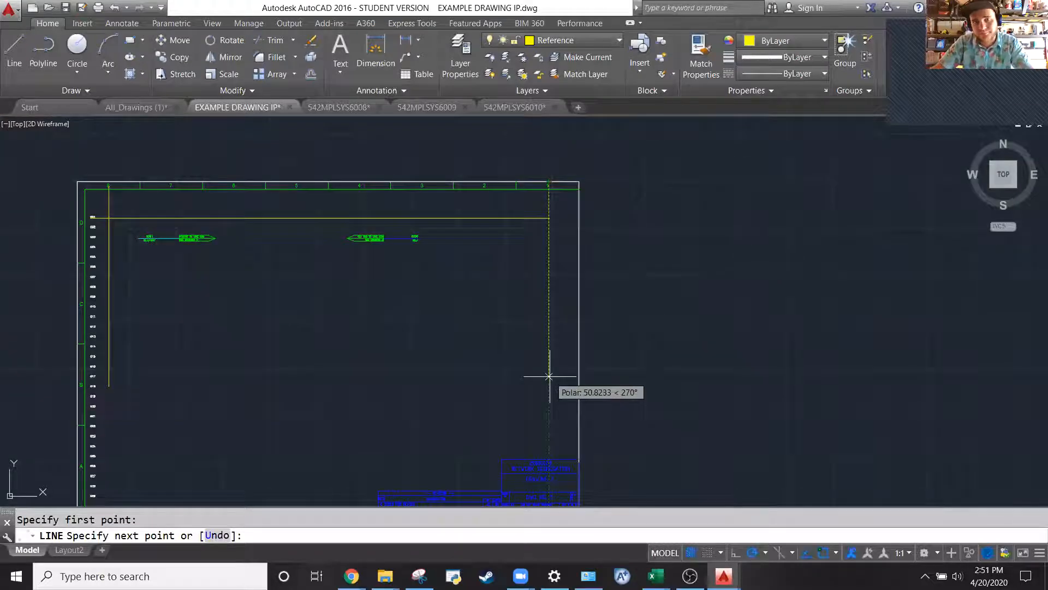
pyautogui.click(549, 376)
pyautogui.press('Escape')
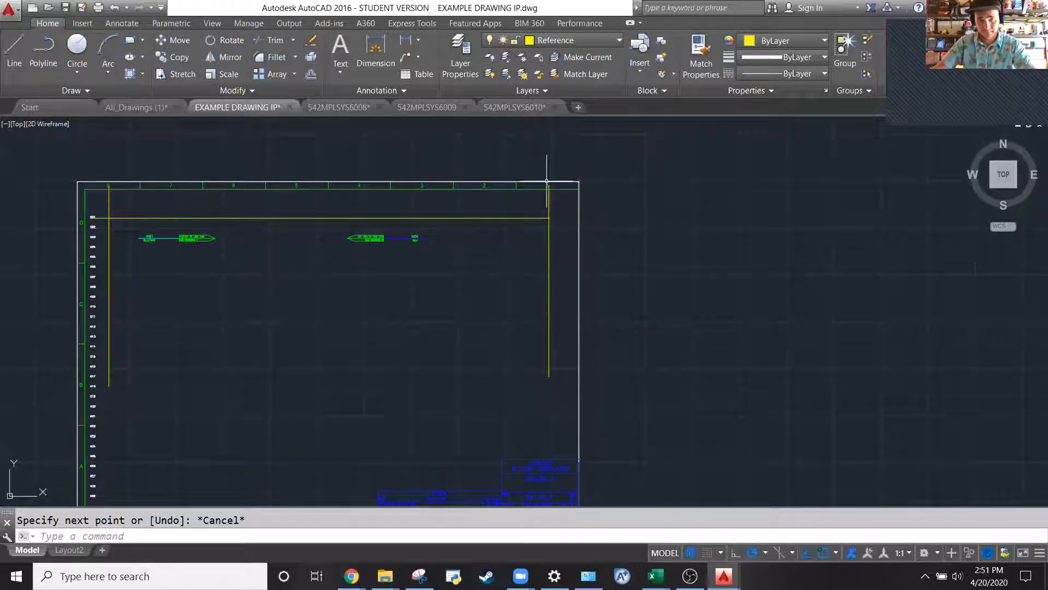
# Move the second sheet's 120VAC reference arrow so its flat end sits where the line 001 and column 8 reference lines cross
pyautogui.scroll(5, 113, 224)
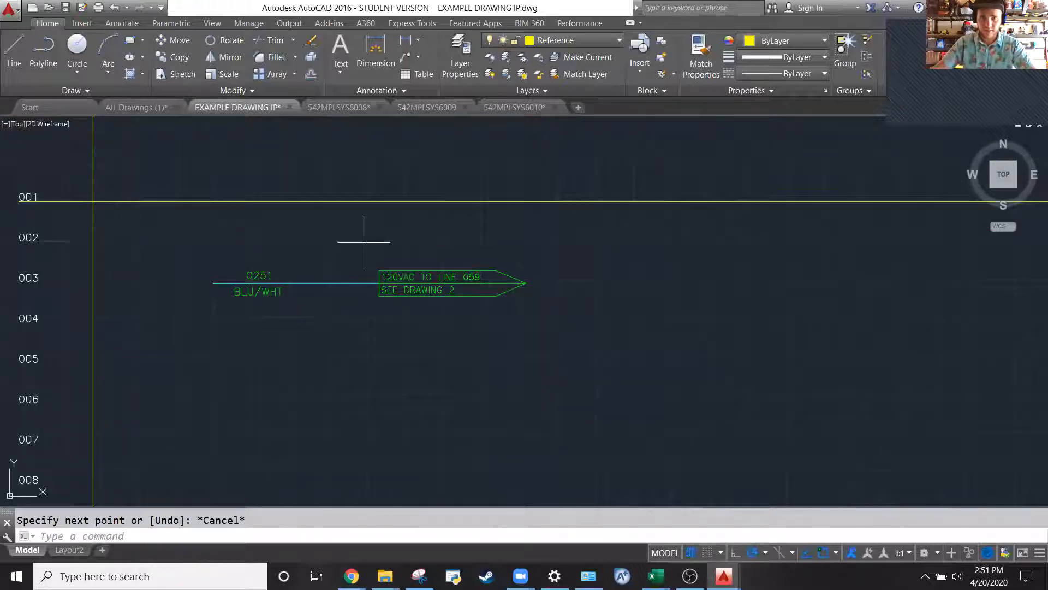
pyautogui.click(364, 242)
pyautogui.click(555, 358)
pyautogui.write('MOV')
pyautogui.press('Return')
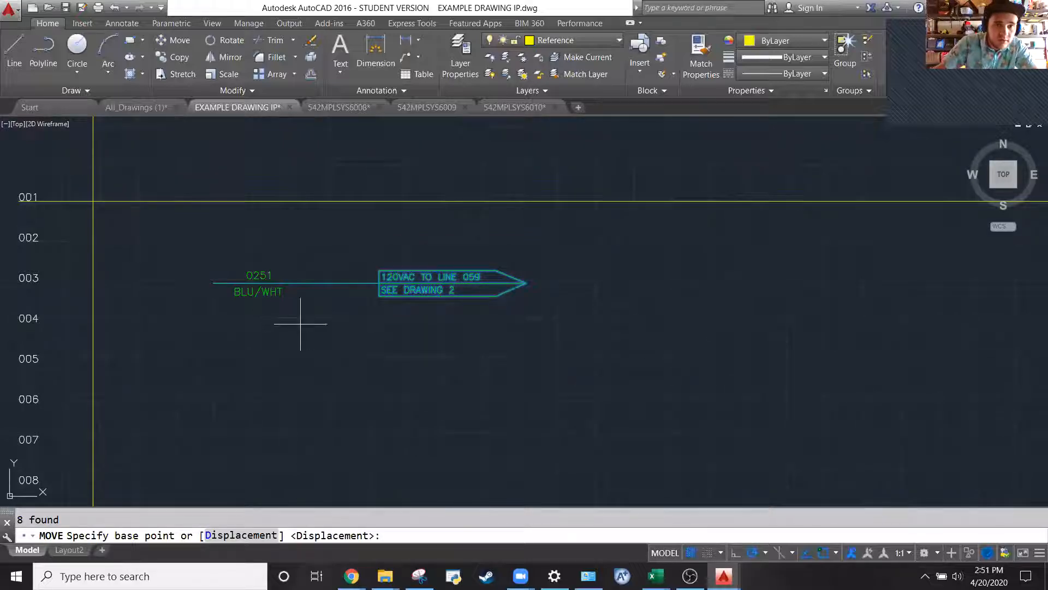
pyautogui.scroll(6, 371, 276)
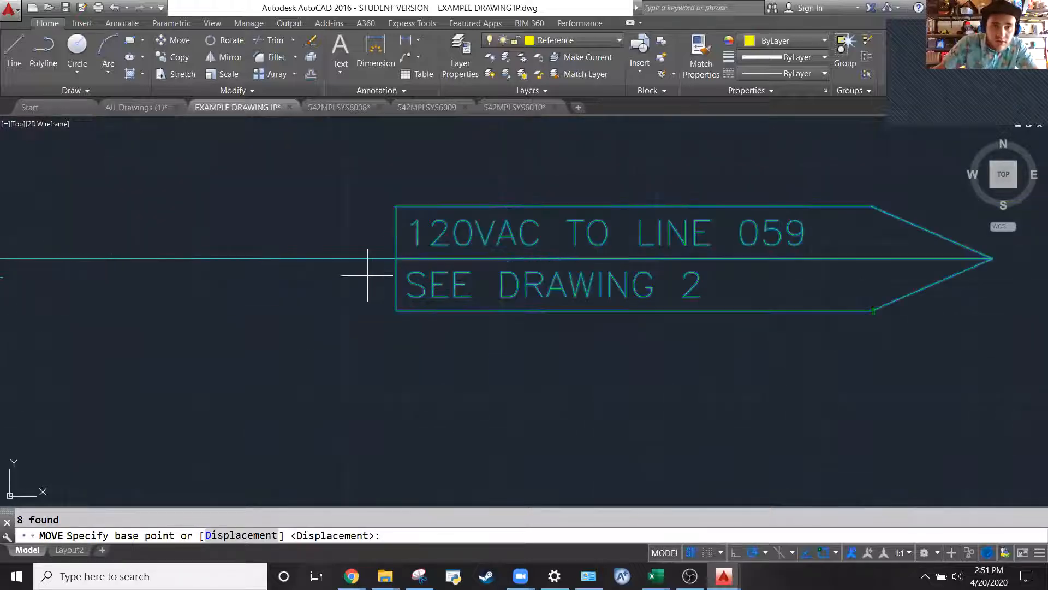
pyautogui.click(395, 258)
pyautogui.scroll(-6, 577, 317)
pyautogui.scroll(6, 224, 211)
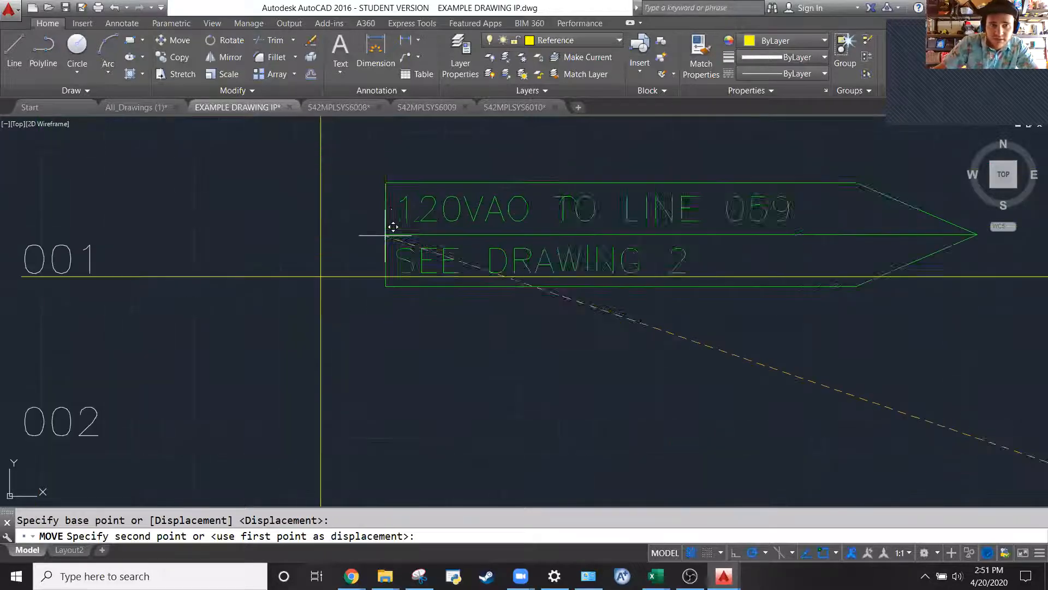
pyautogui.click(320, 272)
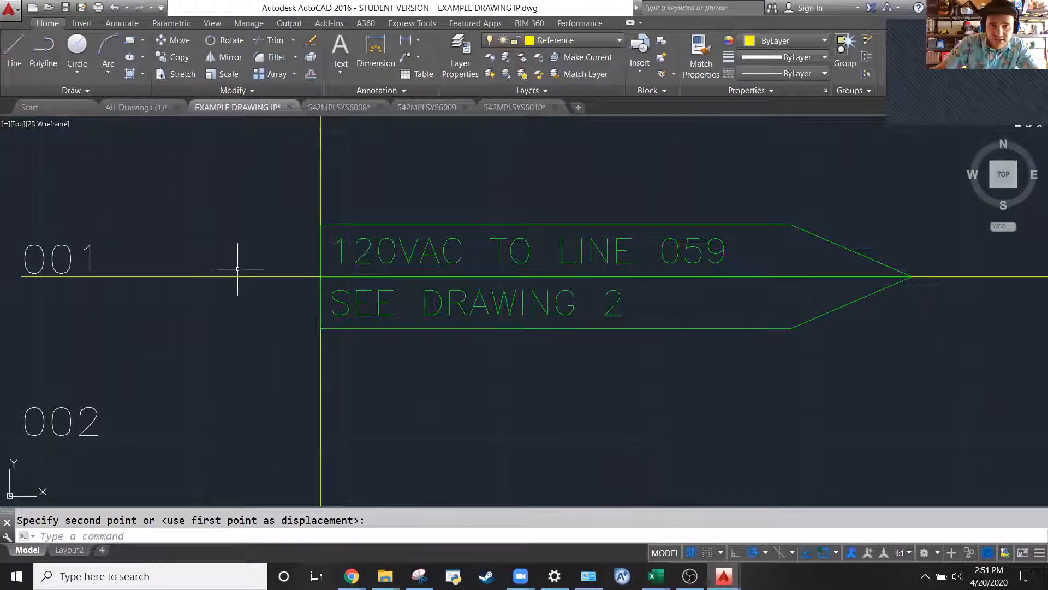
# Change the wording of the second sheet's 120VAC arrow at line 001 to read FROM instead of TO
pyautogui.scroll(-1, 732, 229)
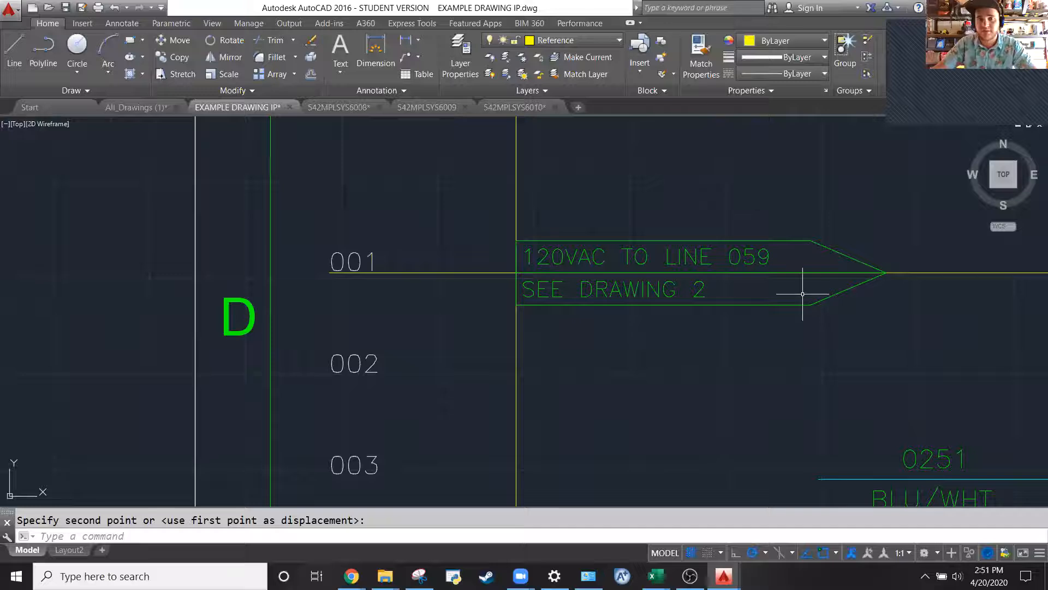
pyautogui.click(636, 255)
pyautogui.click(628, 255)
pyautogui.doubleClick(628, 255)
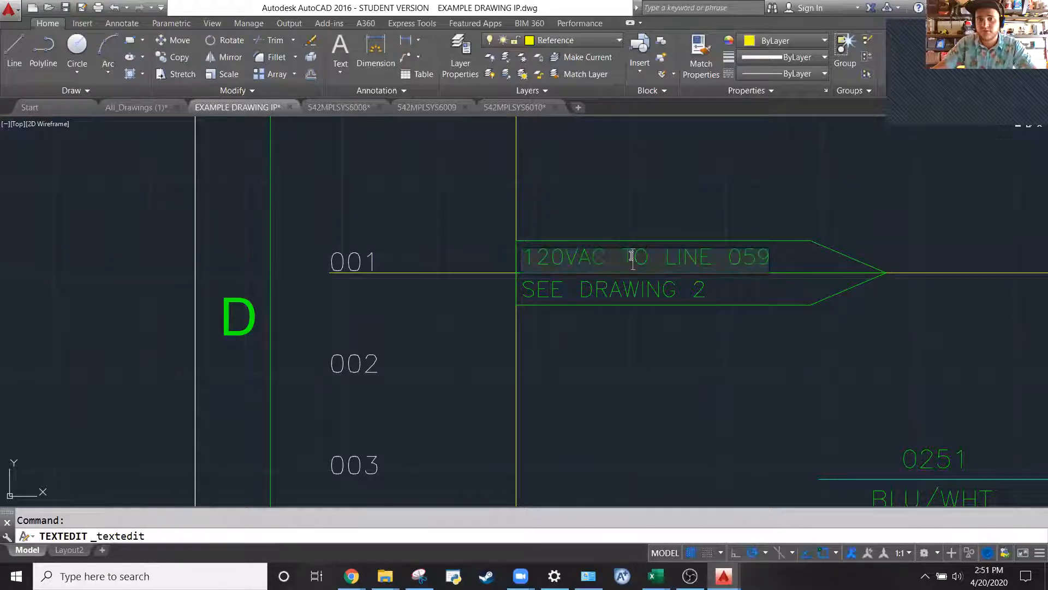
pyautogui.write('FROM')
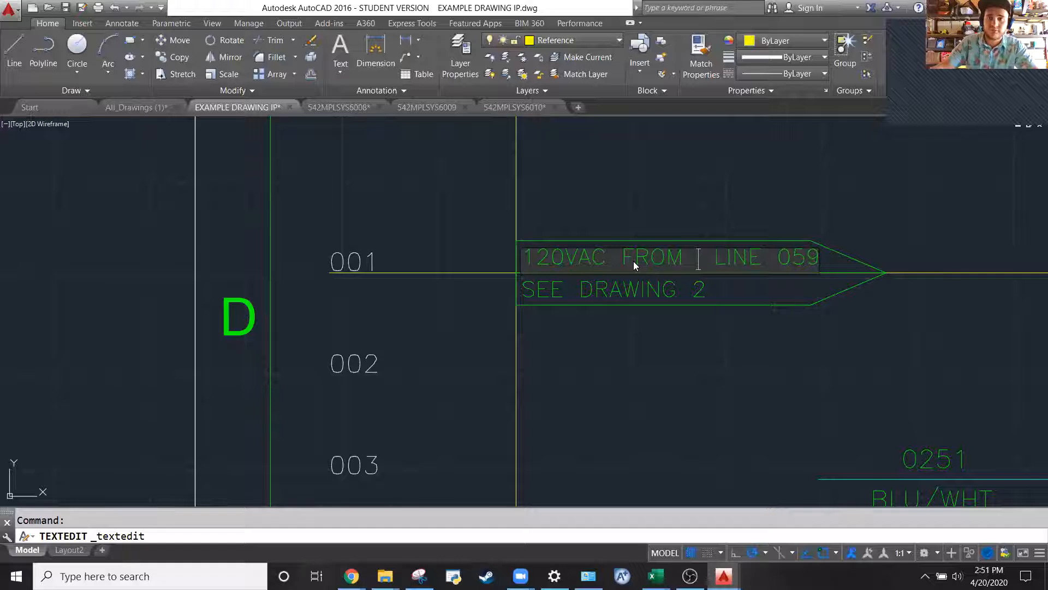
# Check the 0251 feed's line number on the first sheet and set the second sheet's 120VAC arrow text to LINE 005
pyautogui.scroll(-6, 812, 244)
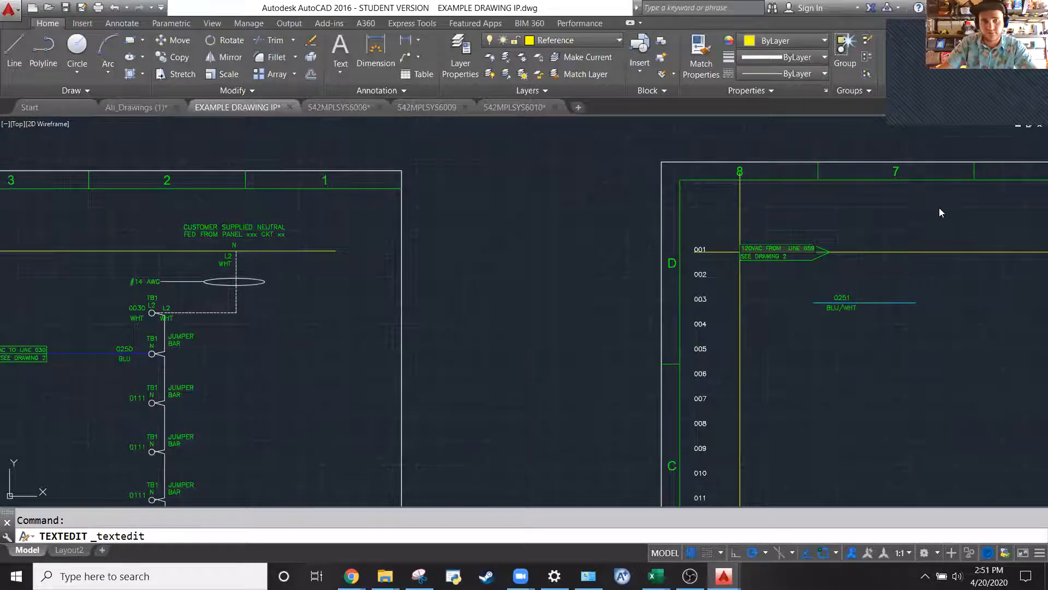
pyautogui.scroll(-6, 950, 210)
pyautogui.scroll(4, 633, 242)
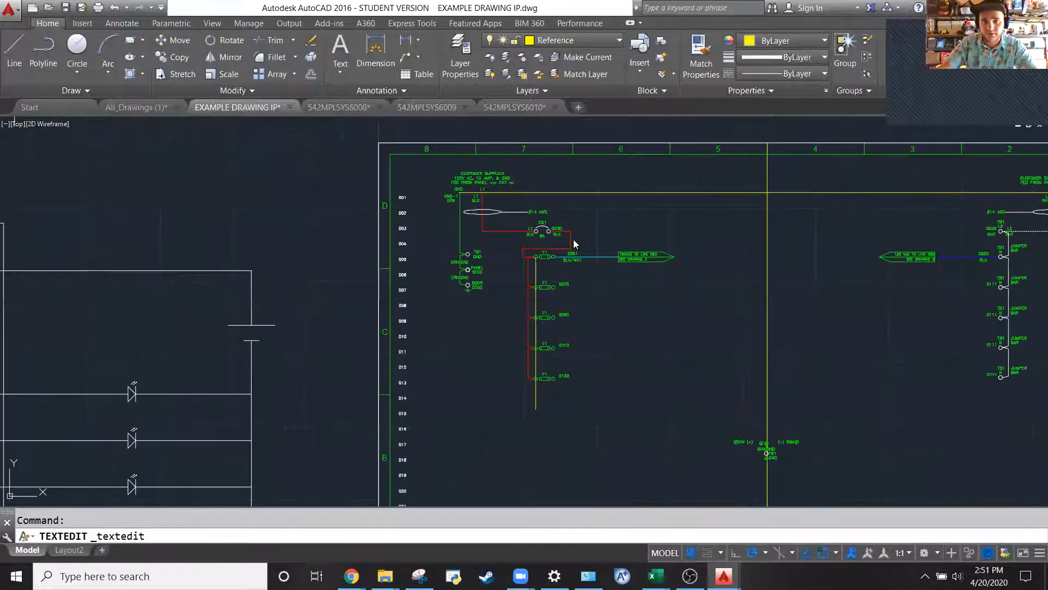
pyautogui.scroll(2, 574, 244)
pyautogui.scroll(2, 635, 246)
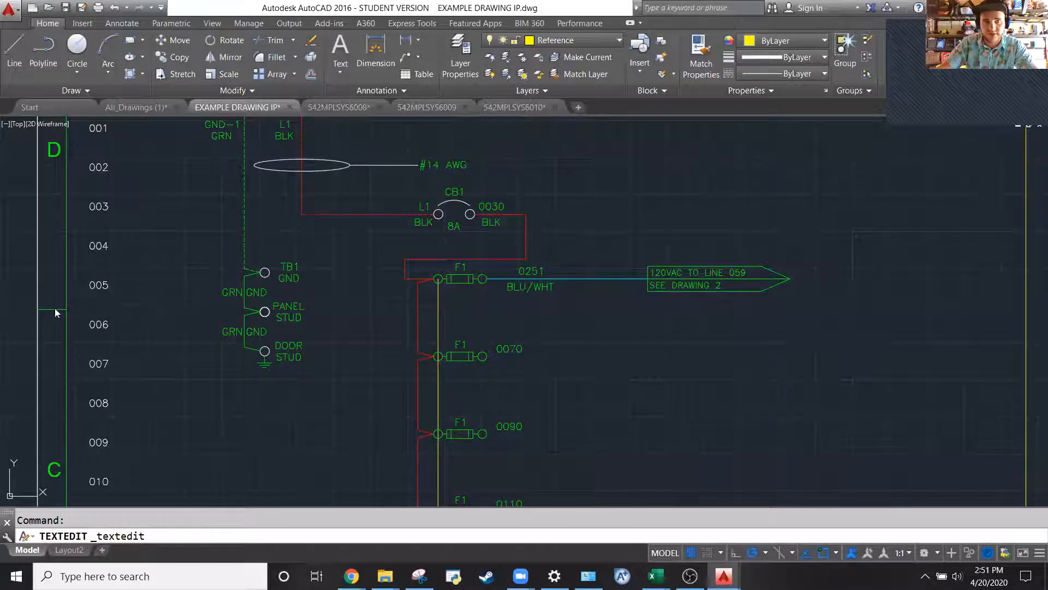
pyautogui.scroll(-6, 69, 285)
pyautogui.scroll(5, 450, 248)
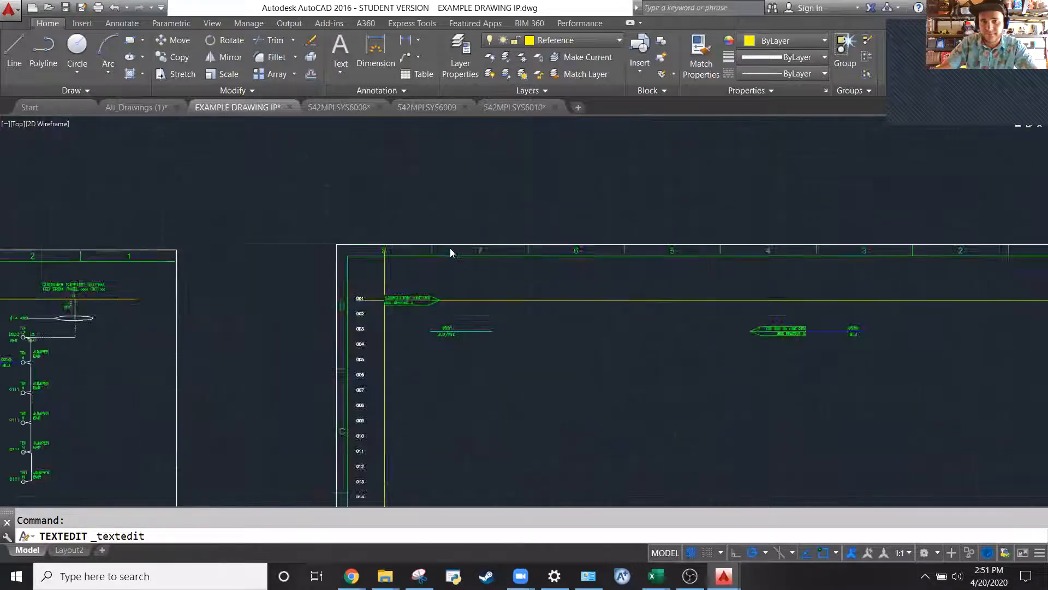
pyautogui.scroll(7, 409, 331)
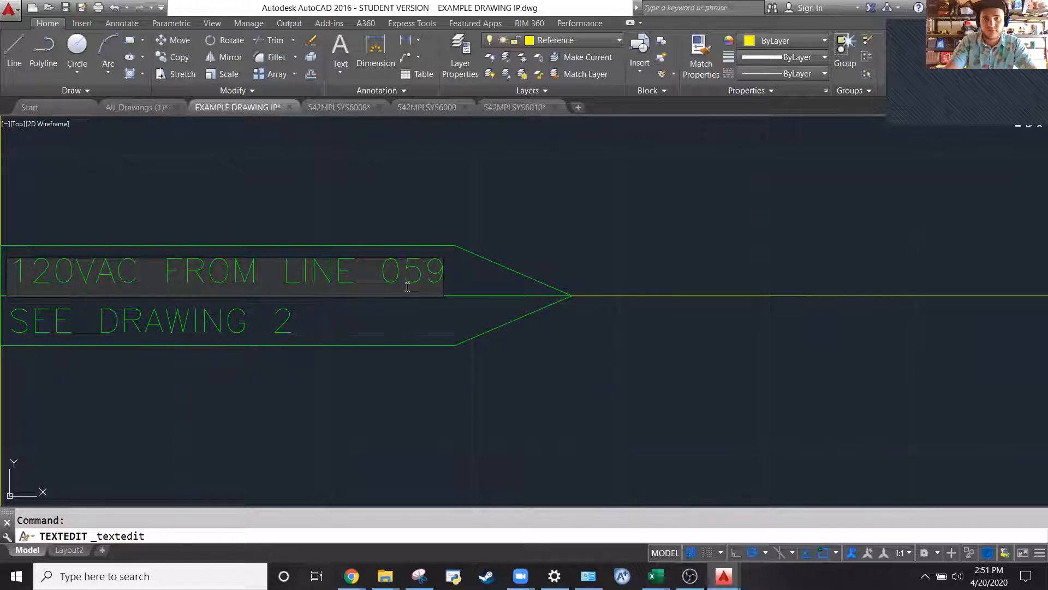
pyautogui.press('capslock')
pyautogui.write('0')
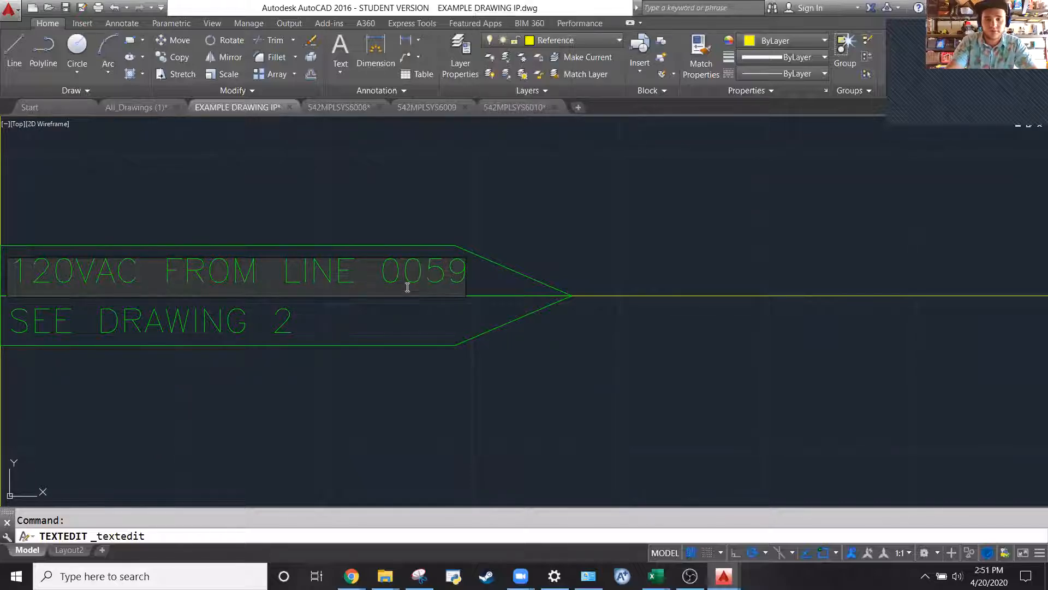
pyautogui.hotkey('shift', 'Left')
pyautogui.press('BackSpace')
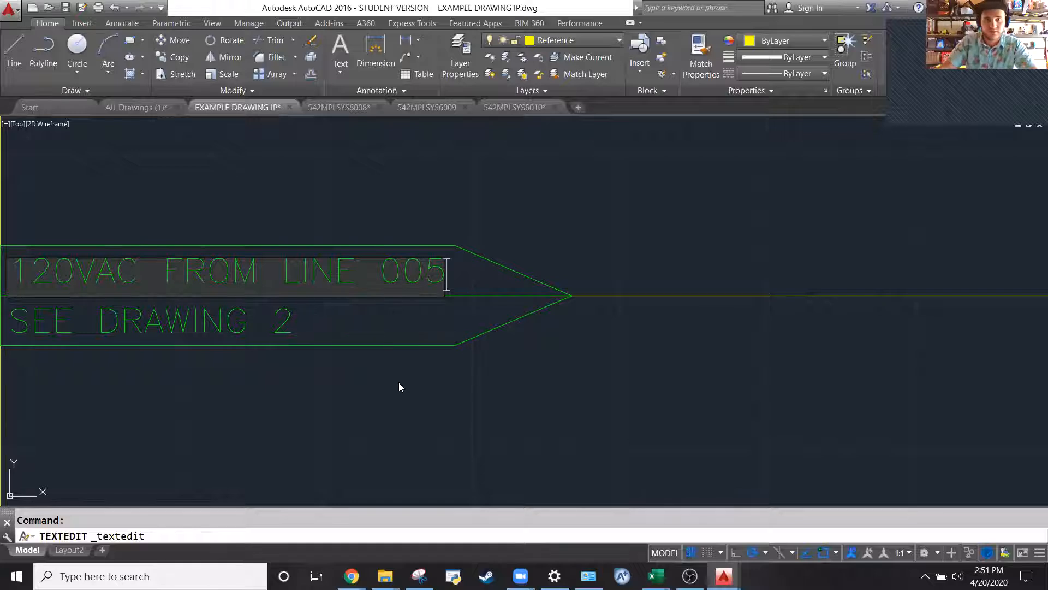
pyautogui.press('Escape')
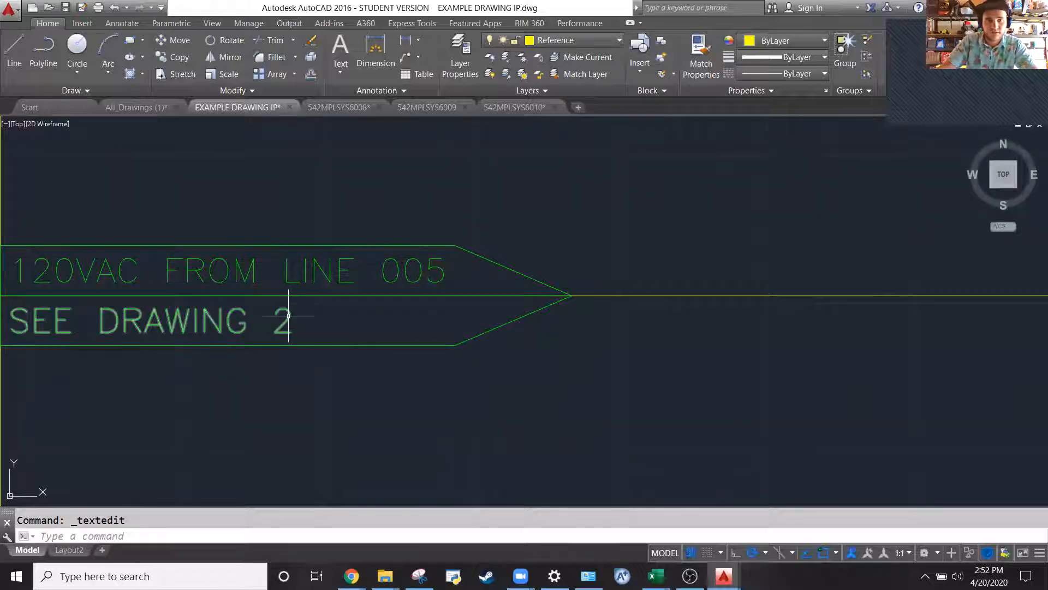
# Change the lower text of the same 120VAC arrow to SEE DRAWING 1
pyautogui.doubleClick(279, 320)
pyautogui.click(268, 328)
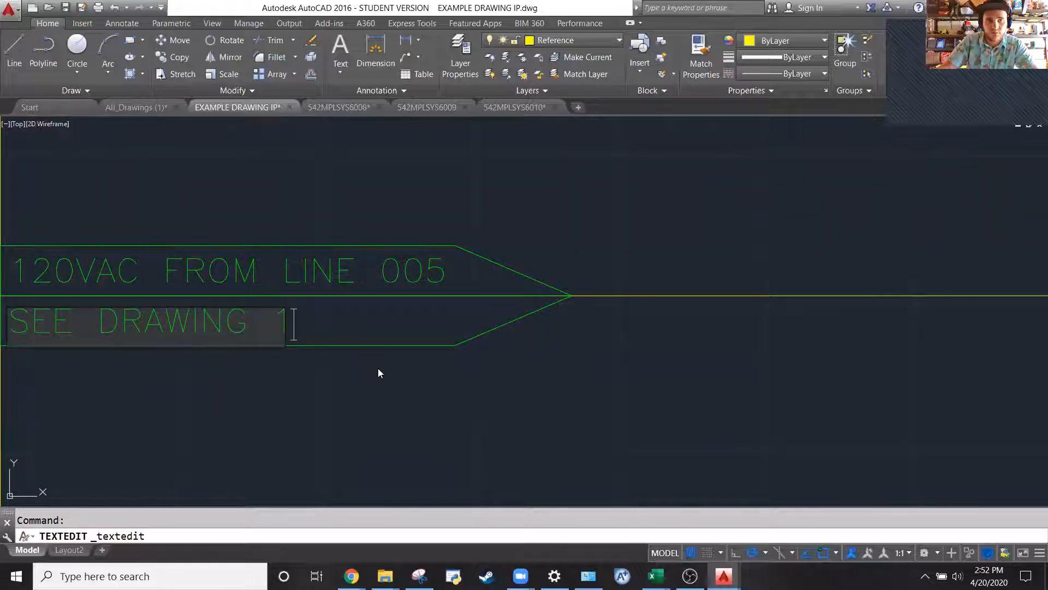
pyautogui.write('1')
pyautogui.press('Escape')
# Move the 0251 BLU/WHT wire with its labels so its start meets the tip of the 120VAC arrow on line 001
pyautogui.scroll(-3, 234, 316)
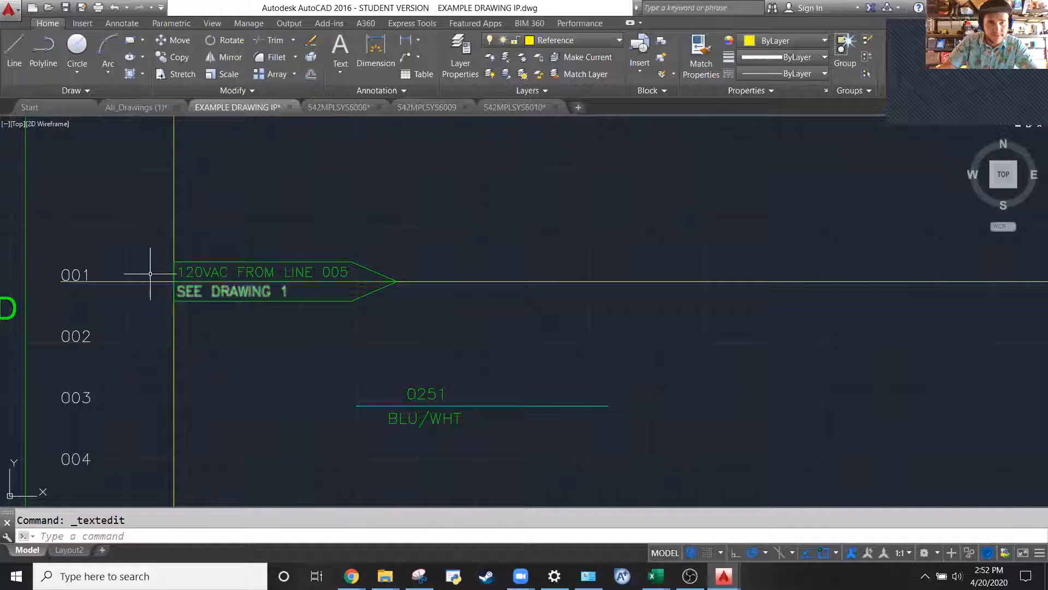
pyautogui.scroll(-4, 152, 264)
pyautogui.scroll(-1, 179, 248)
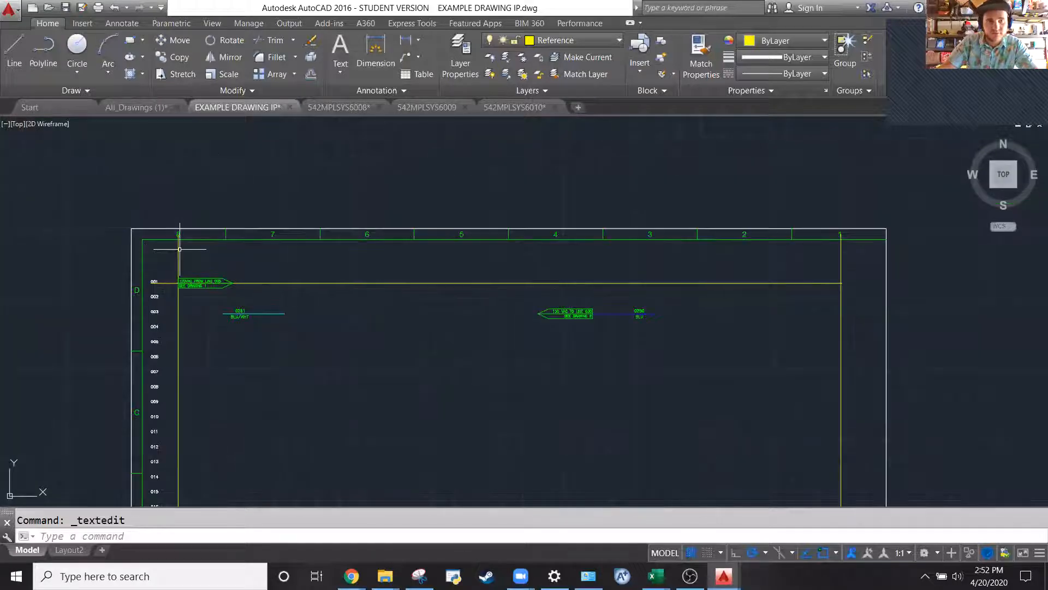
pyautogui.scroll(1, 169, 273)
pyautogui.scroll(3, 221, 348)
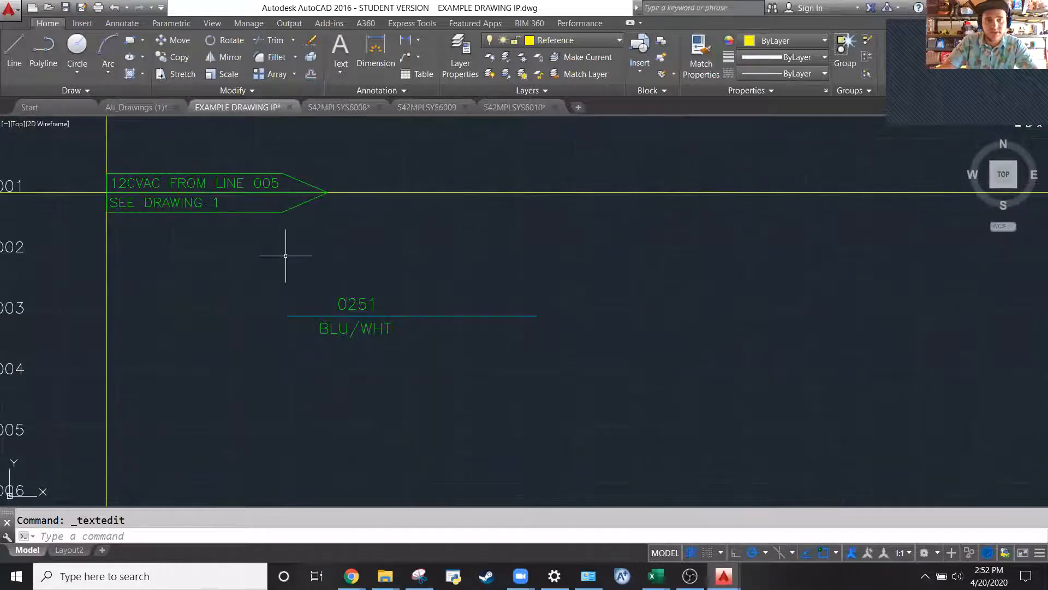
pyautogui.click(218, 278)
pyautogui.click(567, 370)
pyautogui.write('M')
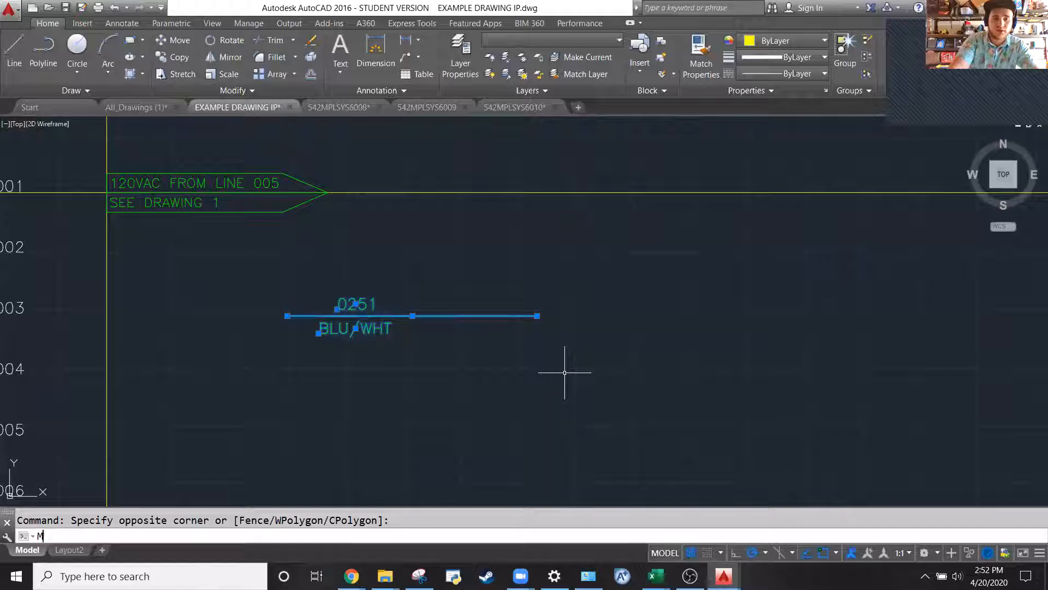
pyautogui.press('Return')
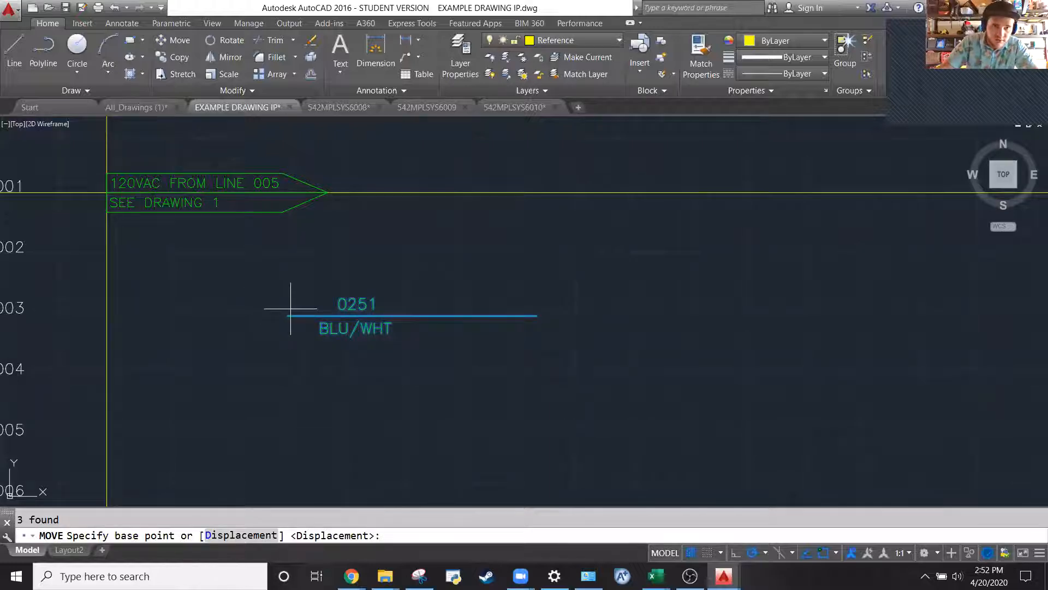
pyautogui.click(291, 309)
pyautogui.click(328, 194)
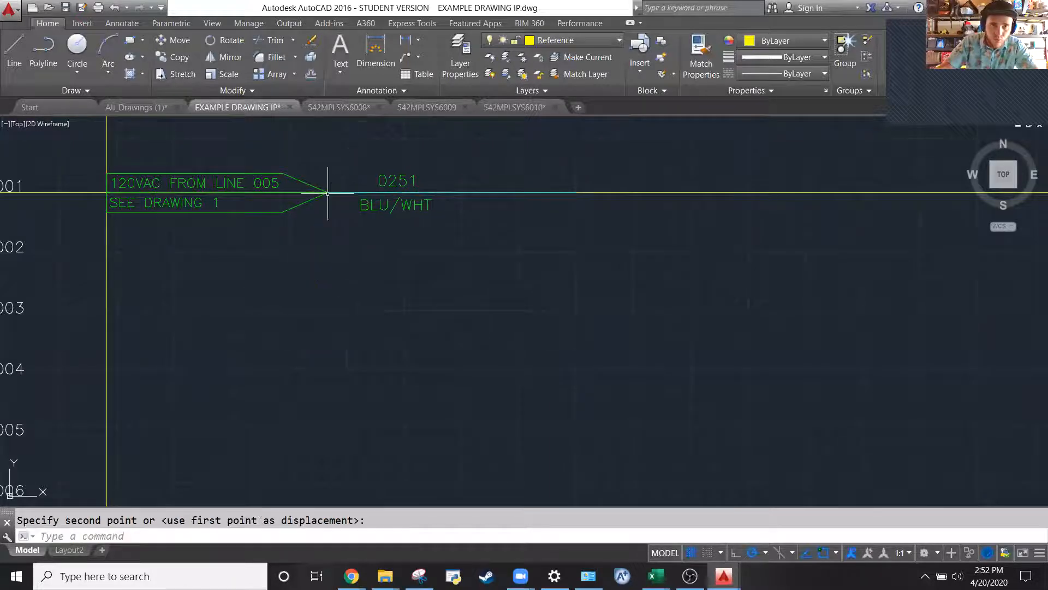
# Move the arrow beside wire 0250 so its flat end sits where the line 001 and column 1 reference lines cross
pyautogui.scroll(-3, 85, 243)
pyautogui.scroll(2, 92, 234)
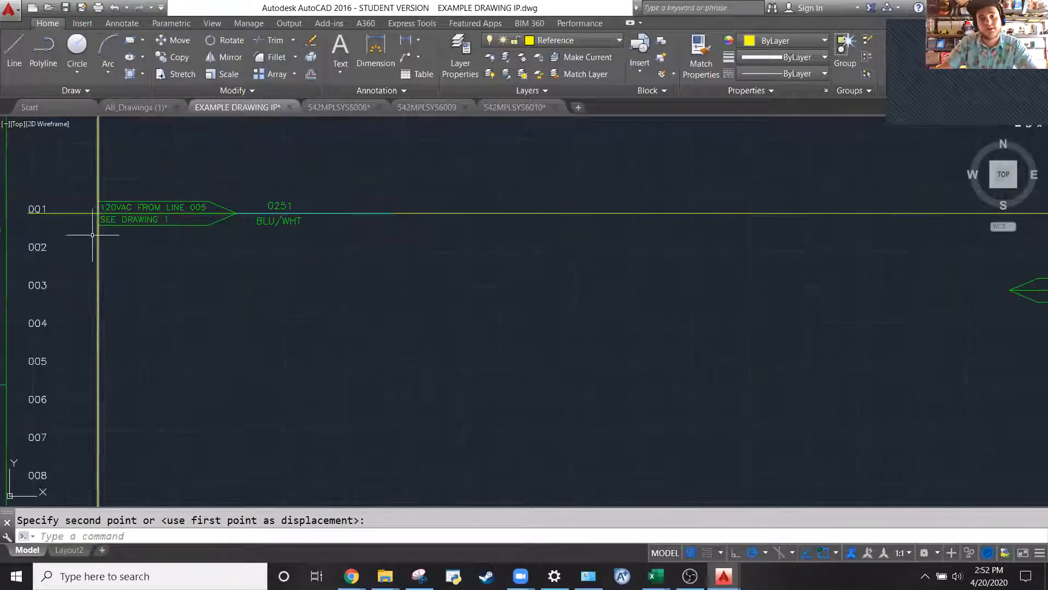
pyautogui.scroll(-3, 92, 234)
pyautogui.scroll(5, 522, 228)
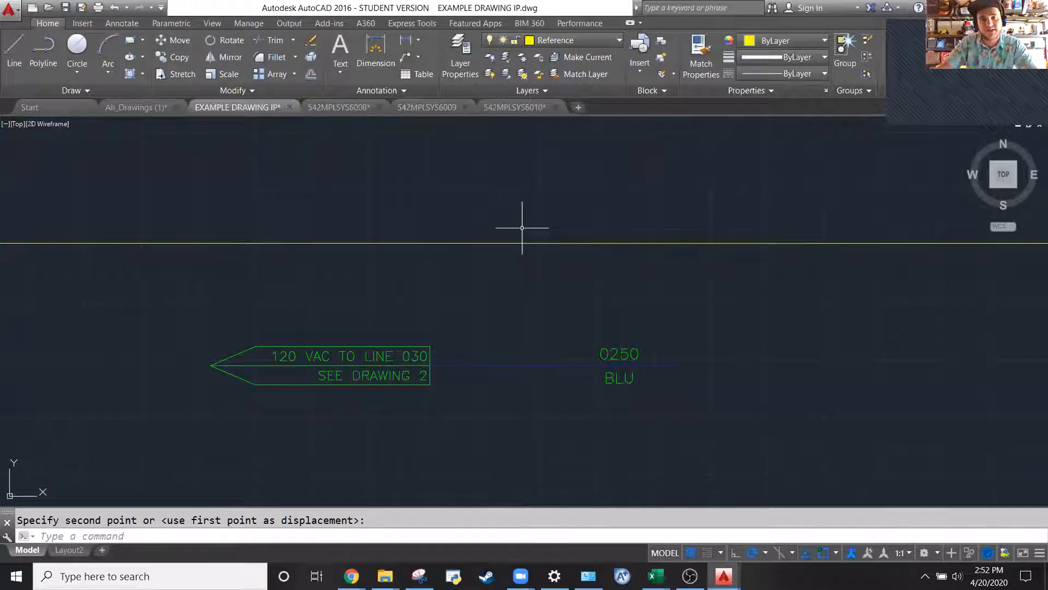
pyautogui.click(124, 332)
pyautogui.click(472, 456)
pyautogui.write('move')
pyautogui.press('Return')
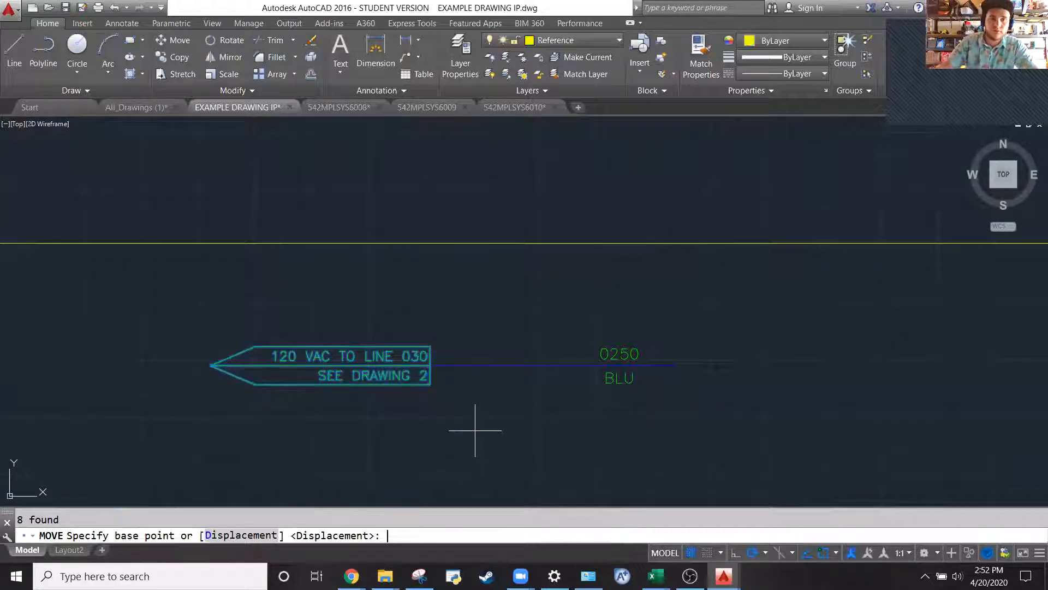
pyautogui.click(430, 365)
pyautogui.scroll(-2, 431, 382)
pyautogui.scroll(2, 683, 371)
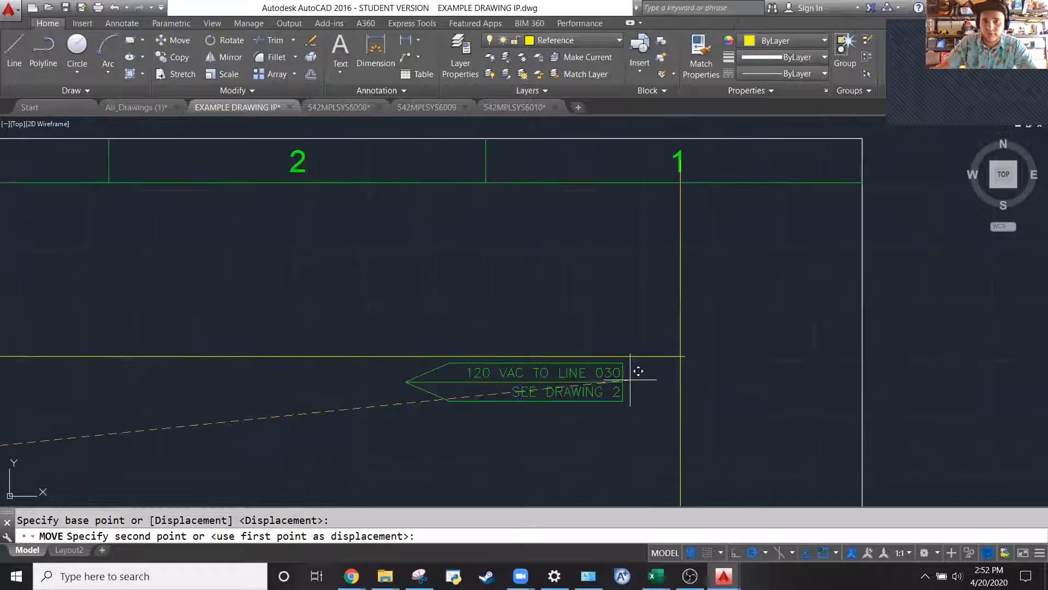
pyautogui.scroll(5, 694, 349)
pyautogui.click(668, 365)
# Change the upper text of the column 1 arrow to 120 VAC FROM LINE 005
pyautogui.scroll(-3, 882, 309)
pyautogui.scroll(2, 756, 326)
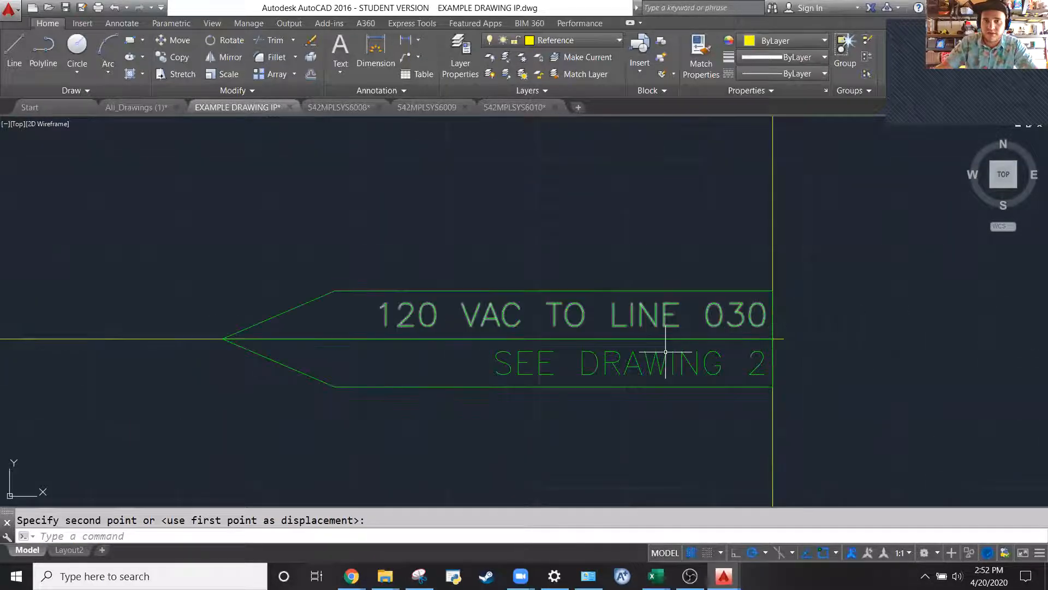
pyautogui.doubleClick(731, 315)
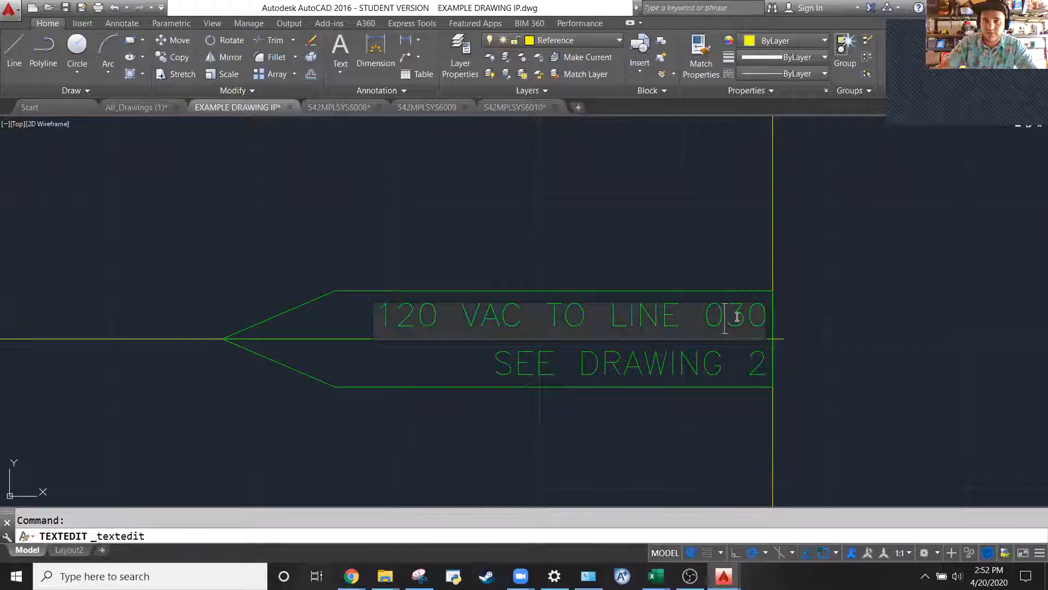
pyautogui.press('BackSpace')
pyautogui.press('BackSpace')
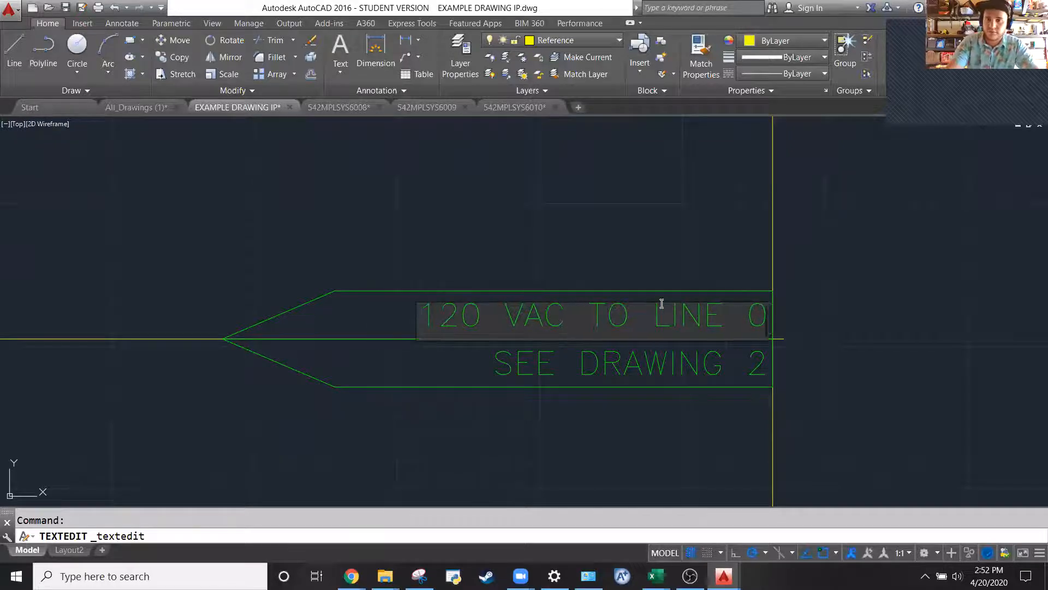
pyautogui.write('05')
pyautogui.tripleClick(559, 315)
pyautogui.click(563, 315)
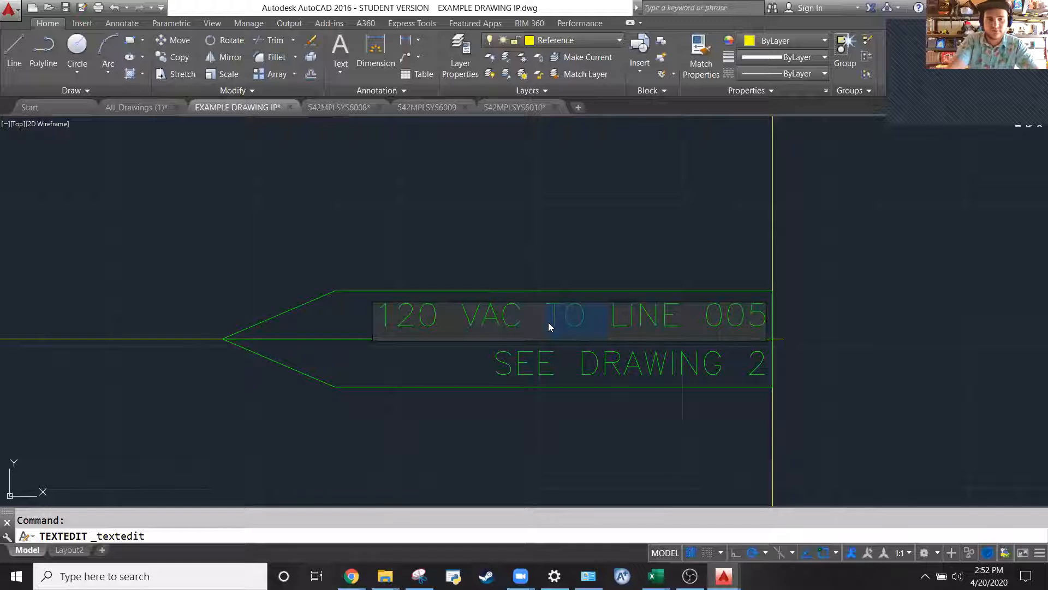
pyautogui.write('FROM')
pyautogui.press('Return')
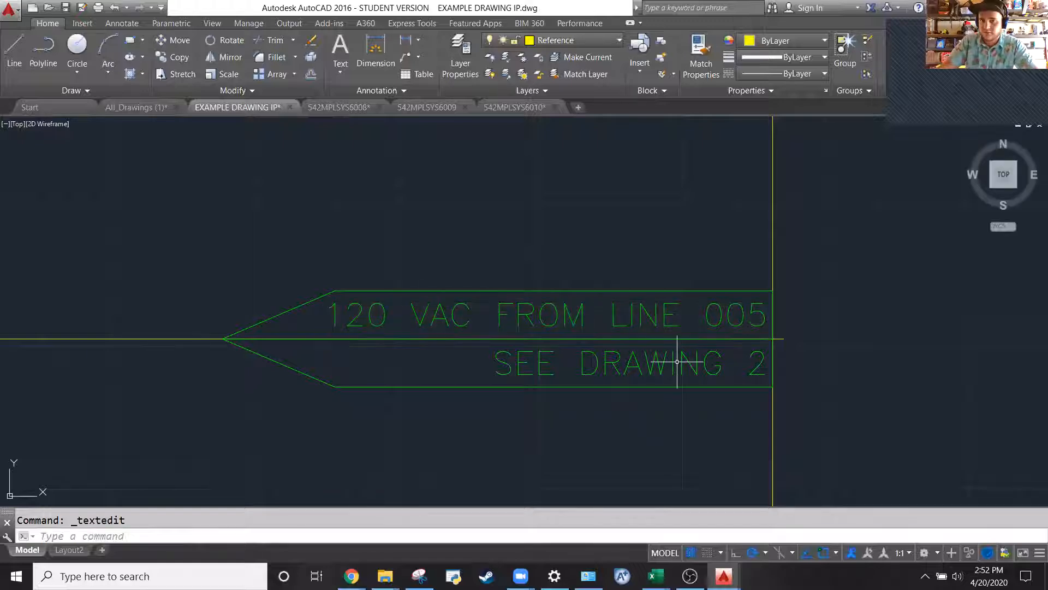
# Change the lower text of the column 1 arrow to SEE DRAWING 1
pyautogui.doubleClick(665, 359)
pyautogui.doubleClick(751, 372)
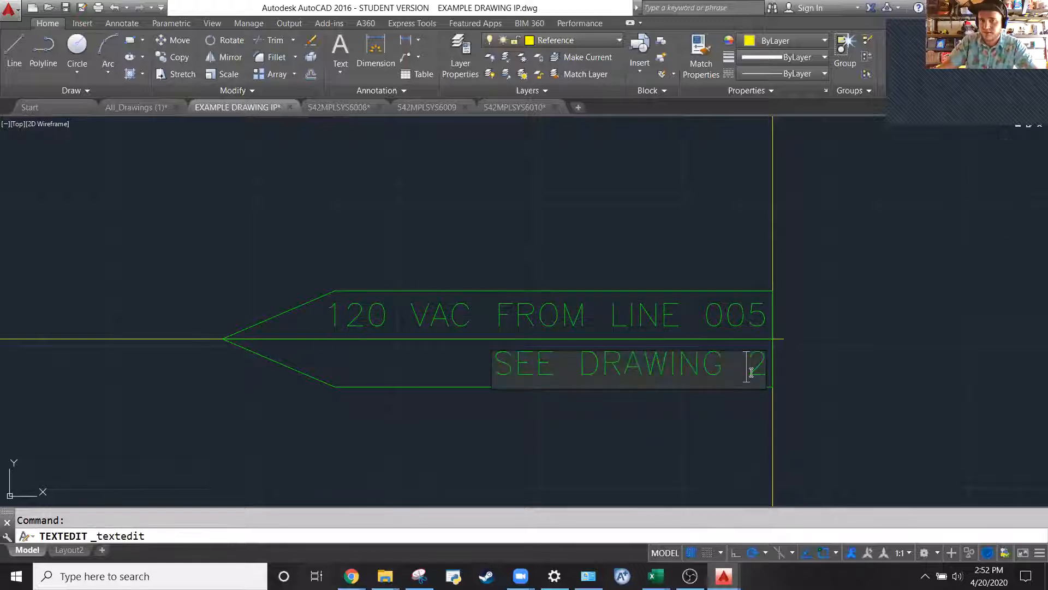
pyautogui.write('1')
pyautogui.press('Return')
# Move the 0250 BLU wire with its labels so its end meets the tip of the column 1 arrow on line 001
pyautogui.scroll(-8, 923, 218)
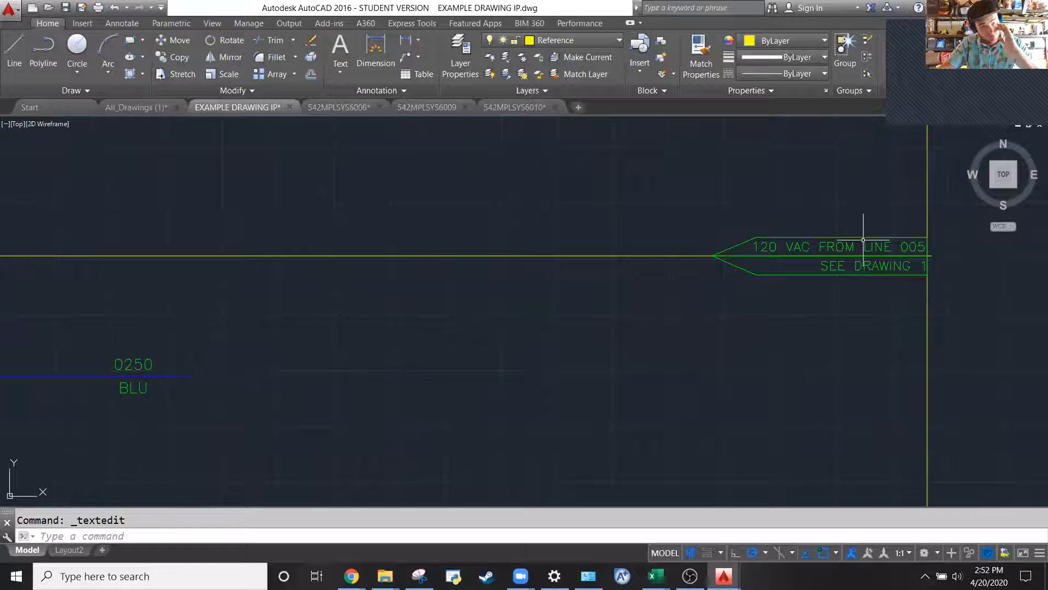
pyautogui.click(667, 346)
pyautogui.click(442, 244)
pyautogui.write('m')
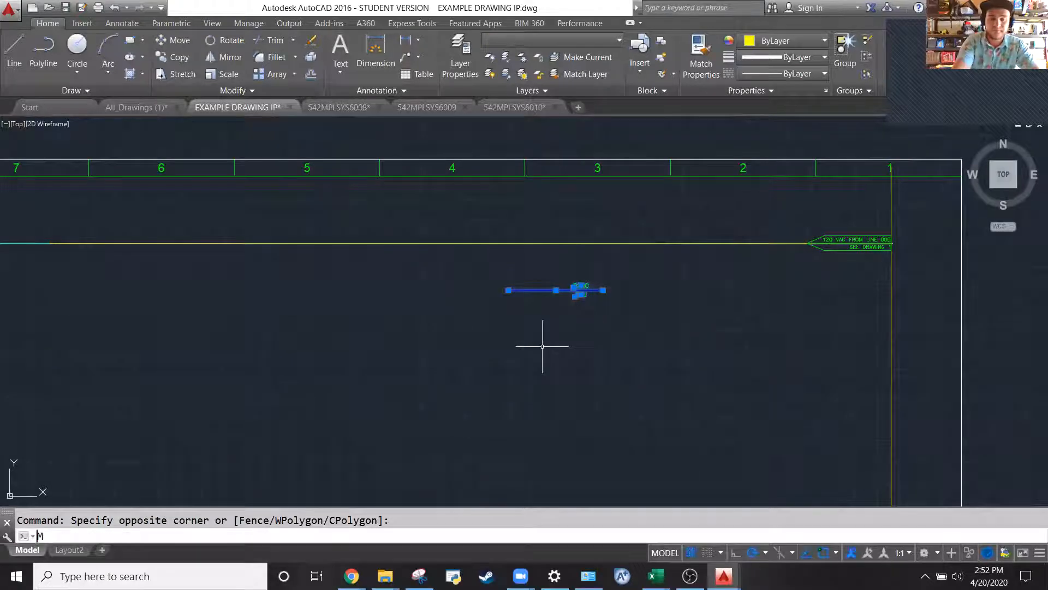
pyautogui.press('Return')
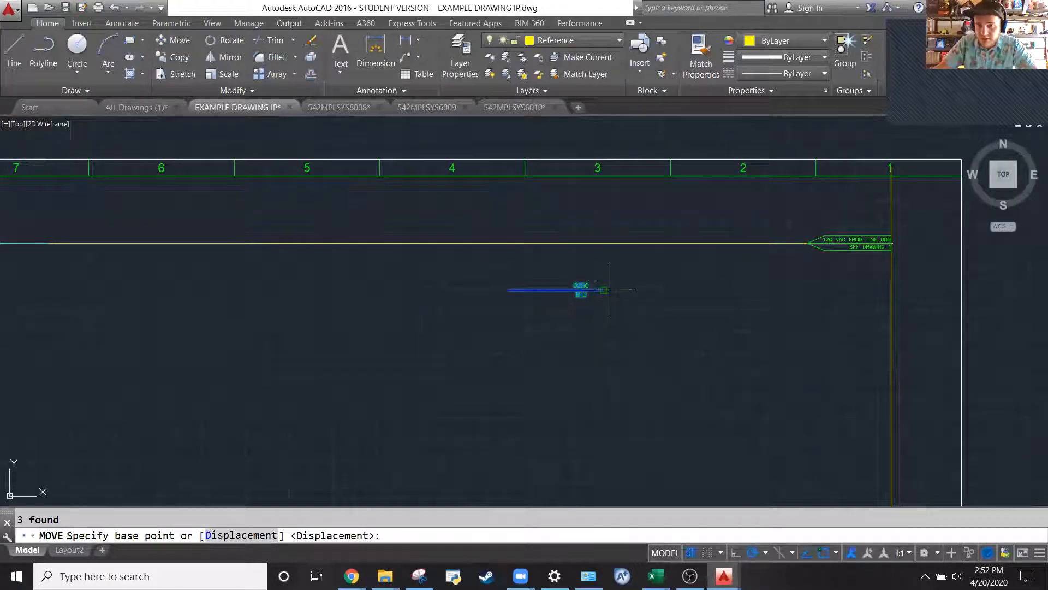
pyautogui.click(603, 294)
pyautogui.scroll(5, 837, 221)
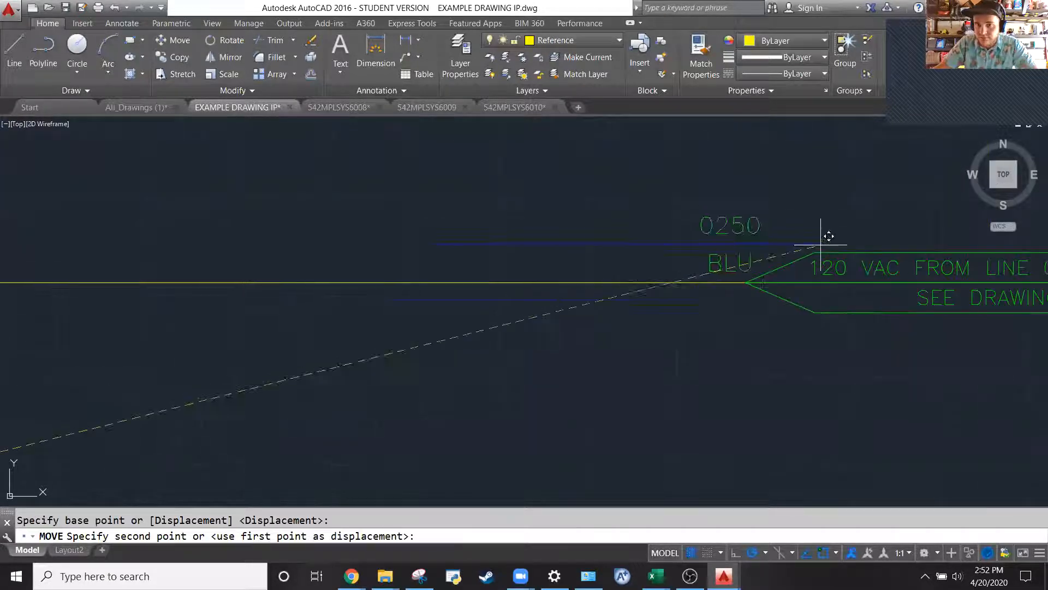
pyautogui.click(745, 278)
# Draw a vertical reference line down the middle of the second sheet, from above its border to below it
pyautogui.scroll(-5, 759, 170)
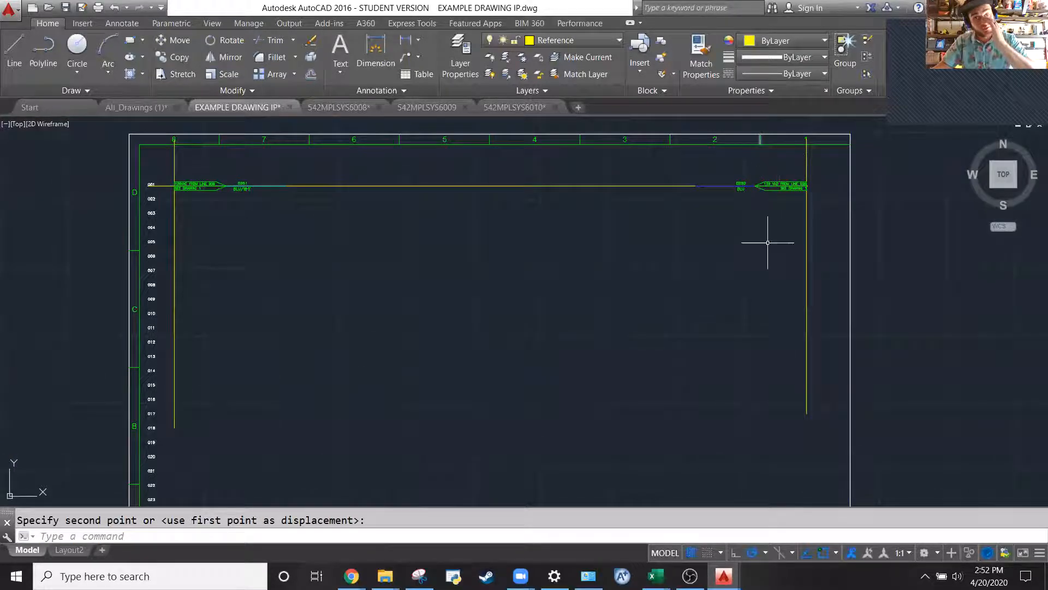
pyautogui.write('l')
pyautogui.press('Return')
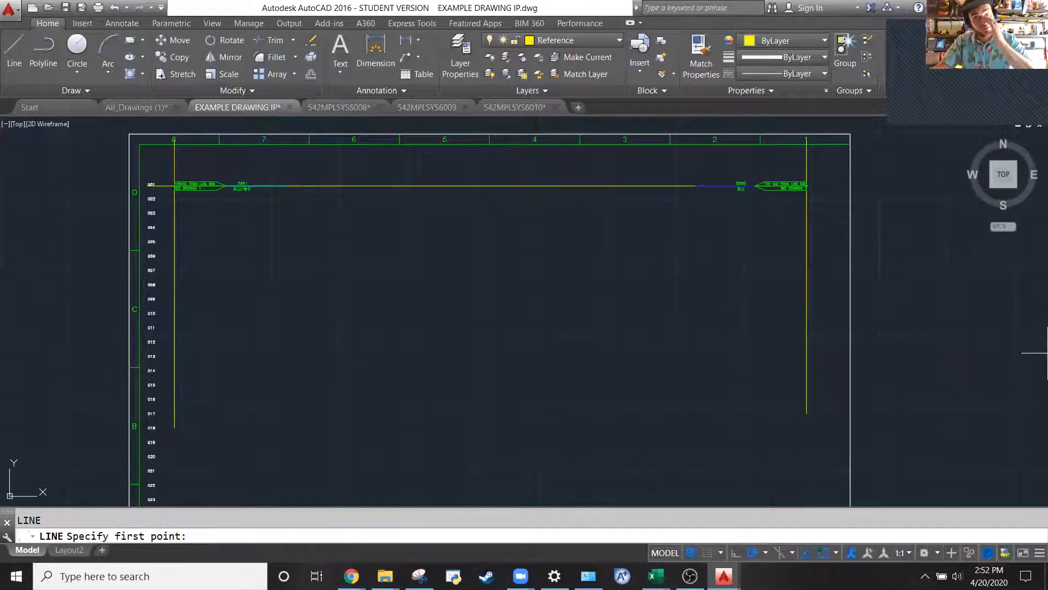
pyautogui.scroll(-2, 650, 250)
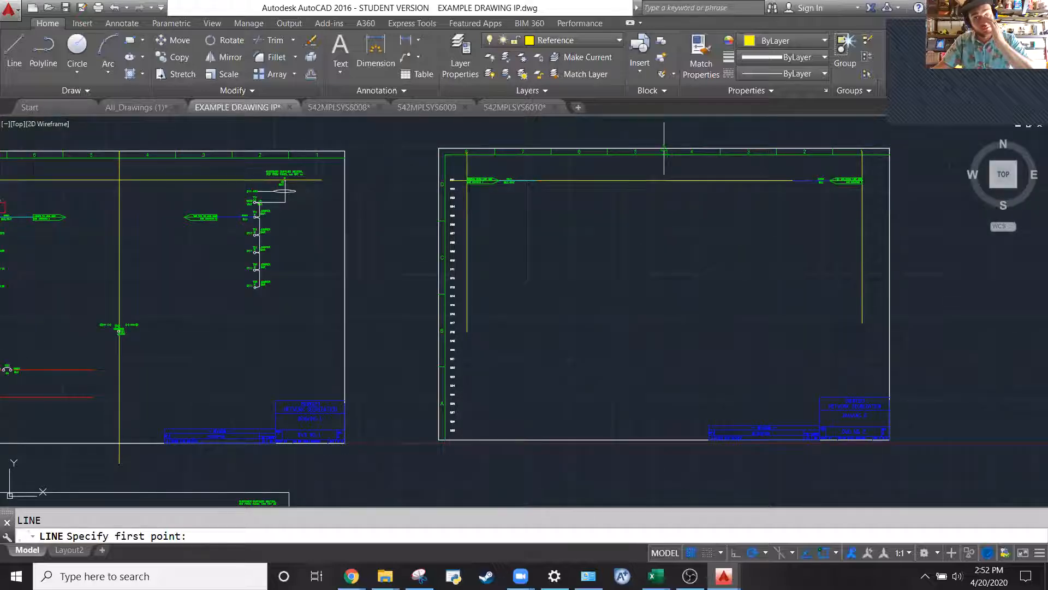
pyautogui.click(664, 150)
pyautogui.click(664, 481)
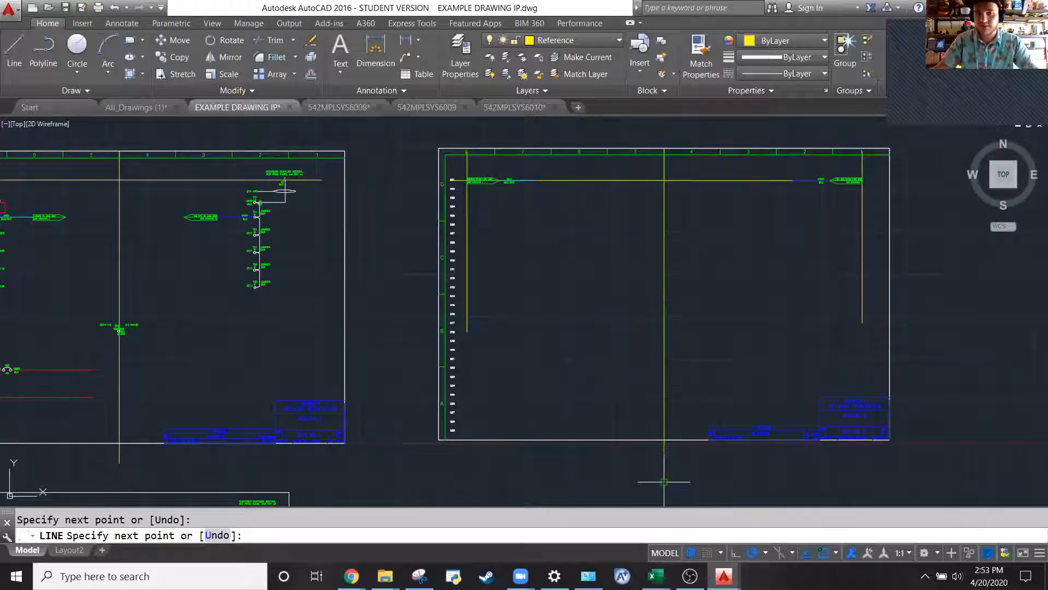
pyautogui.press('Escape')
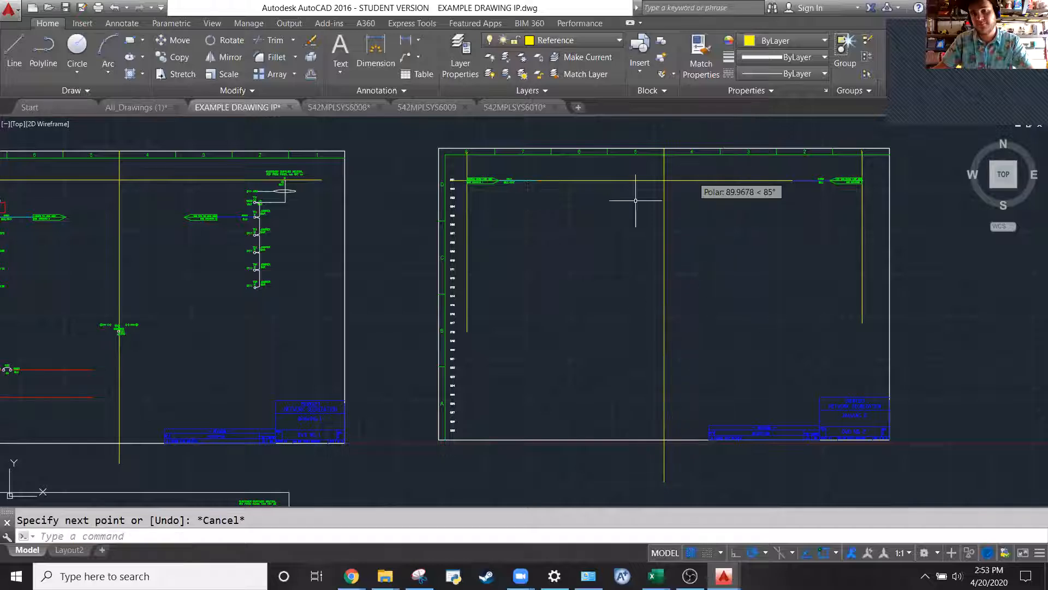
# Copy the PS1 Allen Bradley 1606-XLE240F power supply with its ground symbol to where line 001 crosses the second sheet's center reference line
pyautogui.scroll(-2, 770, 139)
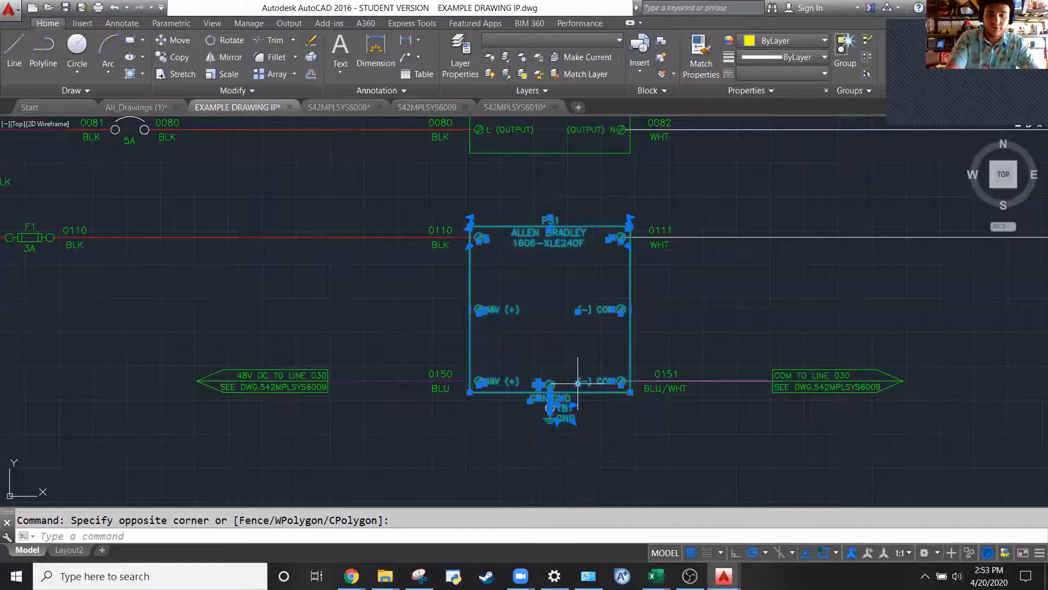
pyautogui.write('MOV')
pyautogui.press('BackSpace')
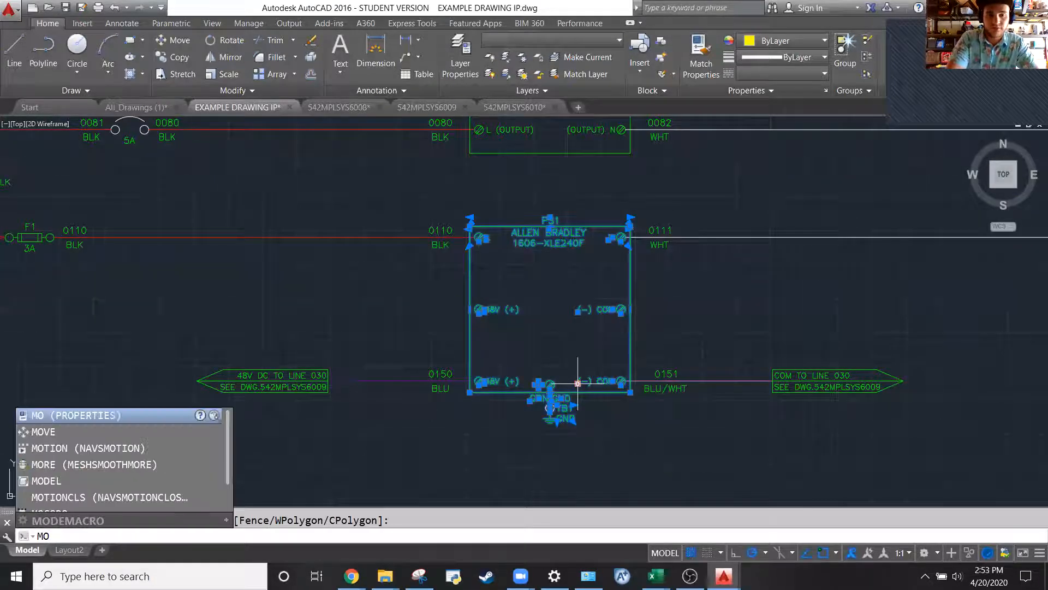
pyautogui.write('COPY')
pyautogui.press('Return')
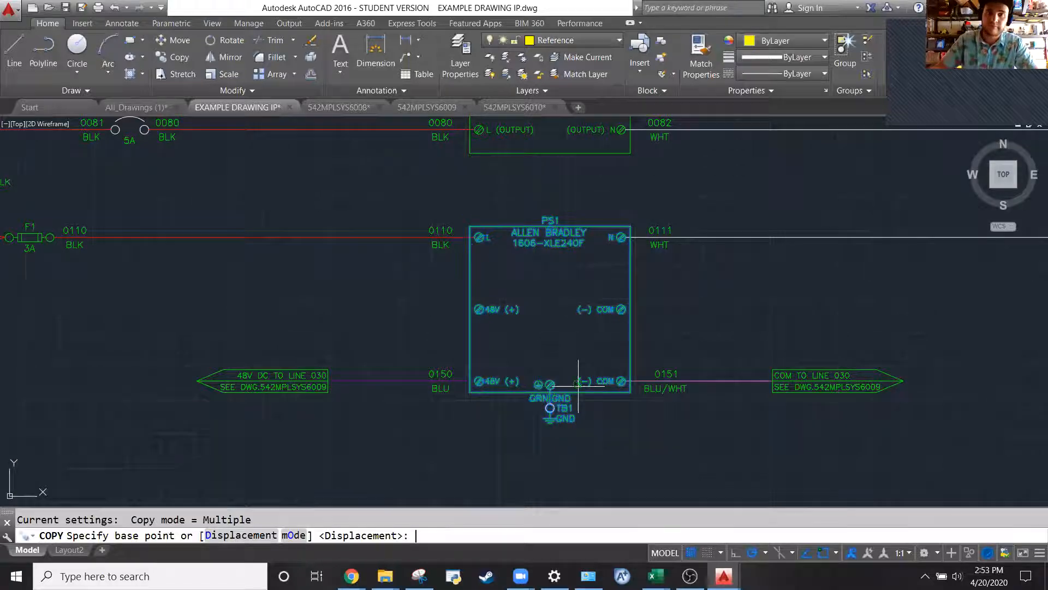
pyautogui.scroll(2, 577, 381)
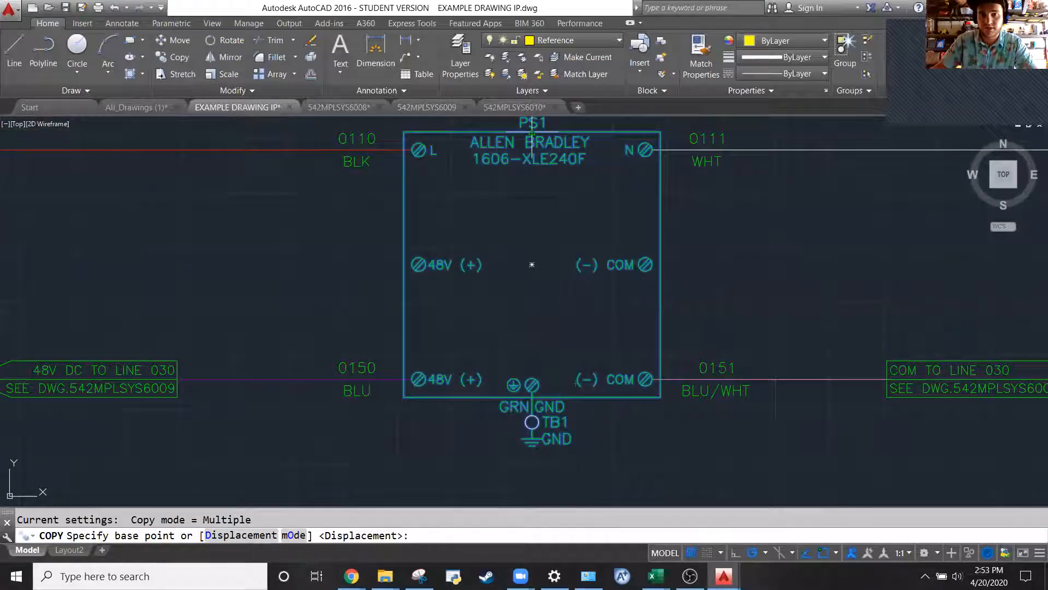
pyautogui.click(531, 175)
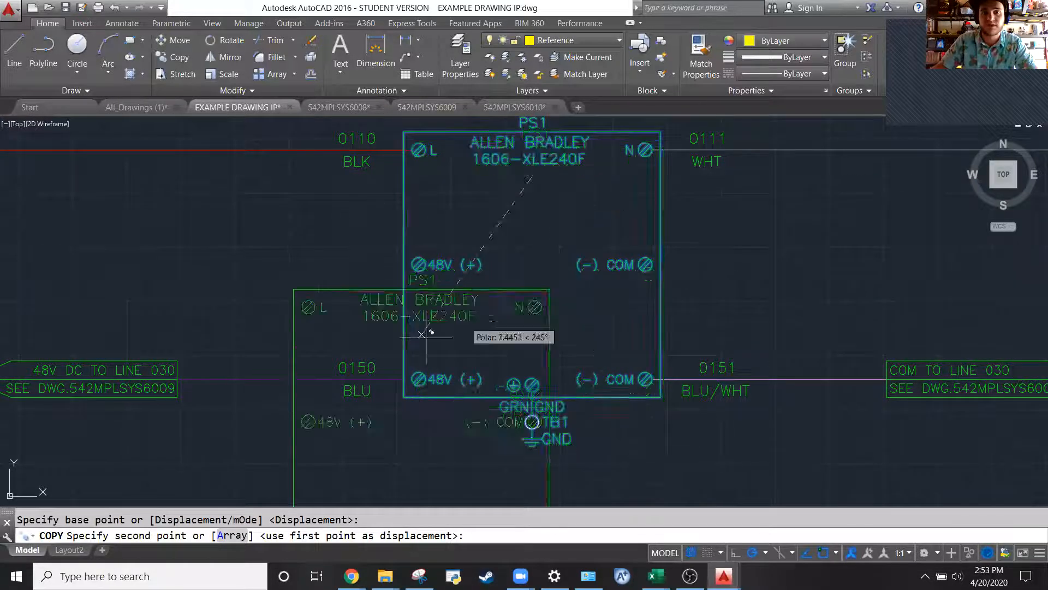
pyautogui.scroll(-8, 426, 334)
pyautogui.scroll(-3, 262, 355)
pyautogui.scroll(10, 415, 232)
pyautogui.scroll(5, 429, 214)
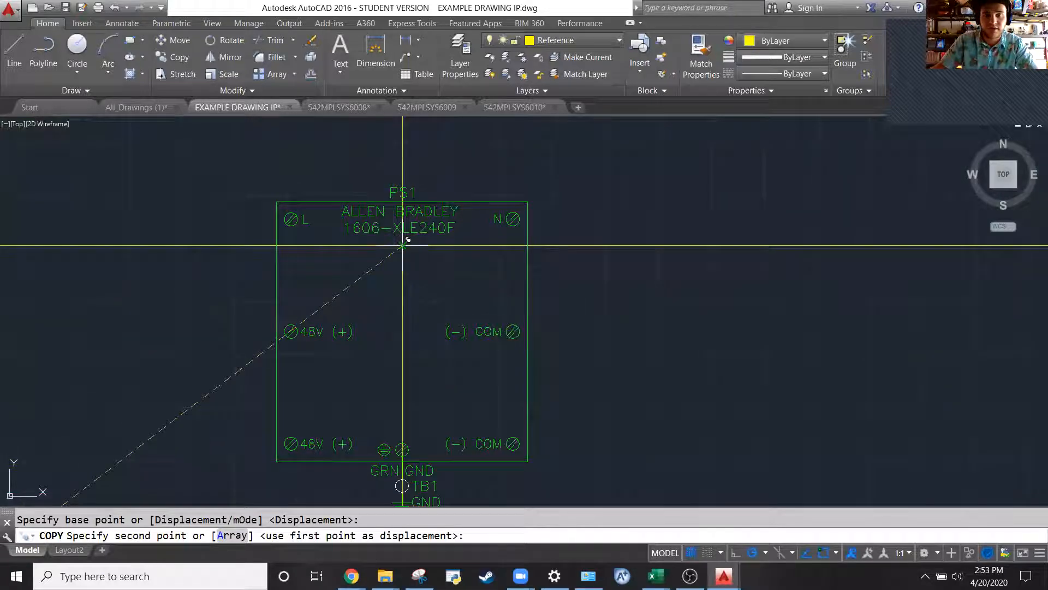
pyautogui.click(402, 245)
pyautogui.scroll(-12, 407, 240)
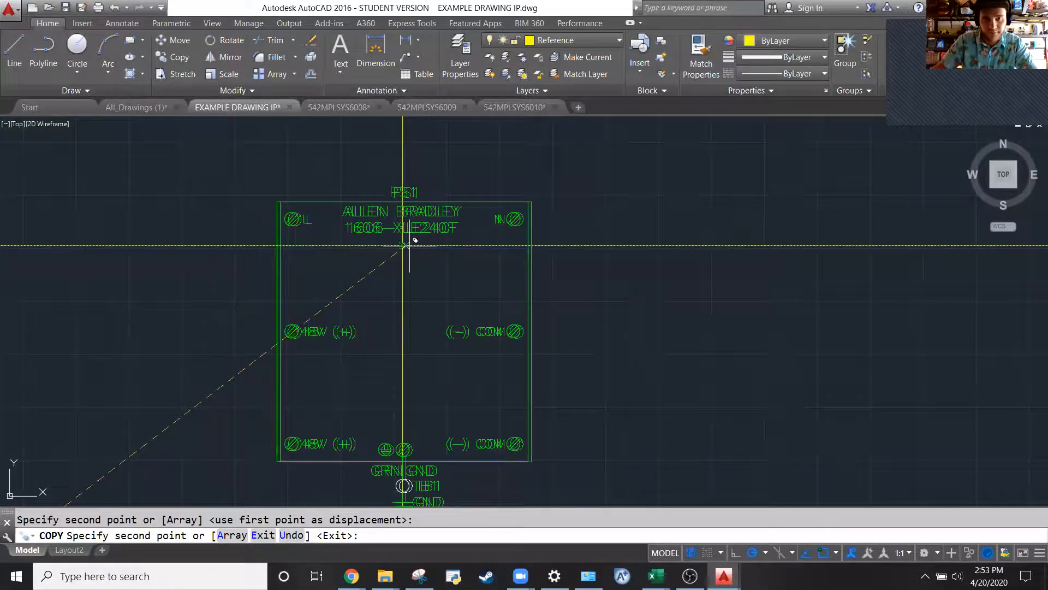
pyautogui.scroll(10, 560, 260)
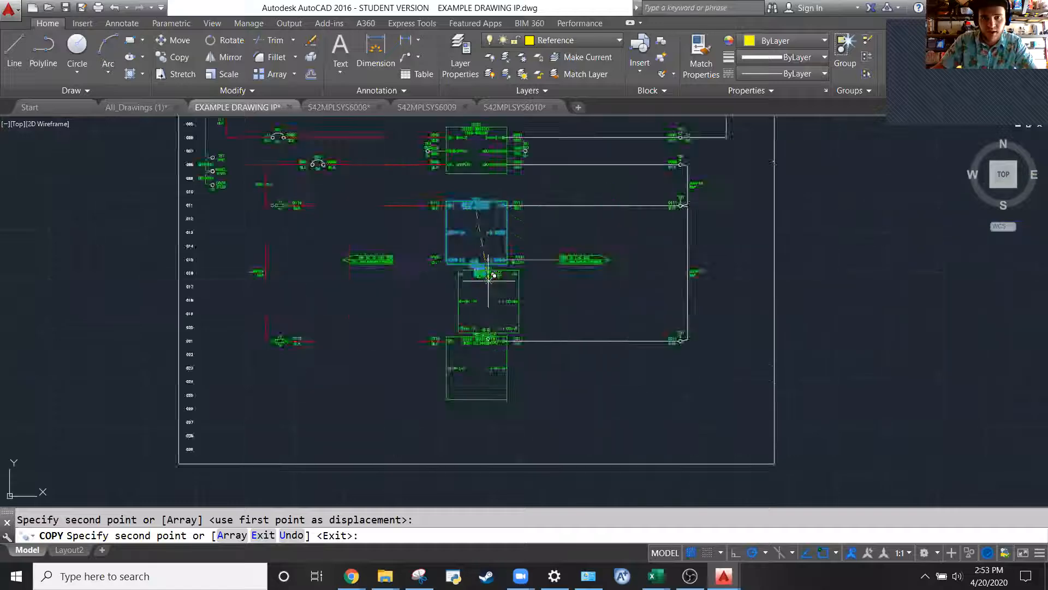
pyautogui.press('Escape')
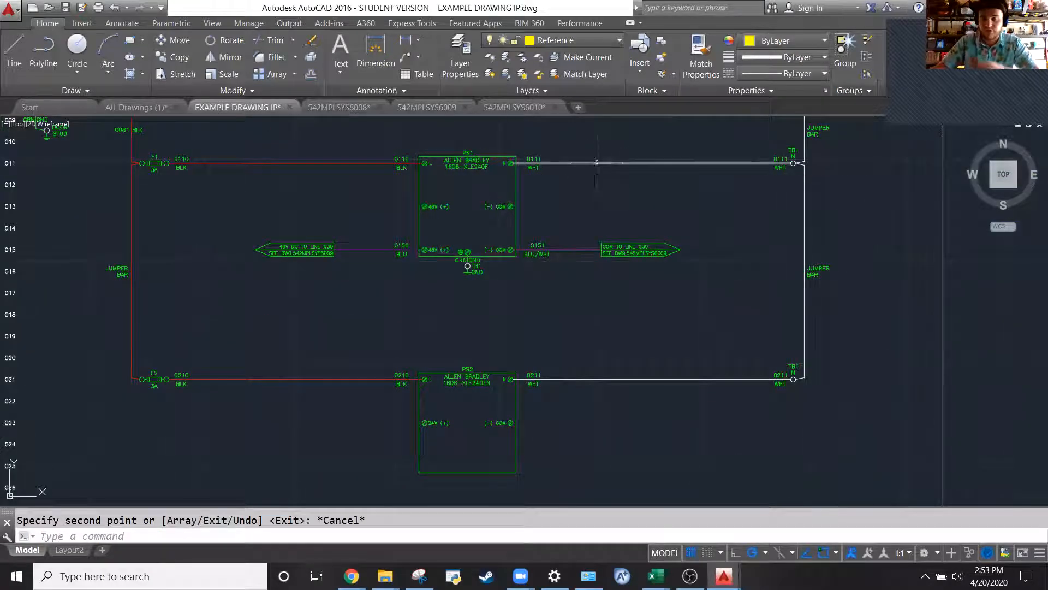
# Move the copied PS1 power supply straight down so its L terminal lies on the line 001 reference line
pyautogui.scroll(4, 471, 133)
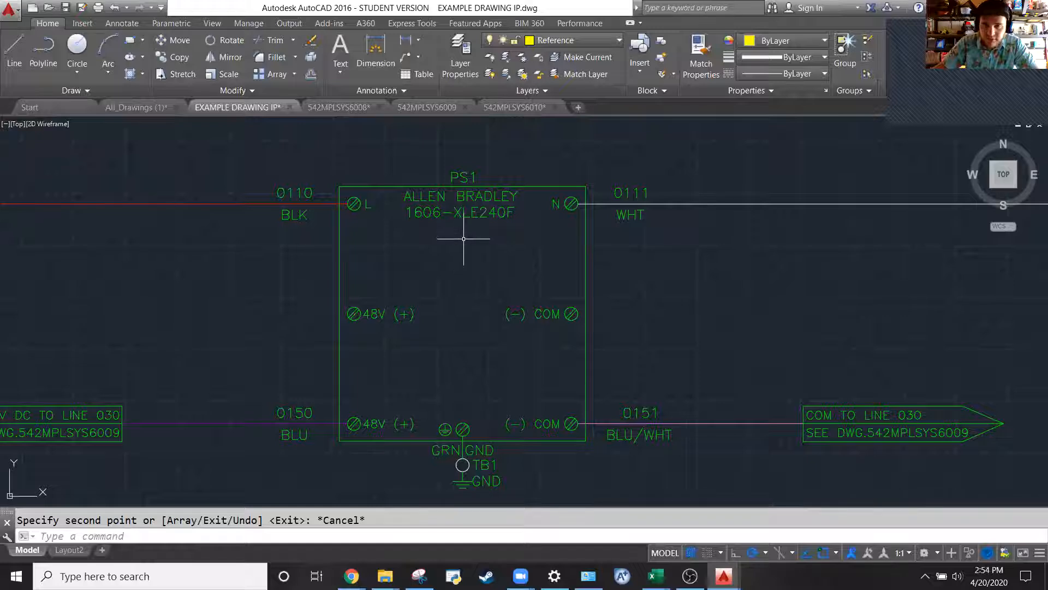
pyautogui.scroll(-6, 418, 343)
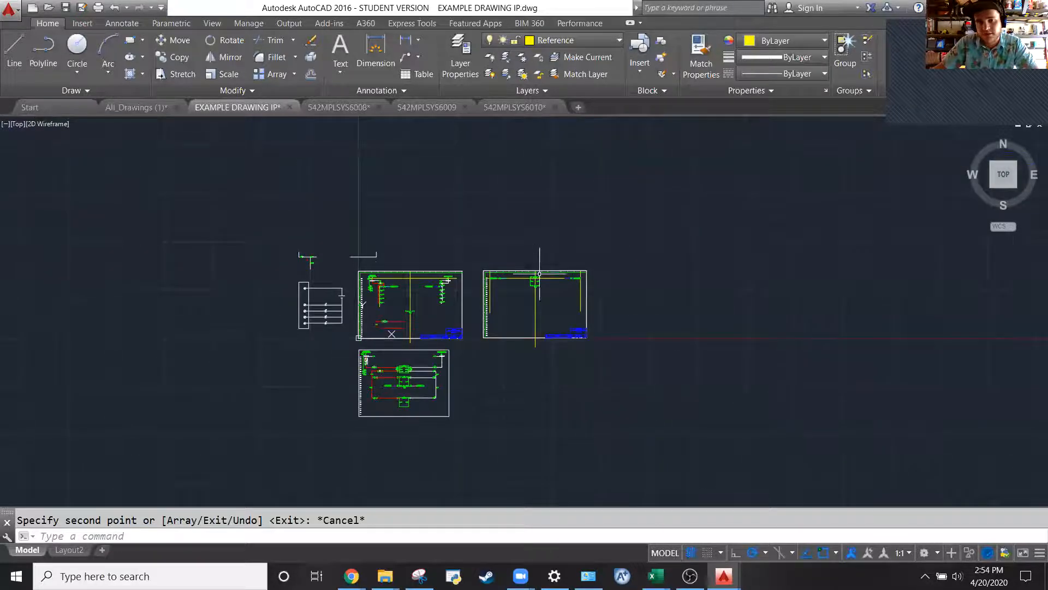
pyautogui.scroll(5, 540, 274)
pyautogui.scroll(2, 475, 310)
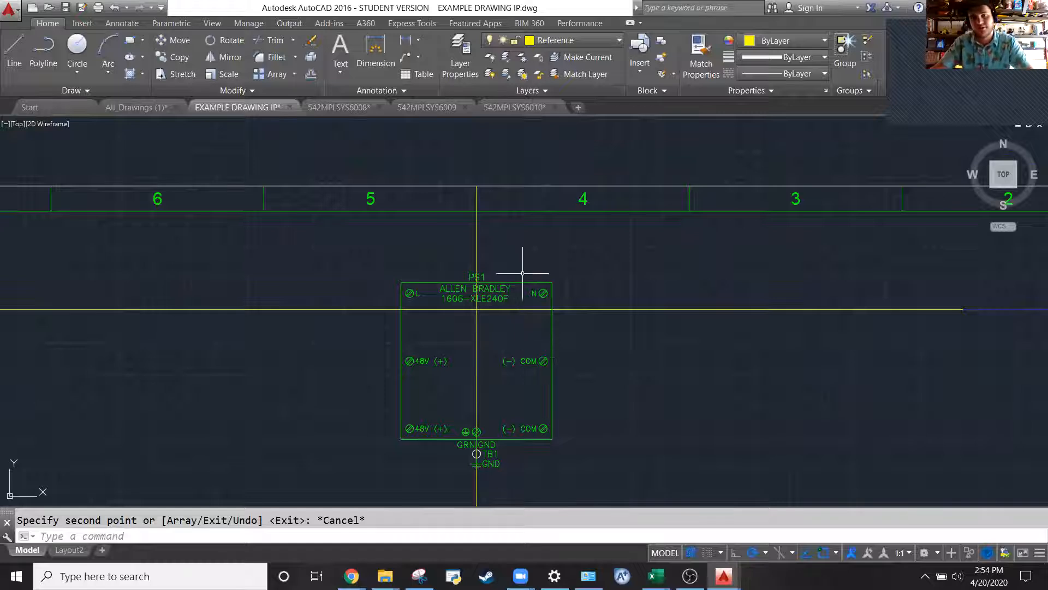
pyautogui.scroll(-3, 643, 227)
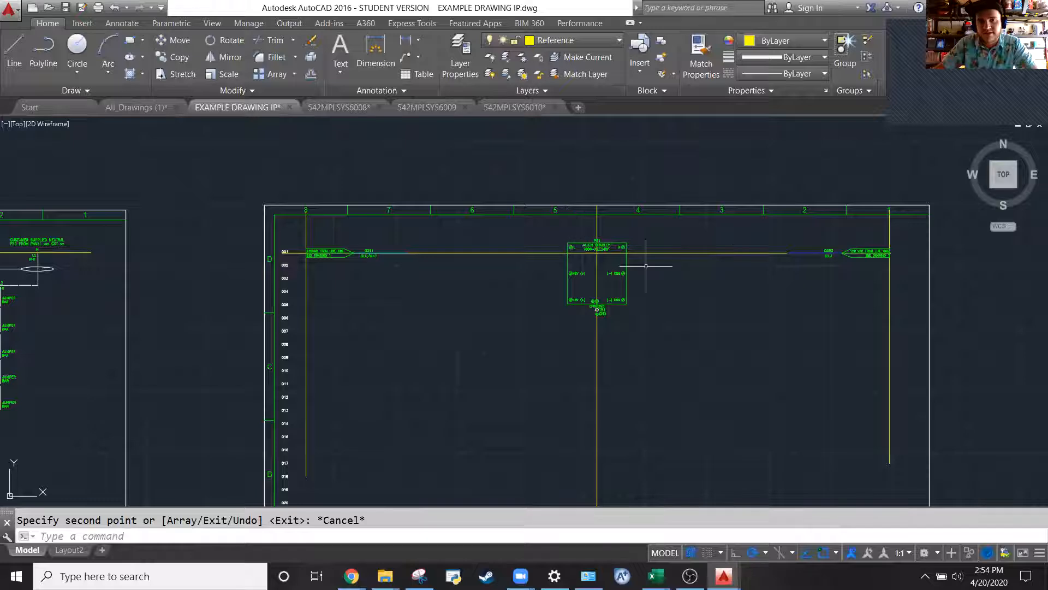
pyautogui.click(544, 223)
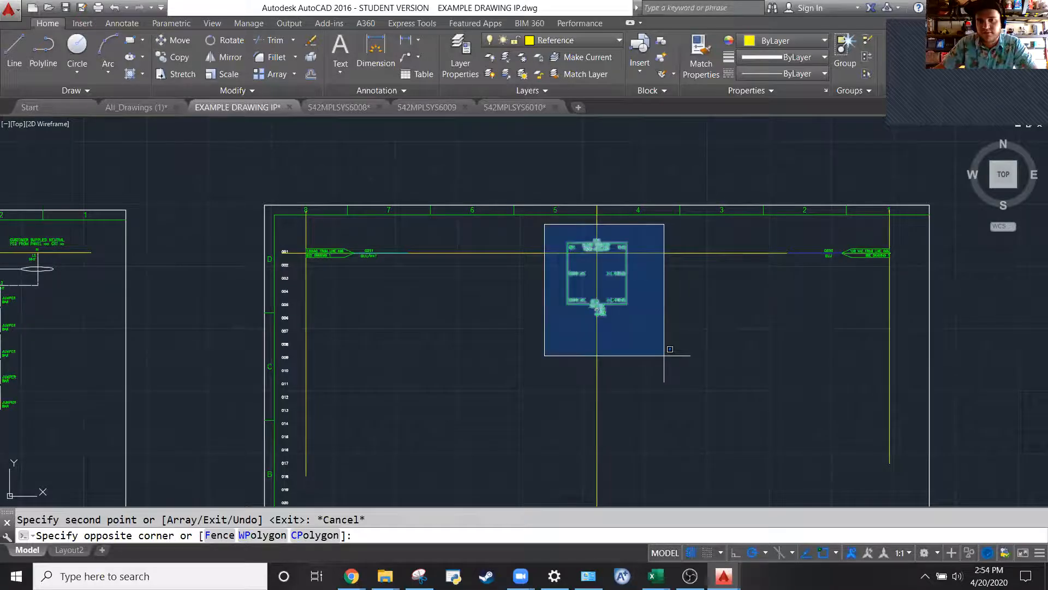
pyautogui.click(664, 356)
pyautogui.scroll(8, 574, 257)
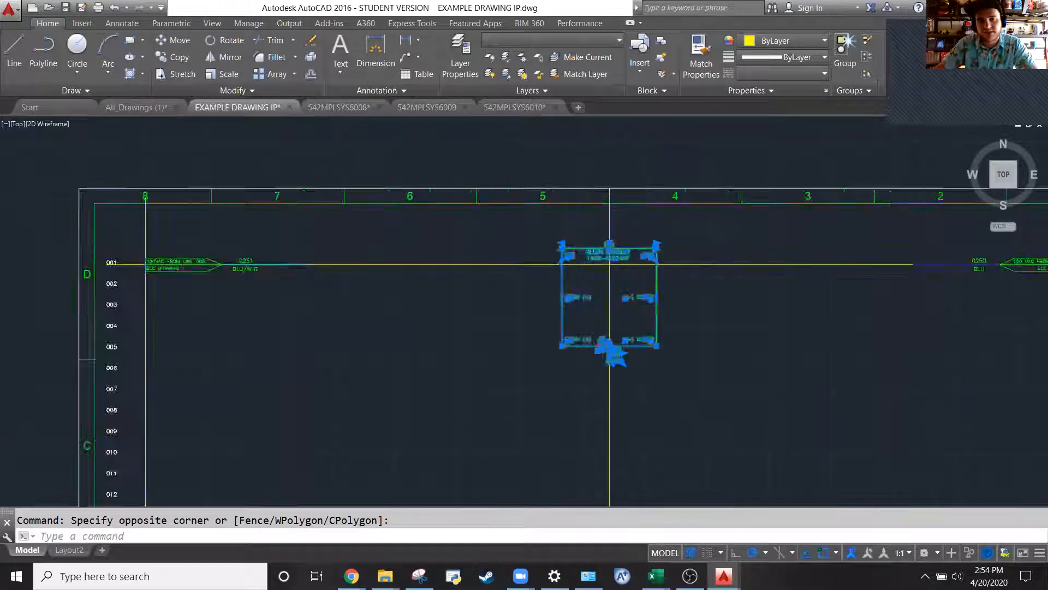
pyautogui.write('m')
pyautogui.press('Return')
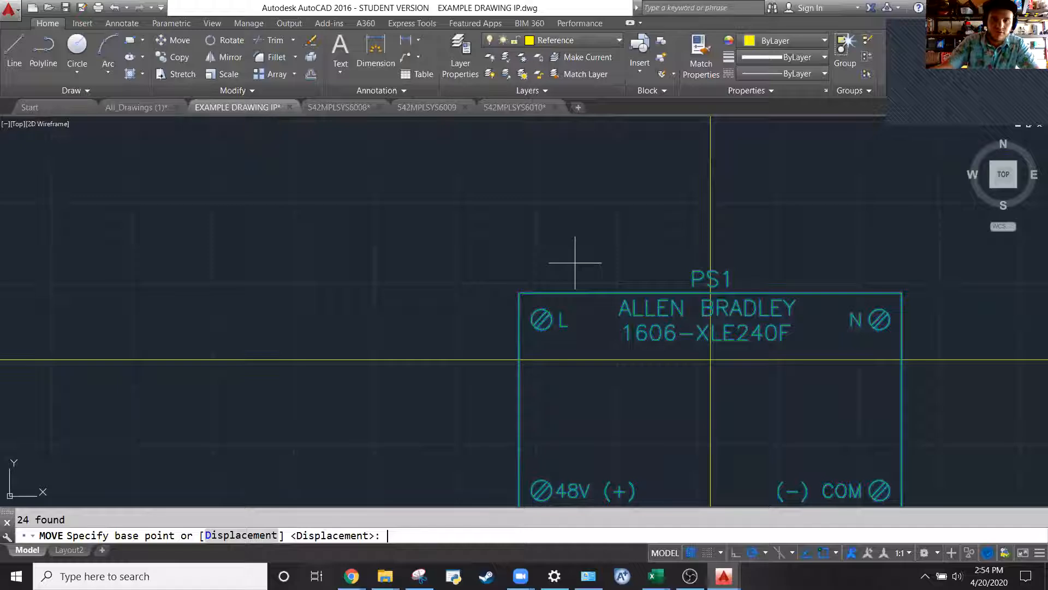
pyautogui.scroll(6, 468, 369)
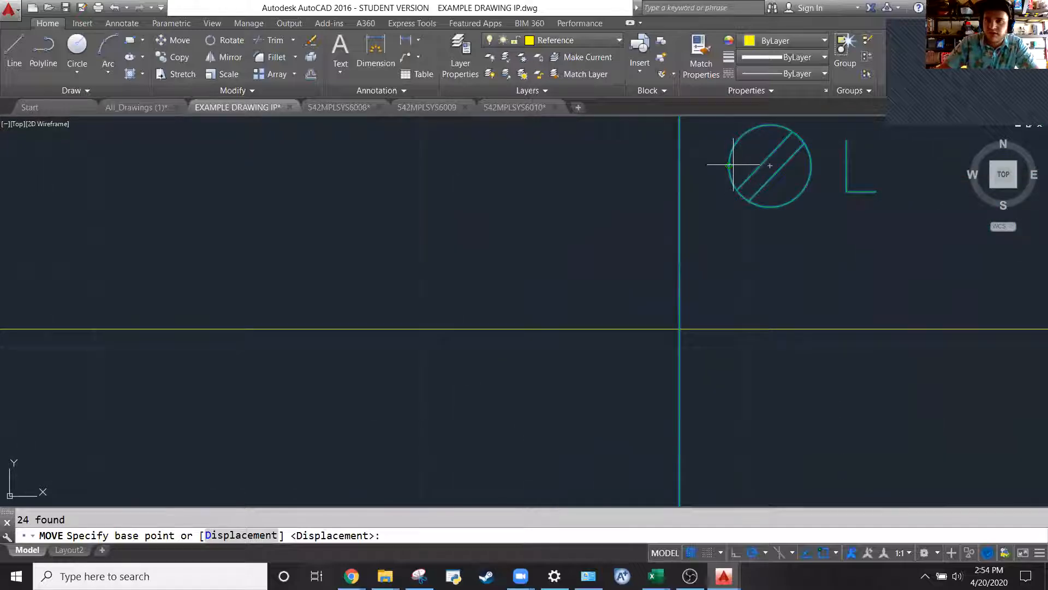
pyautogui.click(729, 166)
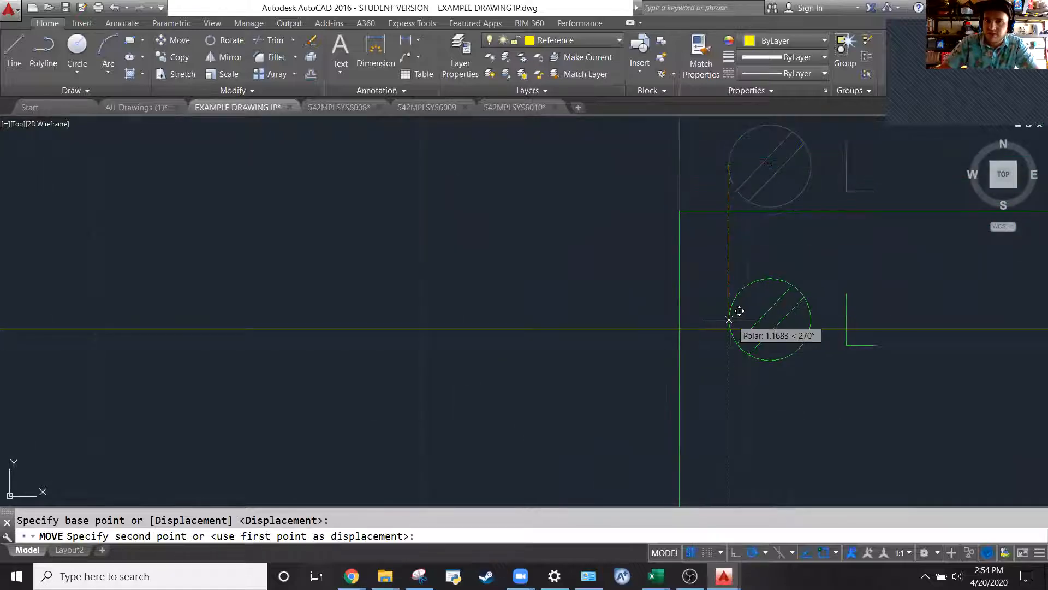
pyautogui.click(737, 322)
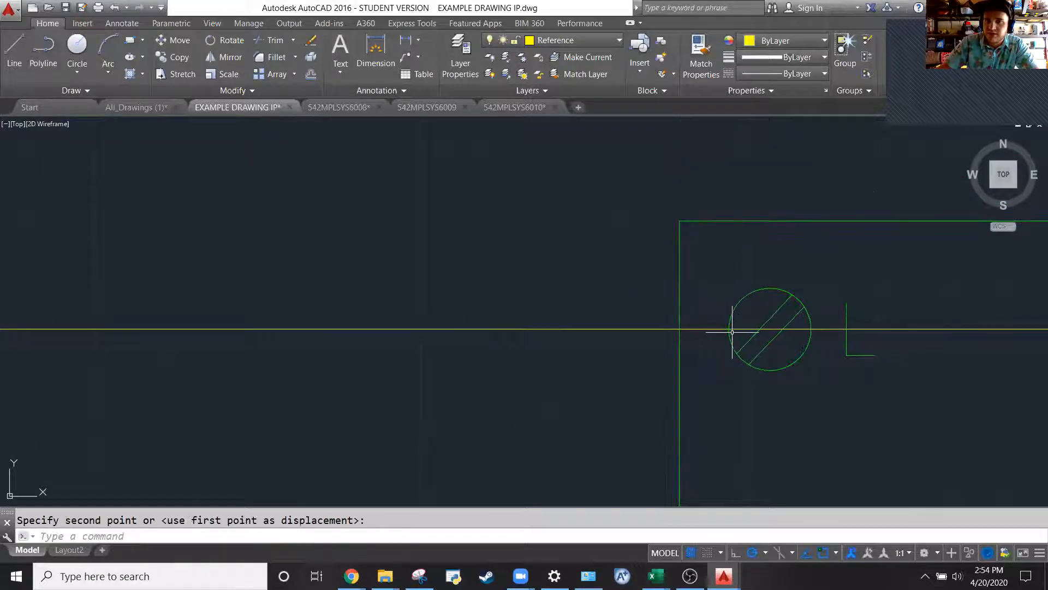
pyautogui.scroll(-3, 568, 308)
pyautogui.scroll(-3, 384, 271)
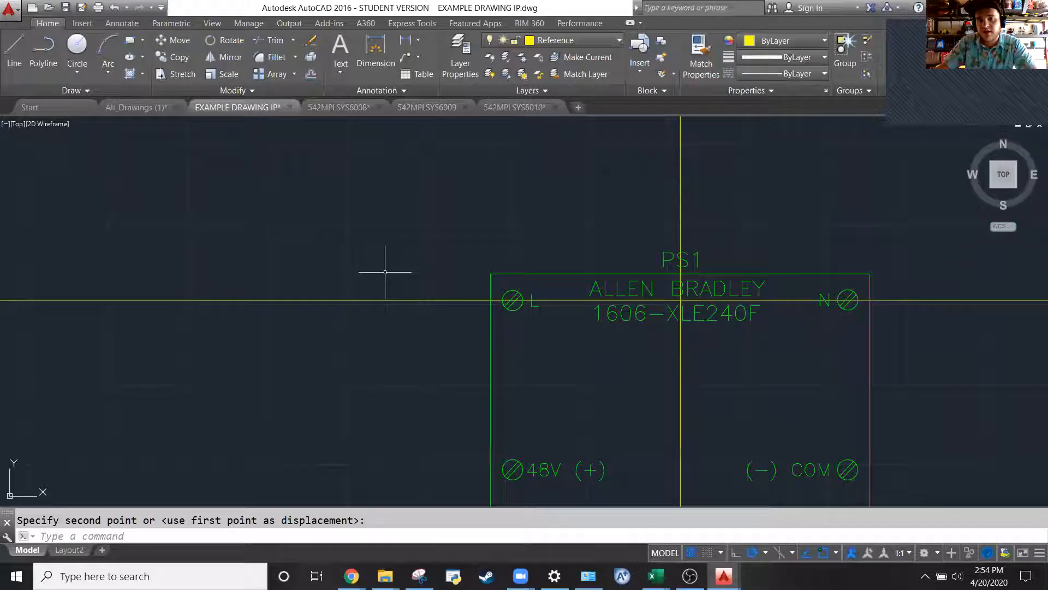
pyautogui.click(534, 314)
pyautogui.click(510, 301)
pyautogui.press('Escape')
# Make EL-L1 the current layer and turn off the Reference layer
pyautogui.scroll(-5, 682, 234)
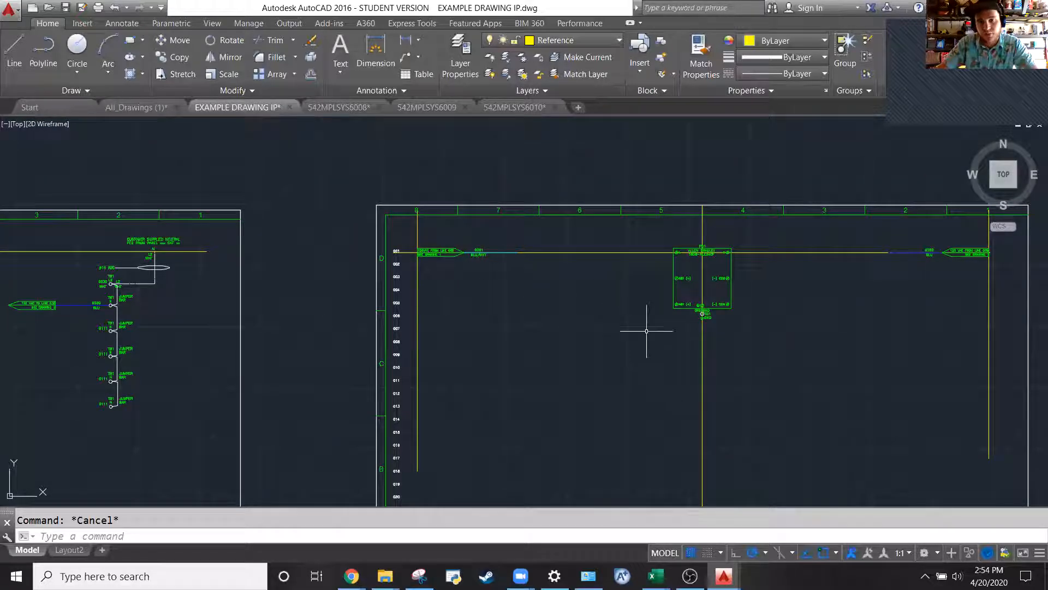
pyautogui.click(555, 39)
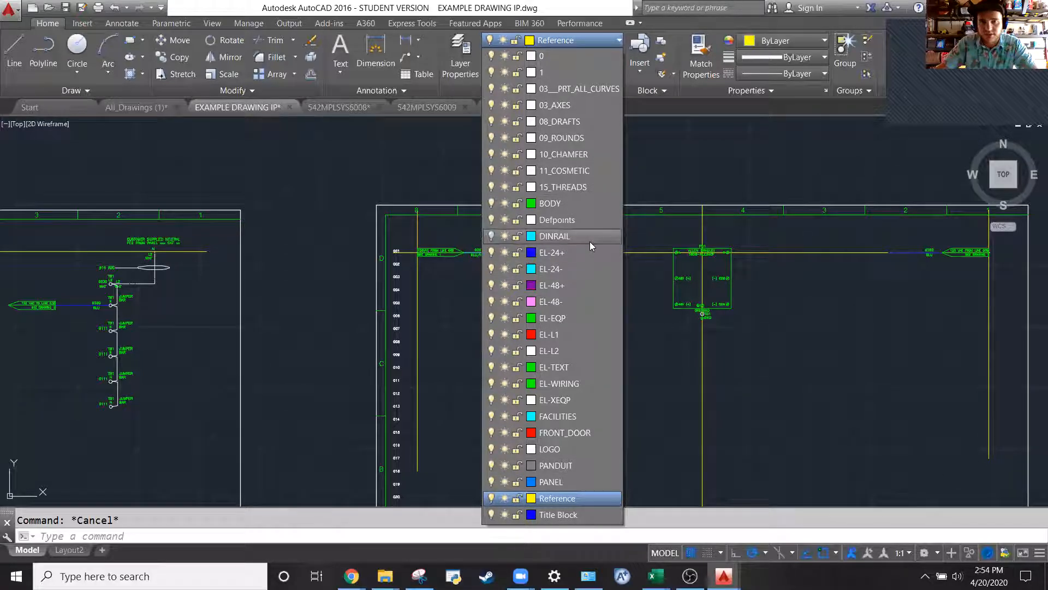
pyautogui.click(603, 335)
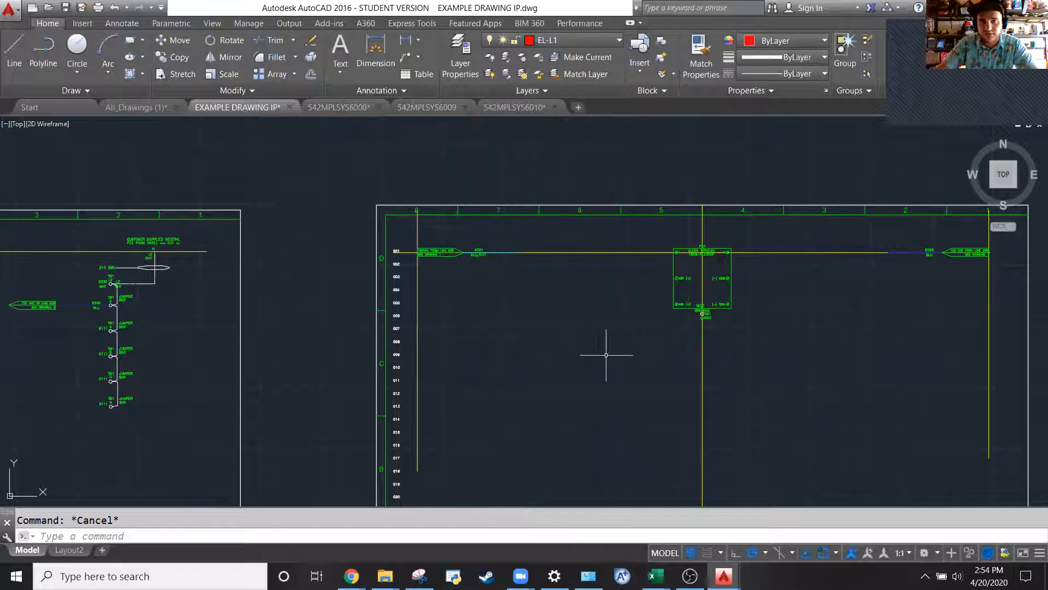
pyautogui.click(538, 41)
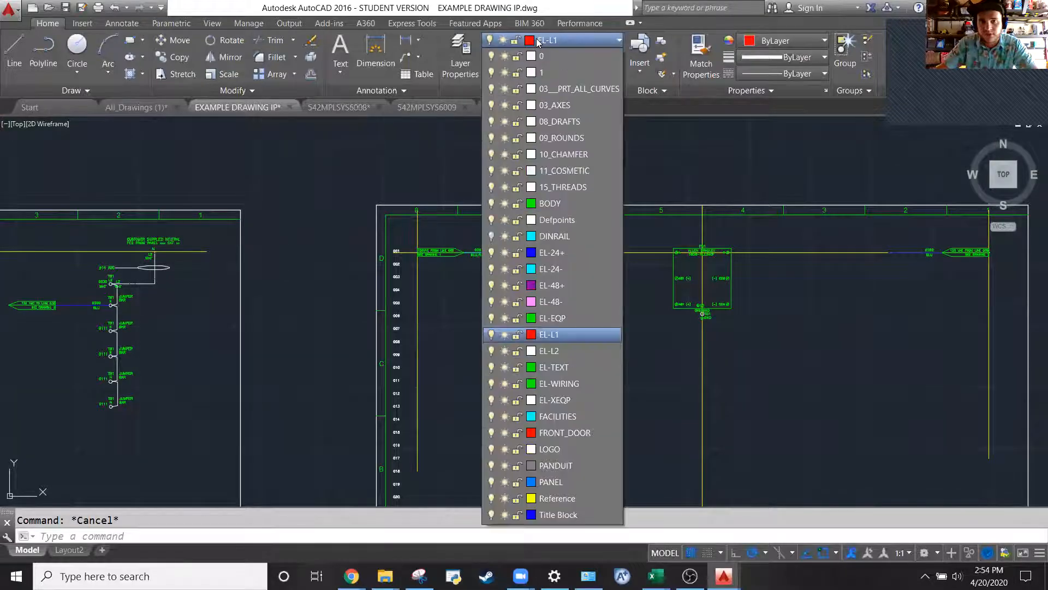
pyautogui.click(491, 499)
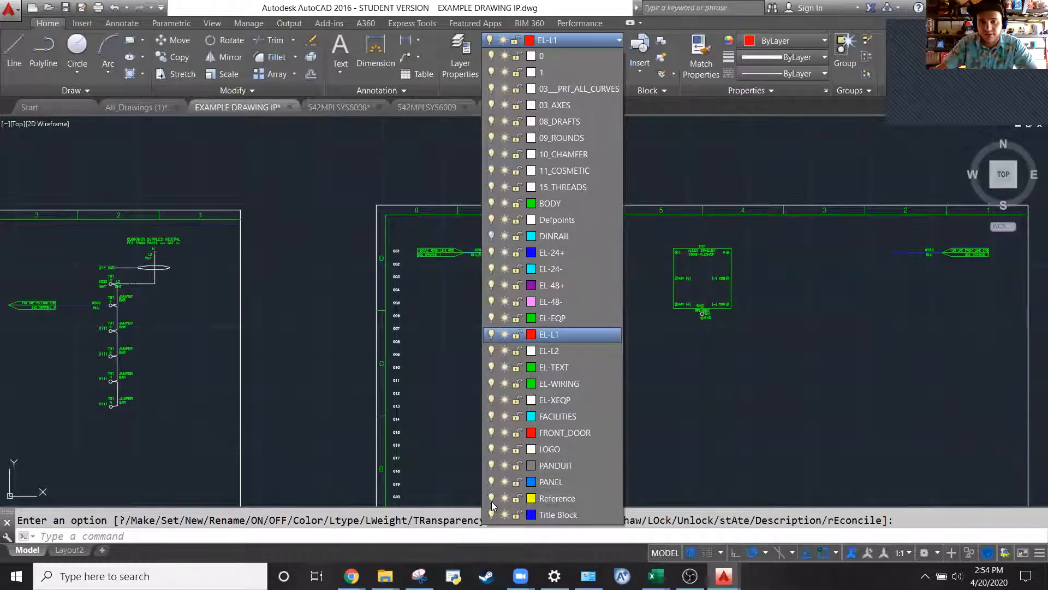
pyautogui.click(386, 370)
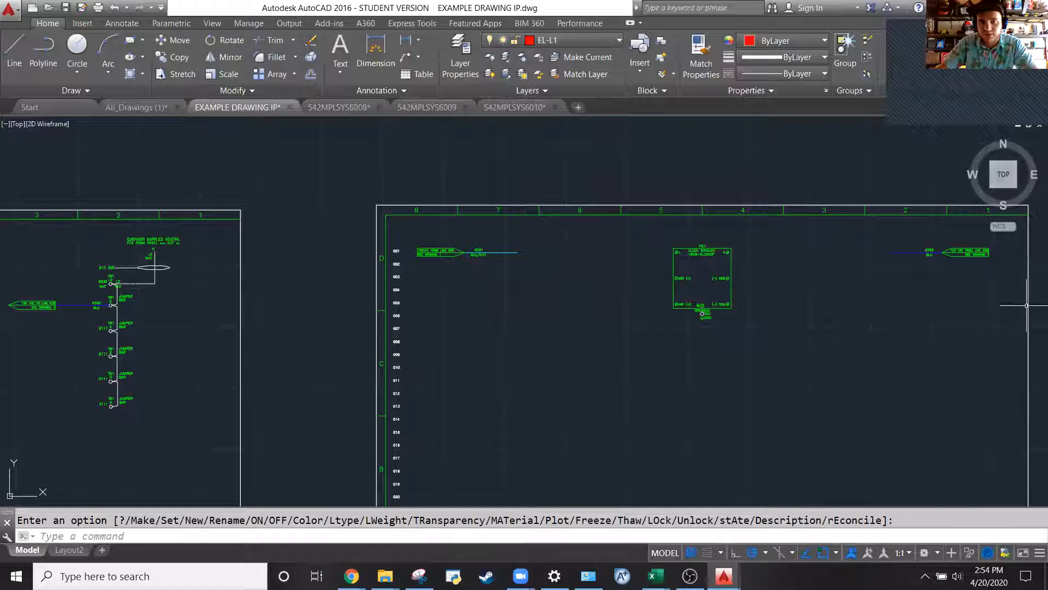
pyautogui.press('Escape')
# Stretch the free end of the 0251 BLU/WHT wire to the outer edge of the power supply's L terminal
pyautogui.scroll(2, 905, 215)
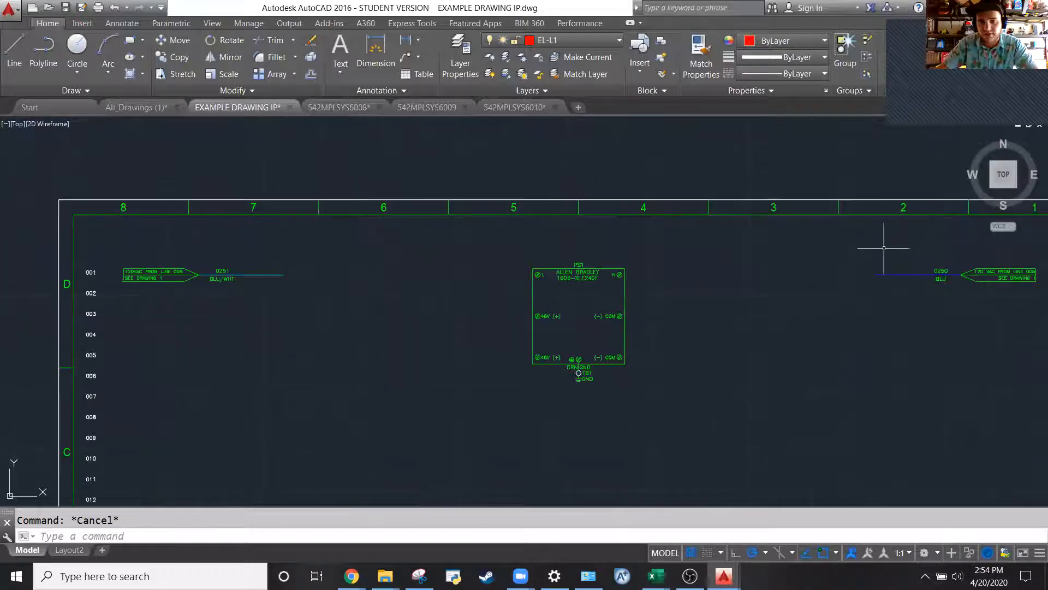
pyautogui.scroll(2, 355, 297)
pyautogui.click(394, 352)
pyautogui.click(208, 247)
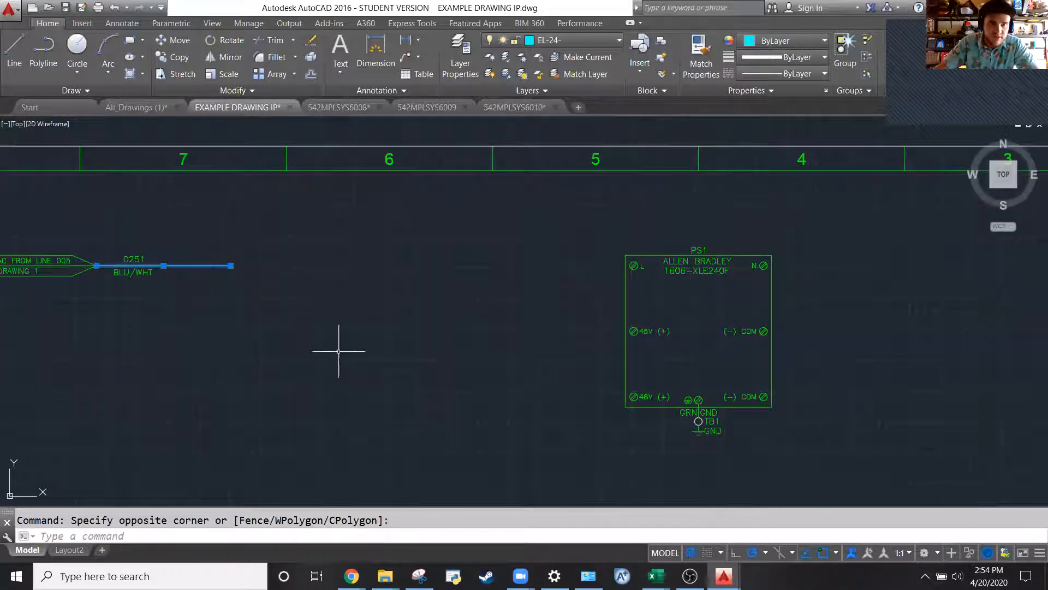
pyautogui.click(230, 265)
pyautogui.scroll(4, 646, 269)
pyautogui.scroll(4, 646, 270)
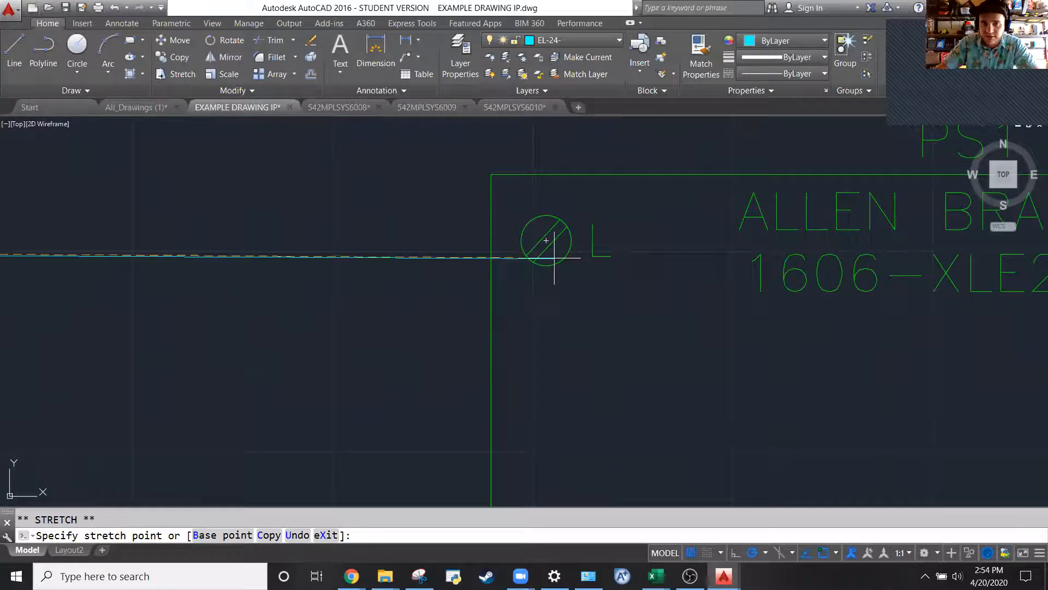
pyautogui.click(521, 240)
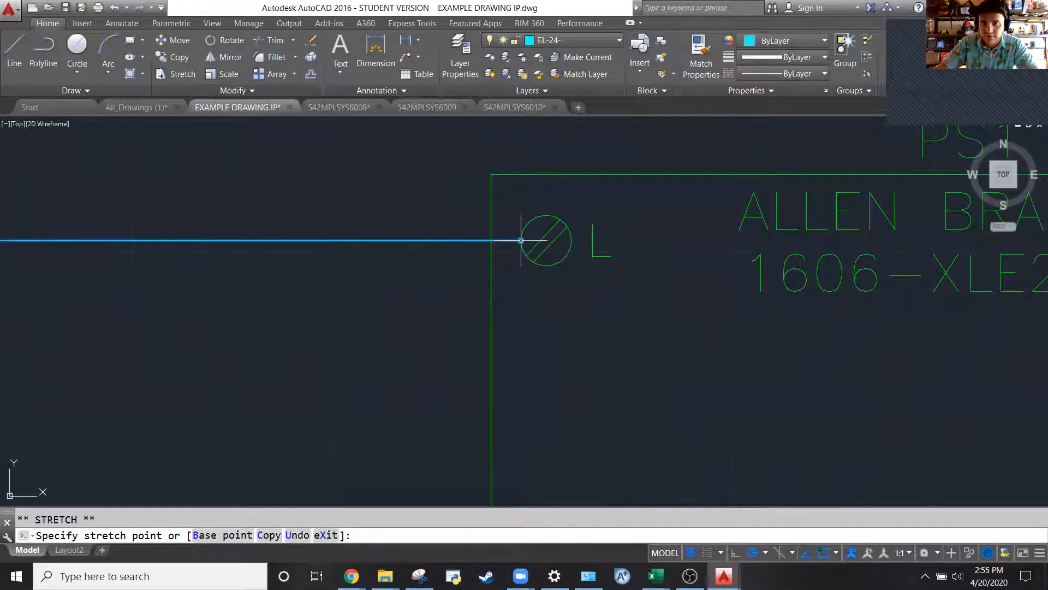
# Stretch the free end of the 0250 BLU wire to the outer edge of the power supply's N terminal
pyautogui.scroll(-4, 211, 288)
pyautogui.scroll(-2, 158, 292)
pyautogui.press('Escape')
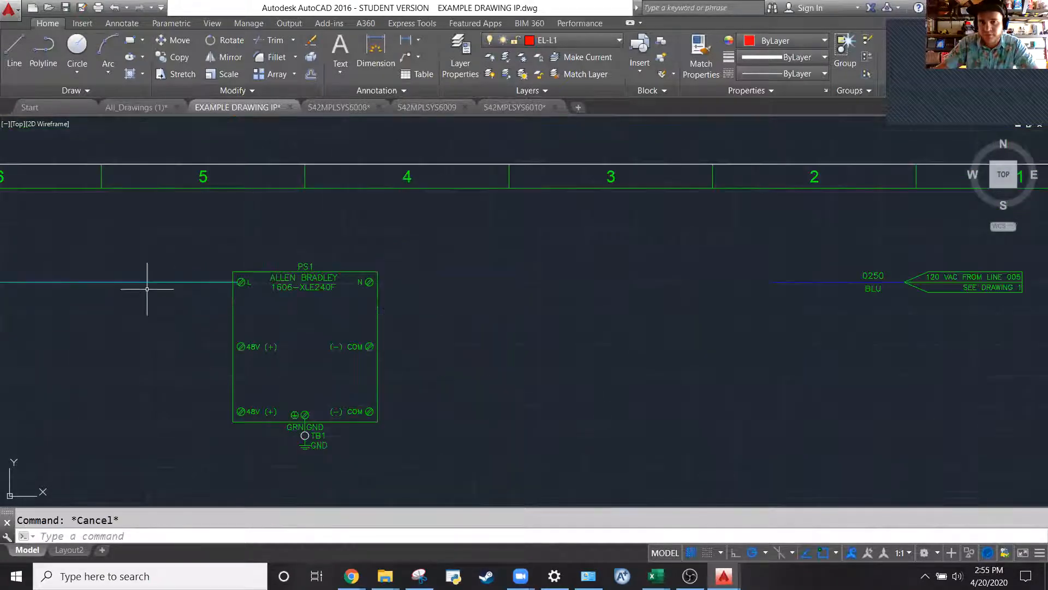
pyautogui.scroll(2, 822, 295)
pyautogui.click(822, 294)
pyautogui.click(731, 246)
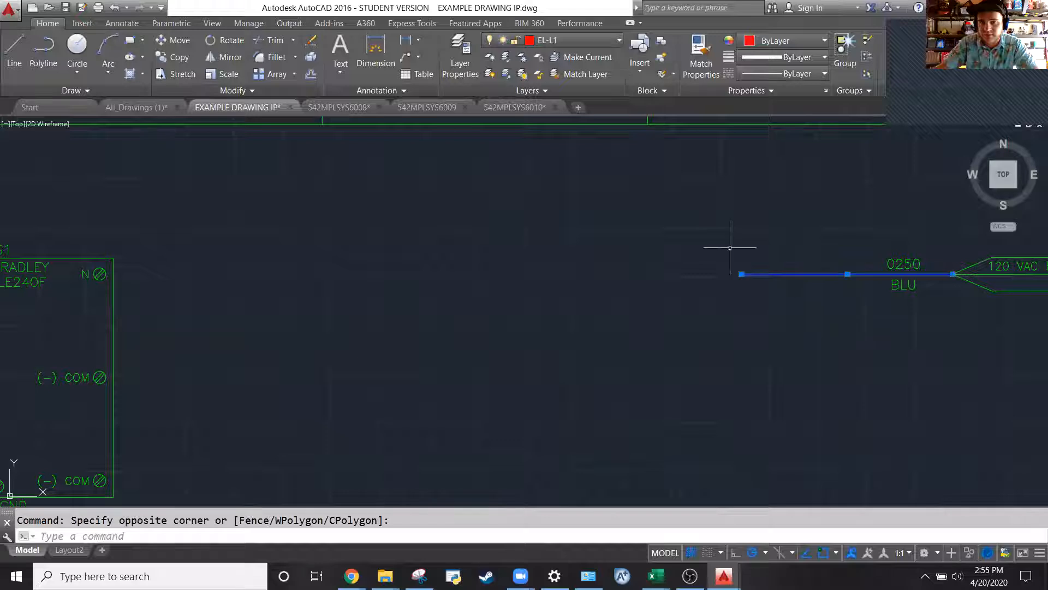
pyautogui.click(742, 273)
pyautogui.scroll(6, 70, 276)
pyautogui.click(301, 295)
pyautogui.press('Escape')
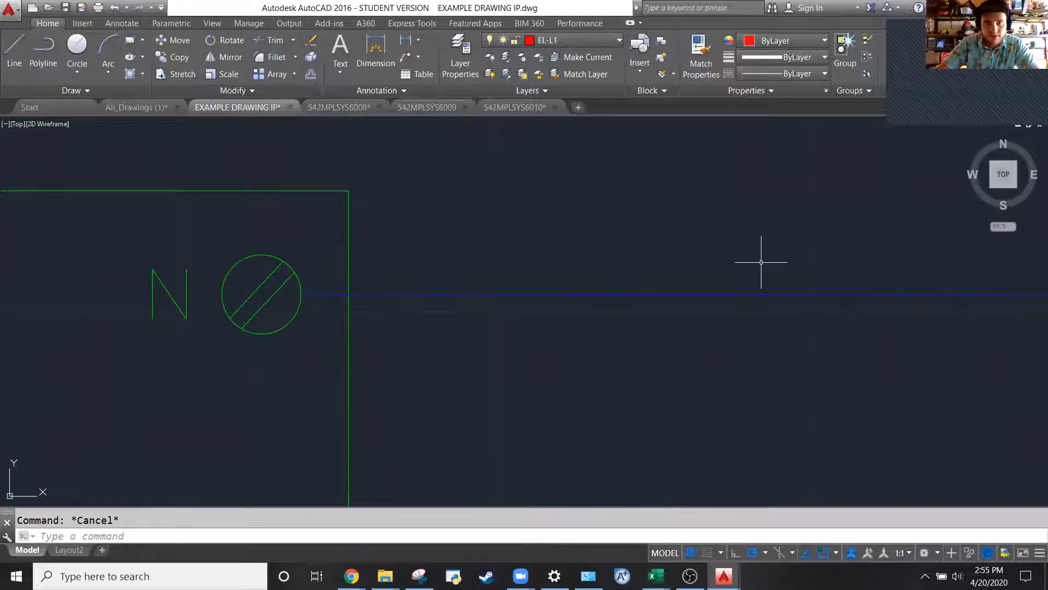
# Put the 0251 BLU/WHT wires of both sheets on layer EL-L1
pyautogui.scroll(-3, 601, 206)
pyautogui.scroll(-2, 602, 206)
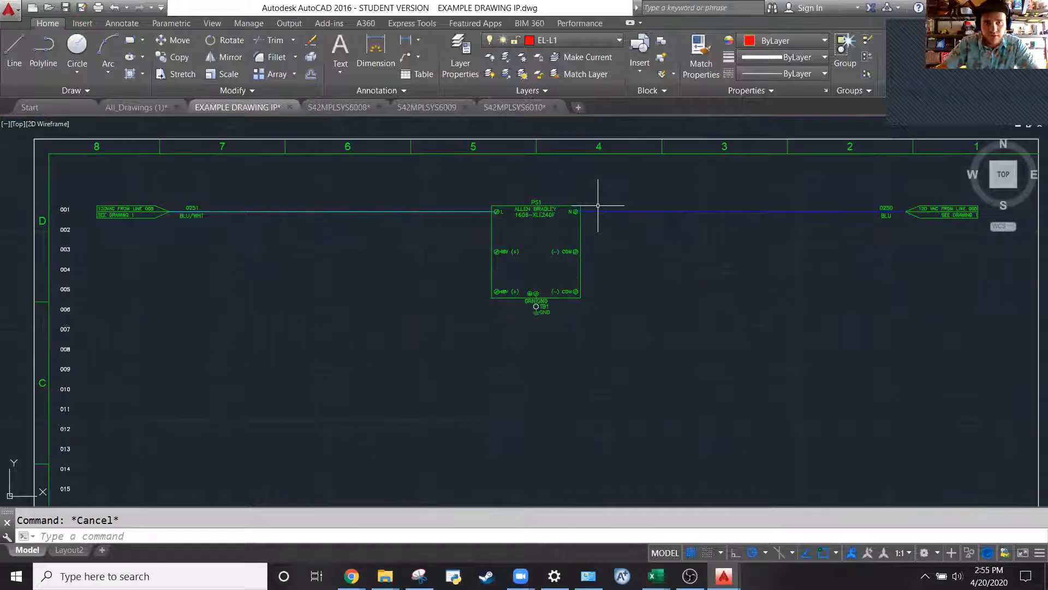
pyautogui.scroll(-3, 601, 206)
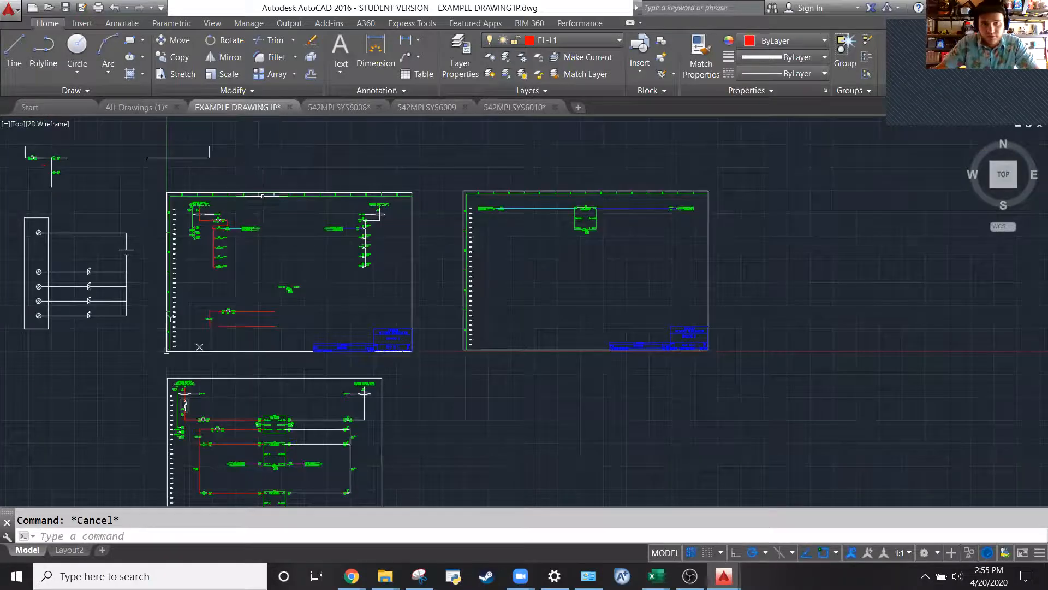
pyautogui.scroll(5, 525, 193)
pyautogui.click(710, 374)
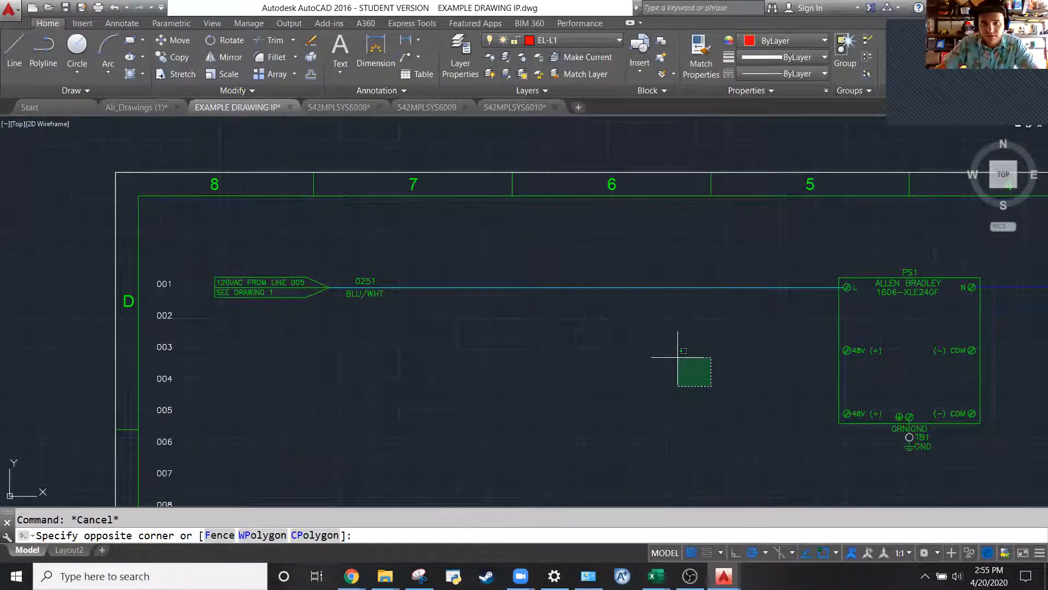
pyautogui.click(495, 233)
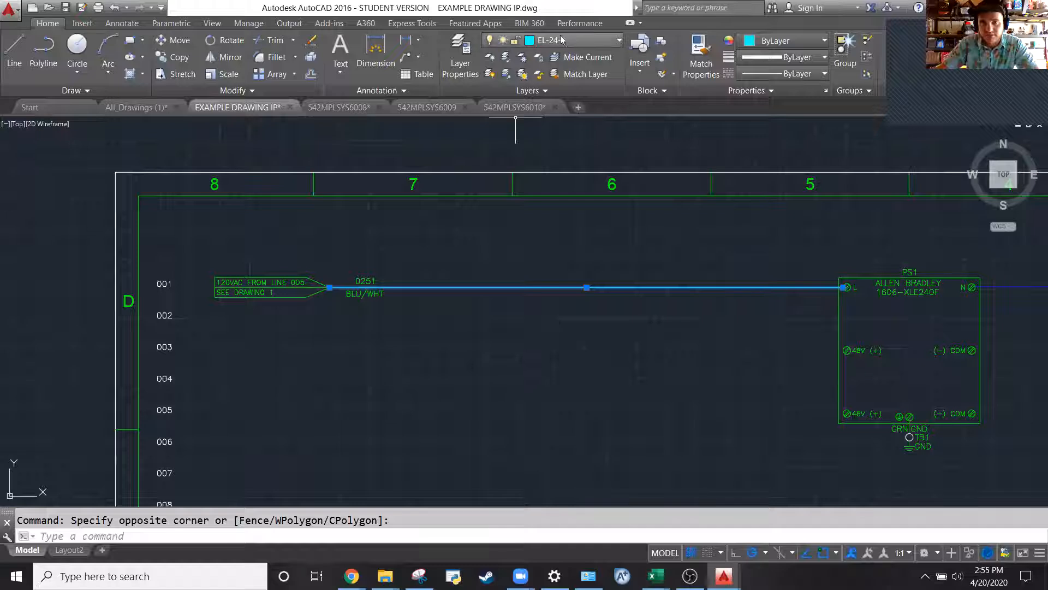
pyautogui.scroll(-4, 814, 199)
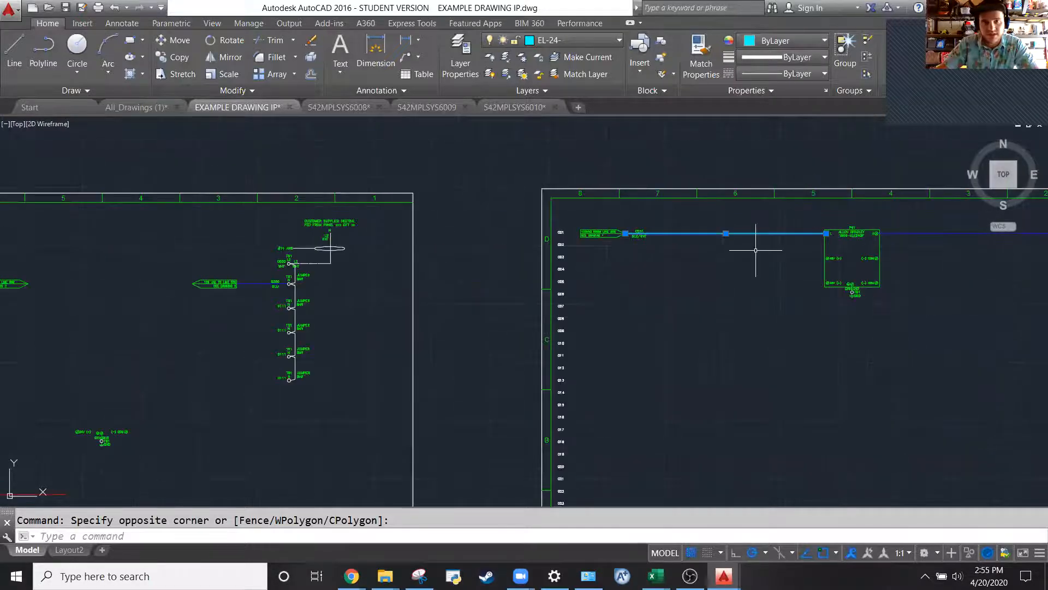
pyautogui.scroll(-2, 755, 250)
pyautogui.scroll(6, 236, 288)
pyautogui.click(379, 275)
pyautogui.click(400, 344)
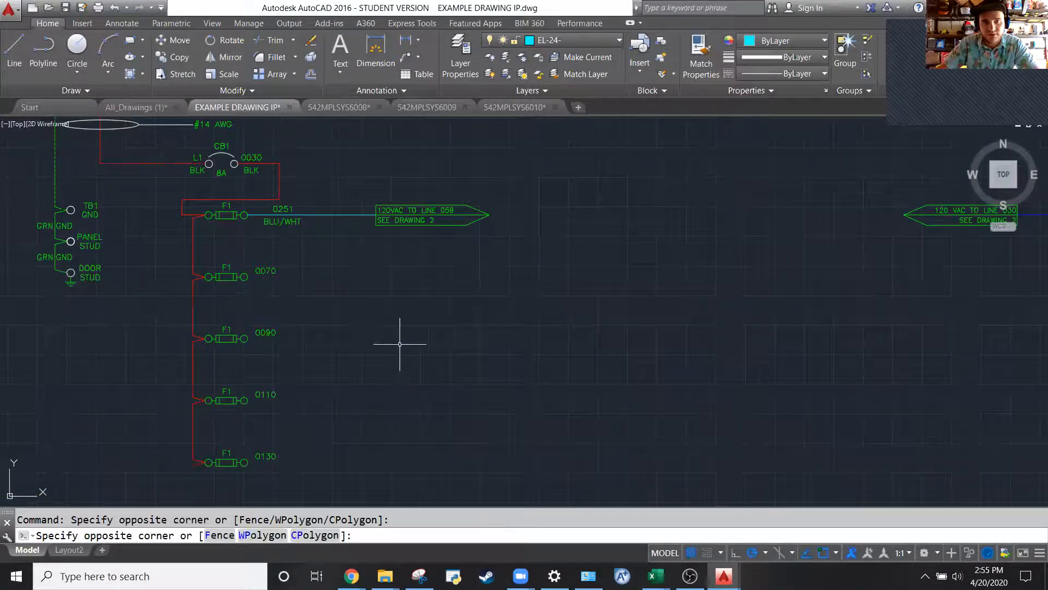
pyautogui.click(335, 242)
pyautogui.click(305, 198)
pyautogui.click(393, 278)
pyautogui.click(395, 277)
pyautogui.press('Escape')
pyautogui.click(339, 277)
pyautogui.click(322, 198)
pyautogui.scroll(-4, 235, 268)
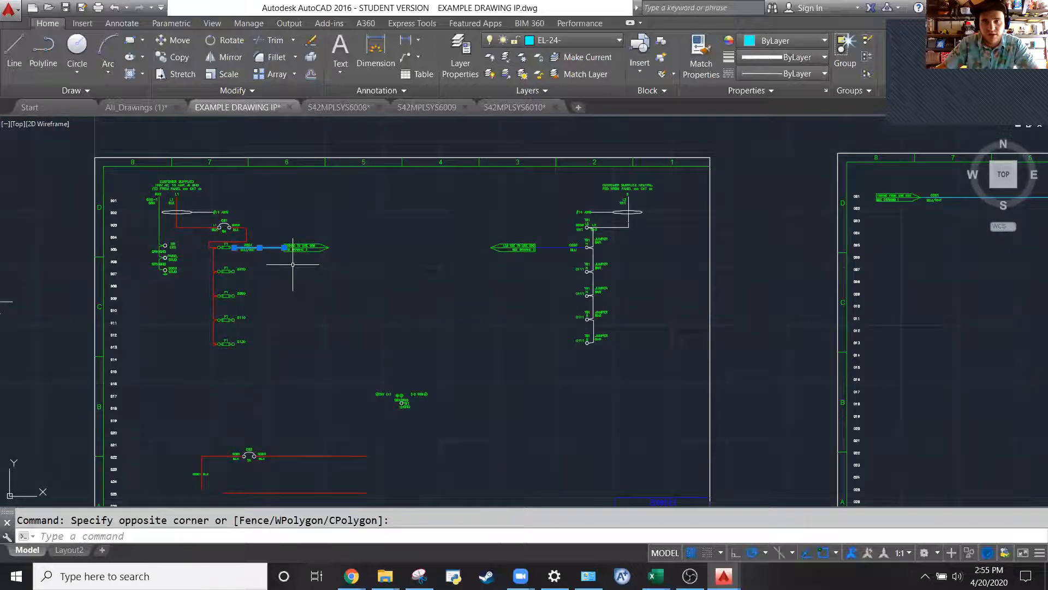
pyautogui.scroll(-3, 935, 228)
pyautogui.click(931, 228)
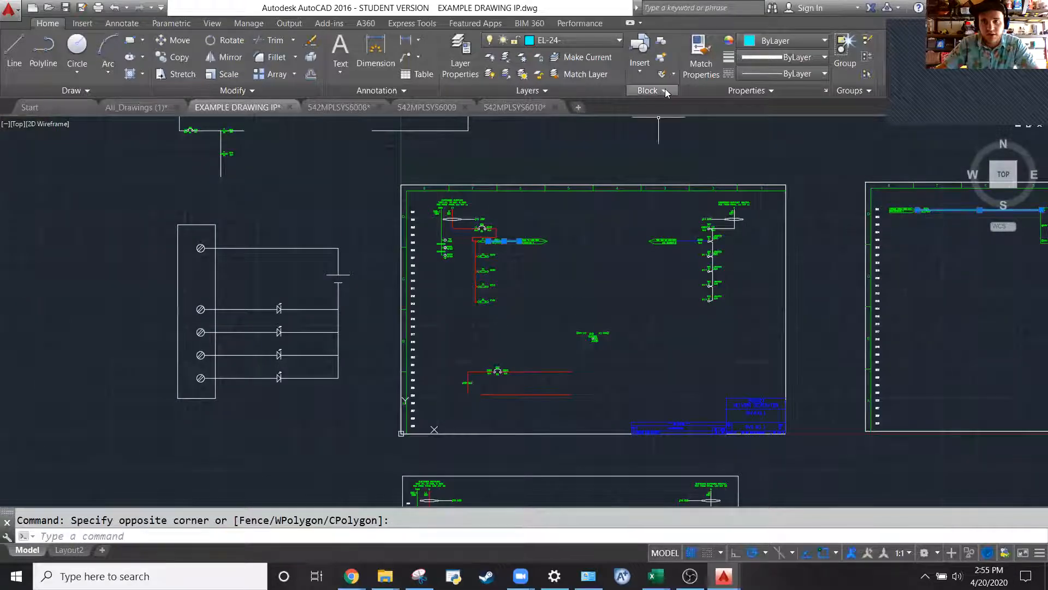
pyautogui.click(590, 42)
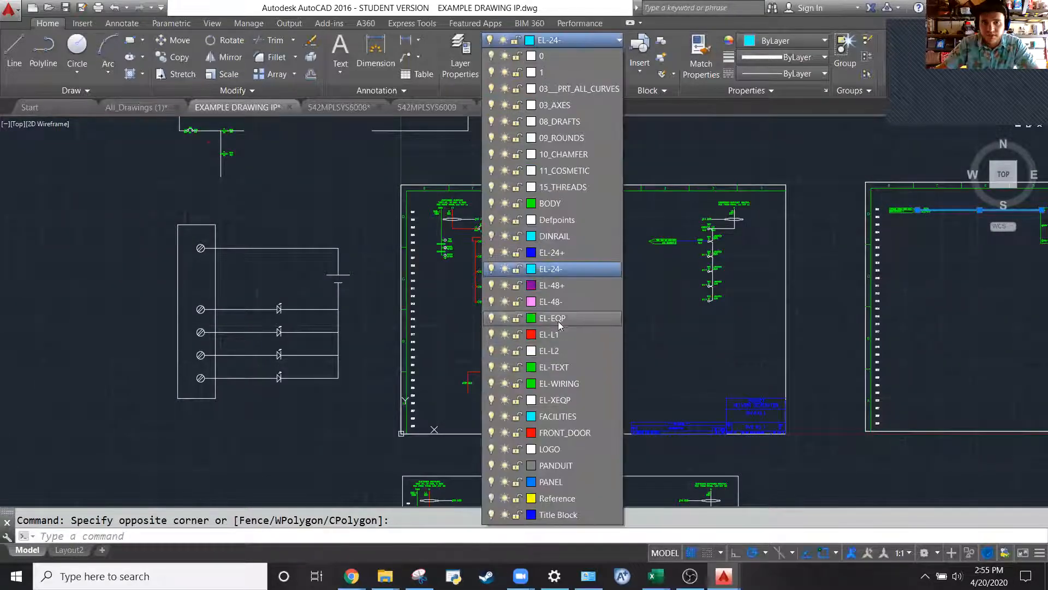
pyautogui.click(549, 336)
pyautogui.press('Escape')
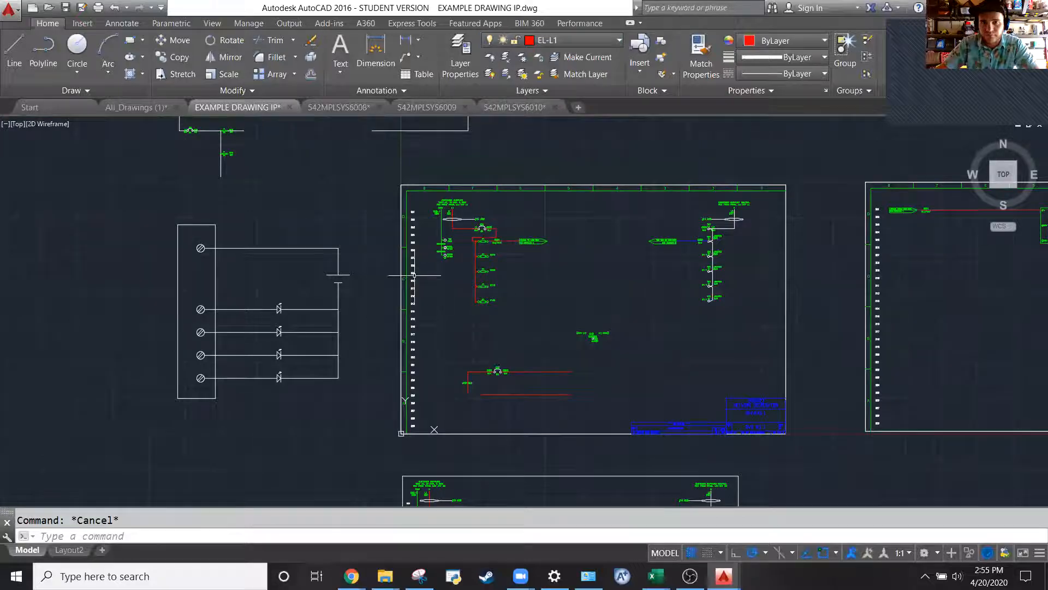
# Put the 0250 BLU neutral wires of both sheets on layer EL-L2
pyautogui.scroll(5, 795, 273)
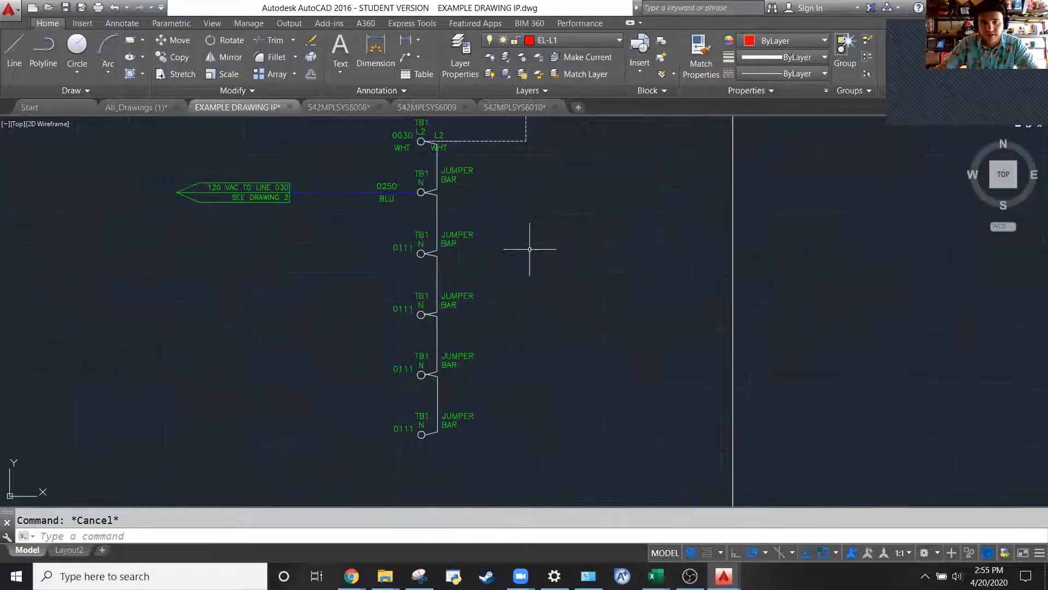
pyautogui.click(325, 218)
pyautogui.scroll(-6, 211, 293)
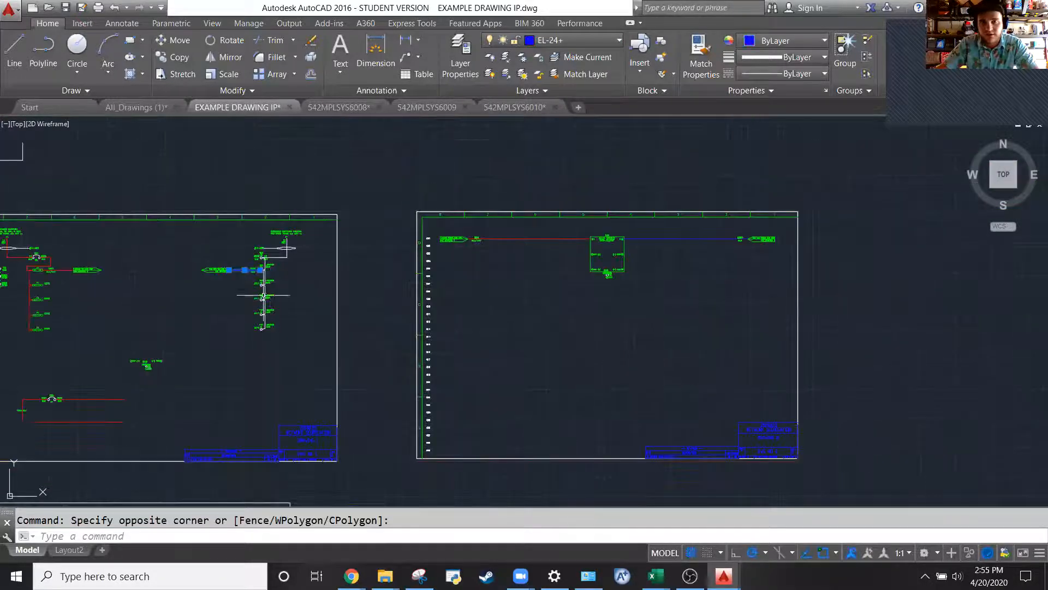
pyautogui.scroll(4, 704, 239)
pyautogui.click(688, 273)
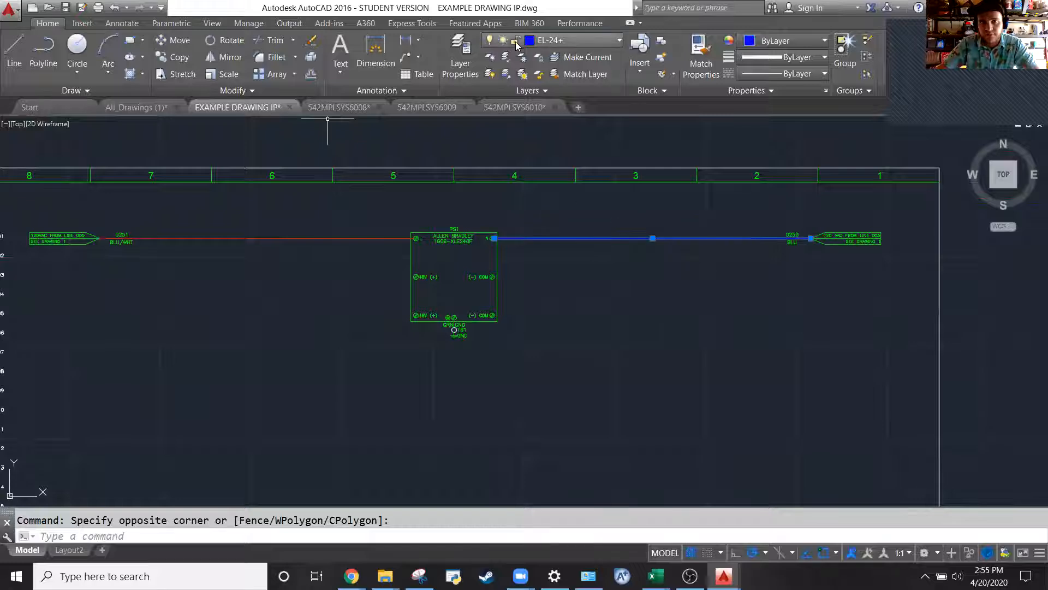
pyautogui.click(515, 42)
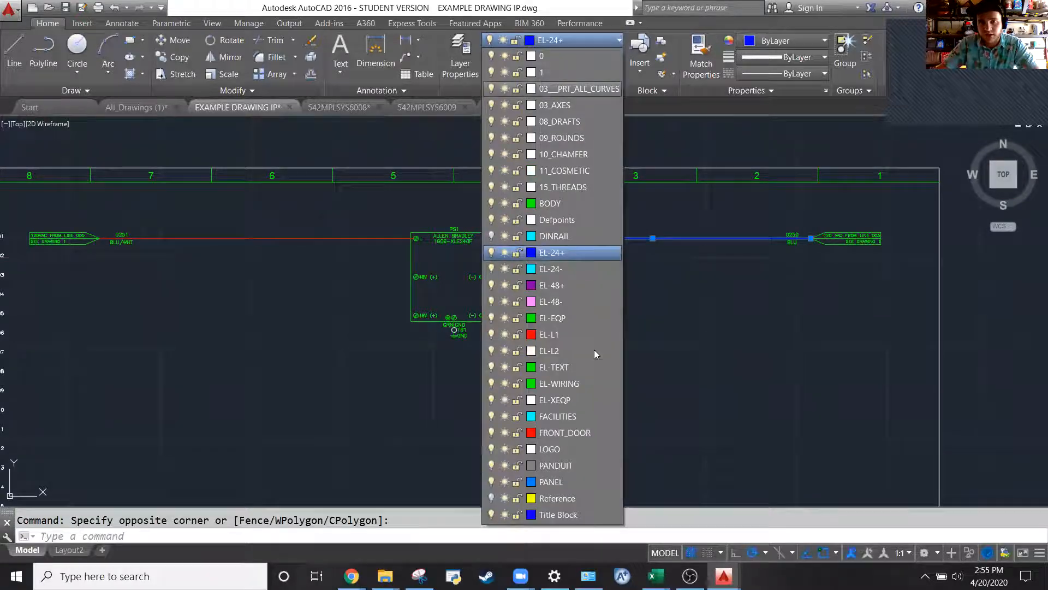
pyautogui.click(595, 350)
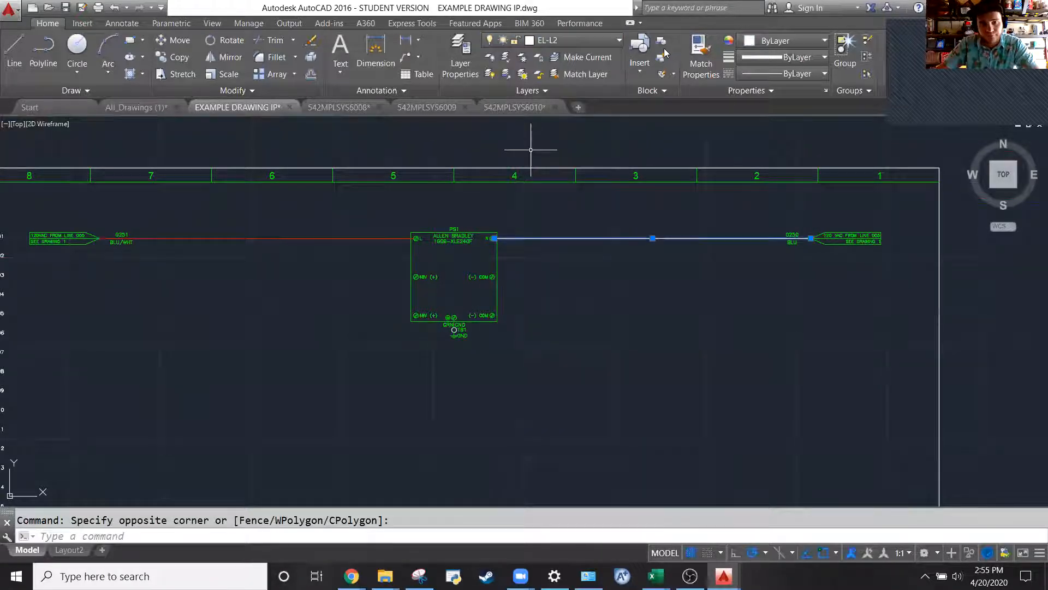
pyautogui.press('Escape')
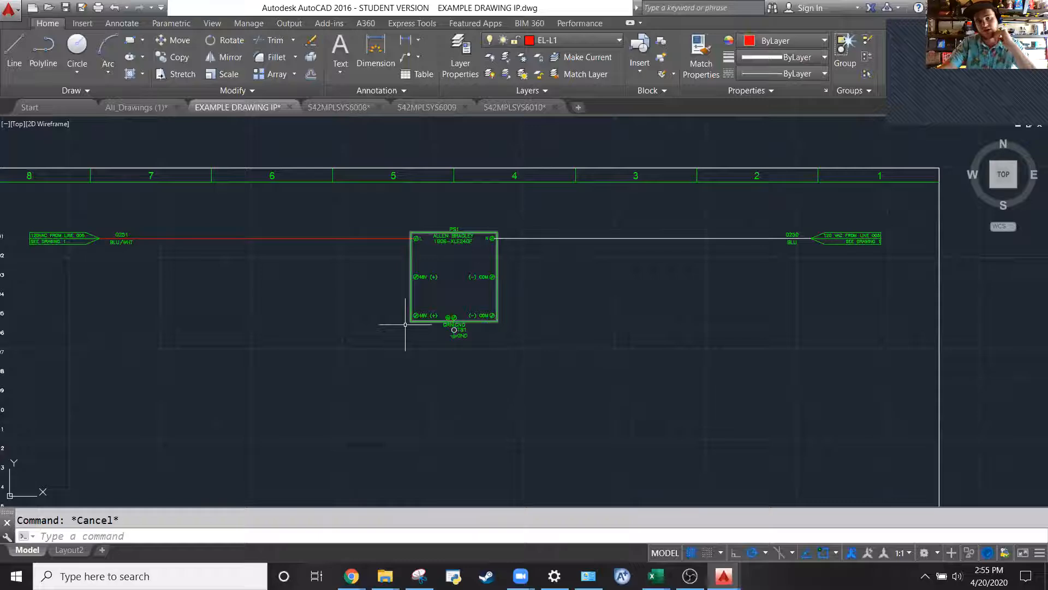
# Examine the 120VAC reference arrows and their line numbers on both sheets to see how the 0251 feed is cross-referenced
pyautogui.scroll(2, 417, 296)
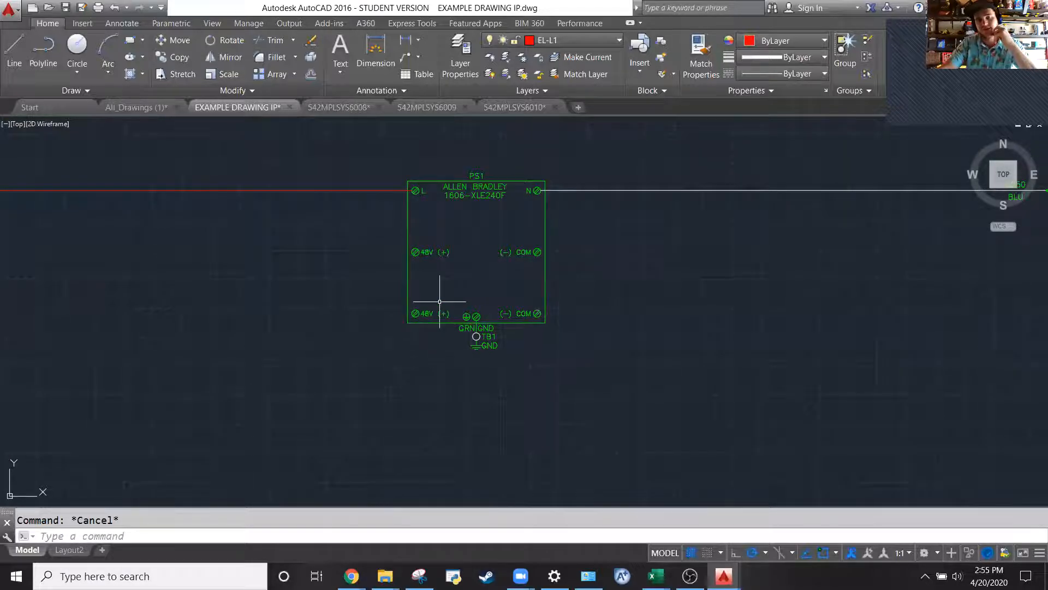
pyautogui.scroll(-2, 440, 301)
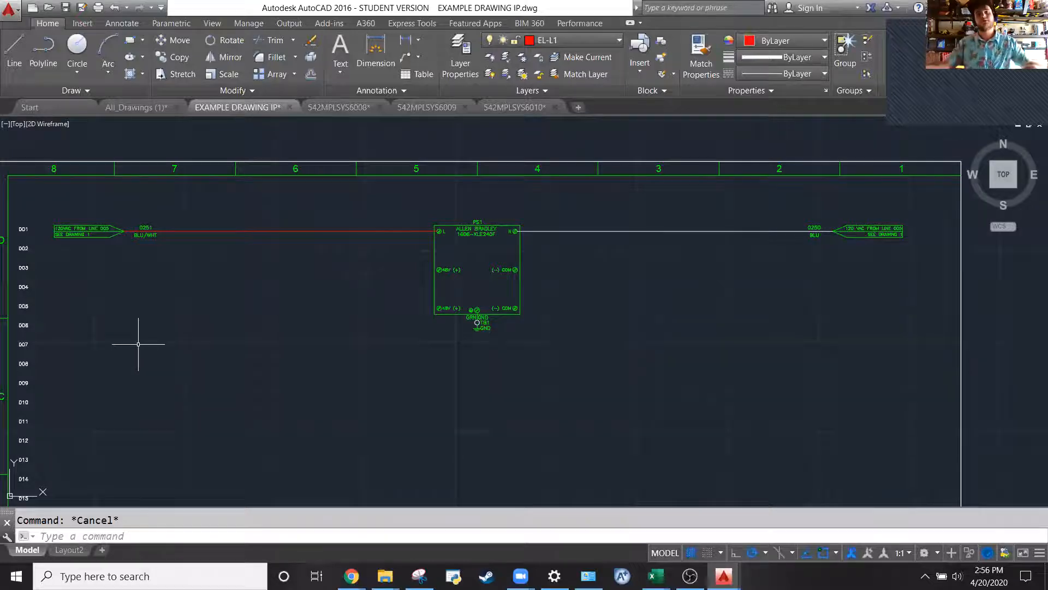
pyautogui.click(179, 272)
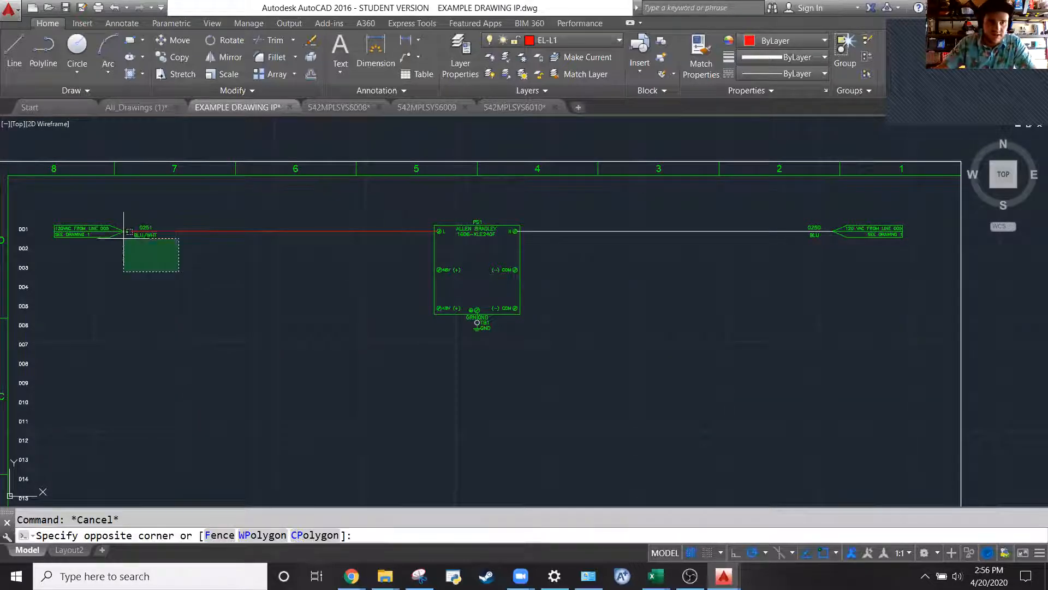
pyautogui.click(50, 188)
pyautogui.press('Escape')
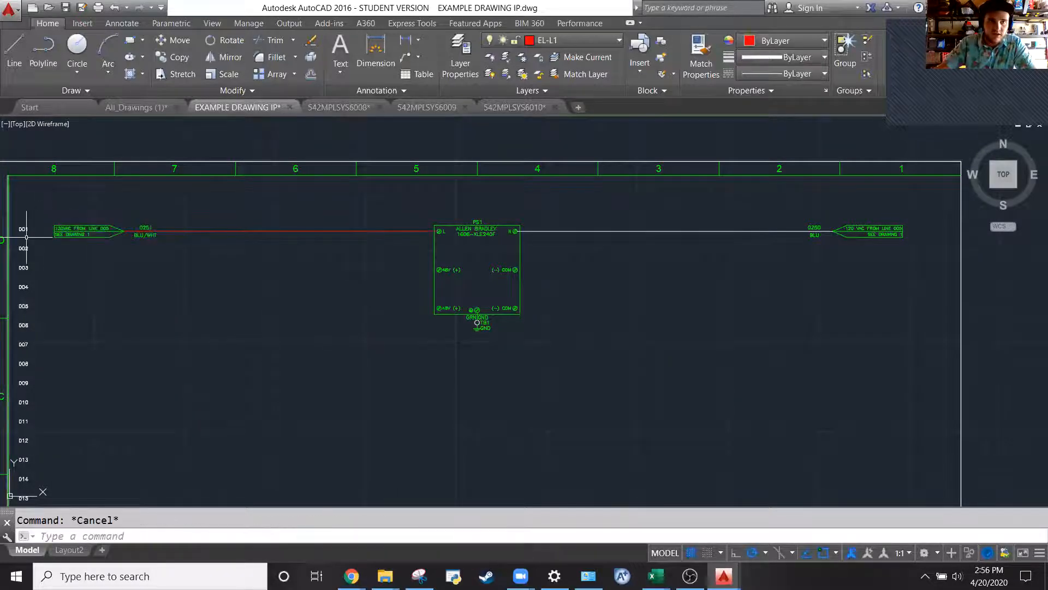
pyautogui.scroll(4, 26, 236)
pyautogui.click(51, 164)
pyautogui.scroll(-2, 550, 362)
pyautogui.press('Escape')
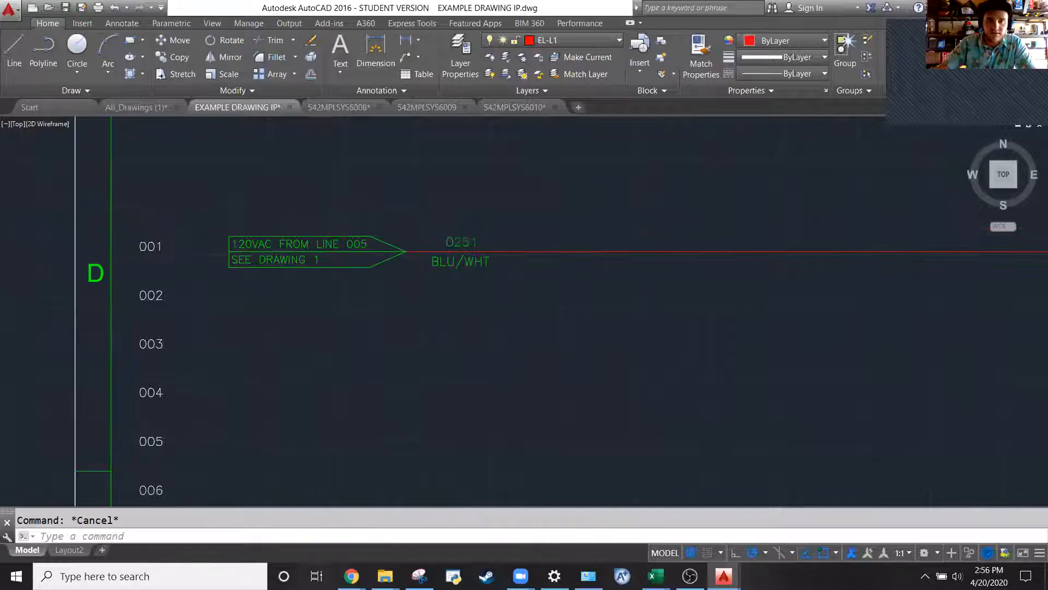
pyautogui.scroll(-4, 425, 286)
pyautogui.scroll(-2, 459, 243)
pyautogui.scroll(7, 416, 294)
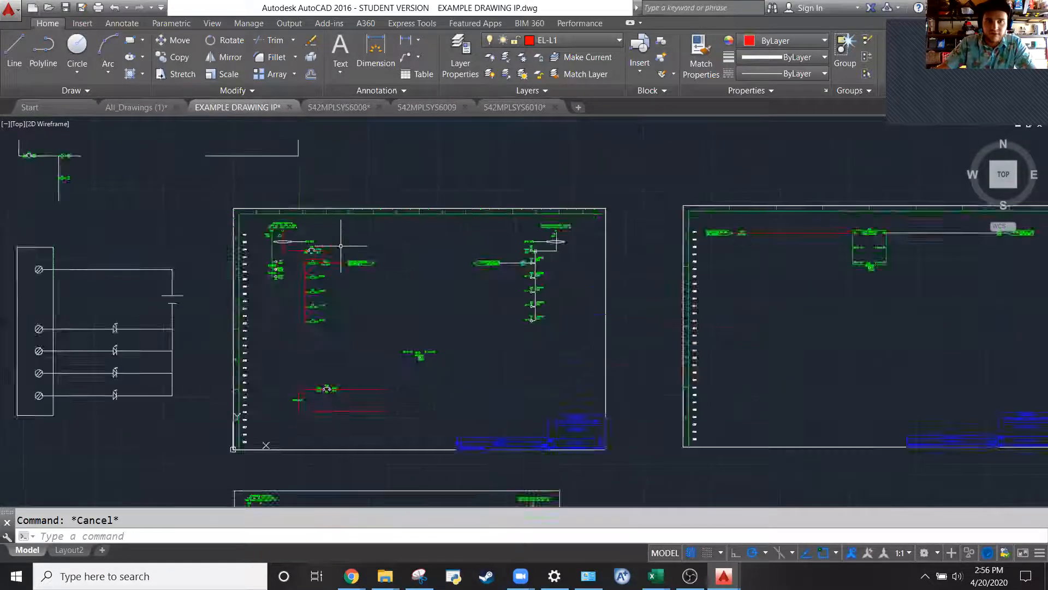
pyautogui.click(515, 351)
pyautogui.click(269, 253)
pyautogui.press('Escape')
pyautogui.scroll(-4, 347, 335)
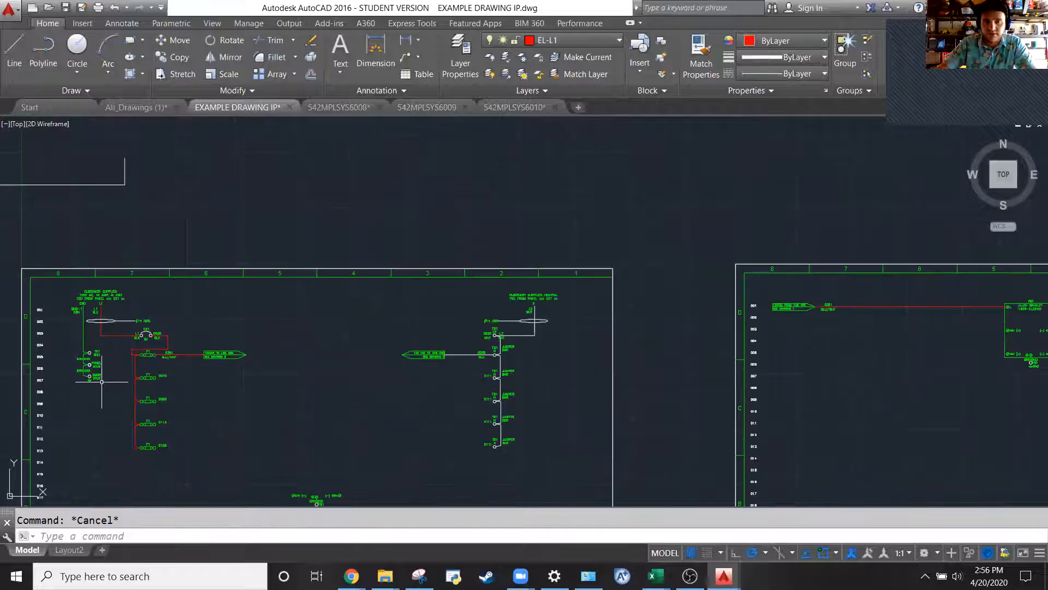
pyautogui.scroll(5, 398, 346)
pyautogui.click(497, 411)
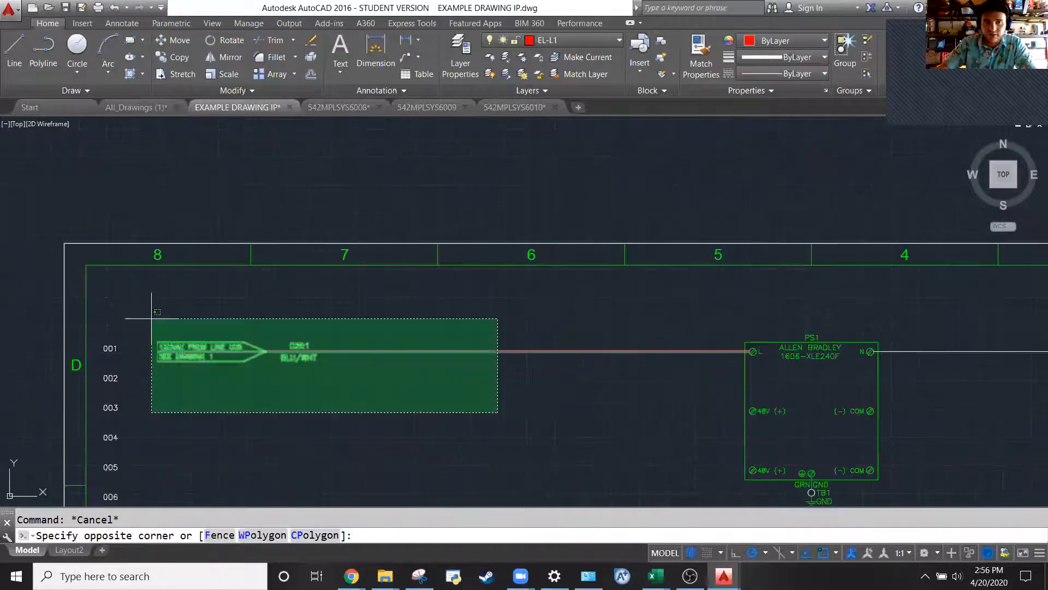
pyautogui.click(109, 283)
pyautogui.press('Escape')
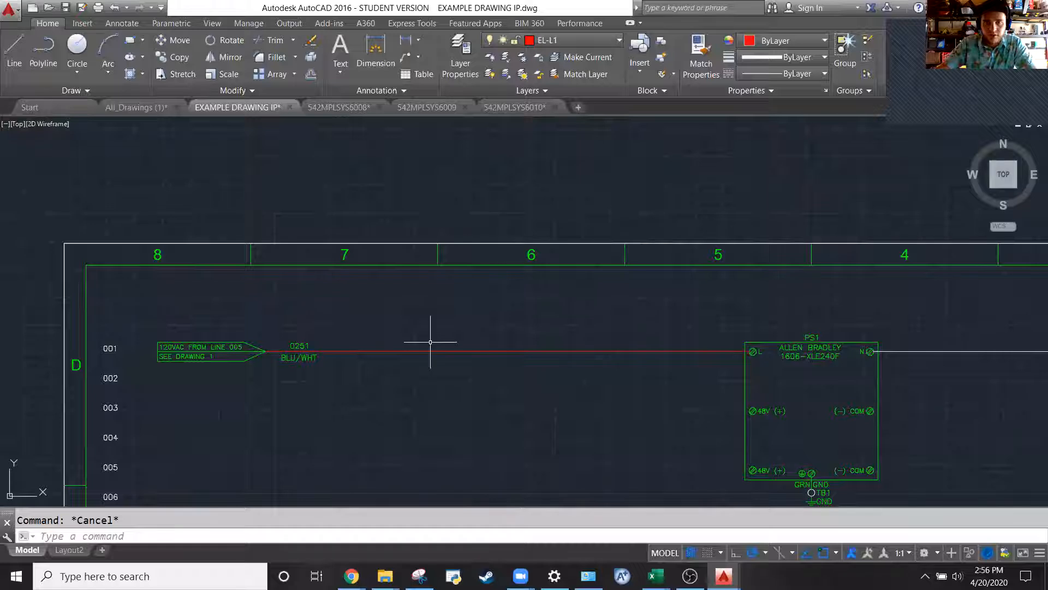
# Compare the 0251 BLU/WHT wire label on the second sheet with the label beside fuse F1 on the first sheet
pyautogui.scroll(4, 295, 366)
pyautogui.click(311, 386)
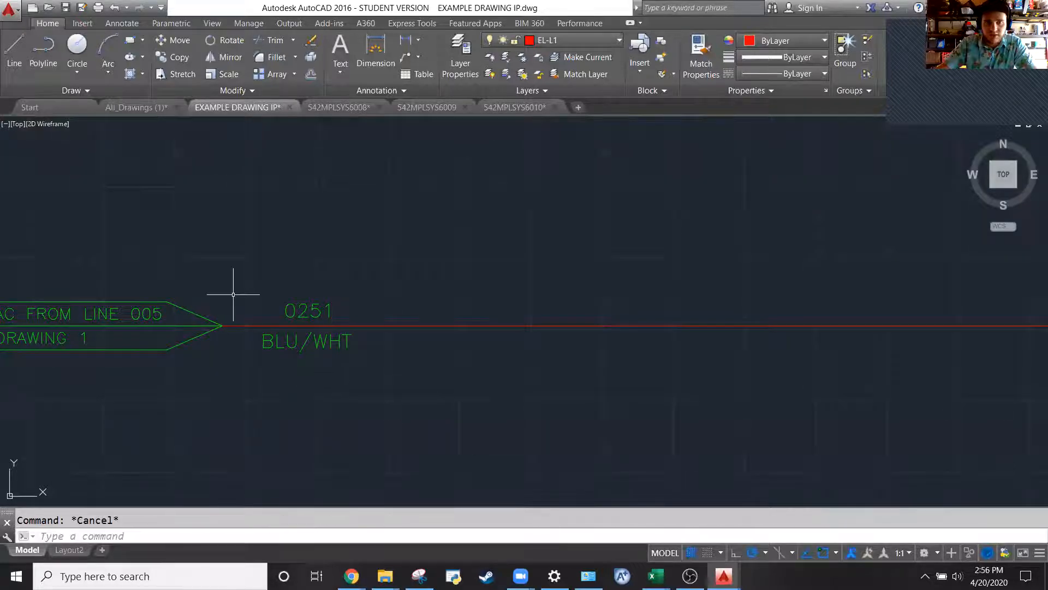
pyautogui.click(233, 293)
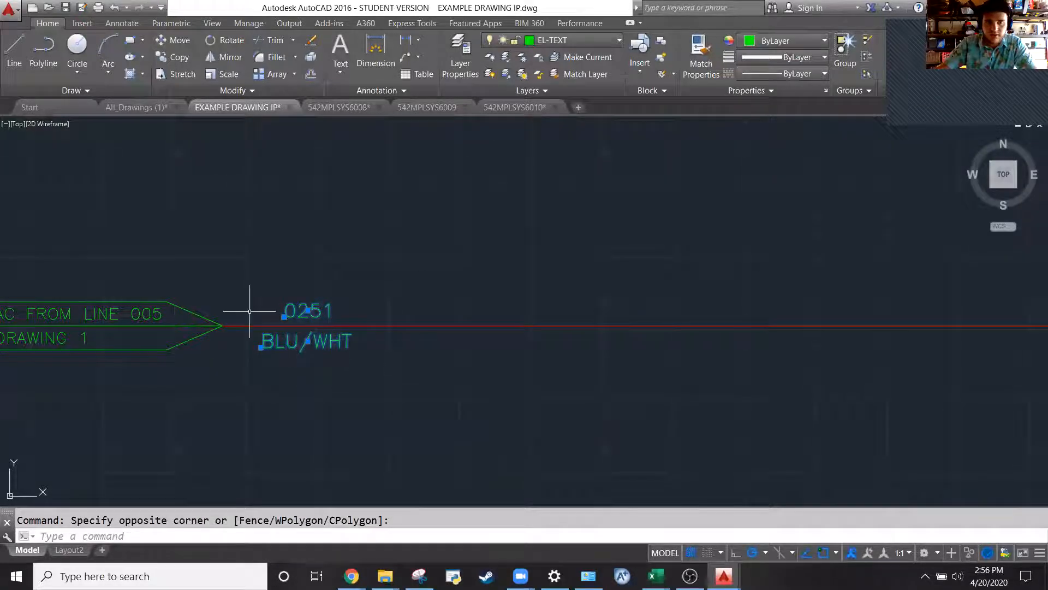
pyautogui.scroll(-5, 245, 304)
pyautogui.scroll(4, 414, 295)
pyautogui.scroll(4, 426, 283)
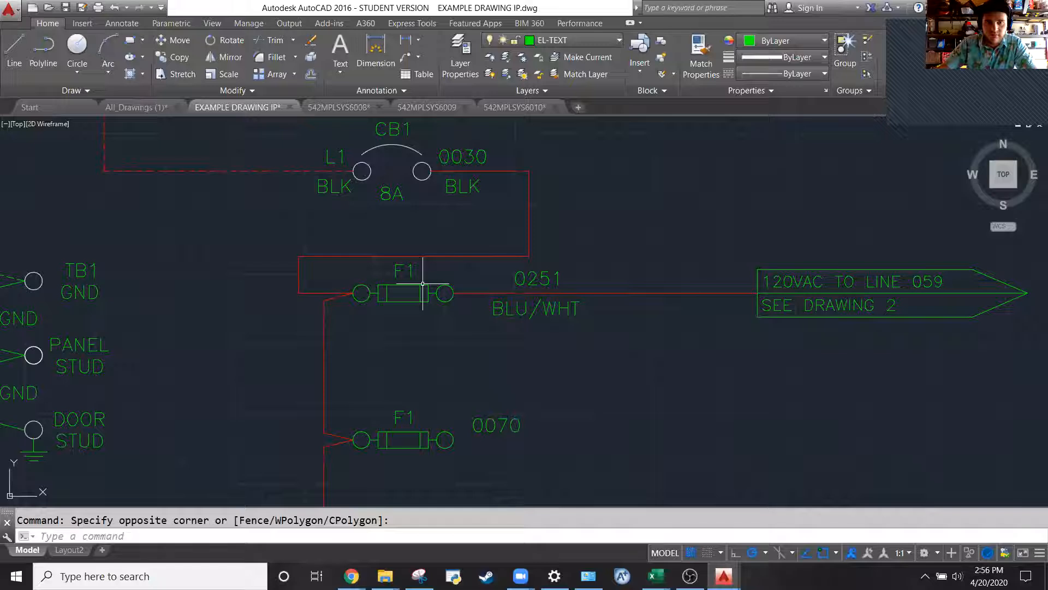
# Change the line number in the first sheet's 120VAC reference arrow beside fuse F1 to read "120VAC TO LINE 030"
pyautogui.scroll(-5, 402, 251)
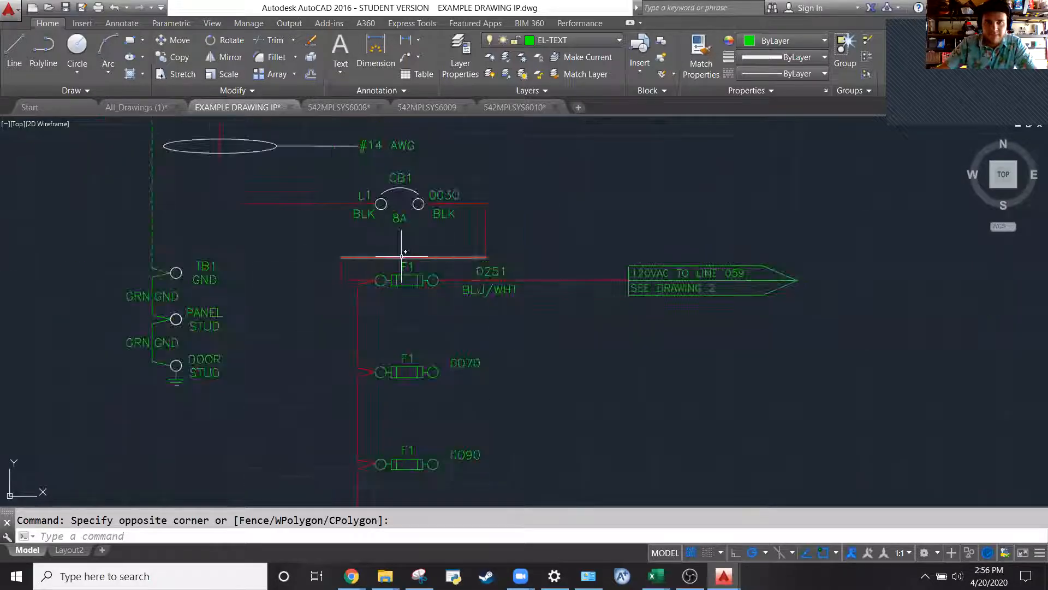
pyautogui.scroll(5, 381, 293)
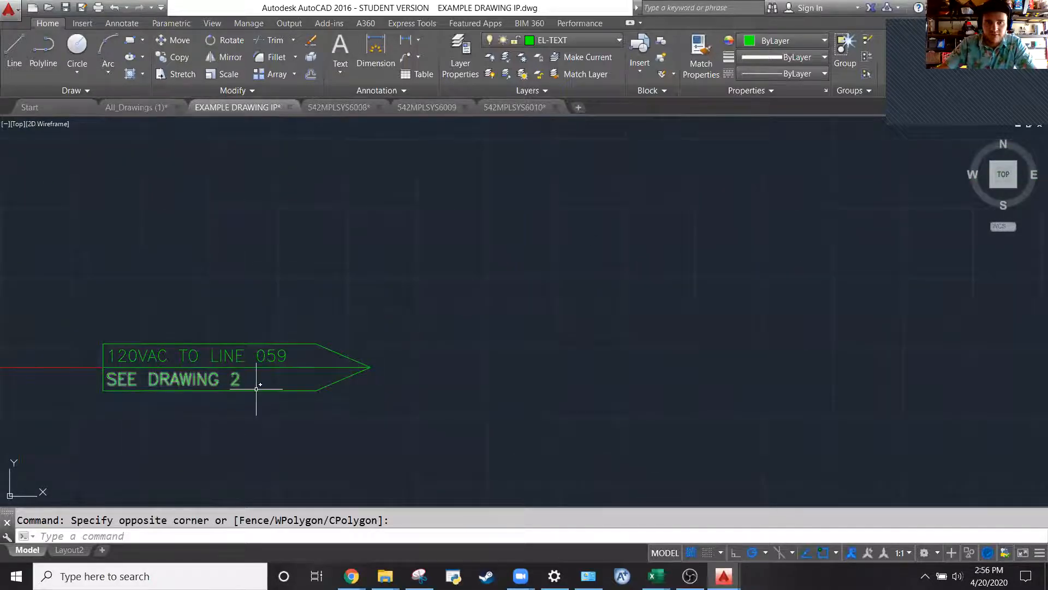
pyautogui.scroll(-4, 73, 319)
pyautogui.scroll(5, 72, 319)
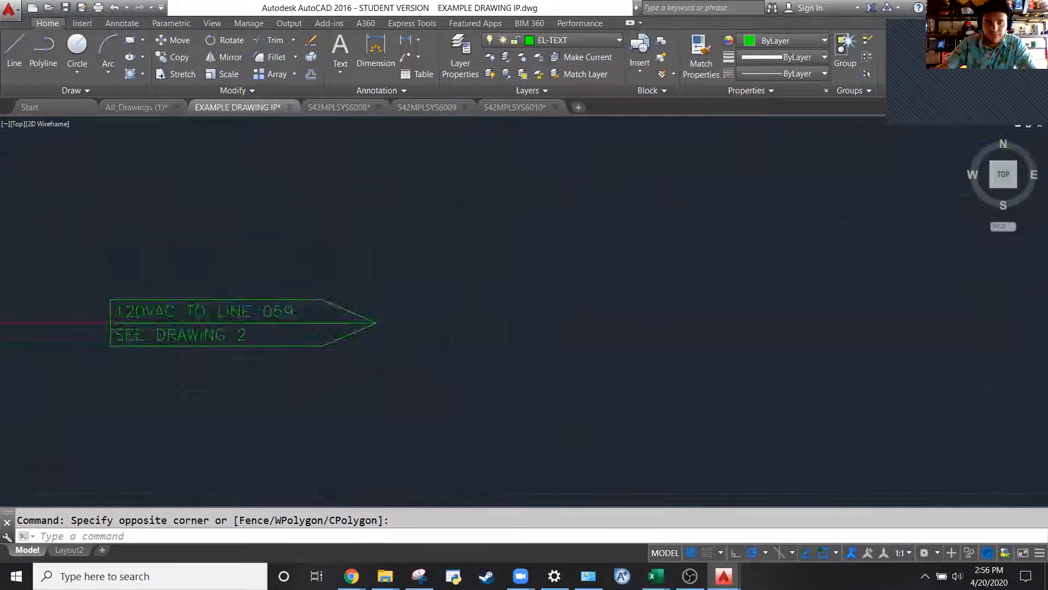
pyautogui.click(412, 286)
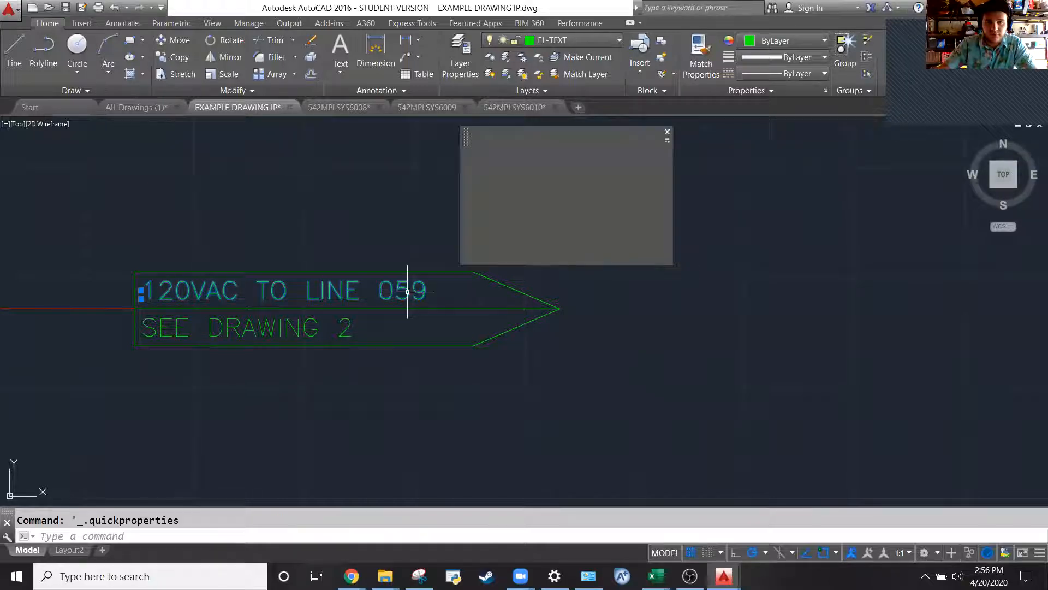
pyautogui.click(413, 291)
pyautogui.press('Escape')
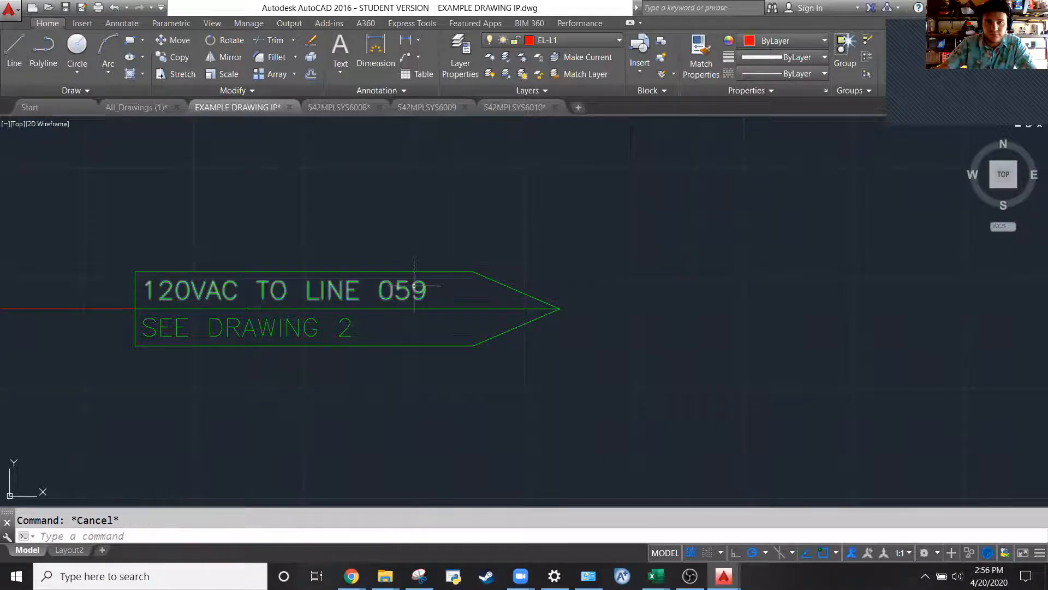
pyautogui.doubleClick(412, 290)
pyautogui.press('BackSpace')
pyautogui.write('3')
pyautogui.press('Delete')
pyautogui.write('0')
pyautogui.click(257, 246)
pyautogui.scroll(-6, 253, 245)
pyautogui.scroll(-10, 386, 260)
pyautogui.scroll(2, 595, 269)
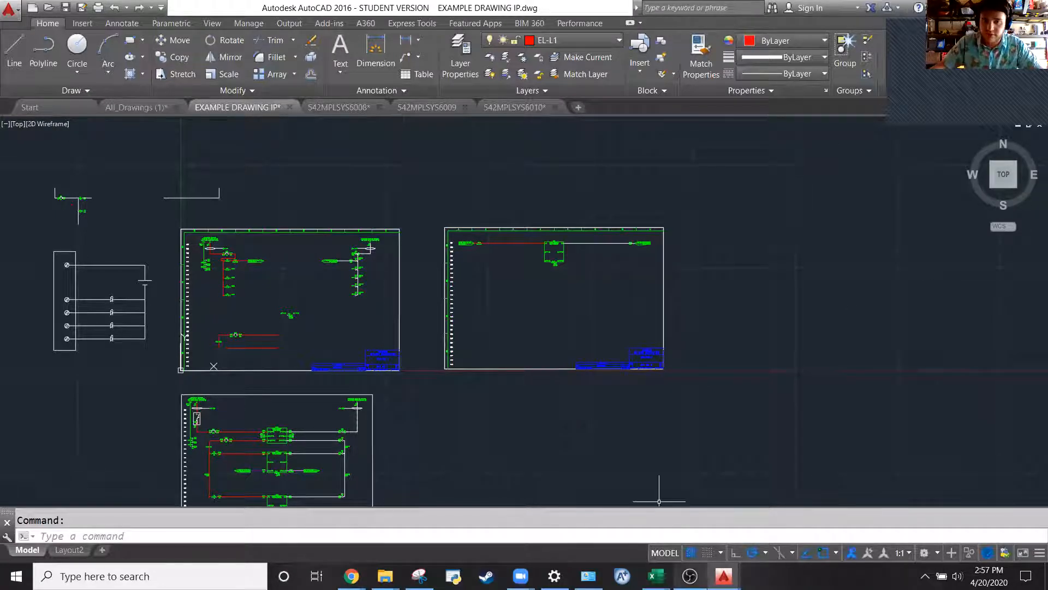
# Switch to OBS and project the camera preview of the control panel full screen on display 1 (1920x1080 @ 0,0)
pyautogui.hotkey('alt', 'Tab')
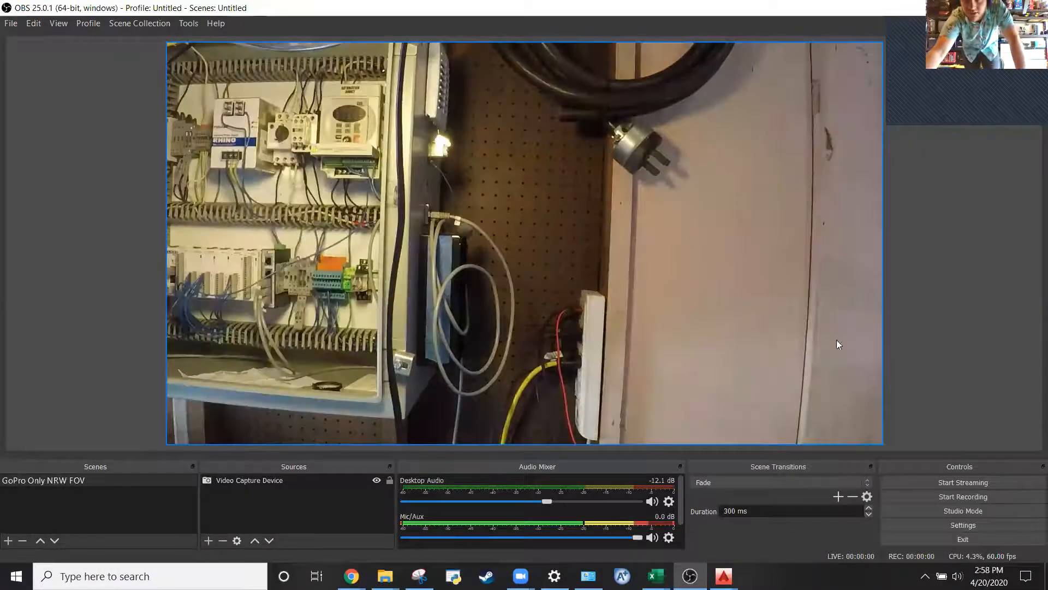
pyautogui.rightClick(953, 262)
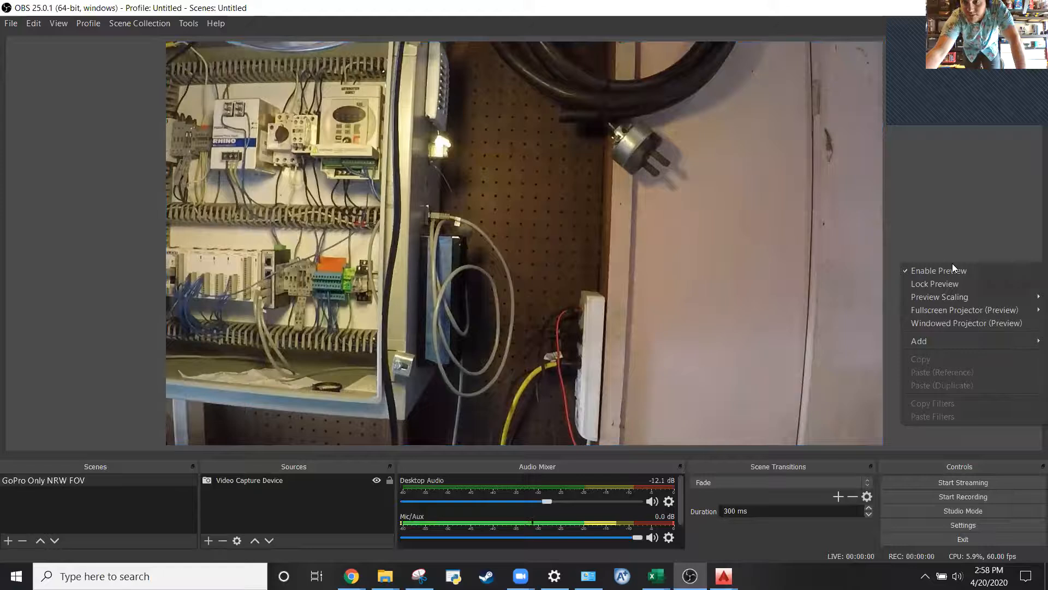
pyautogui.click(928, 217)
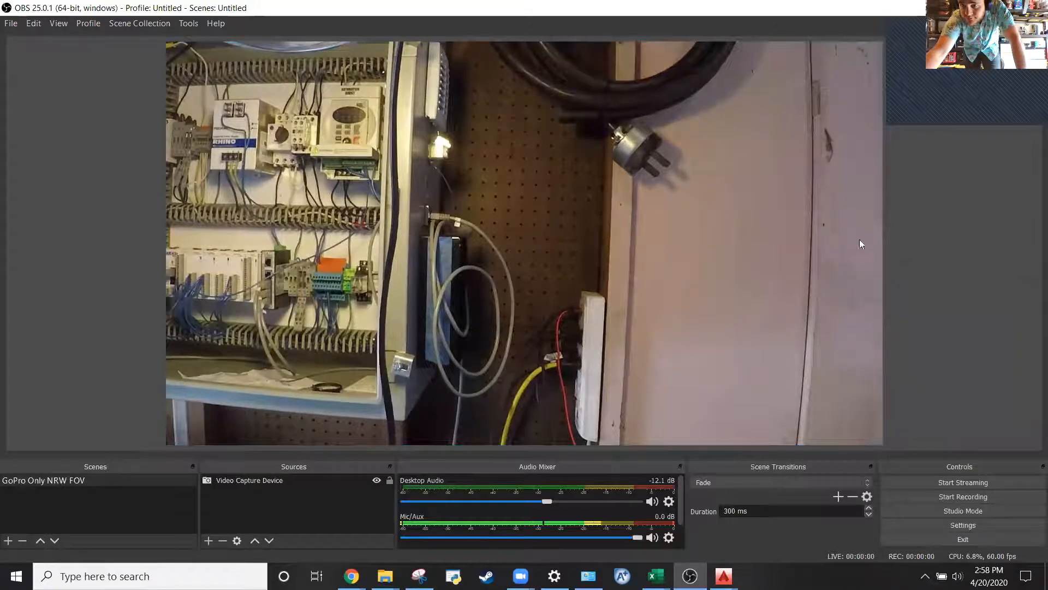
pyautogui.rightClick(827, 252)
pyautogui.moveTo(851, 300)
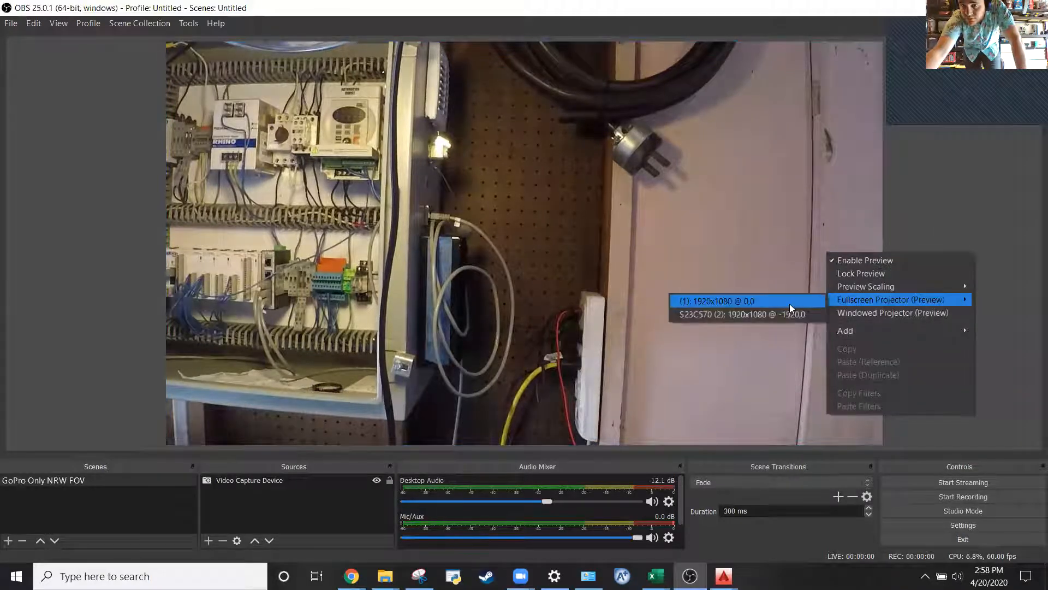
pyautogui.click(789, 304)
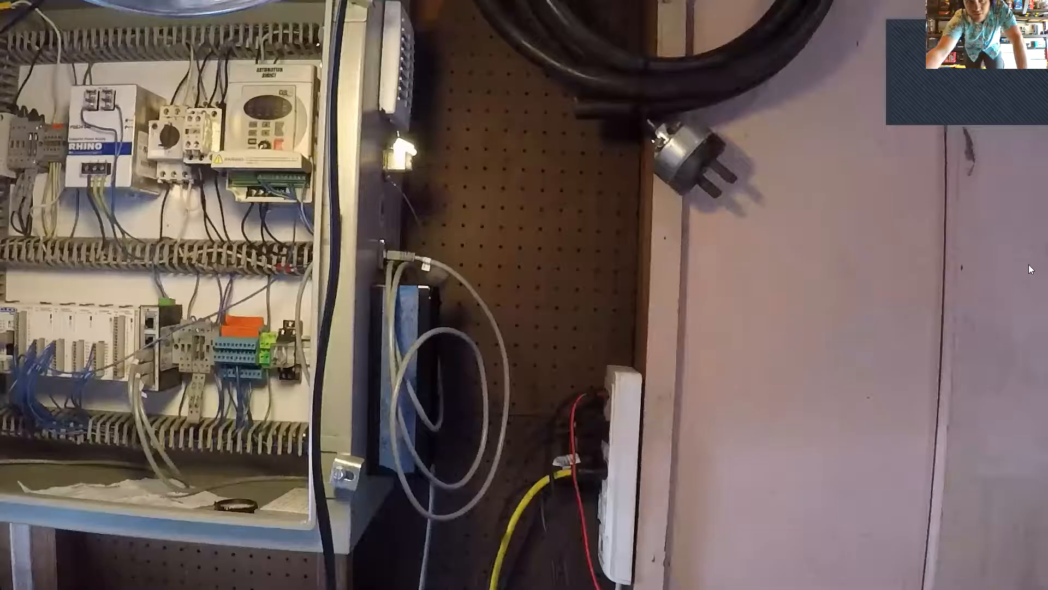